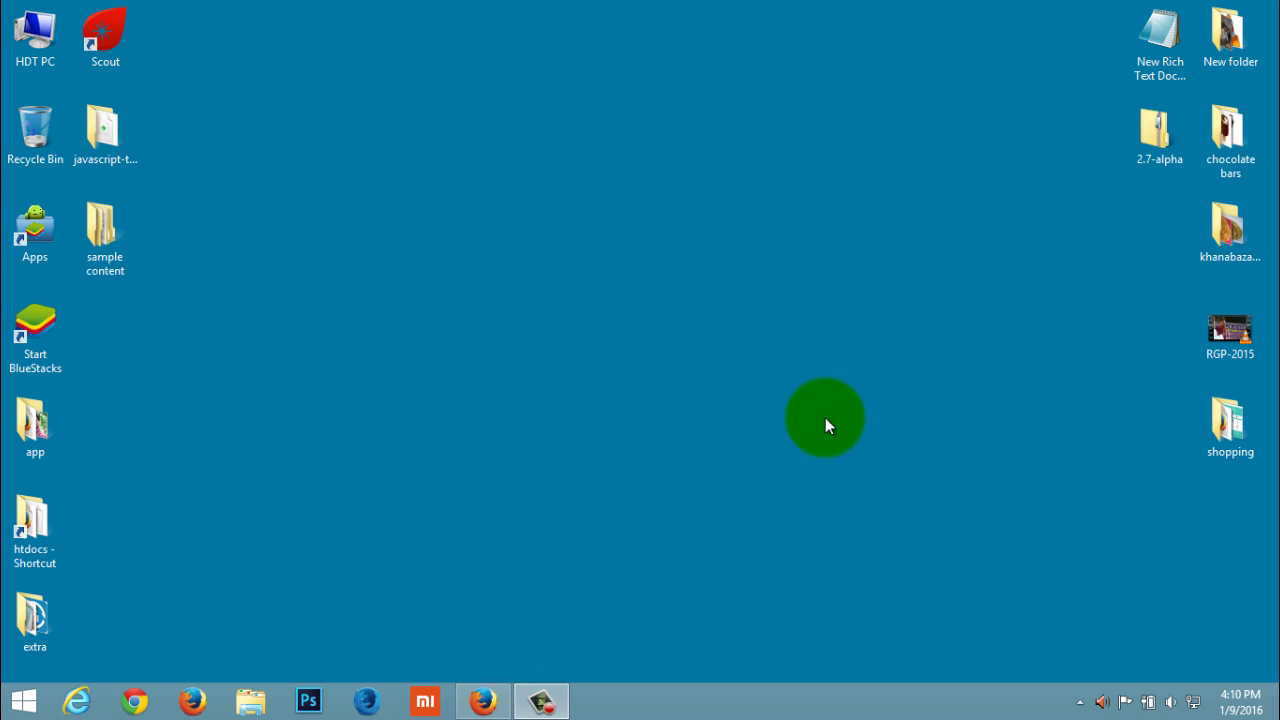
Switch to Firefox and bring up the WordPress admin Posts list of the hindidevtuts site
mouse_move(1277, 3)
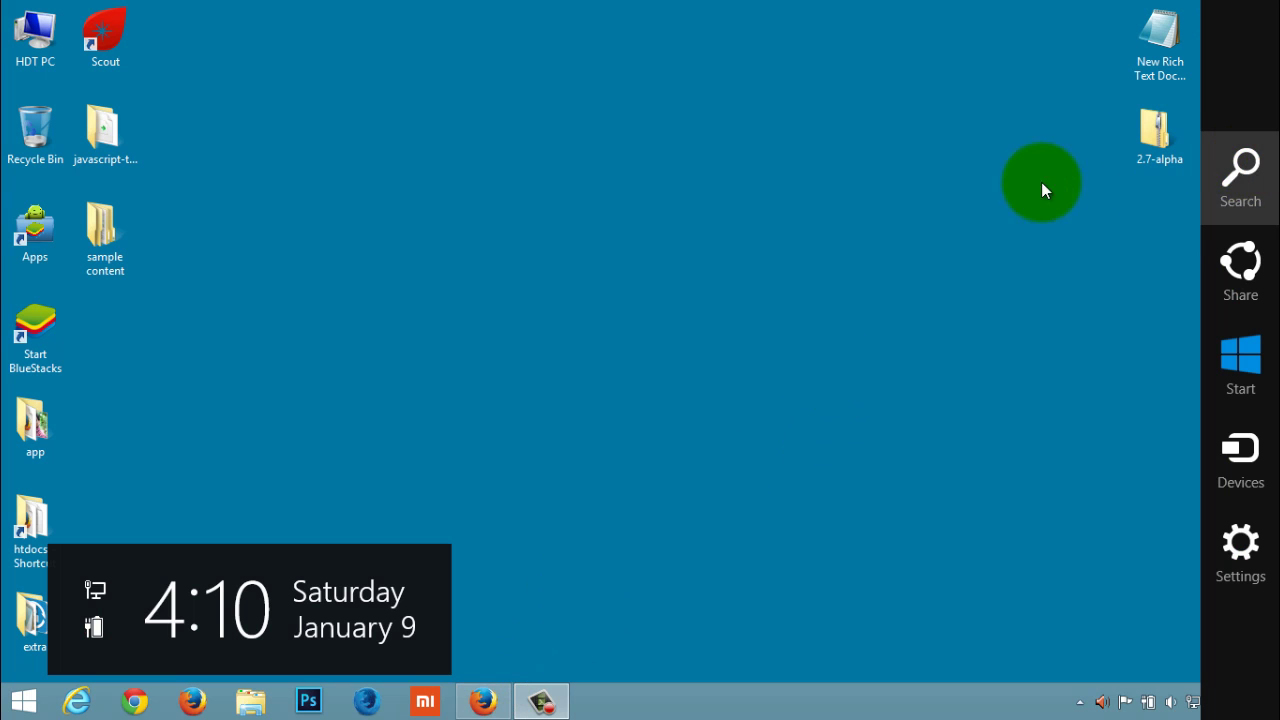
left_click(483, 700)
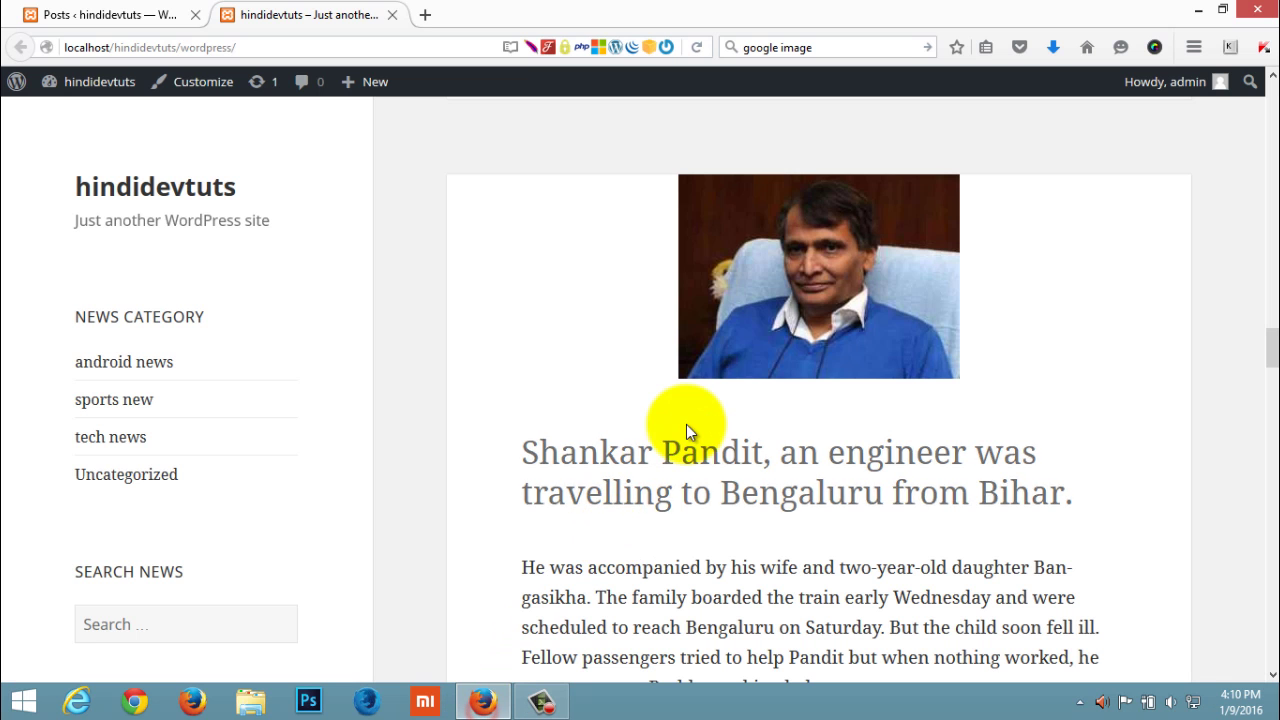
left_click(115, 8)
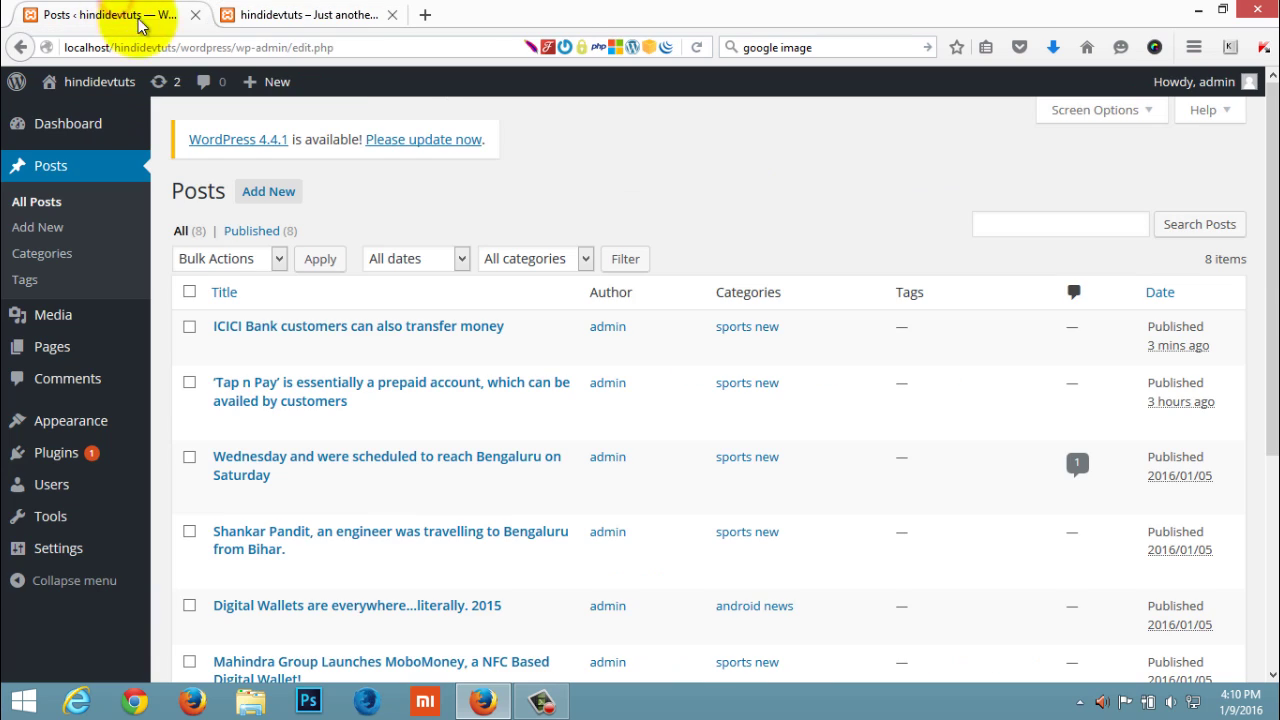
left_click(335, 47)
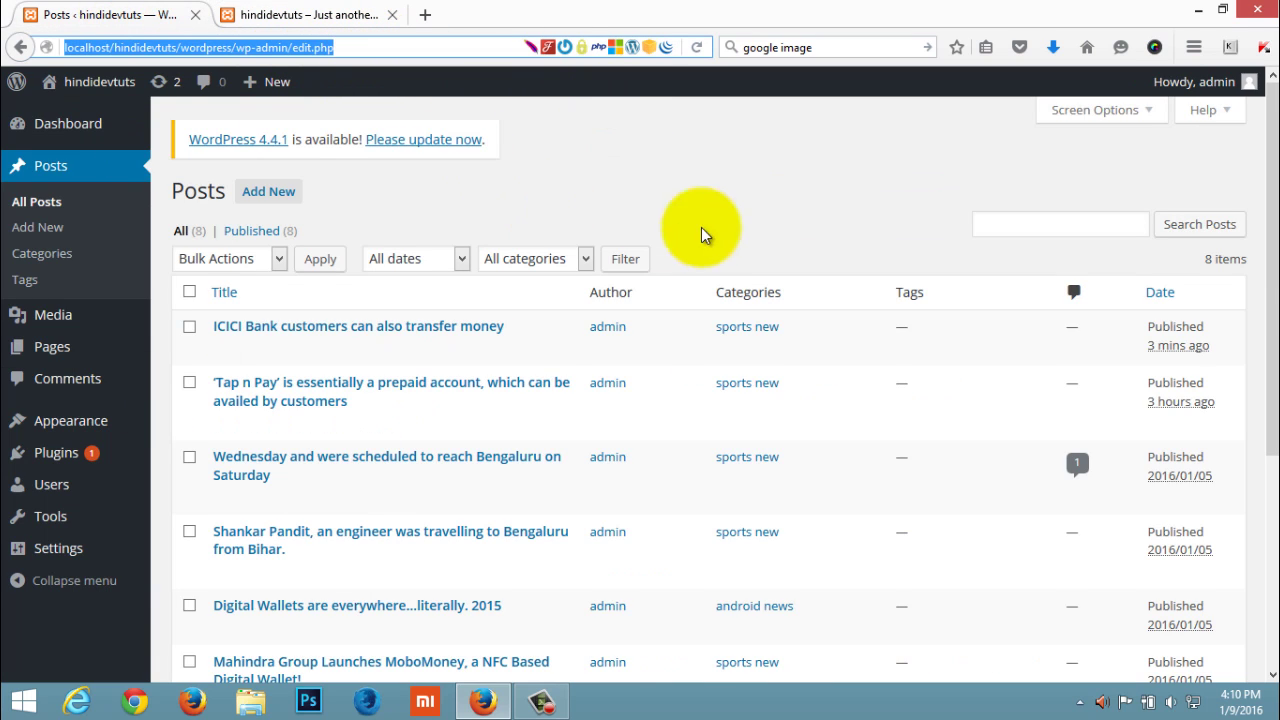
left_click(751, 188)
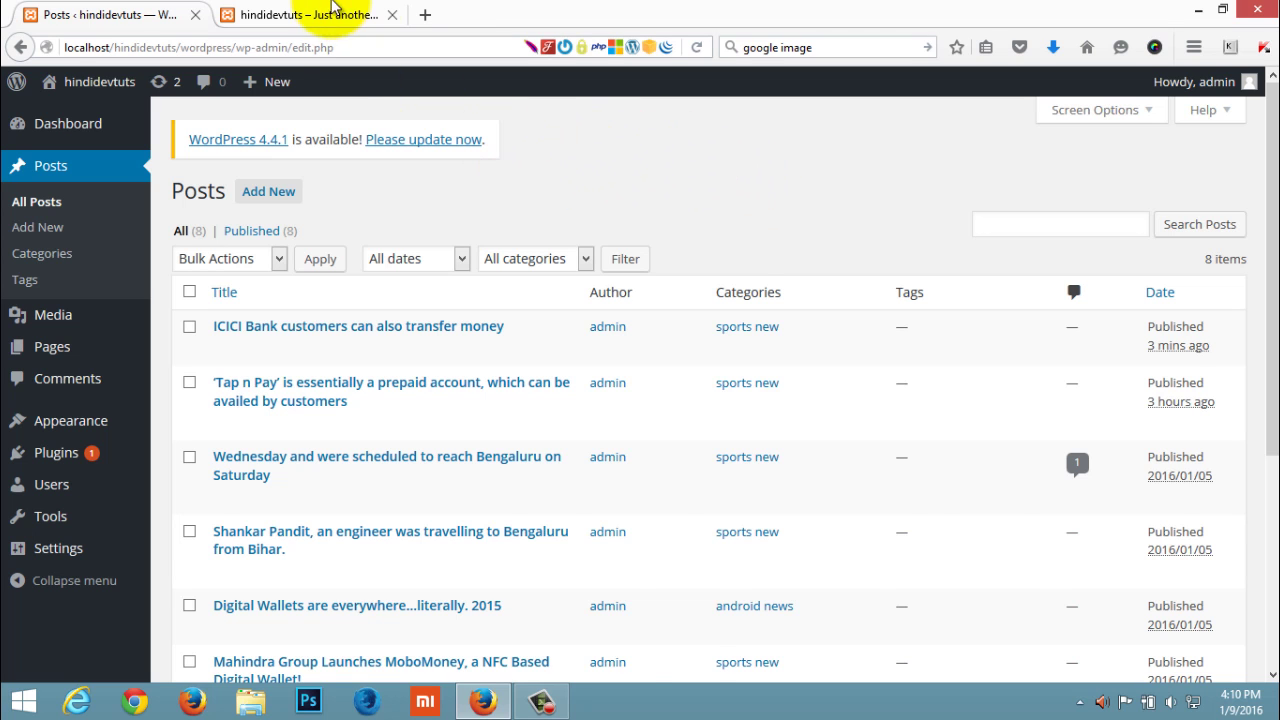
left_click(330, 10)
left_click(126, 14)
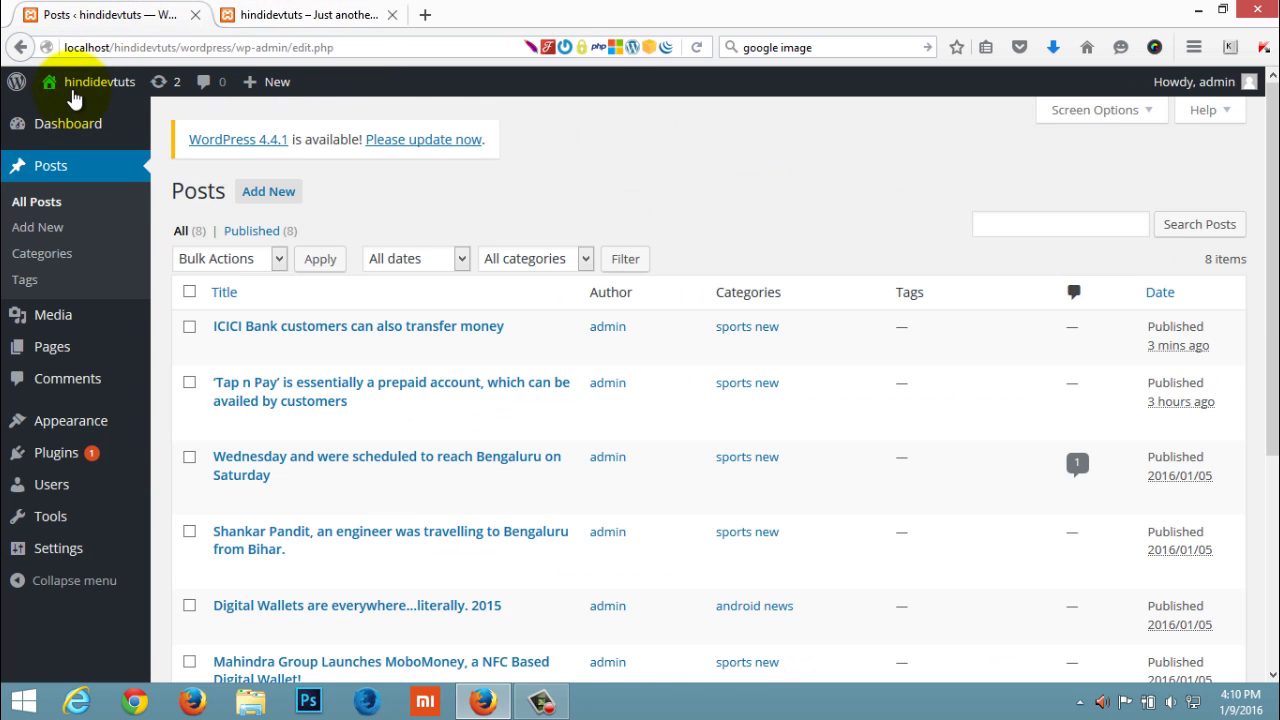
mouse_move(72, 108)
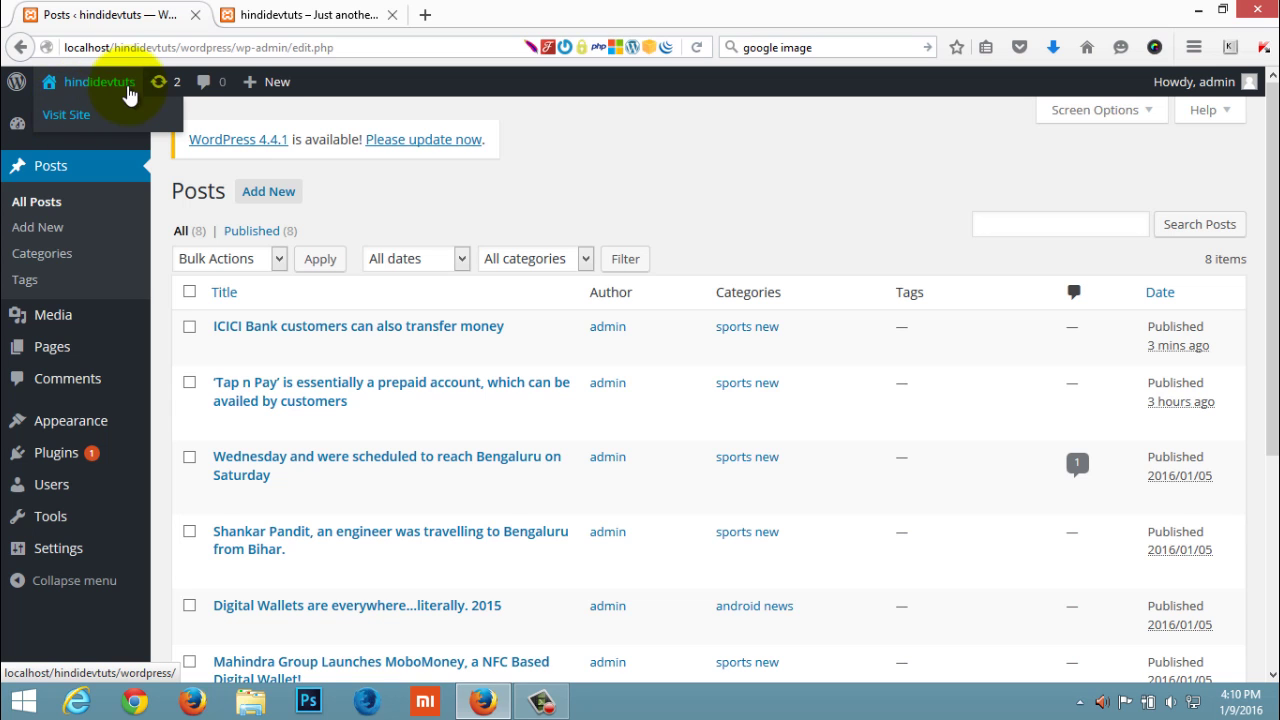
Examine the published posts and their featured images on the hindidevtuts front page
left_click(355, 13)
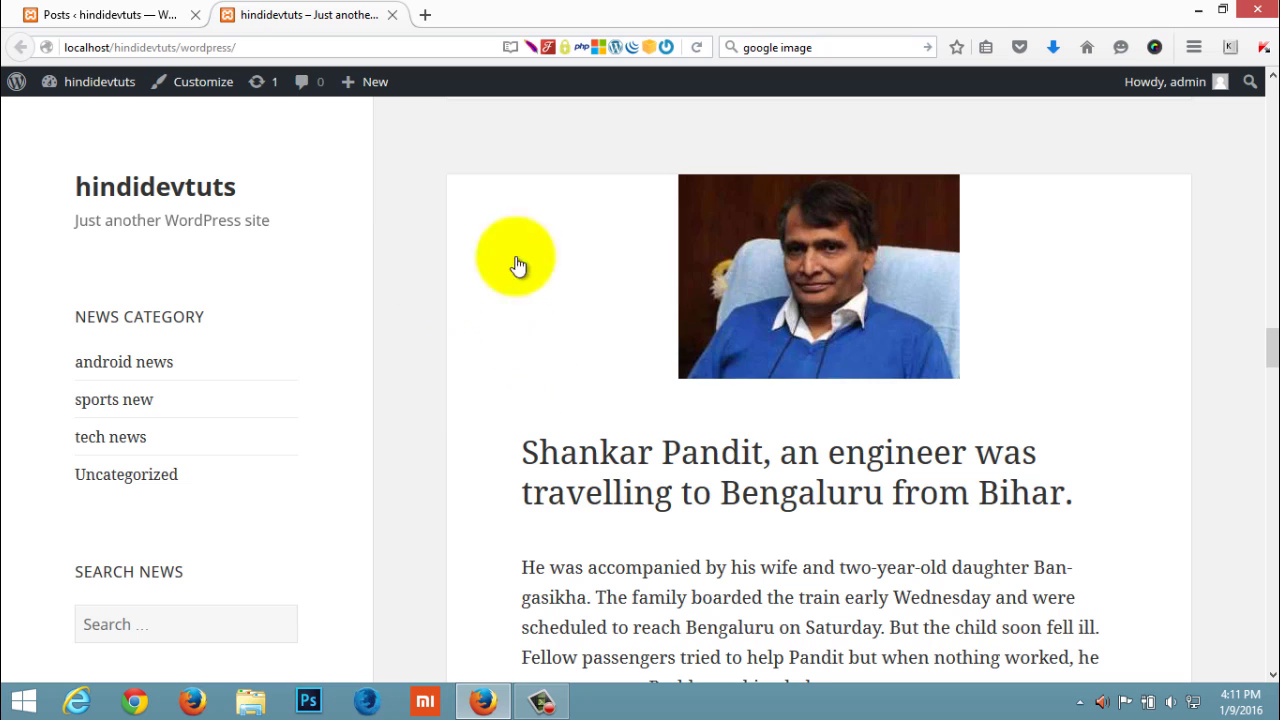
scroll(447, 429, "down", 3)
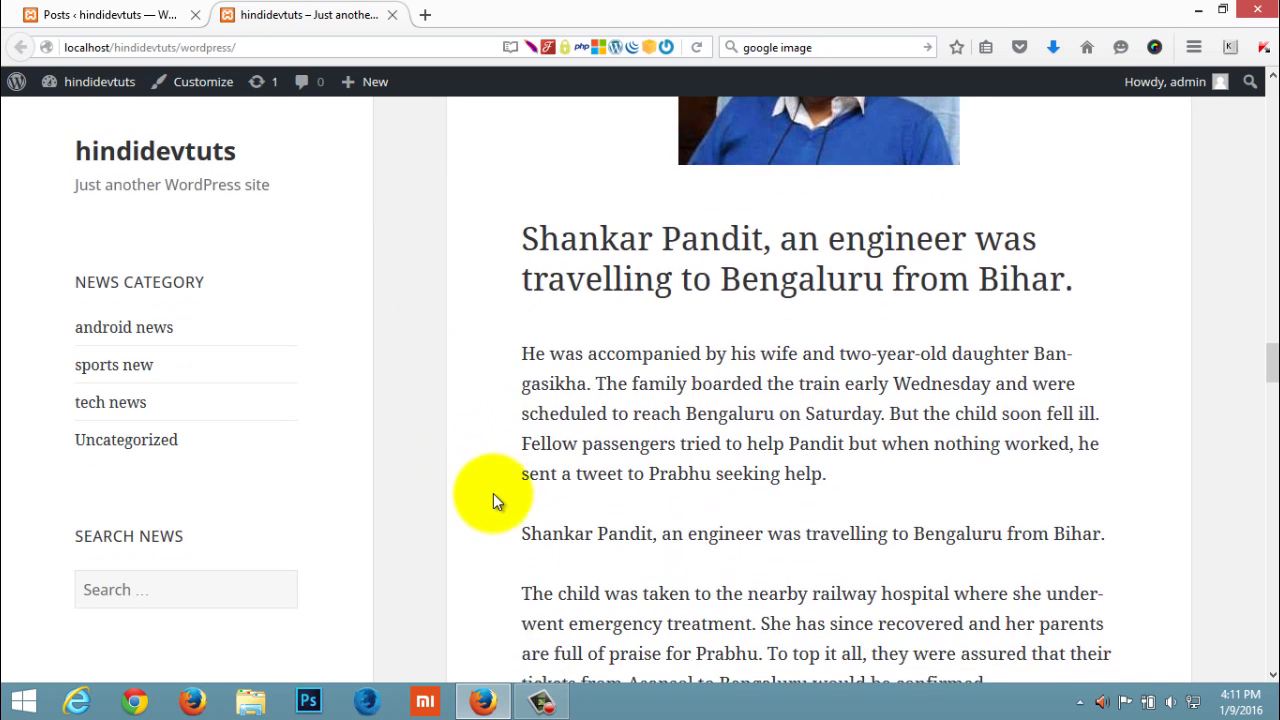
scroll(490, 498, "up", 4)
scroll(433, 386, "up", 6)
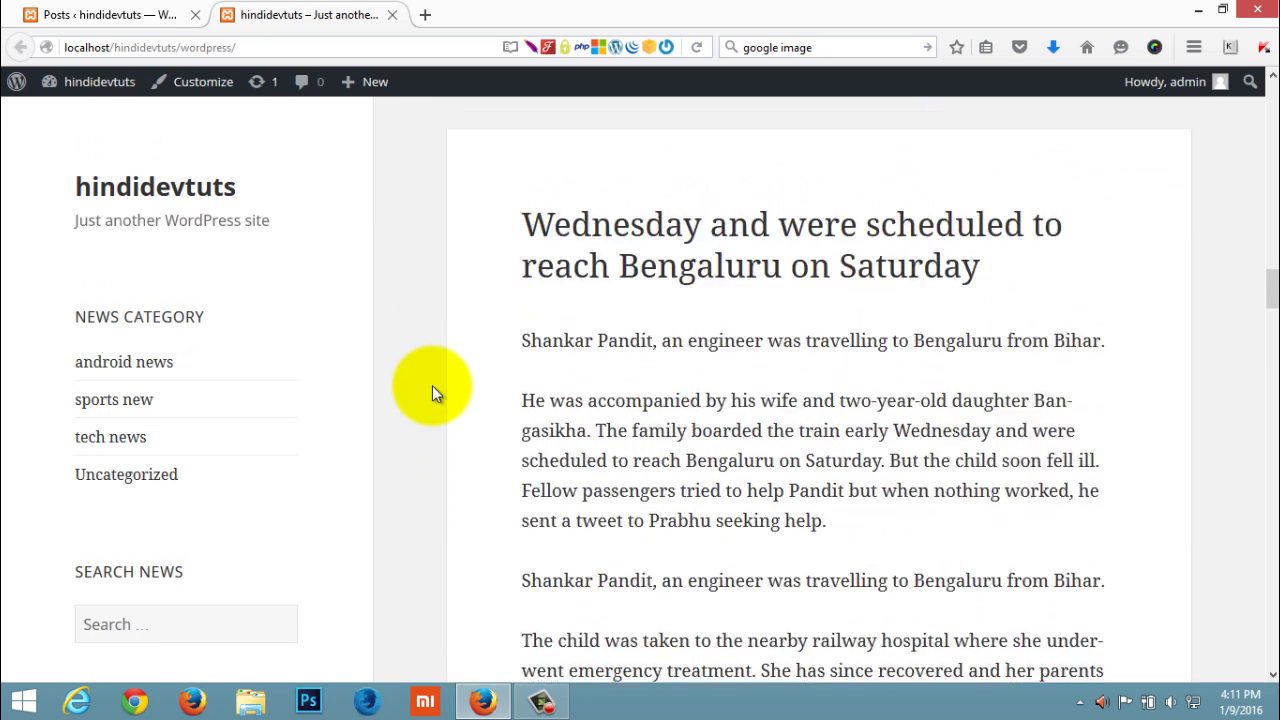
scroll(432, 385, "down", 3)
scroll(432, 385, "down", 6)
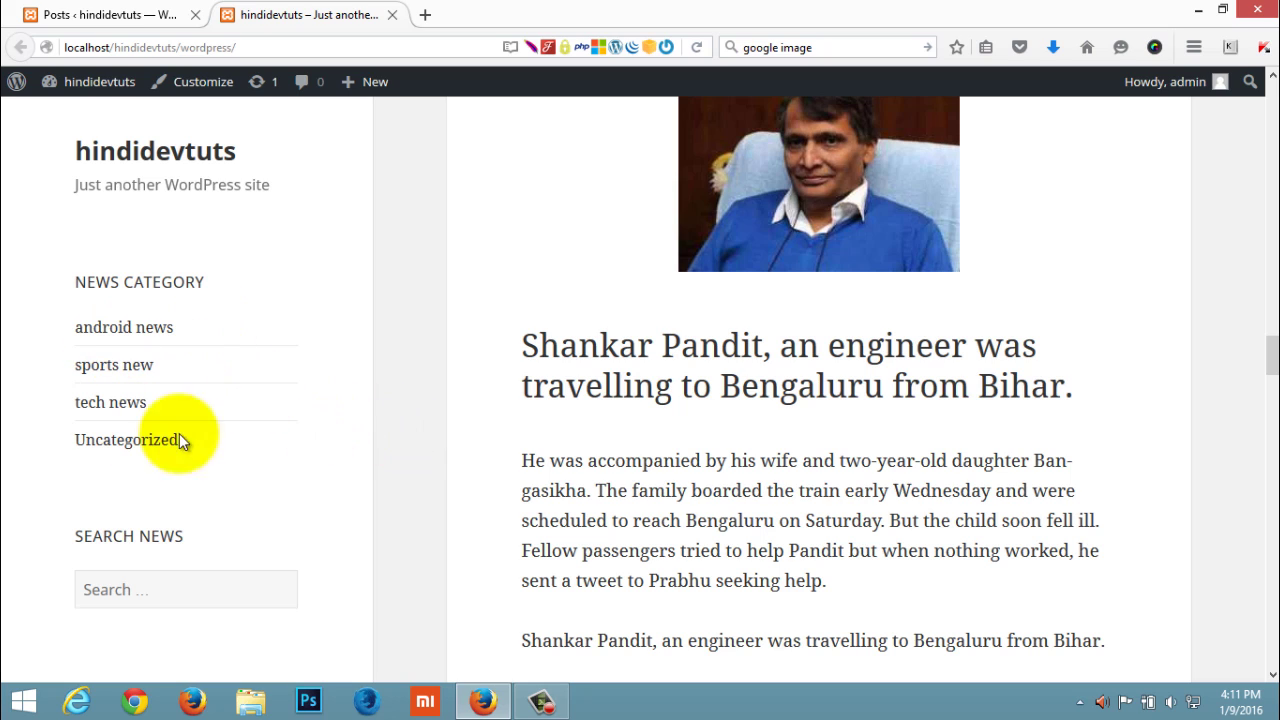
scroll(633, 435, "down", 1)
scroll(633, 435, "down", 15)
scroll(633, 440, "up", 18)
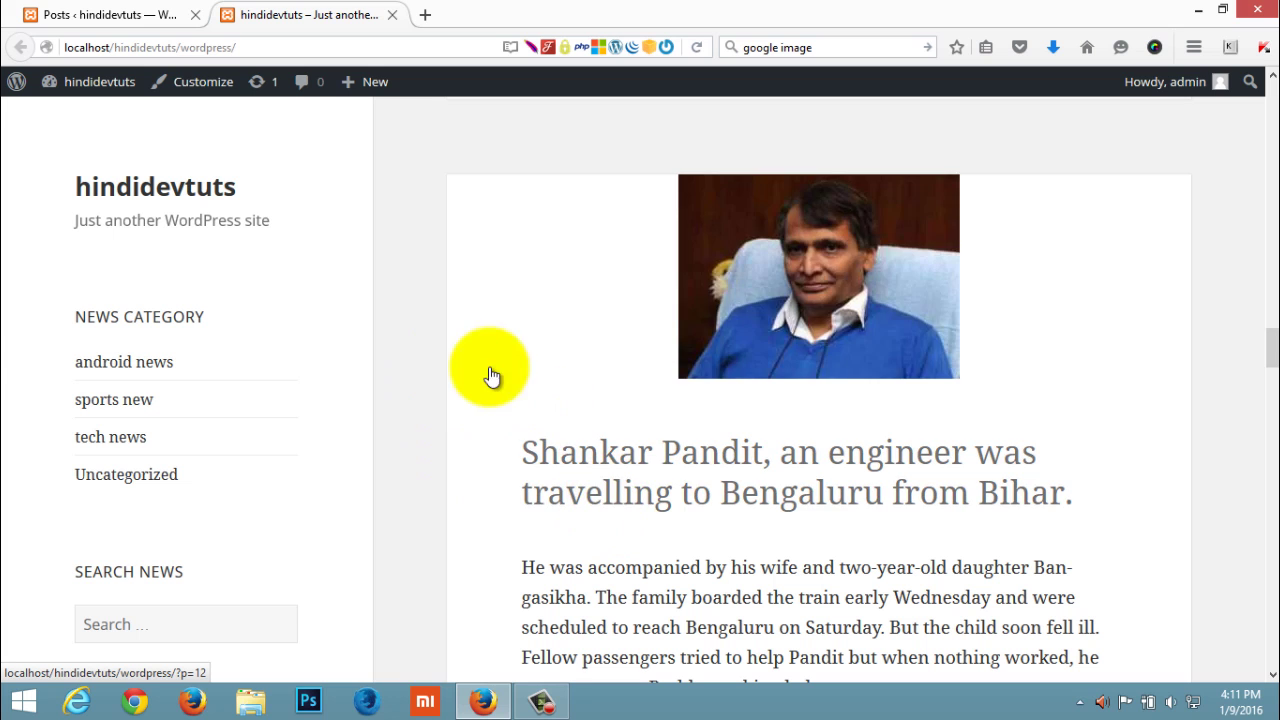
scroll(421, 392, "down", 3)
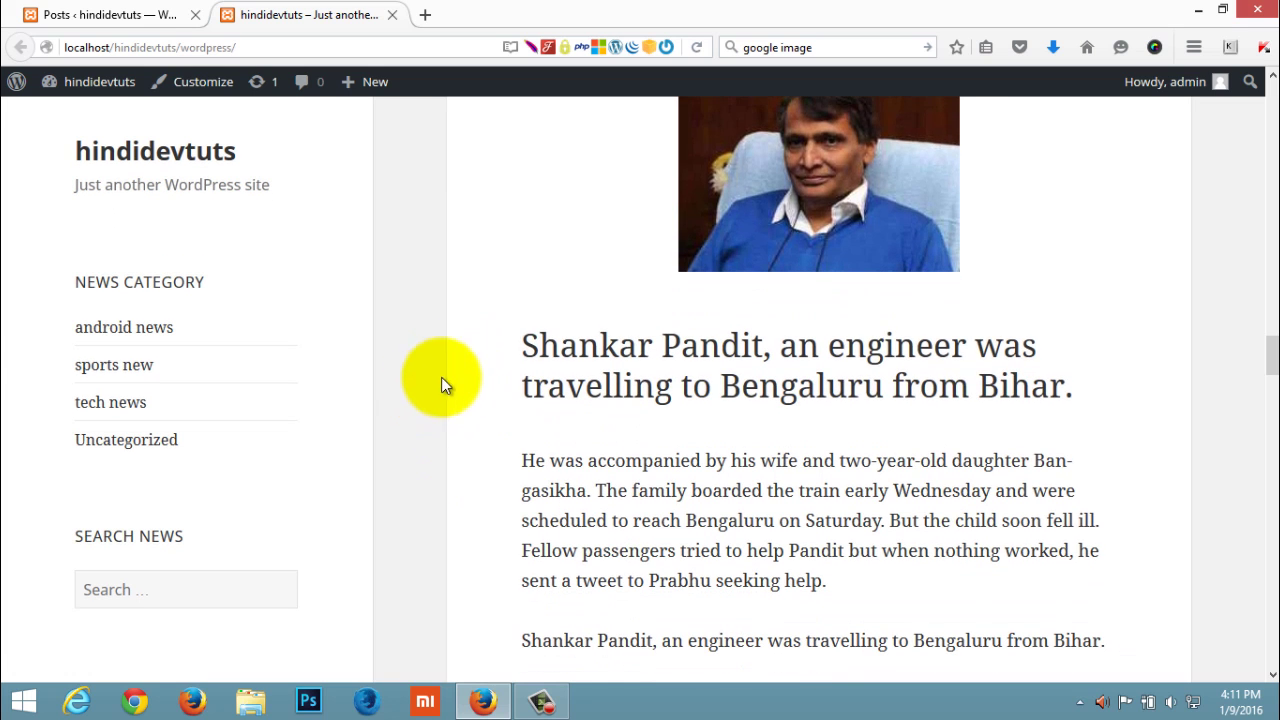
scroll(610, 465, "up", 4)
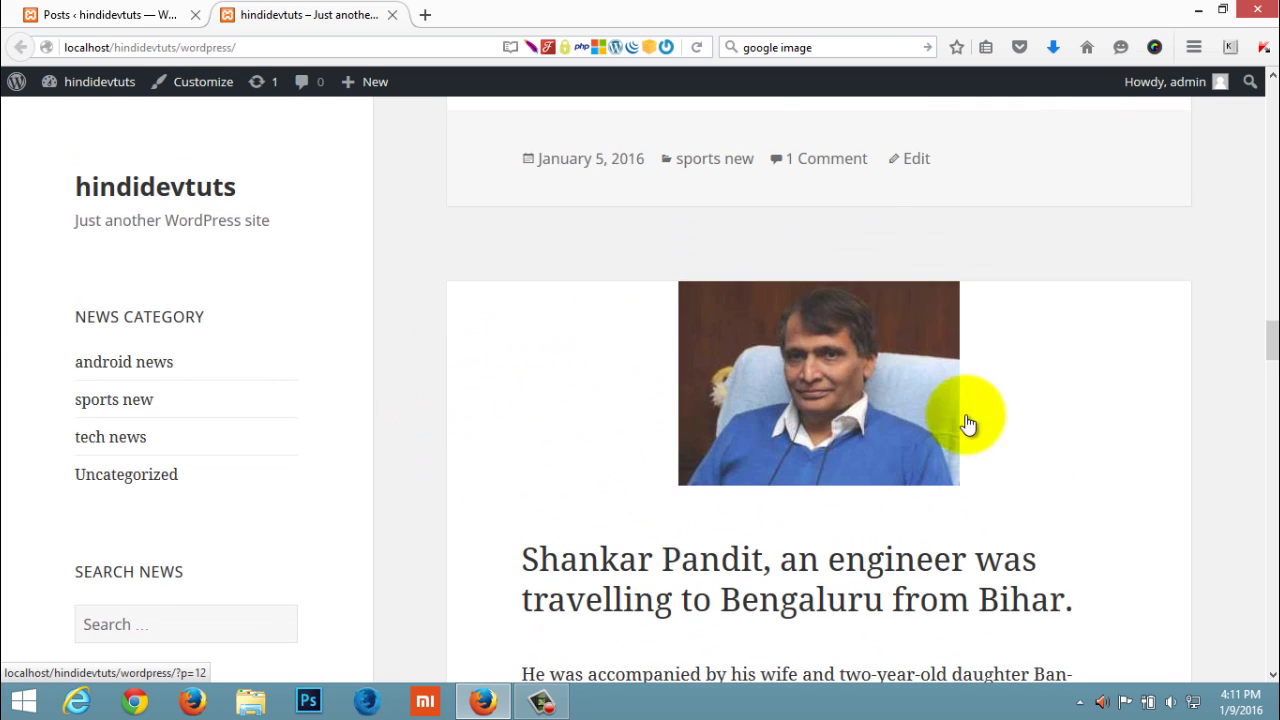
scroll(435, 470, "down", 3)
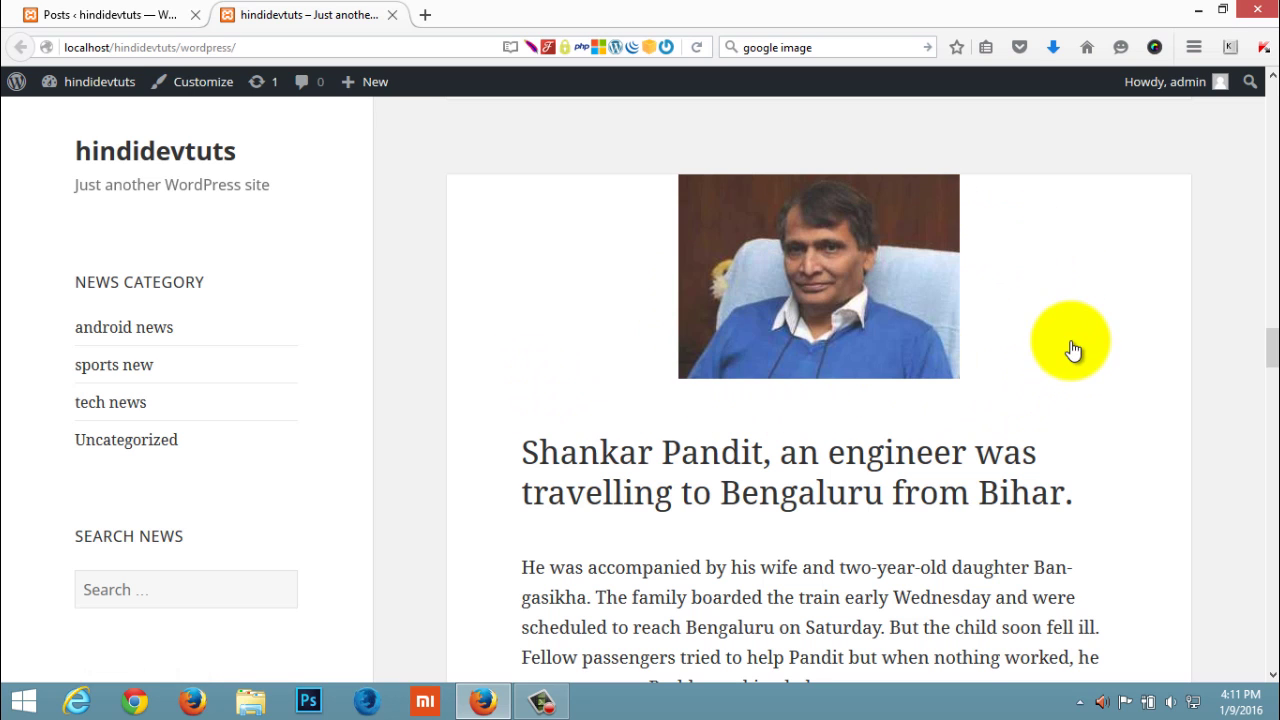
Return to the WordPress dashboard and open the Media settings to review the thumbnail, medium and large image sizes
left_click(120, 14)
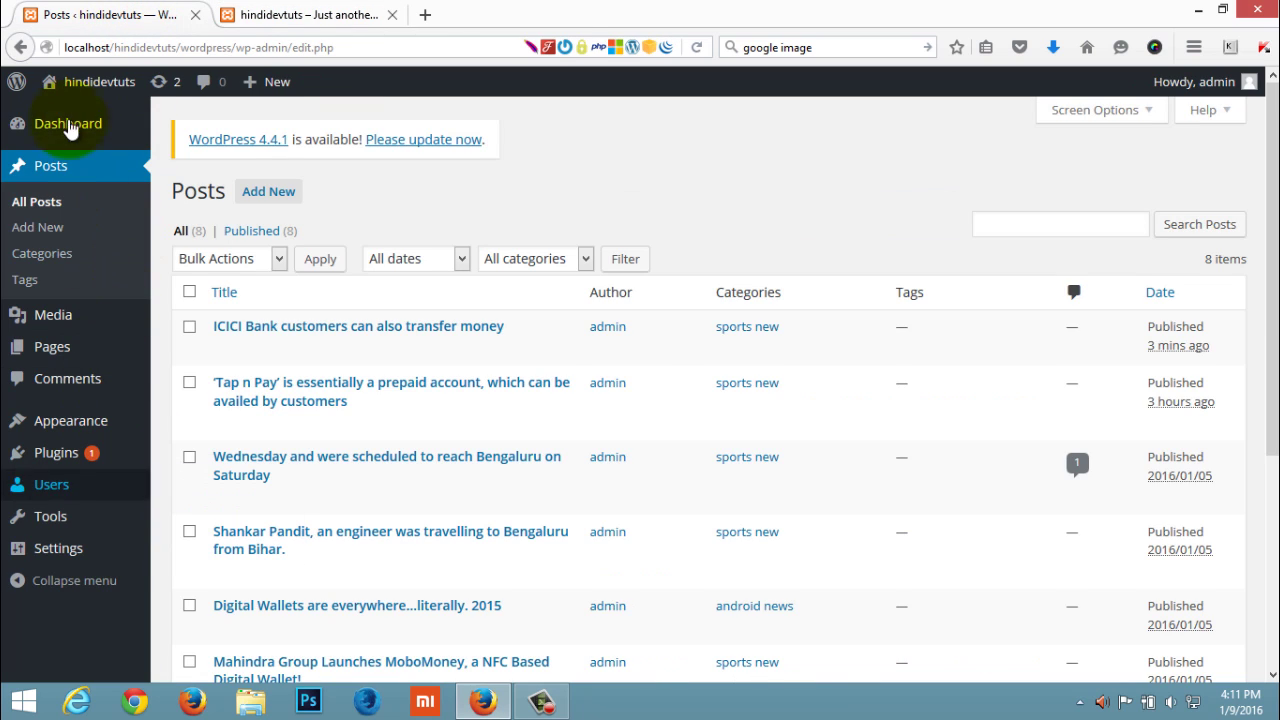
left_click(91, 125)
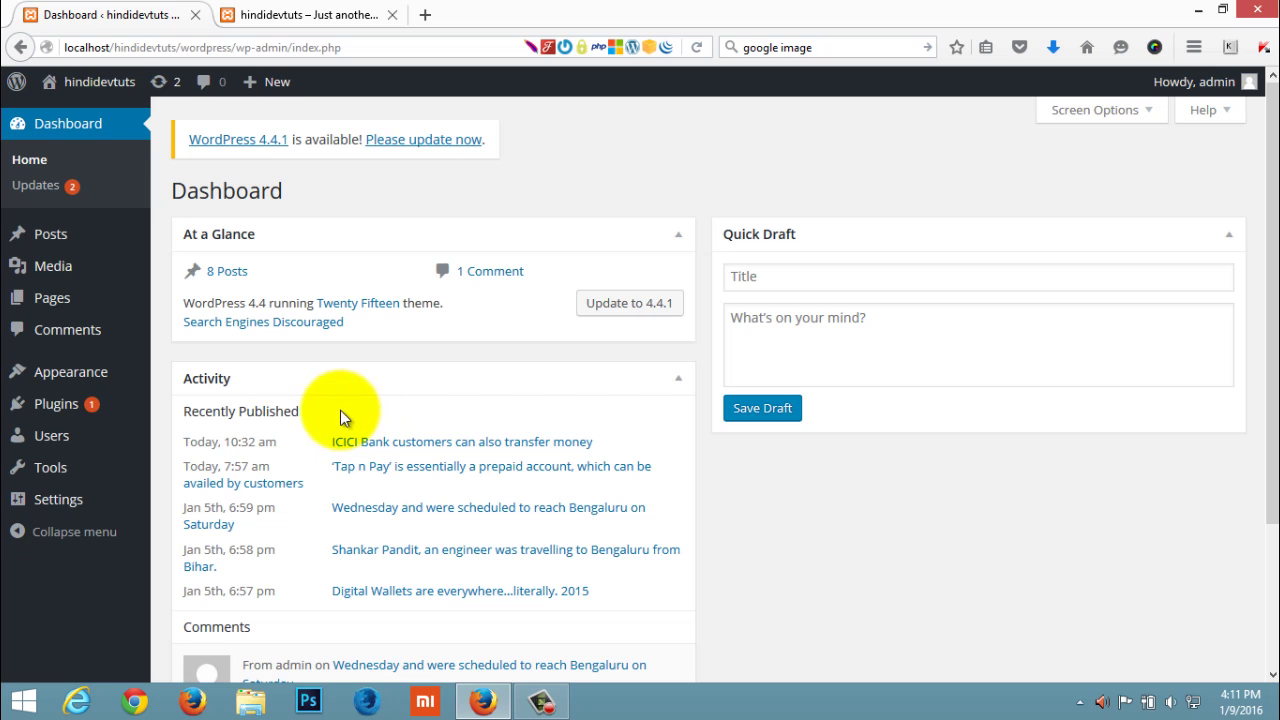
mouse_move(57, 500)
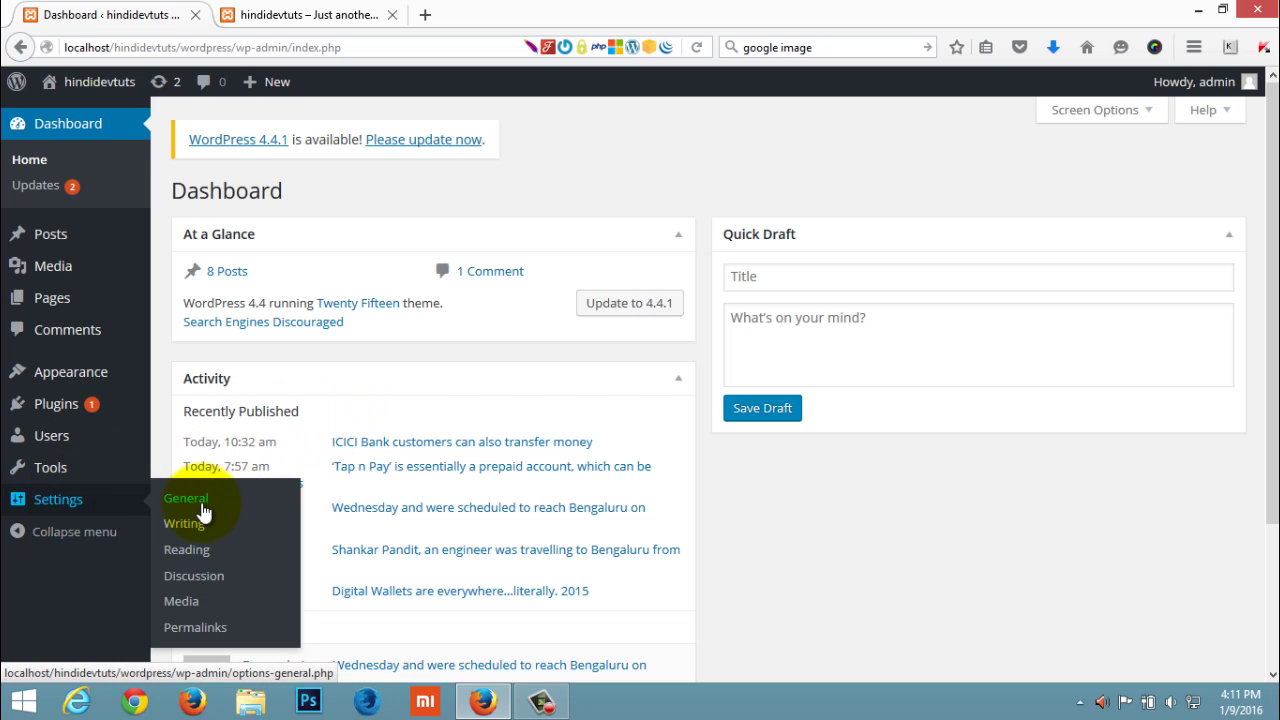
left_click(184, 602)
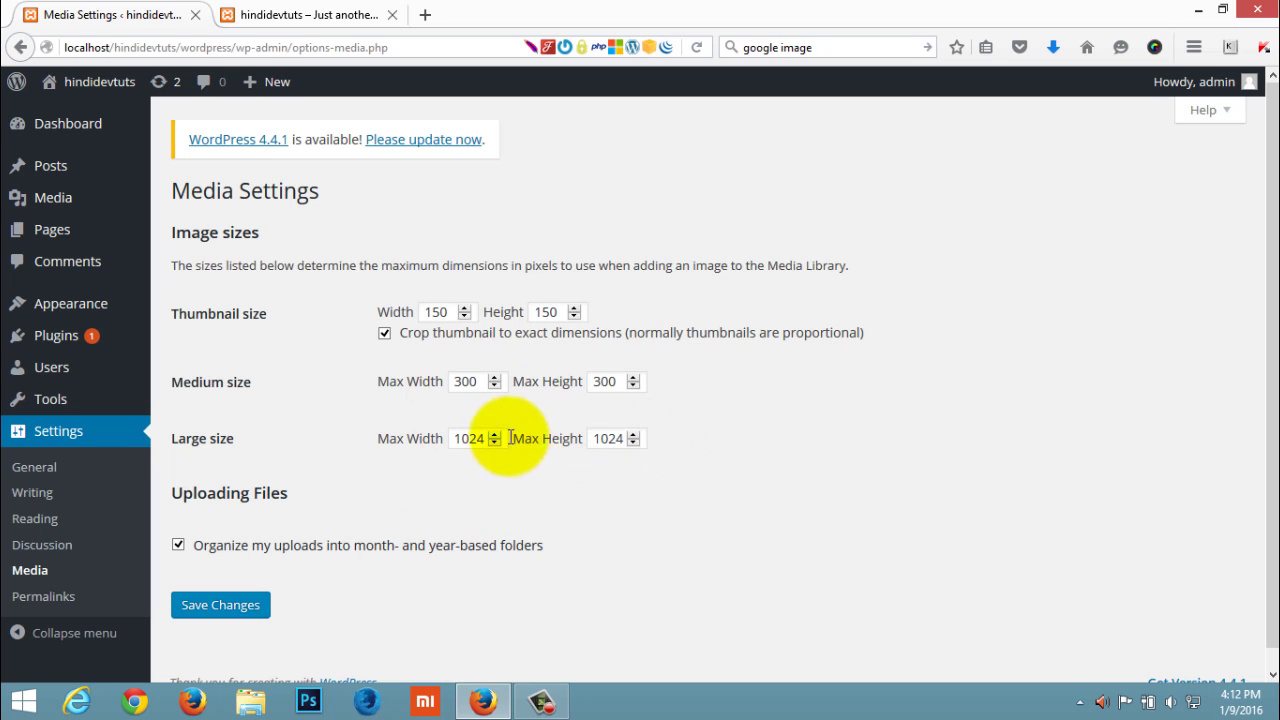
Reopen the admin Posts list, and compare the featured image sizes across all posts on the site's front page
left_click(78, 168)
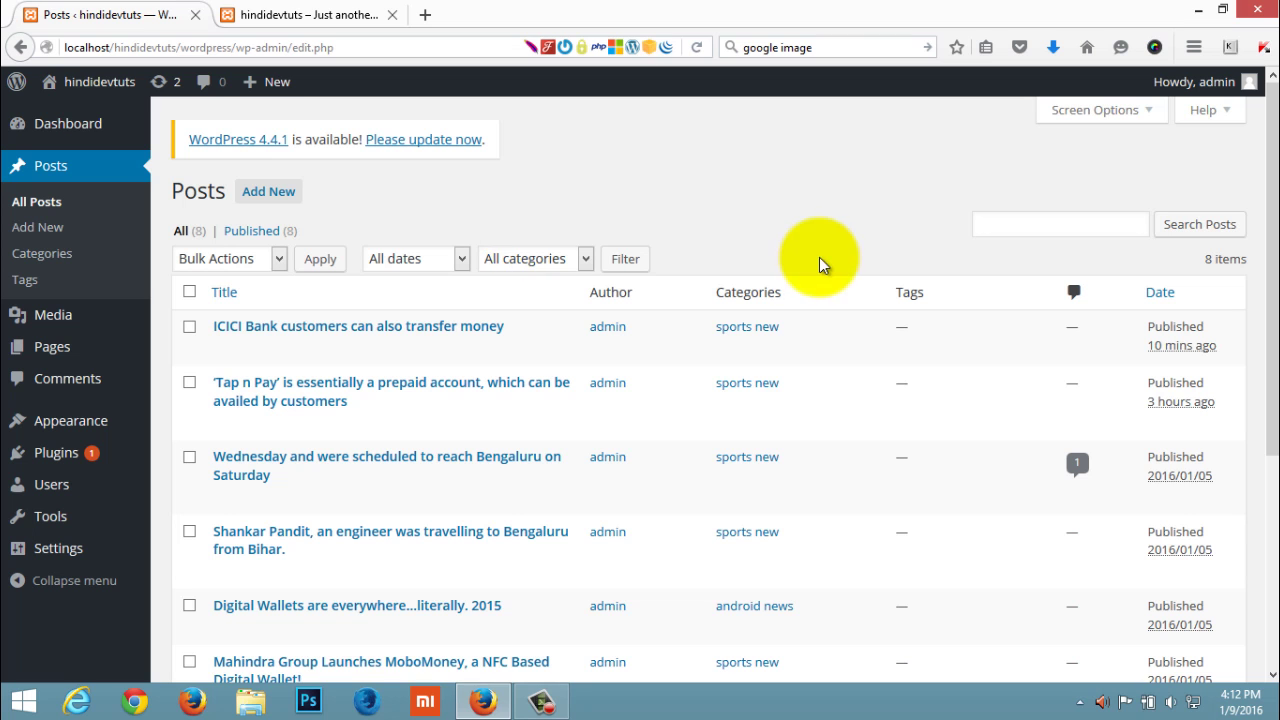
left_click(291, 8)
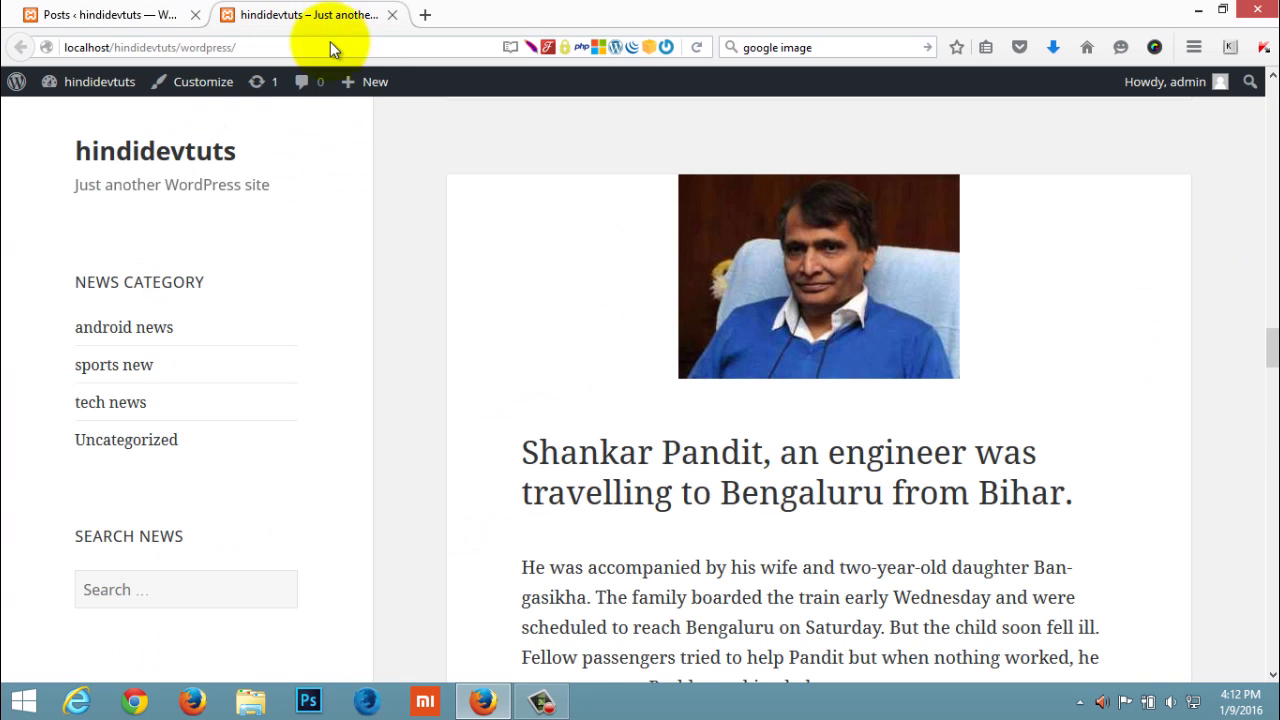
scroll(1005, 398, "down", 5)
scroll(1007, 400, "down", 20)
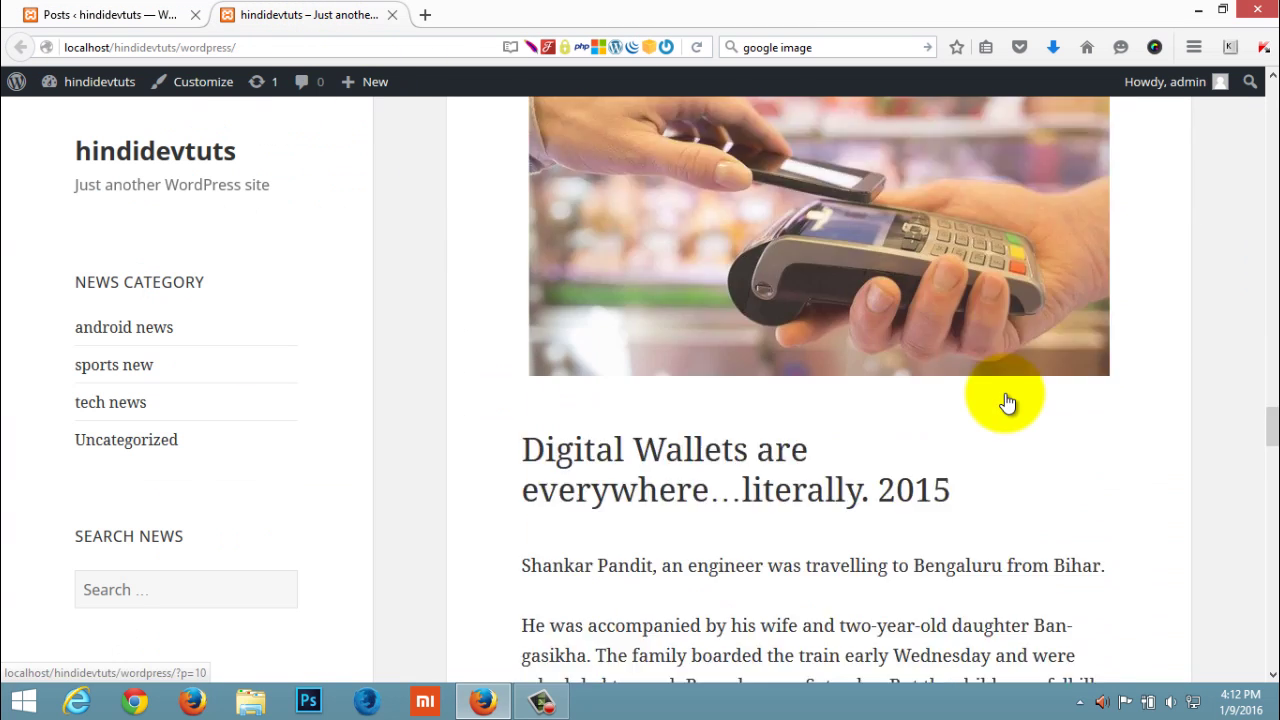
scroll(1007, 402, "down", 20)
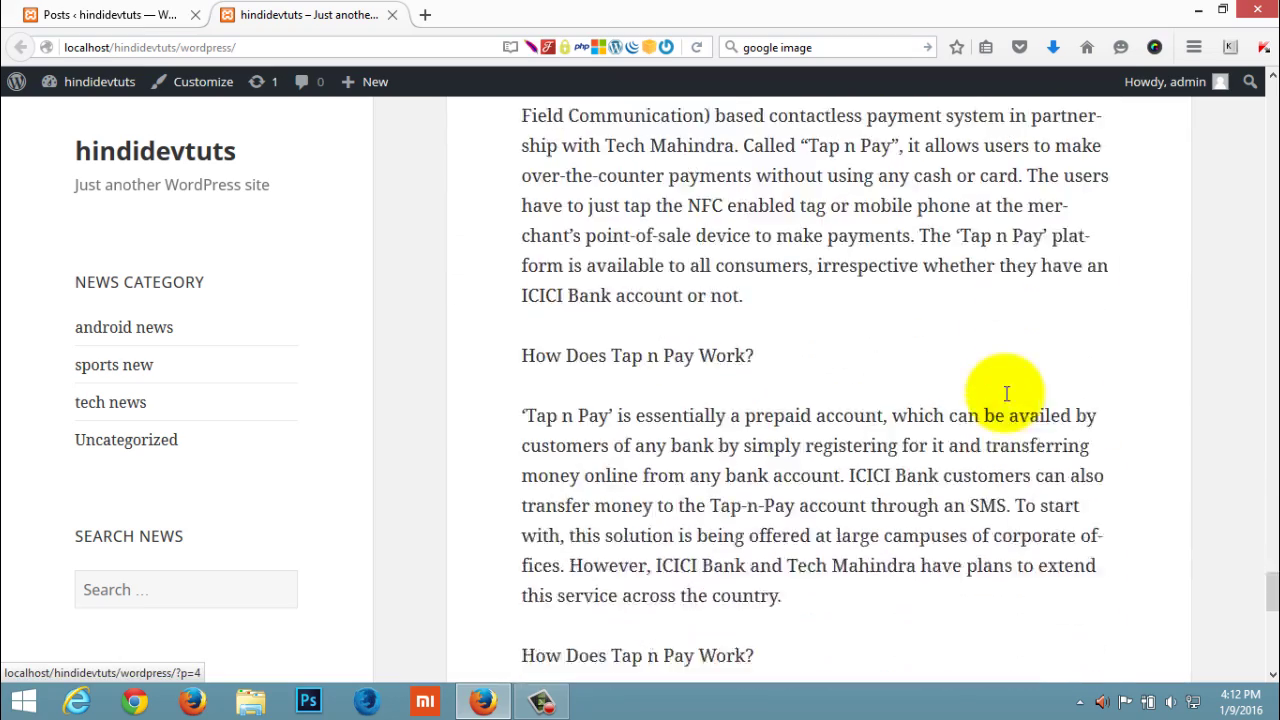
scroll(900, 480, "up", 10)
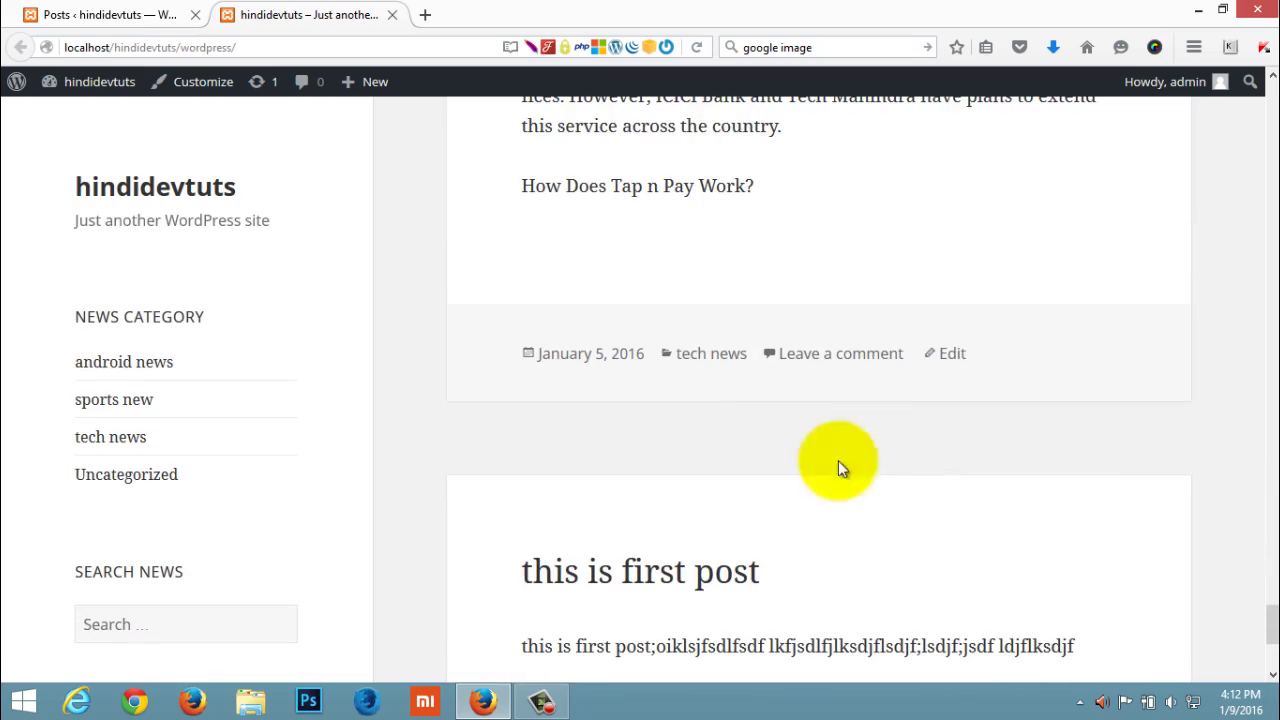
scroll(892, 570, "up", 20)
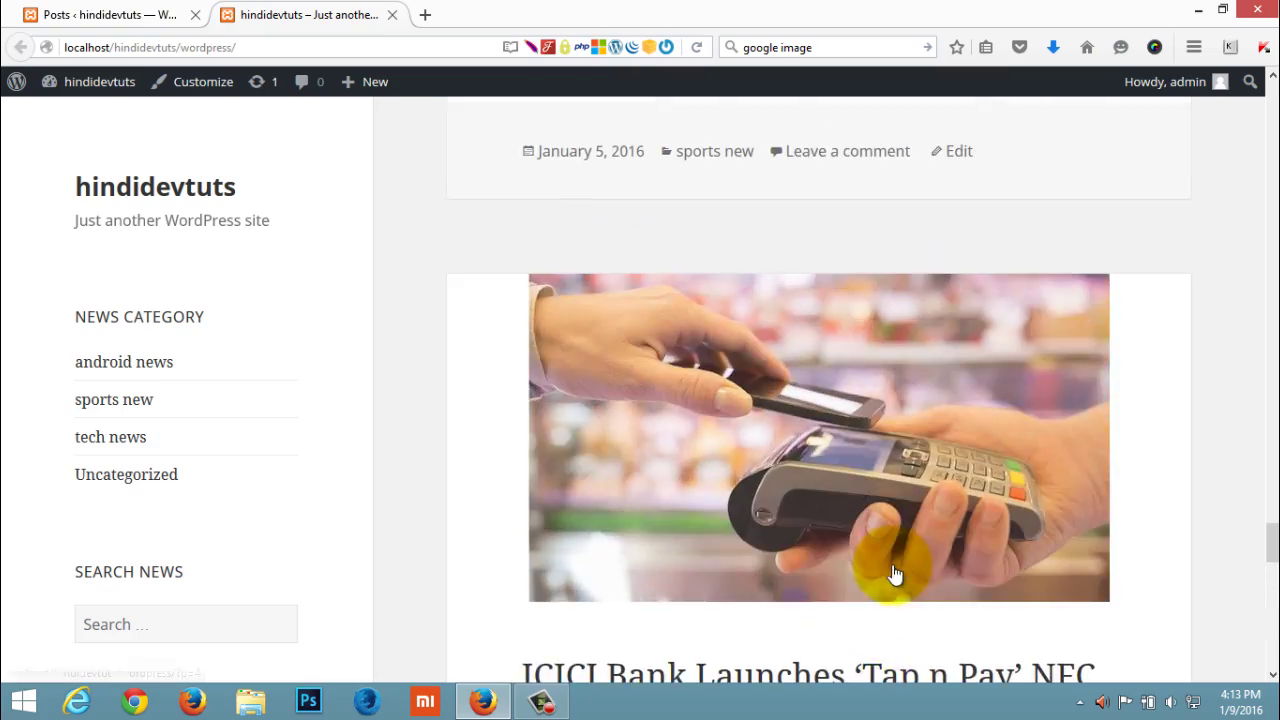
scroll(895, 573, "up", 20)
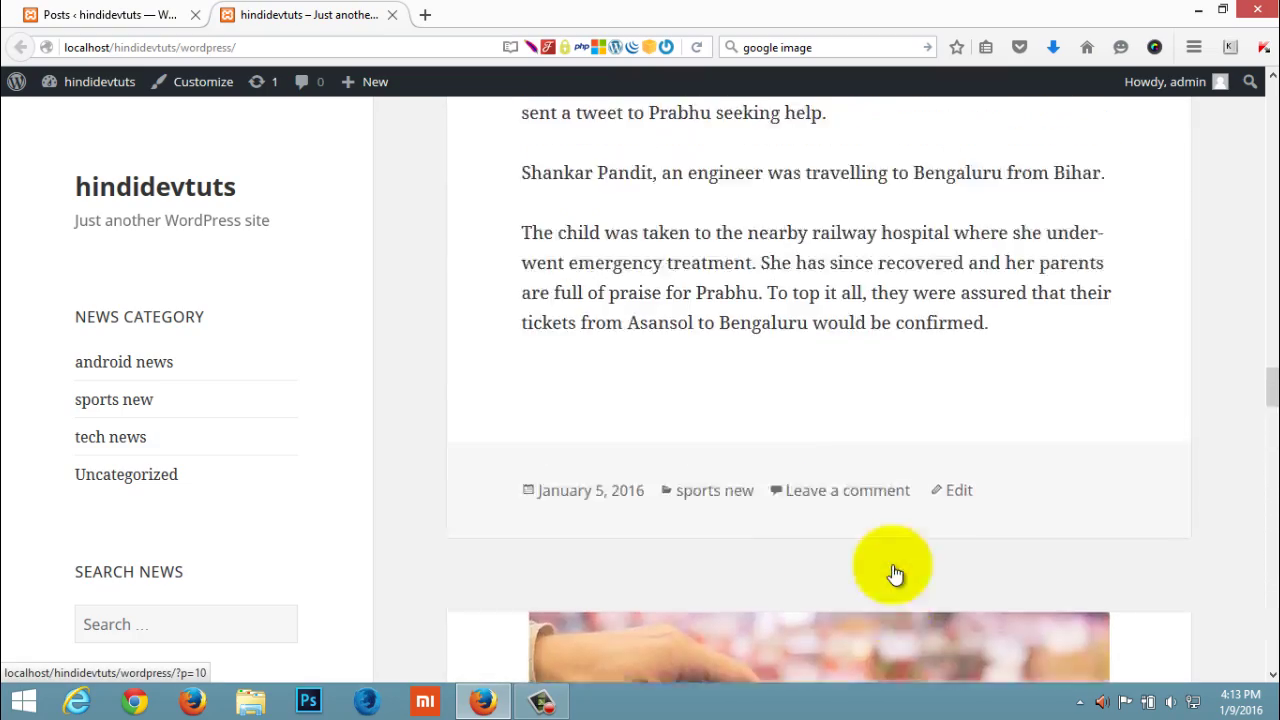
scroll(895, 573, "up", 15)
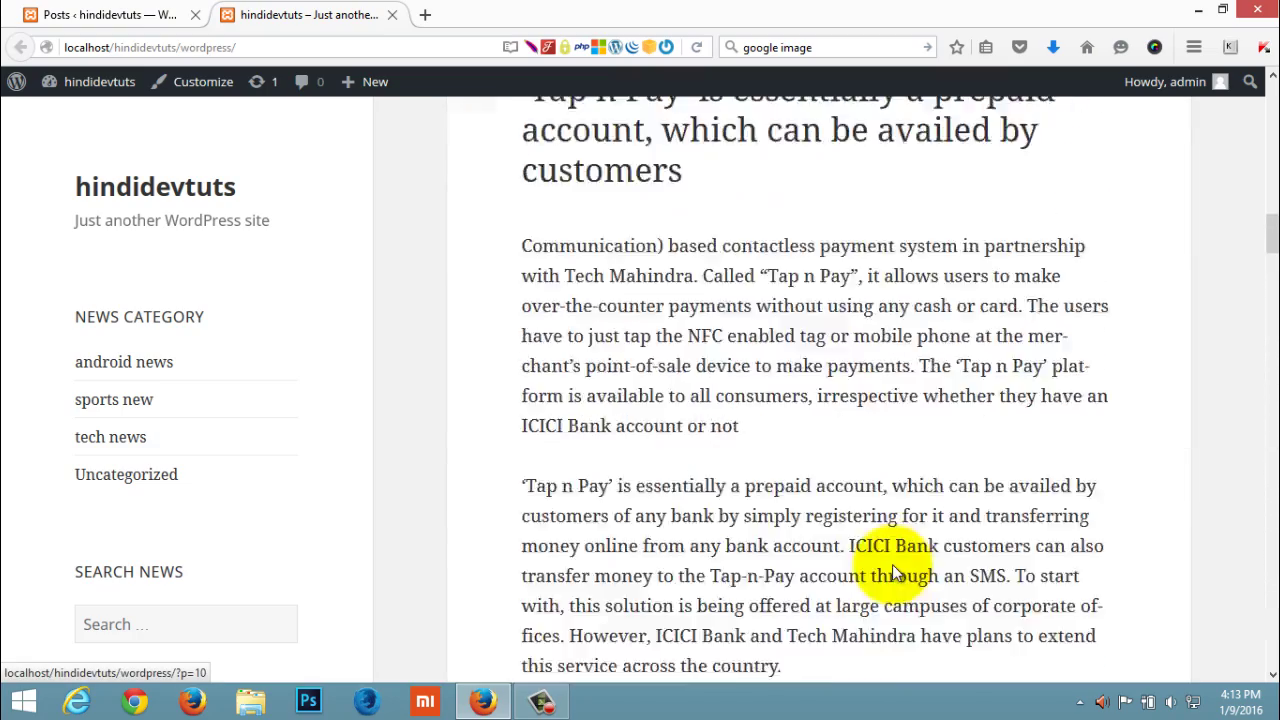
scroll(895, 573, "up", 10)
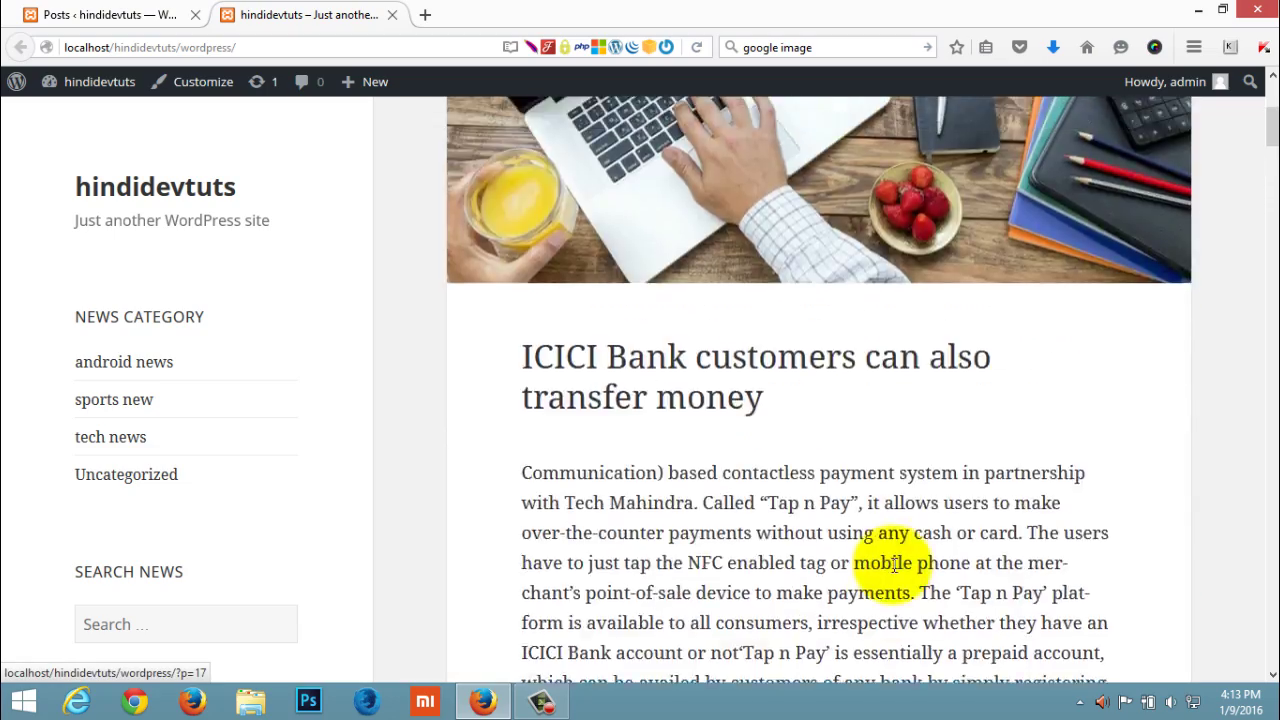
scroll(893, 572, "down", 12)
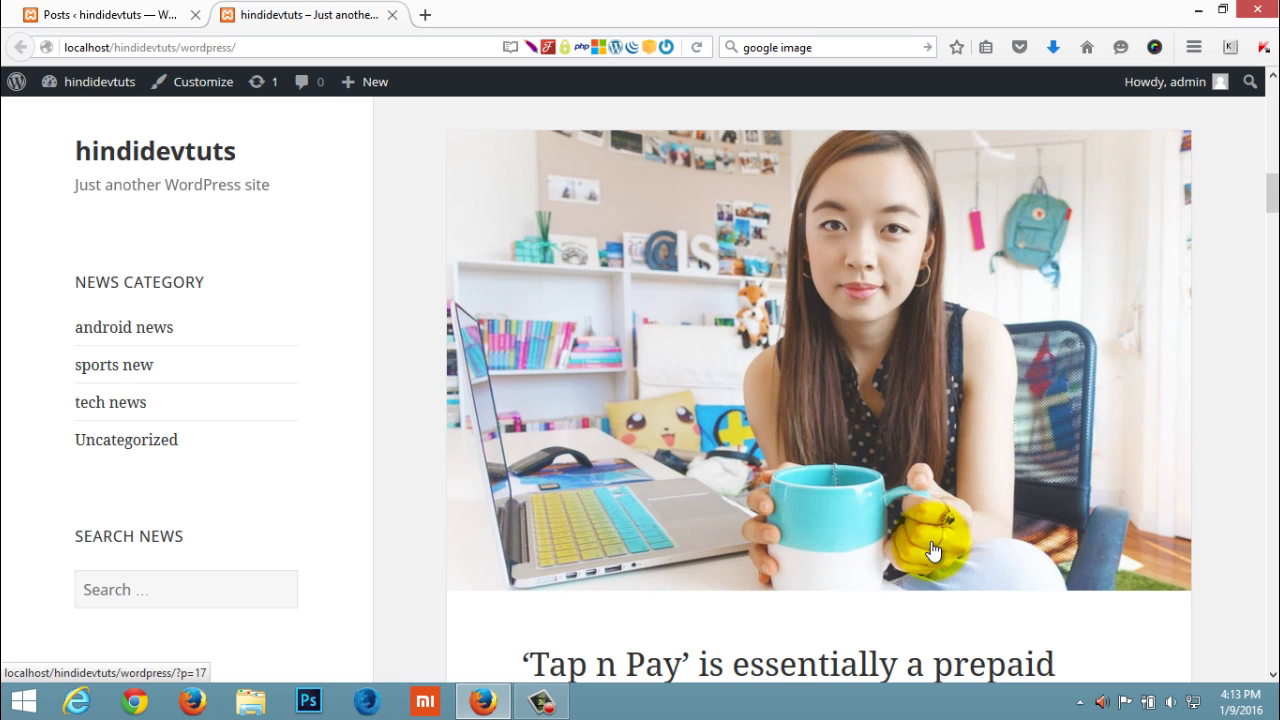
Open the post "this is first post" from the admin Posts list for editing
left_click(50, 14)
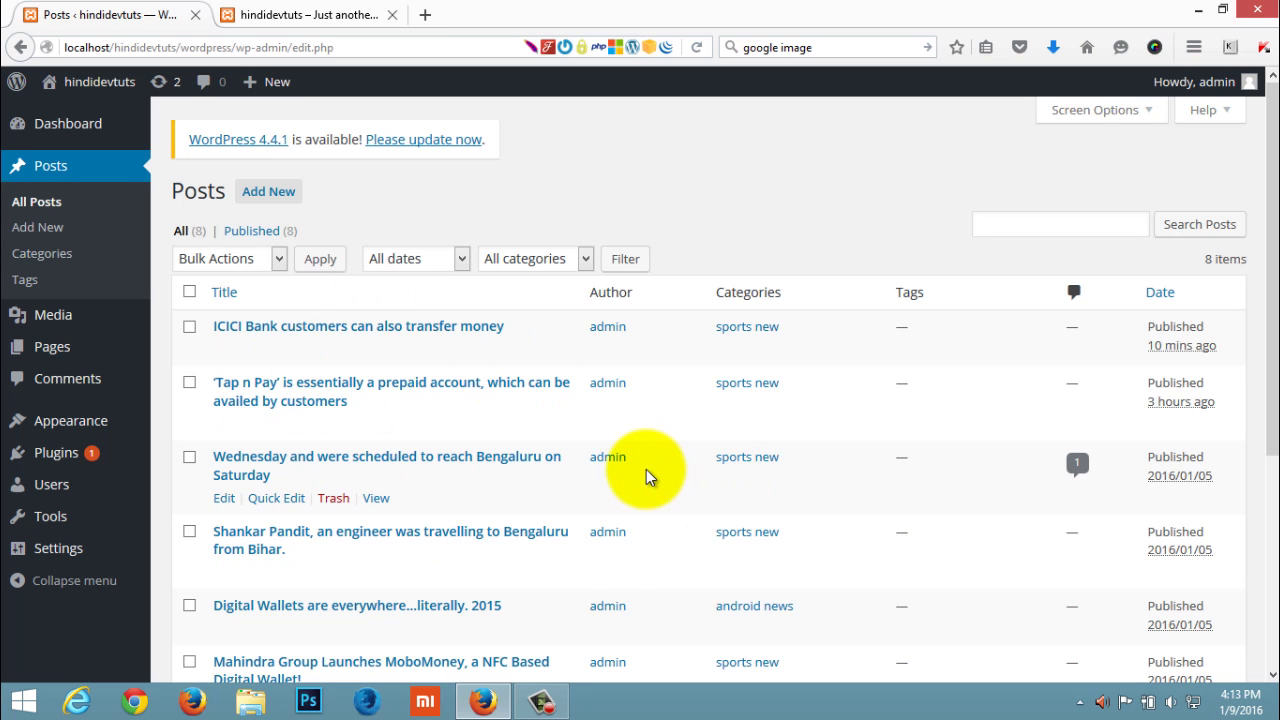
scroll(645, 469, "down", 5)
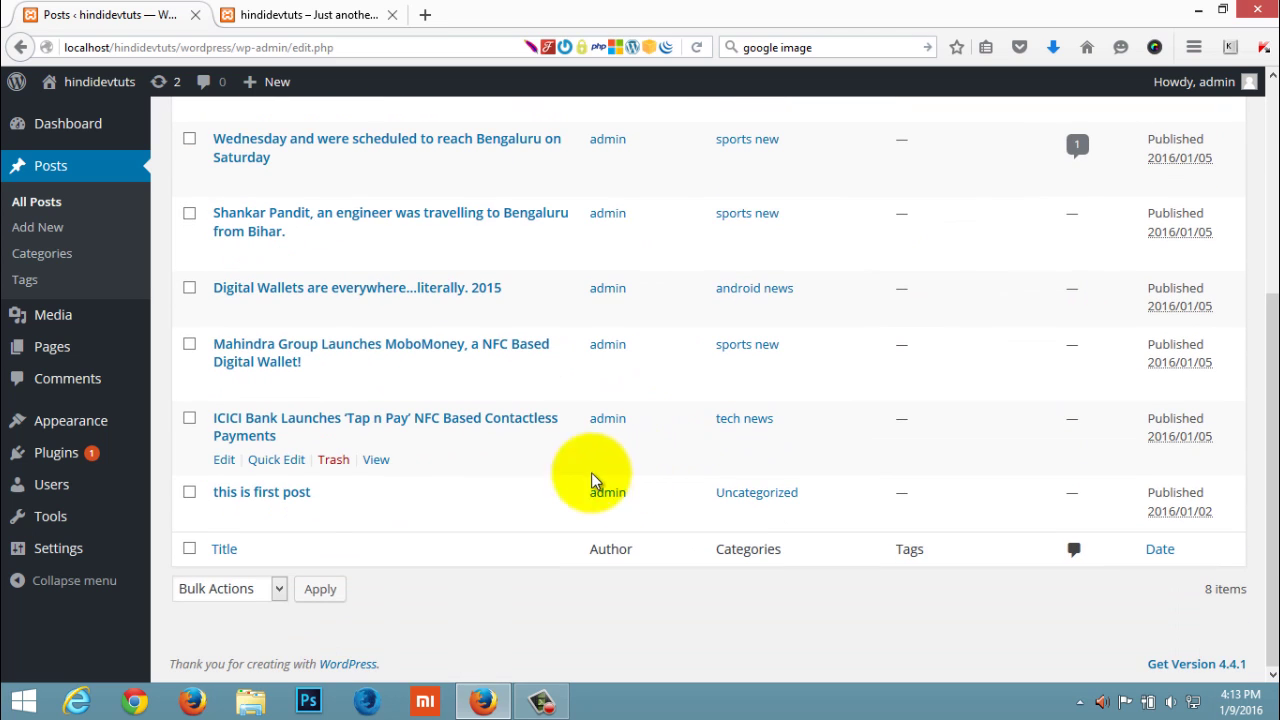
left_click(224, 515)
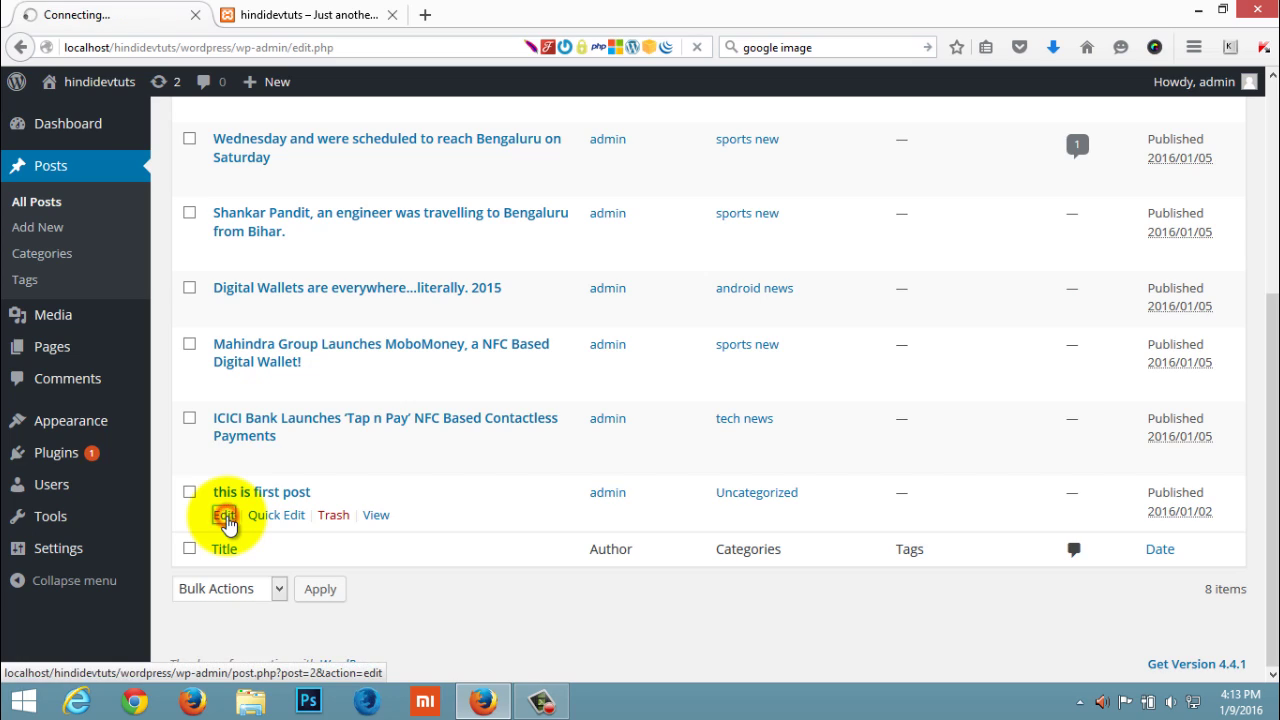
View "this is first post" near the end of the site's front page to compare it with its editor content
left_click(312, 10)
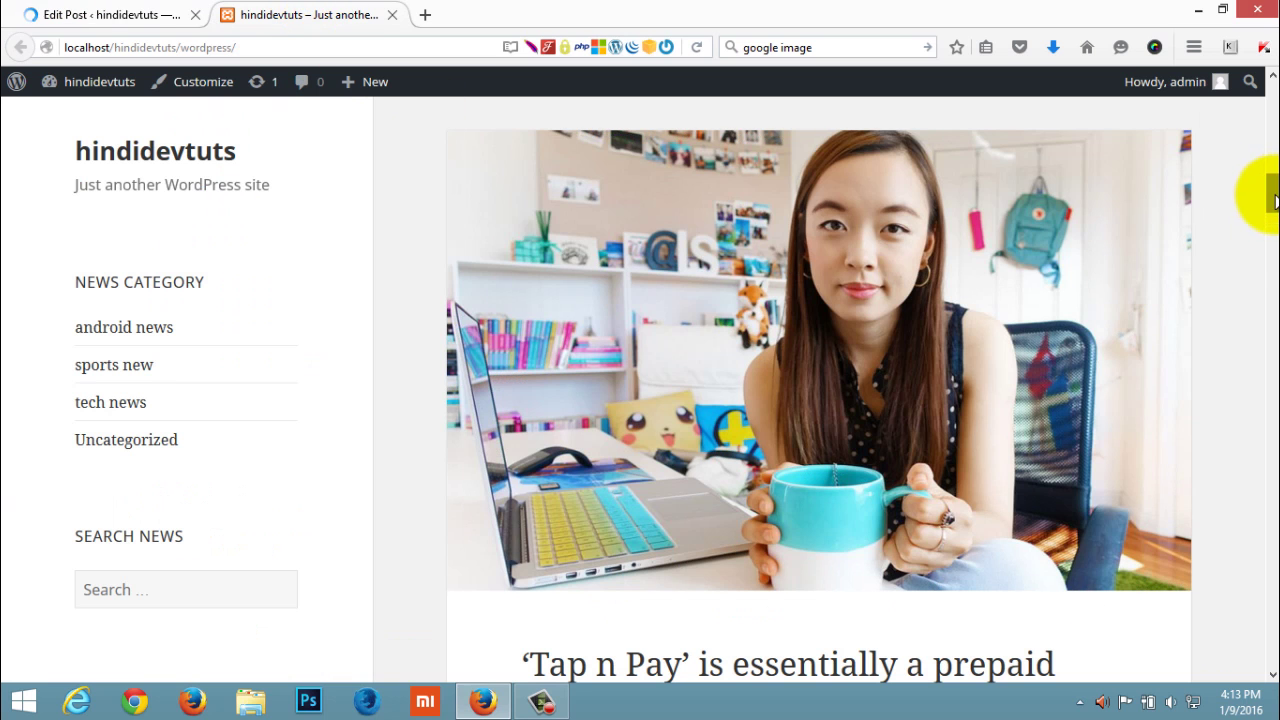
left_click_drag(1270, 192, 1273, 655)
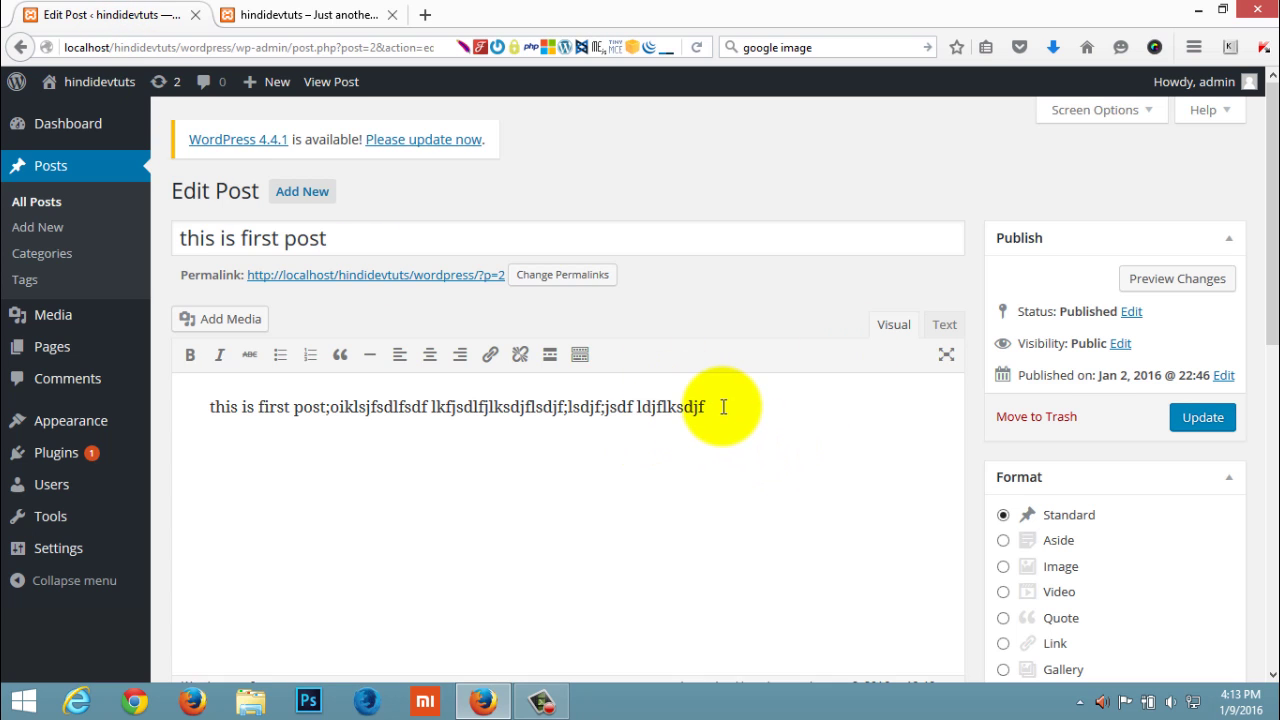
left_click(256, 10)
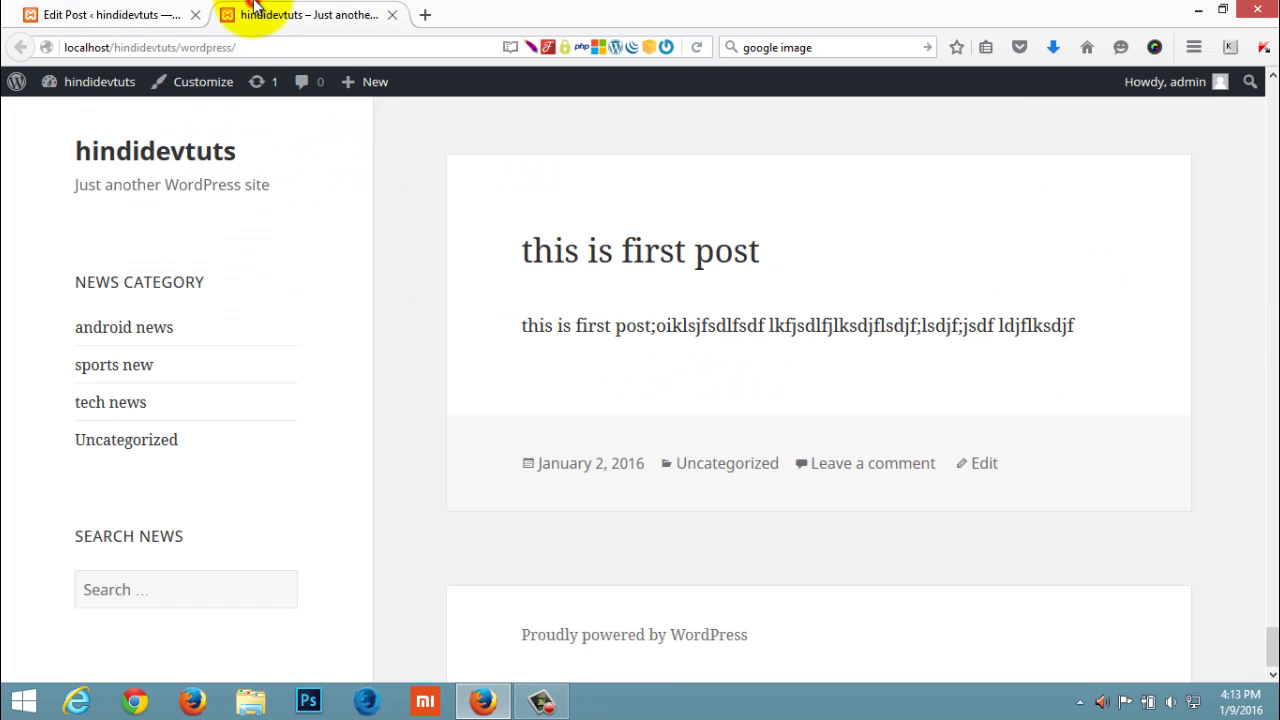
Replace the body of "this is first post" with the paragraph beginning "'Tap n Pay' is essentially a prepaid account" copied from the site's front page
scroll(933, 406, "up", 10)
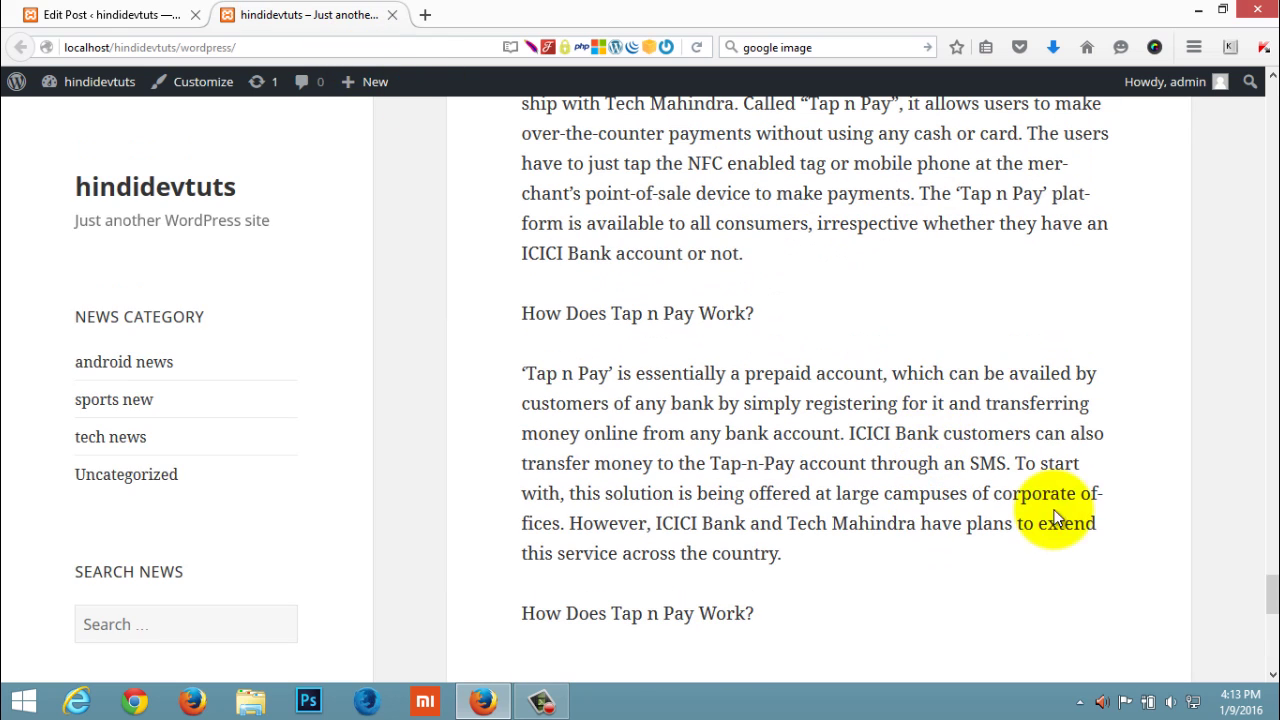
left_click_drag(783, 553, 522, 373)
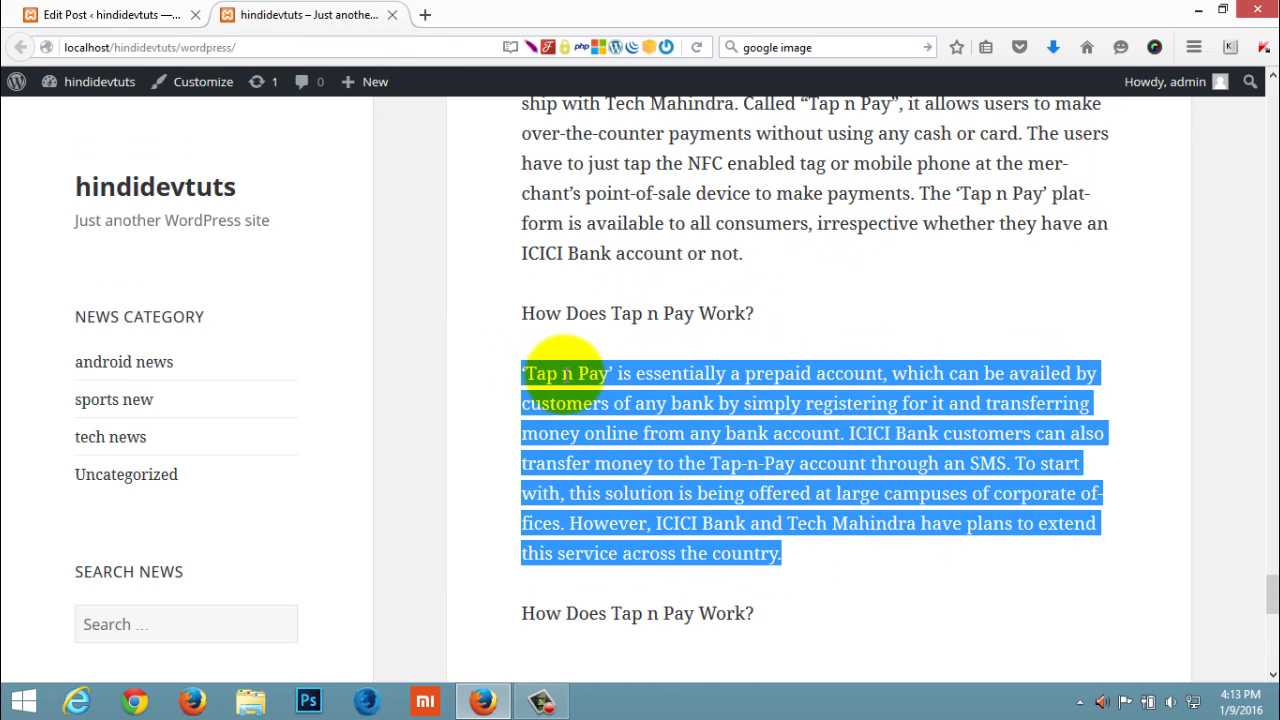
right_click(586, 375)
left_click(615, 394)
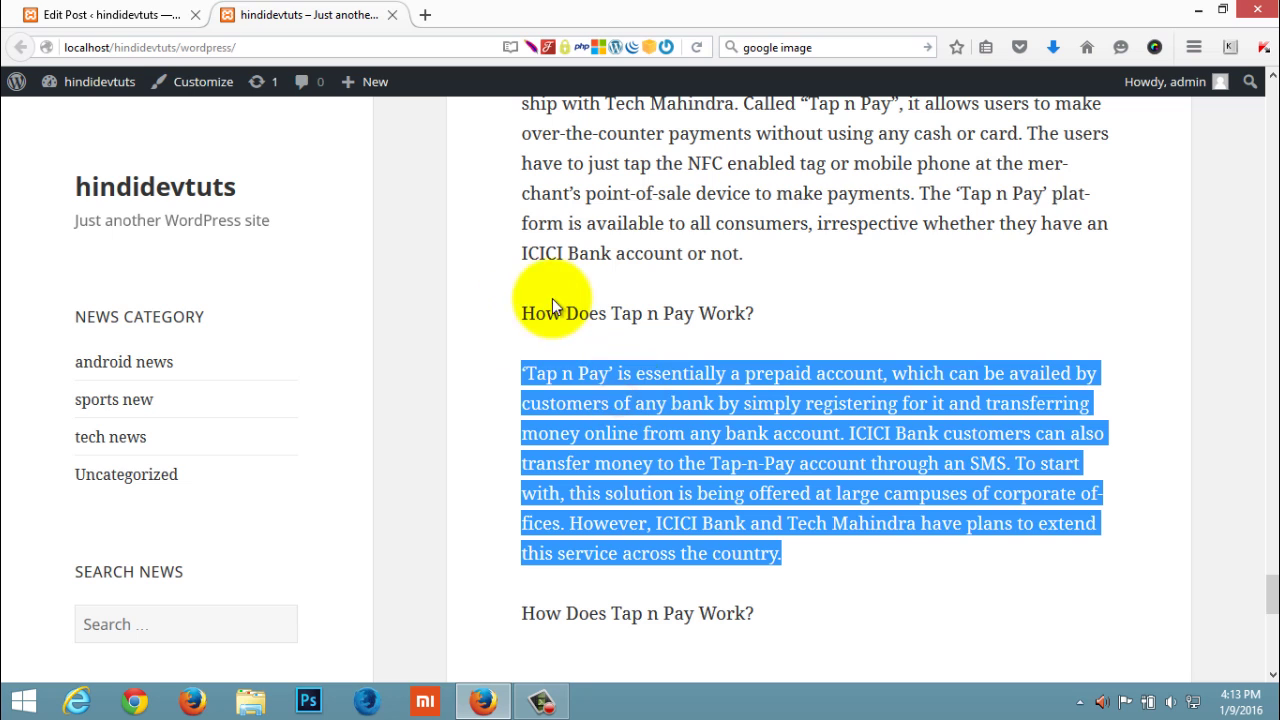
left_click(110, 15)
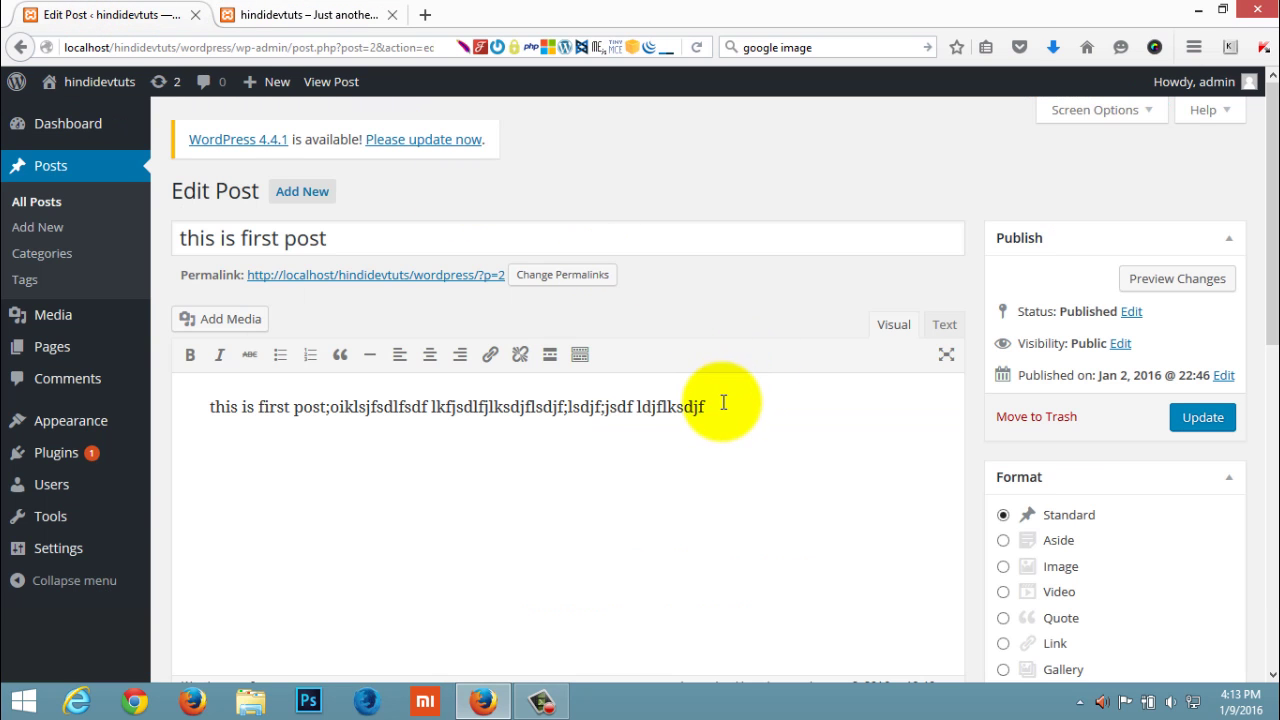
left_click_drag(723, 403, 189, 357)
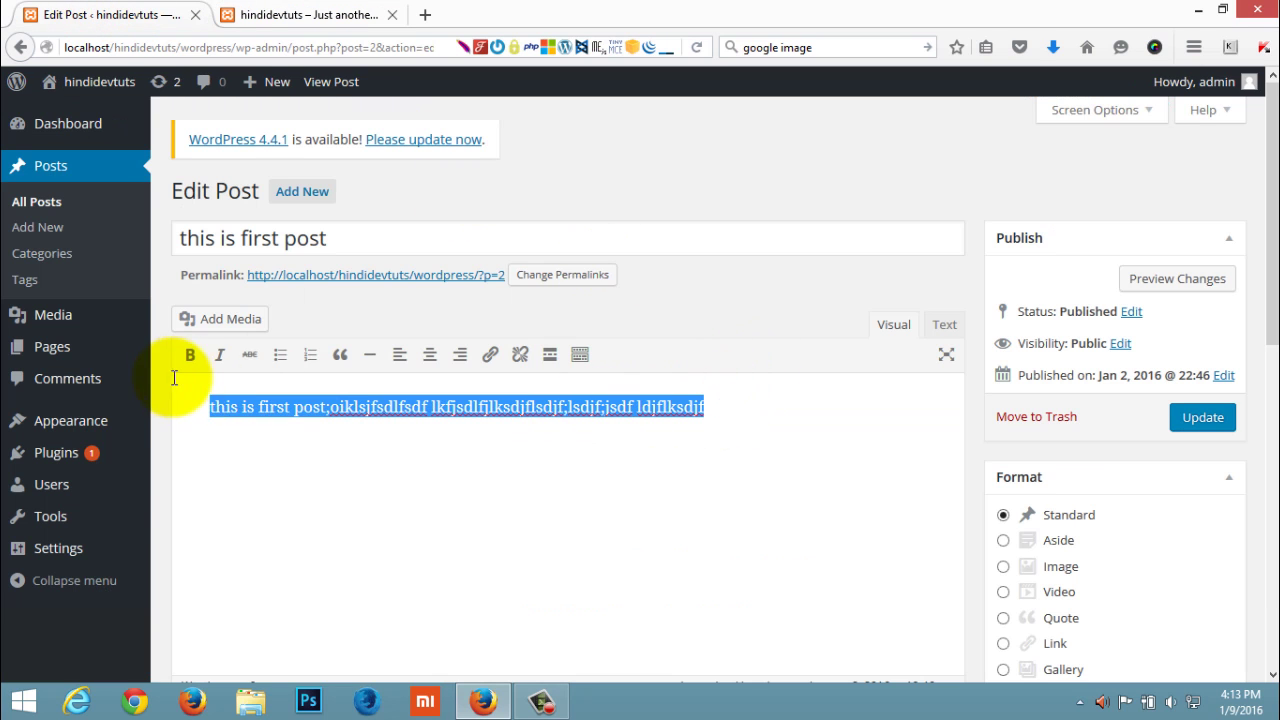
right_click(293, 405)
left_click(366, 155)
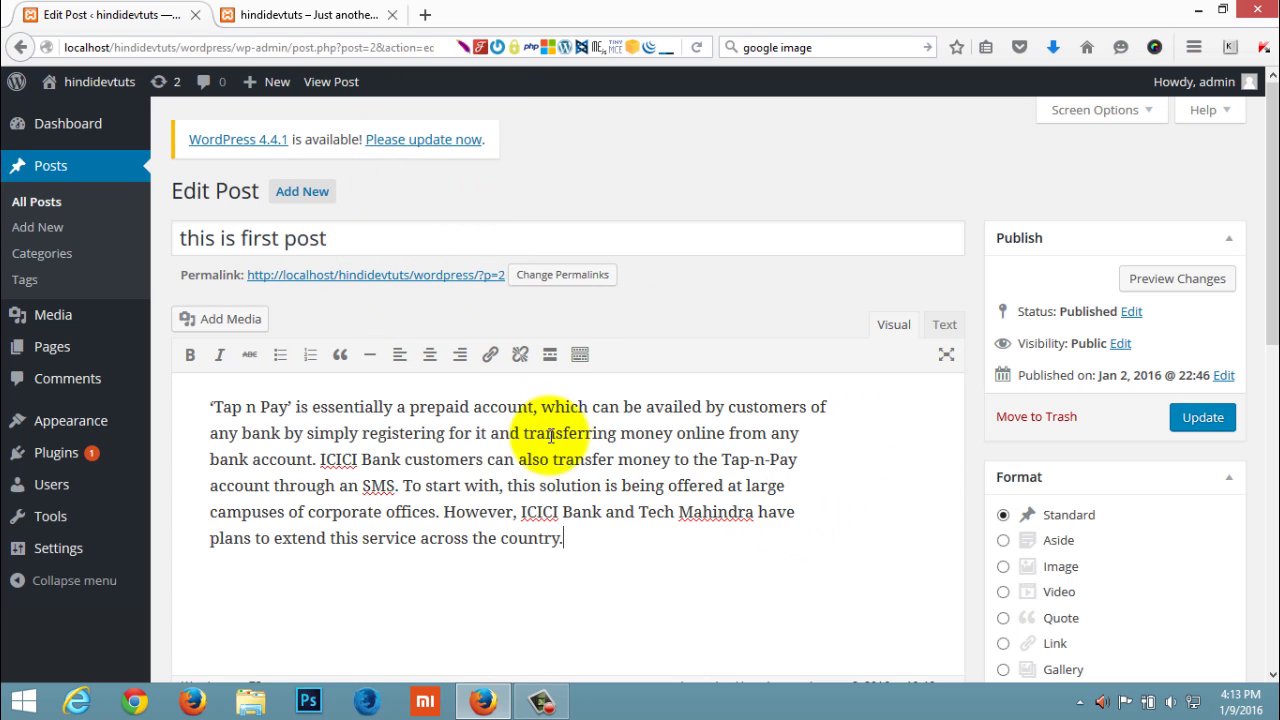
Replace the post title with the body's opening phrase "'Tap n Pay' is essentially a prepaid account,"
left_click_drag(537, 407, 219, 400)
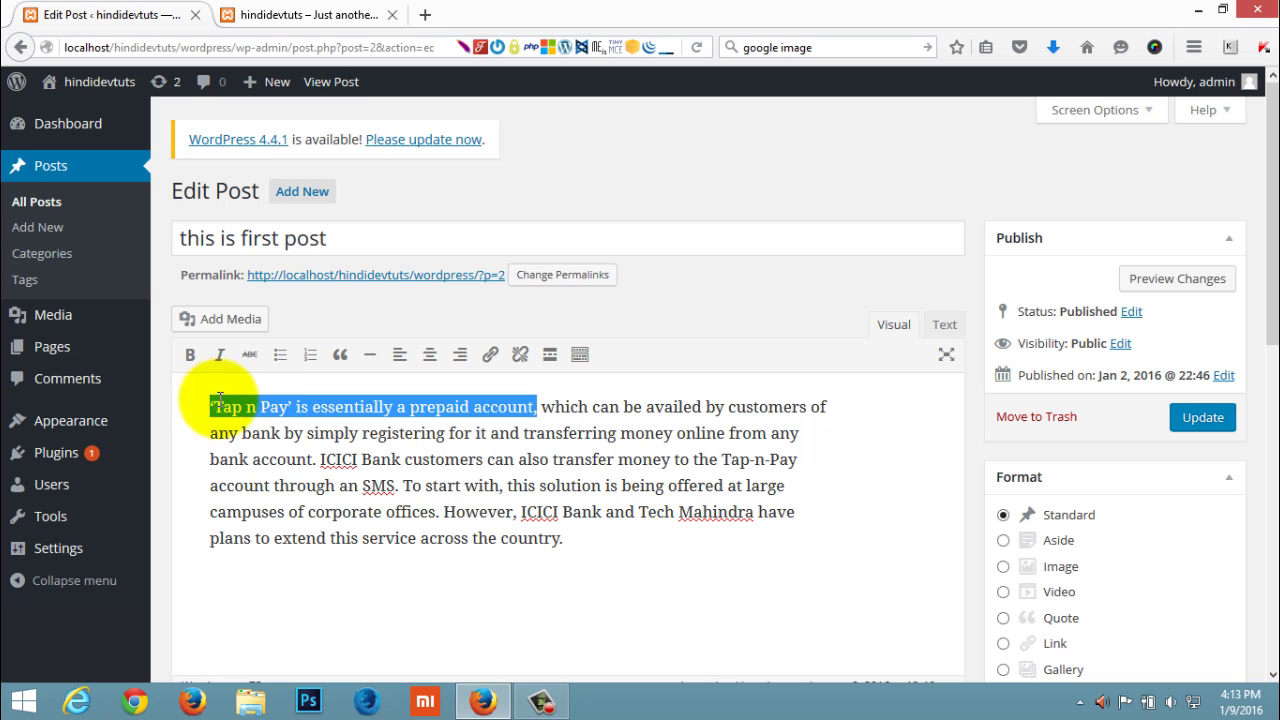
right_click(236, 402)
left_click(290, 129)
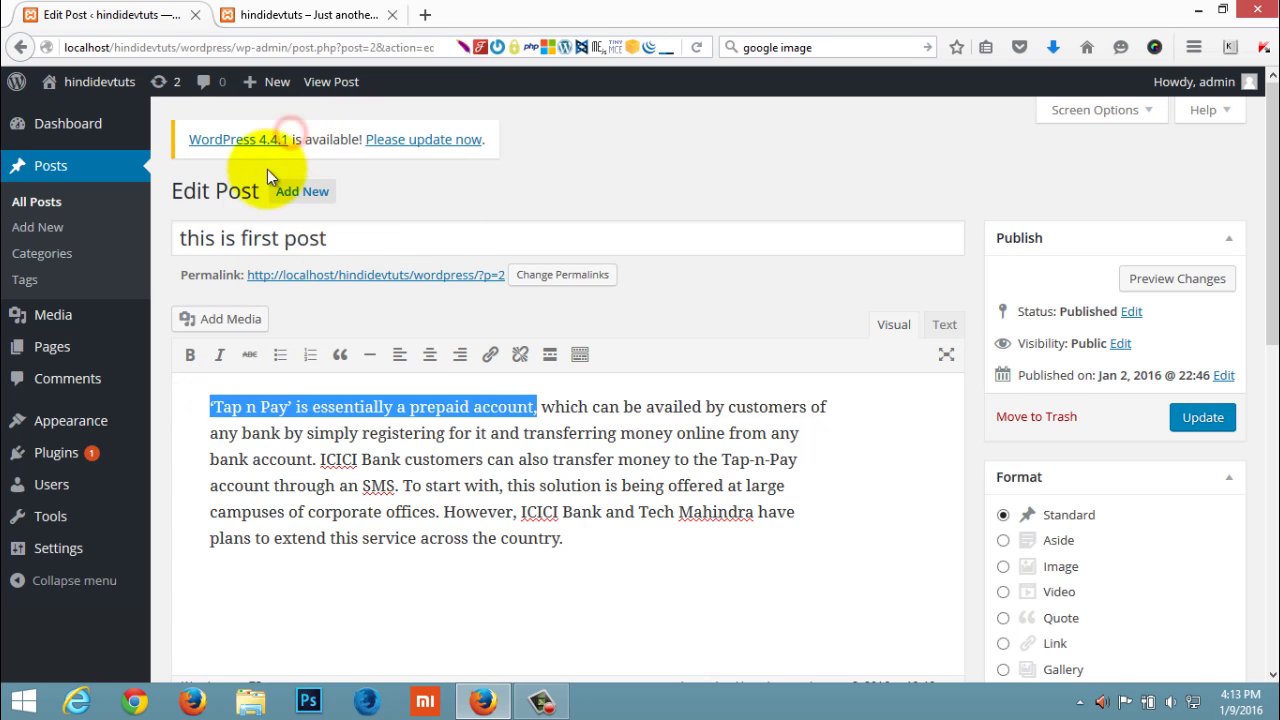
left_click_drag(343, 237, 182, 234)
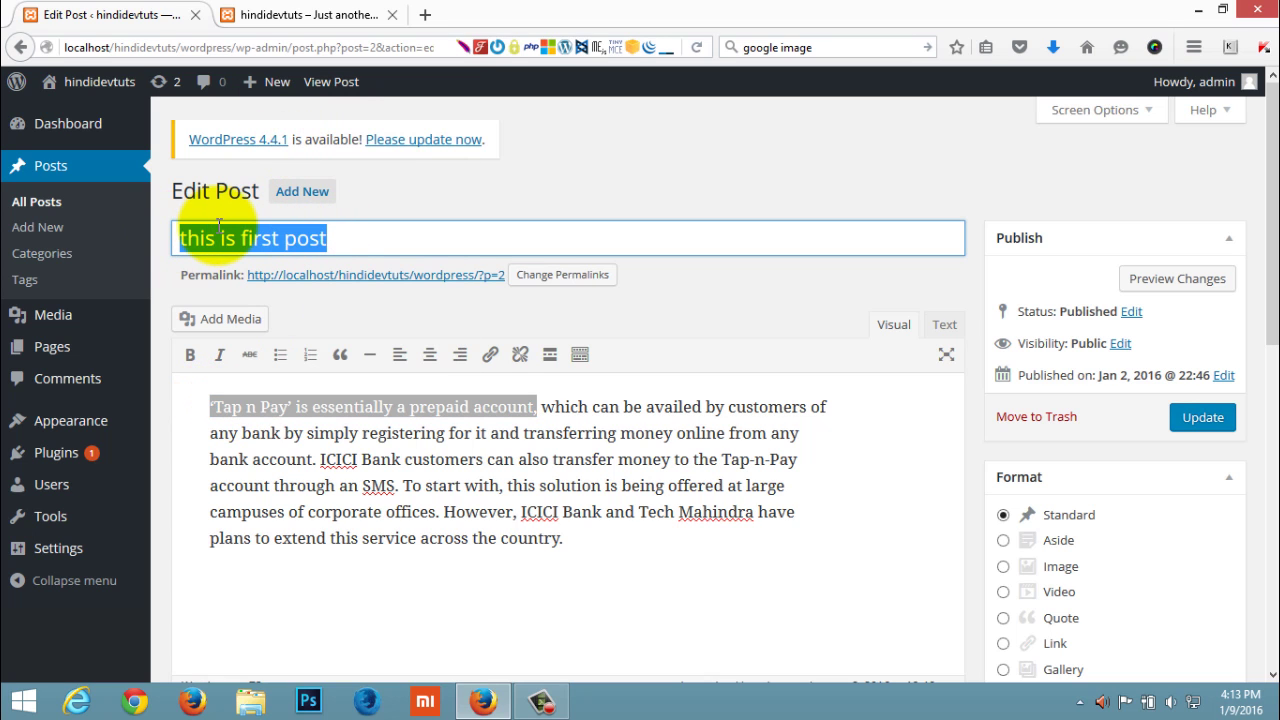
key("ctrl+v")
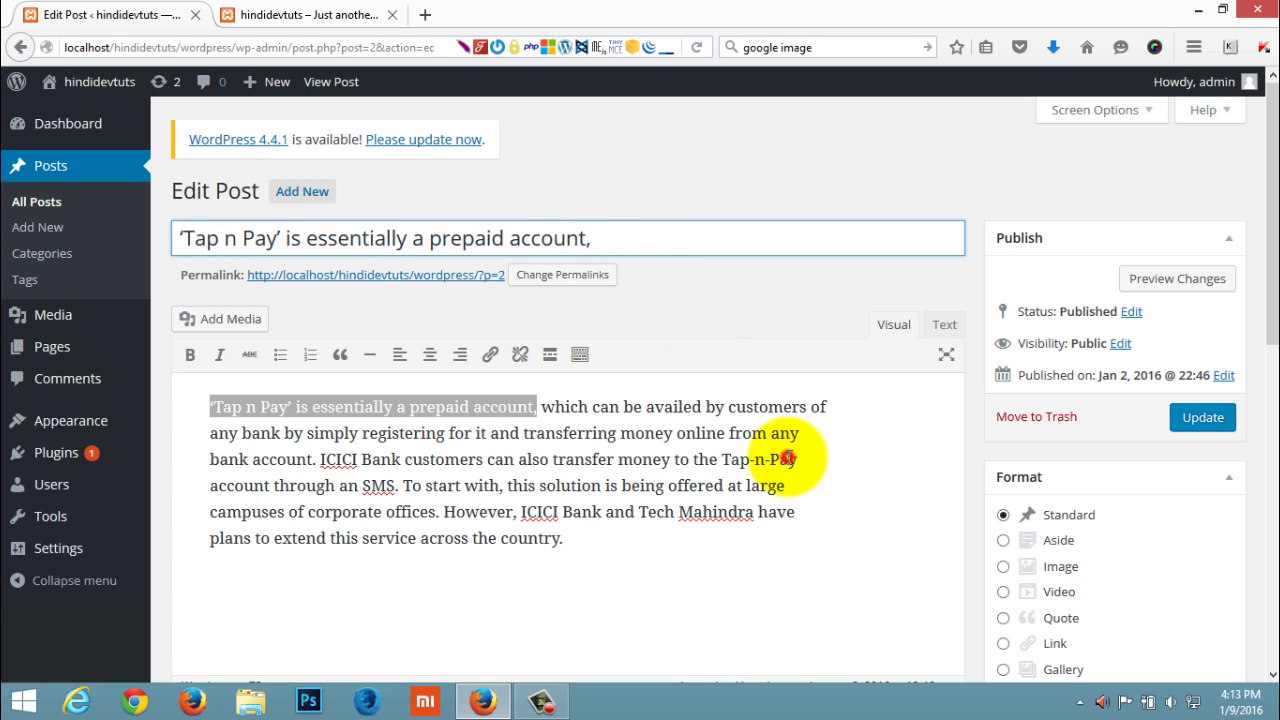
left_click(810, 462)
Set 35BlogPostIdeas.jpg from the media library as the post's featured image and update the post
scroll(960, 450, "down", 3)
scroll(980, 445, "down", 1)
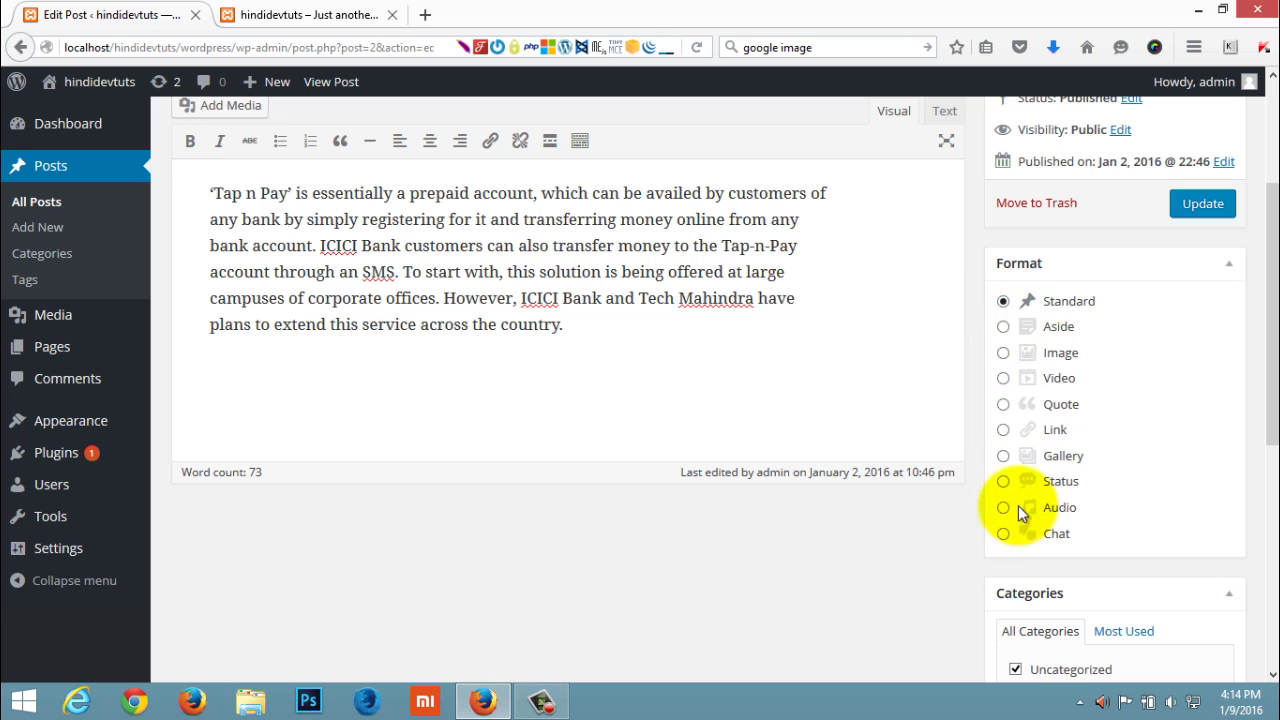
scroll(943, 422, "up", 4)
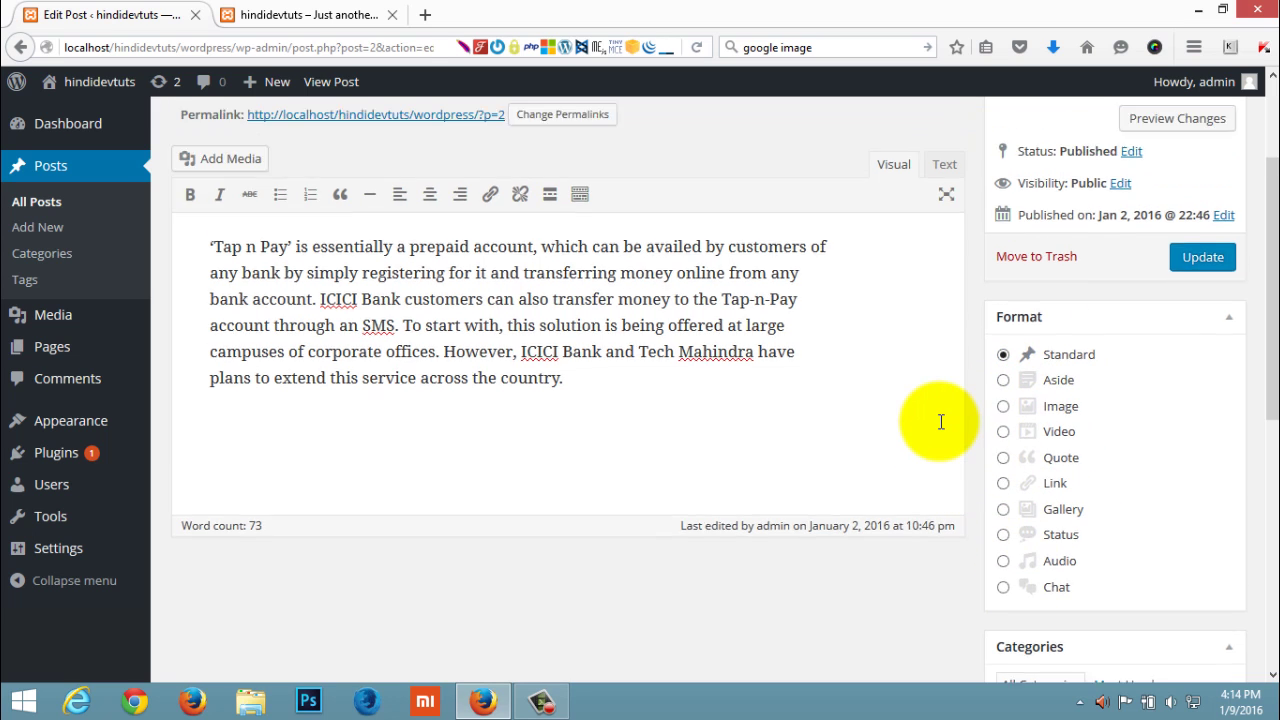
scroll(939, 421, "down", 10)
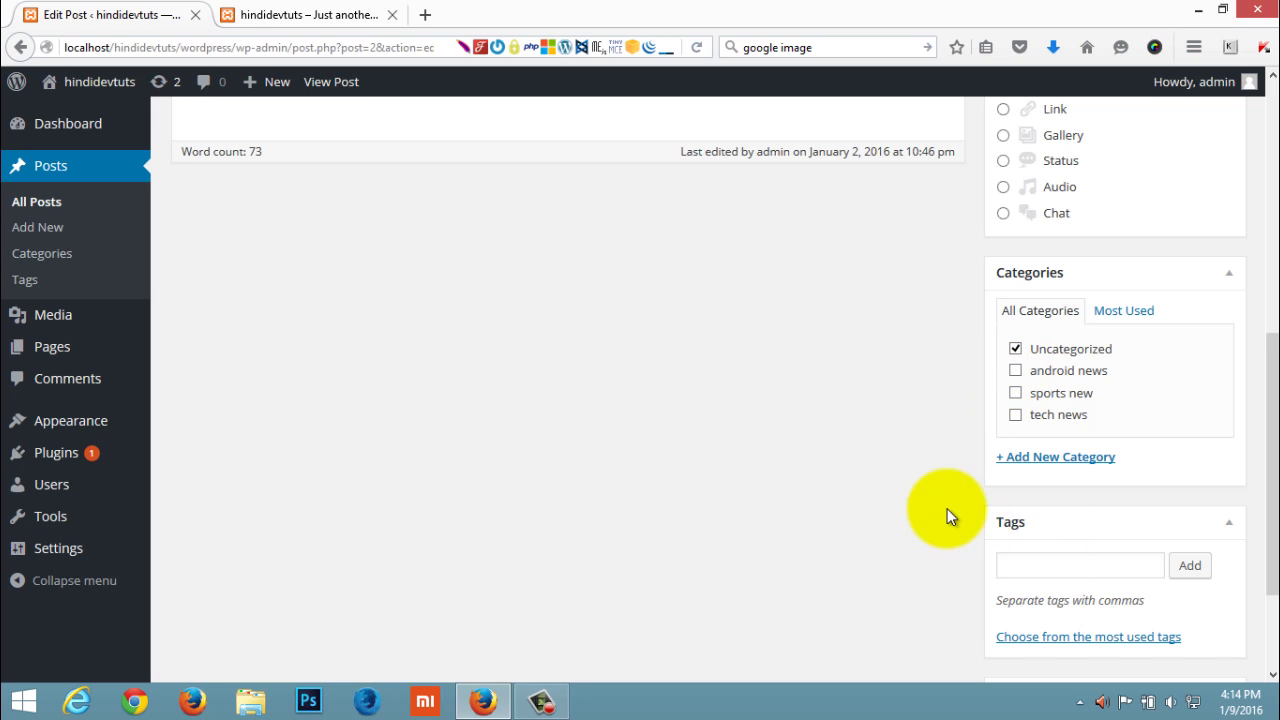
scroll(960, 500, "down", 3)
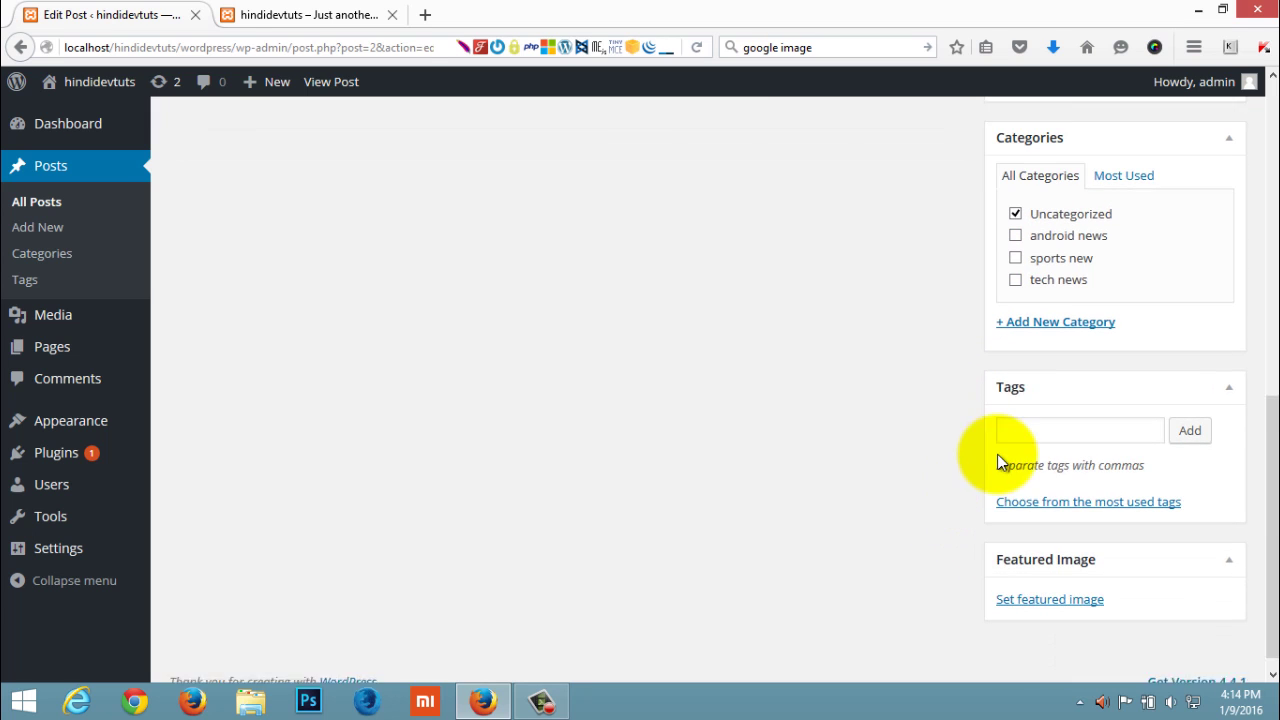
left_click(1048, 590)
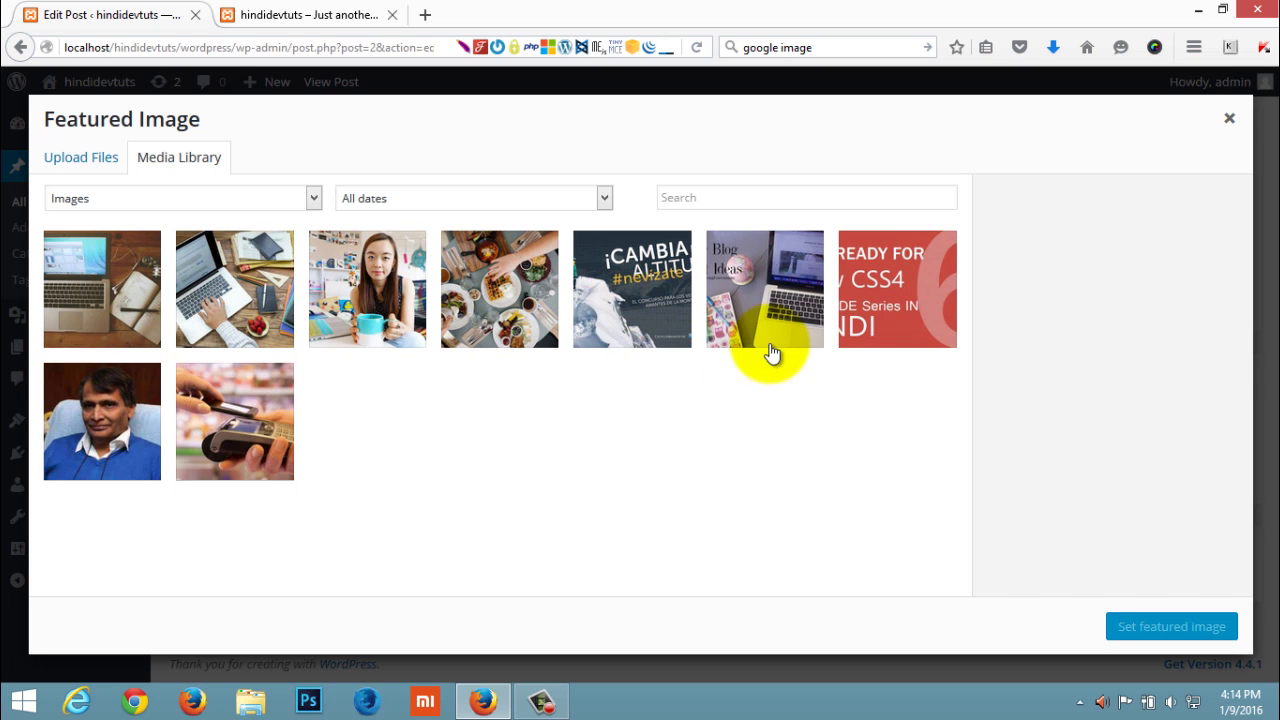
left_click(748, 323)
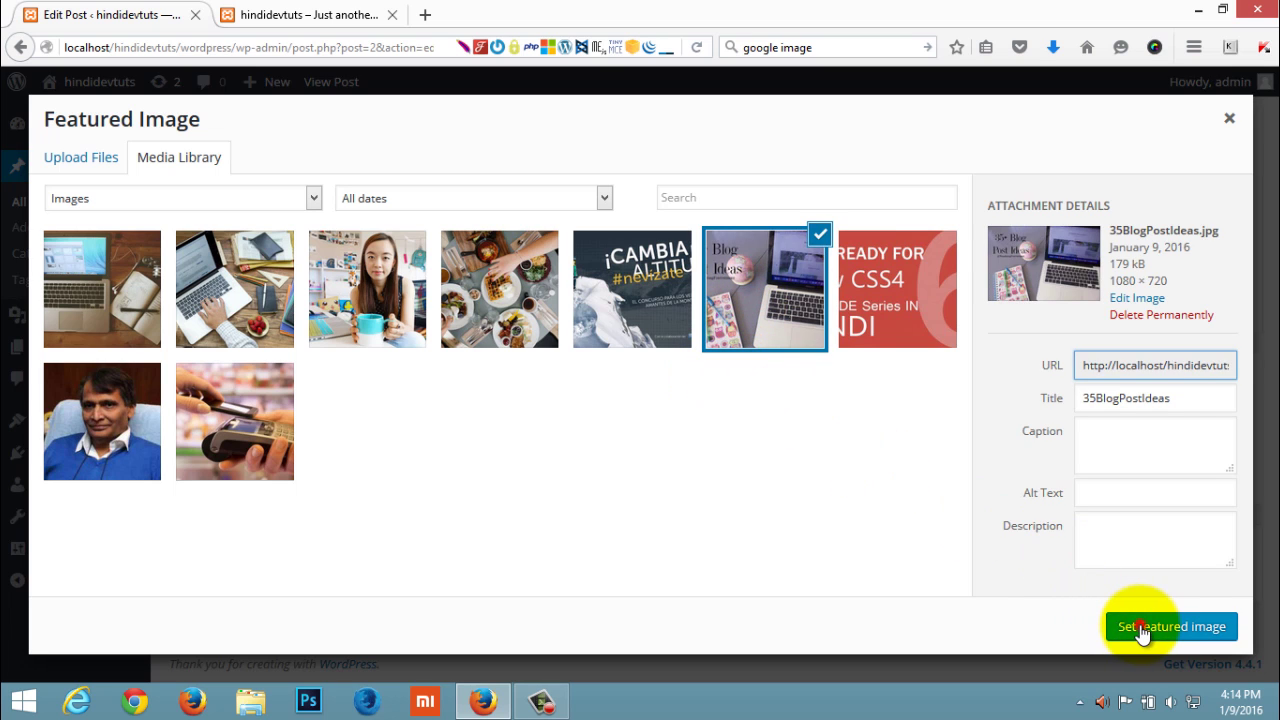
left_click(1143, 627)
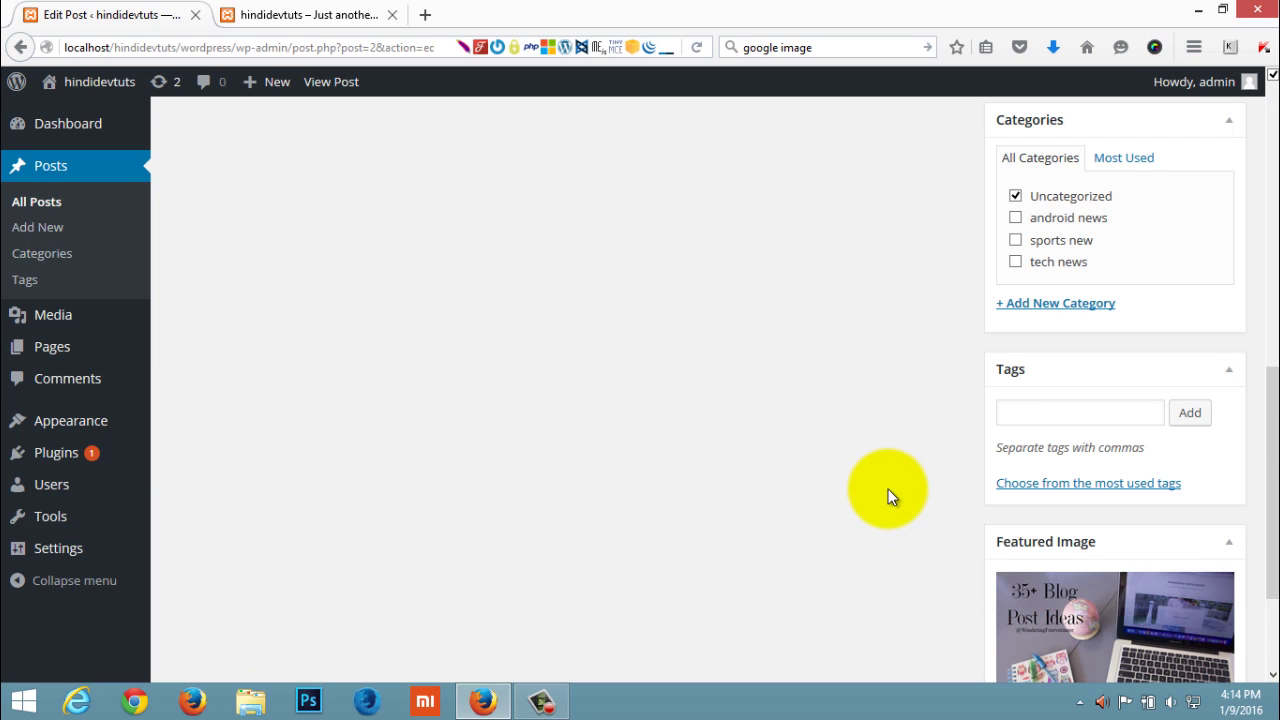
scroll(903, 506, "up", 10)
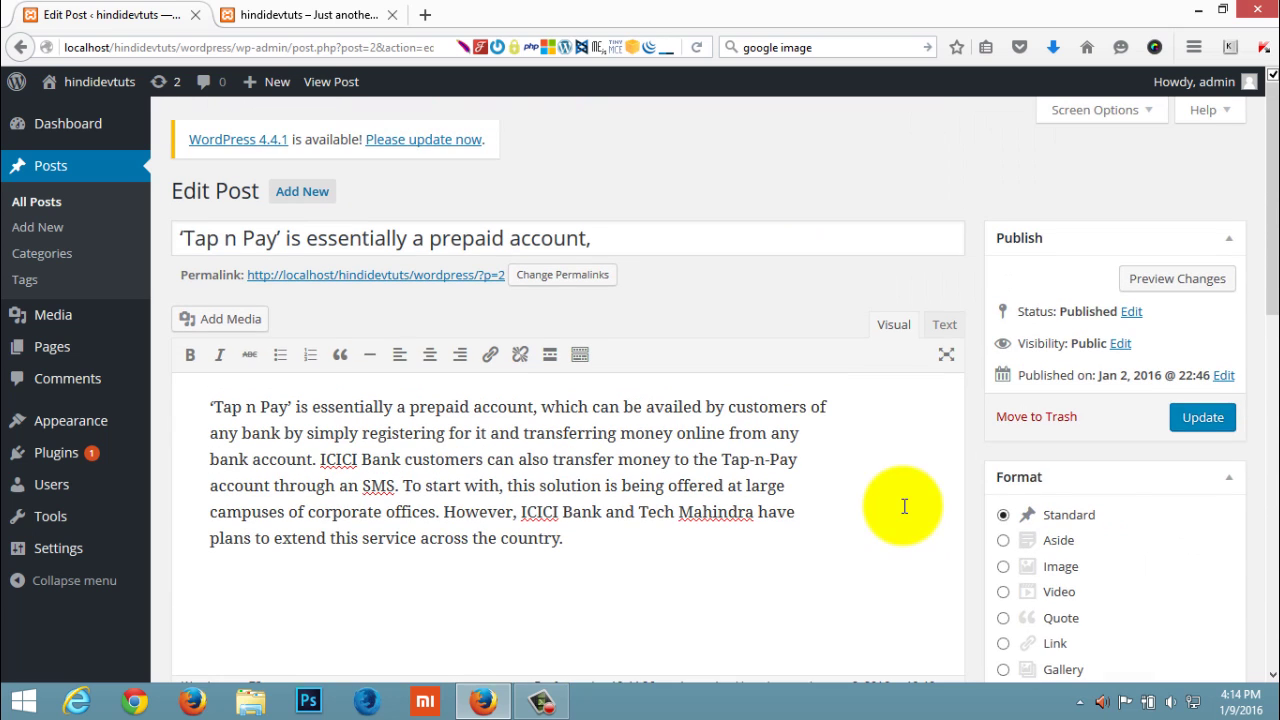
left_click(1199, 418)
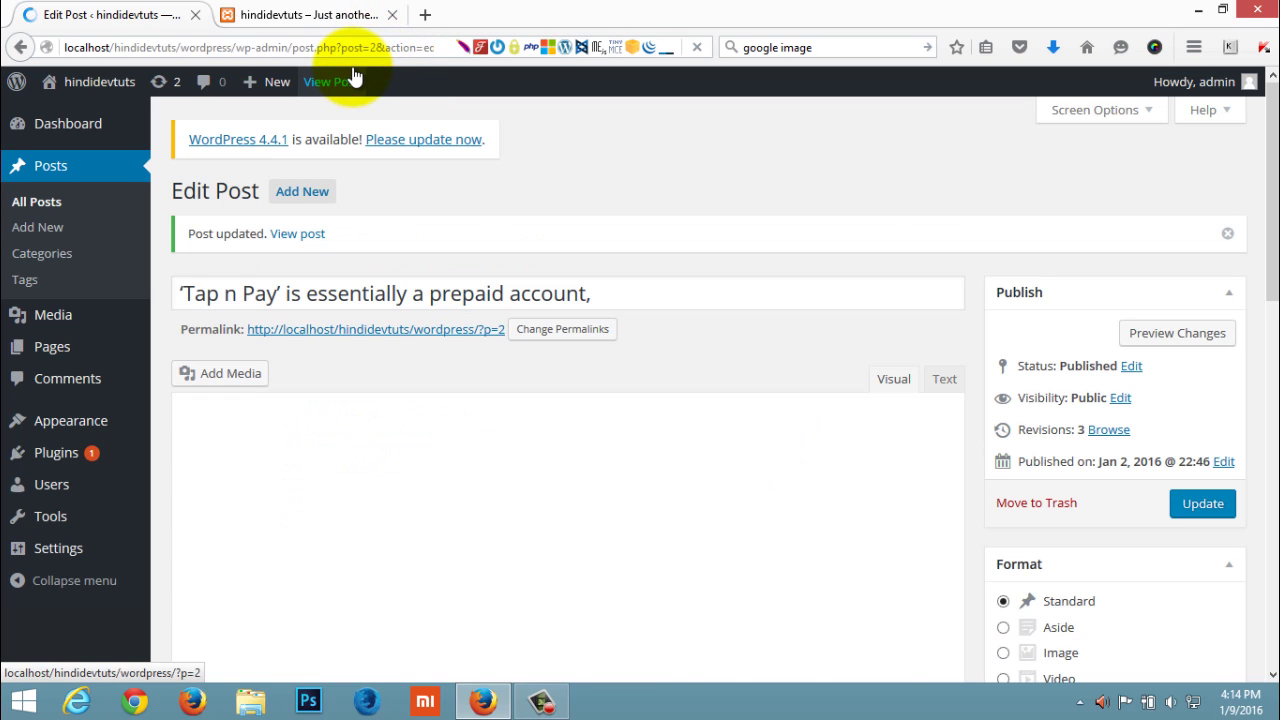
Reload the site's front page and compare the updated post's featured image with that of the ICICI Bank "Tap n Pay" launch post
left_click(315, 12)
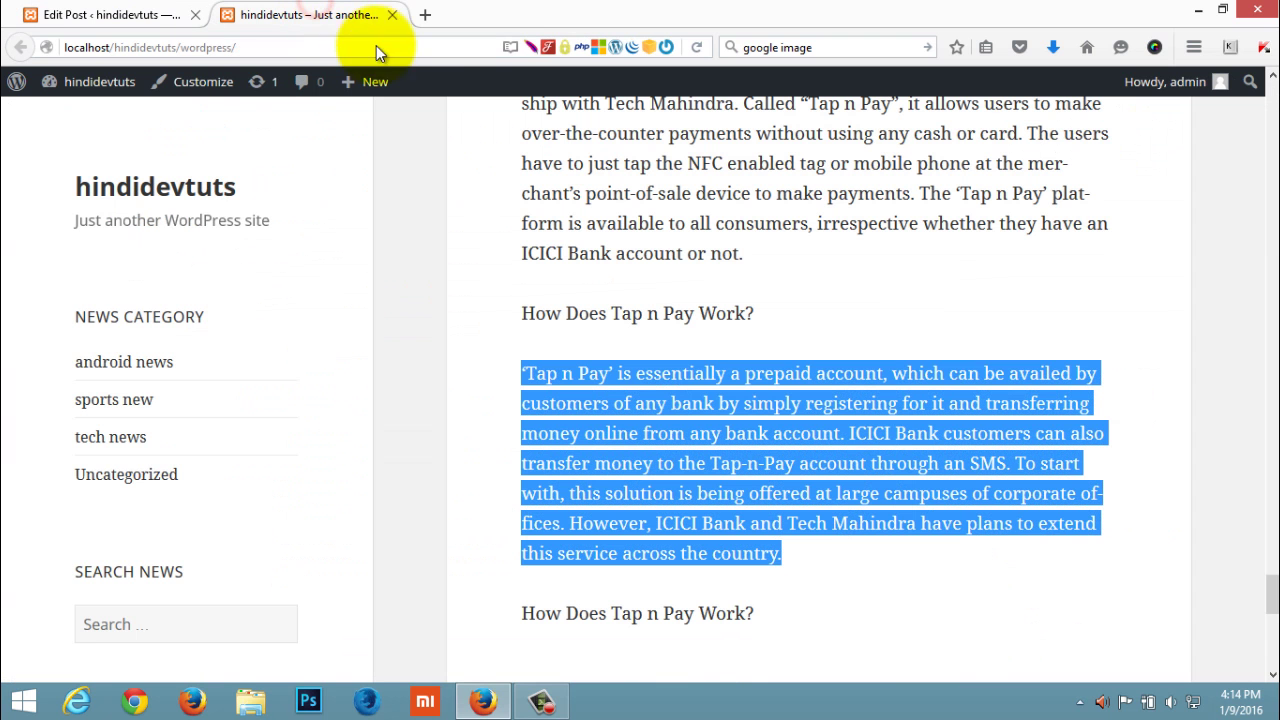
left_click(696, 48)
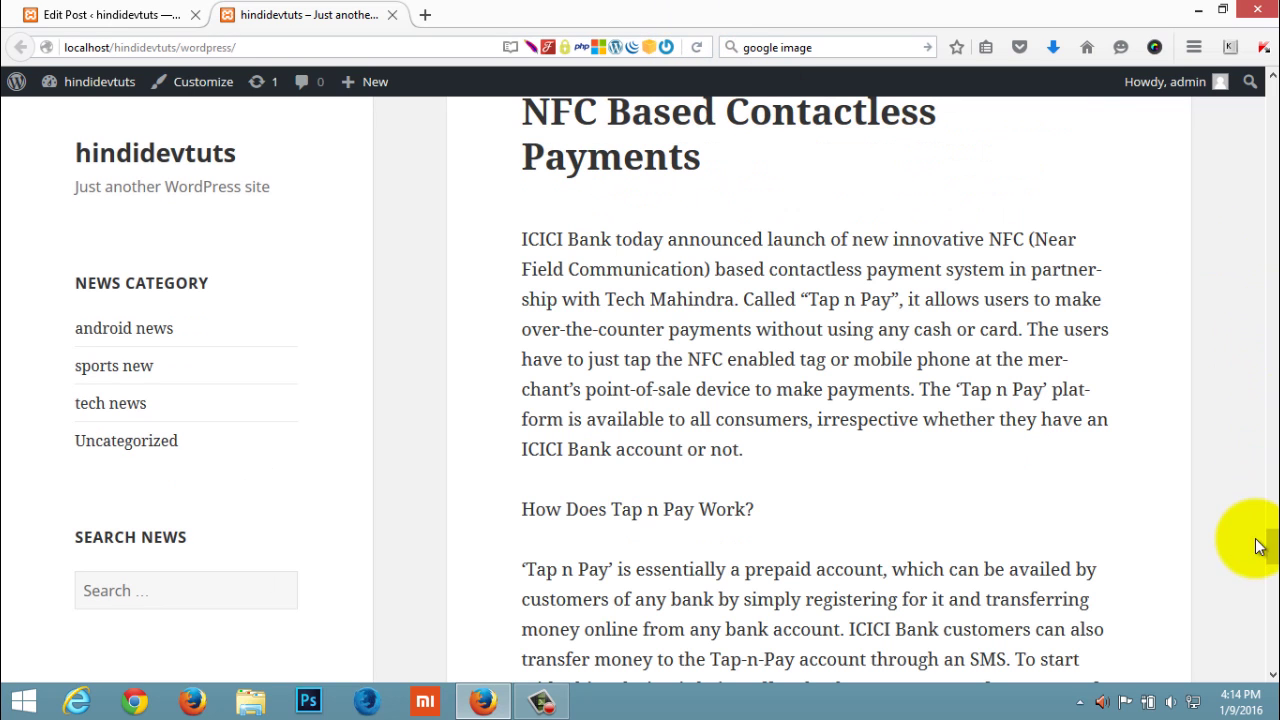
left_click_drag(1270, 545, 1272, 600)
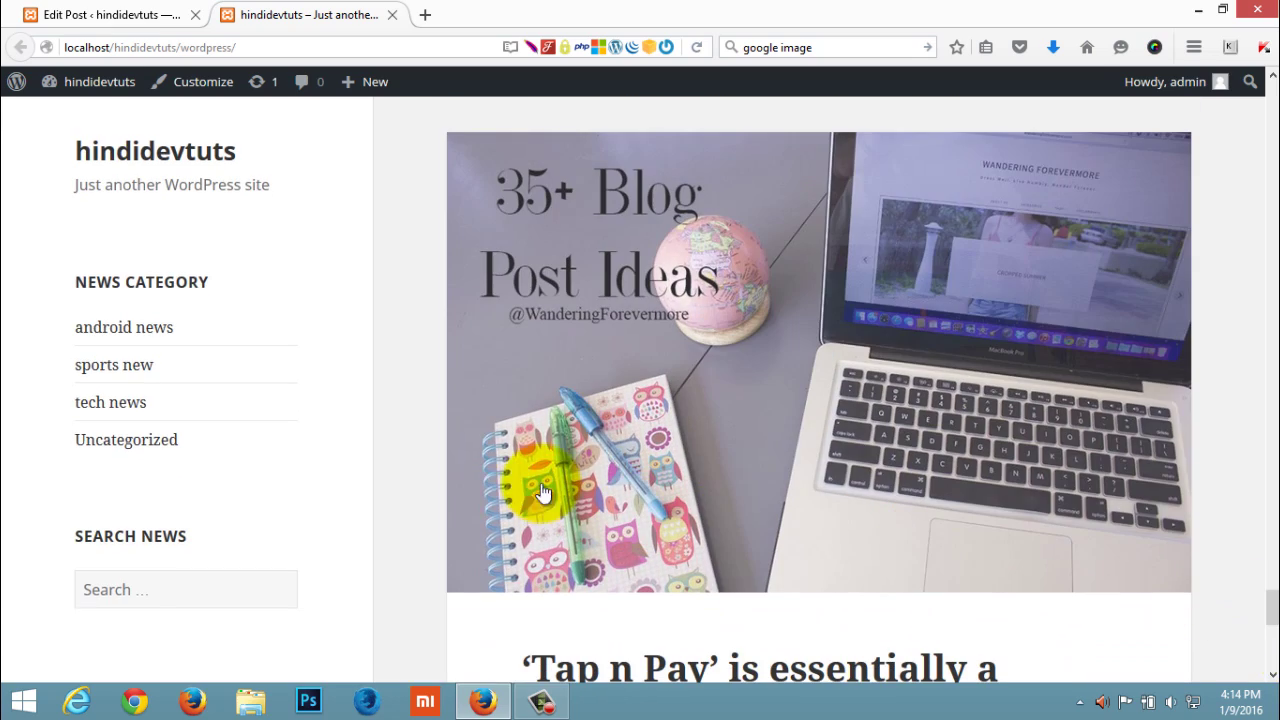
scroll(1212, 420, "up", 7)
scroll(1212, 420, "up", 10)
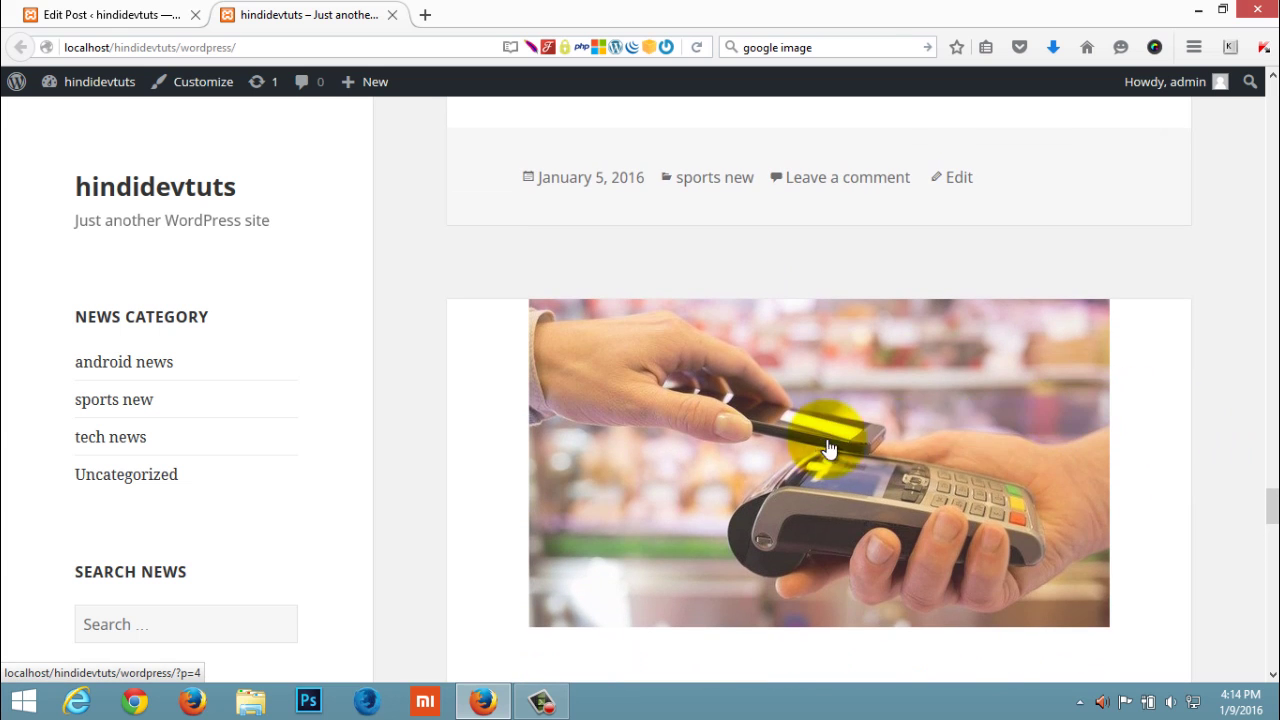
scroll(1034, 449, "down", 4)
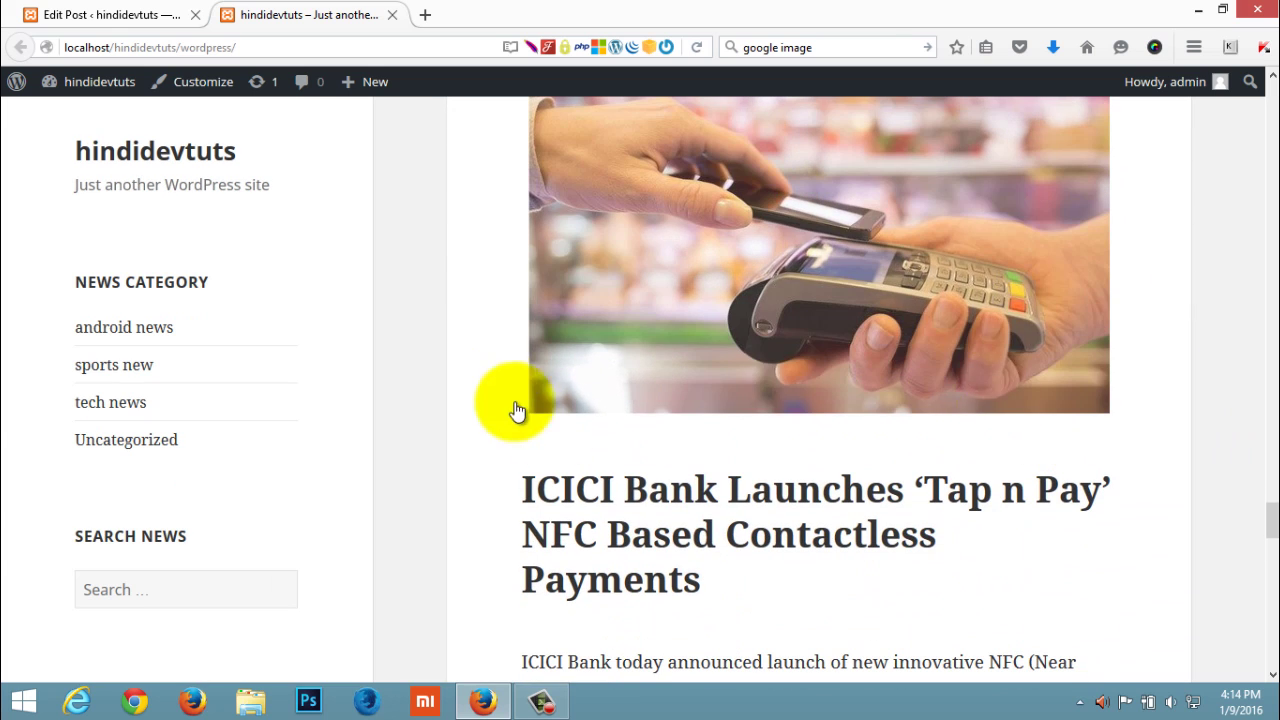
scroll(870, 355, "up", 2)
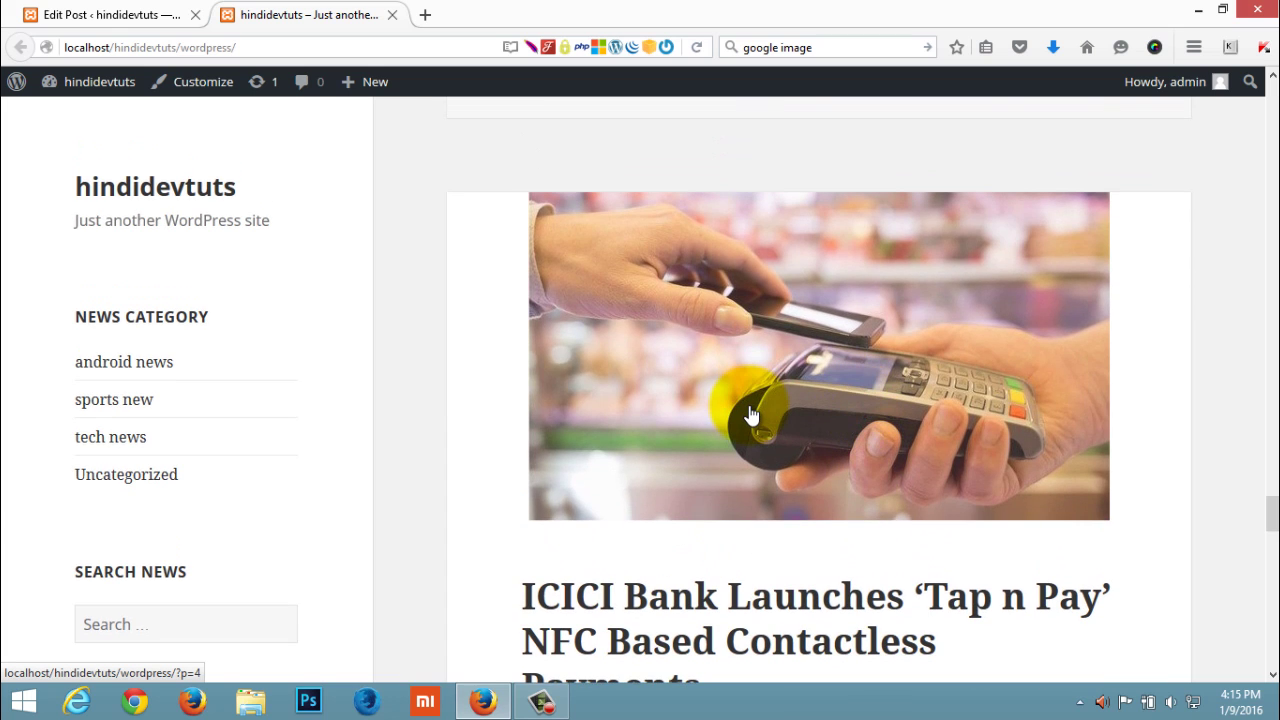
Review the featured image sizes of the other posts on the site's front page
left_click(45, 14)
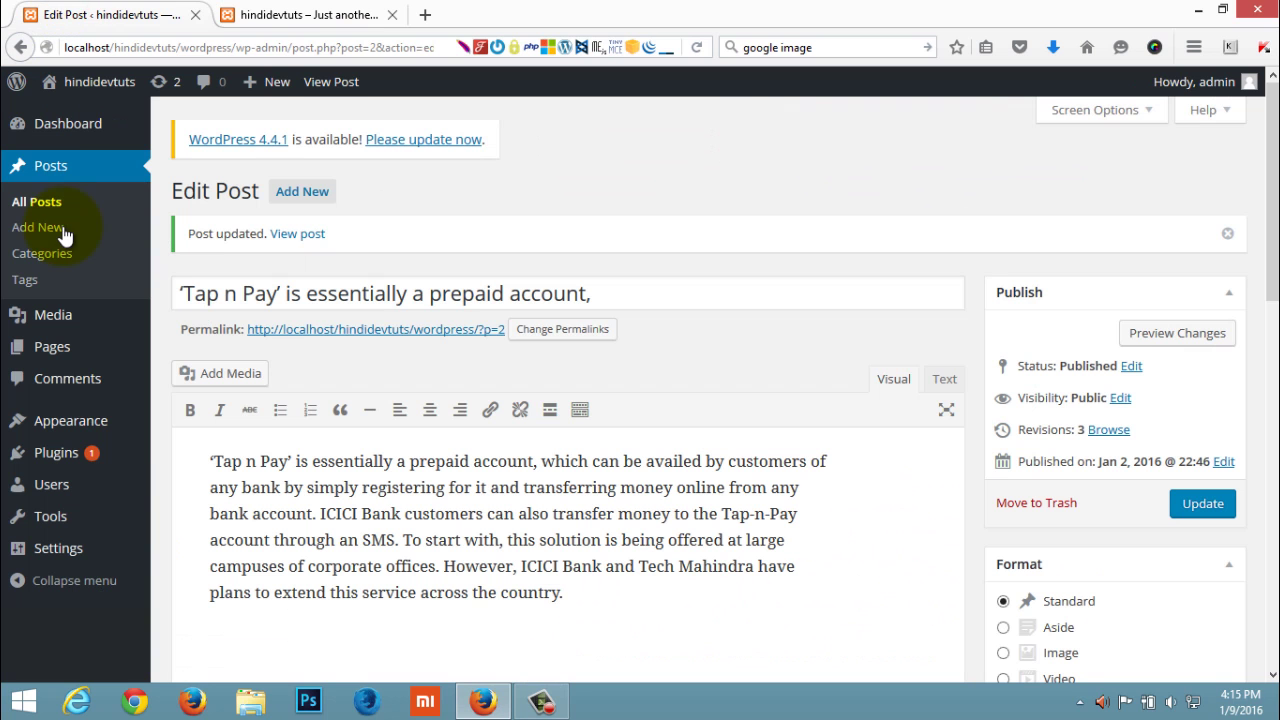
mouse_move(153, 556)
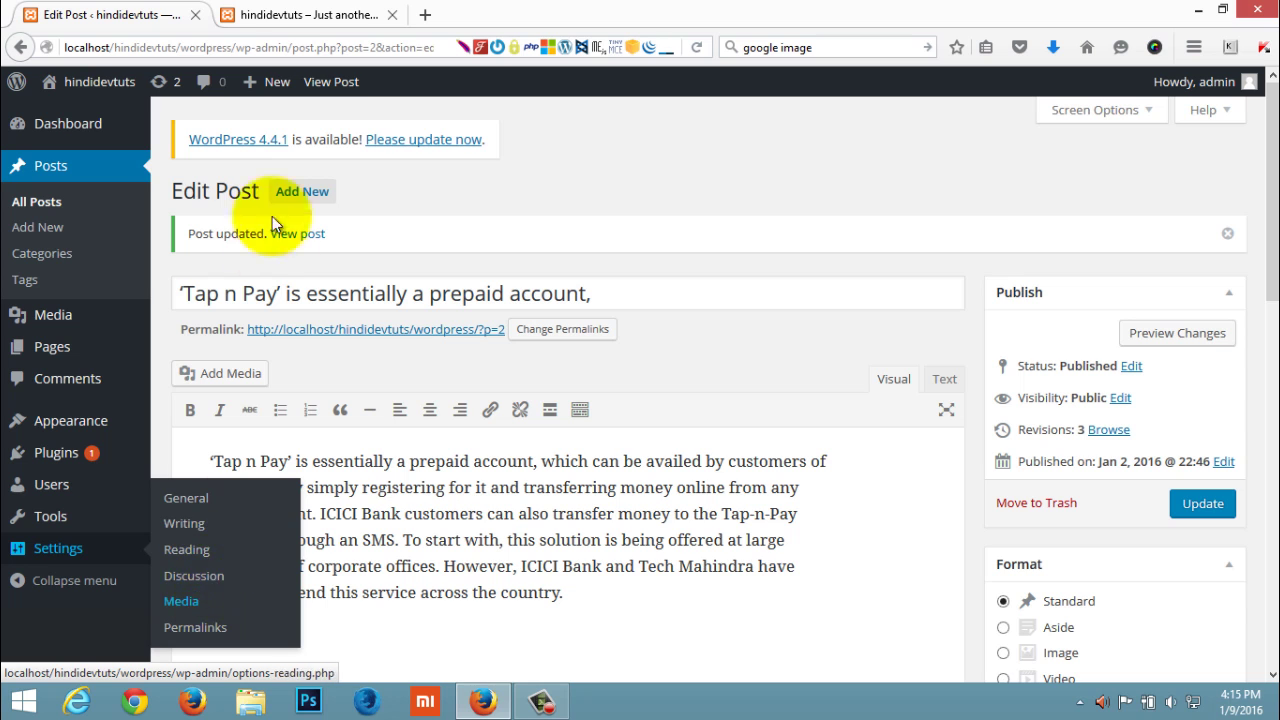
left_click(300, 14)
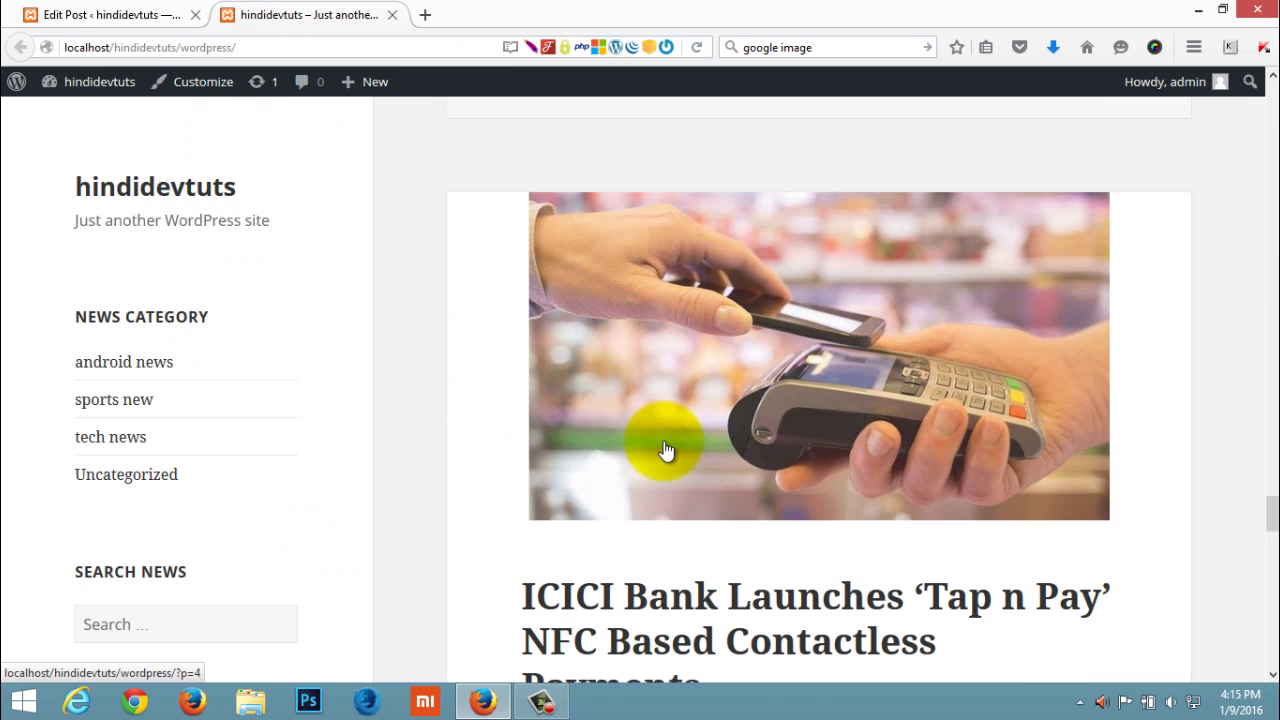
scroll(665, 450, "down", 15)
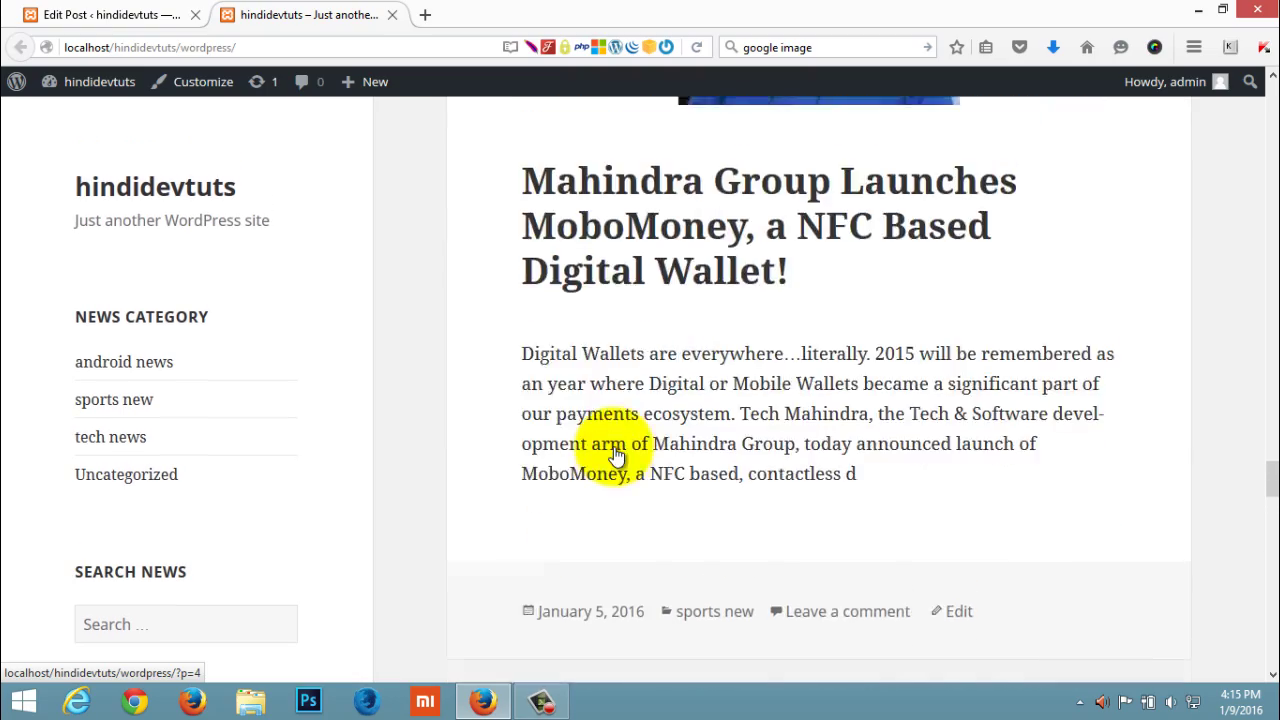
scroll(615, 455, "down", 20)
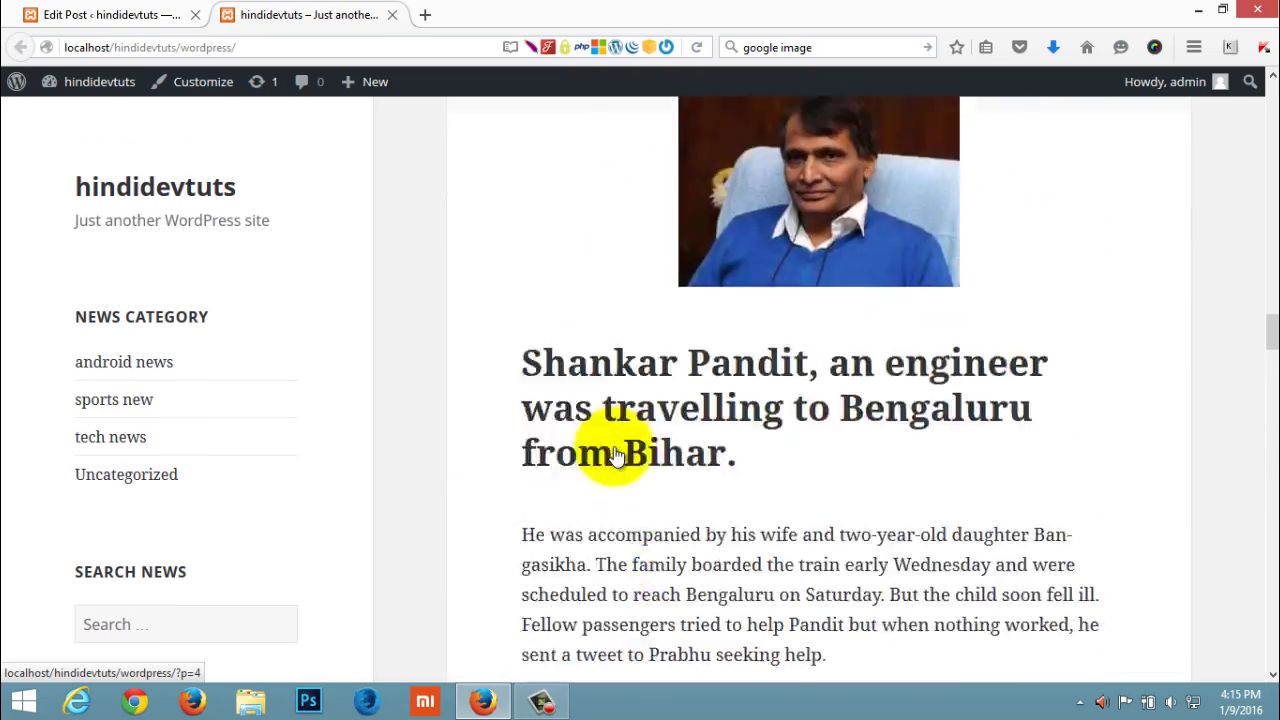
scroll(614, 455, "up", 15)
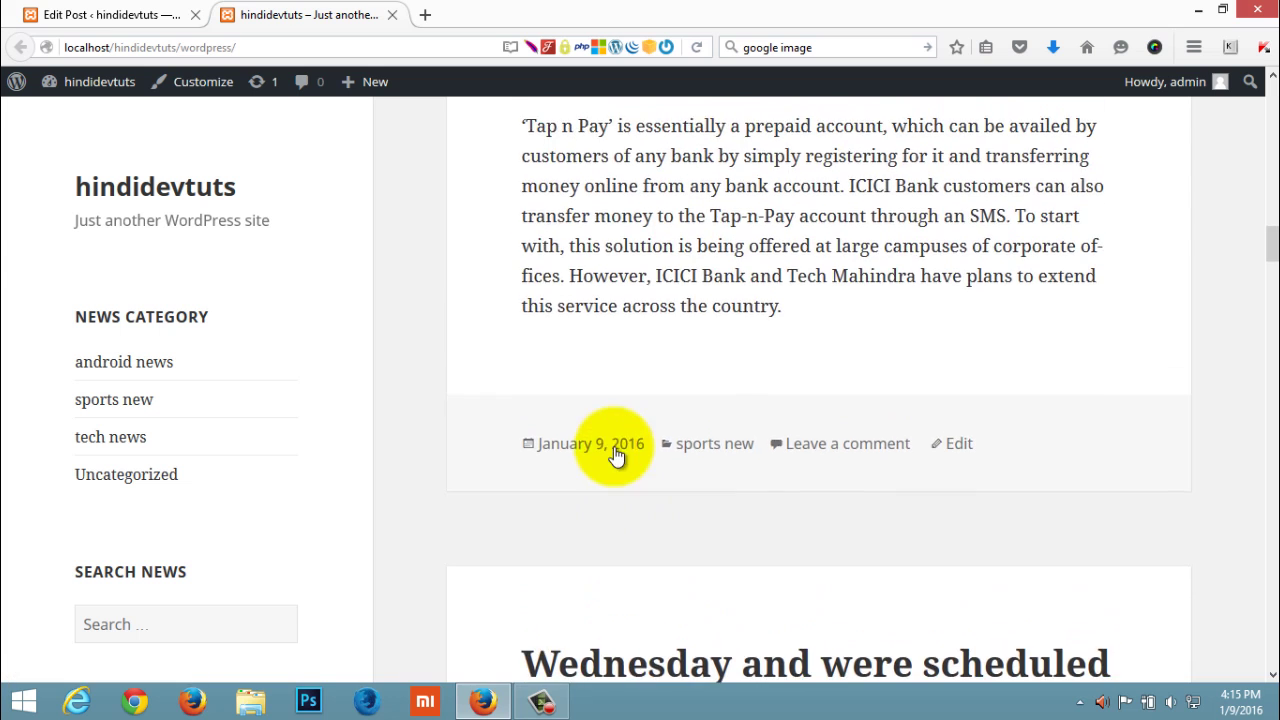
scroll(614, 454, "up", 3)
Open the post "ICICI Bank Launches 'Tap n Pay' NFC Based Contactless Payments" from the admin Posts list for editing
left_click(62, 12)
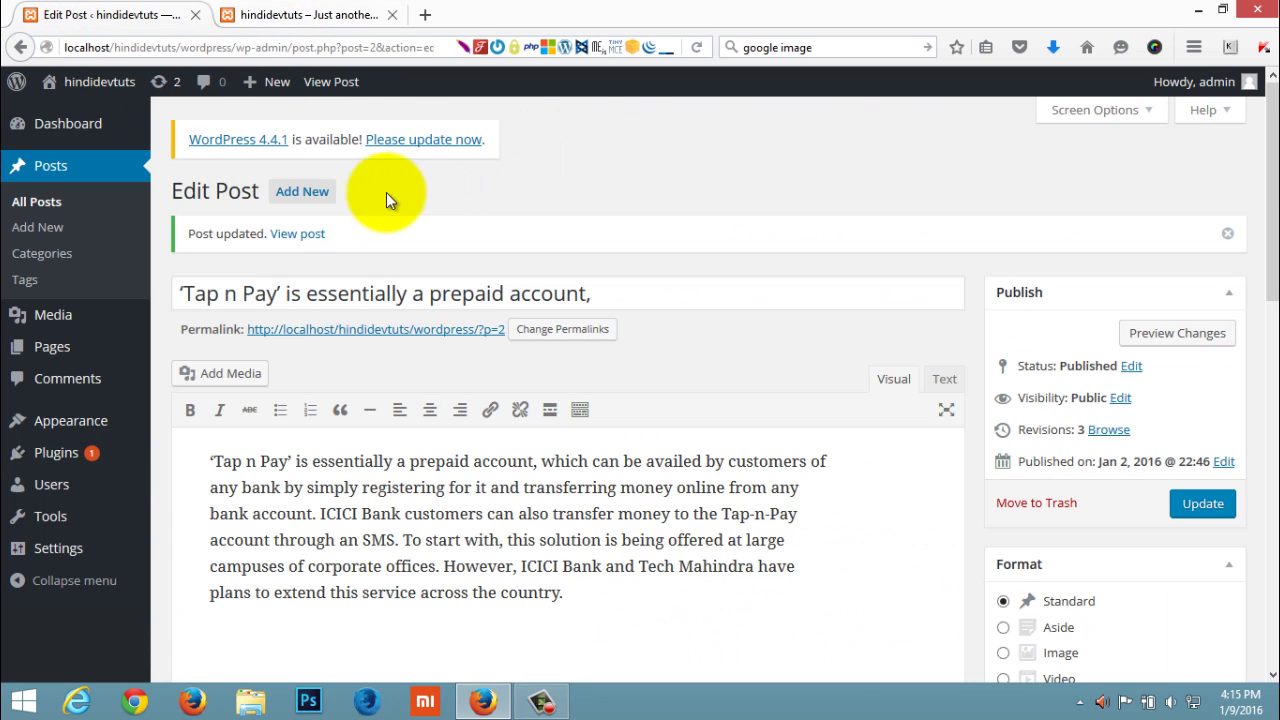
left_click(42, 208)
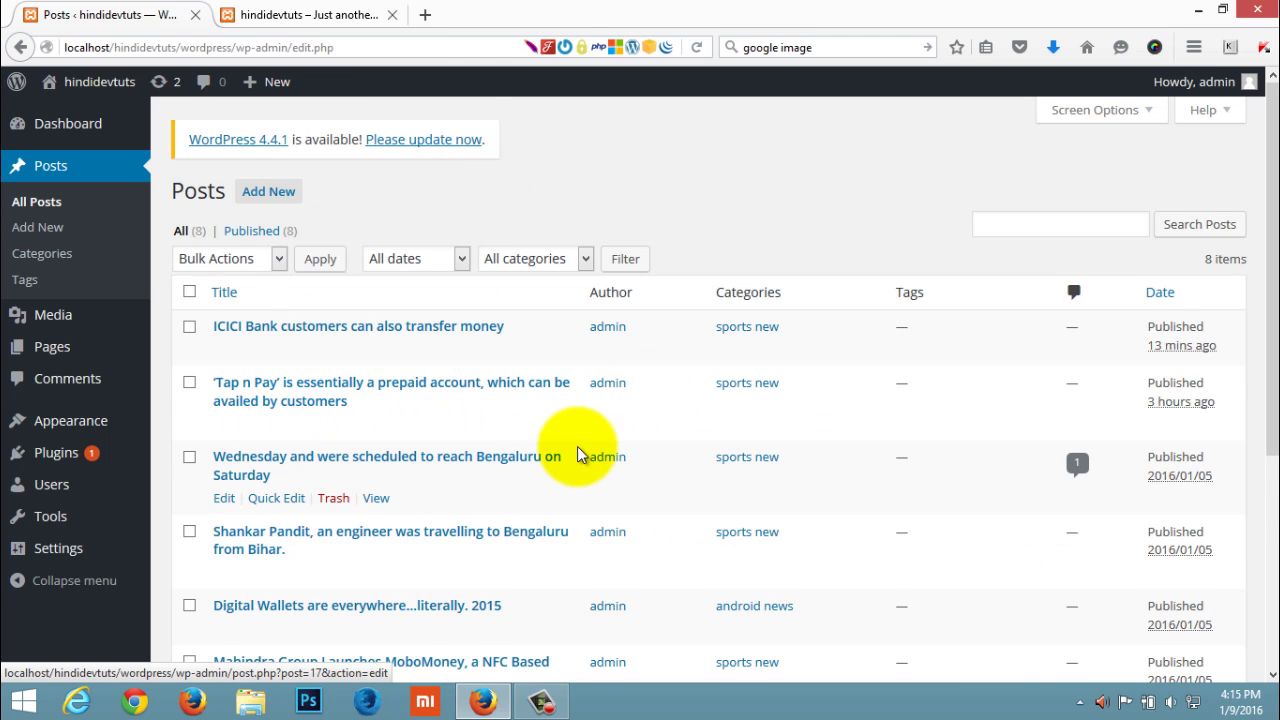
scroll(576, 453, "down", 5)
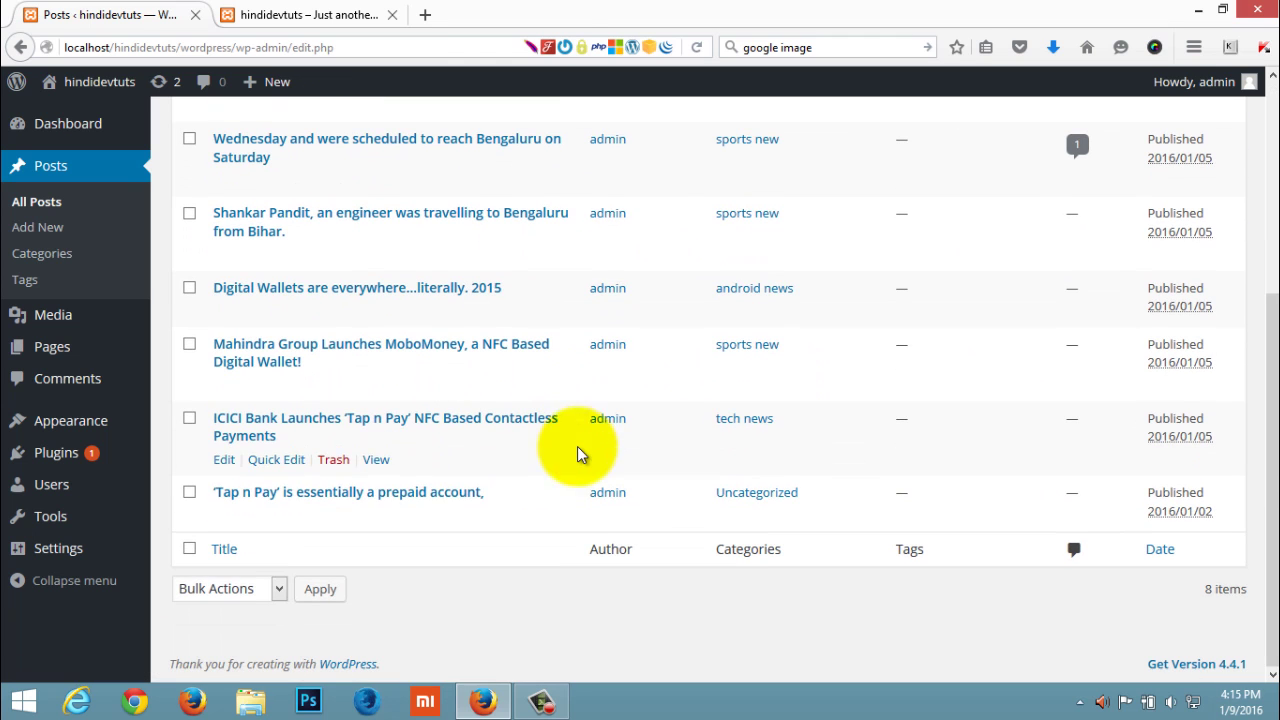
left_click(223, 462)
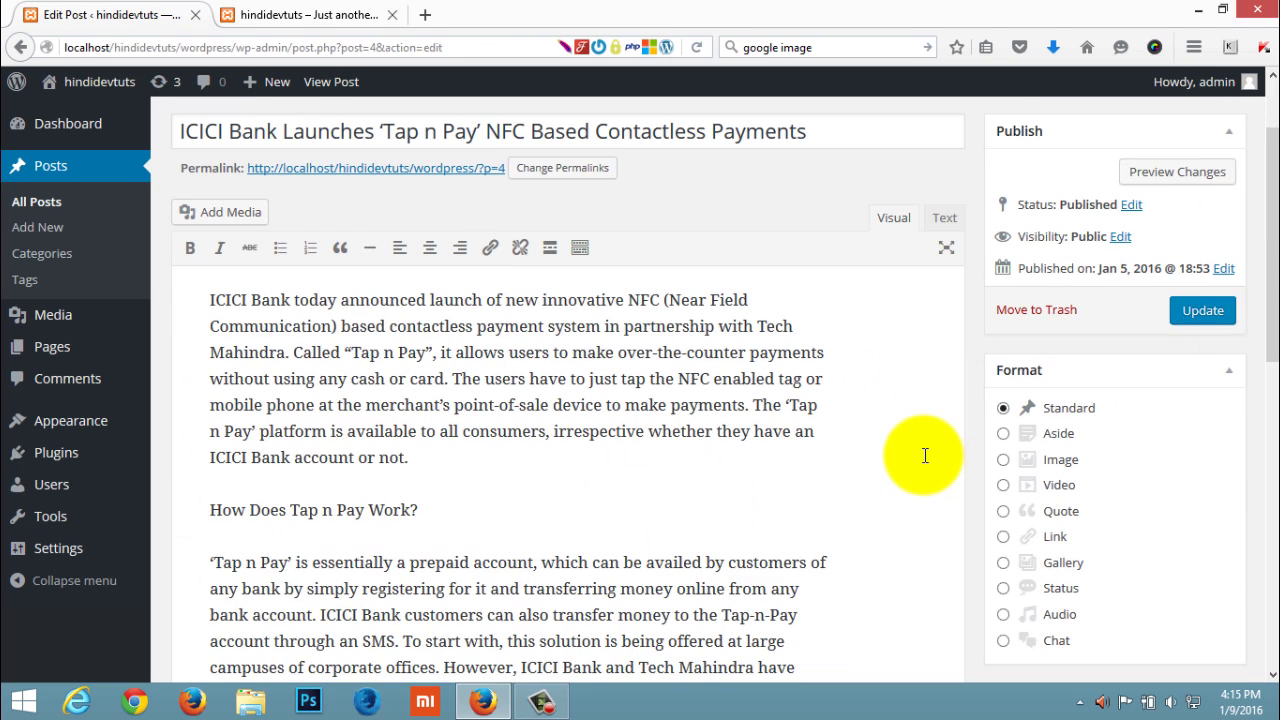
Remove the ICICI Bank post's current featured image and start choosing a replacement featured image
scroll(935, 458, "down", 5)
scroll(923, 455, "down", 5)
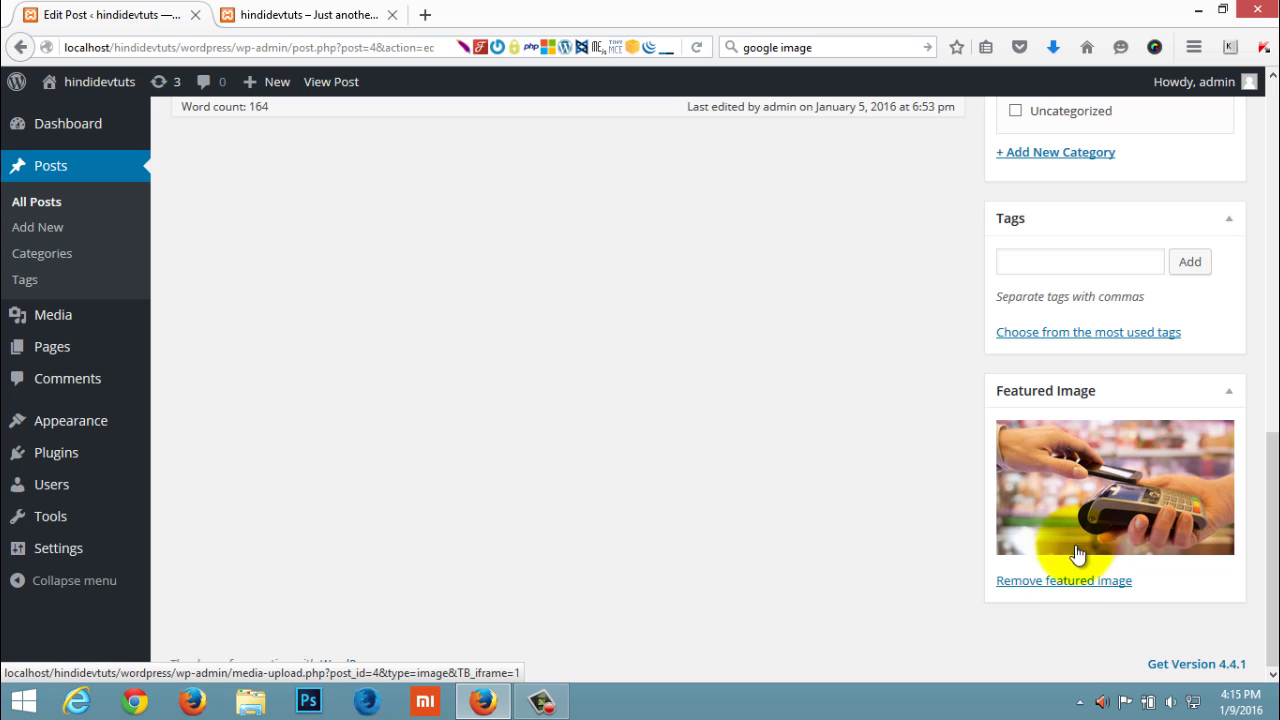
left_click(1068, 585)
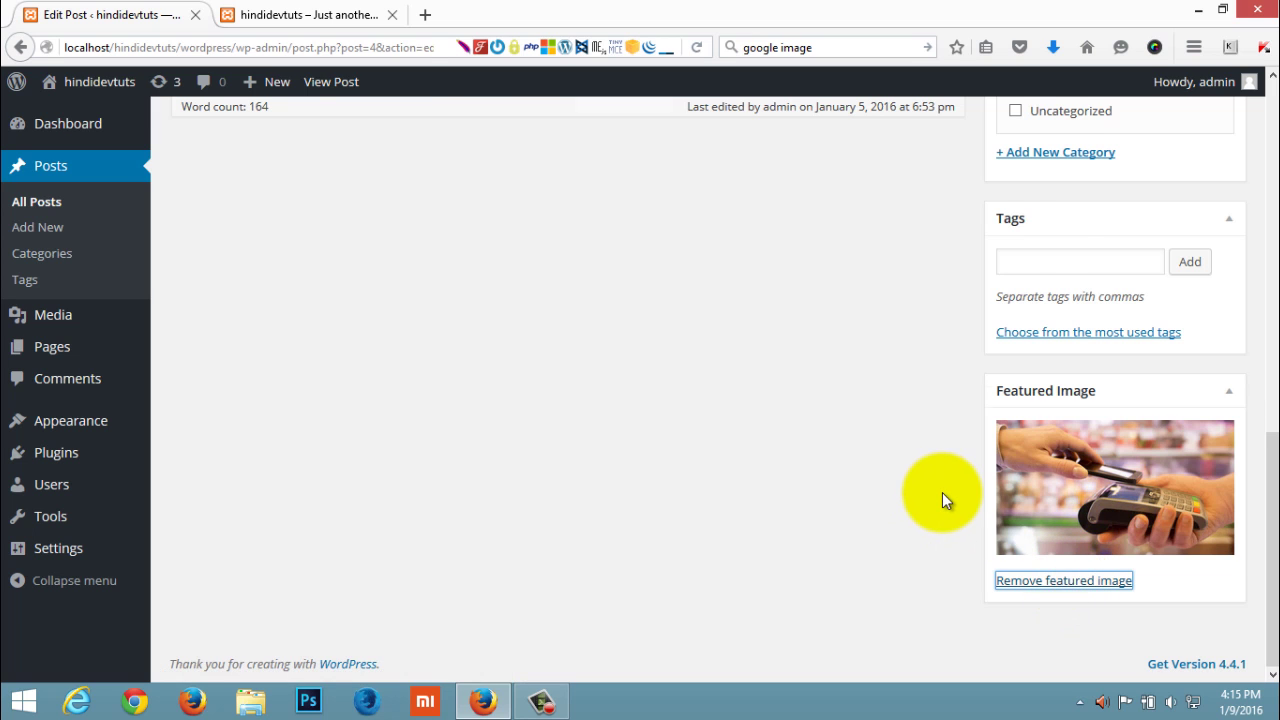
left_click(1038, 588)
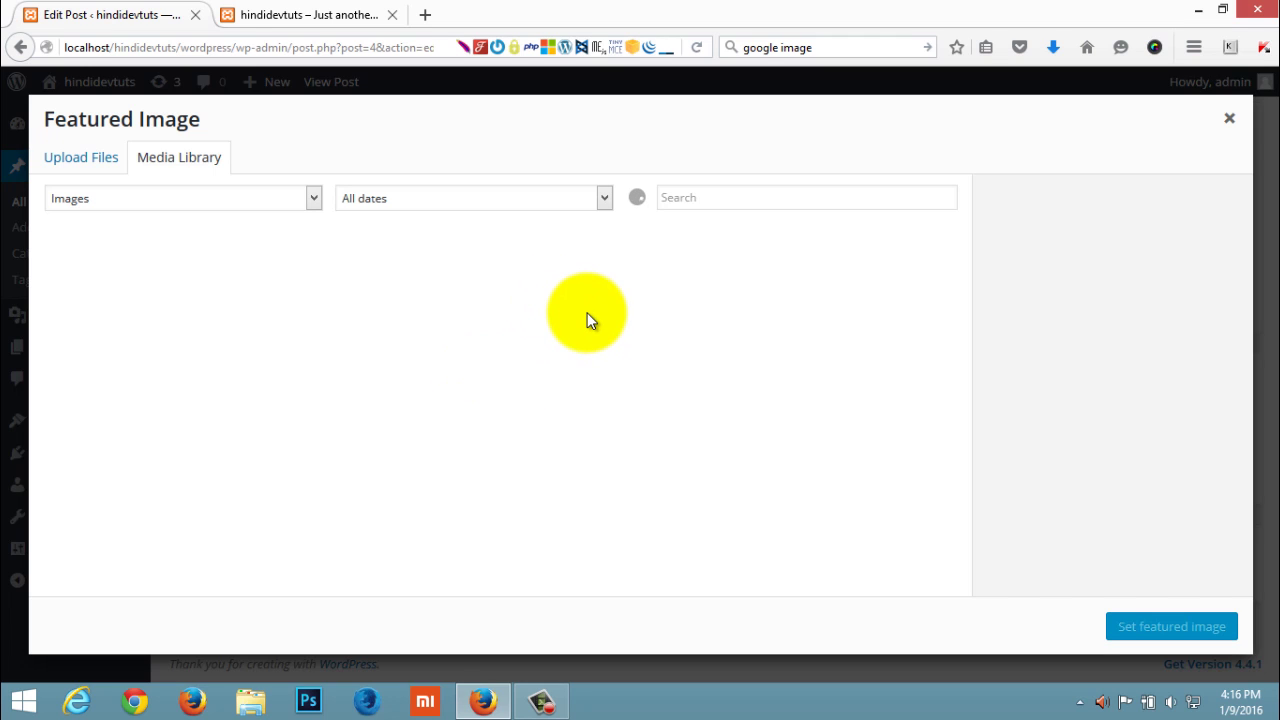
Upload the MediaHandler.ashx image from the img folder to the media library
left_click(82, 165)
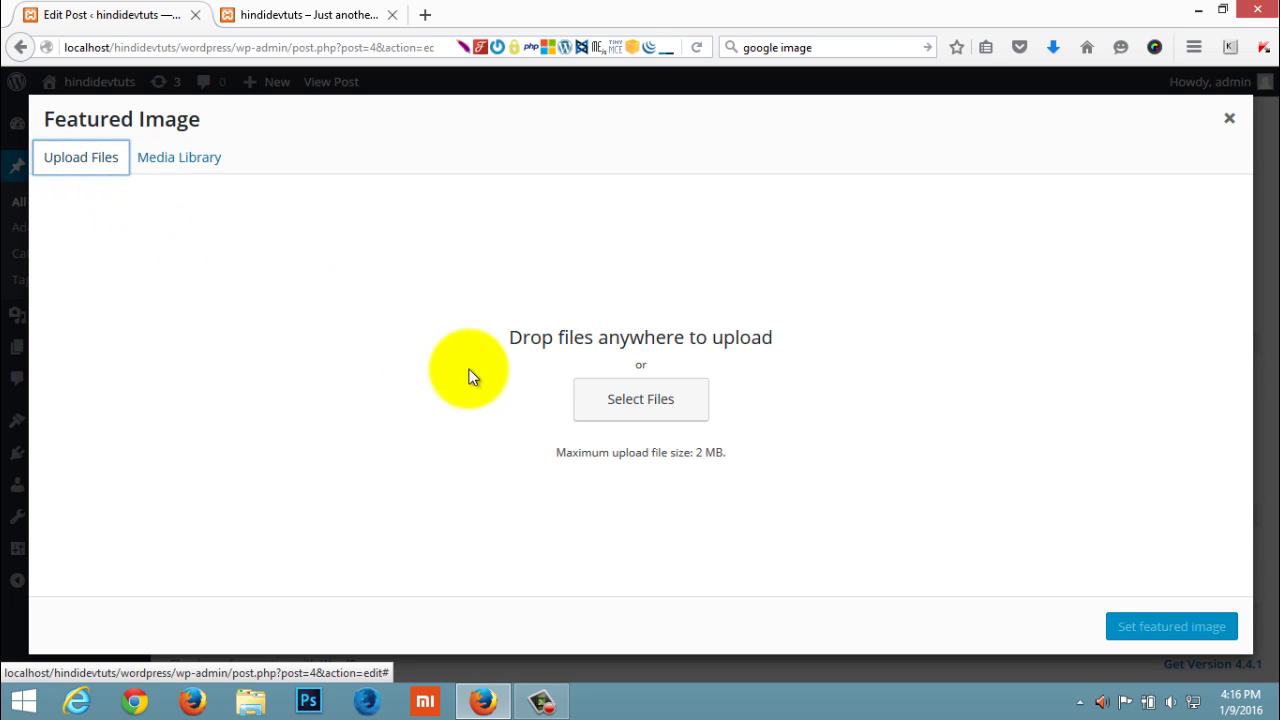
left_click(595, 396)
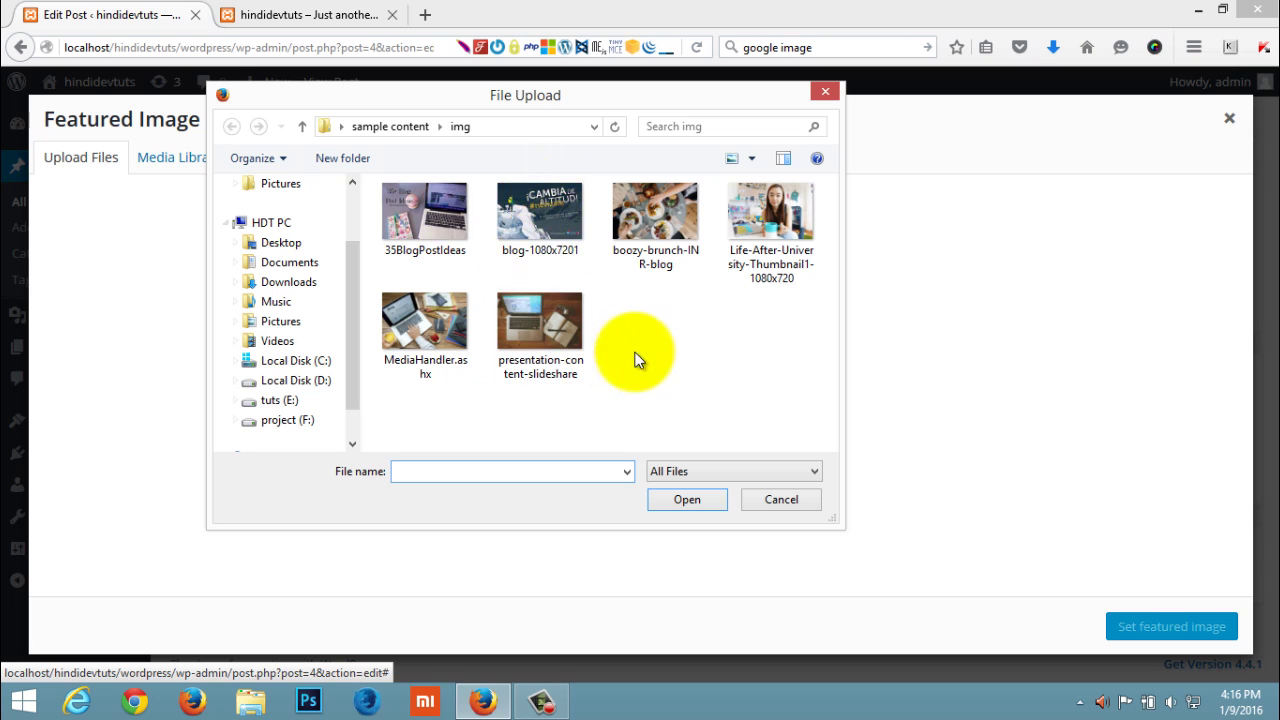
left_click(433, 322)
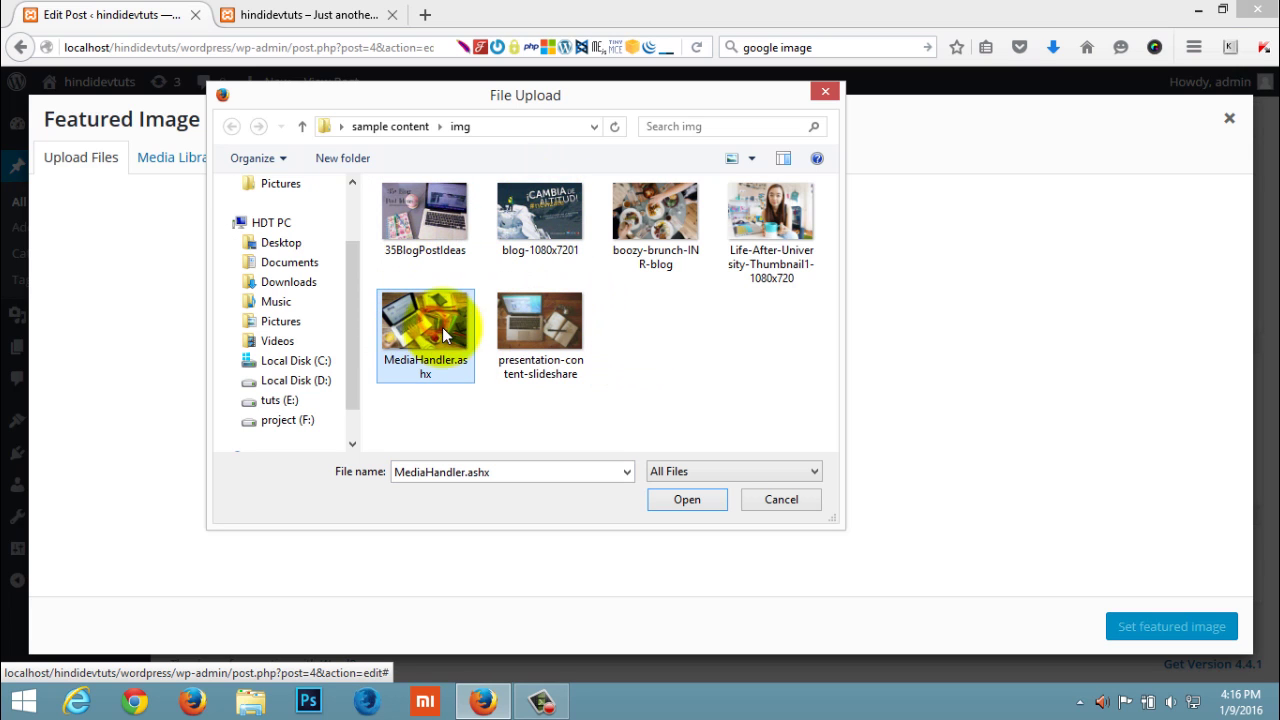
left_click(701, 500)
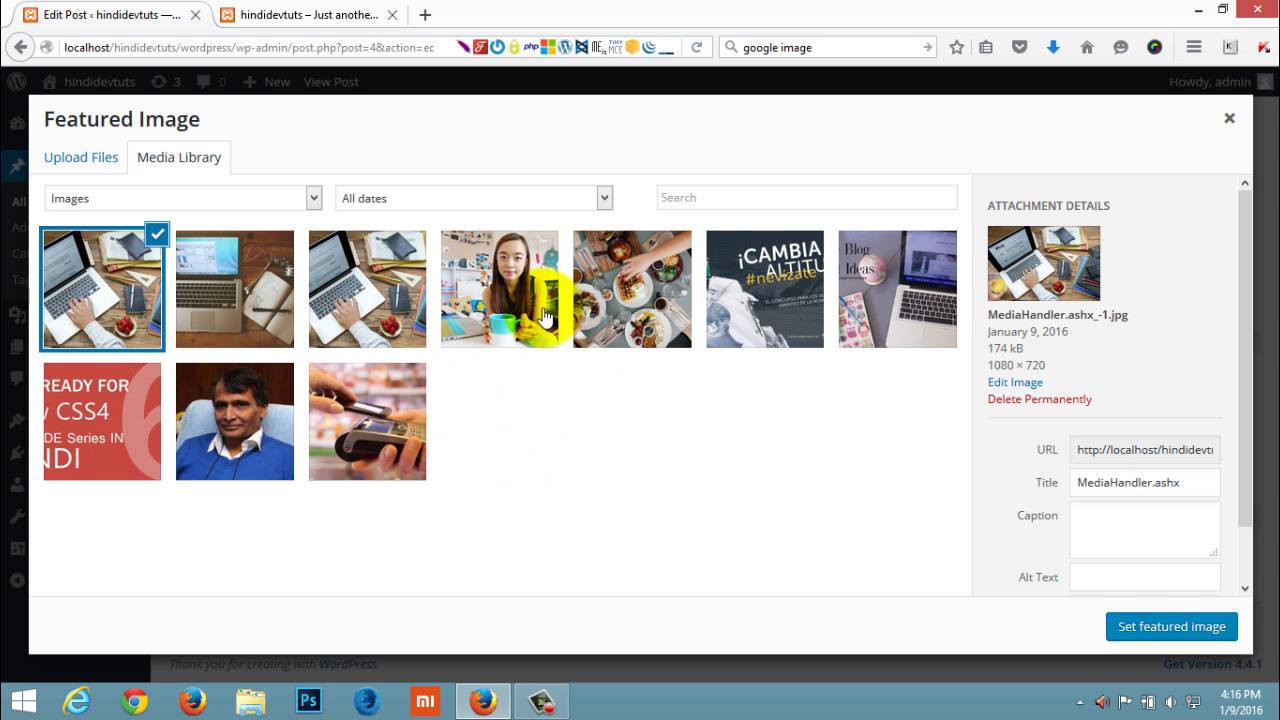
Set Life-After-University-Thumbnail1-1080x720.jpg from the media library as the post's featured image and update the post
left_click(508, 290)
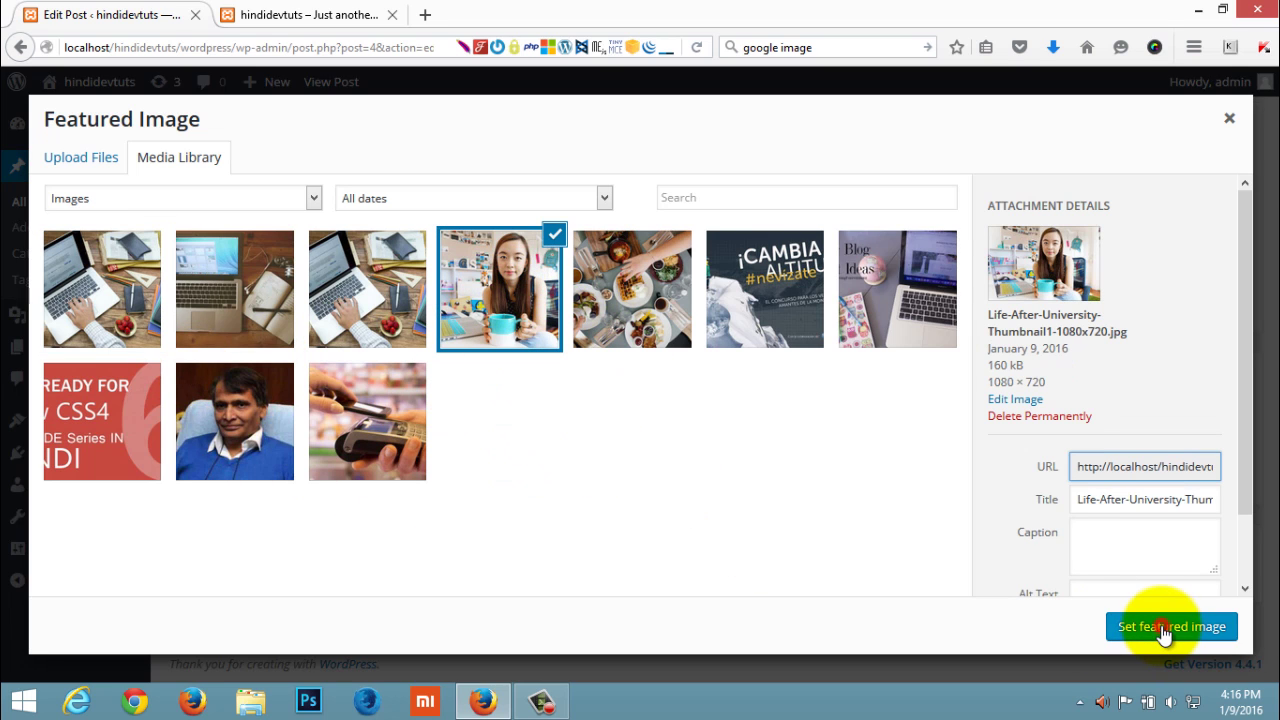
left_click(1163, 628)
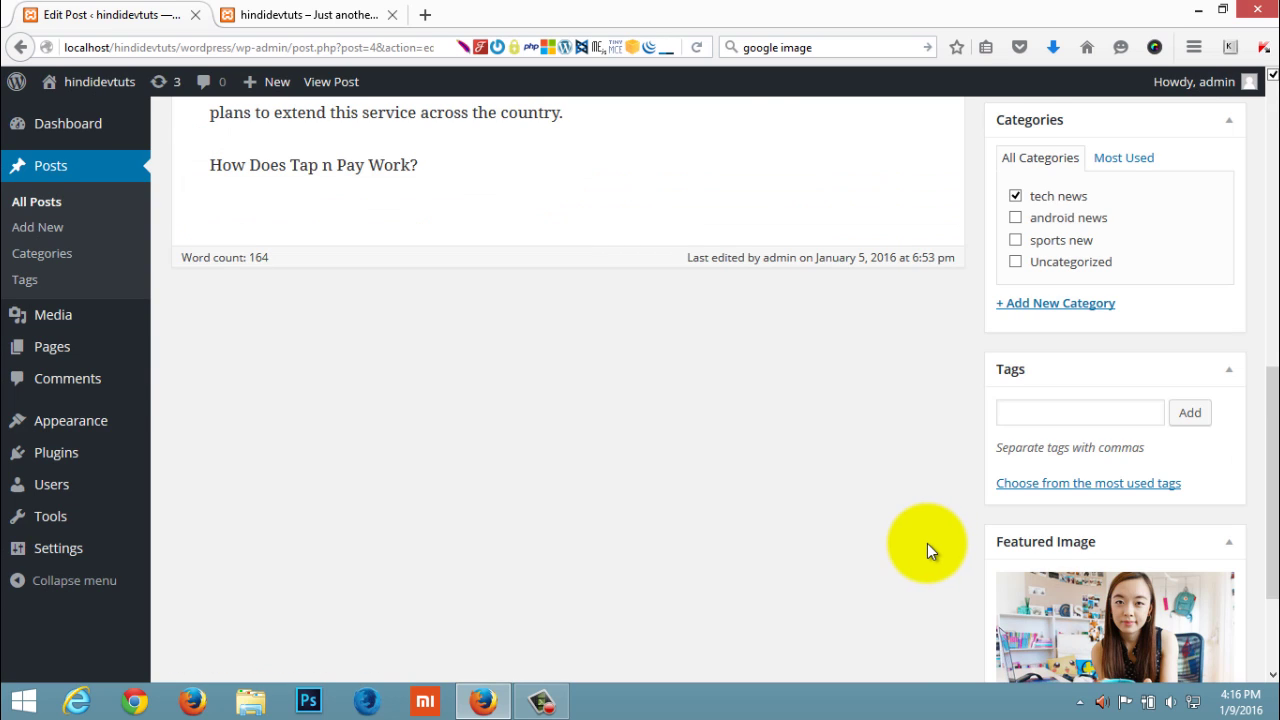
scroll(927, 543, "up", 8)
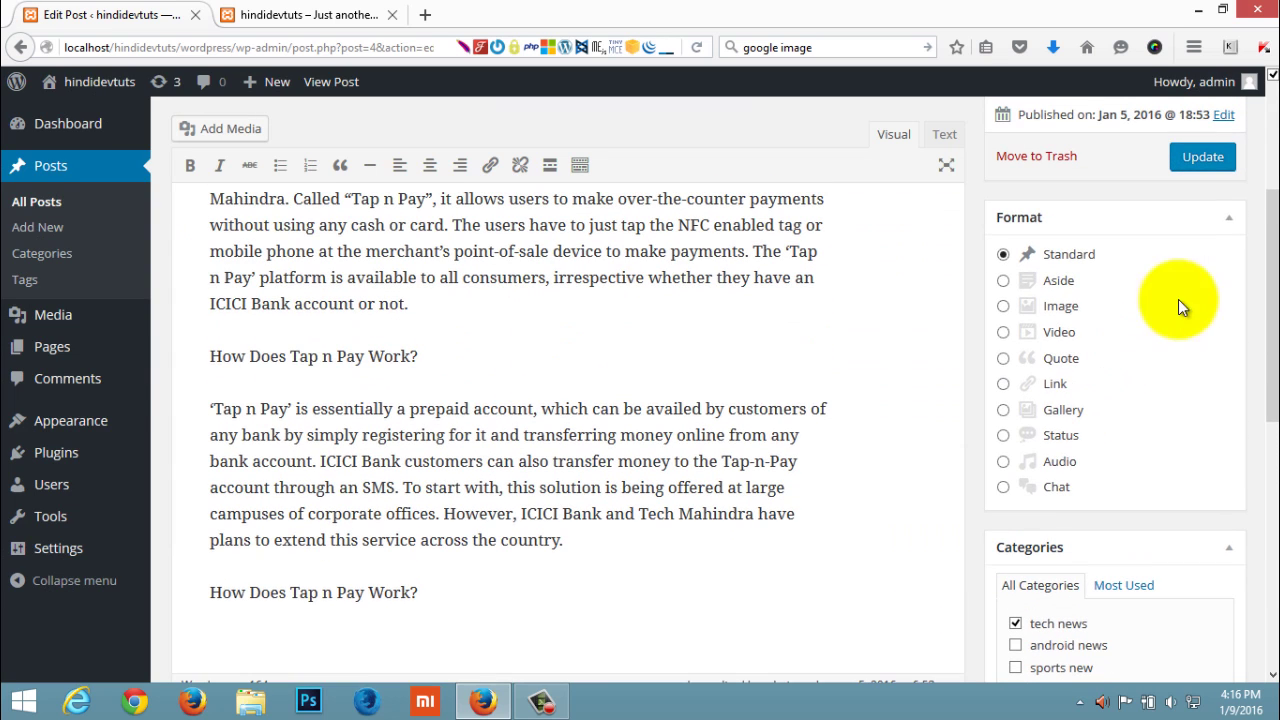
left_click(1178, 160)
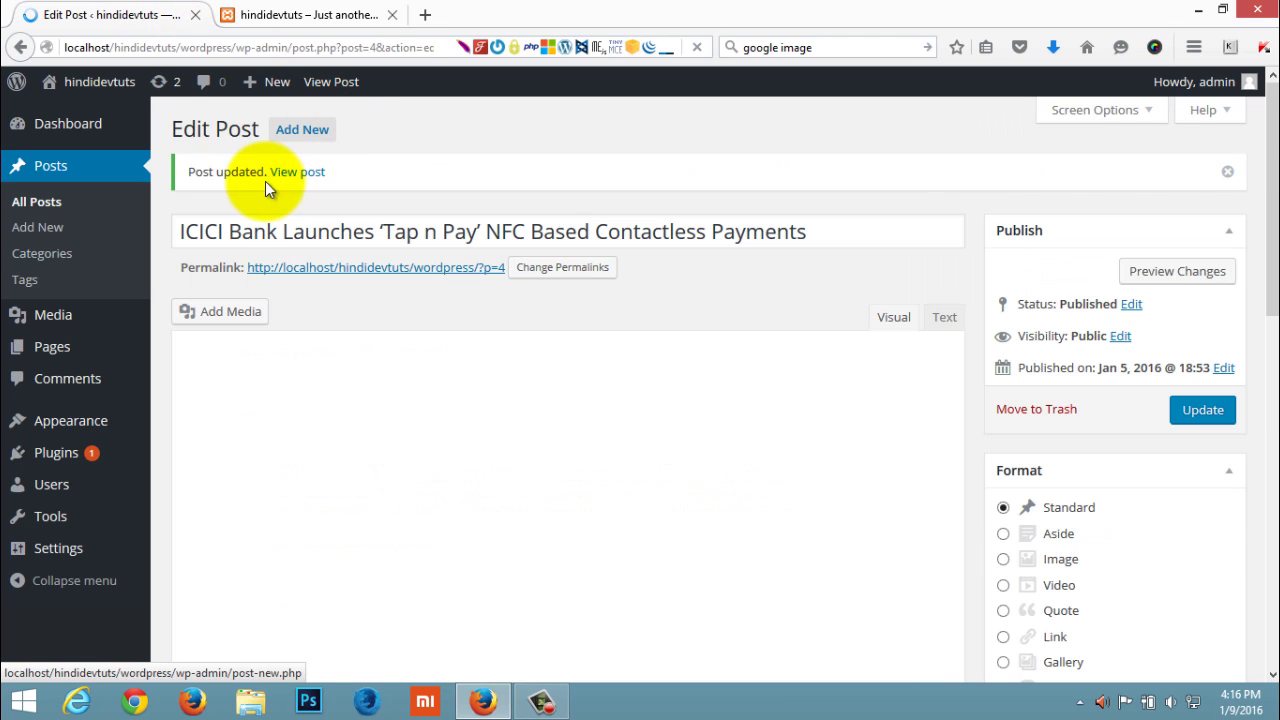
Reload the site's front page and look through the posts' featured images for differences in size
left_click(312, 15)
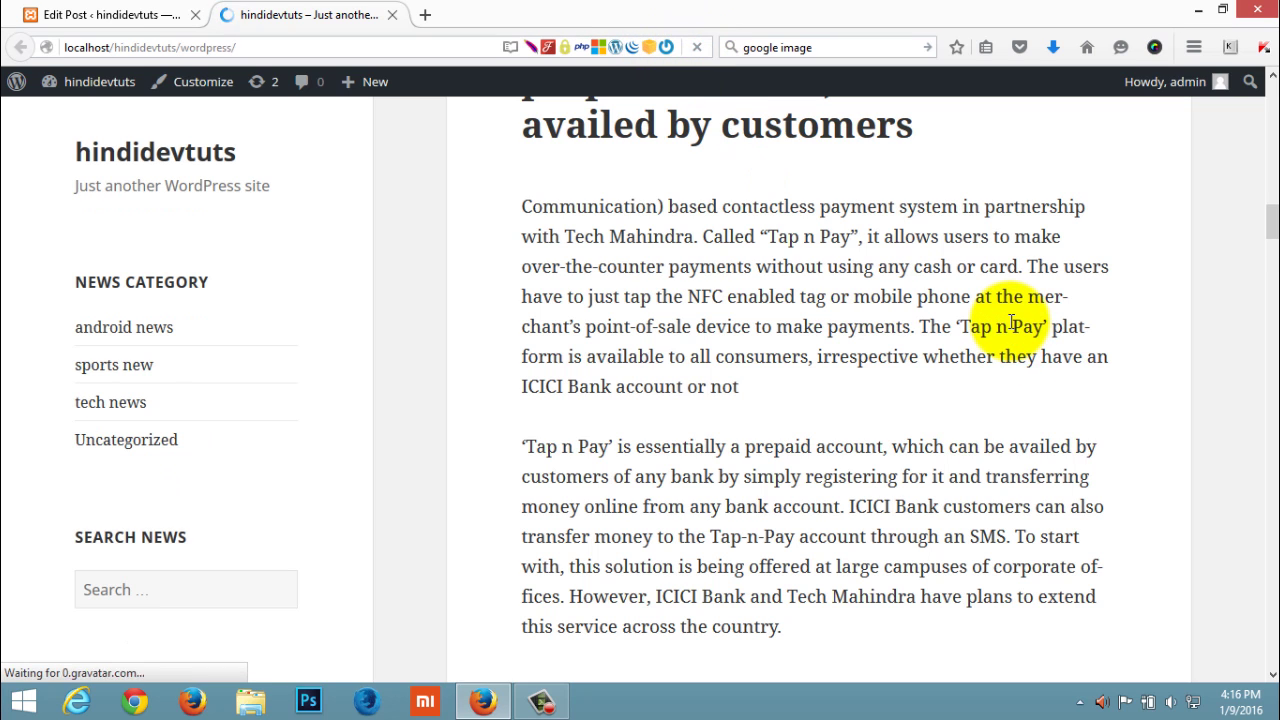
scroll(1012, 322, "down", 12)
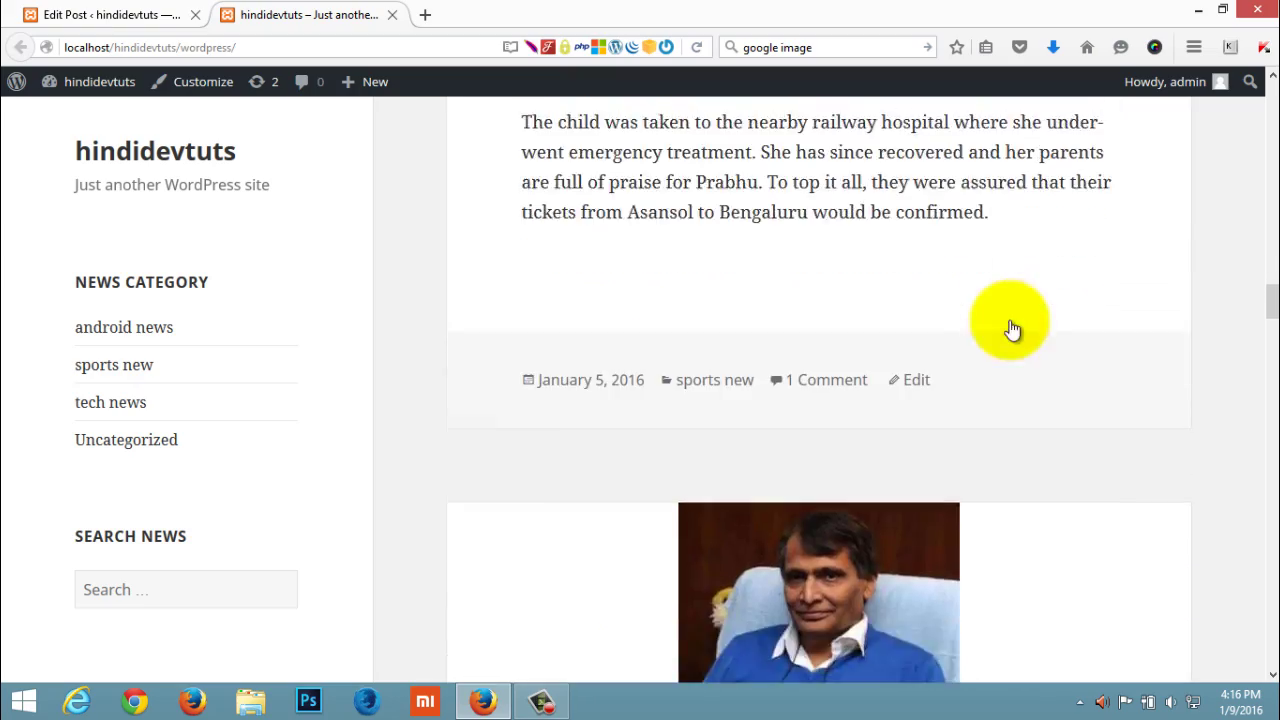
scroll(1012, 330, "down", 10)
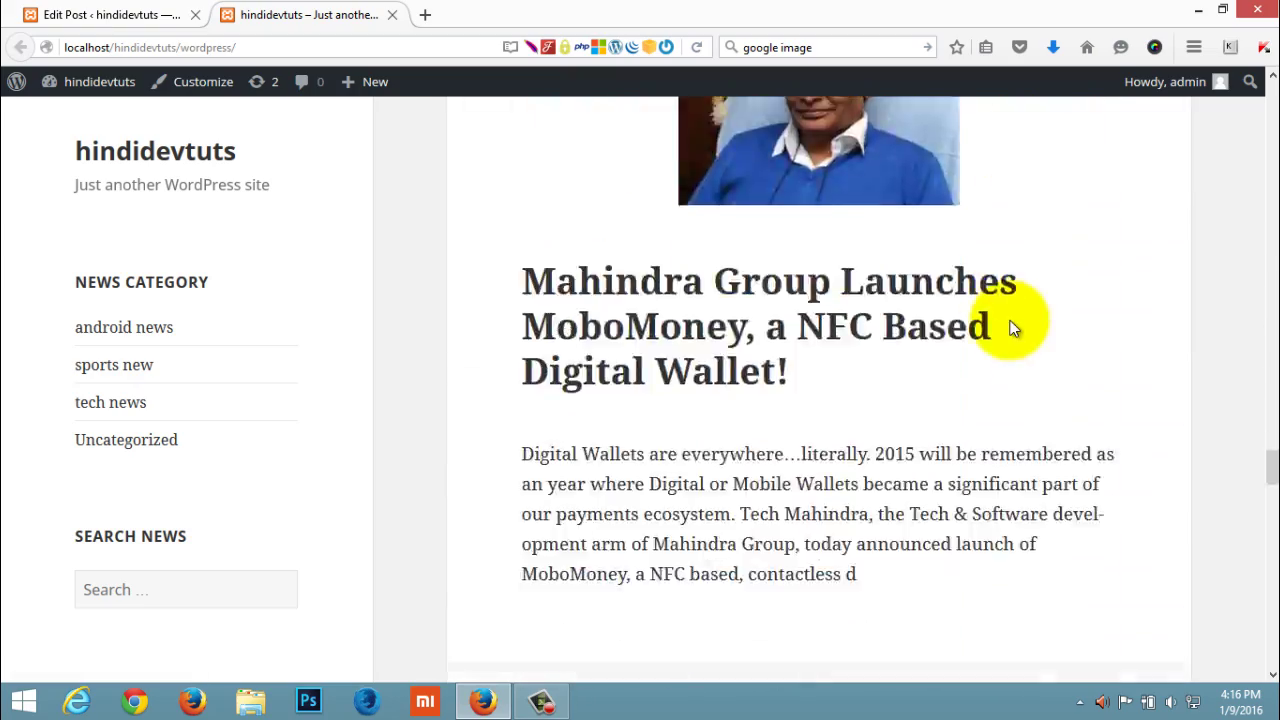
scroll(1012, 328, "down", 10)
scroll(1010, 320, "down", 7)
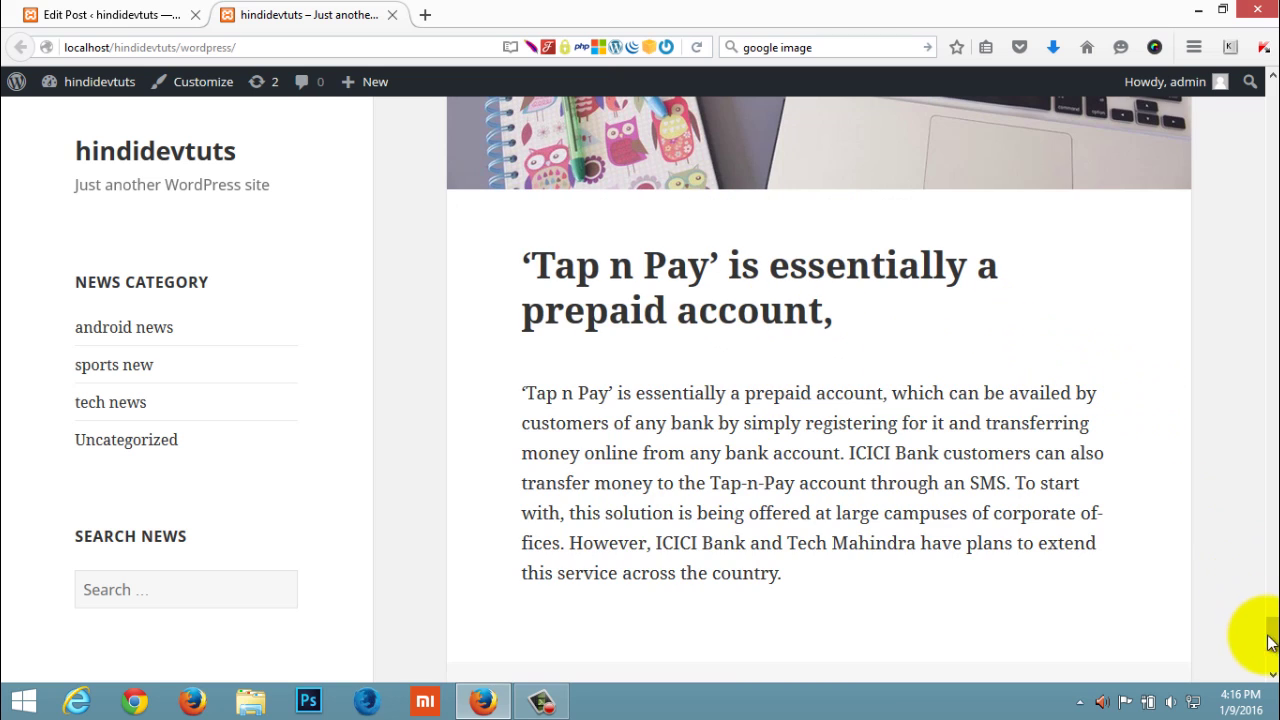
left_click_drag(1270, 634, 1271, 264)
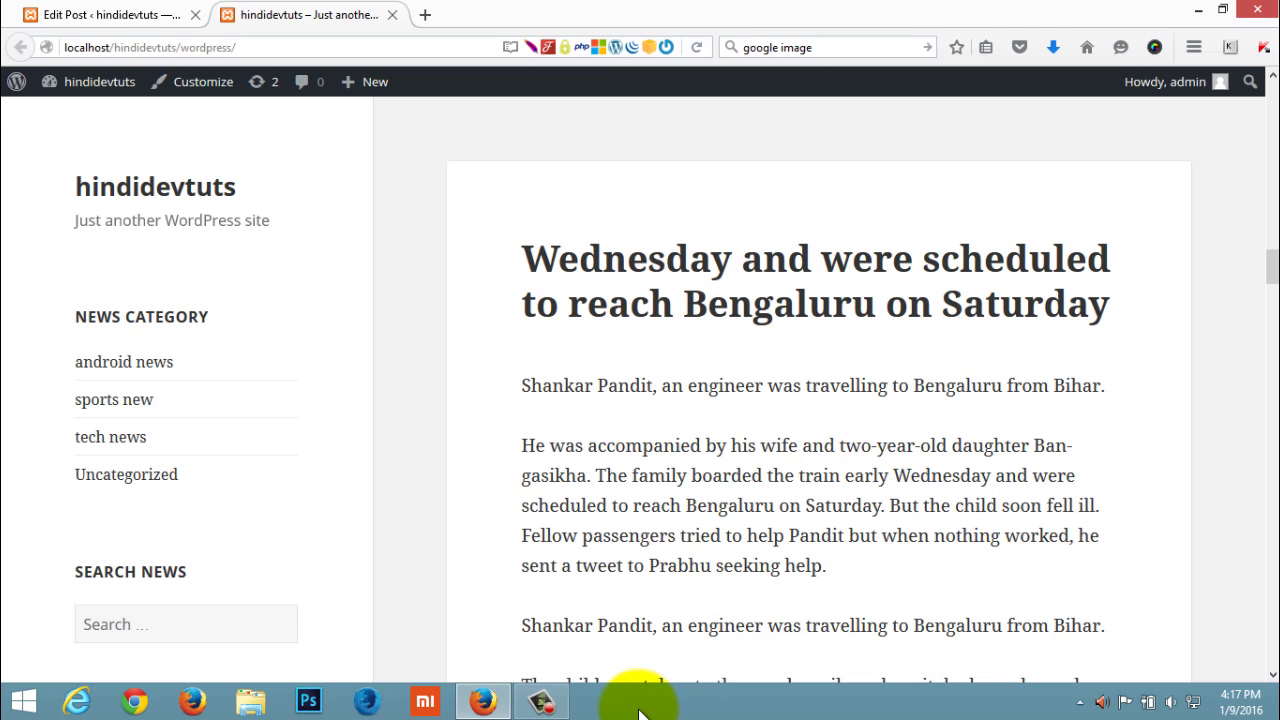
left_click(556, 700)
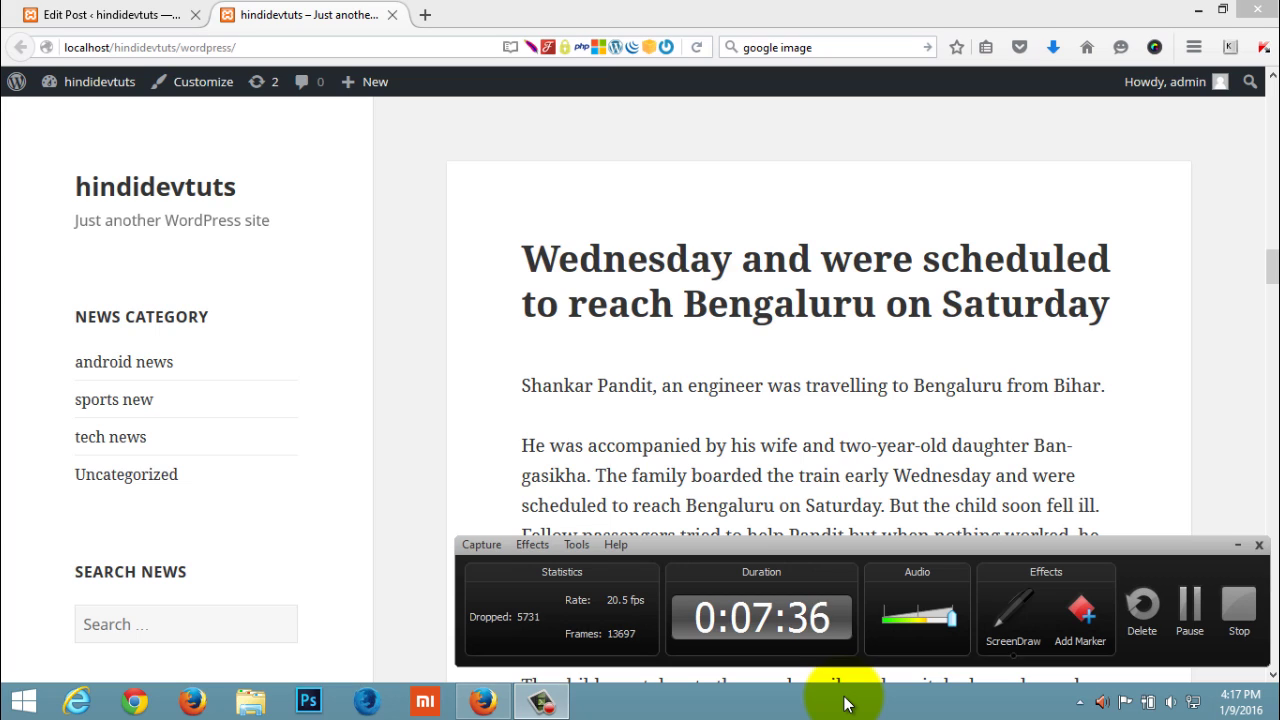
left_click(1190, 620)
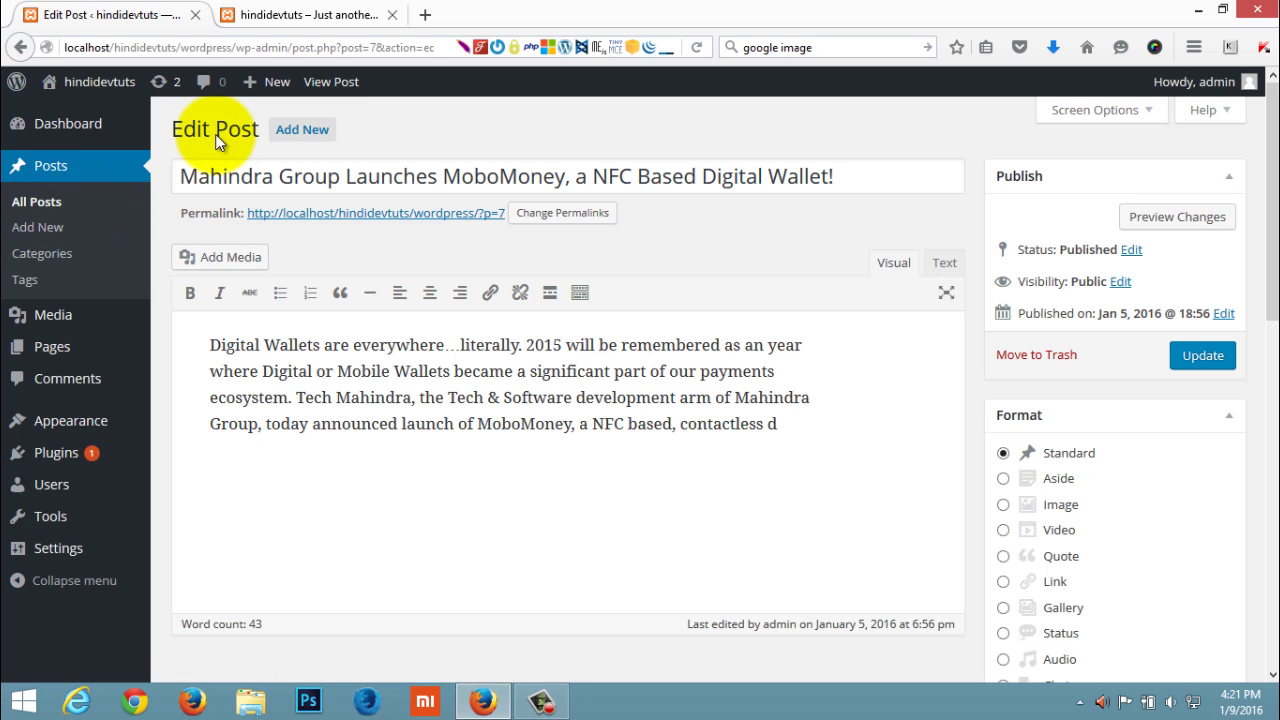
Remove the featured image from the post "Mahindra Group Launches MoboMoney, a NFC Based Digital Wallet!" and start choosing a new one
scroll(808, 451, "down", 7)
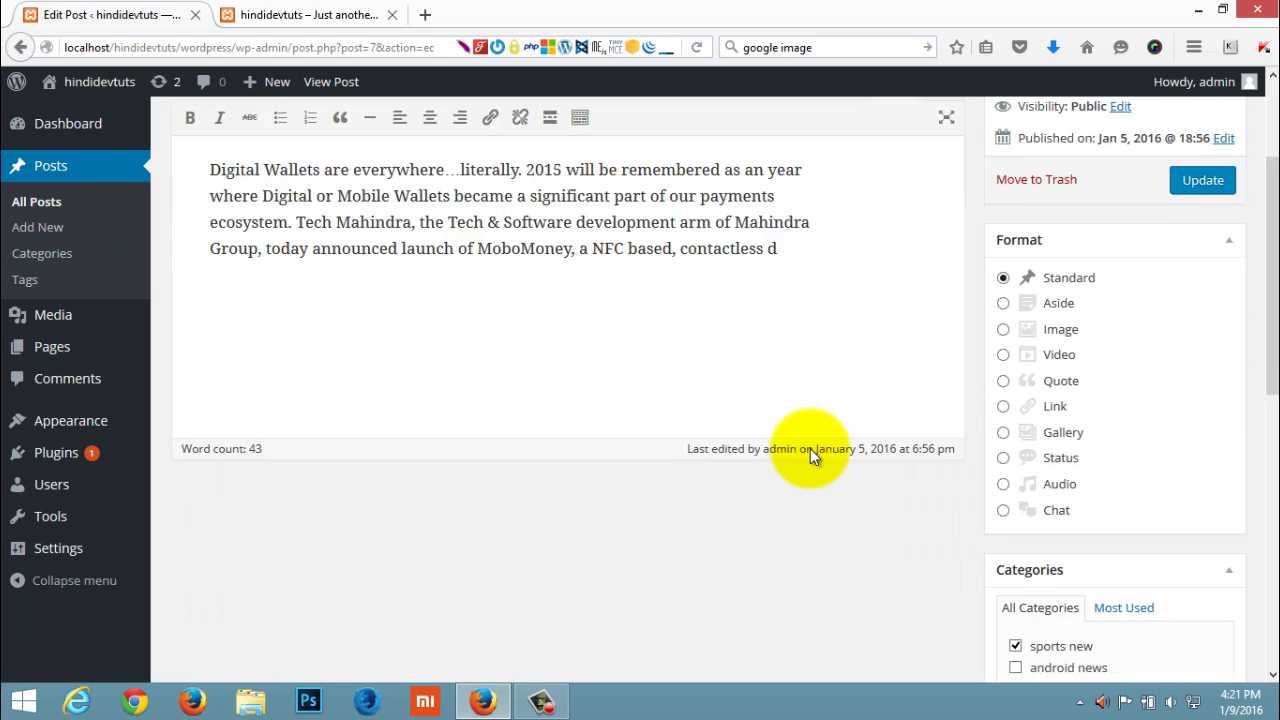
scroll(810, 448, "down", 2)
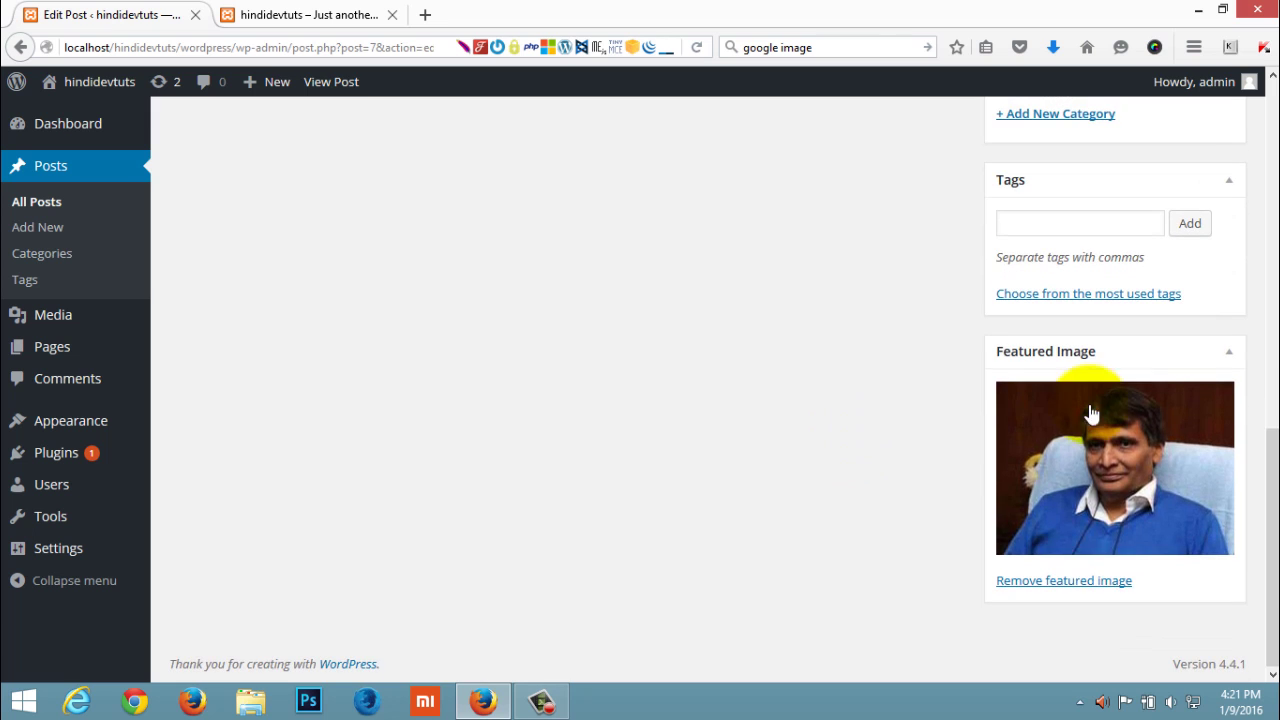
left_click(1106, 582)
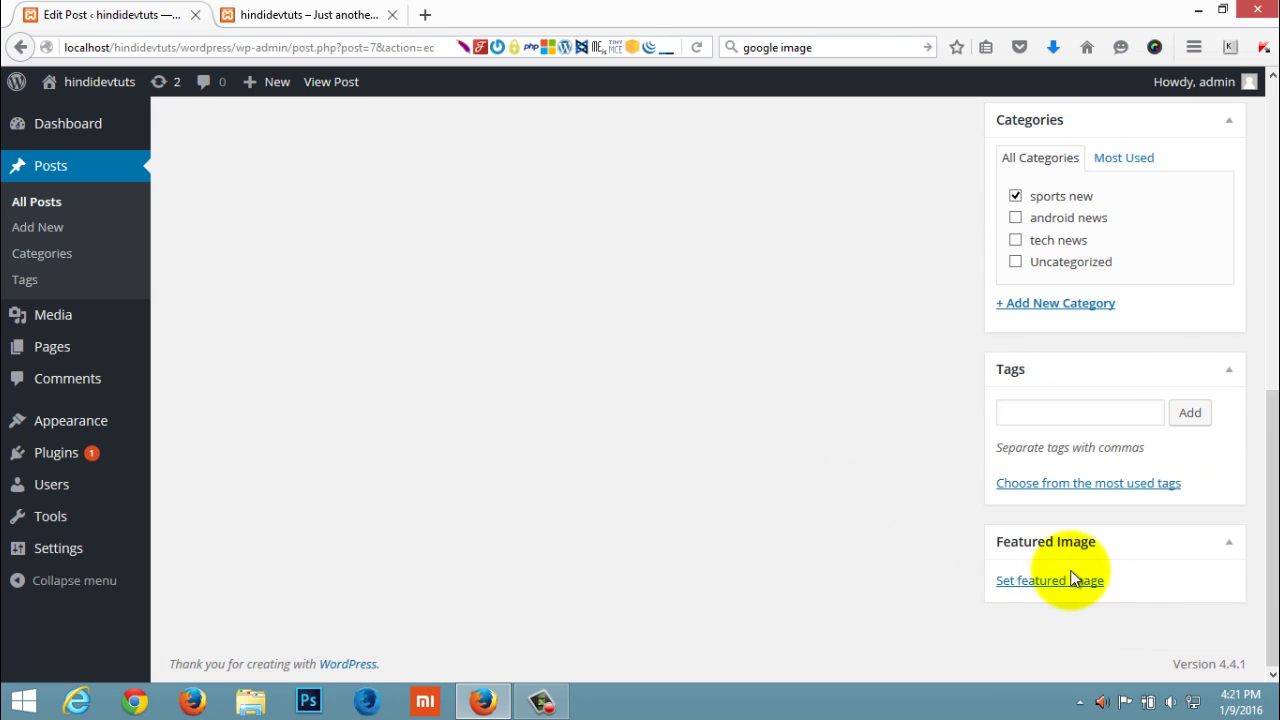
left_click(1057, 583)
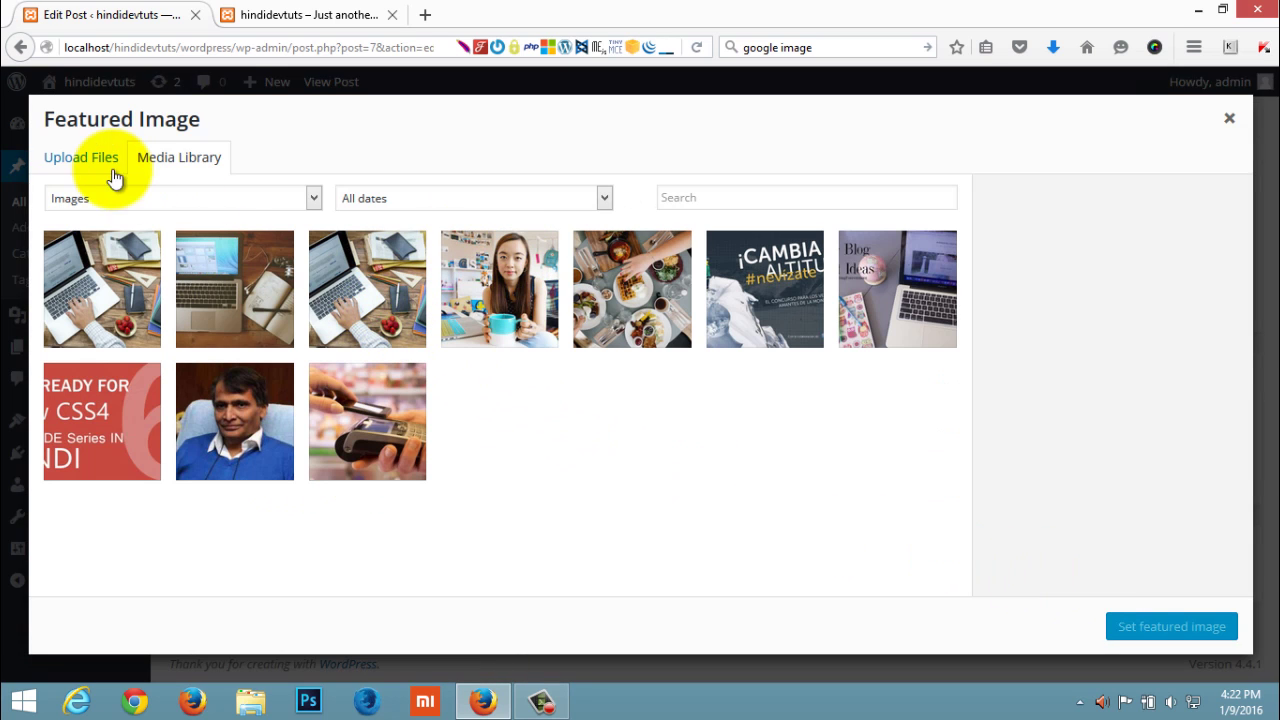
Set presentation-content-slideshare.jpg from the media library as the Mahindra Group post's featured image and update the post
left_click(84, 160)
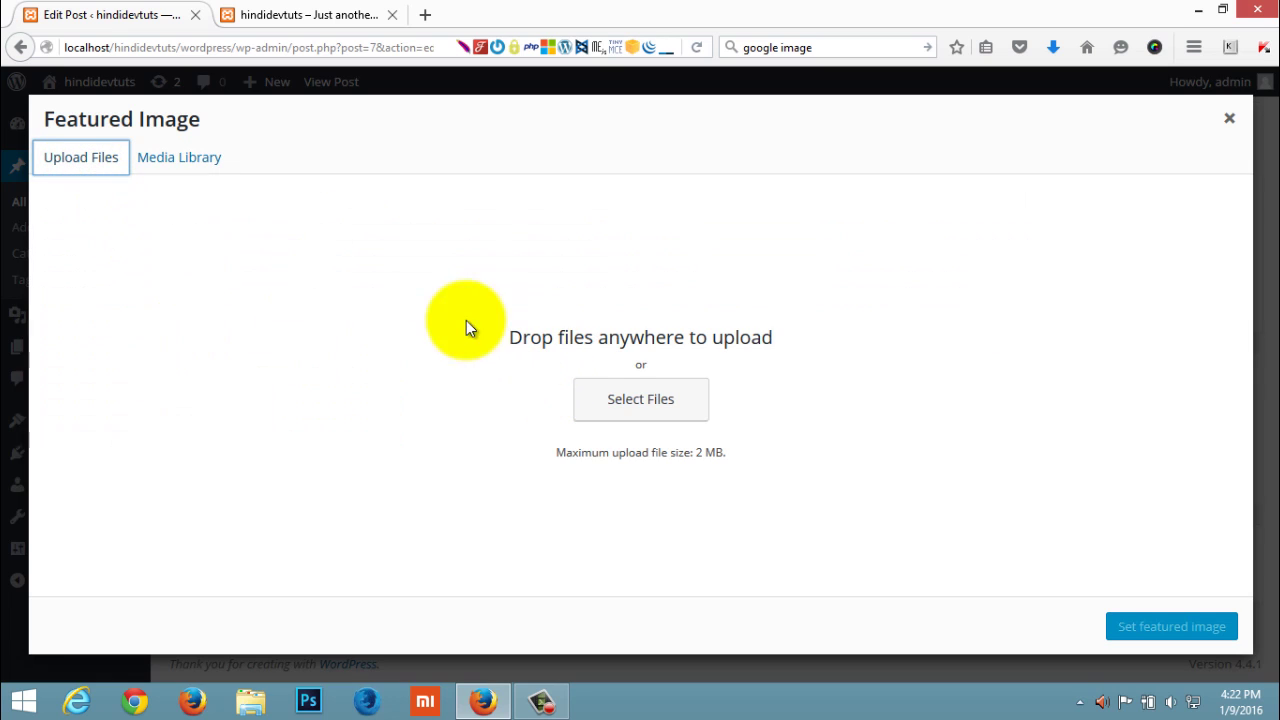
left_click(195, 160)
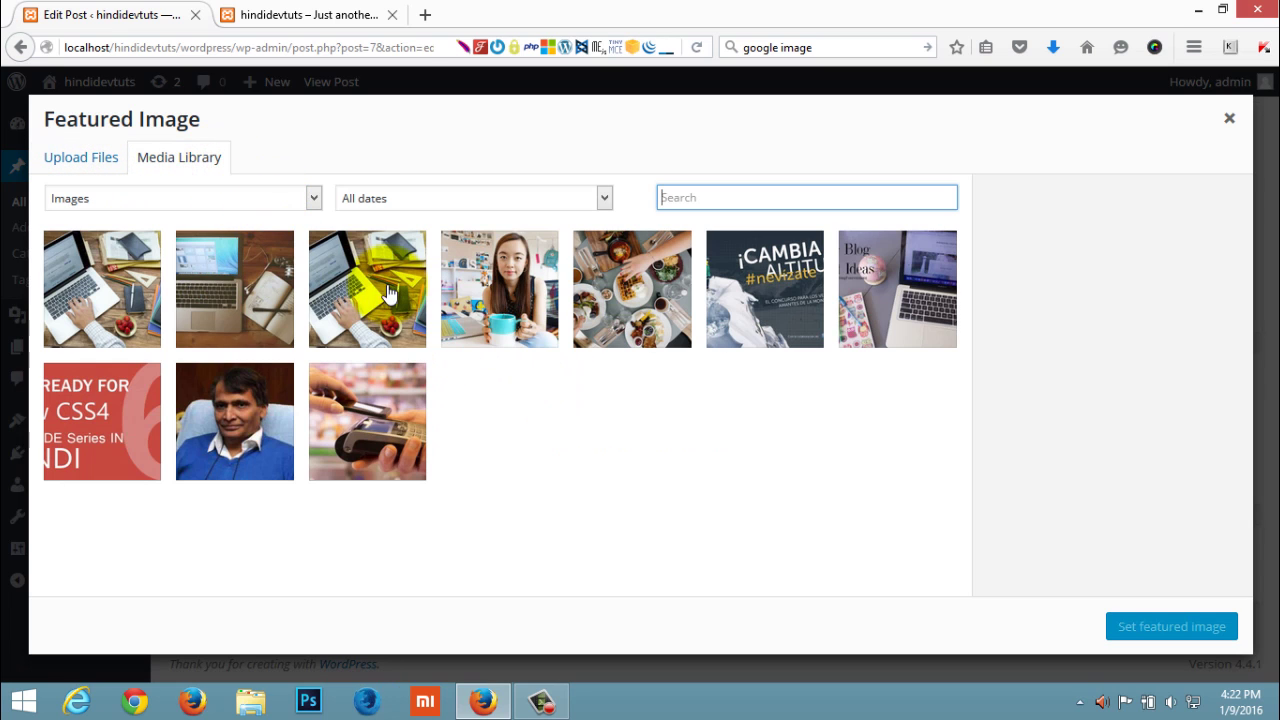
left_click(385, 293)
left_click(265, 285)
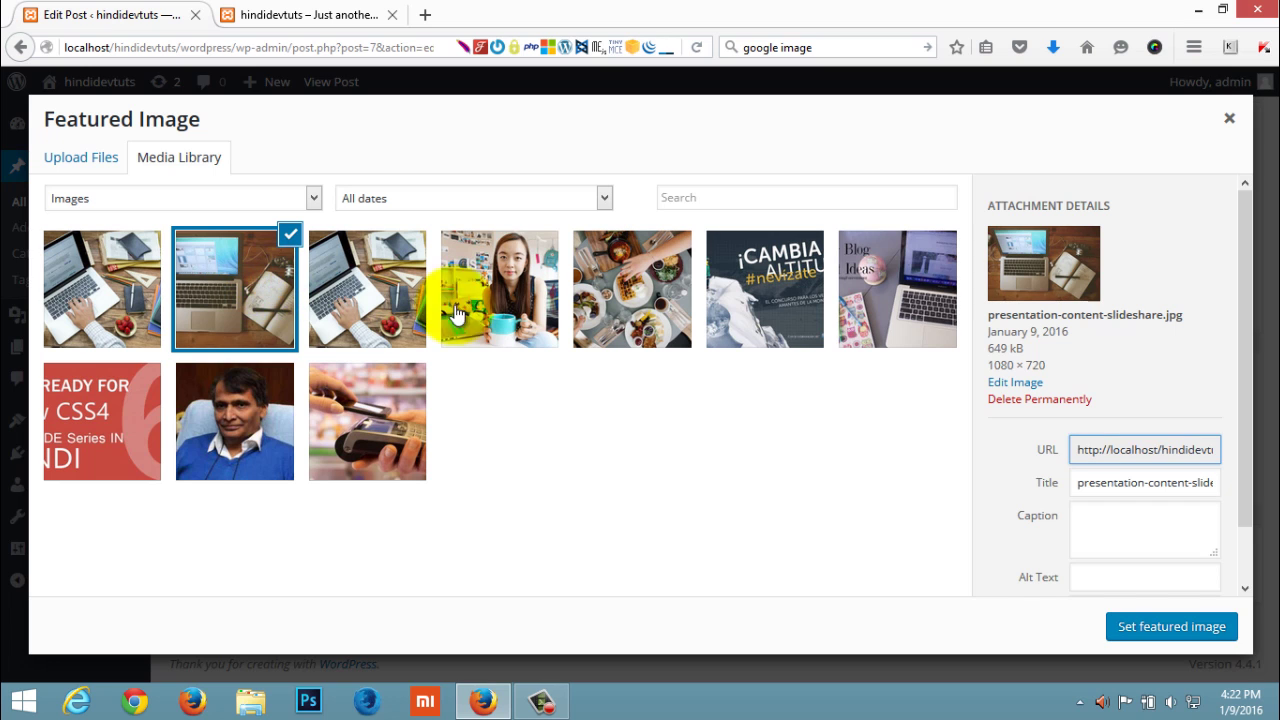
left_click(1188, 624)
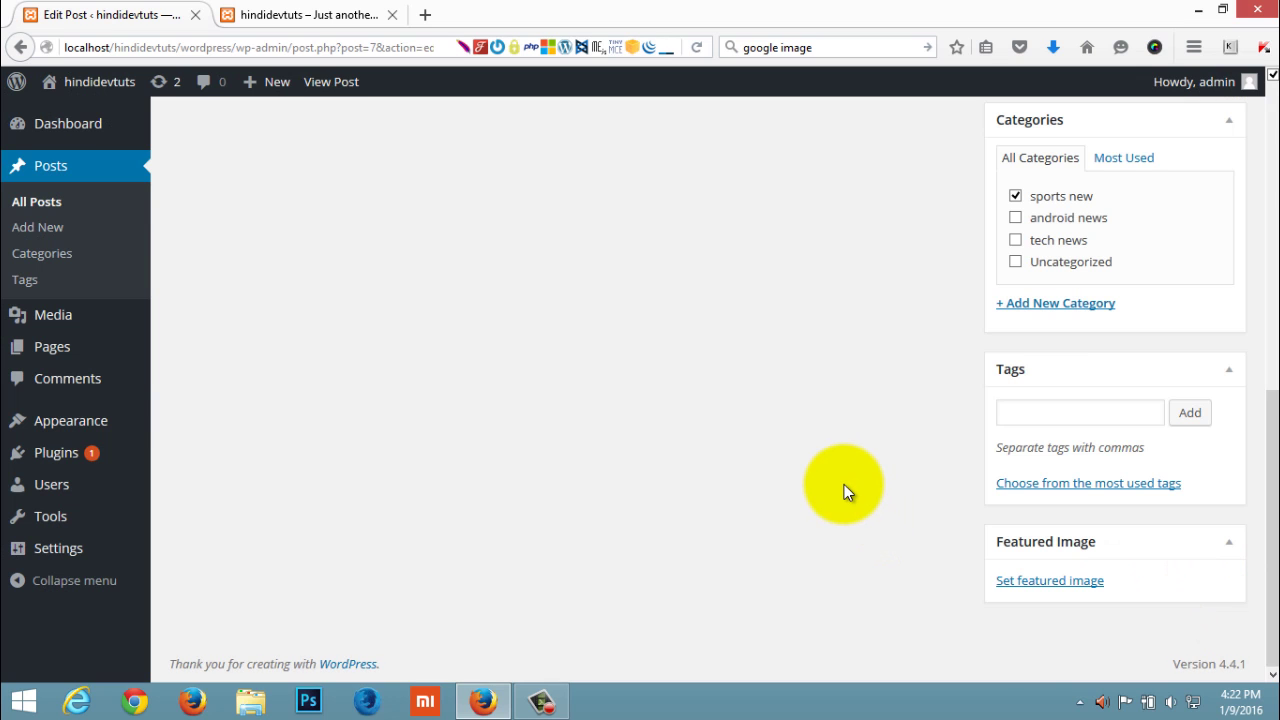
scroll(844, 484, "up", 6)
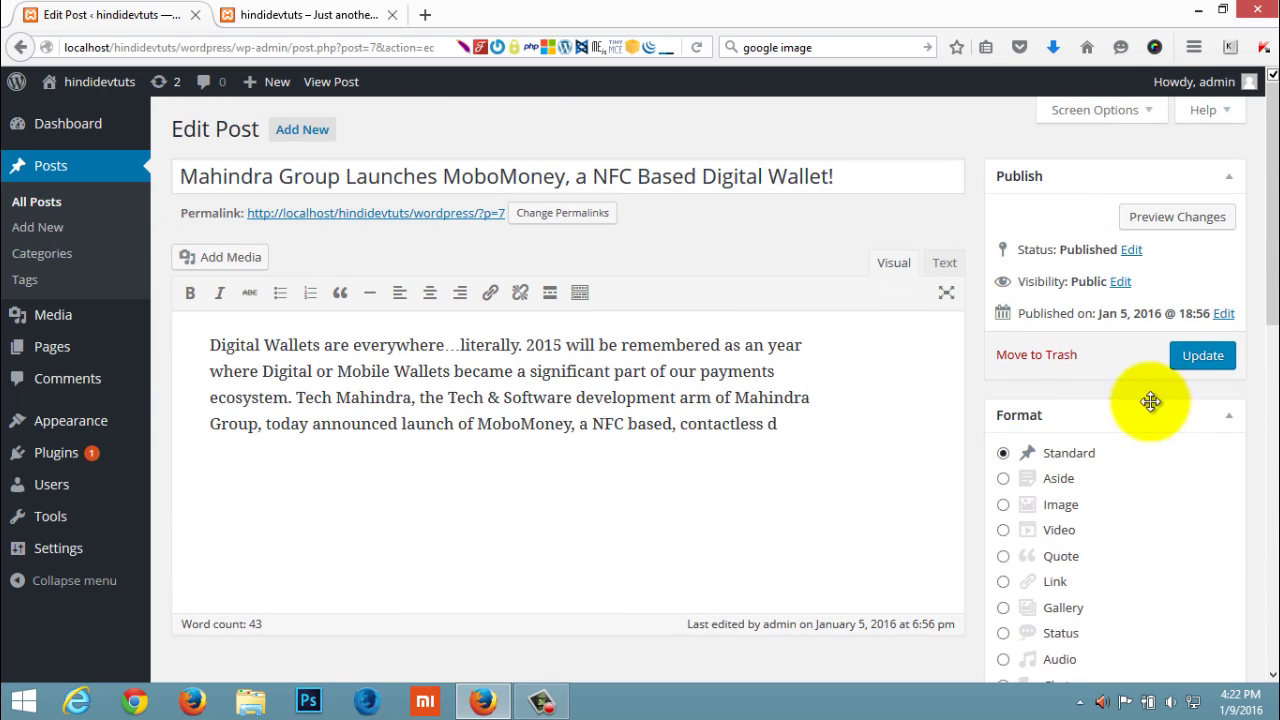
left_click(1200, 355)
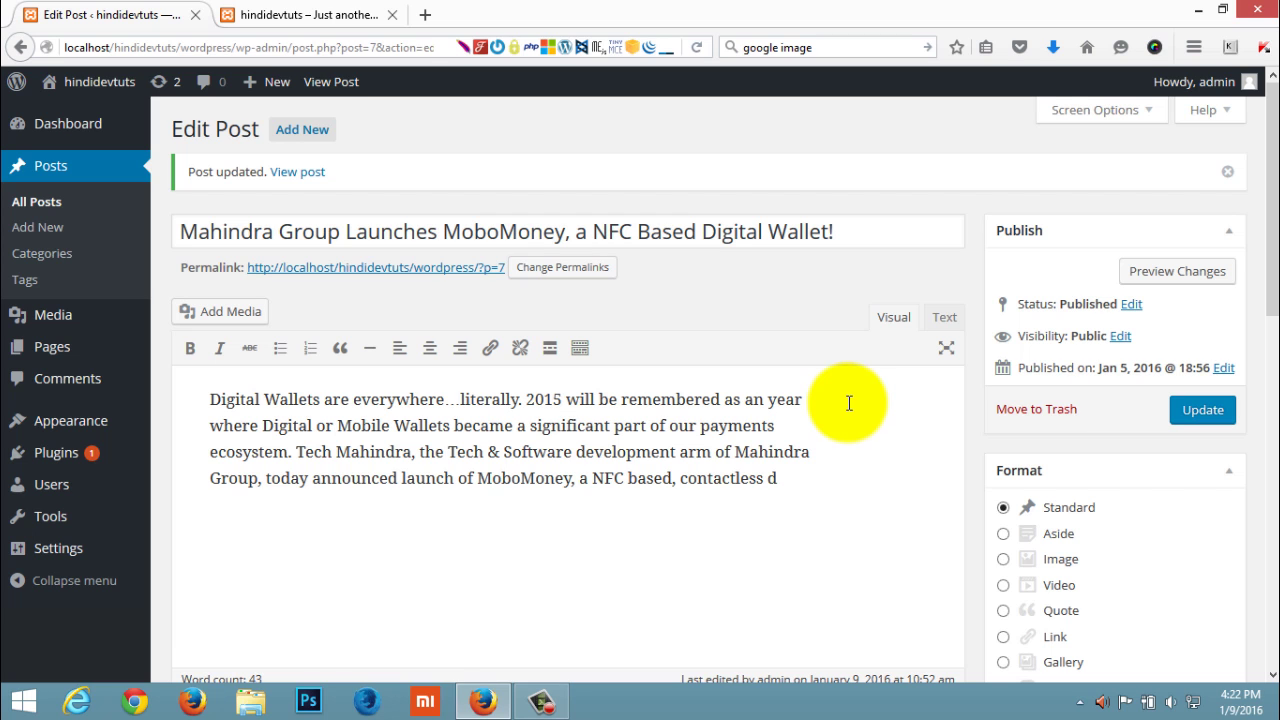
Reload the site's front page and check the Mahindra Group post's featured image against those of the posts above it
left_click(305, 14)
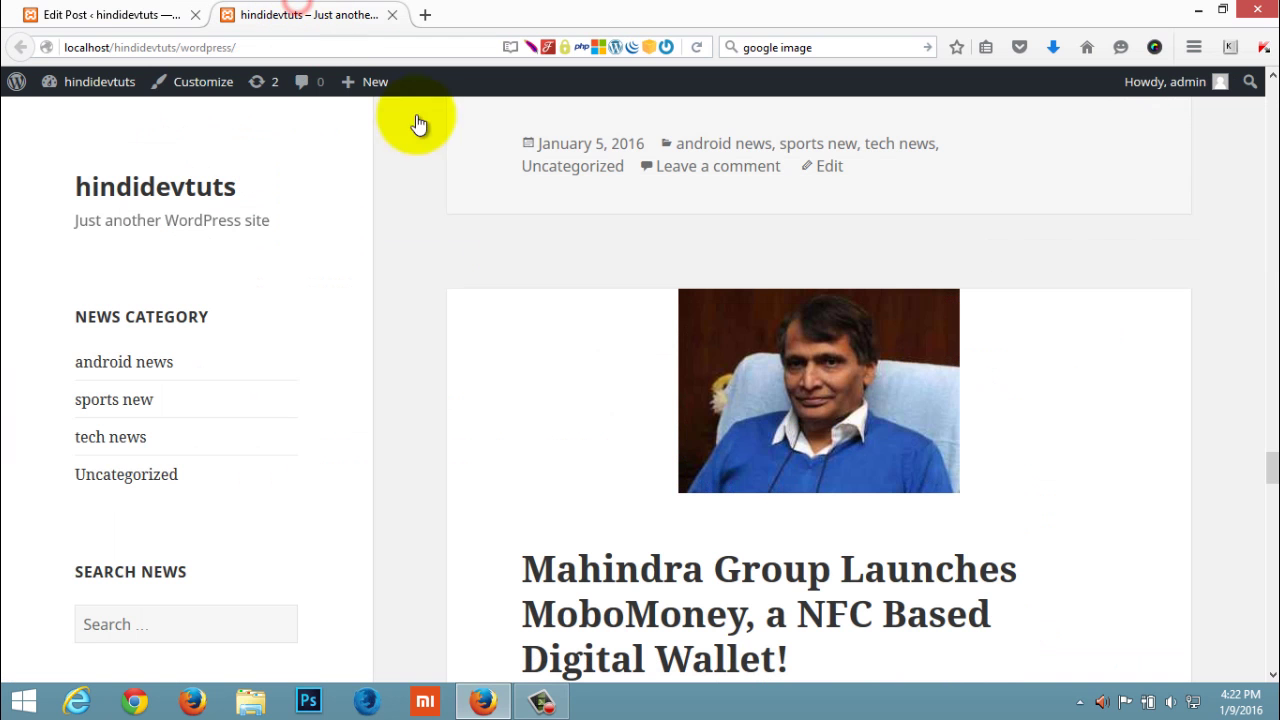
left_click(696, 47)
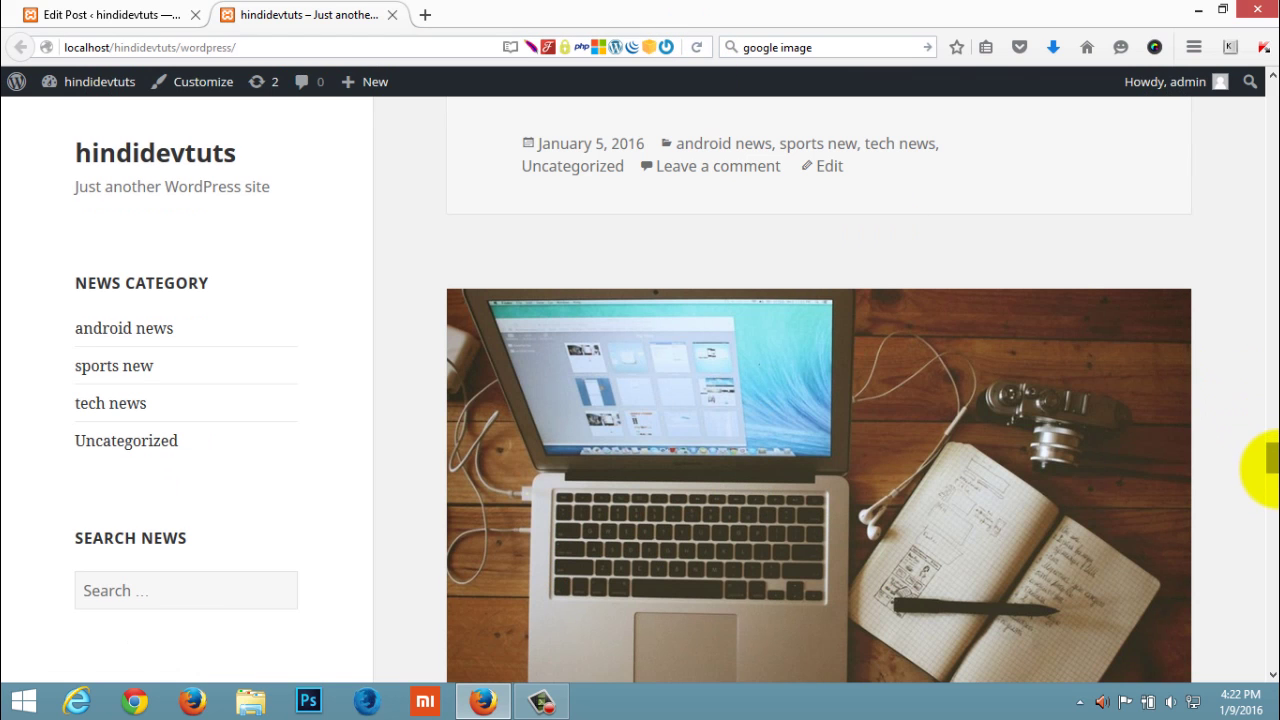
left_click_drag(1271, 458, 1250, 80)
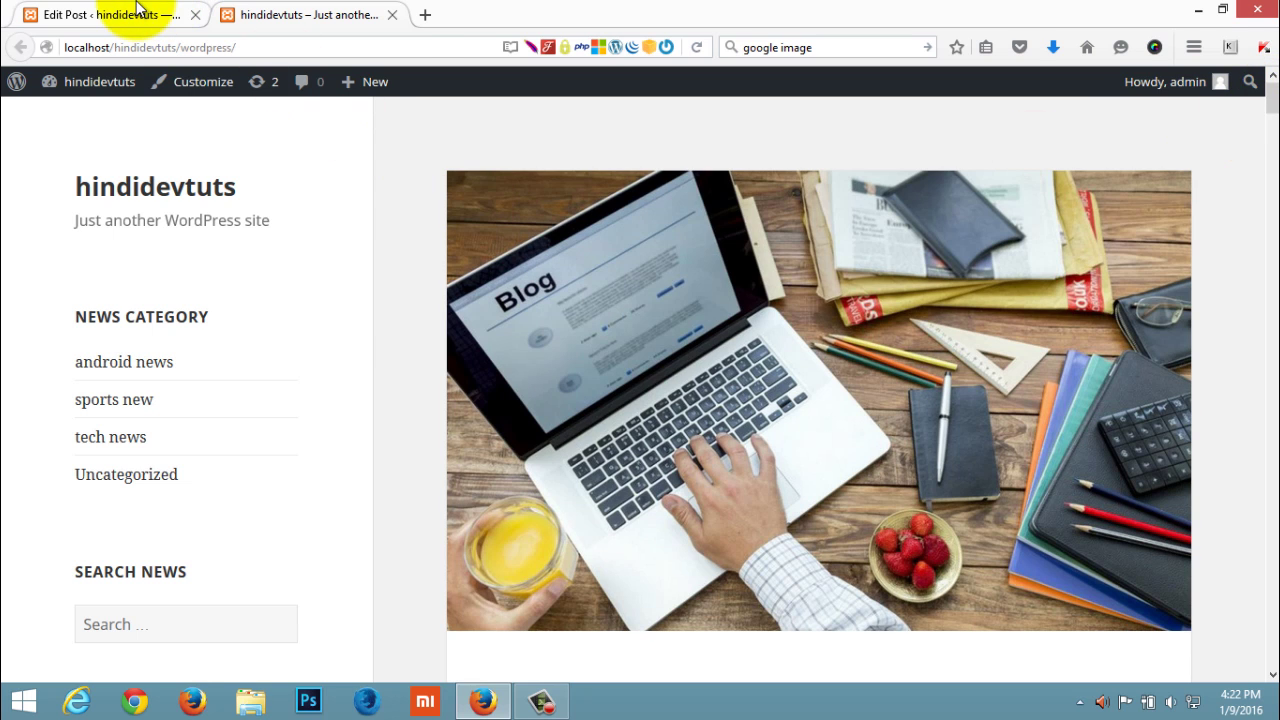
Open the admin list of all posts, and highlight the tagline "Just another WordPress site" on the site's front page
left_click(134, 12)
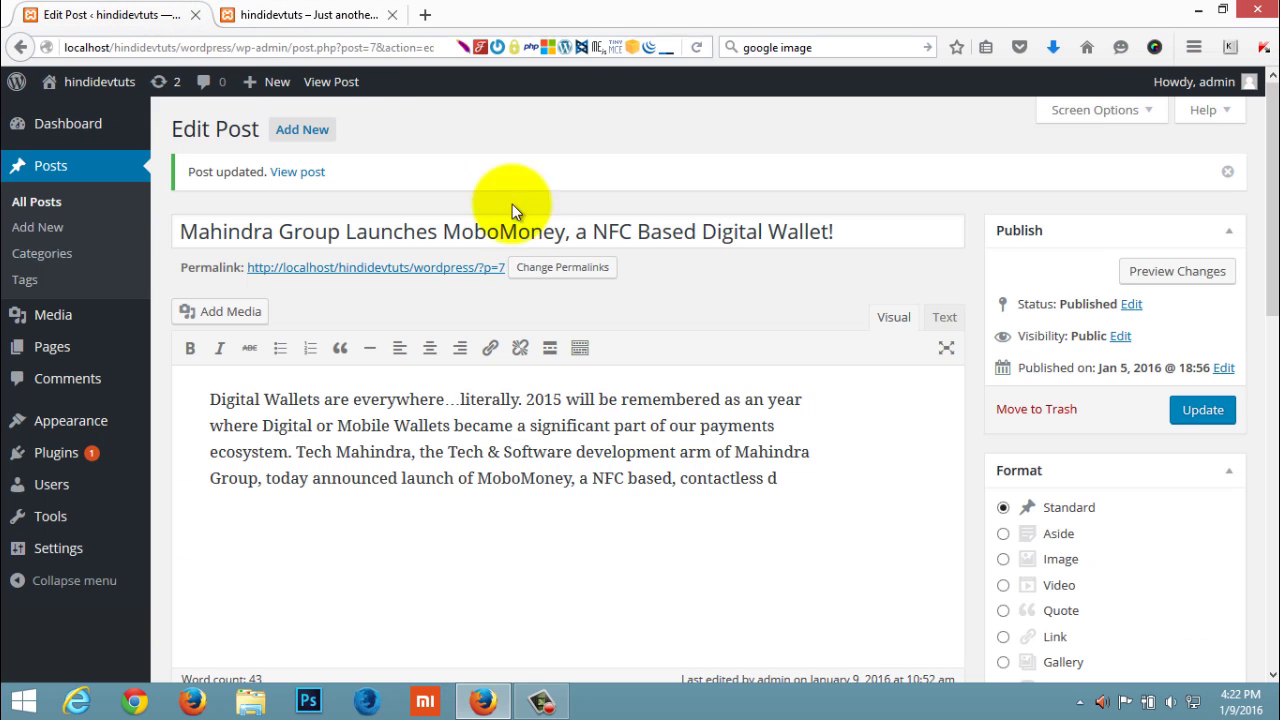
left_click(52, 167)
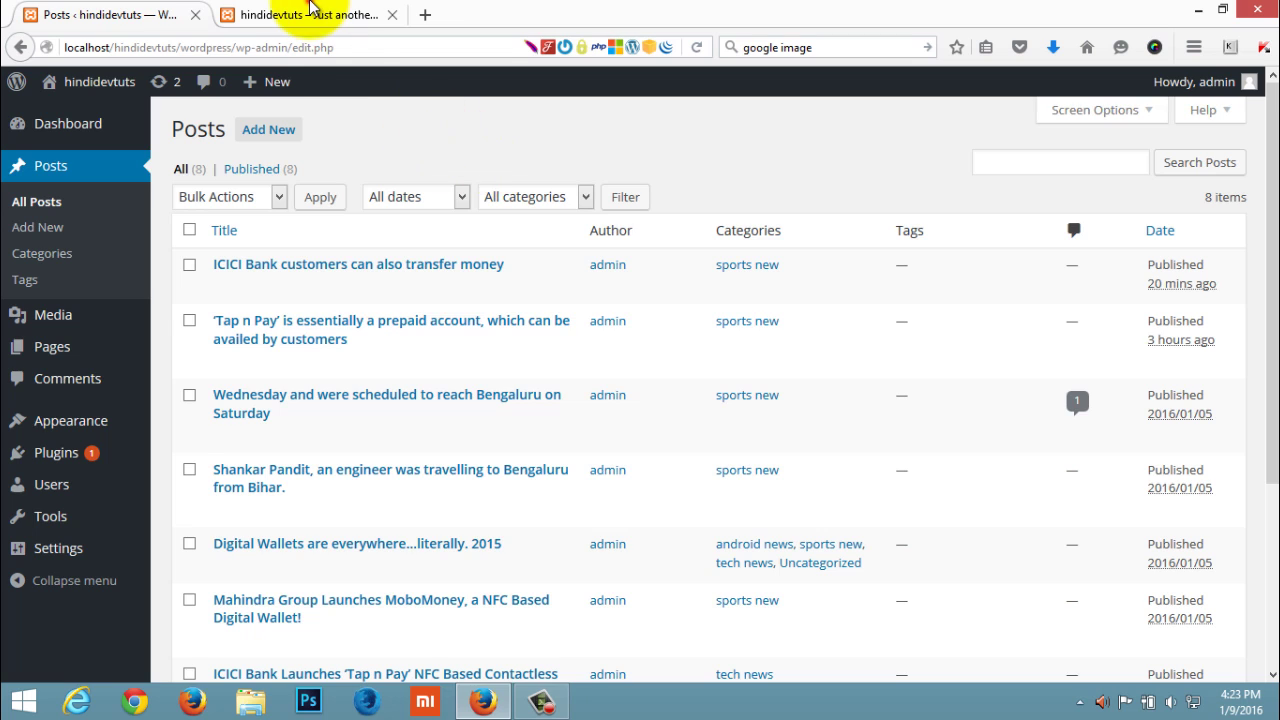
left_click(310, 12)
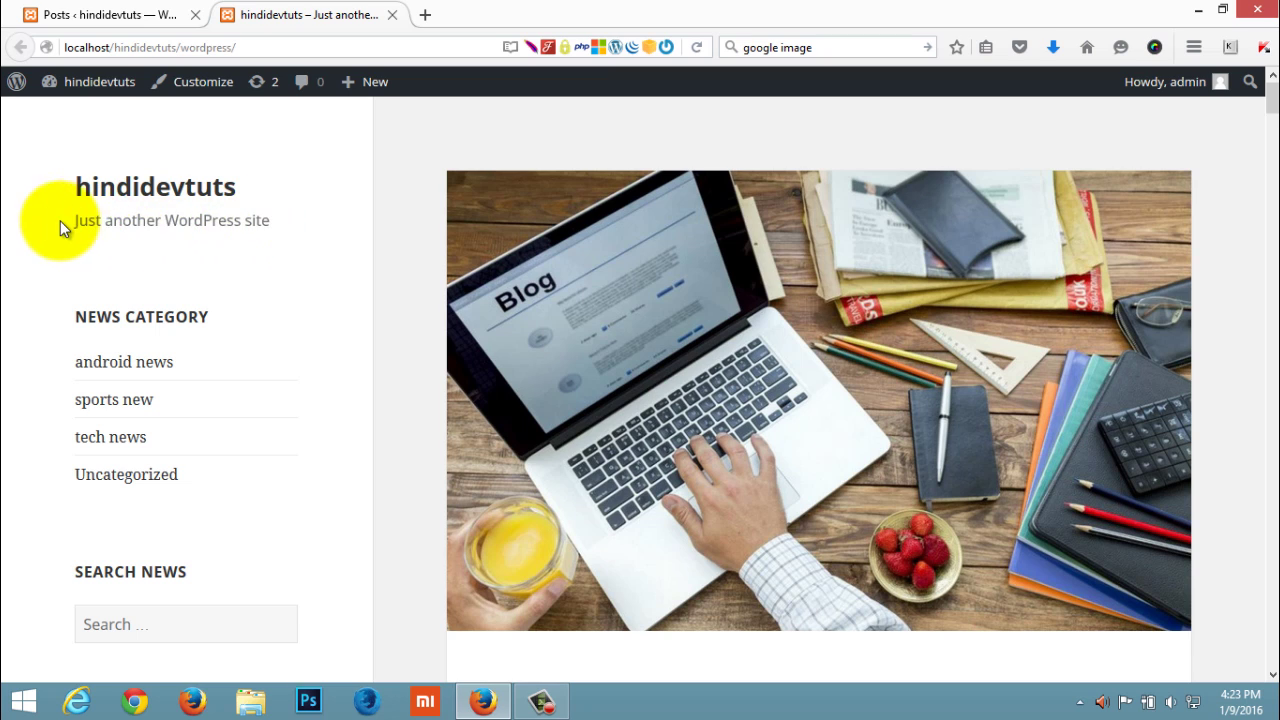
left_click_drag(60, 221, 281, 224)
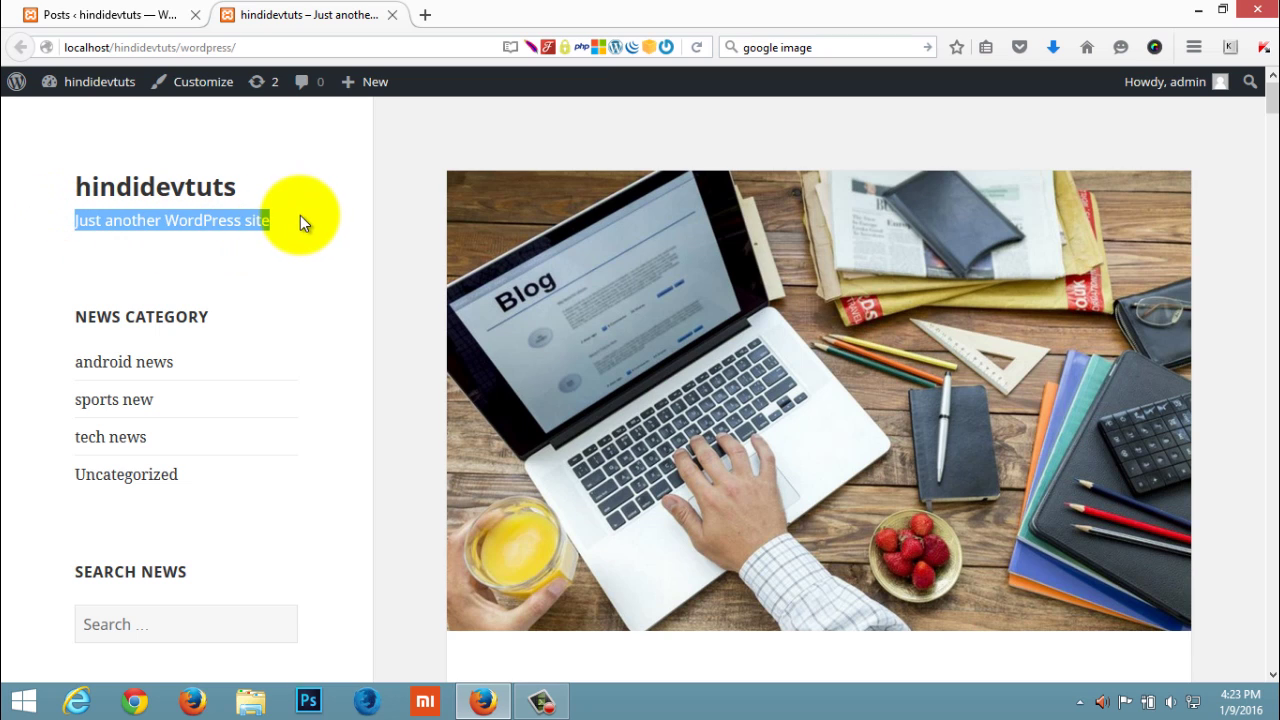
Open the admin's General Settings and set the site title to "HindiDevTuts"
left_click(148, 8)
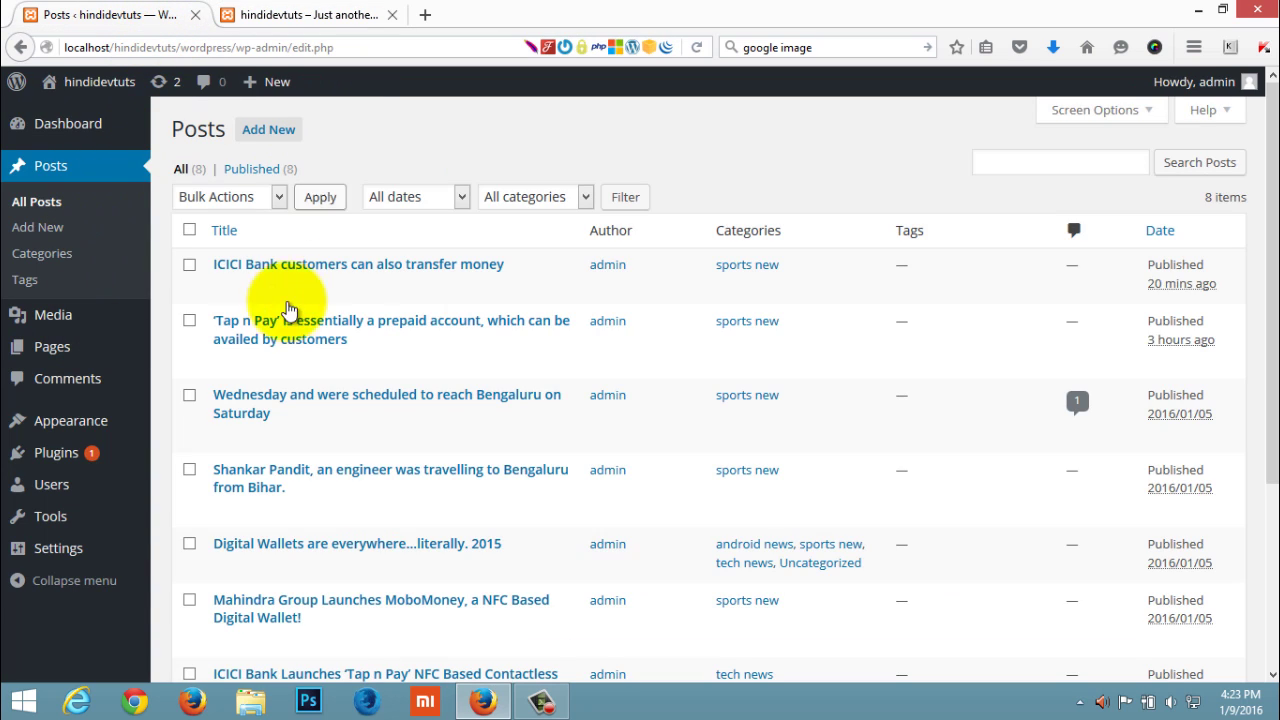
mouse_move(63, 551)
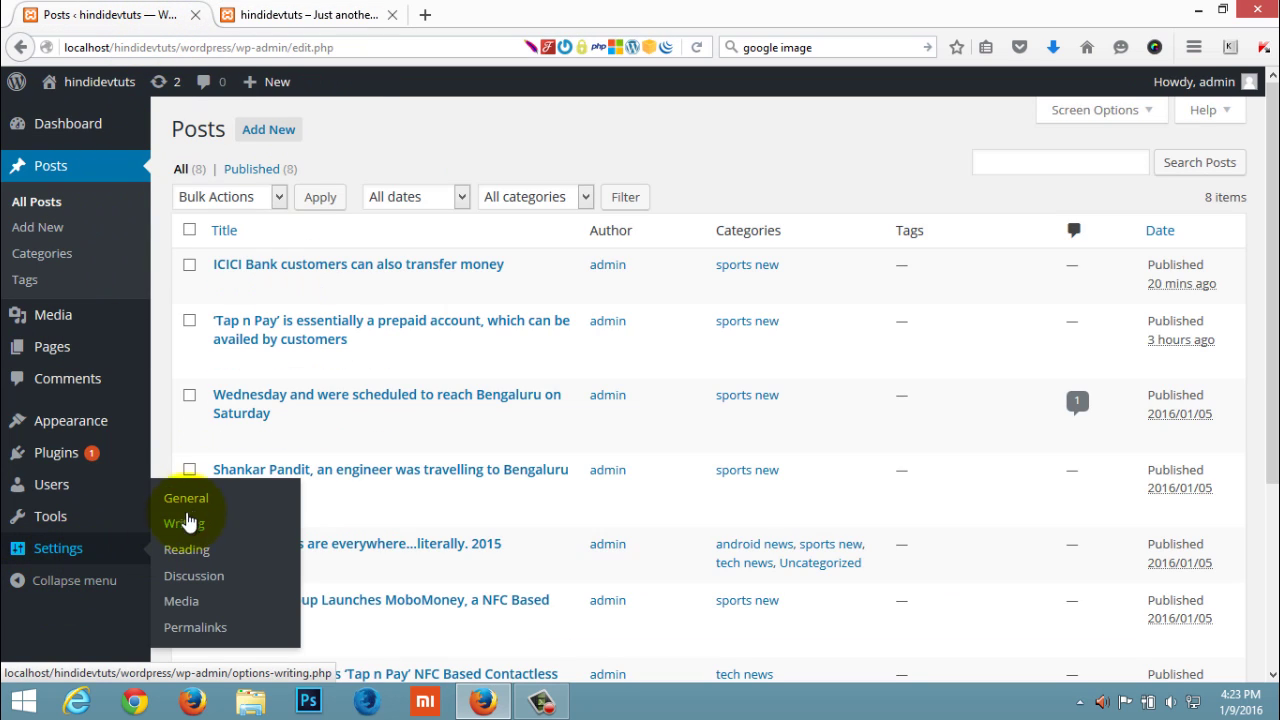
left_click(192, 506)
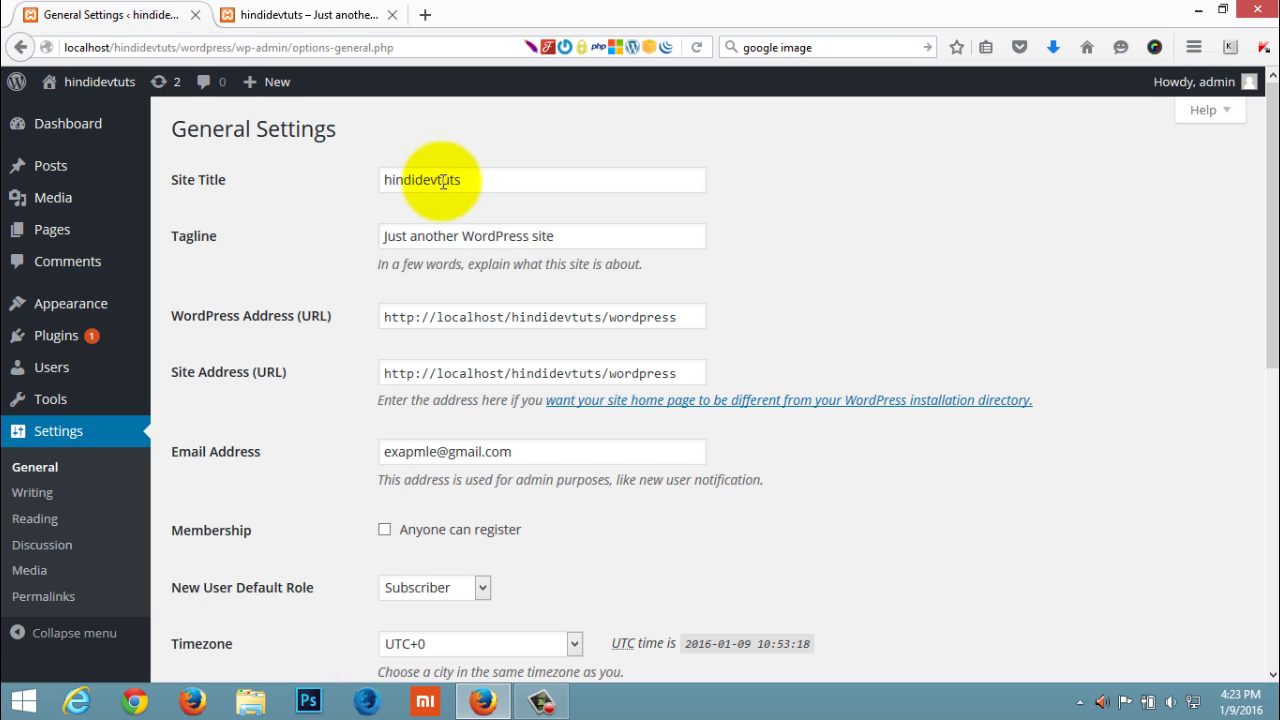
left_click_drag(490, 179, 355, 176)
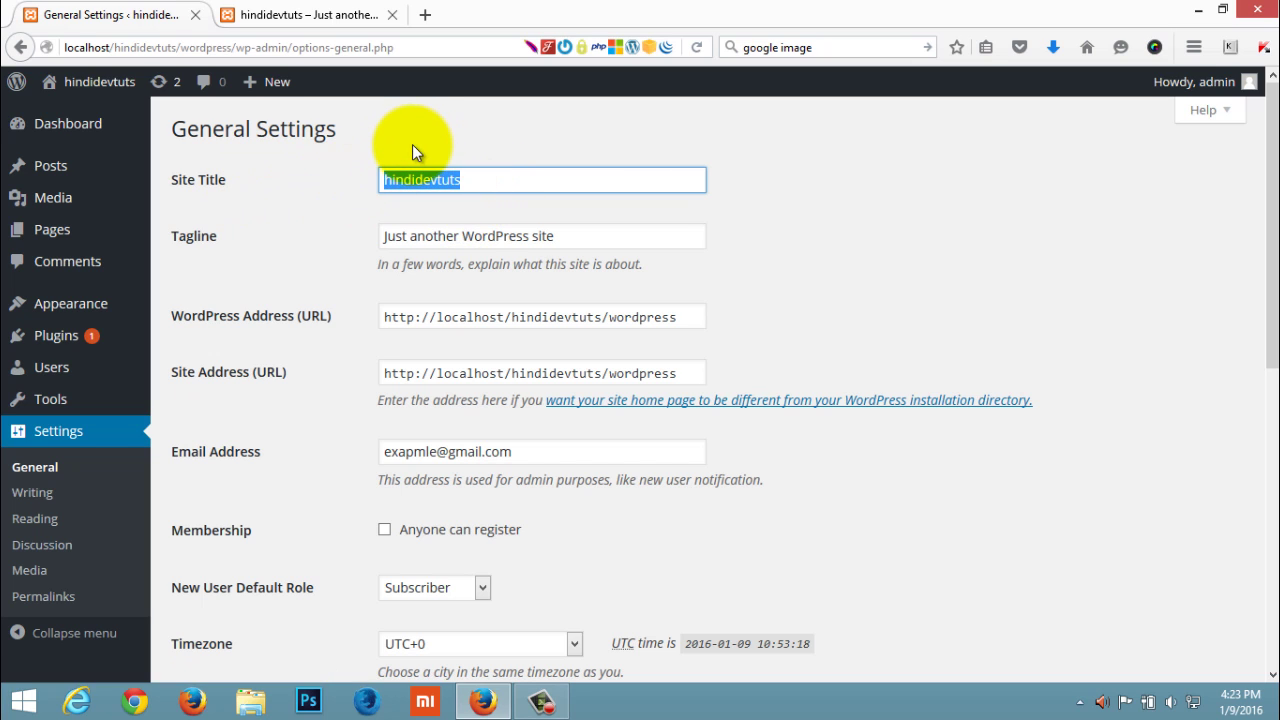
type("H")
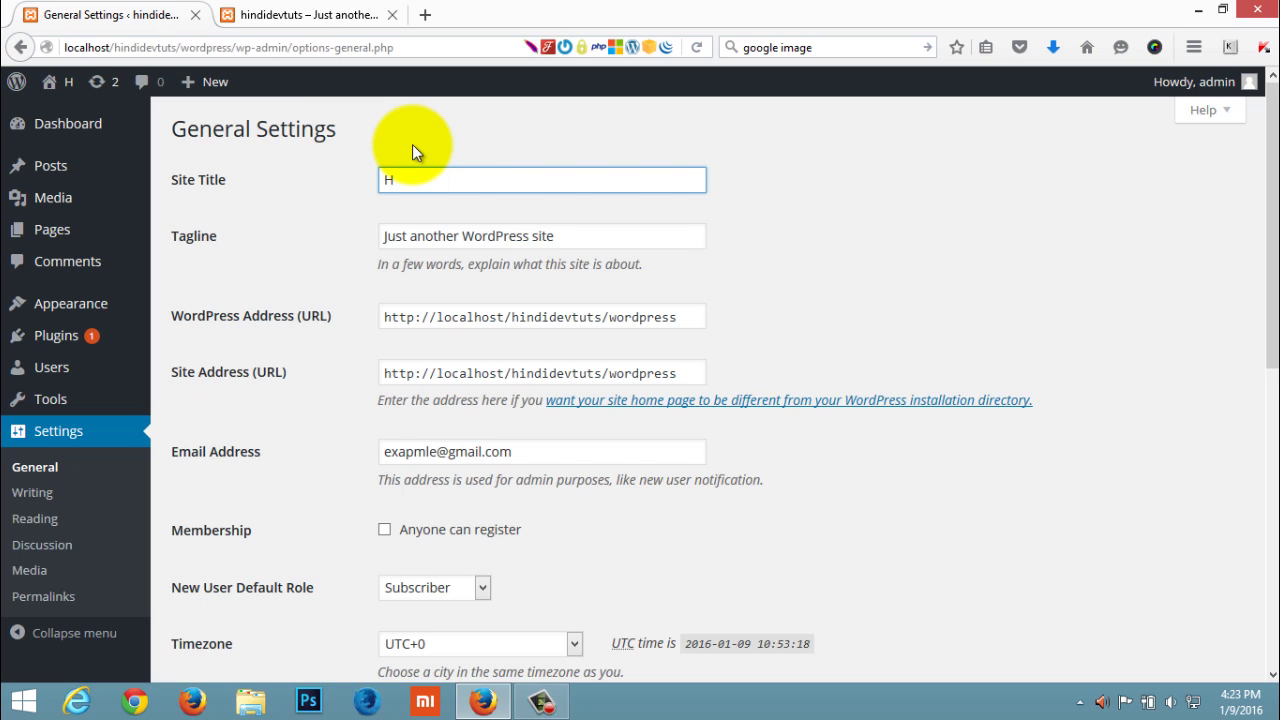
type("indi")
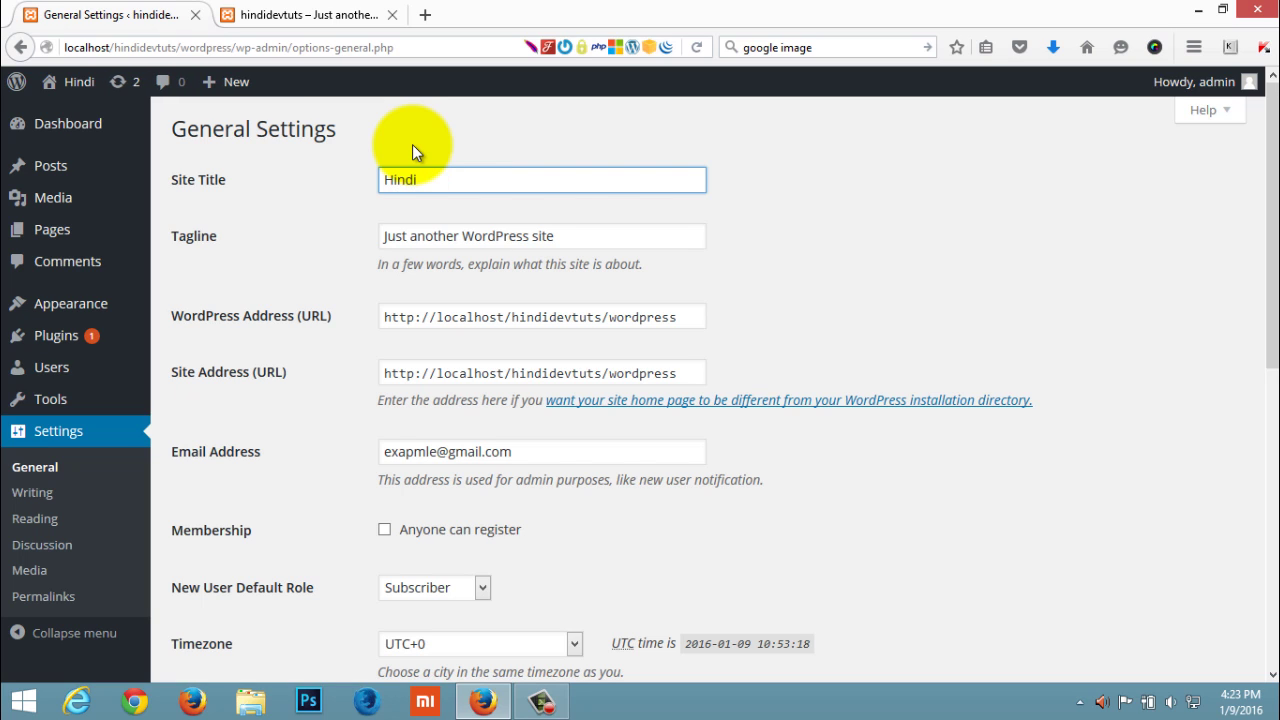
type("De")
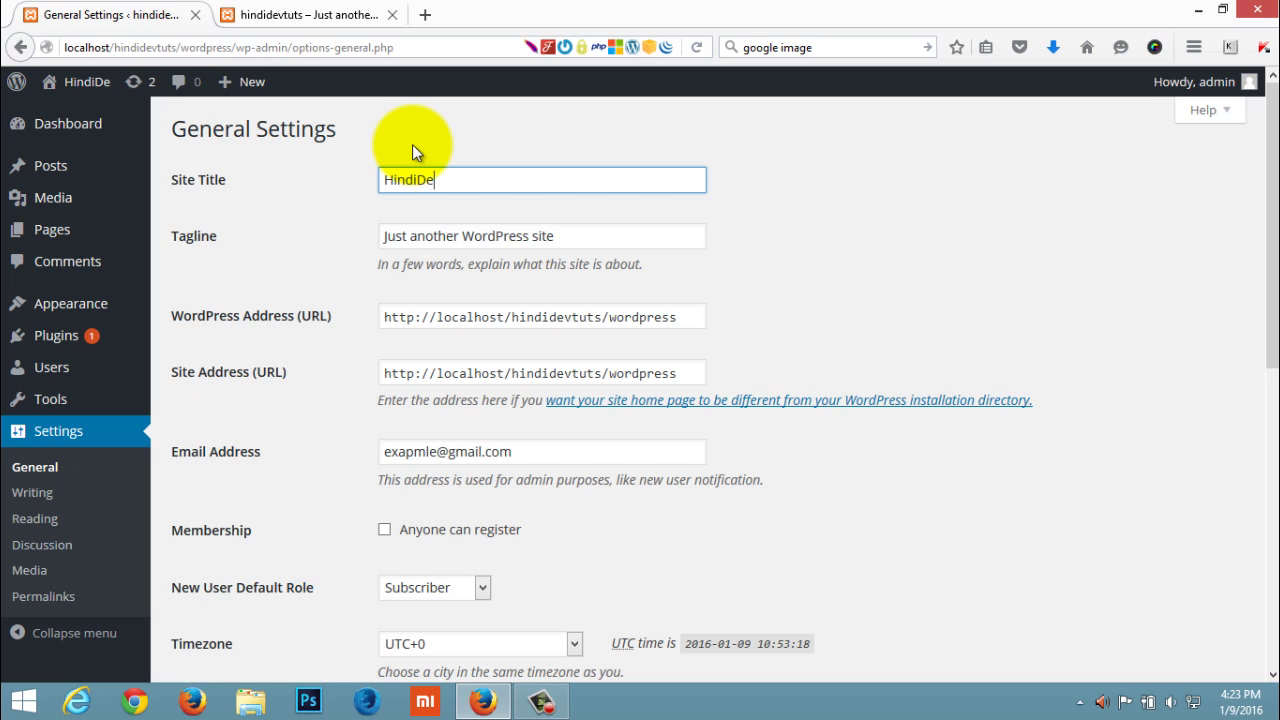
type("vTuts")
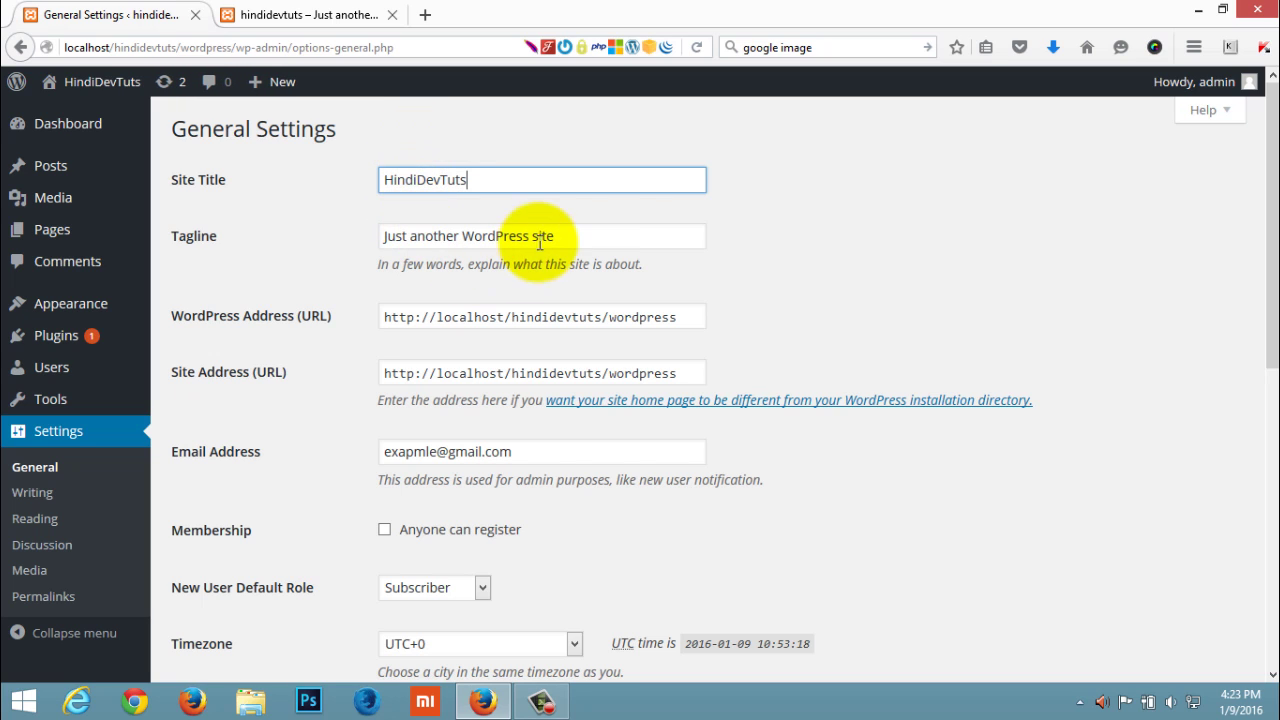
Set the site's tagline to "official blog site of HDT" and save the general settings
left_click_drag(586, 232, 349, 235)
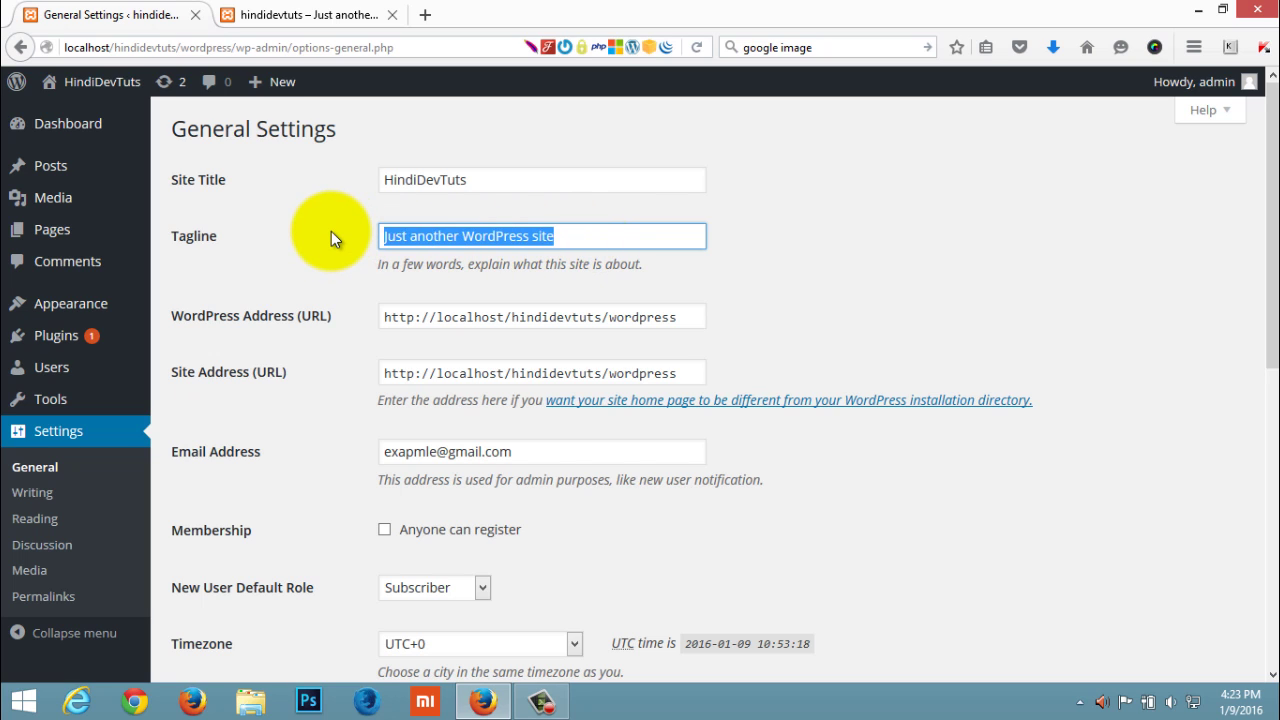
type("offi")
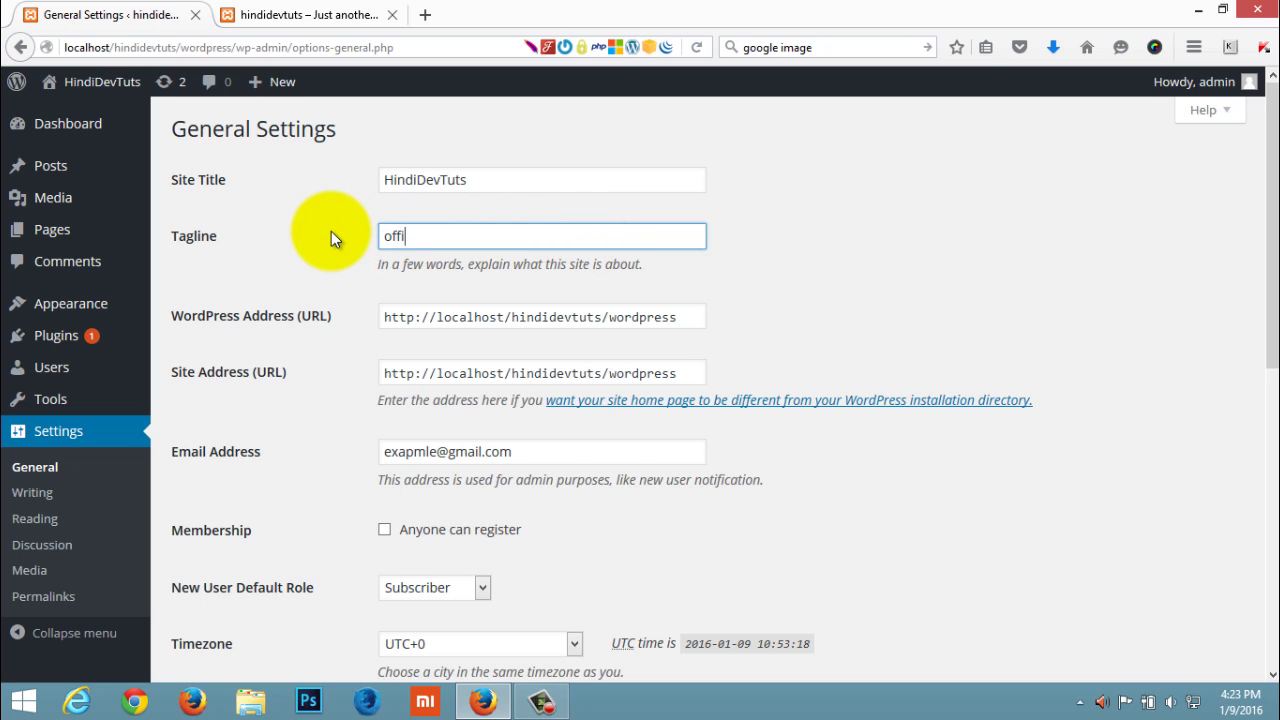
type("cial blog site of HDT")
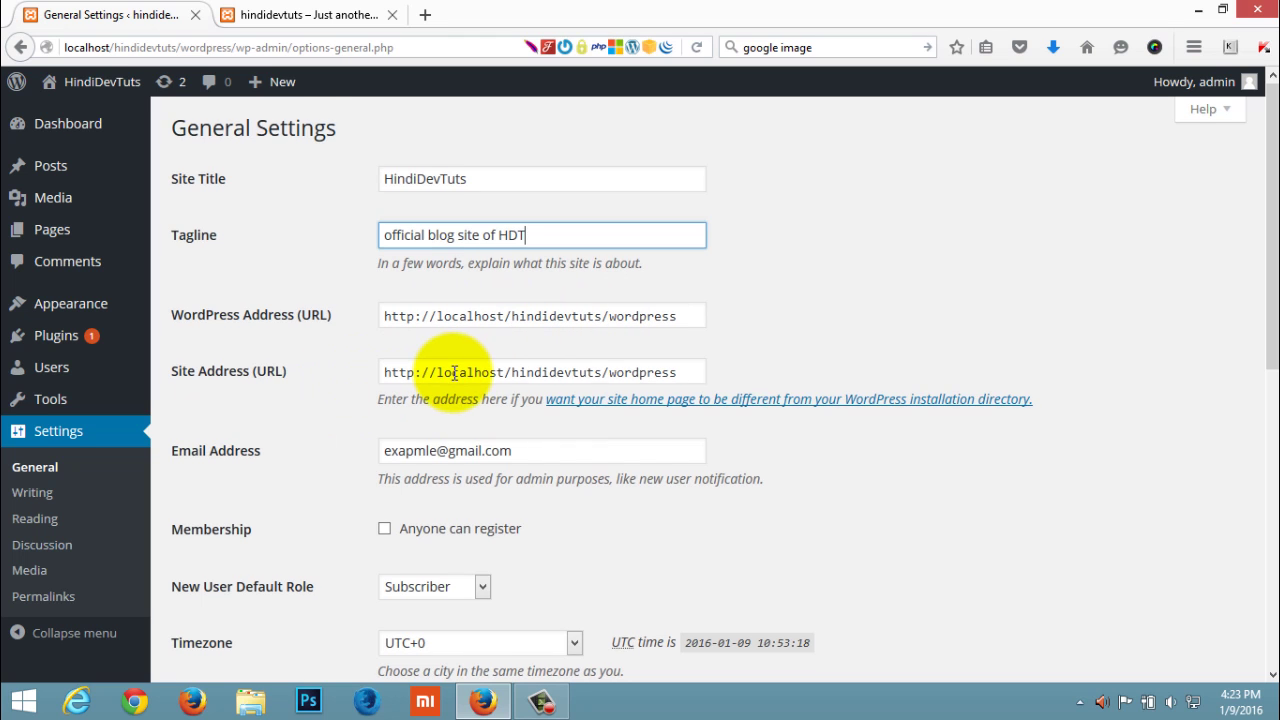
scroll(457, 366, "down", 4)
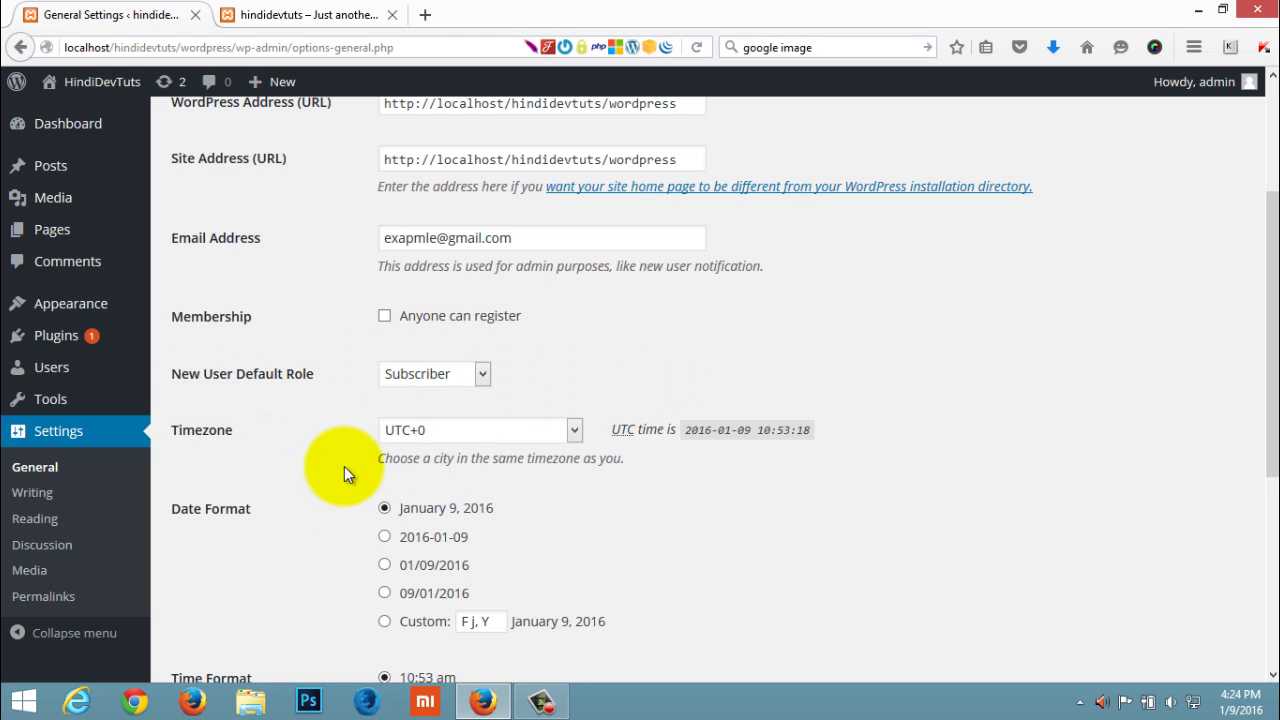
scroll(343, 466, "down", 1)
scroll(343, 466, "down", 2)
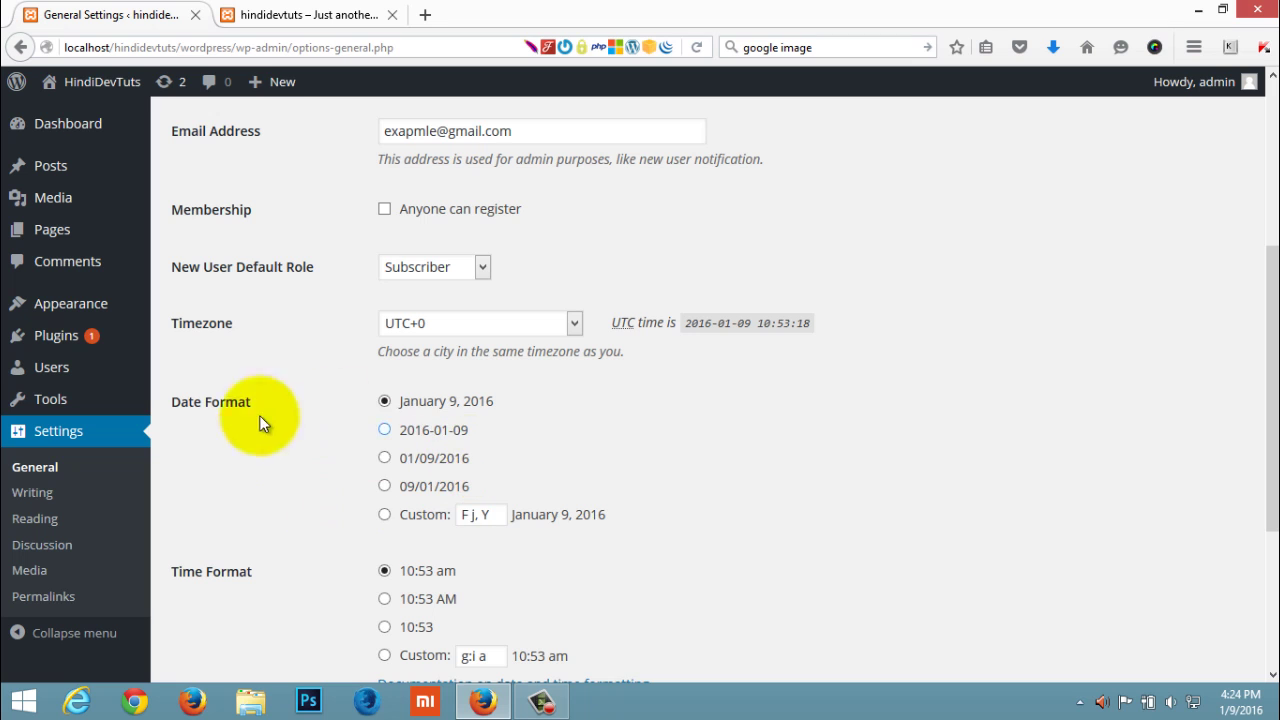
scroll(373, 476, "down", 5)
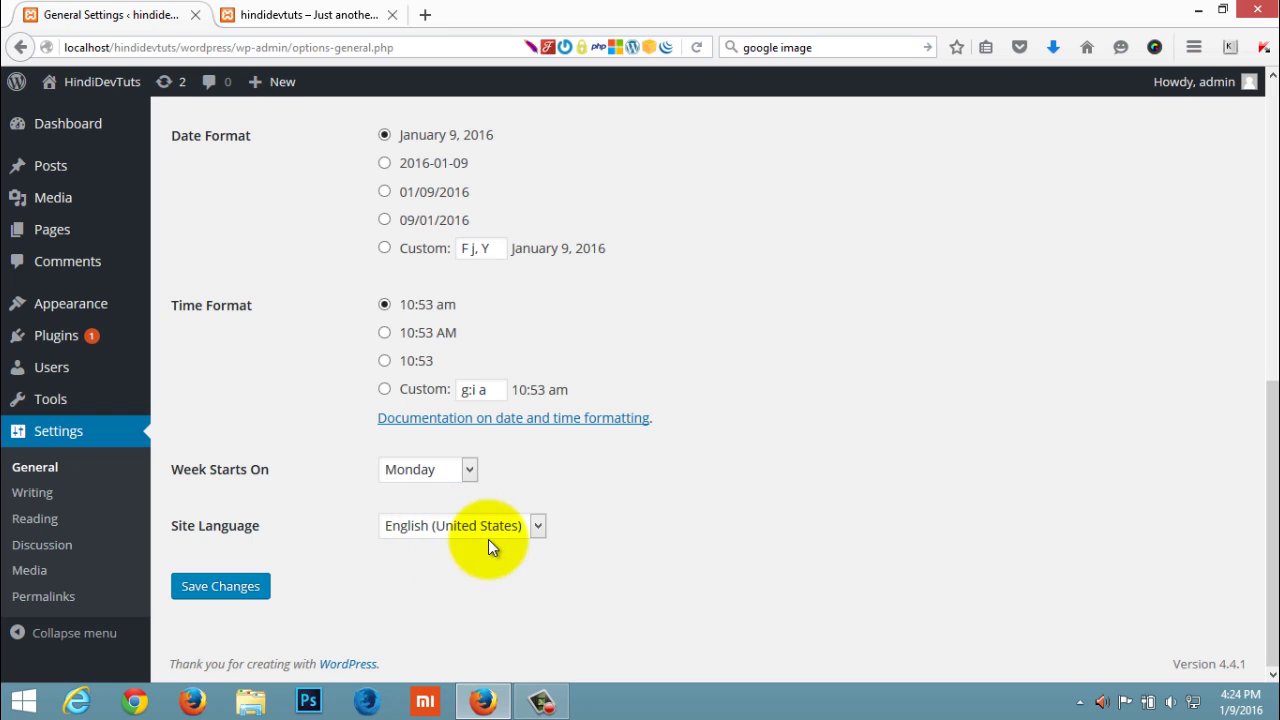
left_click(237, 590)
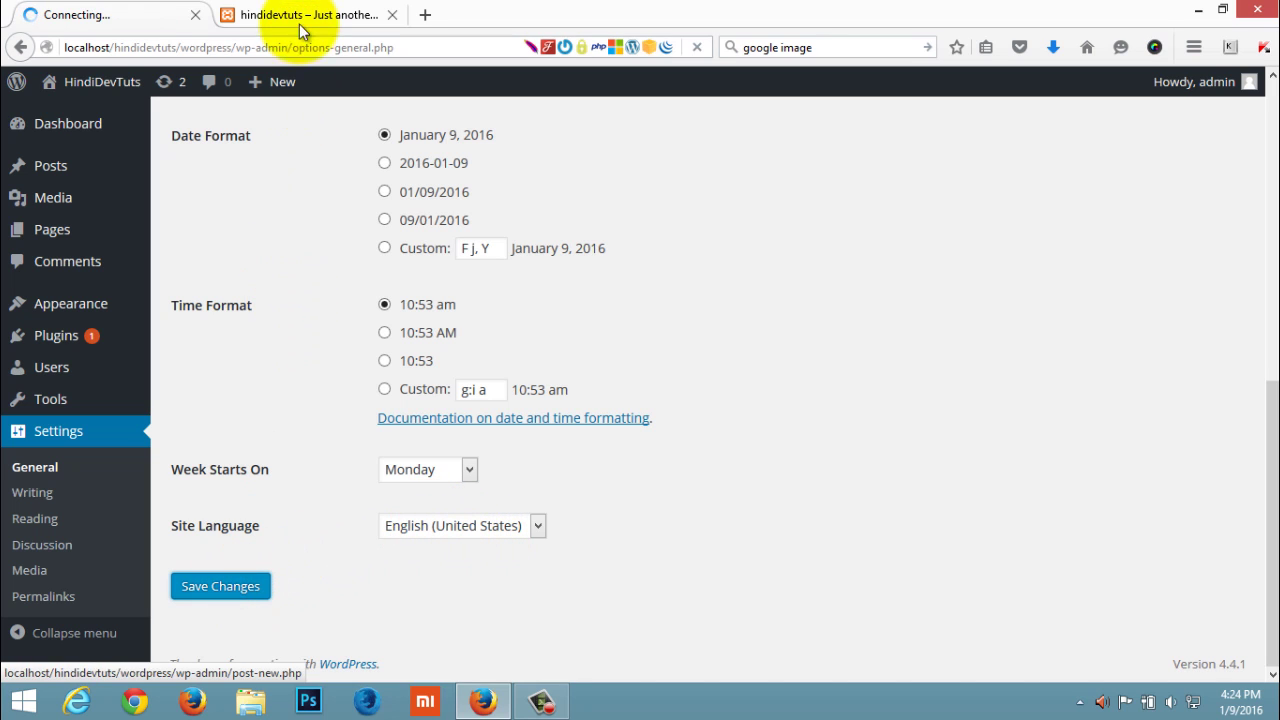
left_click(335, 16)
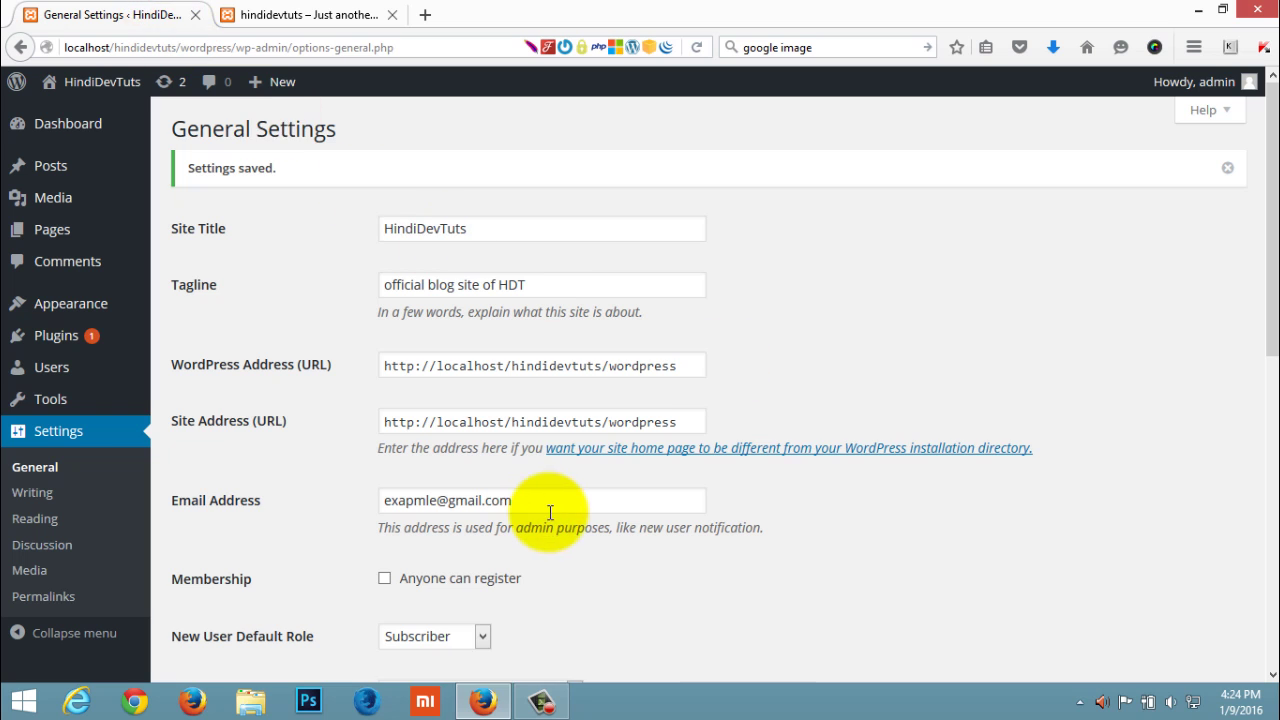
scroll(548, 515, "down", 10)
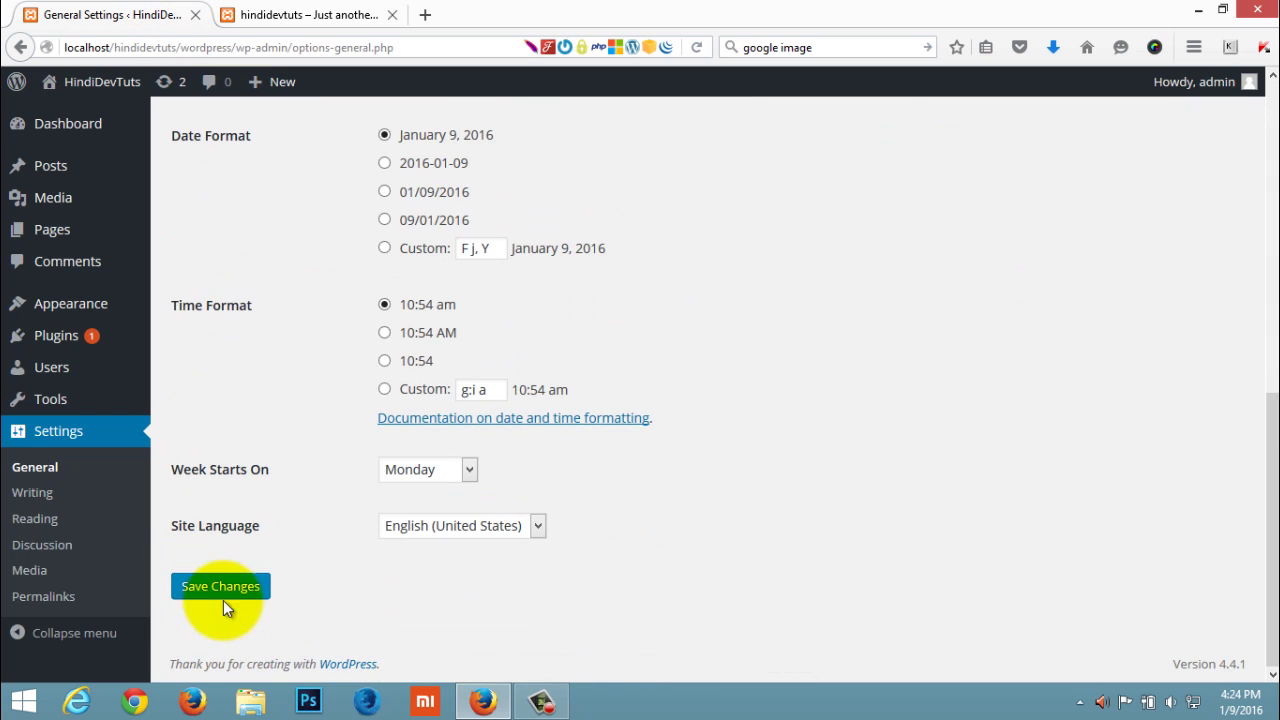
left_click(223, 600)
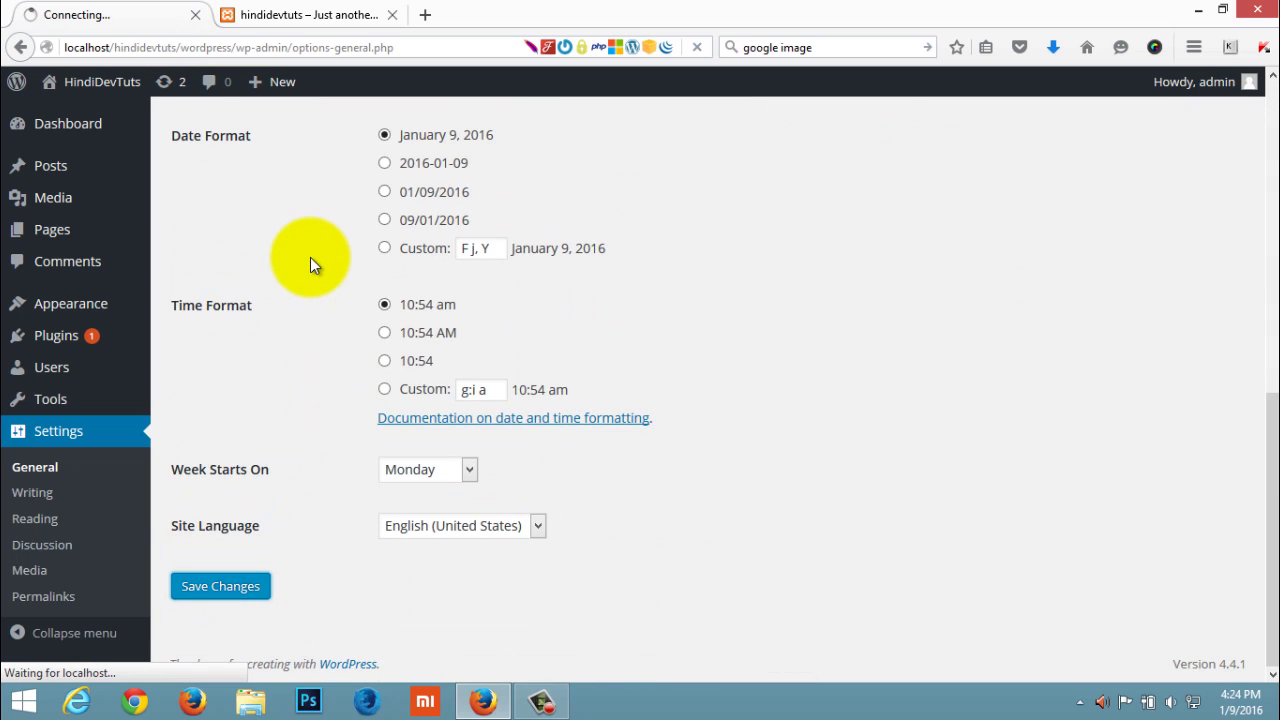
Reload the site's front page to check its title and tagline, and highlight the "NEWS CATEGORY" sidebar heading
left_click(305, 10)
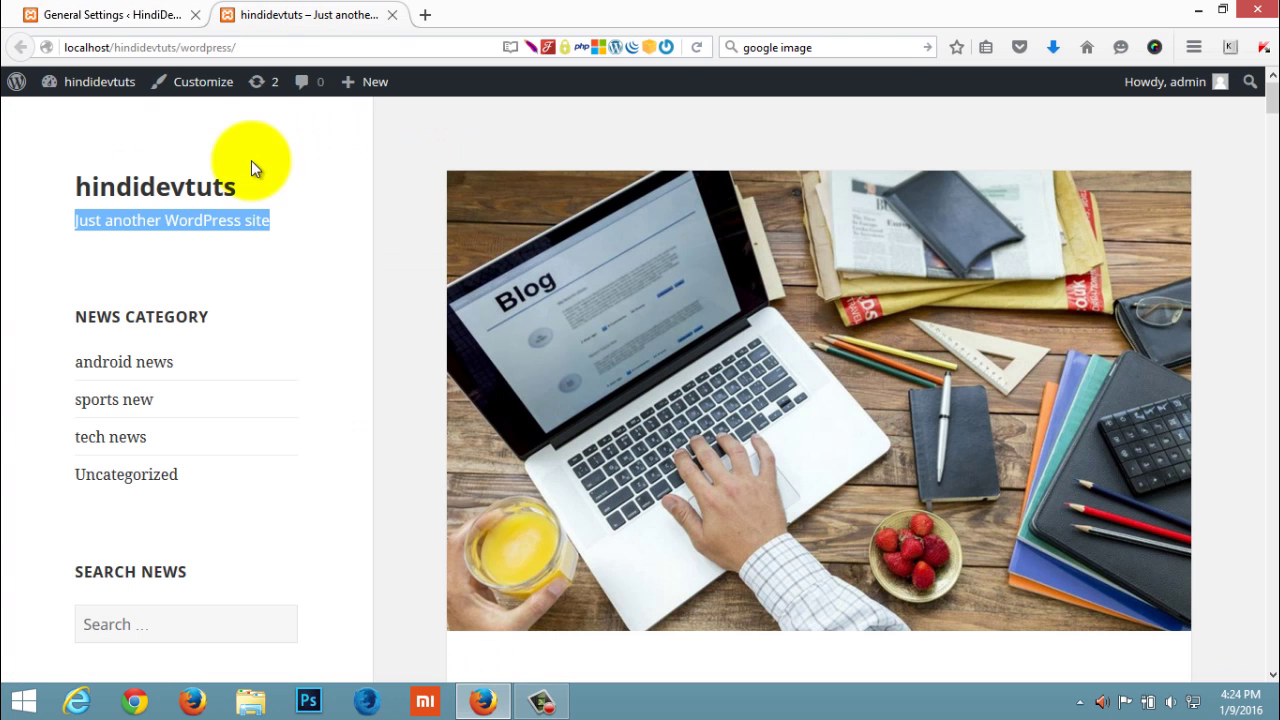
left_click(697, 45)
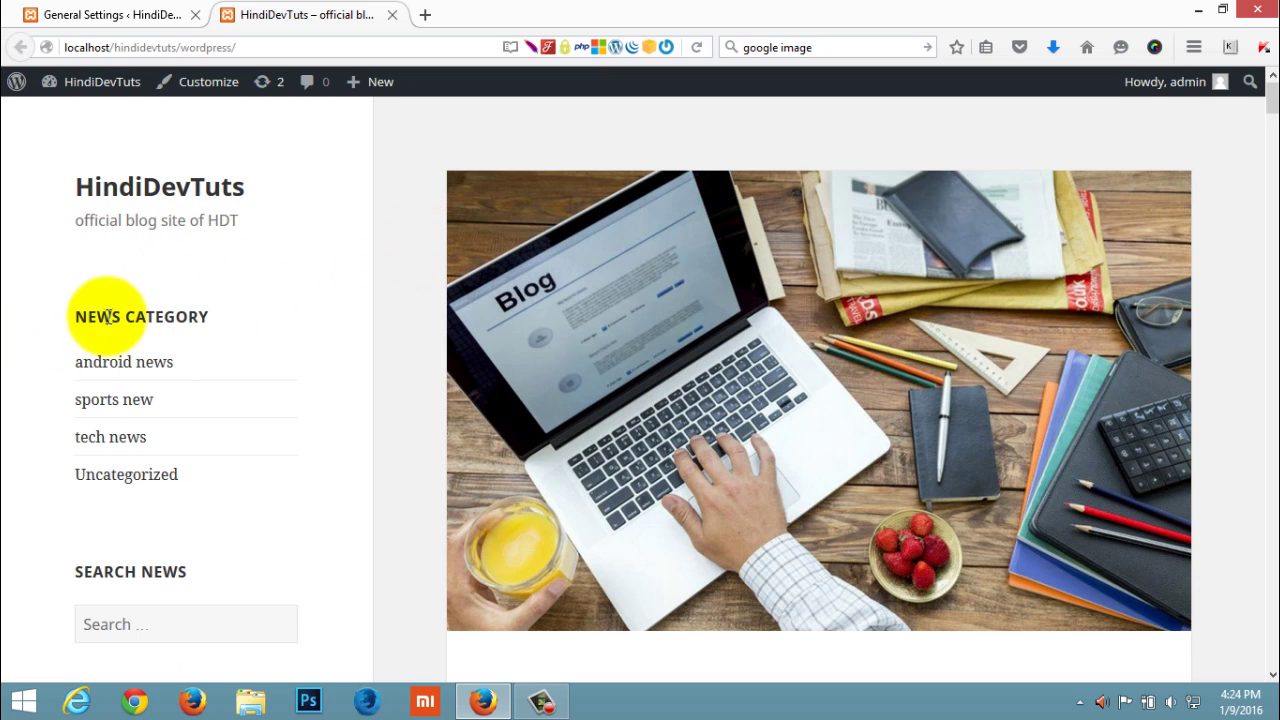
left_click_drag(73, 316, 213, 321)
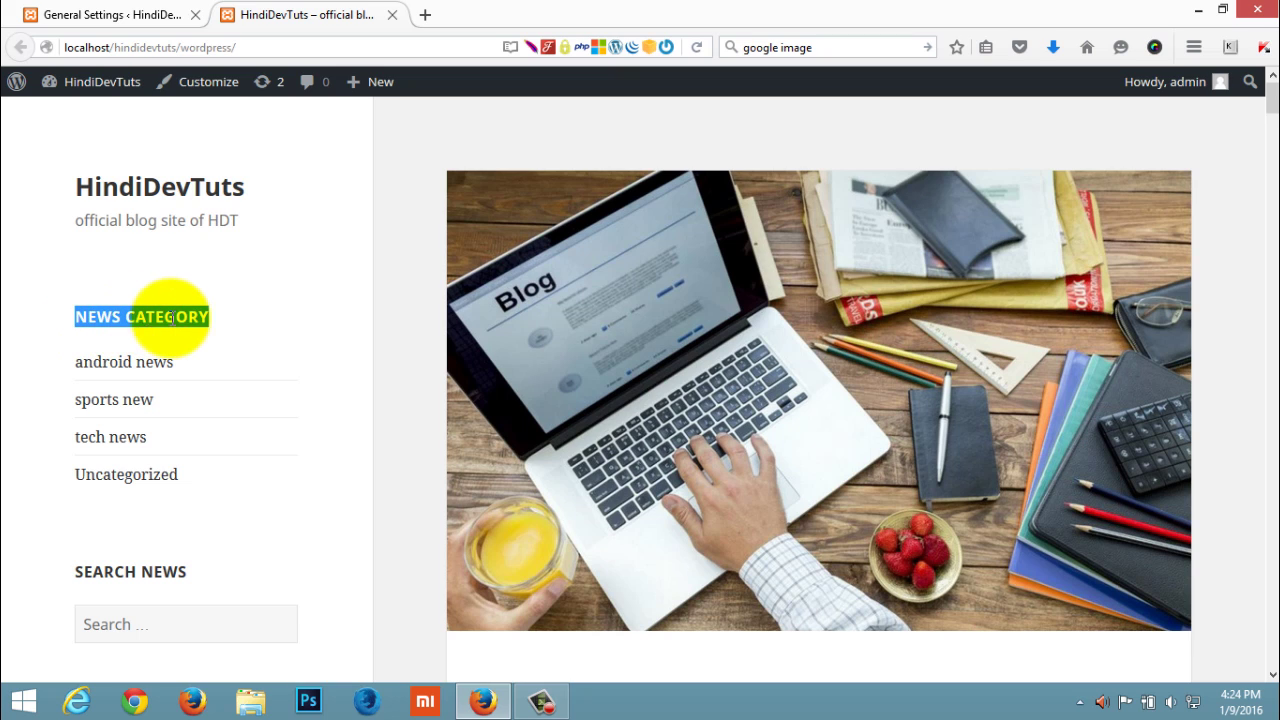
left_click(222, 316)
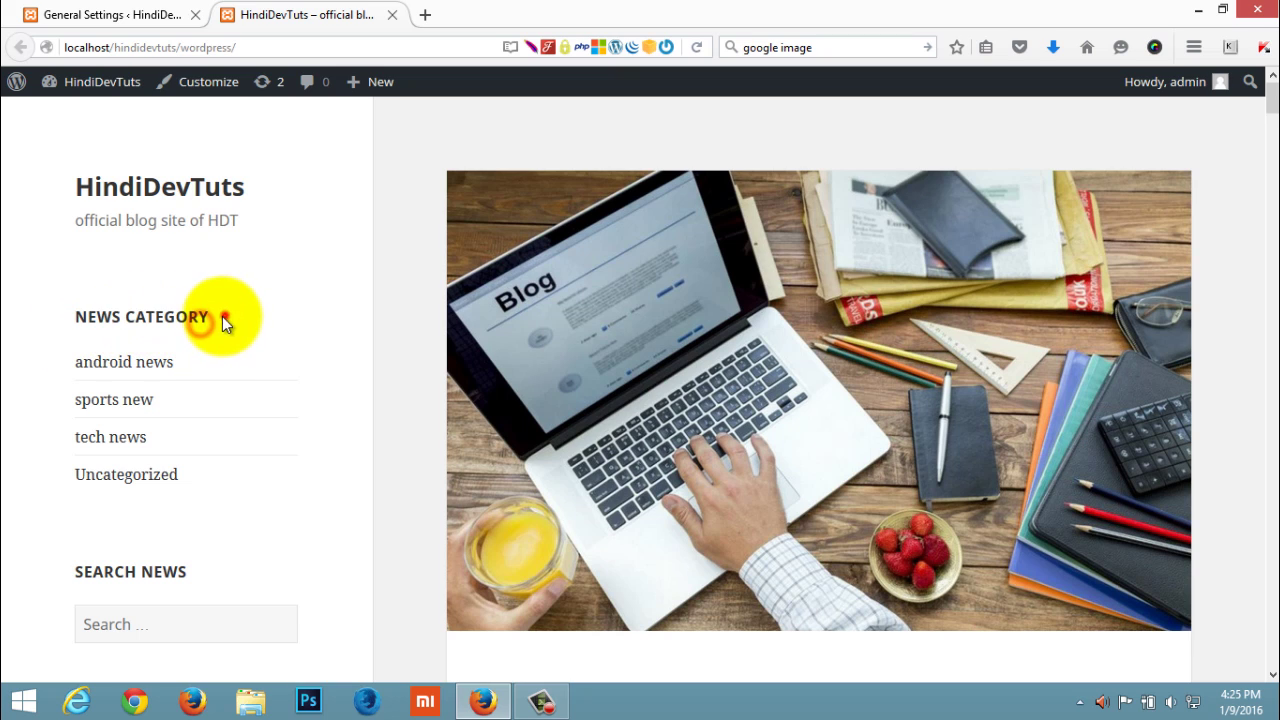
left_click_drag(222, 316, 71, 314)
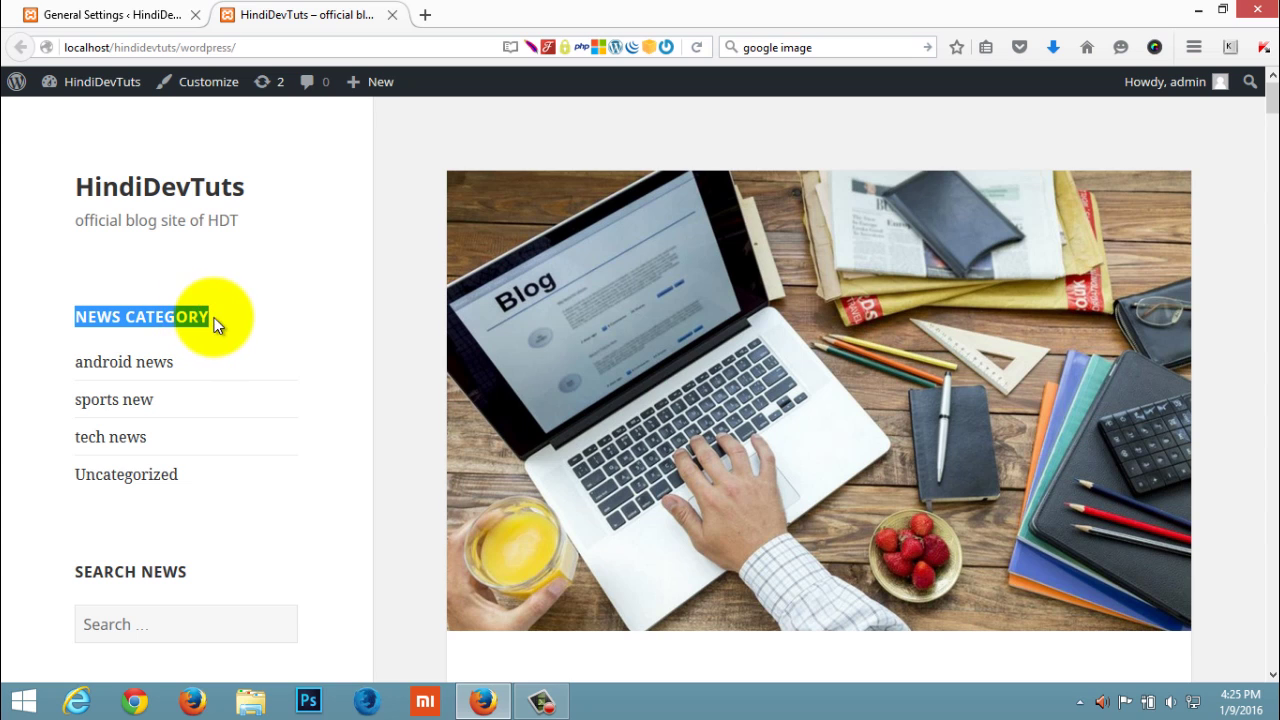
Open the admin list of post categories, view the edit form of "android news", and return to the list without editing
left_click(125, 14)
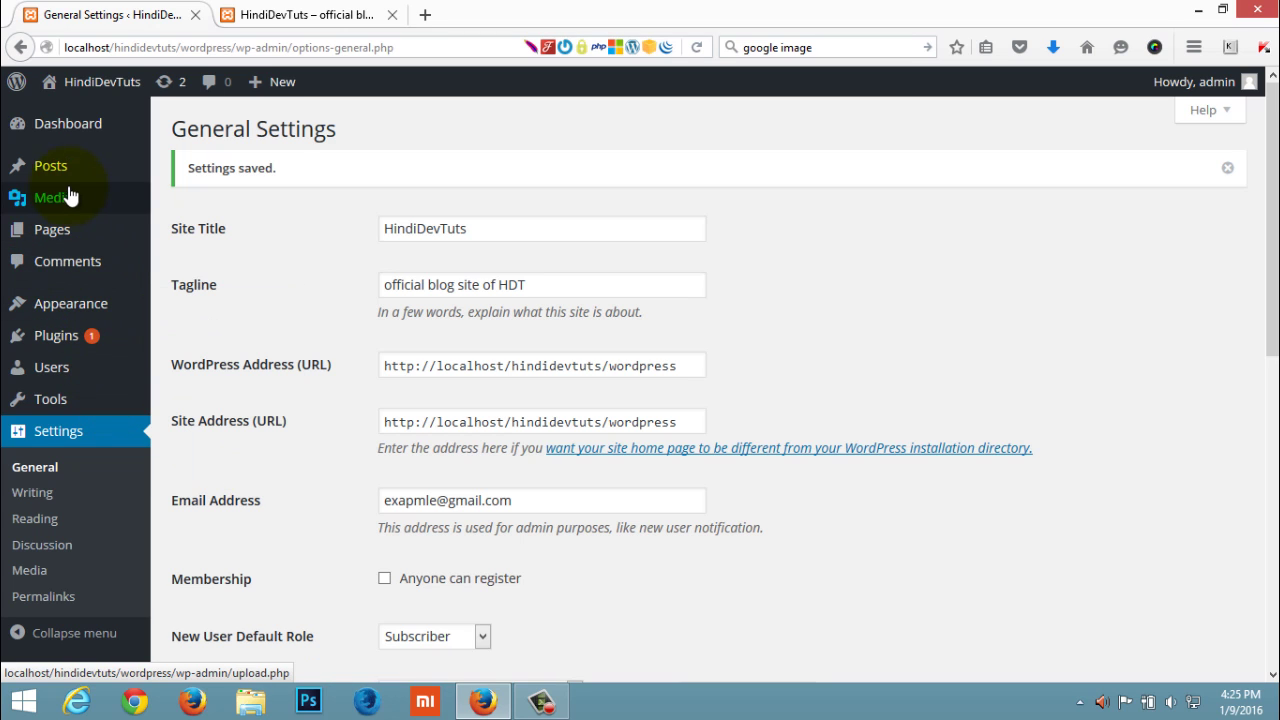
mouse_move(58, 172)
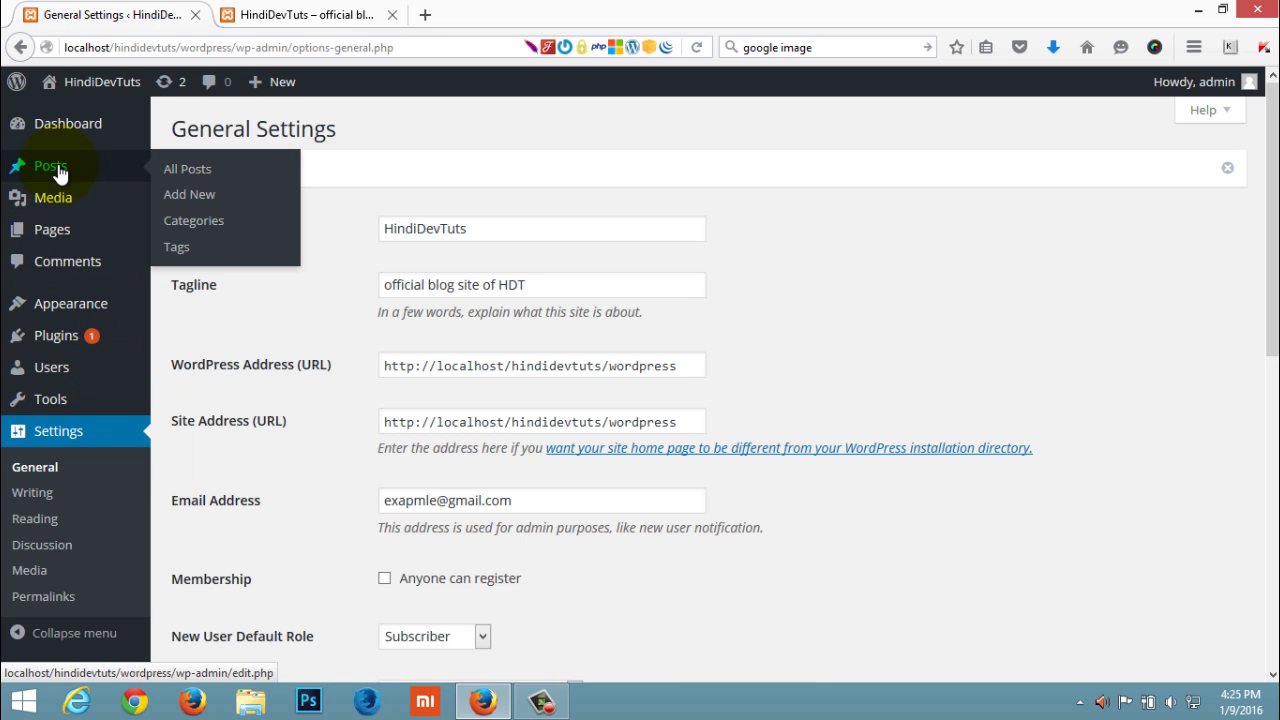
left_click(194, 226)
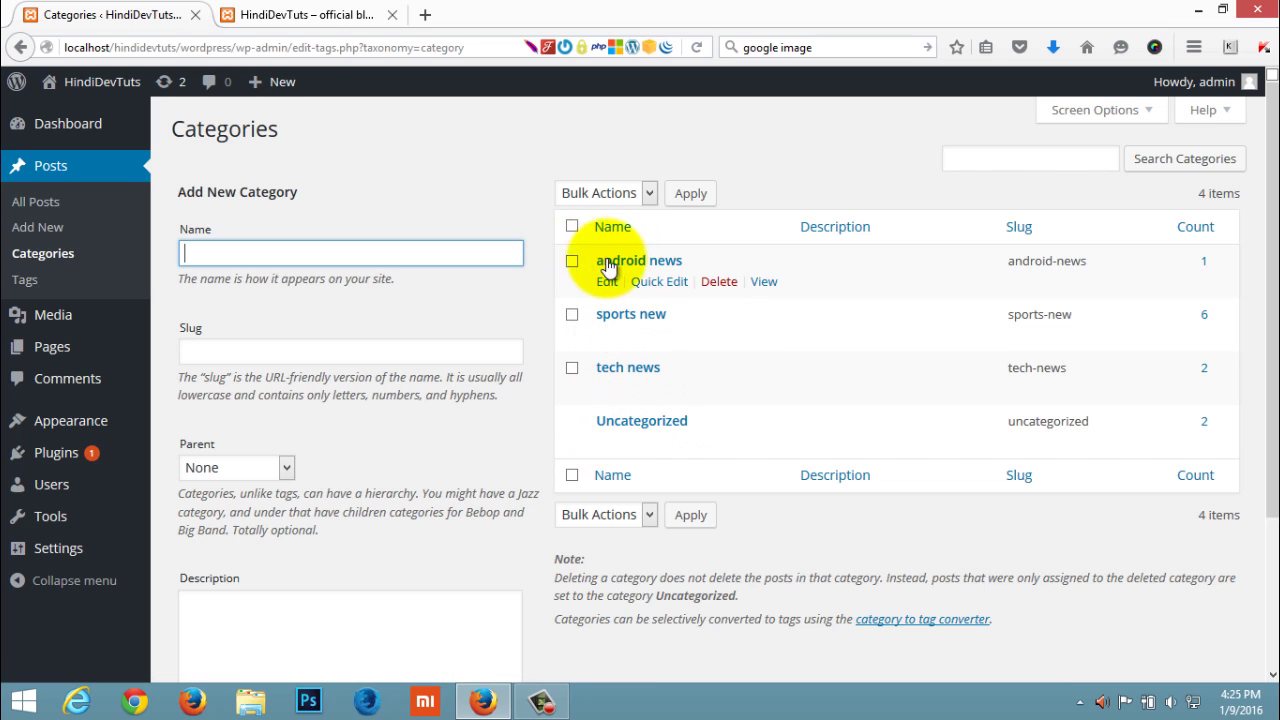
left_click(607, 282)
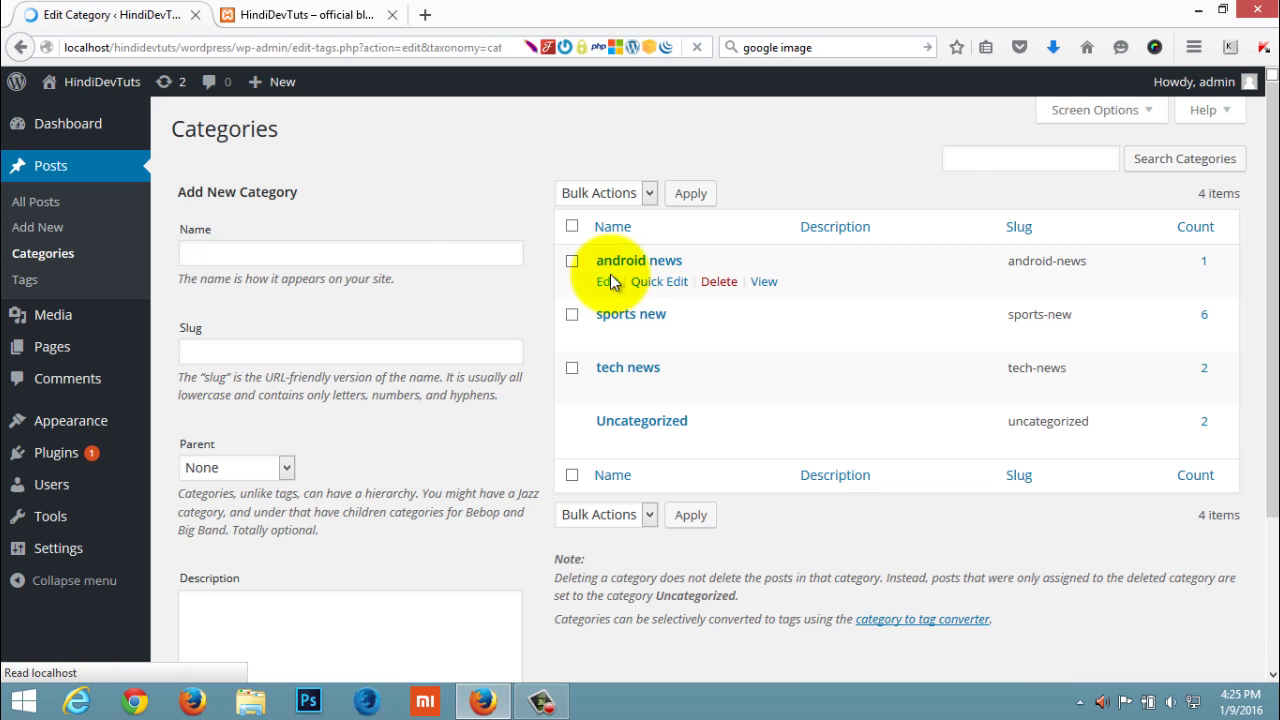
left_click_drag(493, 179, 349, 171)
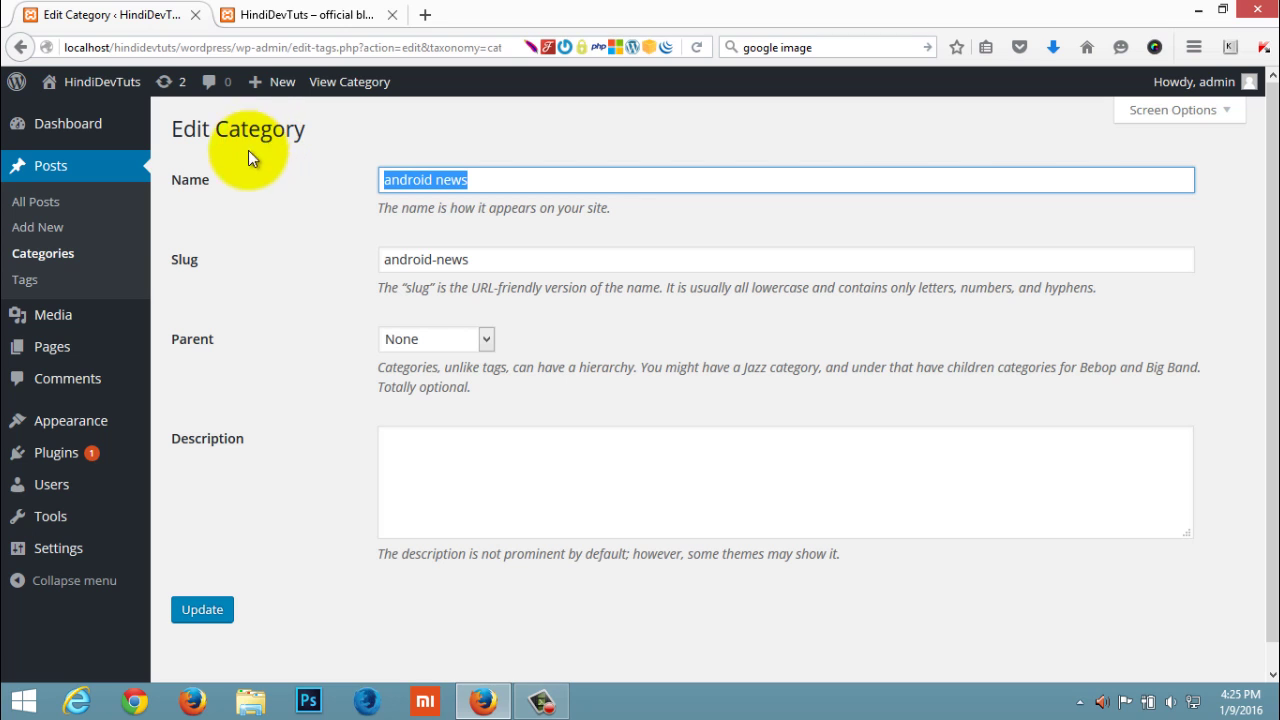
left_click(56, 264)
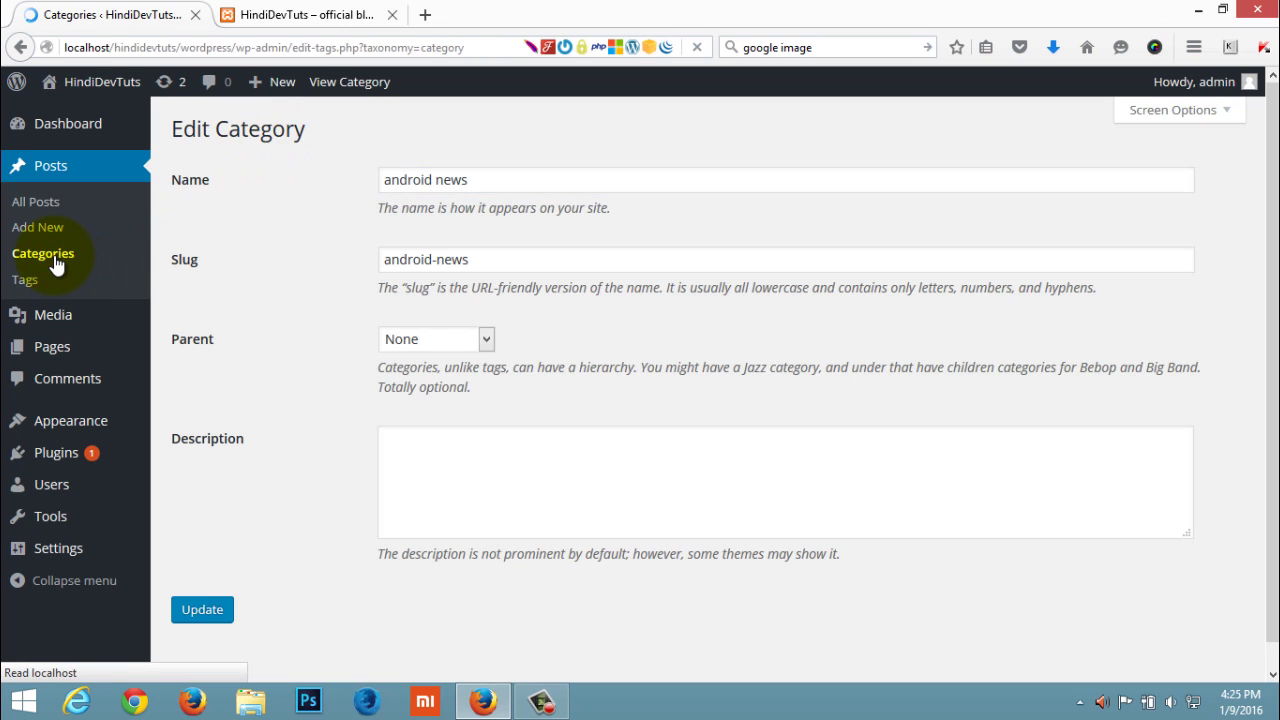
left_click(229, 253)
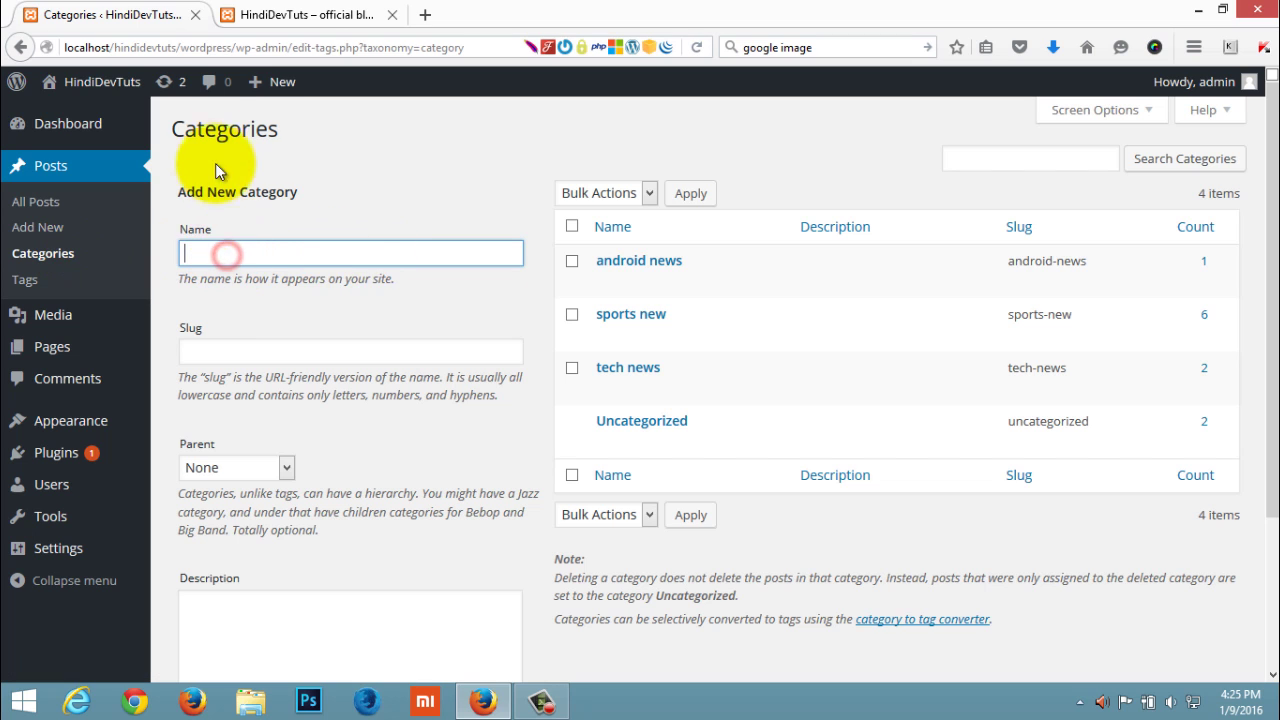
left_click(299, 204)
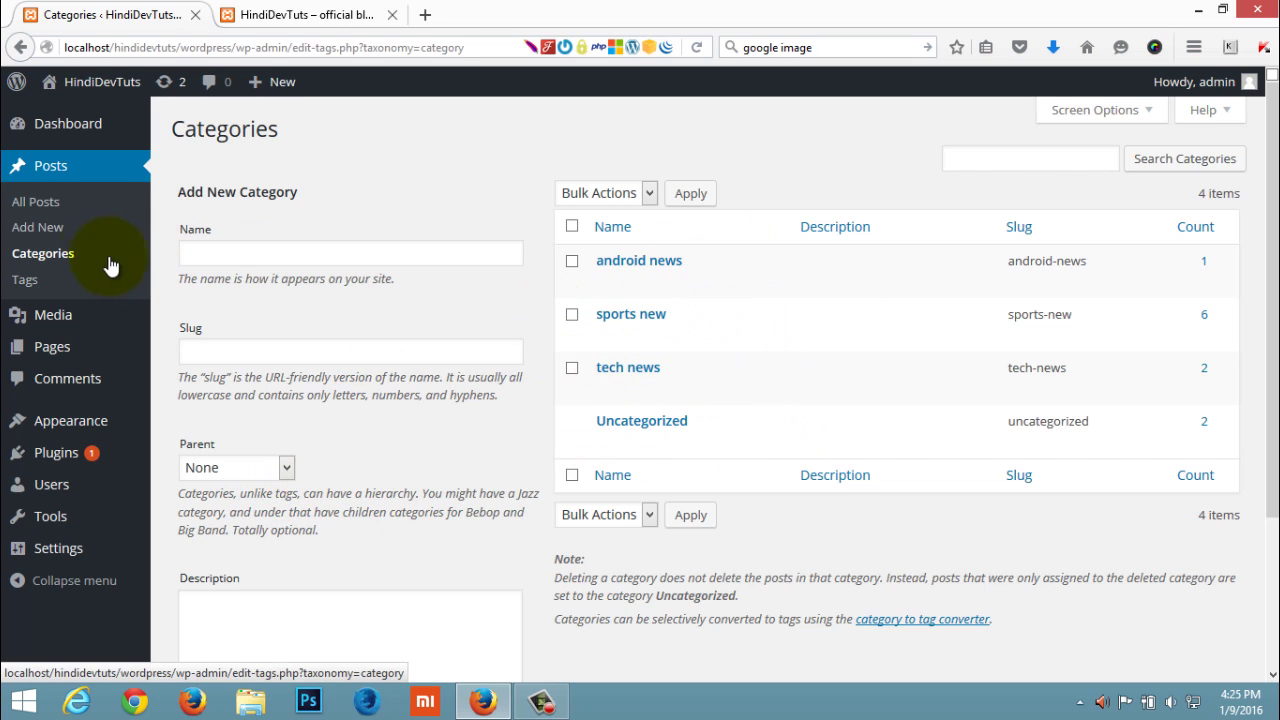
Check the "NEWS CATEGORY" sidebar heading on the site's front page again and return to the admin
left_click(270, 15)
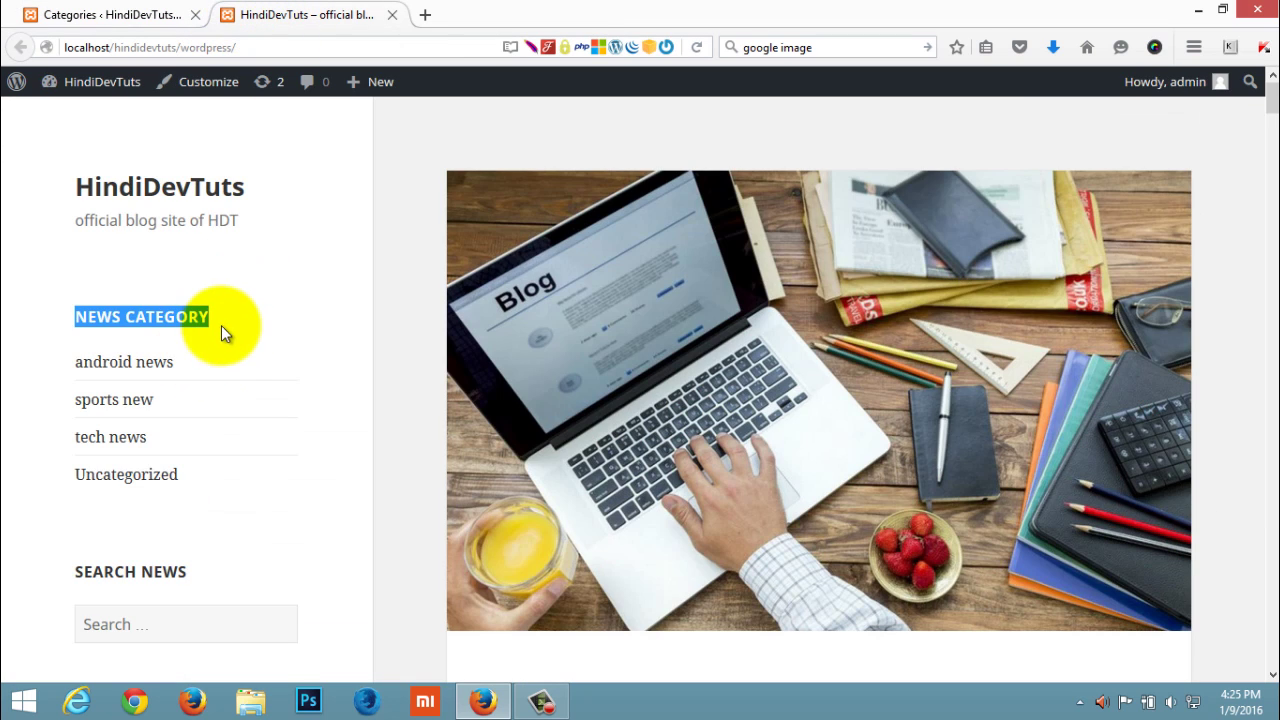
left_click_drag(214, 320, 72, 321)
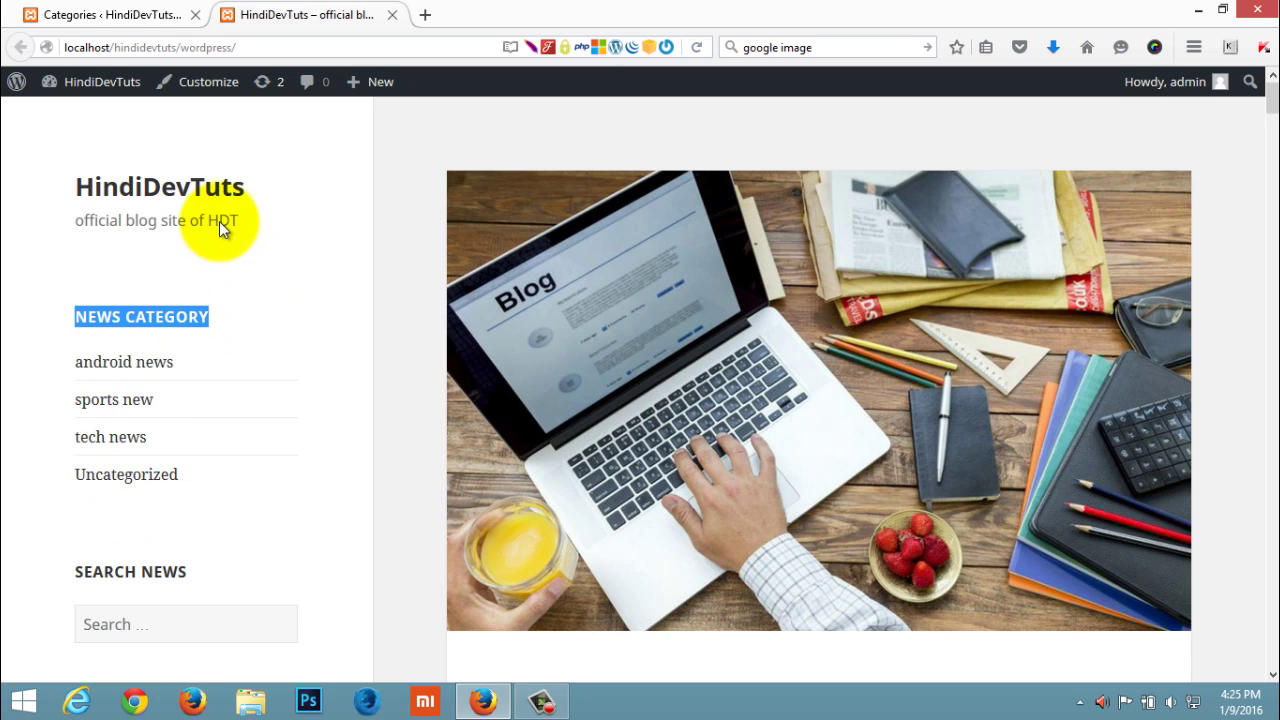
left_click(148, 12)
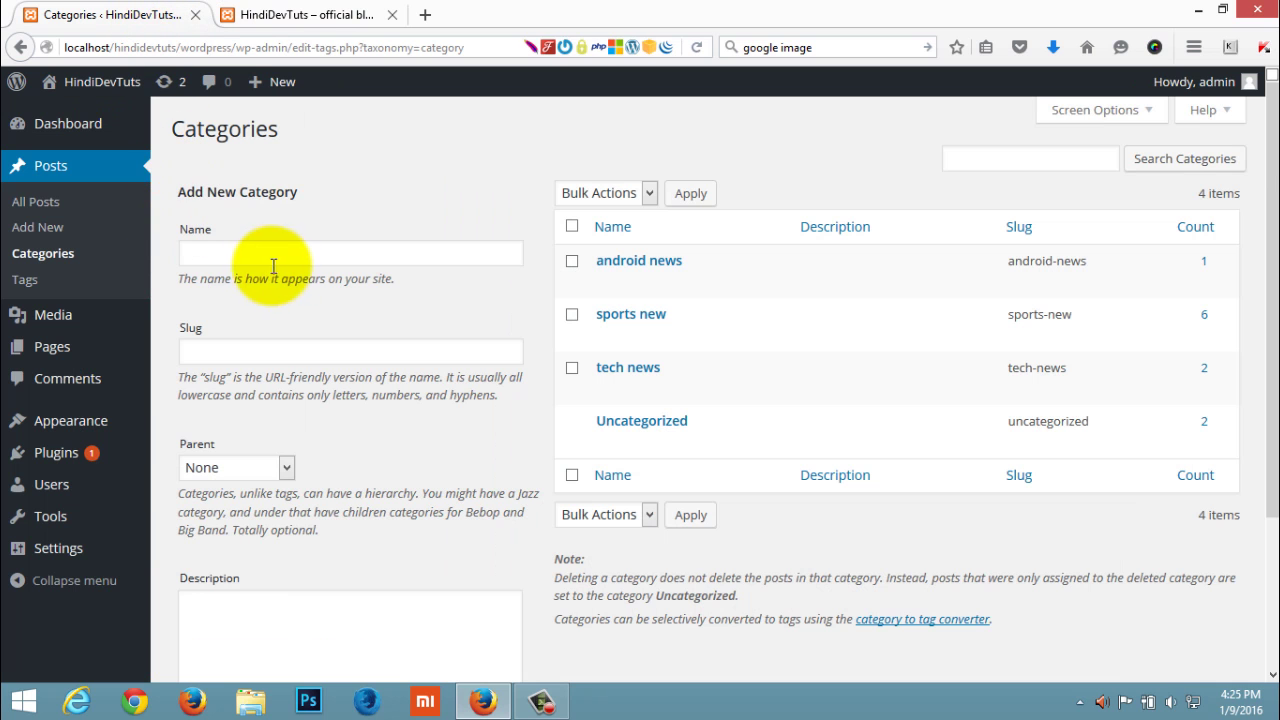
Open the admin's widget management page and expand the Categories widget placed in the sidebar's widget area
mouse_move(73, 430)
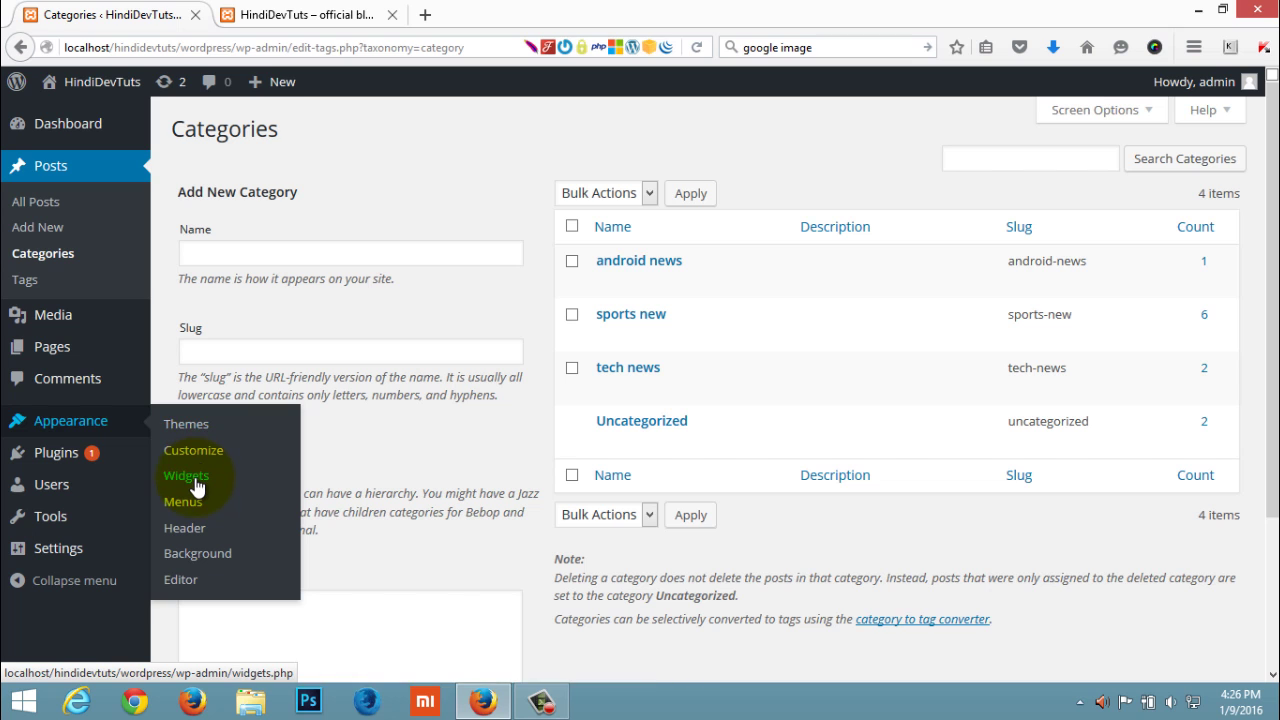
left_click(197, 482)
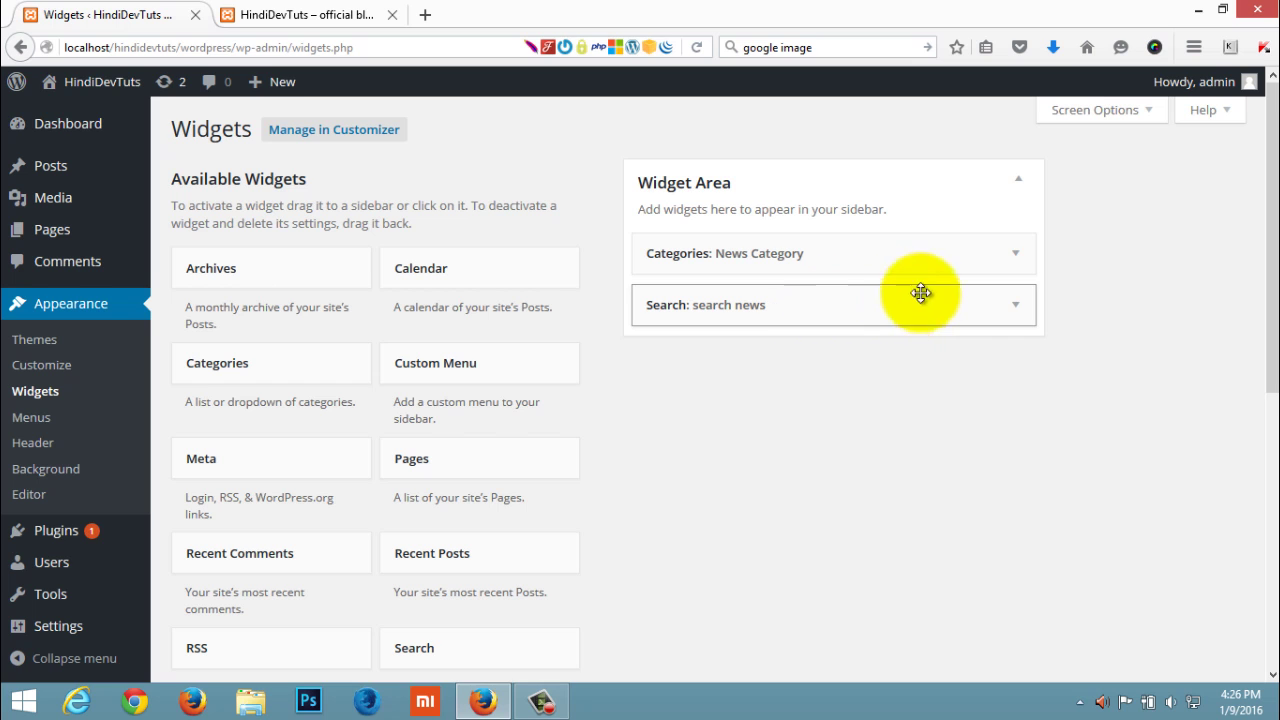
left_click(1016, 256)
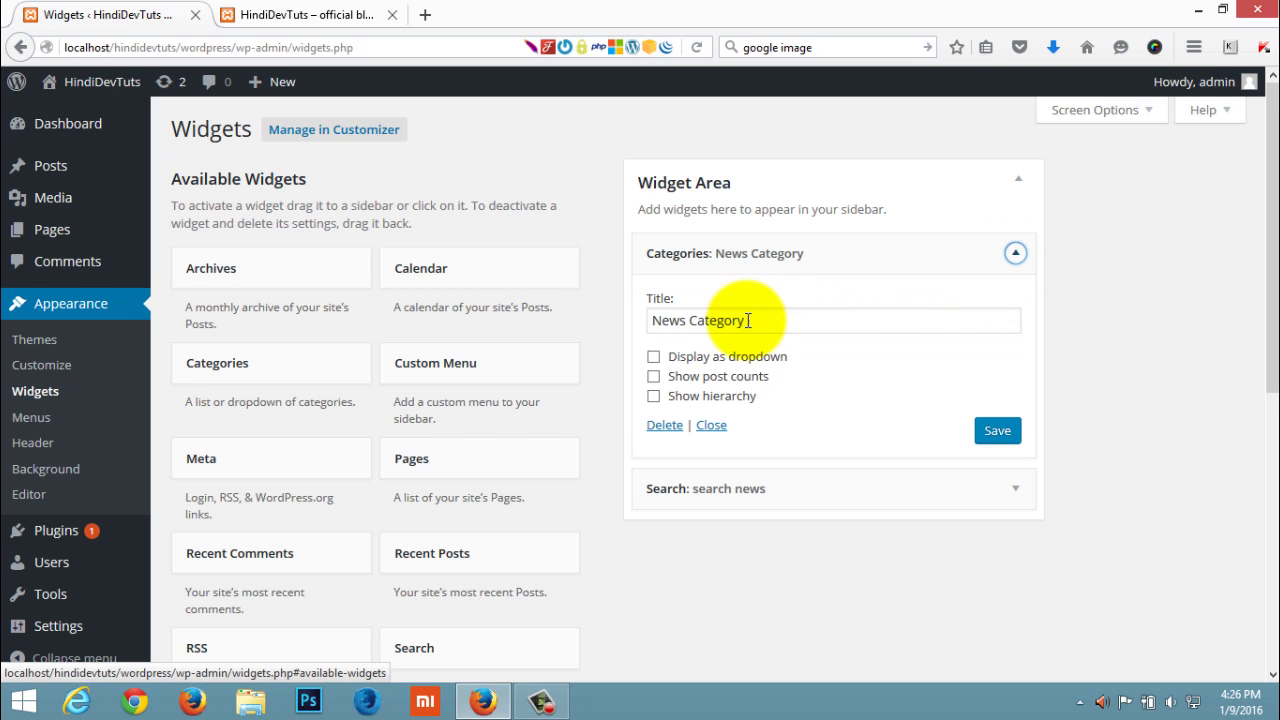
Set the Categories widget's title to "Tuts Category" and save the widget
left_click(757, 321)
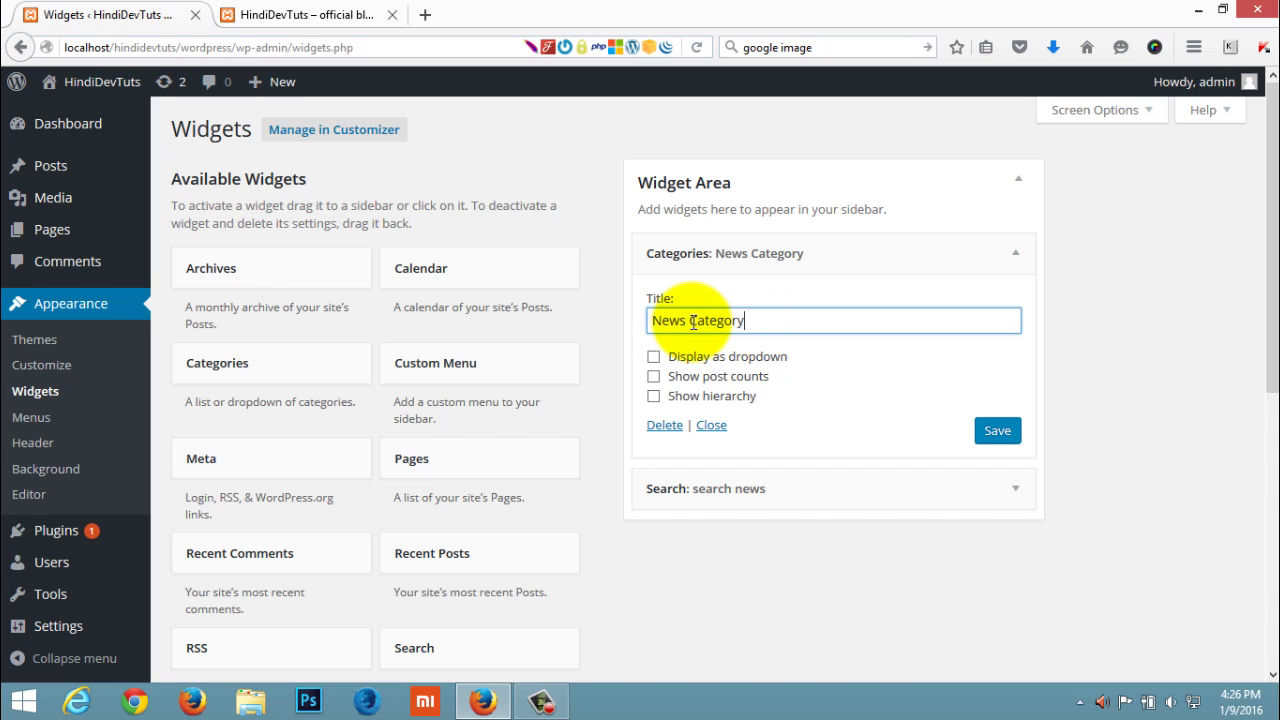
left_click_drag(689, 321, 640, 317)
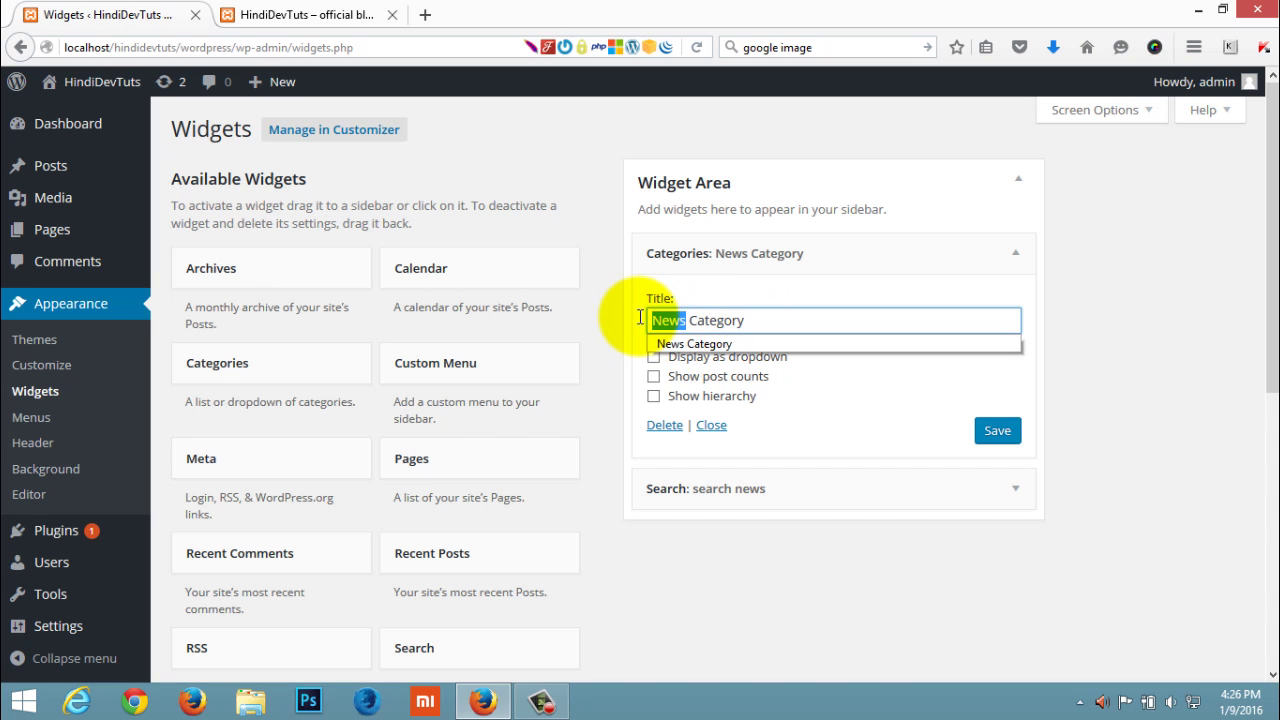
type("Tuto")
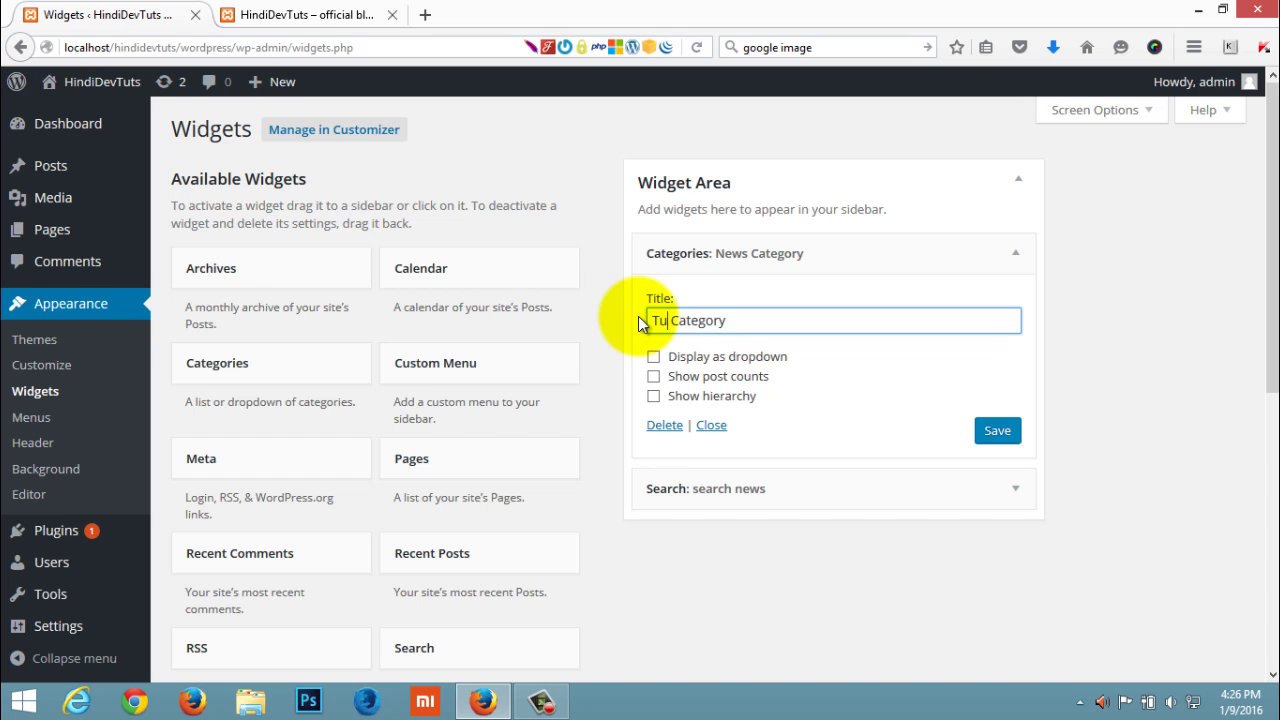
type("rials")
key("BackSpace")
key("BackSpace")
key("BackSpace")
key("BackSpace")
key("BackSpace")
key("BackSpace")
key("BackSpace")
type("ts")
left_click(995, 430)
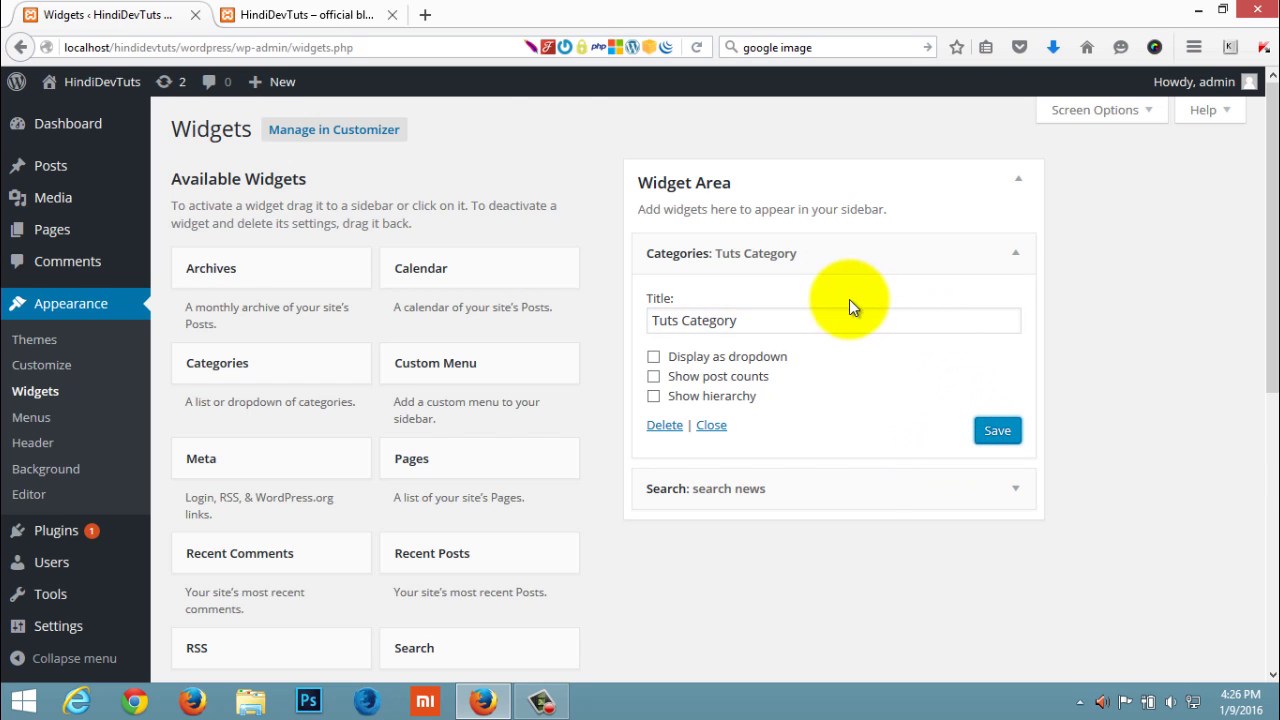
Reload the site's front page and check the category heading in the sidebar
left_click(296, 12)
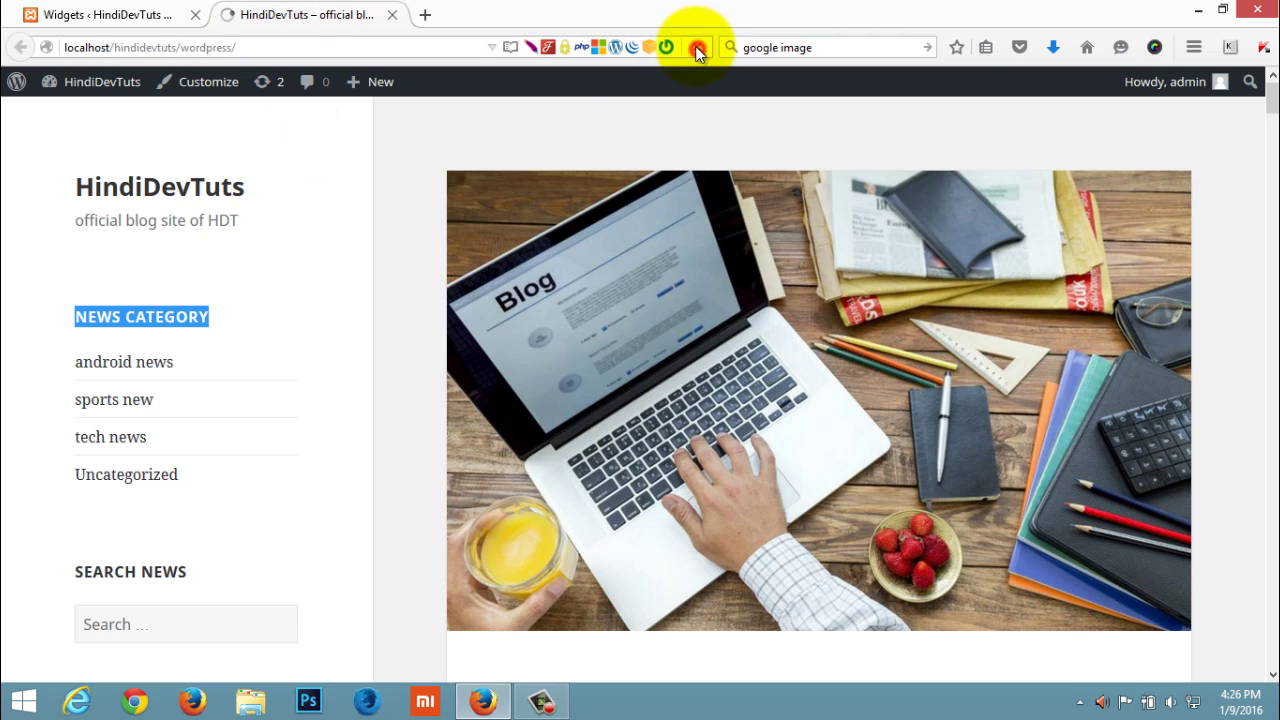
left_click(697, 48)
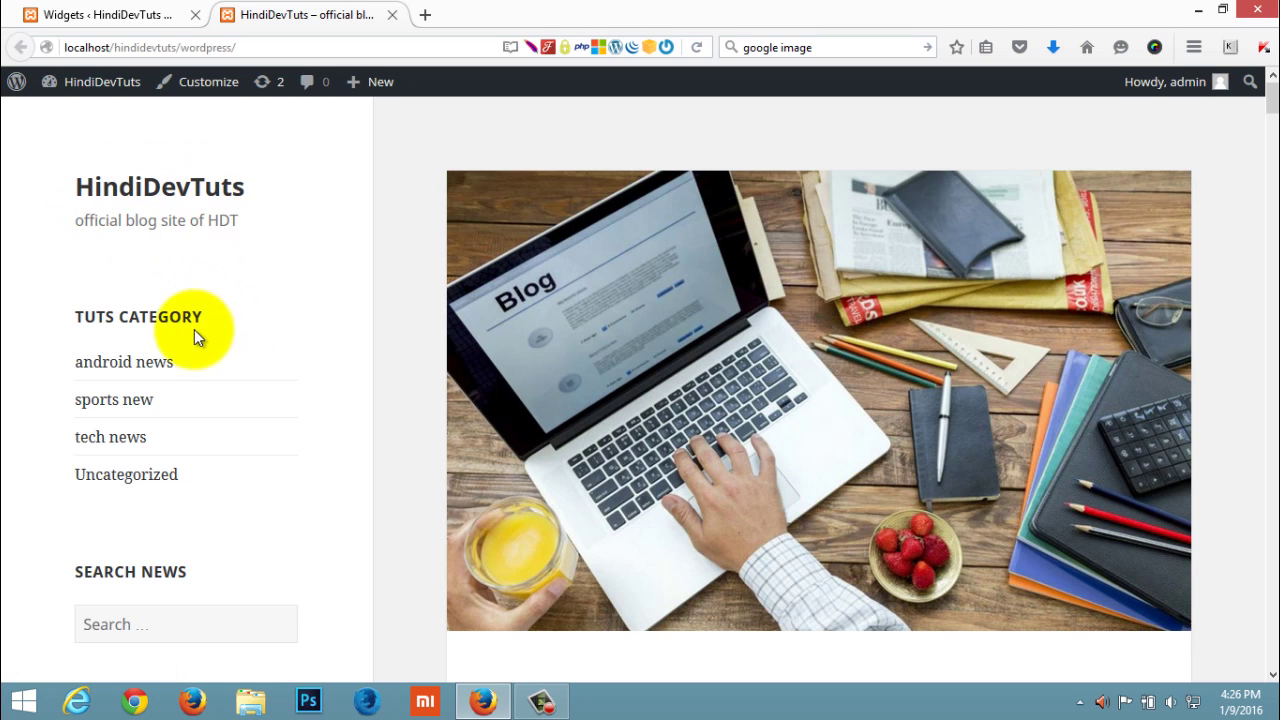
left_click_drag(66, 322, 240, 320)
left_click(265, 343)
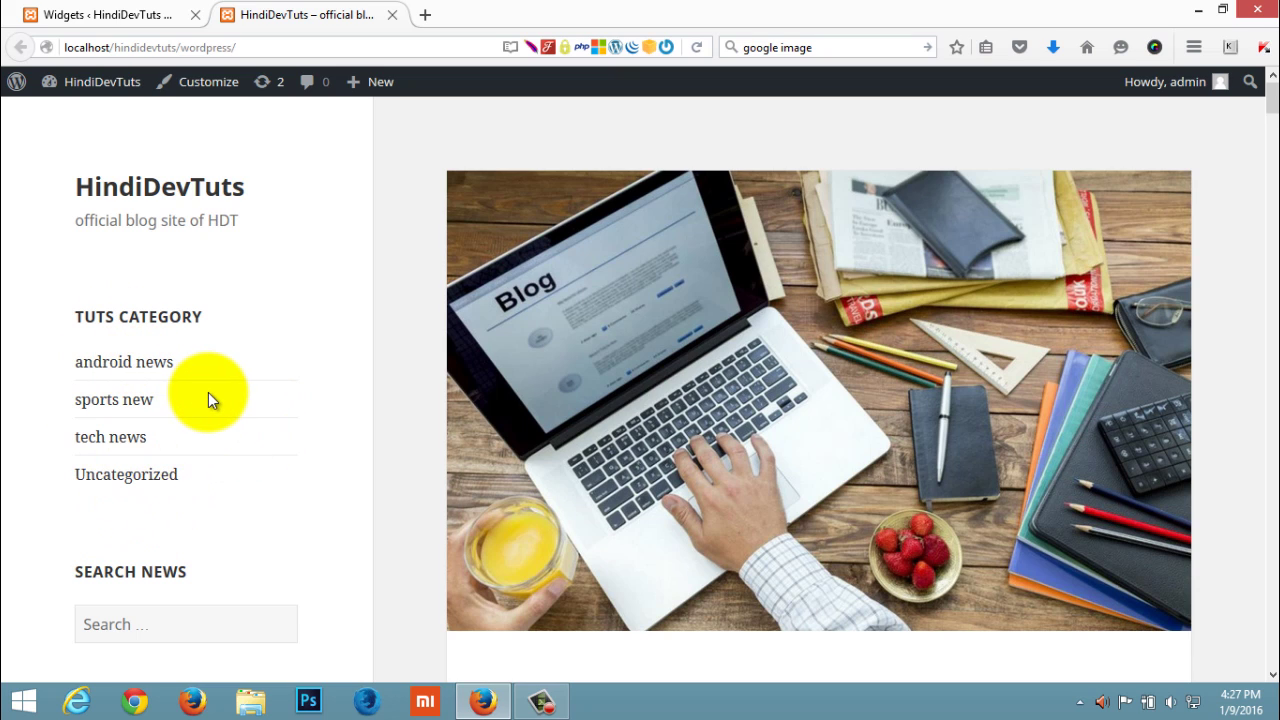
Return to the admin and open the list of post categories
left_click(110, 12)
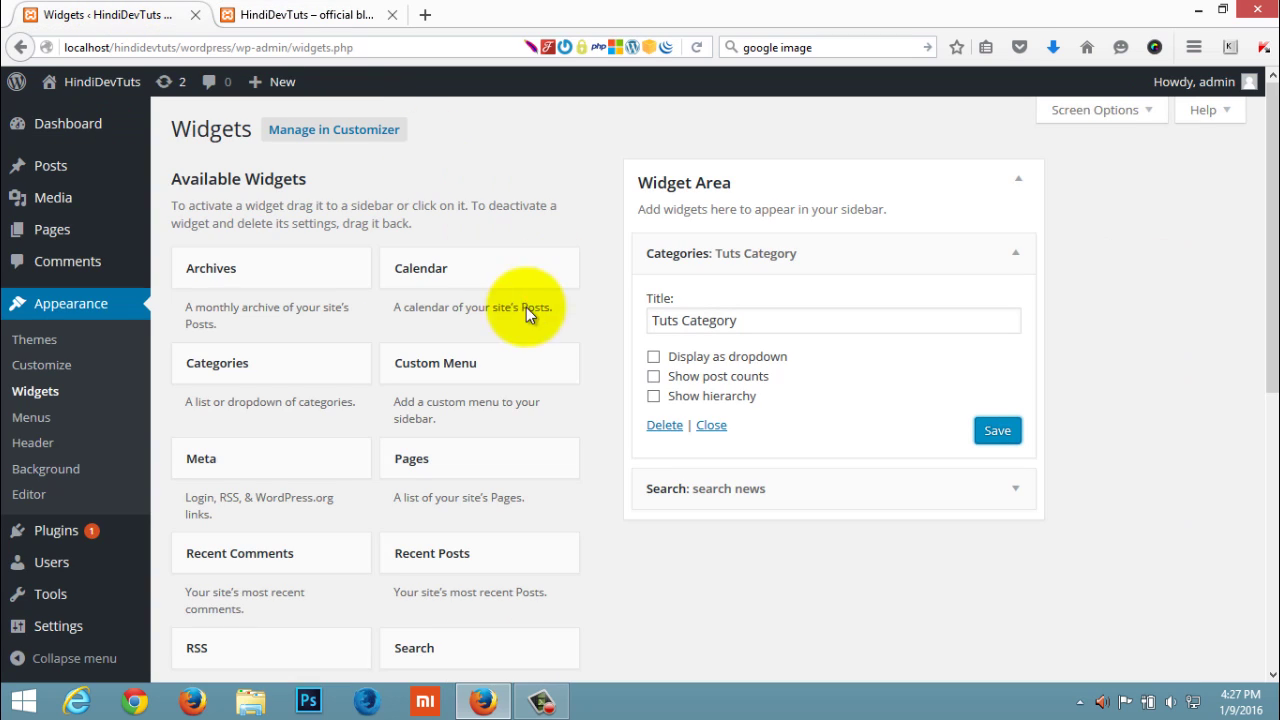
mouse_move(78, 176)
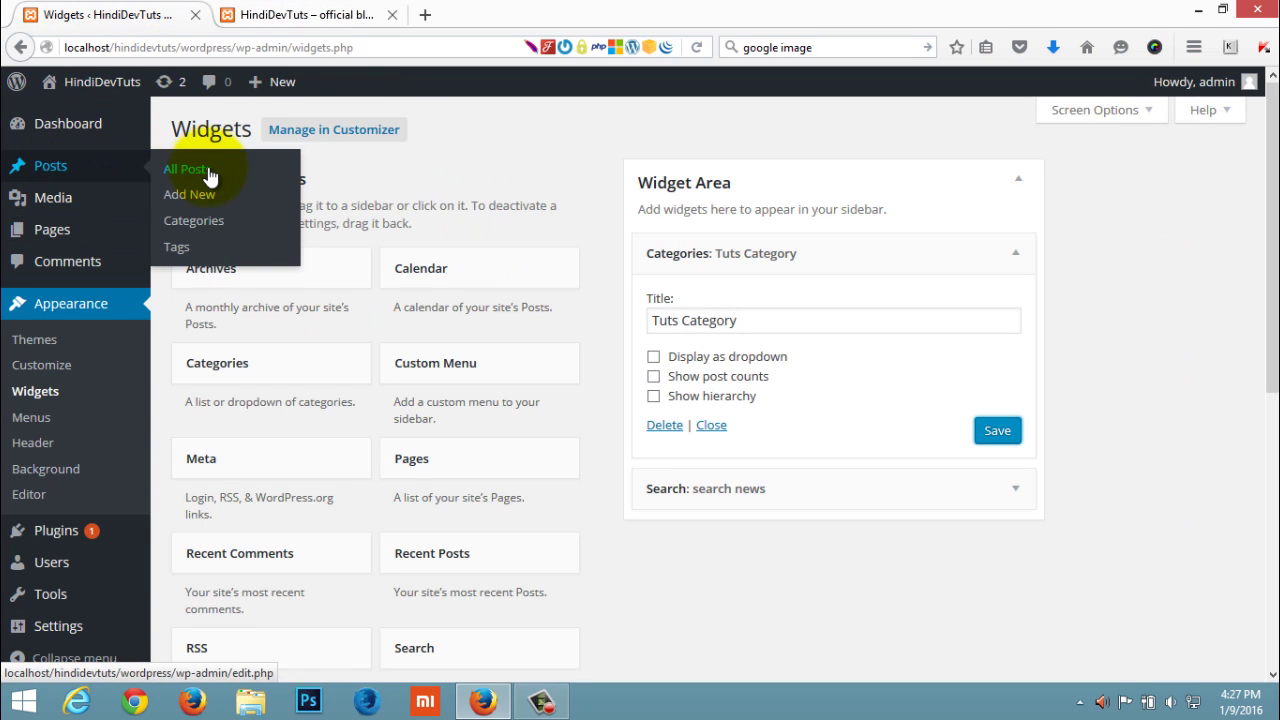
left_click(201, 226)
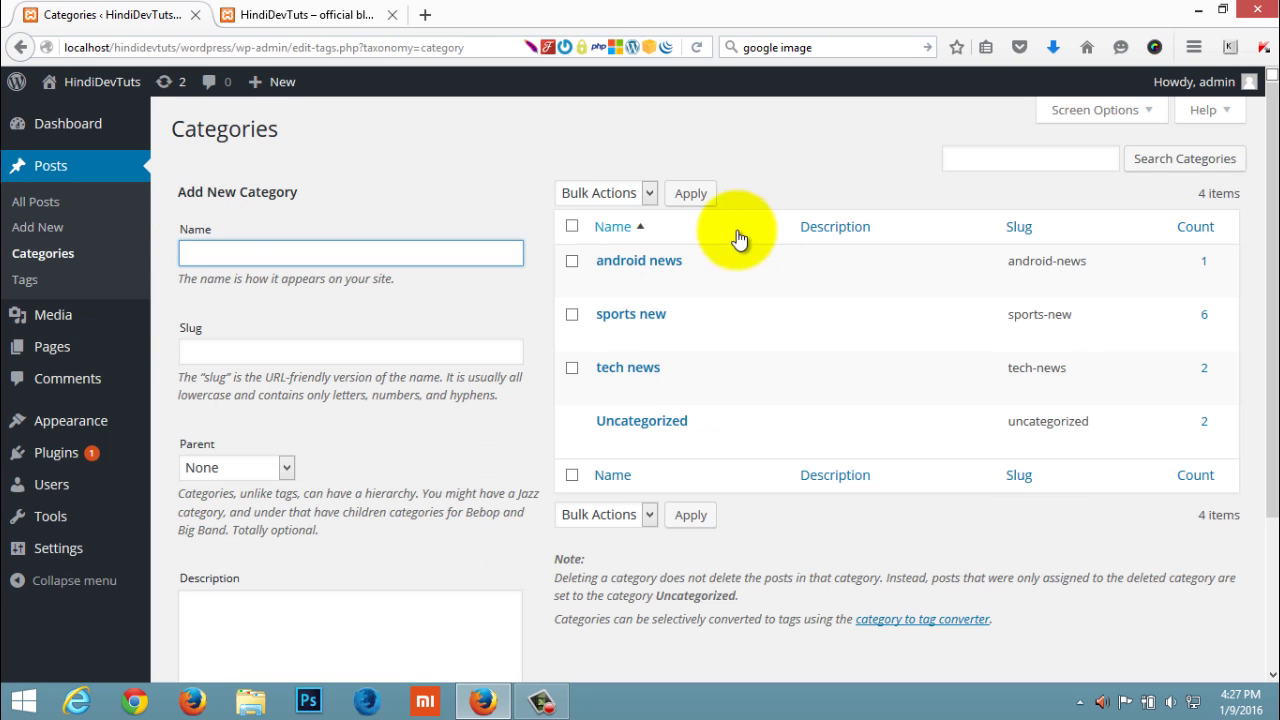
left_click(307, 251)
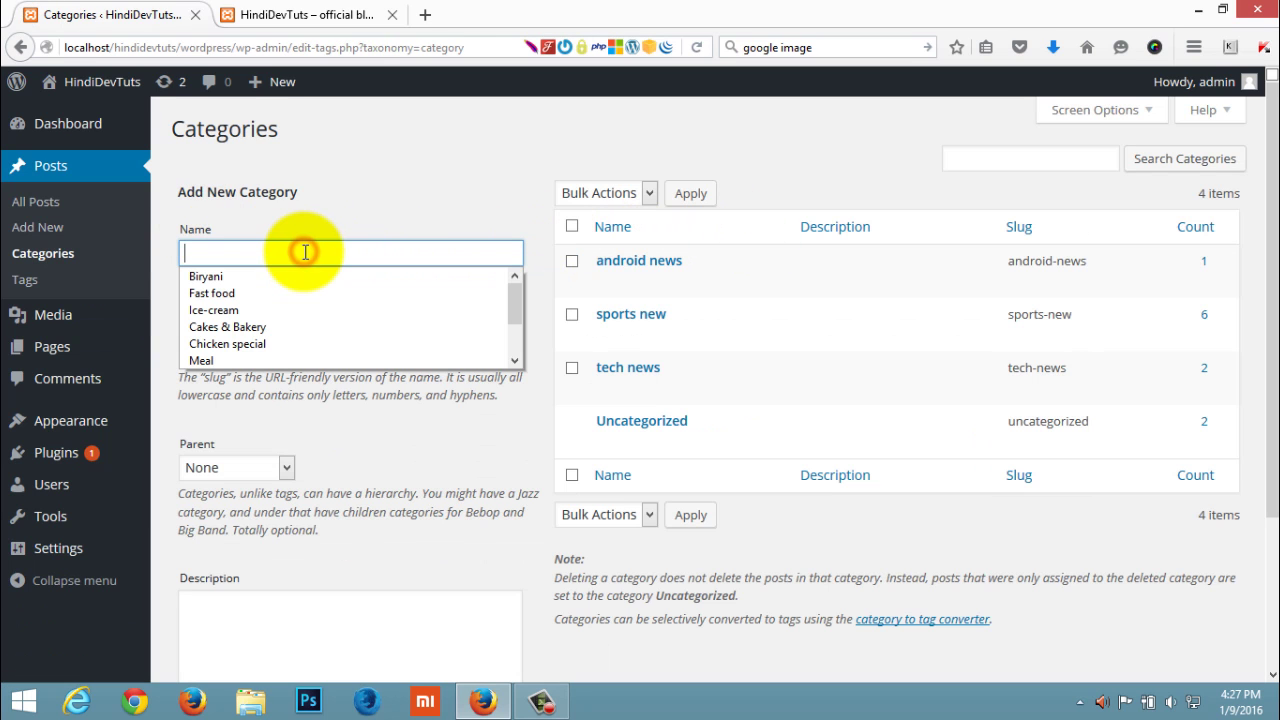
left_click(367, 203)
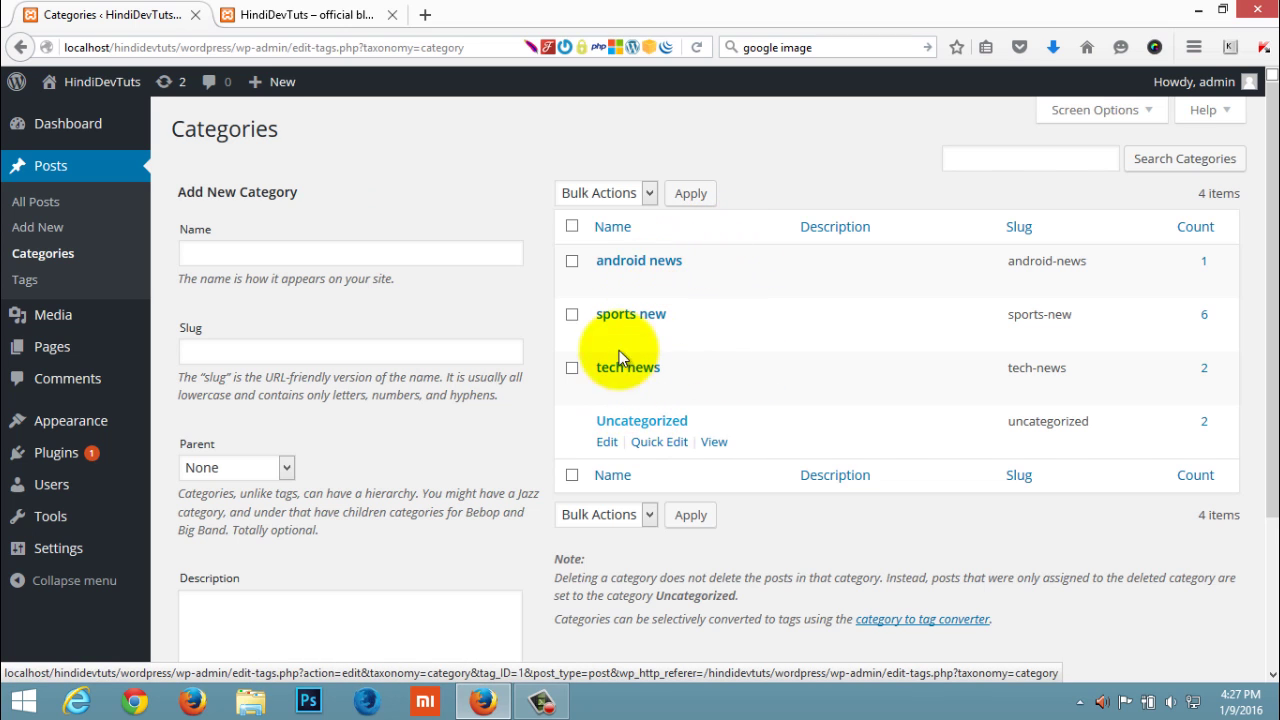
Edit the "android news" category, setting its name to "PHP" and its slug to "php-tutorials", and update it
left_click(607, 285)
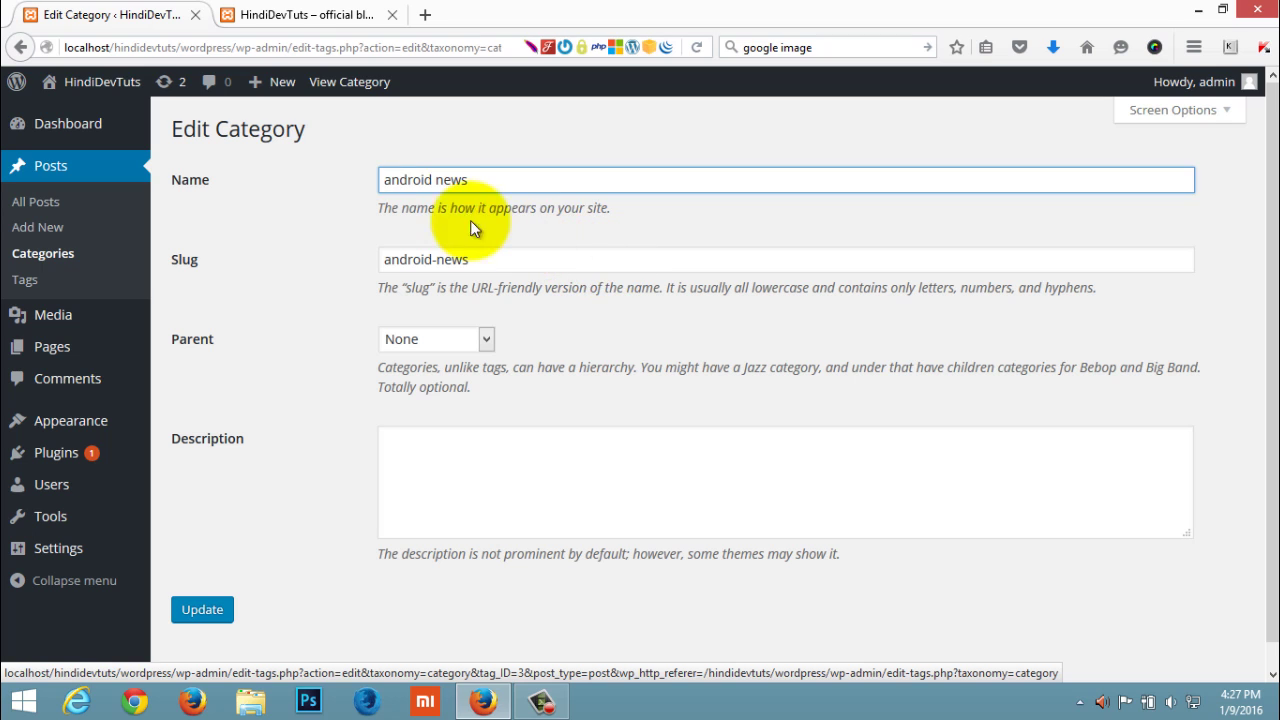
left_click_drag(478, 179, 383, 179)
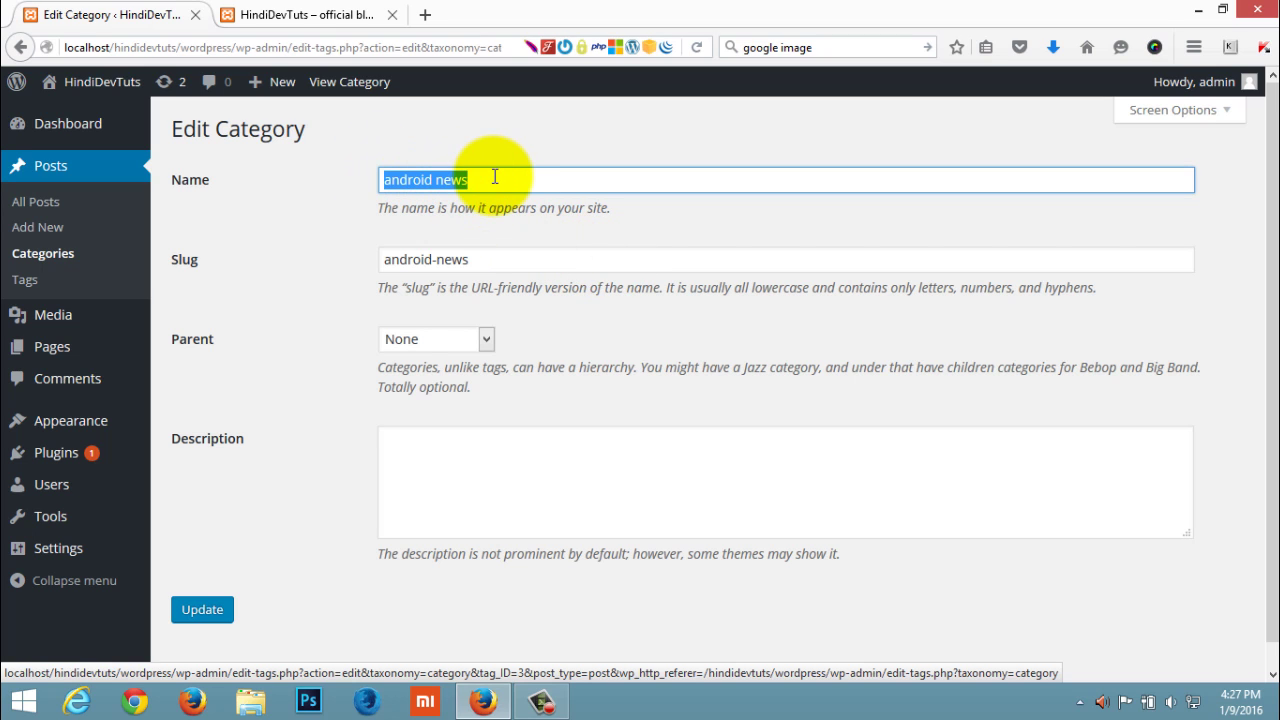
type("PHP")
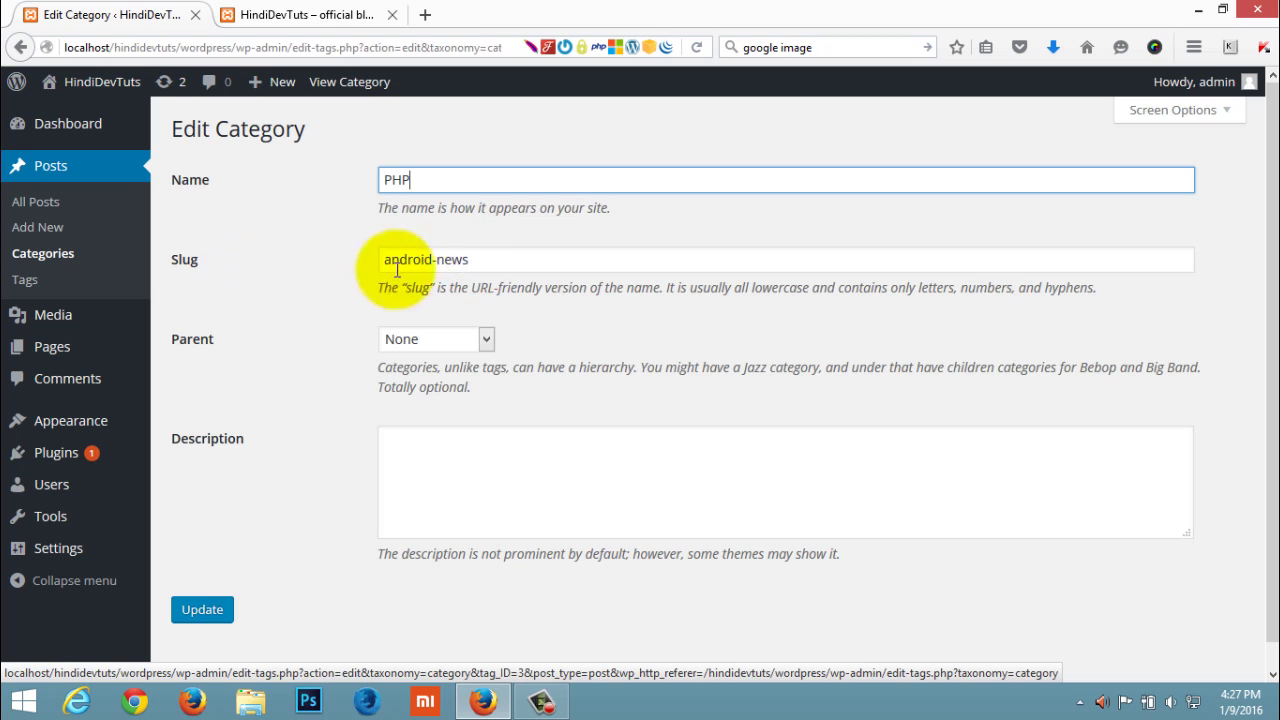
left_click_drag(481, 259, 377, 255)
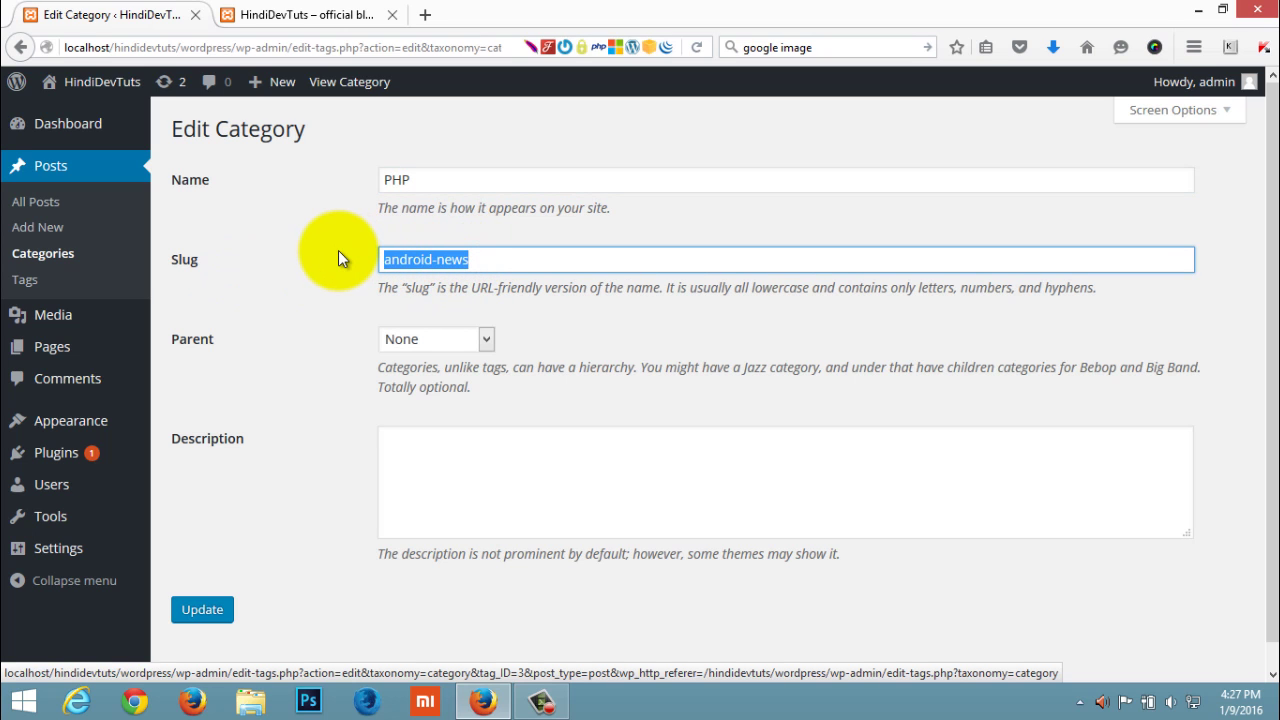
type("php")
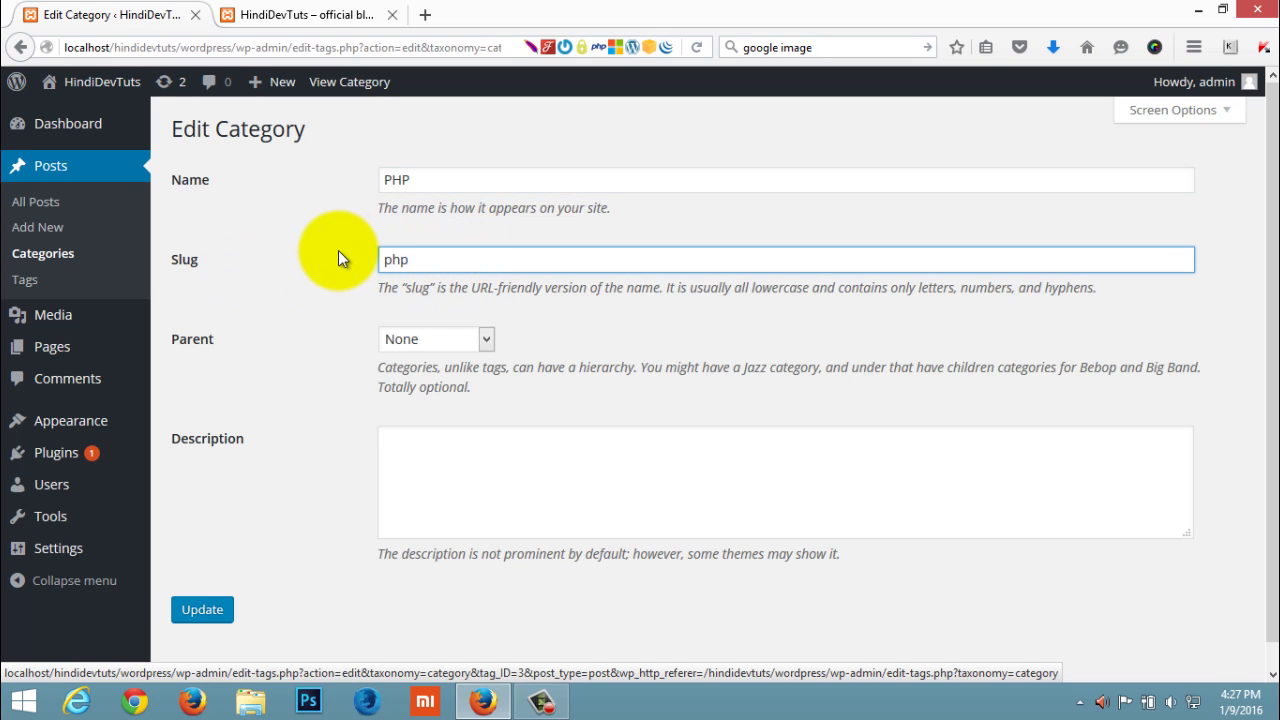
type("-tutorials")
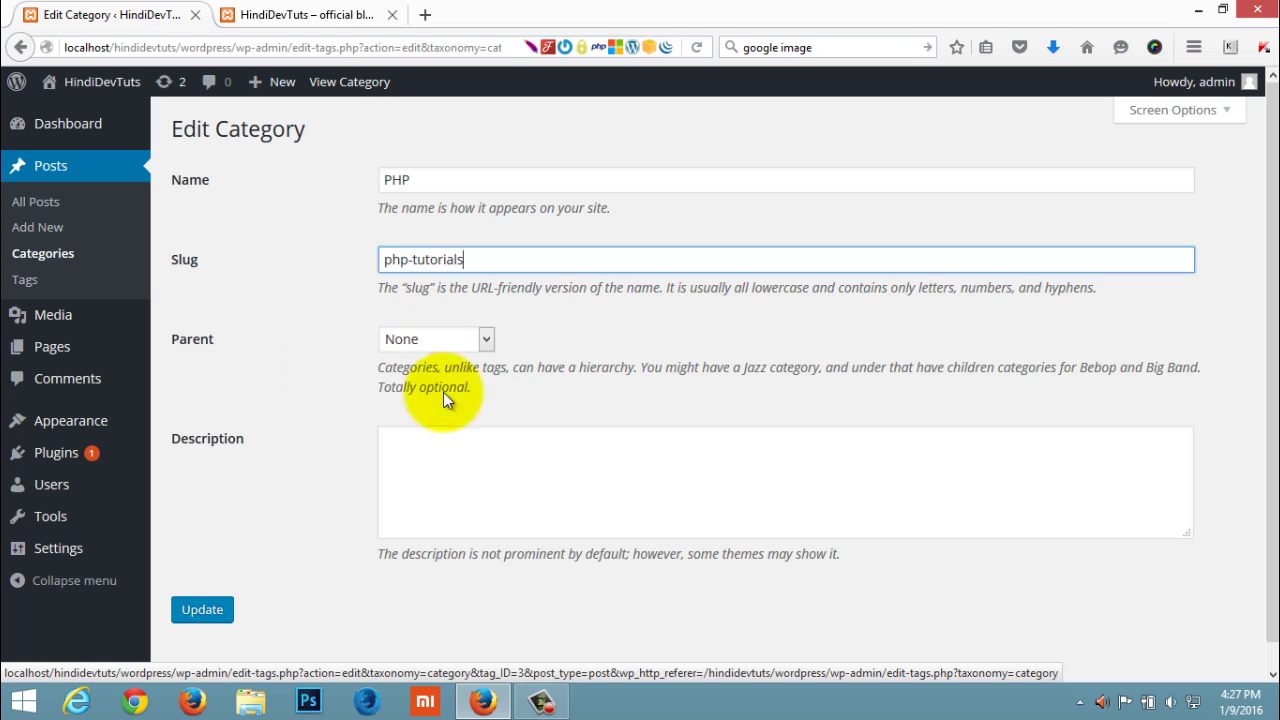
left_click(205, 610)
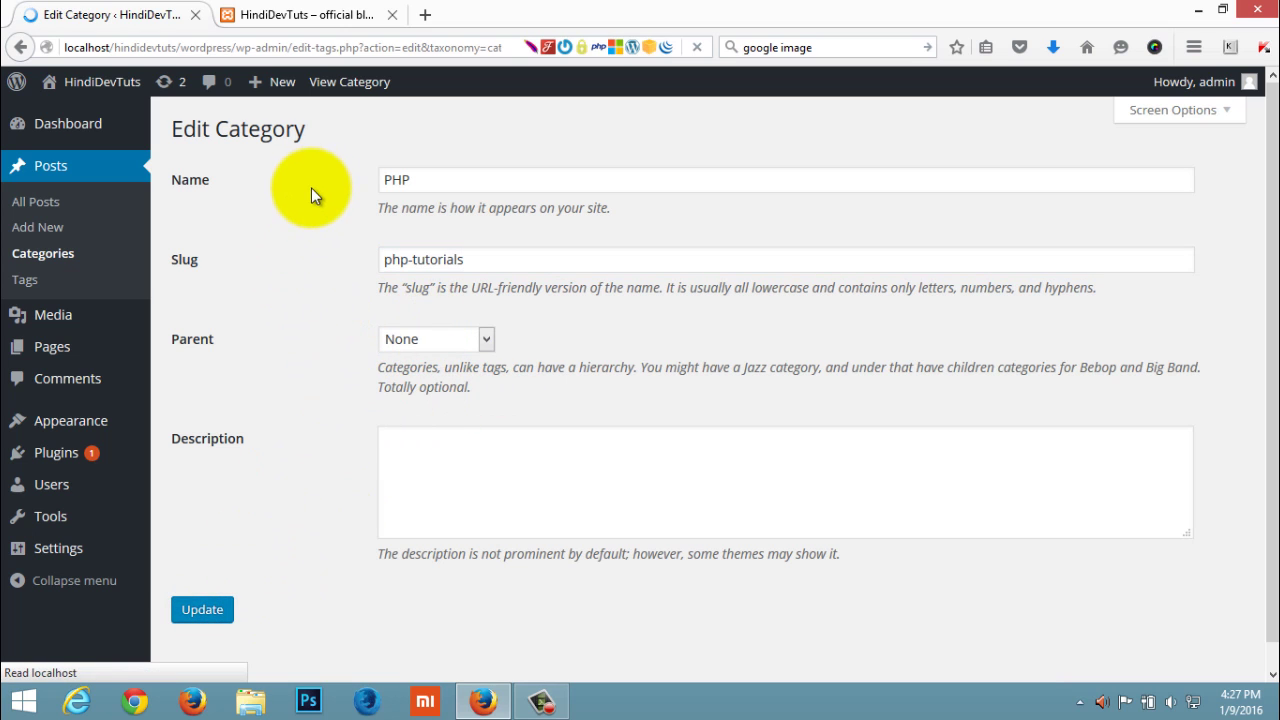
Reload the front page to check the category names in the sidebar, and return to the admin's category list
left_click(306, 12)
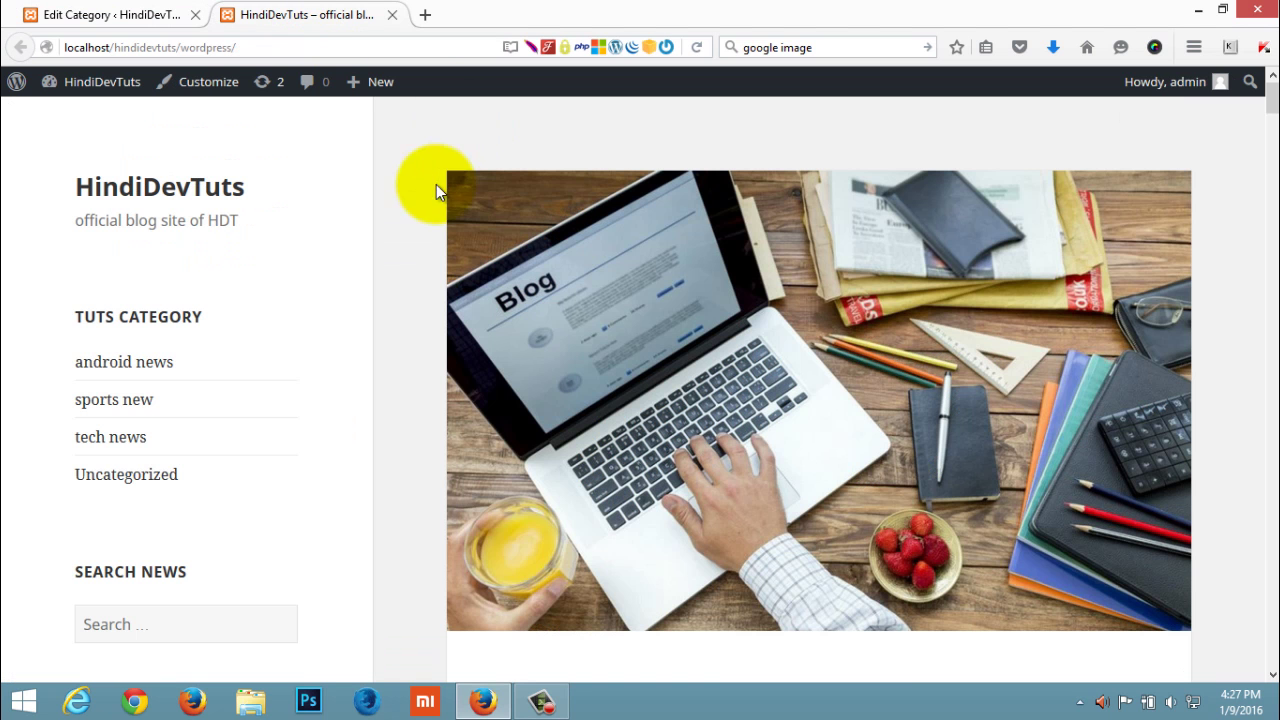
left_click(696, 46)
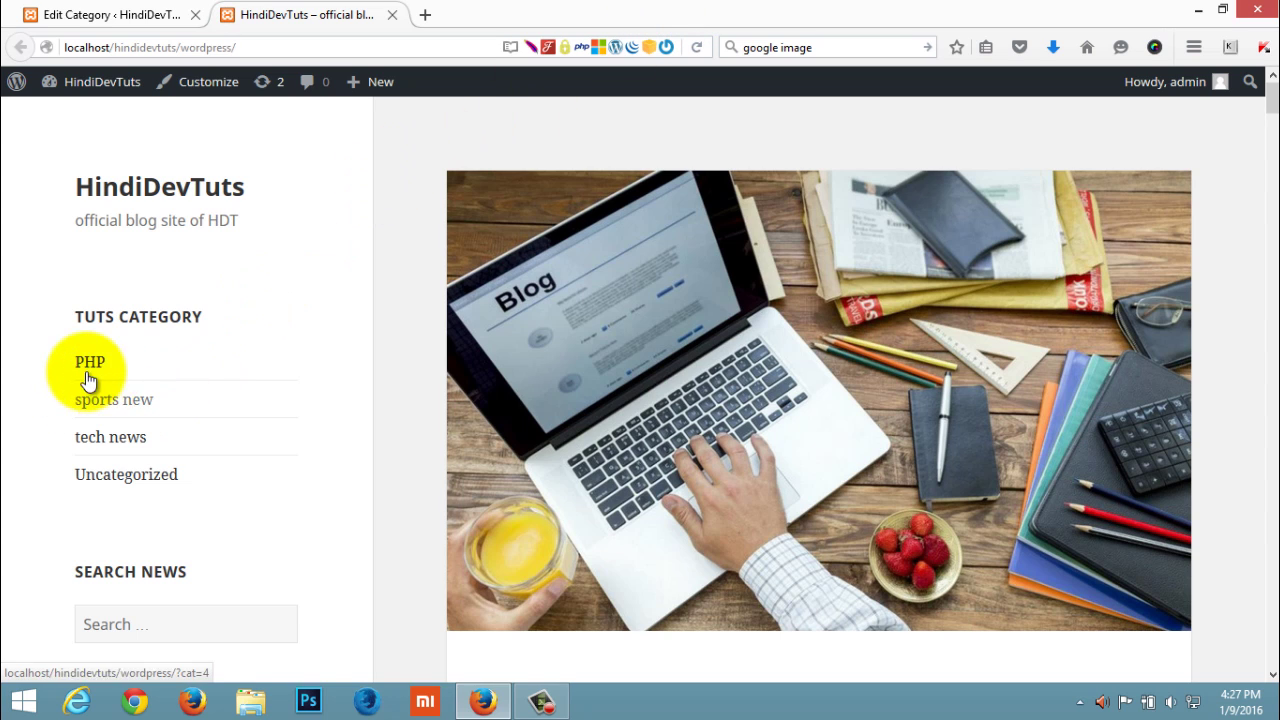
left_click(128, 12)
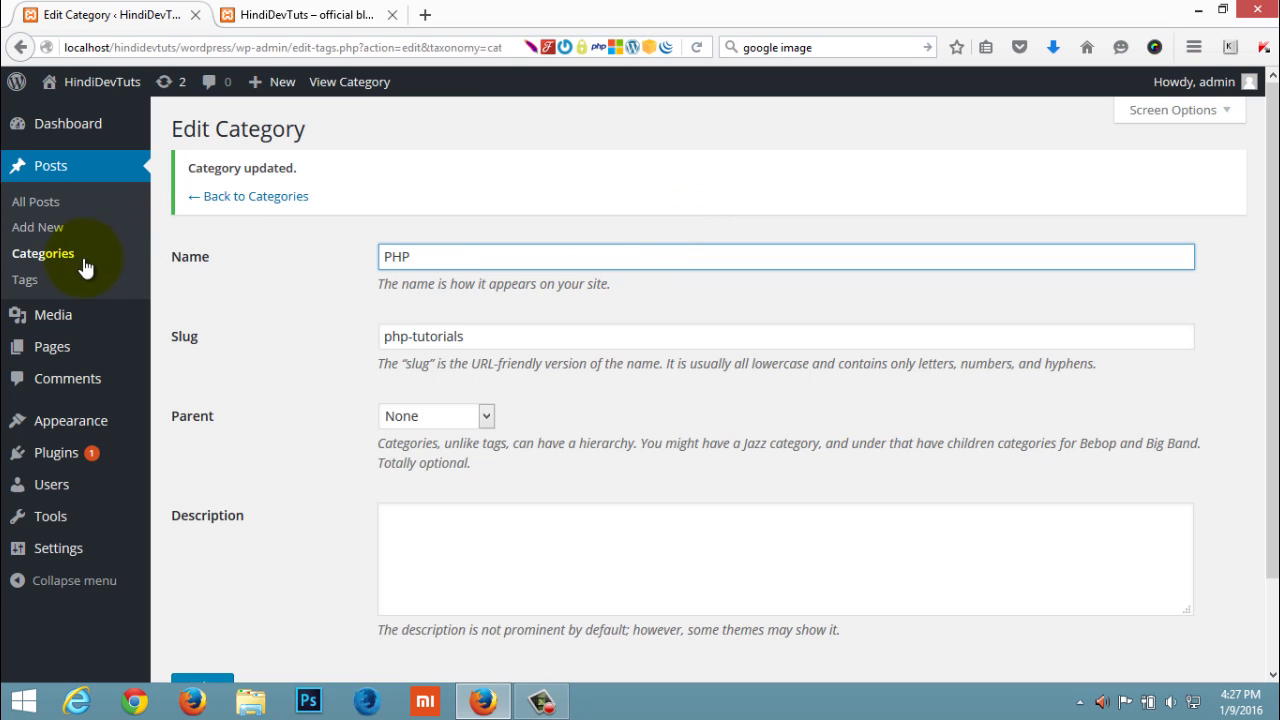
left_click(255, 198)
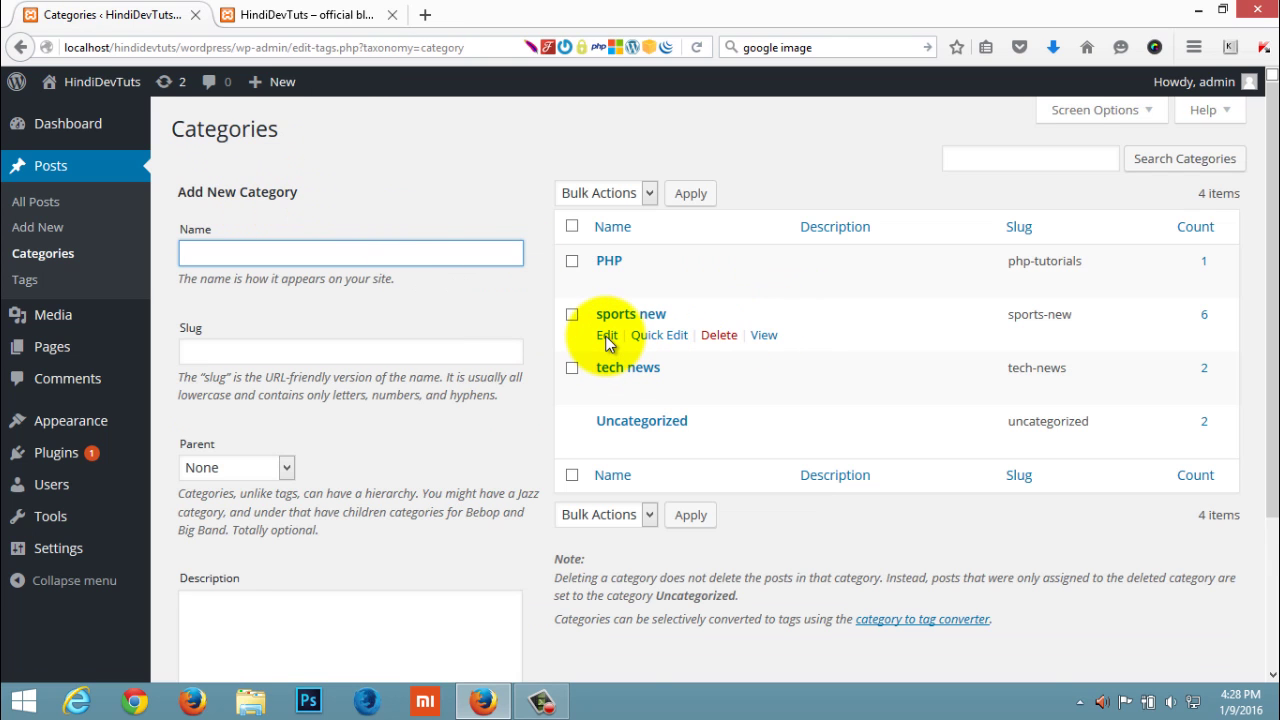
Open the "sports new" category for editing and set its name to "javascript"
left_click(607, 336)
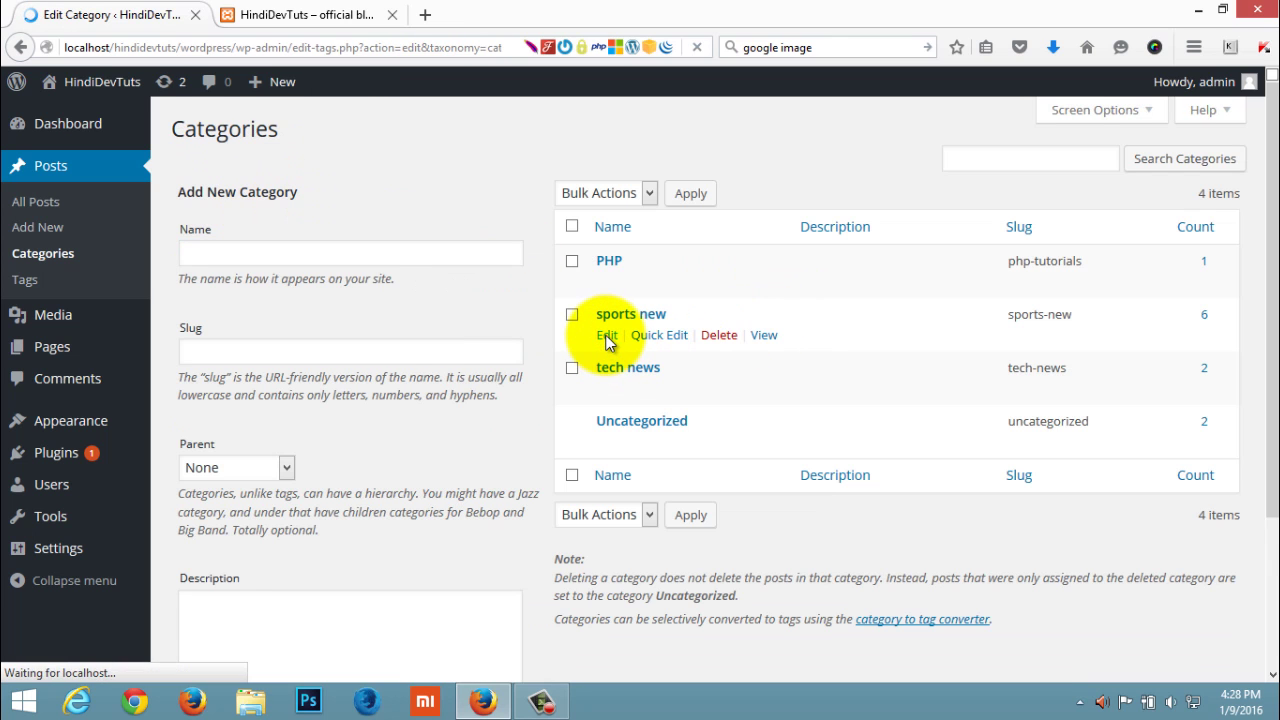
double_click(470, 178)
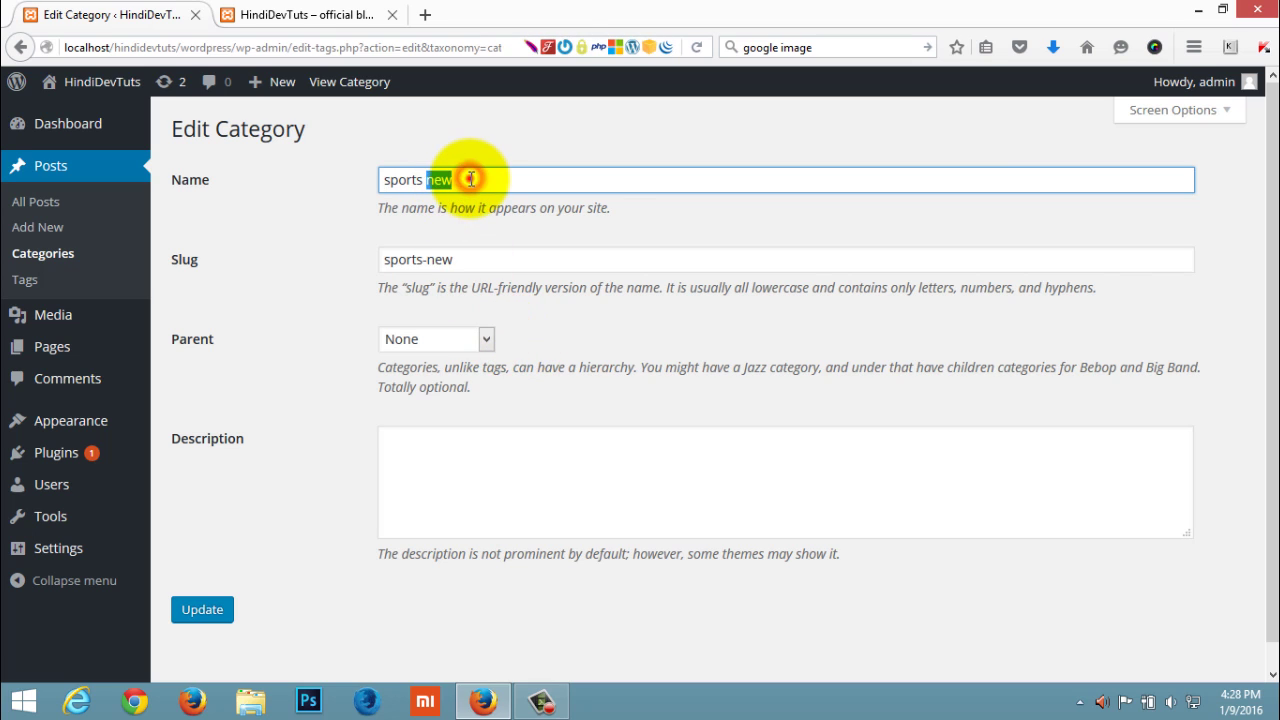
left_click_drag(470, 178, 340, 180)
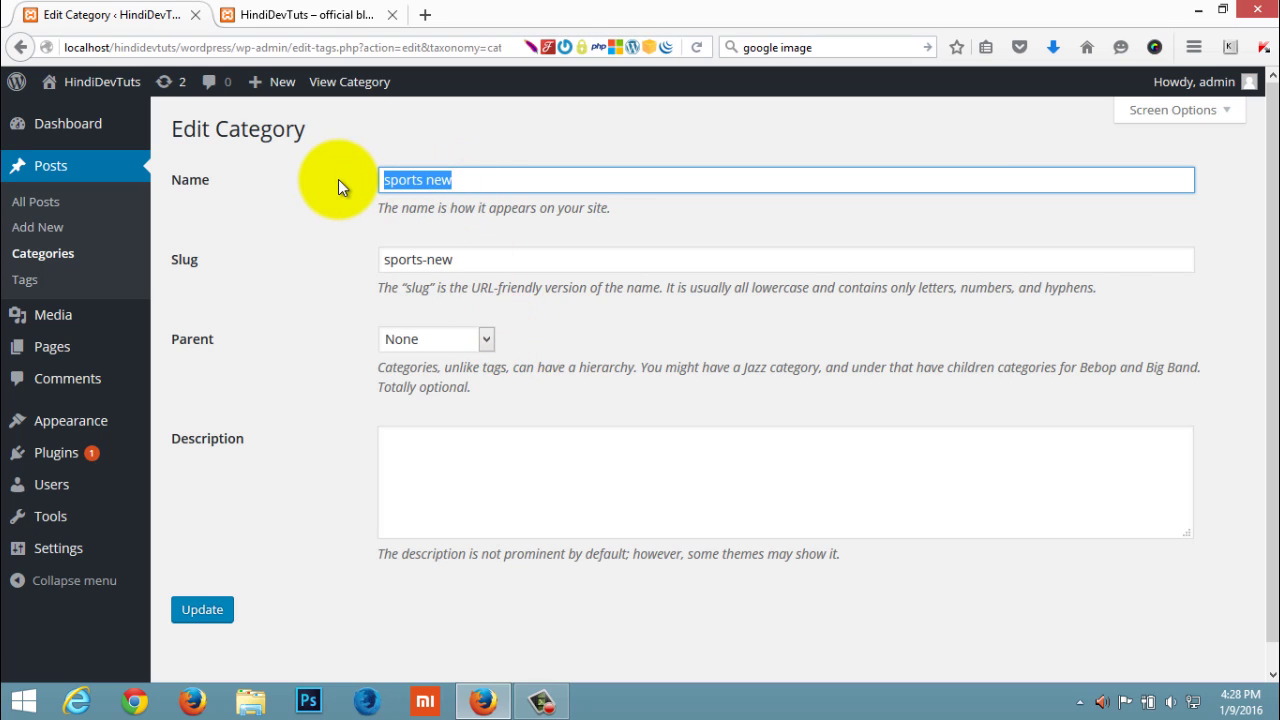
type("javascr")
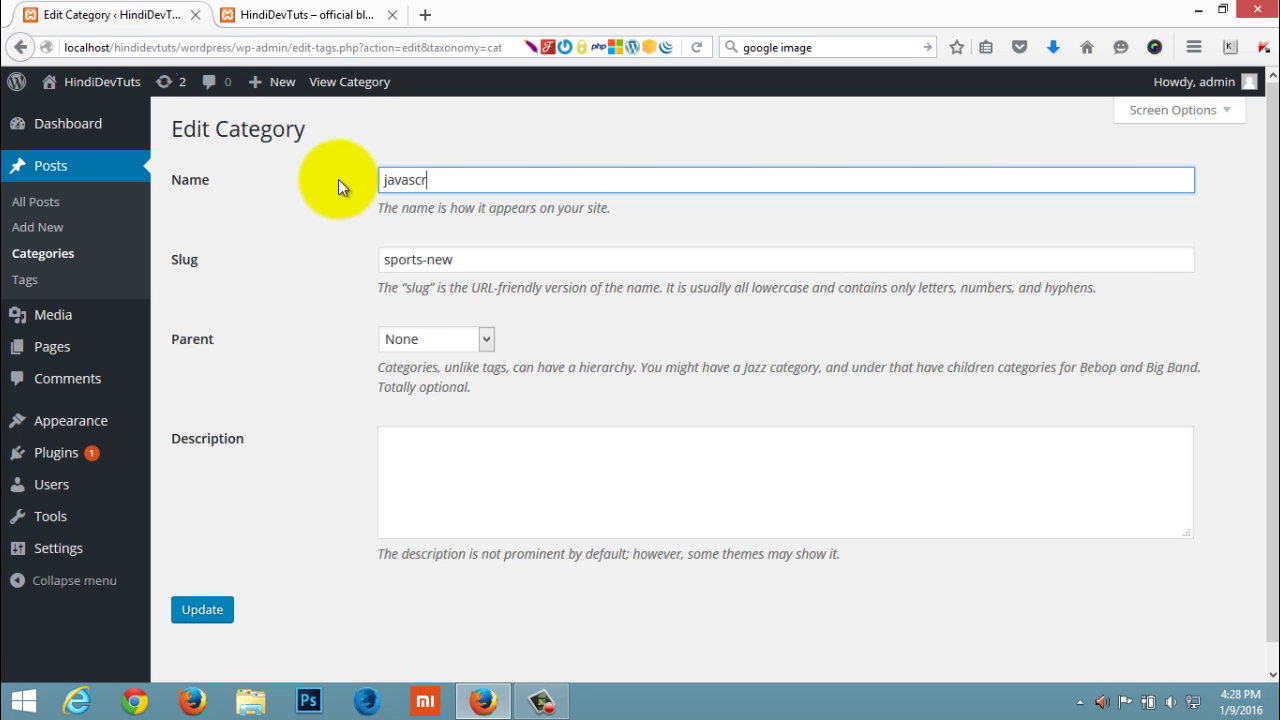
type("ipt")
Copy the category name "javascript" into its slug, update the category, and return to the category list
left_click_drag(459, 179, 342, 180)
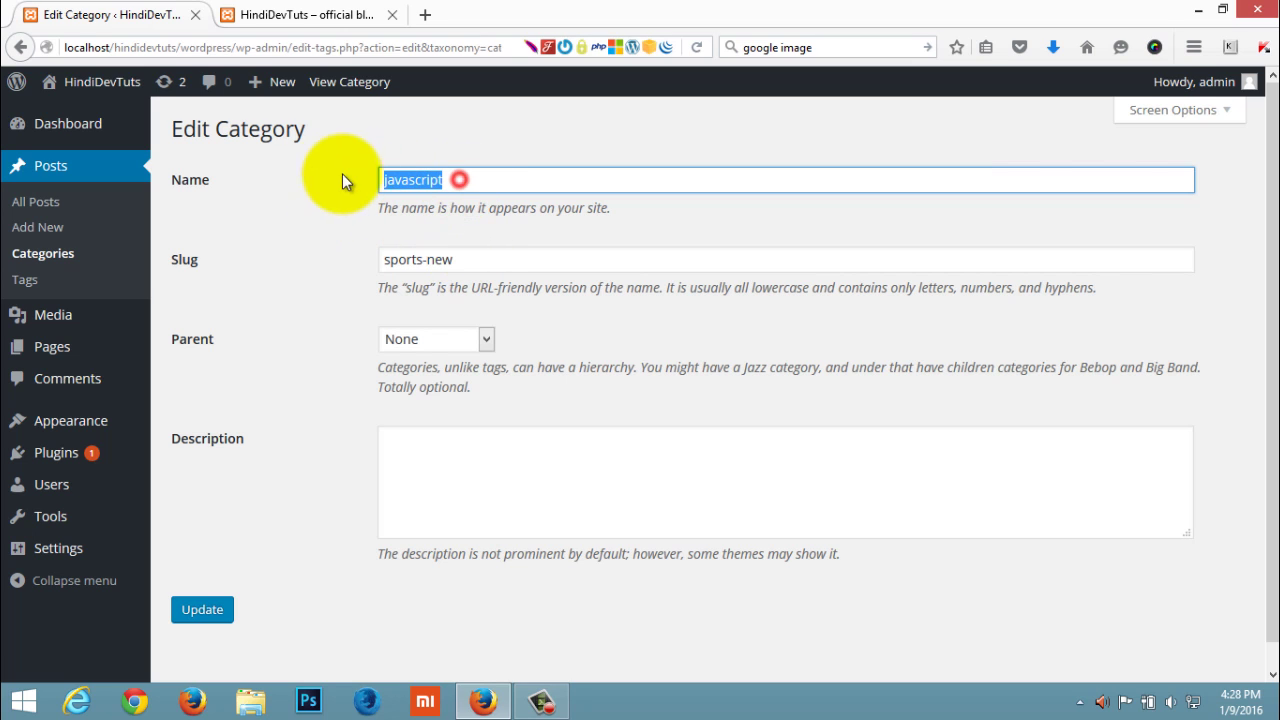
right_click(388, 178)
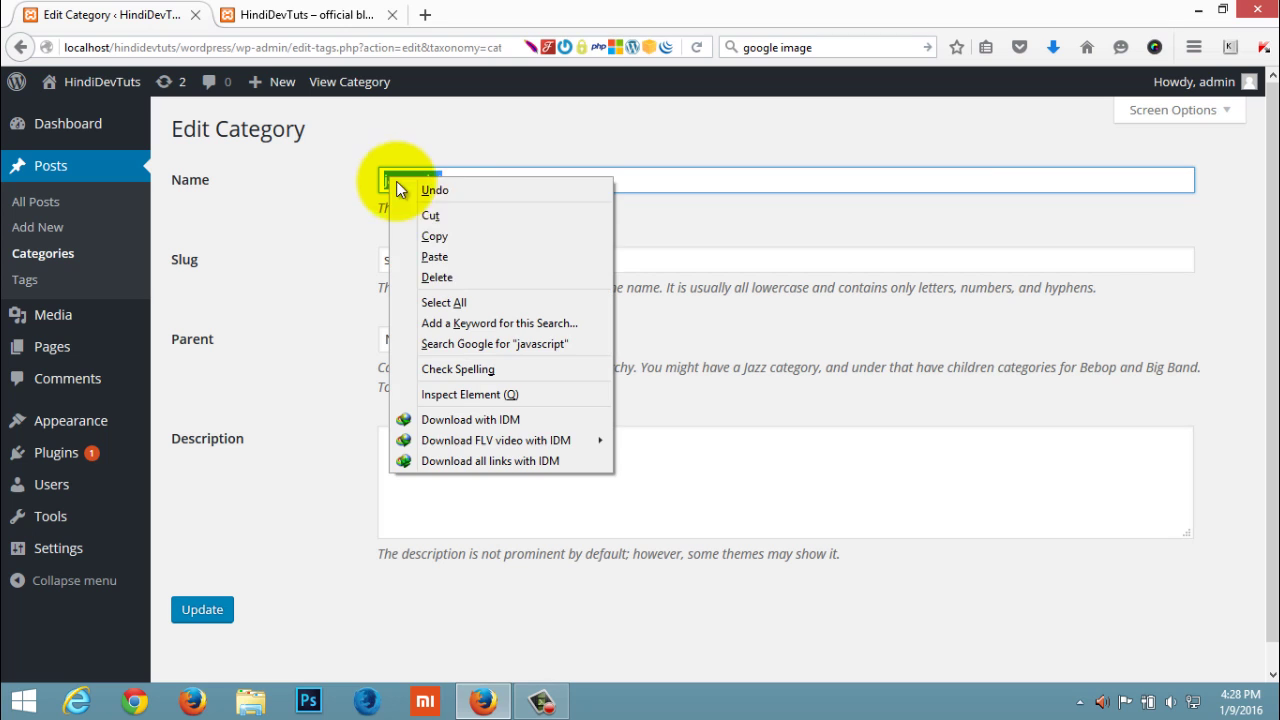
left_click(459, 246)
left_click_drag(457, 259, 400, 259)
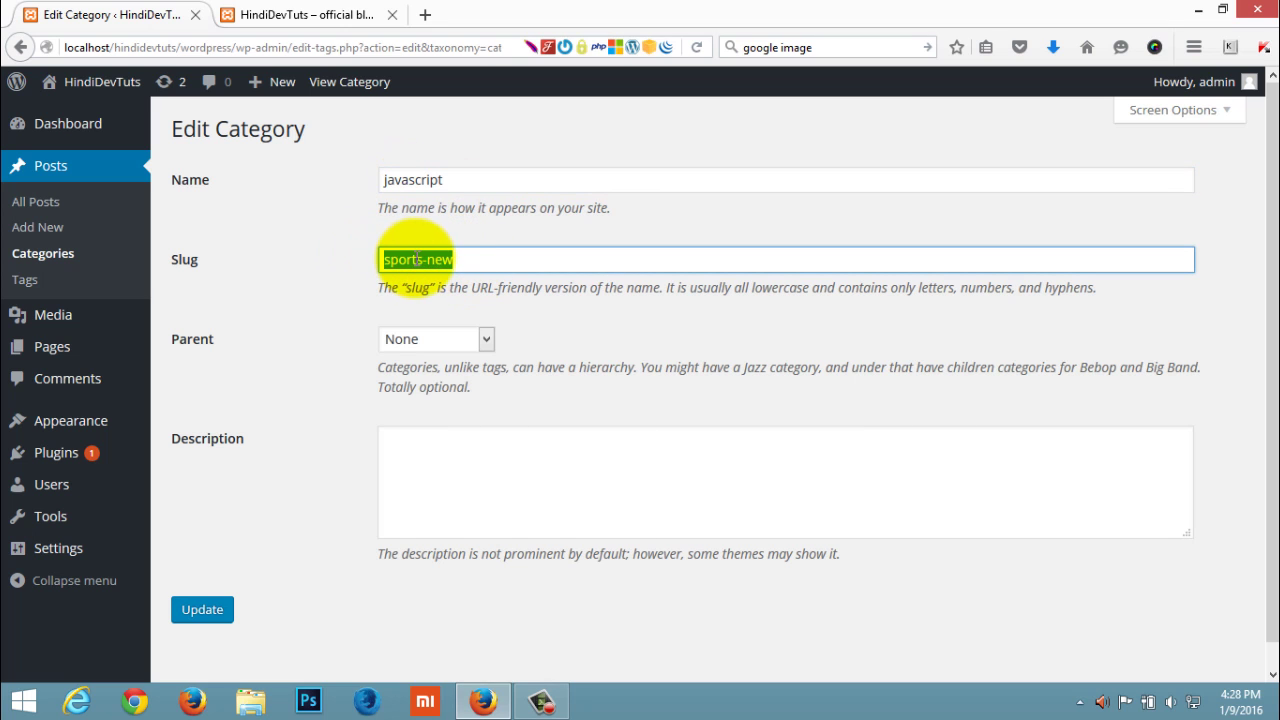
right_click(428, 277)
left_click(473, 338)
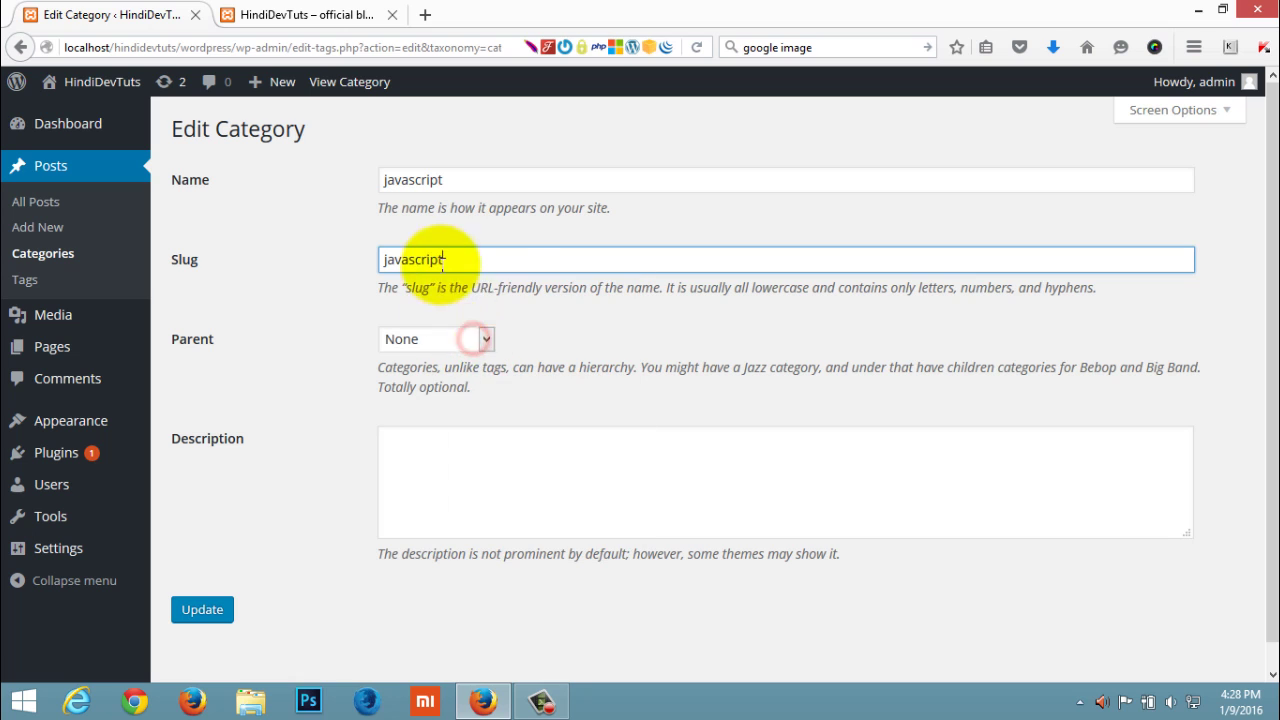
left_click(202, 610)
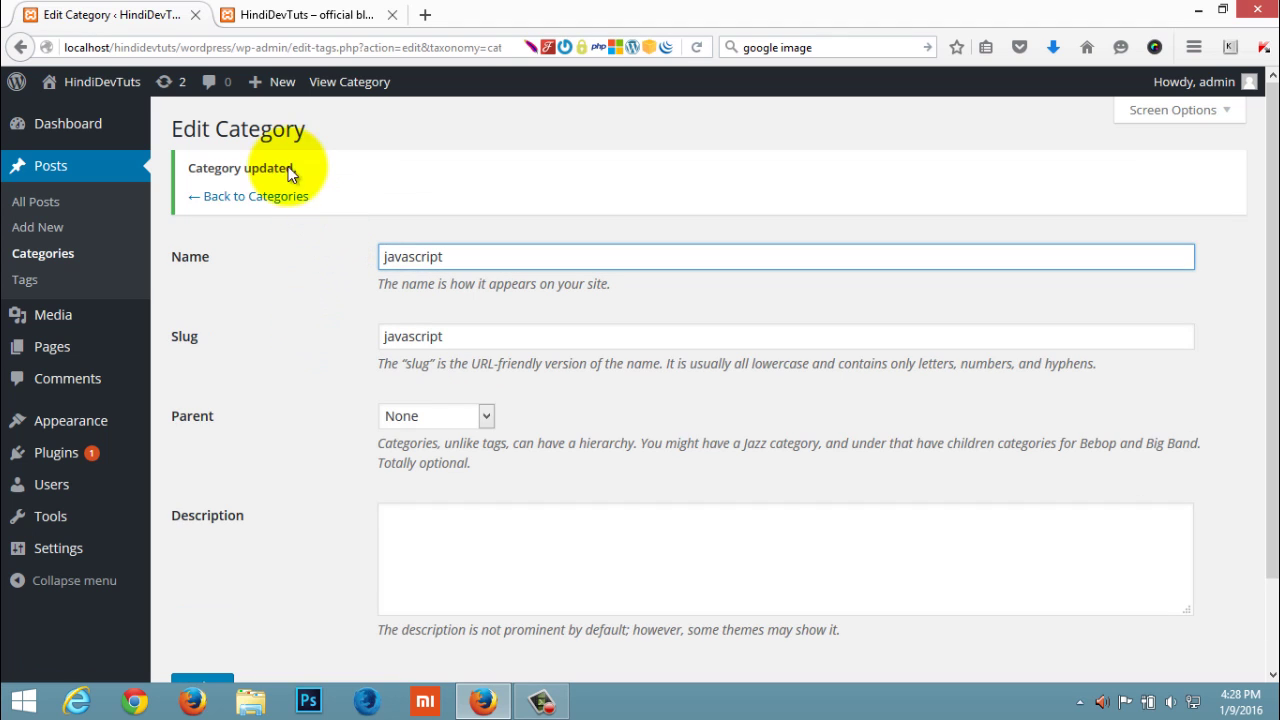
left_click(246, 197)
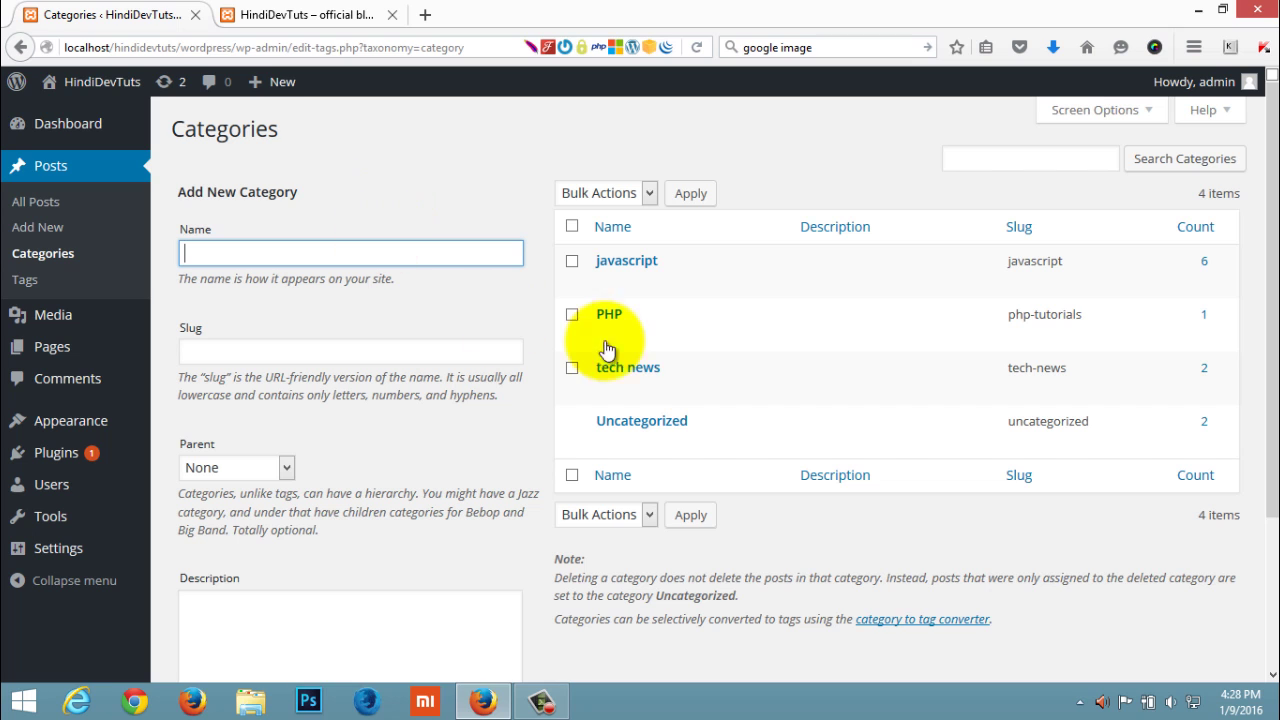
Open the "tech news" category for editing and set its name to "bootstrap"
left_click(607, 390)
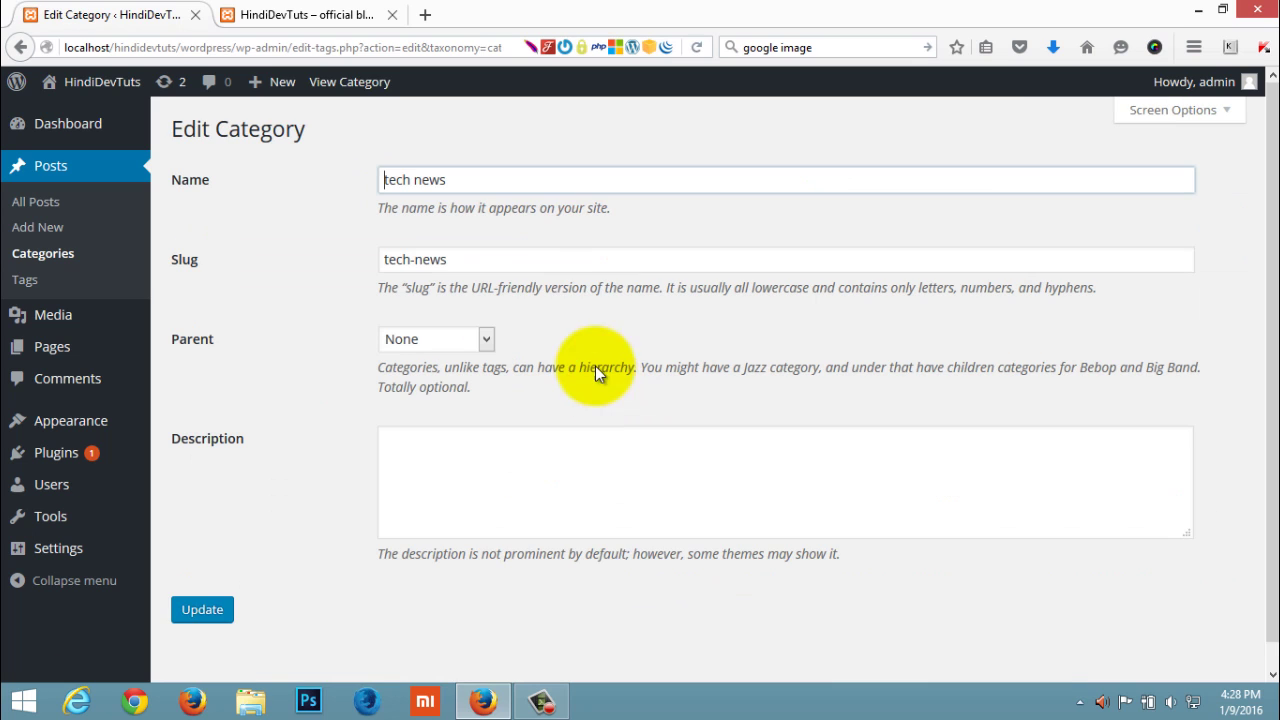
left_click(462, 175)
key("ctrl+a")
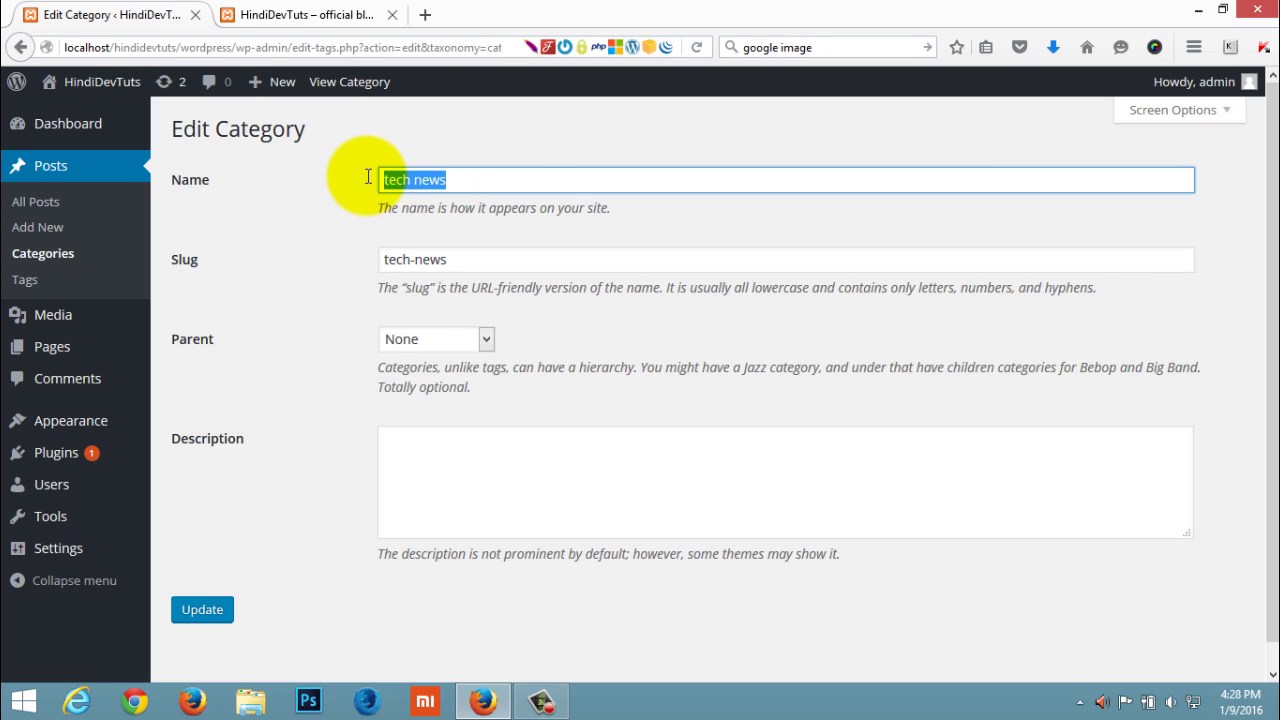
type("bootstrap")
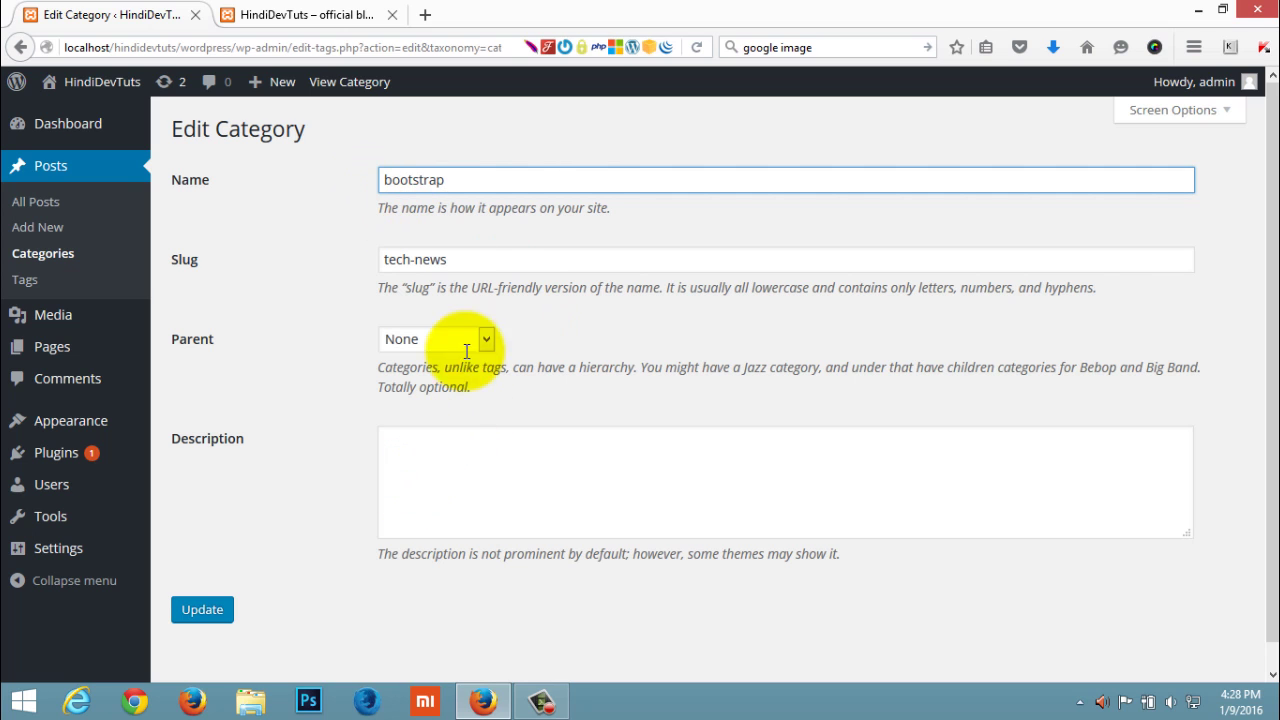
Copy the name "bootstrap" into the category's slug, update the category, and go back to the category list
double_click(399, 179)
right_click(406, 178)
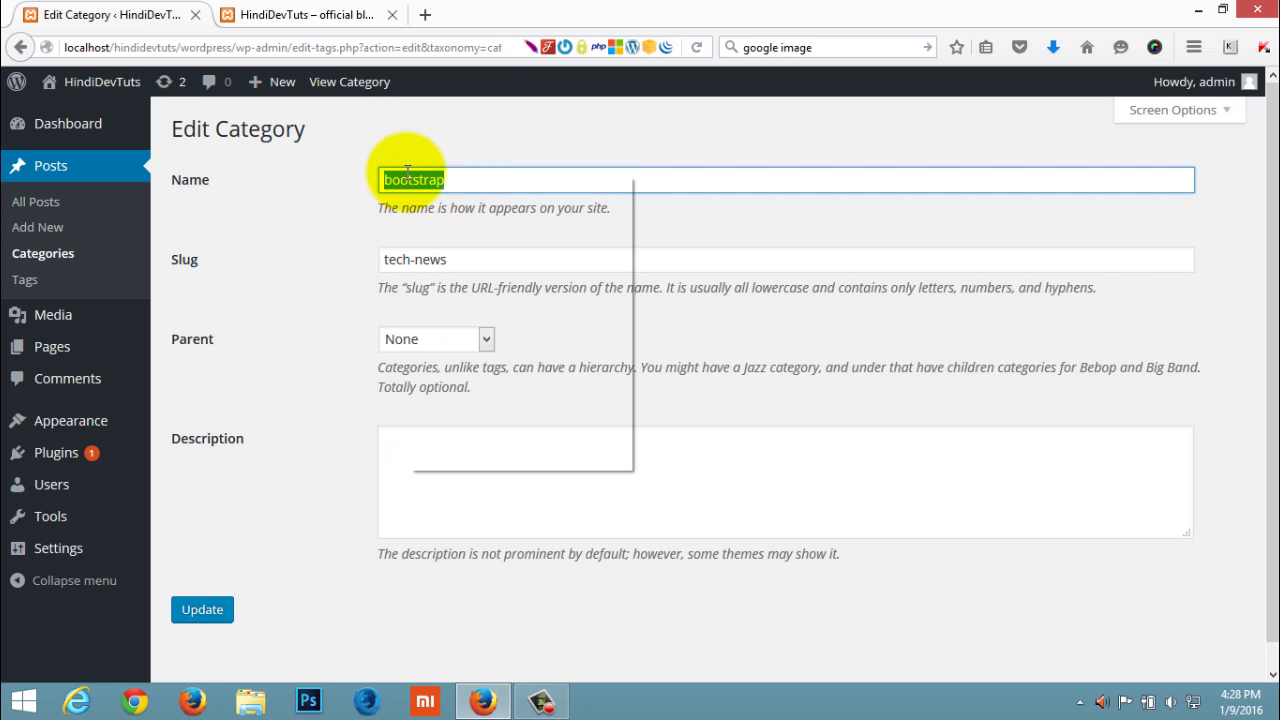
left_click(470, 234)
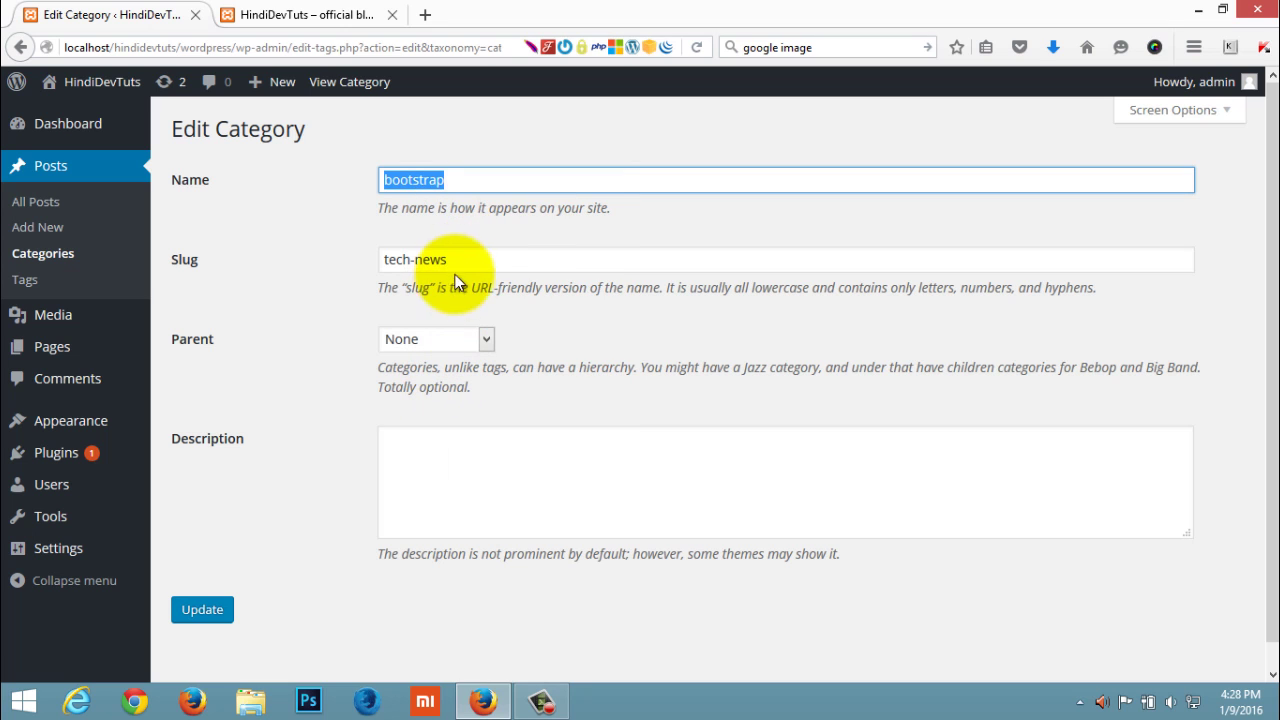
left_click(449, 263)
triple_click(449, 263)
right_click(414, 259)
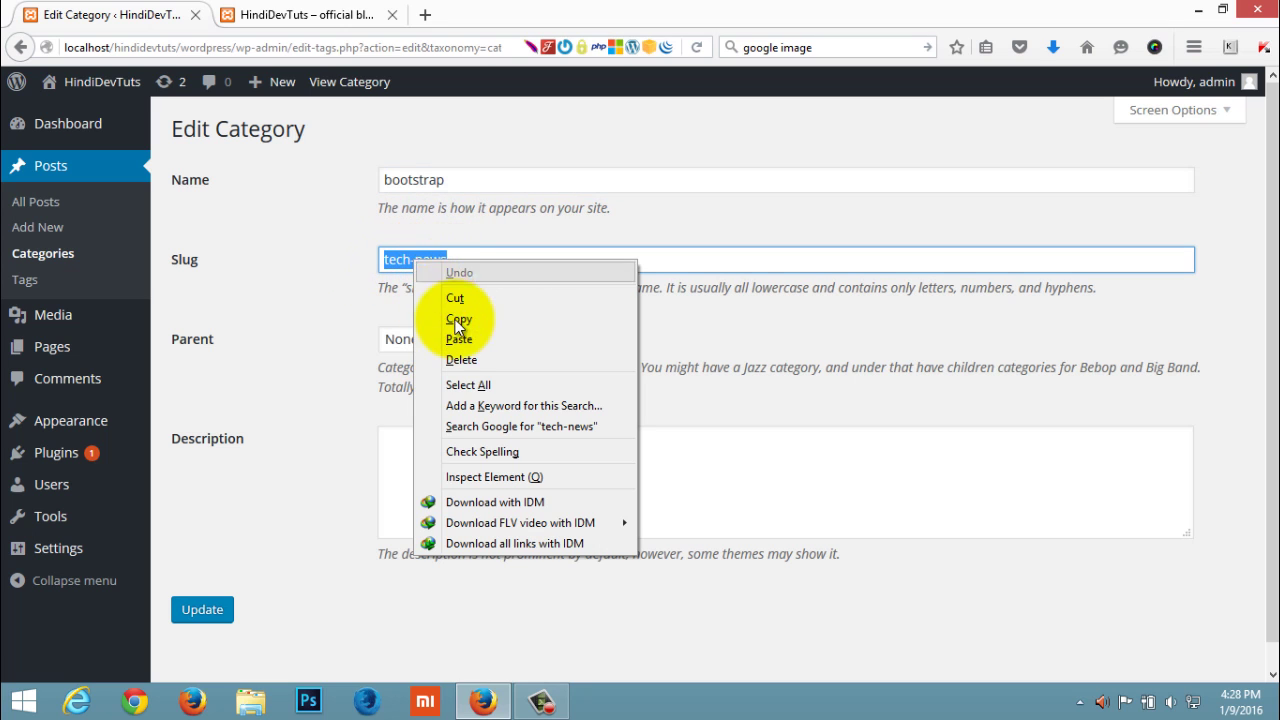
left_click(460, 339)
left_click(202, 609)
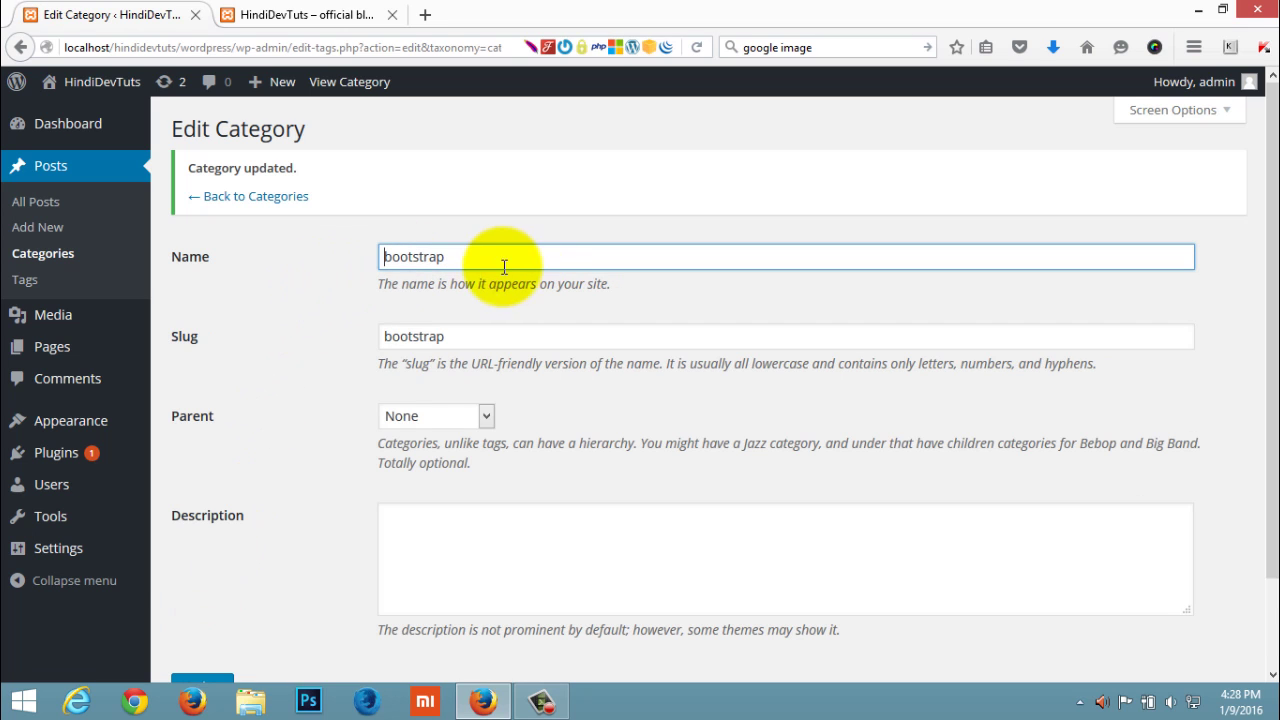
left_click(283, 196)
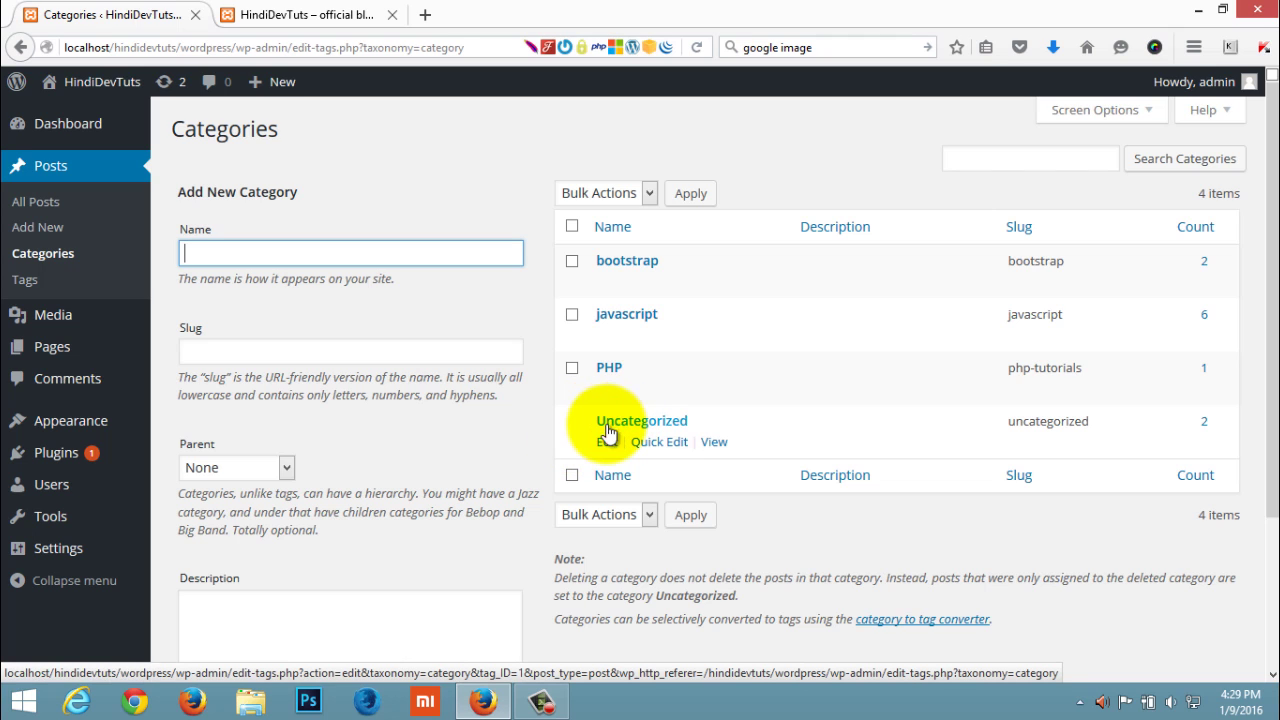
Open the "Uncategorized" category for editing and set its name to "Html5"
left_click(603, 444)
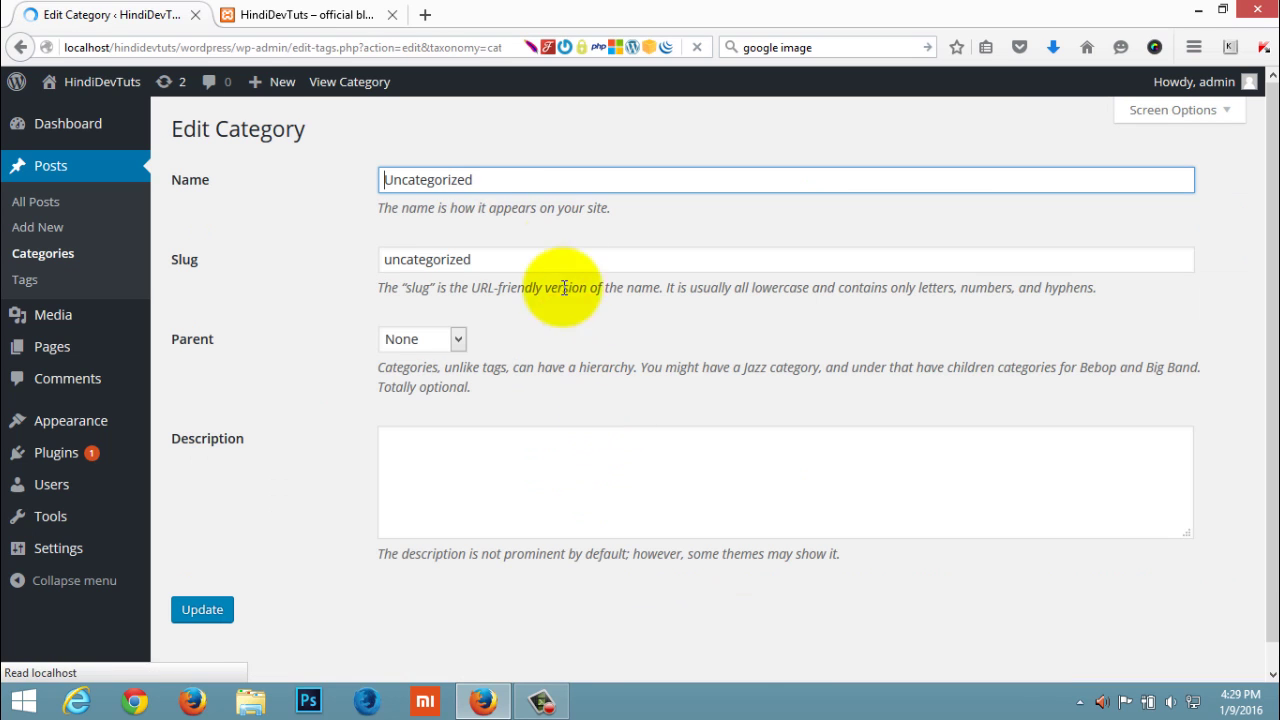
left_click_drag(486, 177, 360, 175)
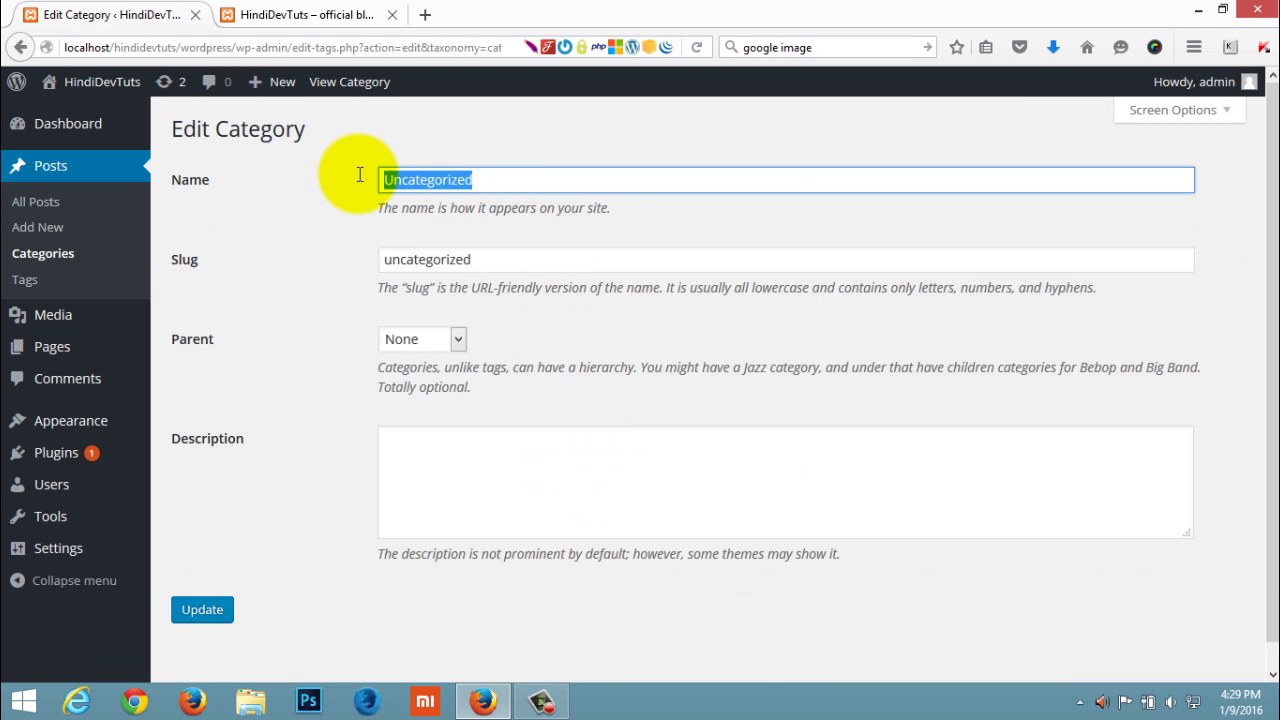
type("Ht")
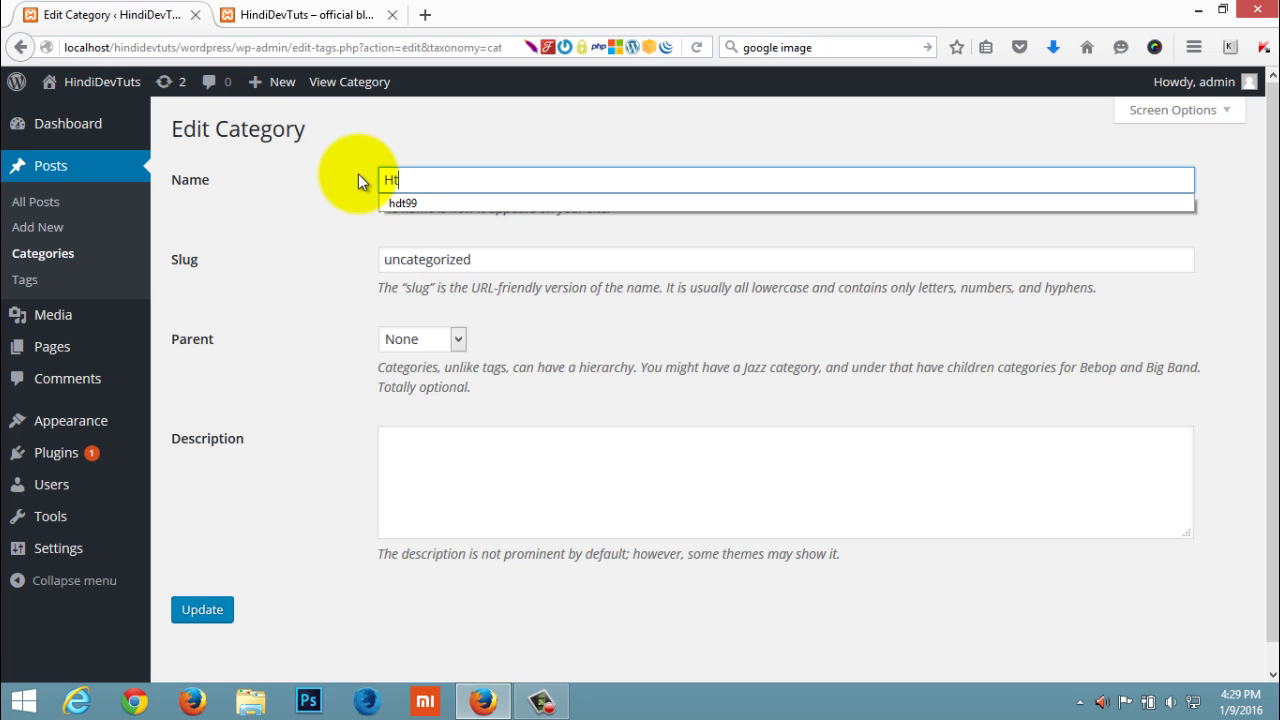
type("ml5")
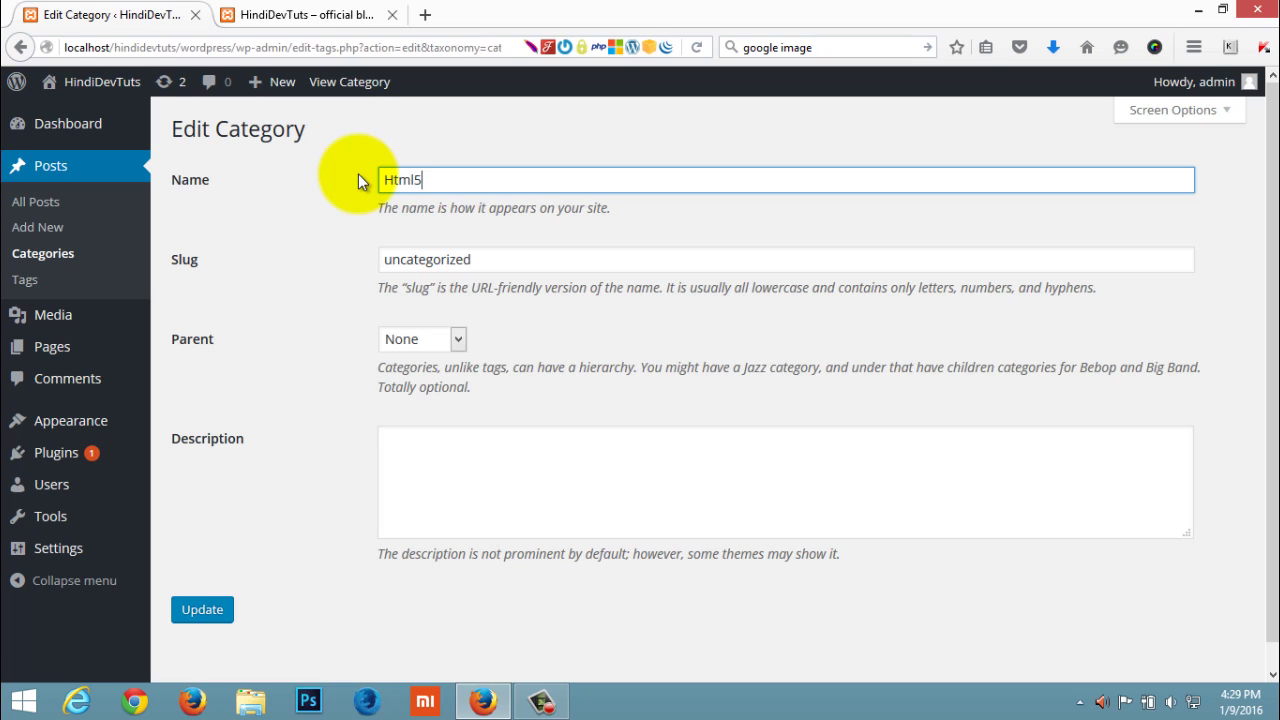
Replace the category's slug with the copied name "Html5", update the category, and return to the list of categories
left_click_drag(428, 179, 392, 178)
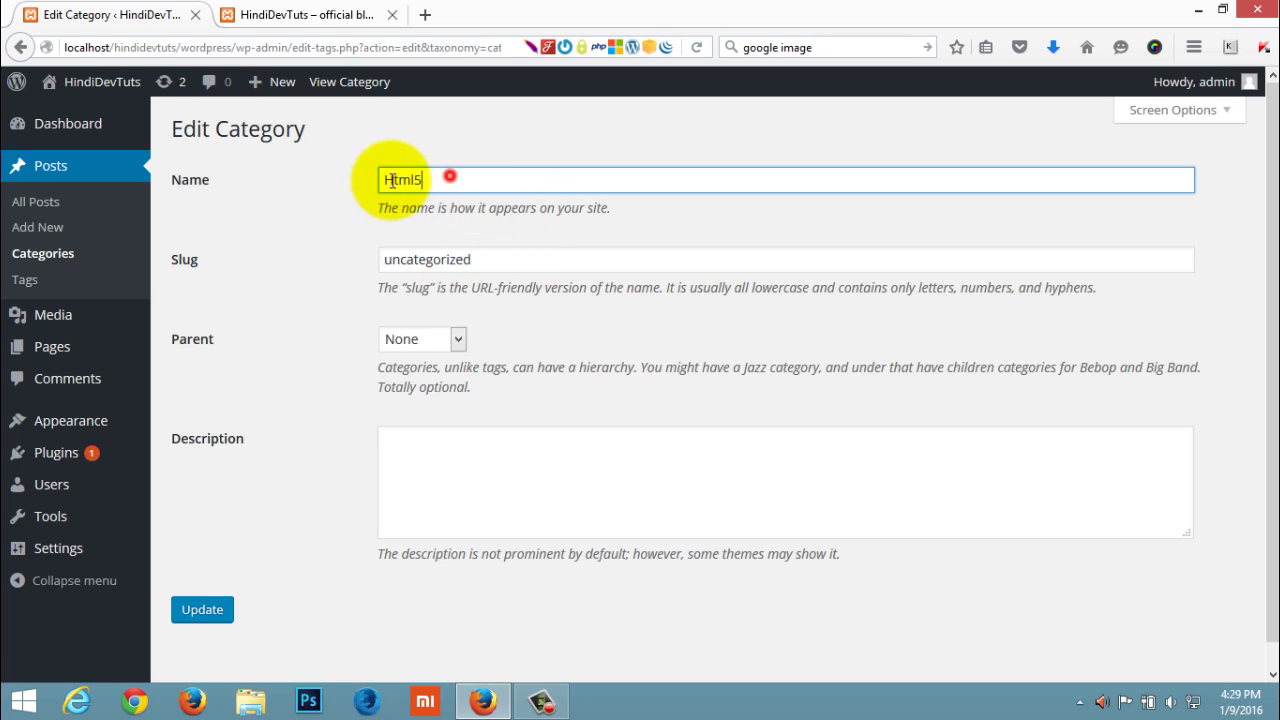
right_click(391, 177)
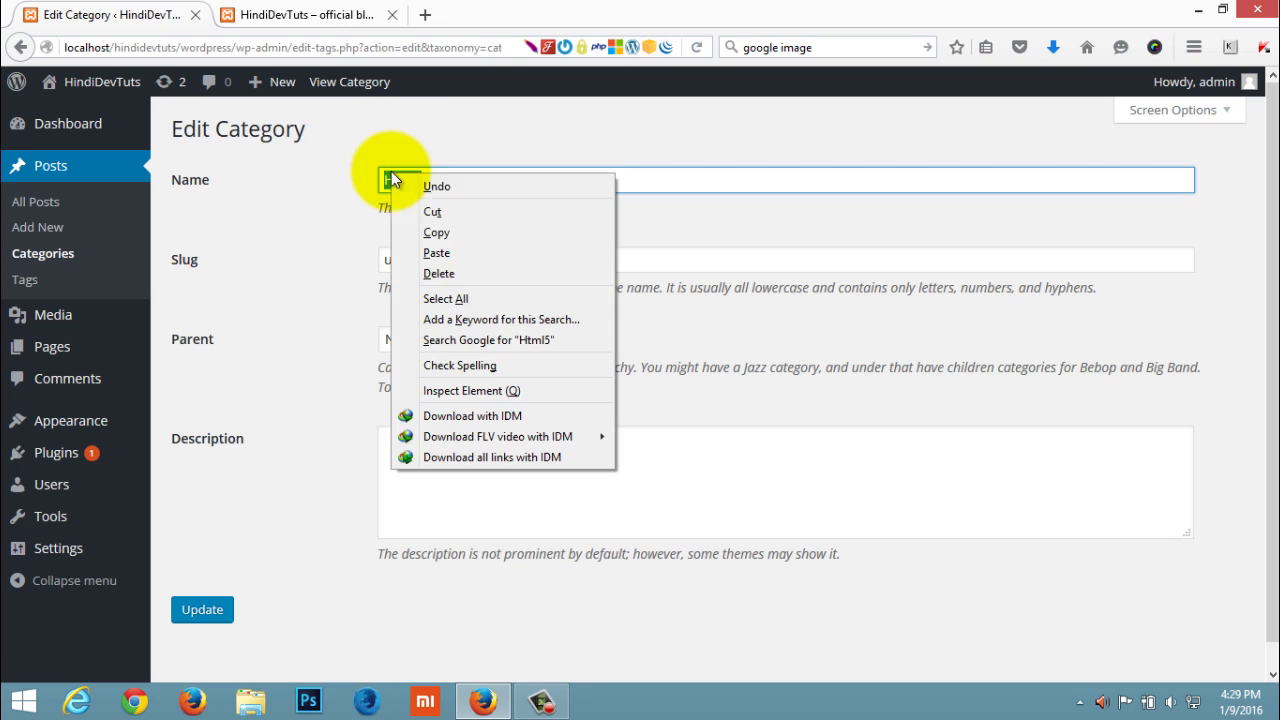
left_click(462, 235)
left_click_drag(489, 259, 378, 263)
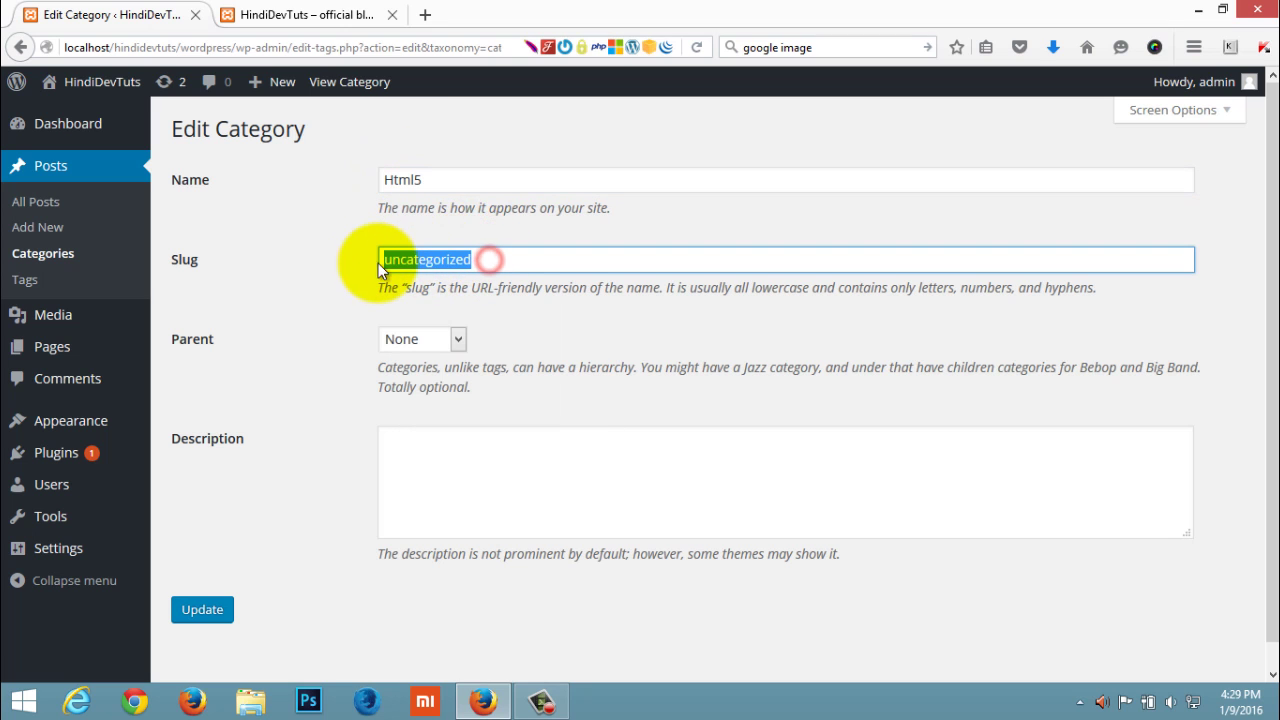
right_click(436, 265)
left_click(501, 348)
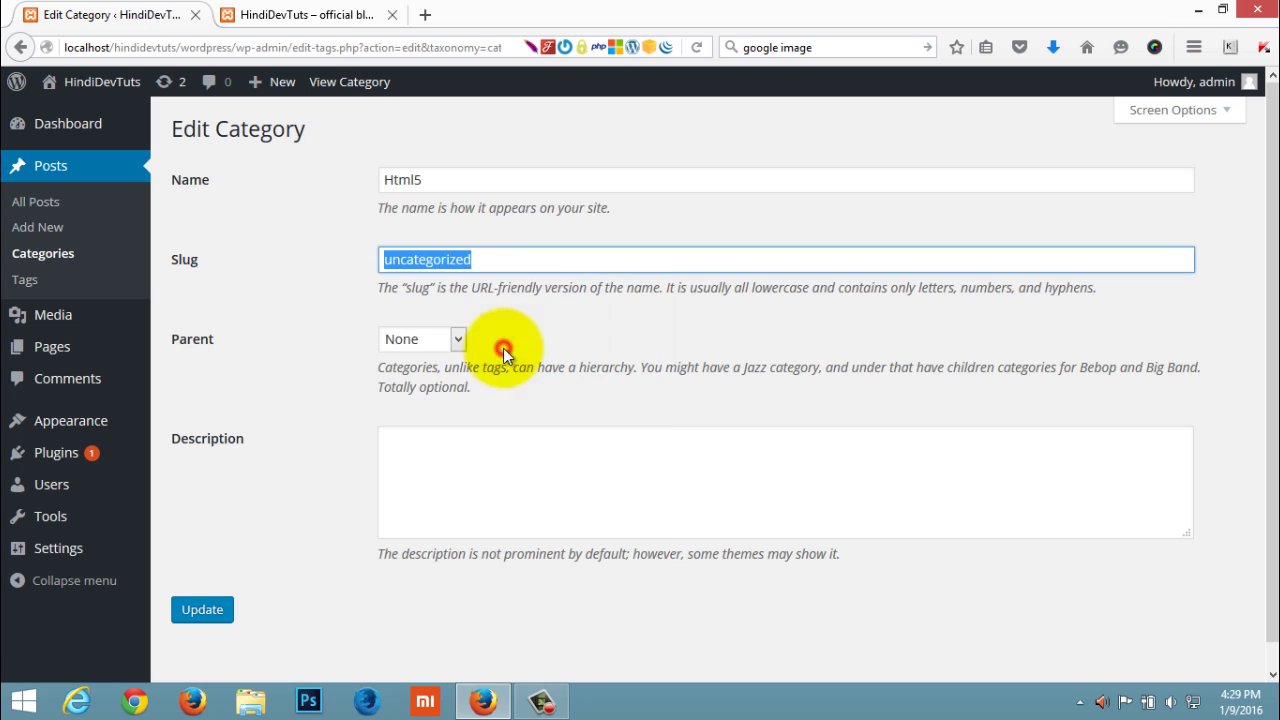
left_click(204, 610)
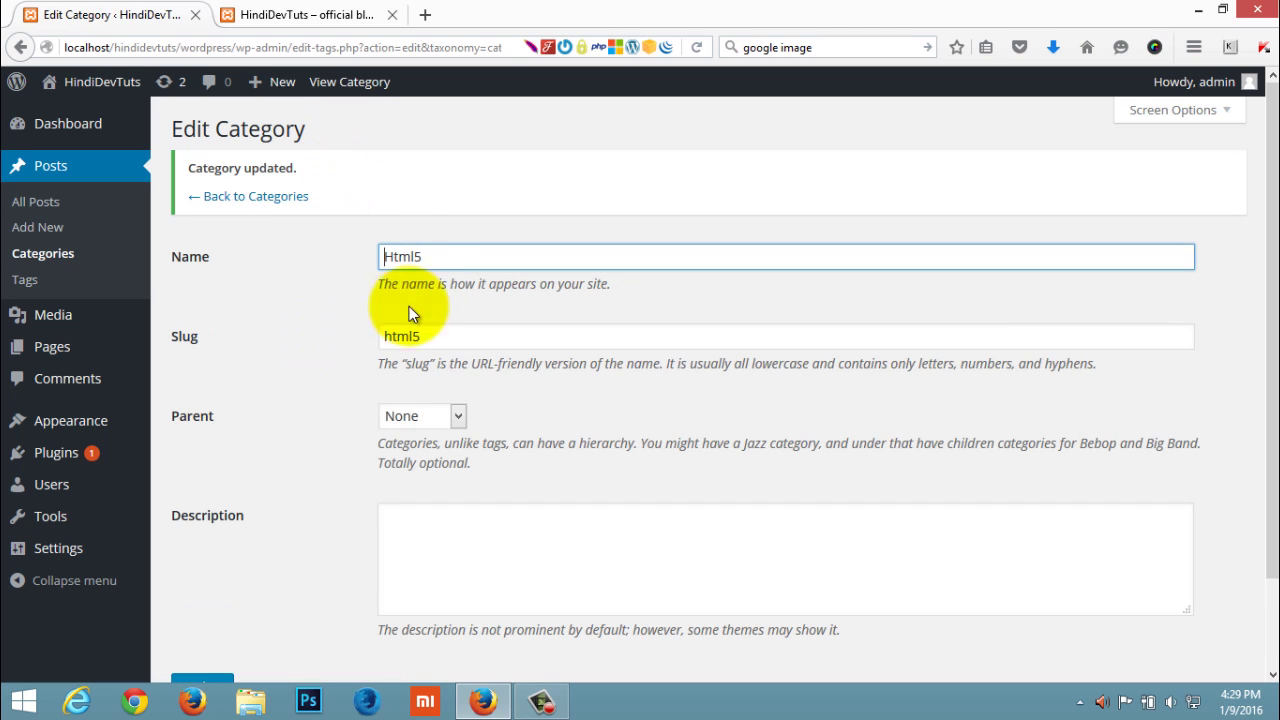
left_click(286, 198)
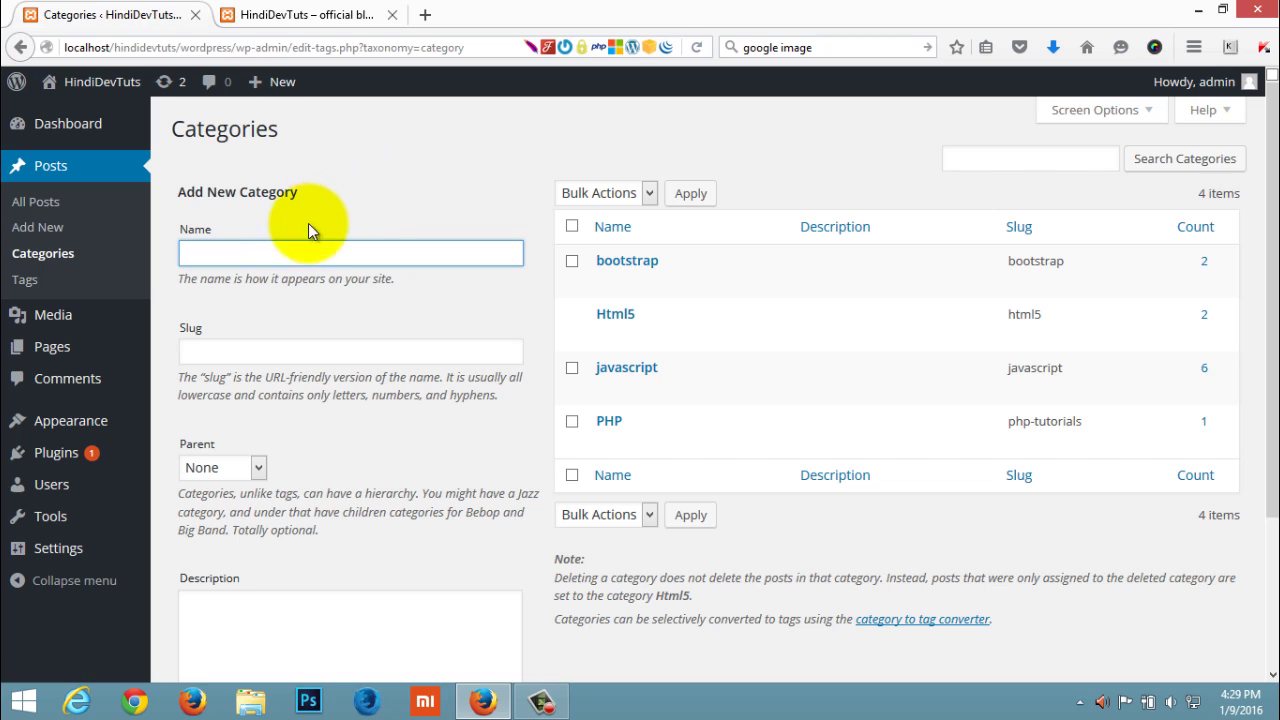
Add a new category named "Css3" with the slug "css3", no parent, and an empty description
left_click(273, 254)
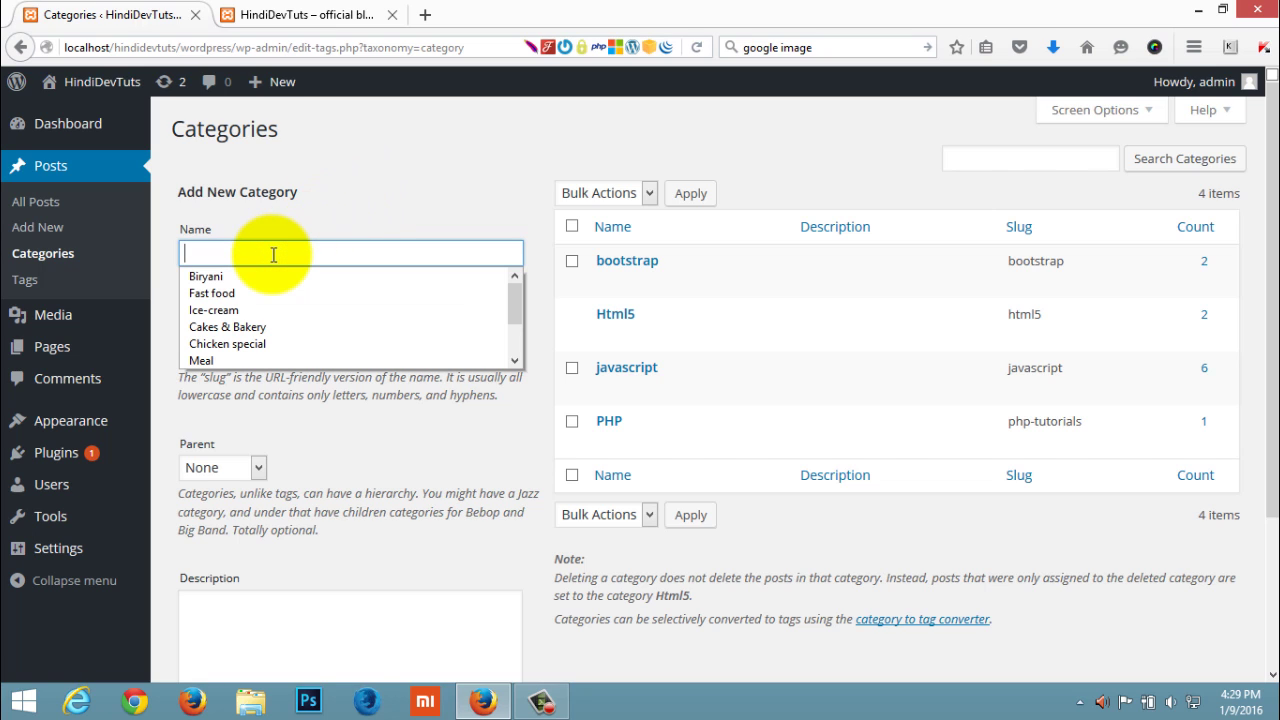
type("C")
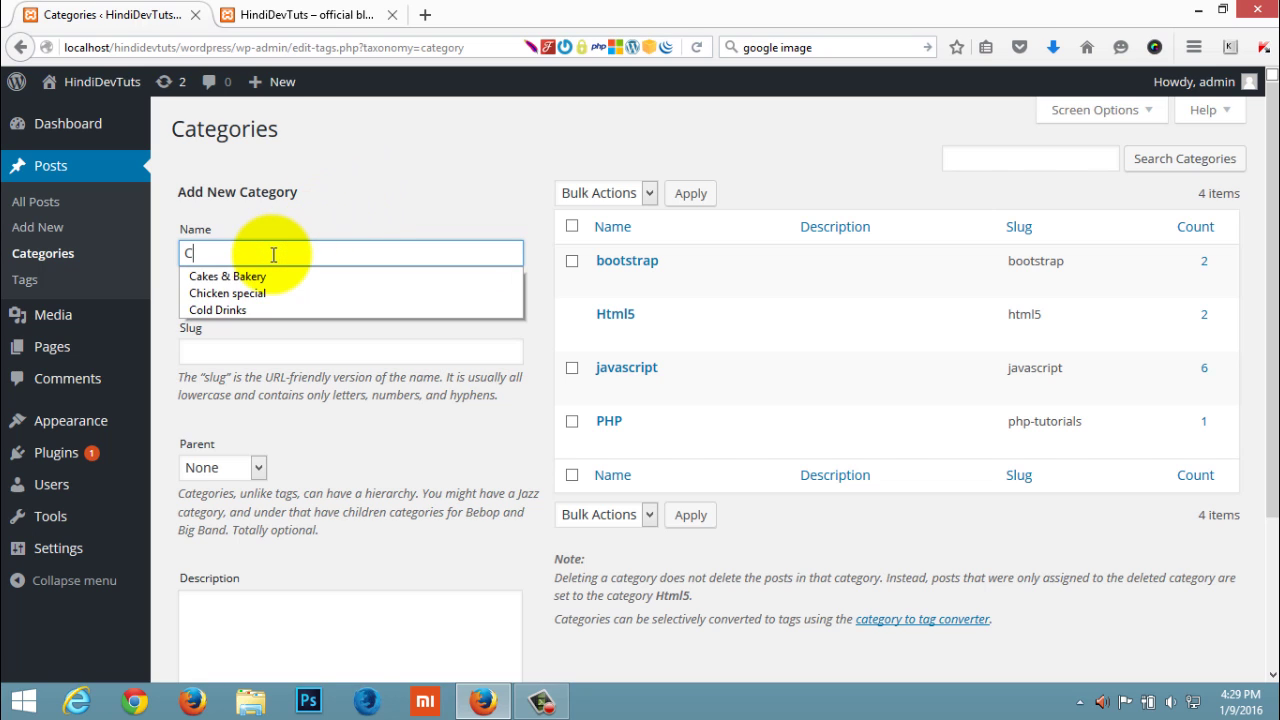
type("ss3")
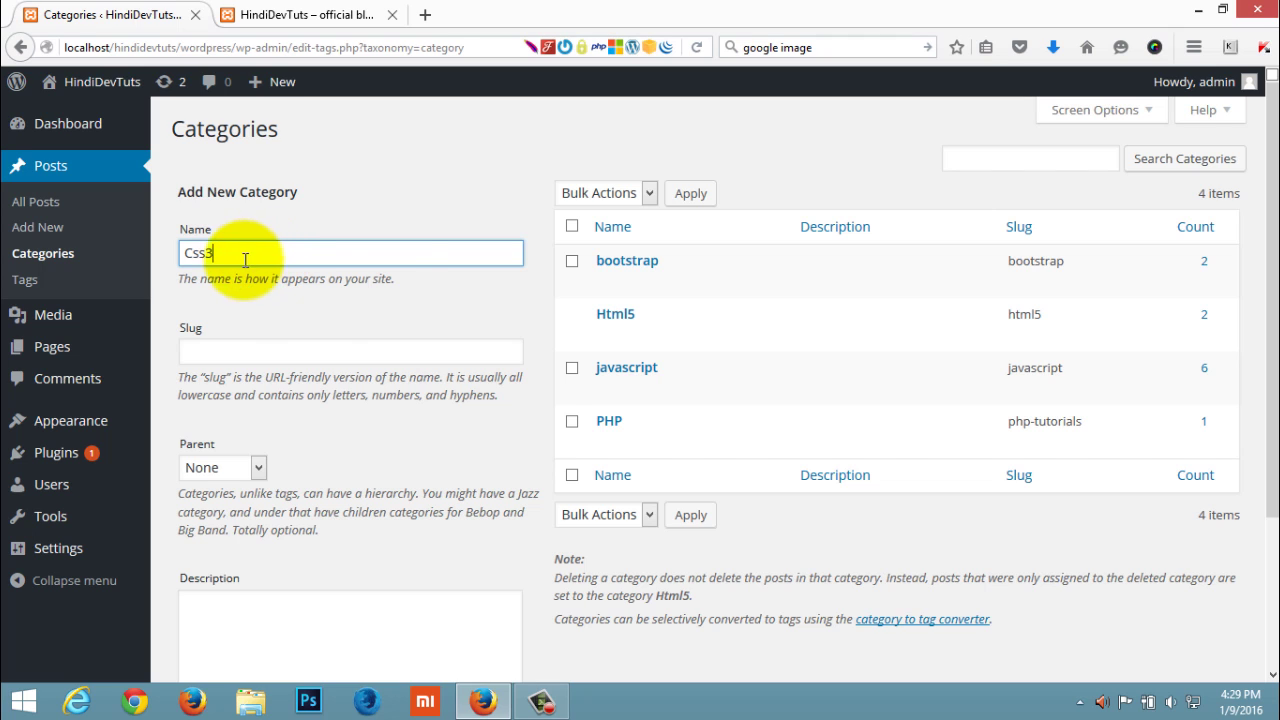
left_click(255, 347)
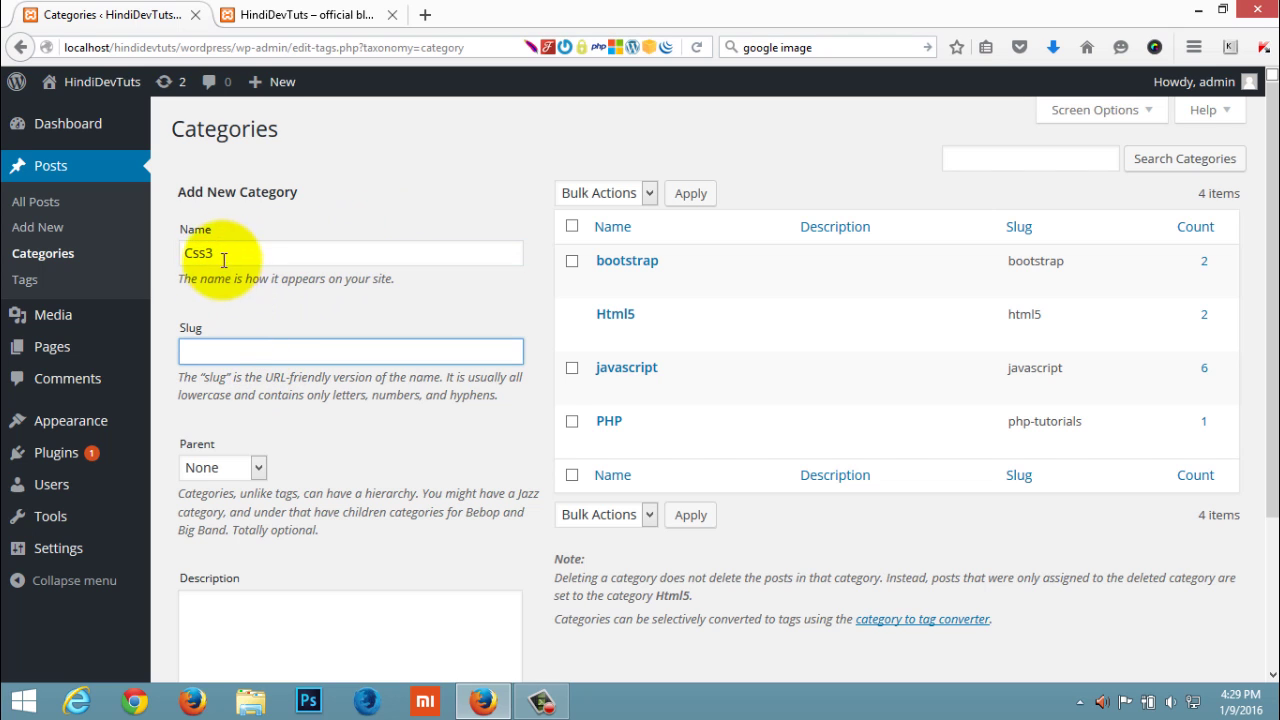
type("css3")
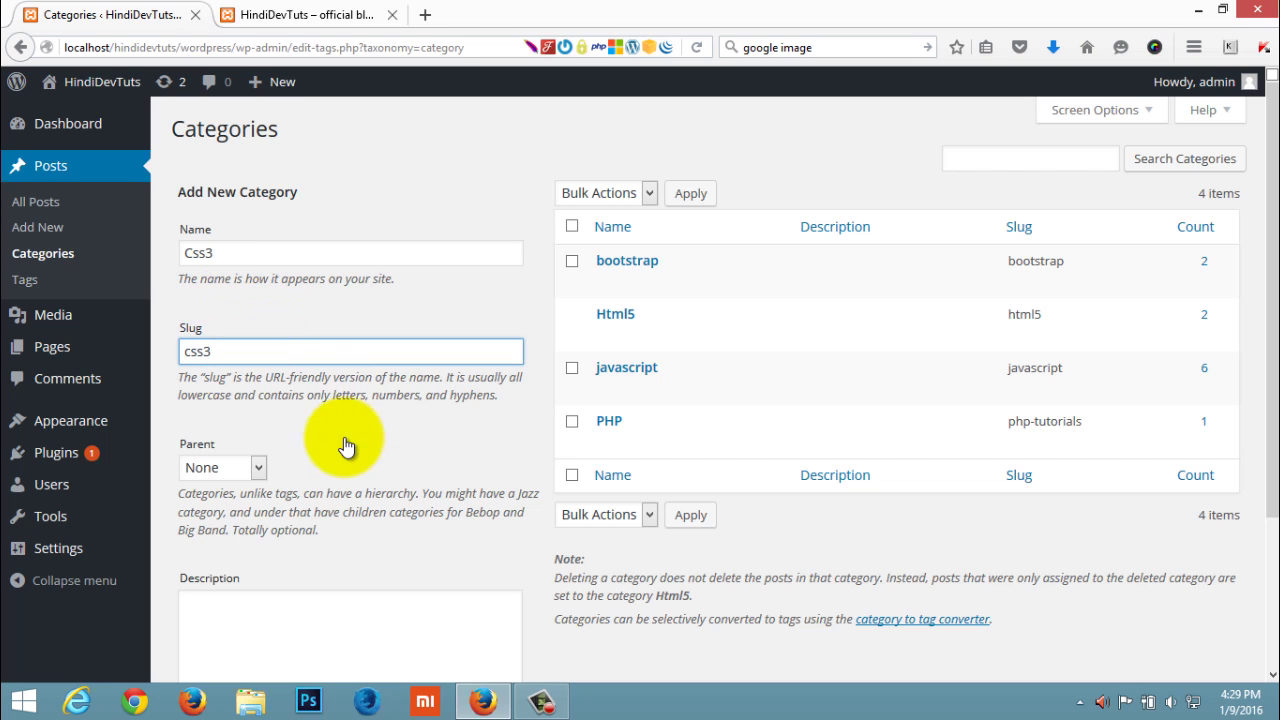
key("Tab")
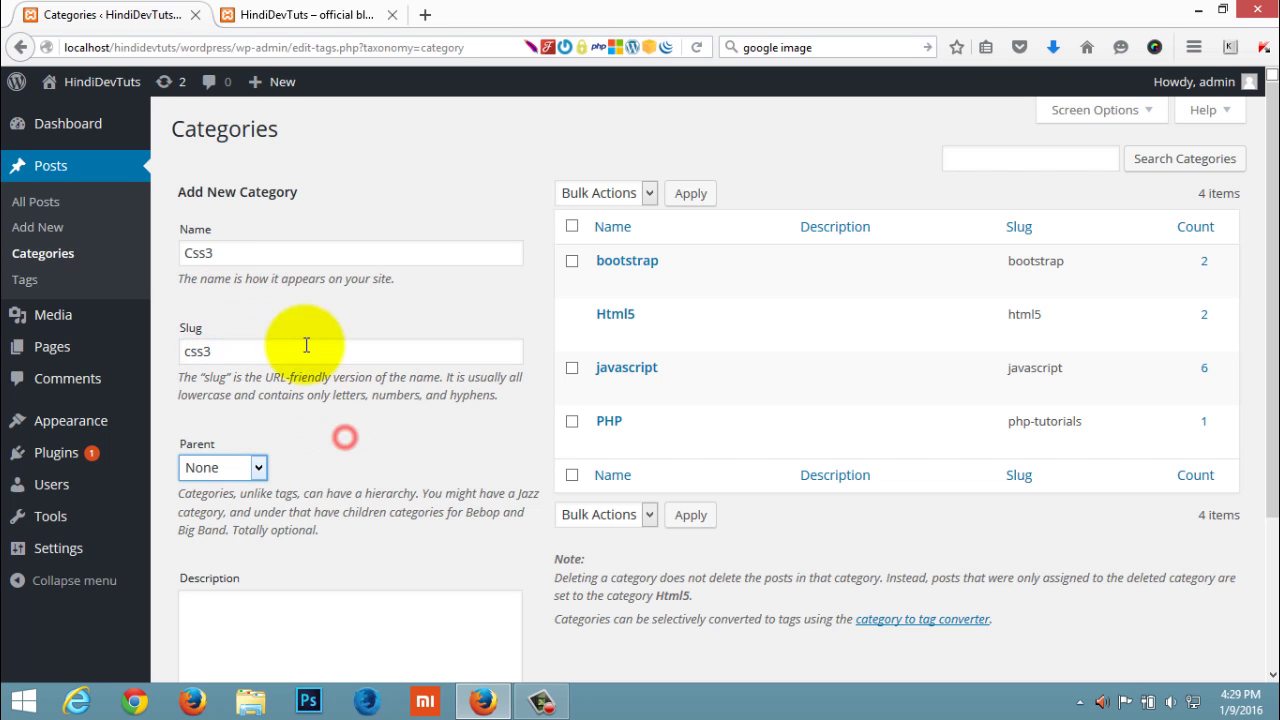
scroll(323, 457, "down", 2)
scroll(325, 455, "down", 2)
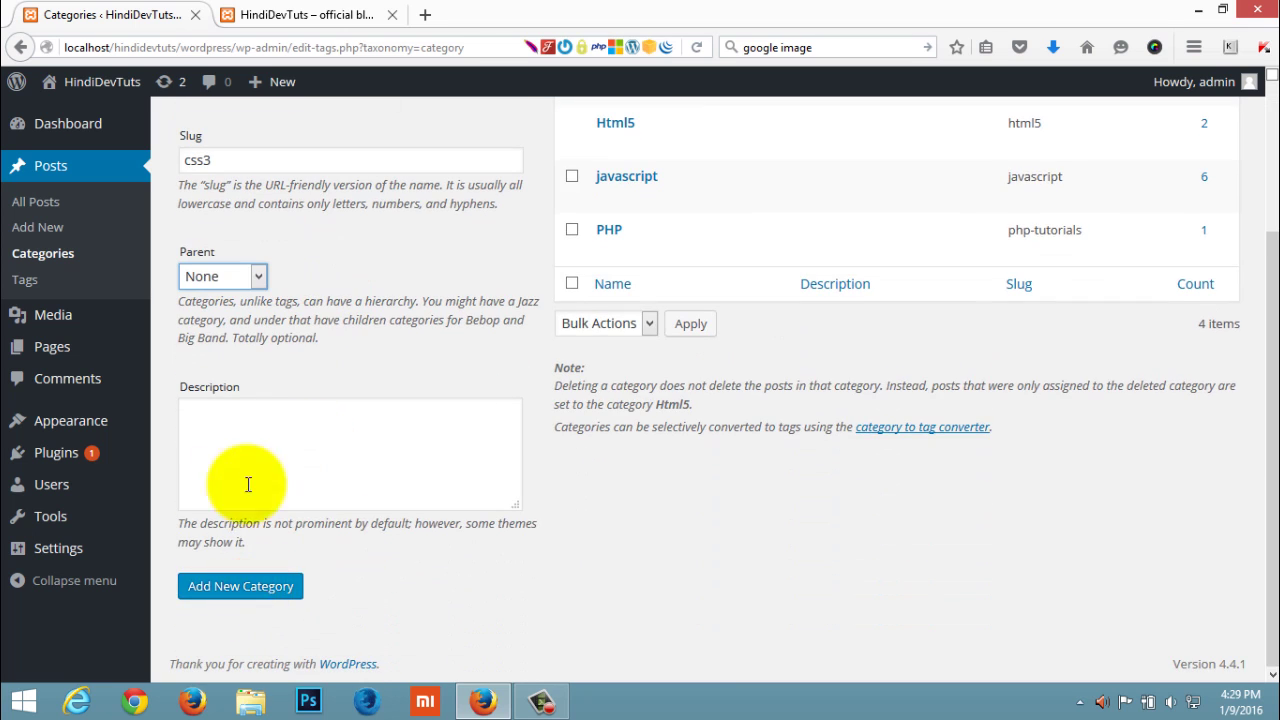
left_click(206, 411)
left_click(251, 588)
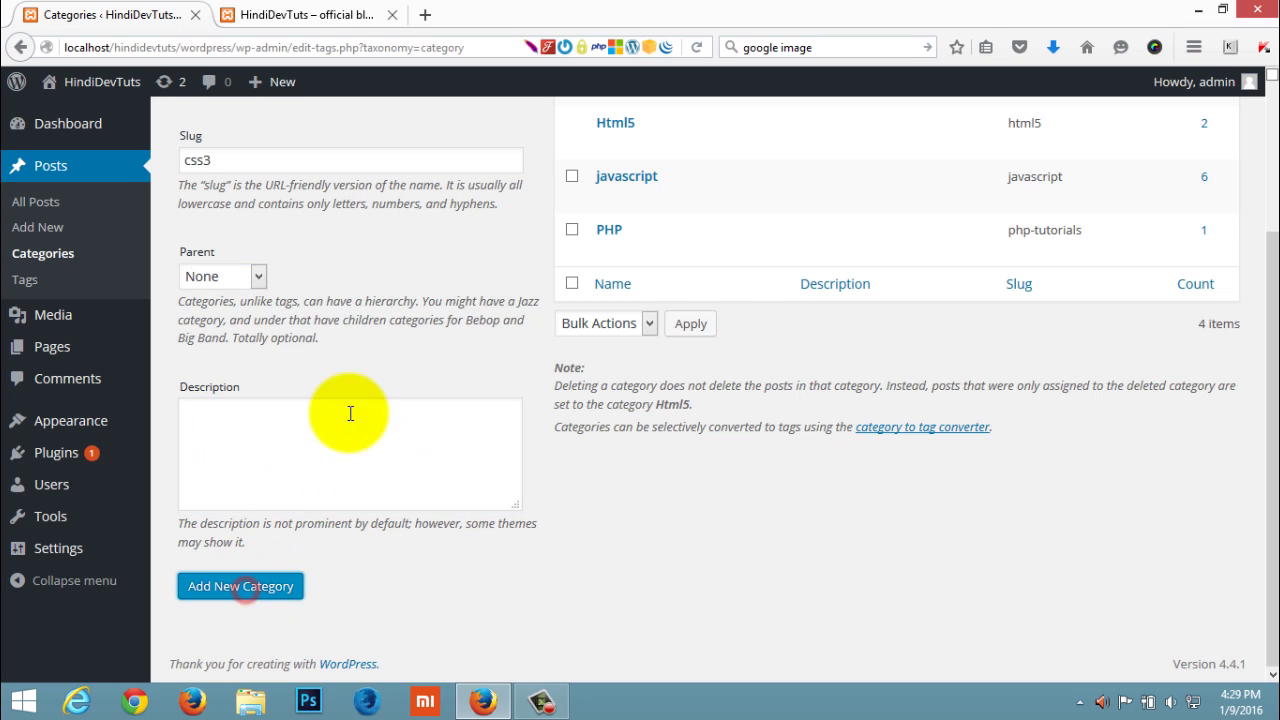
scroll(405, 352, "up", 4)
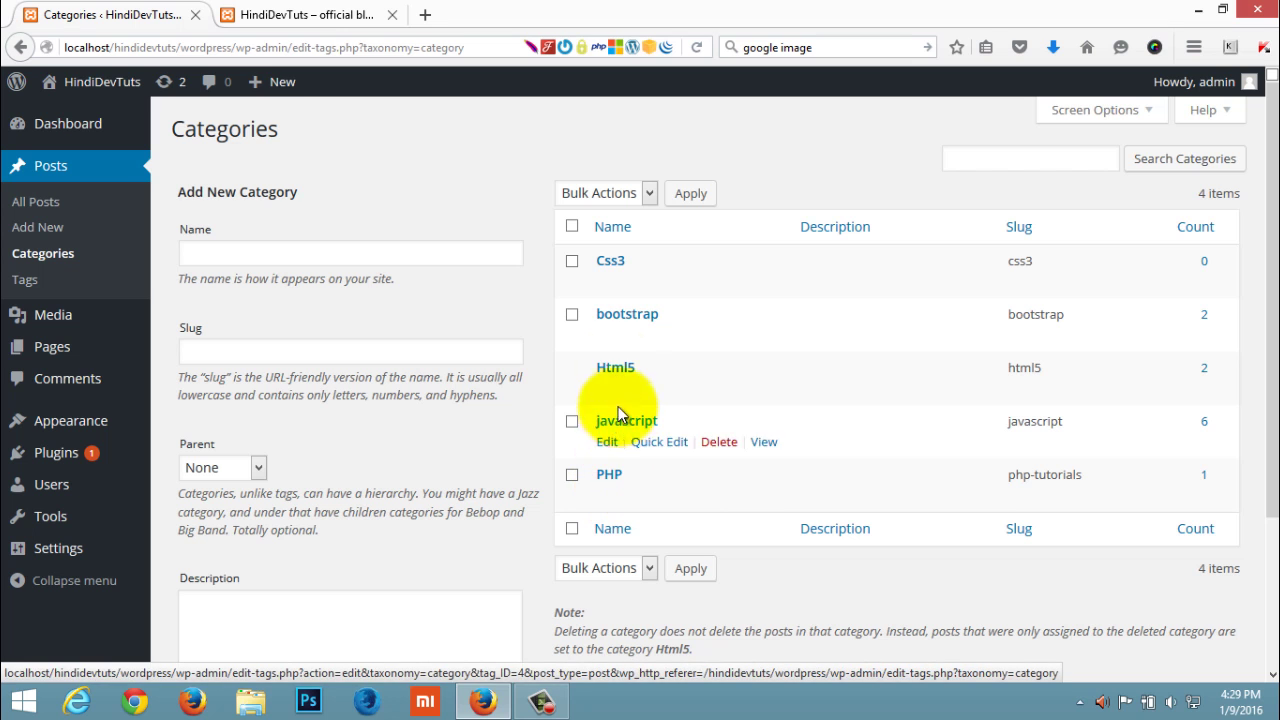
Reload the front page to check the category names under Tuts Category, and return to the admin's category list
left_click(302, 14)
left_click(697, 47)
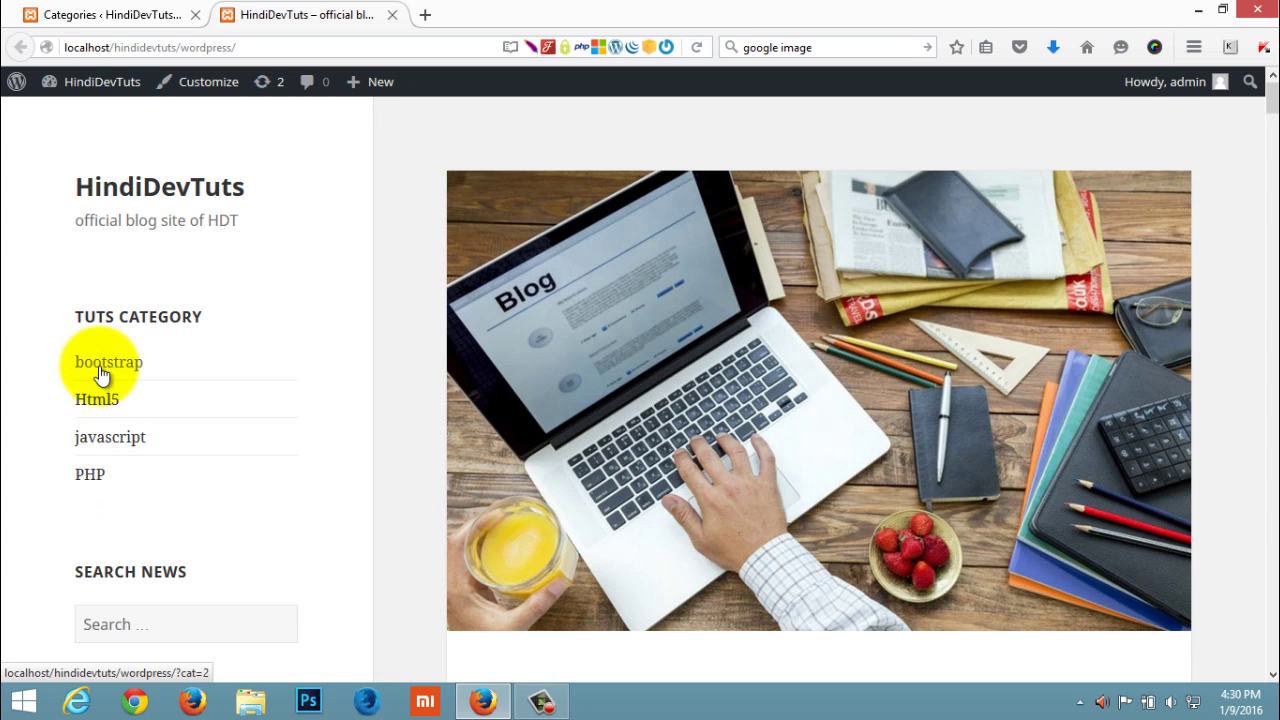
left_click(108, 15)
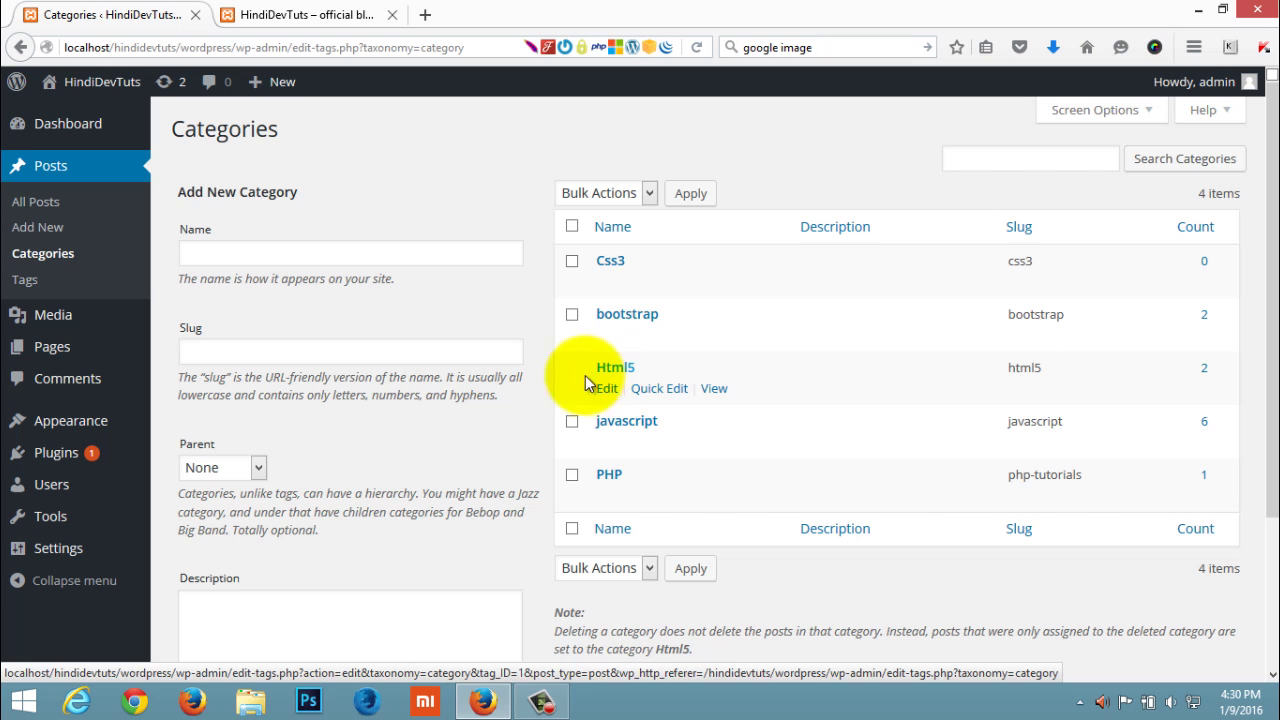
Quick-edit the post "ICICI Bank customers can also transfer money" to add the Html5 category, and update it
left_click(33, 208)
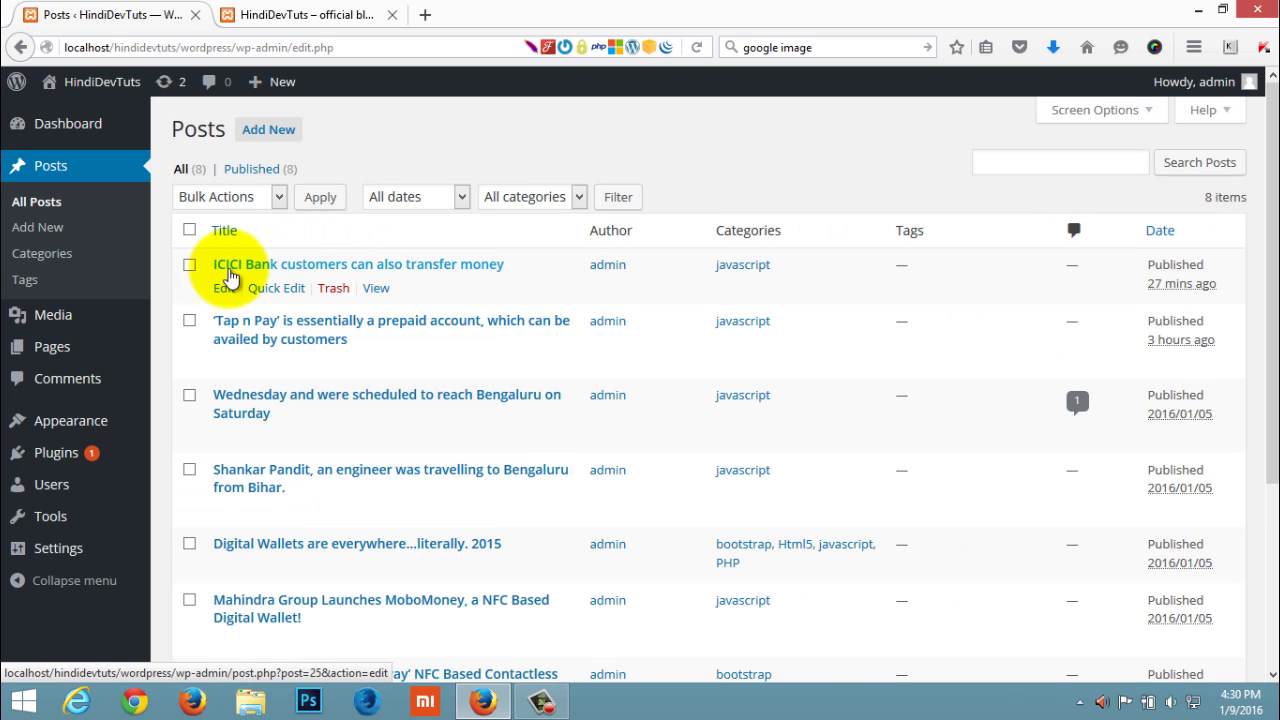
left_click(266, 288)
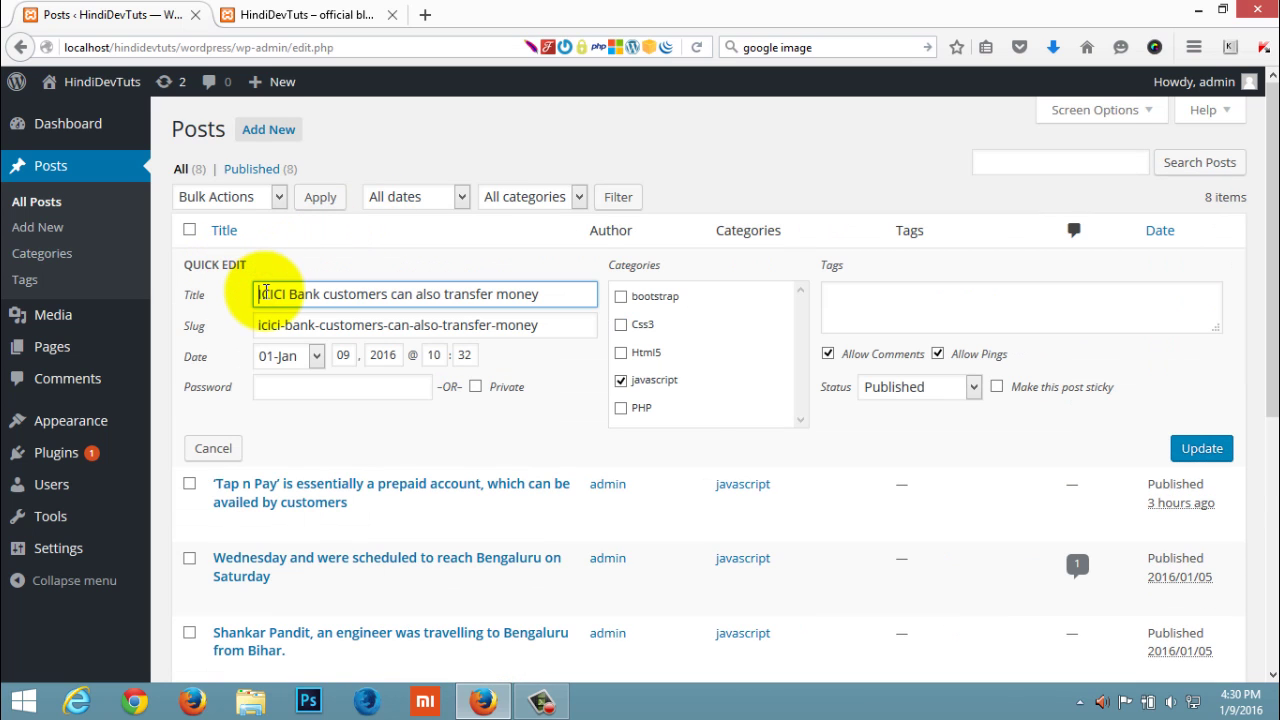
left_click(621, 353)
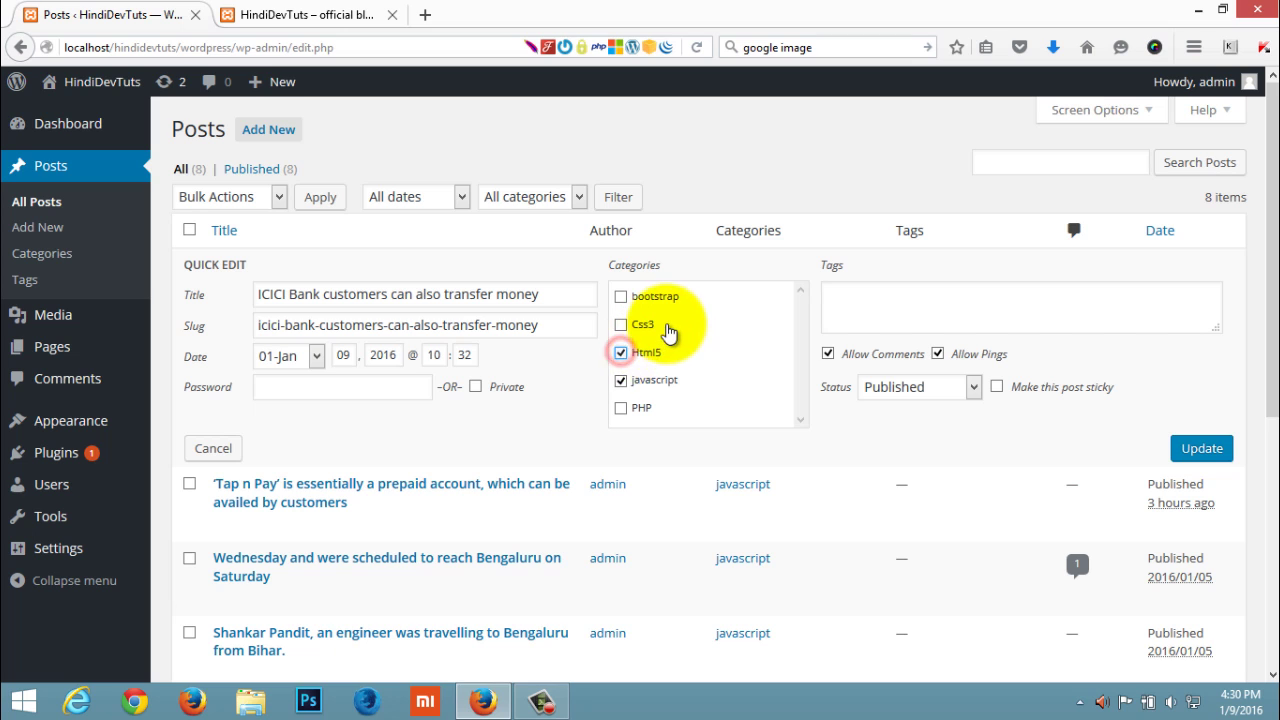
left_click(1198, 448)
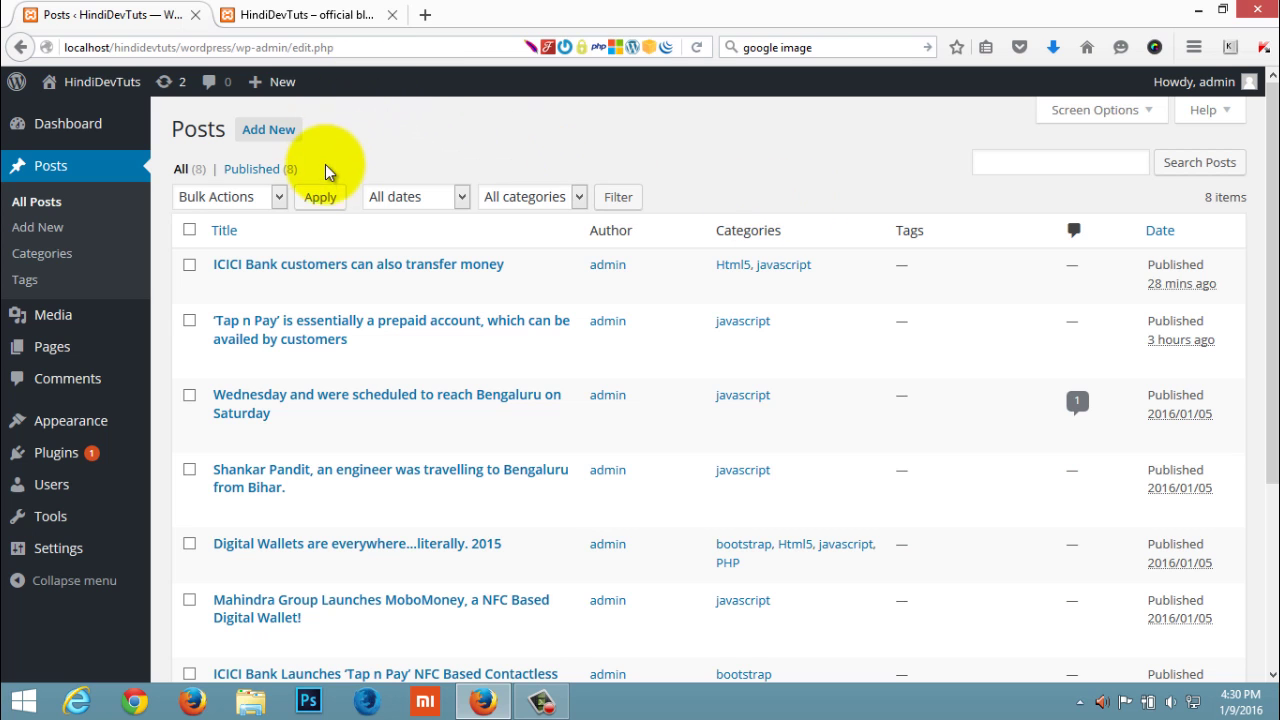
Compare the categories under Tuts Category on the front page with the admin's category list
left_click(316, 22)
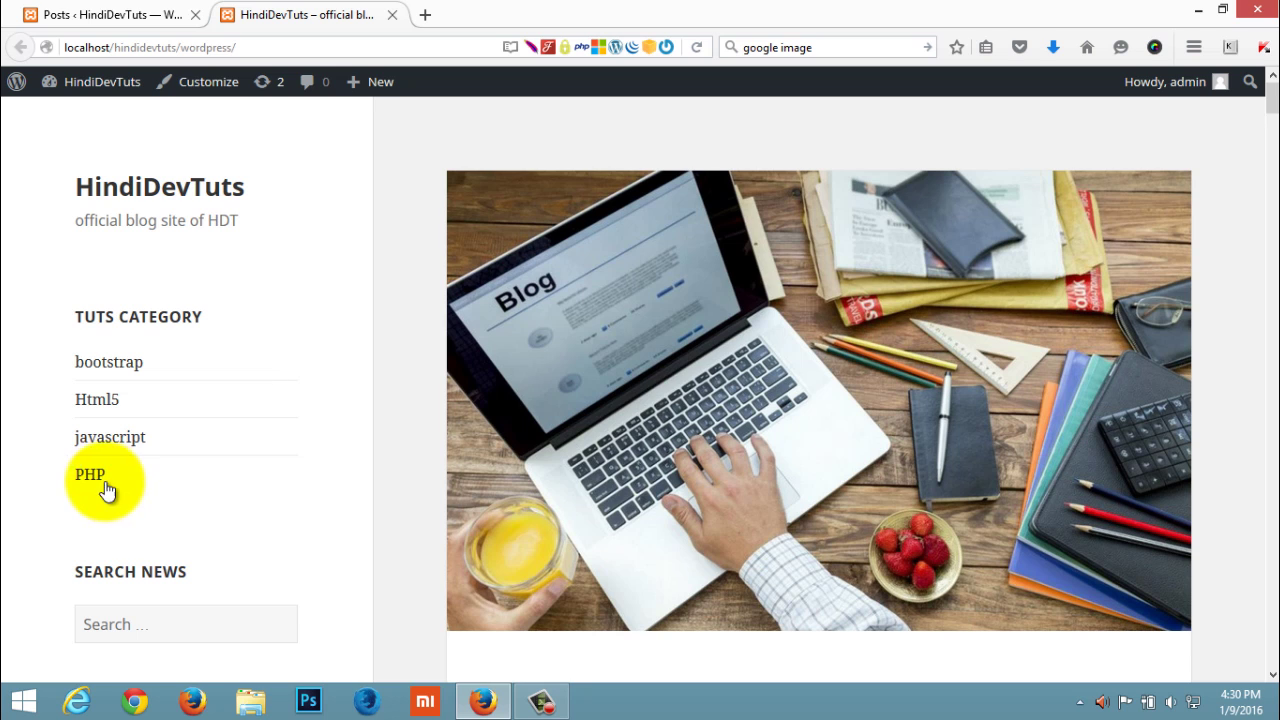
left_click(110, 10)
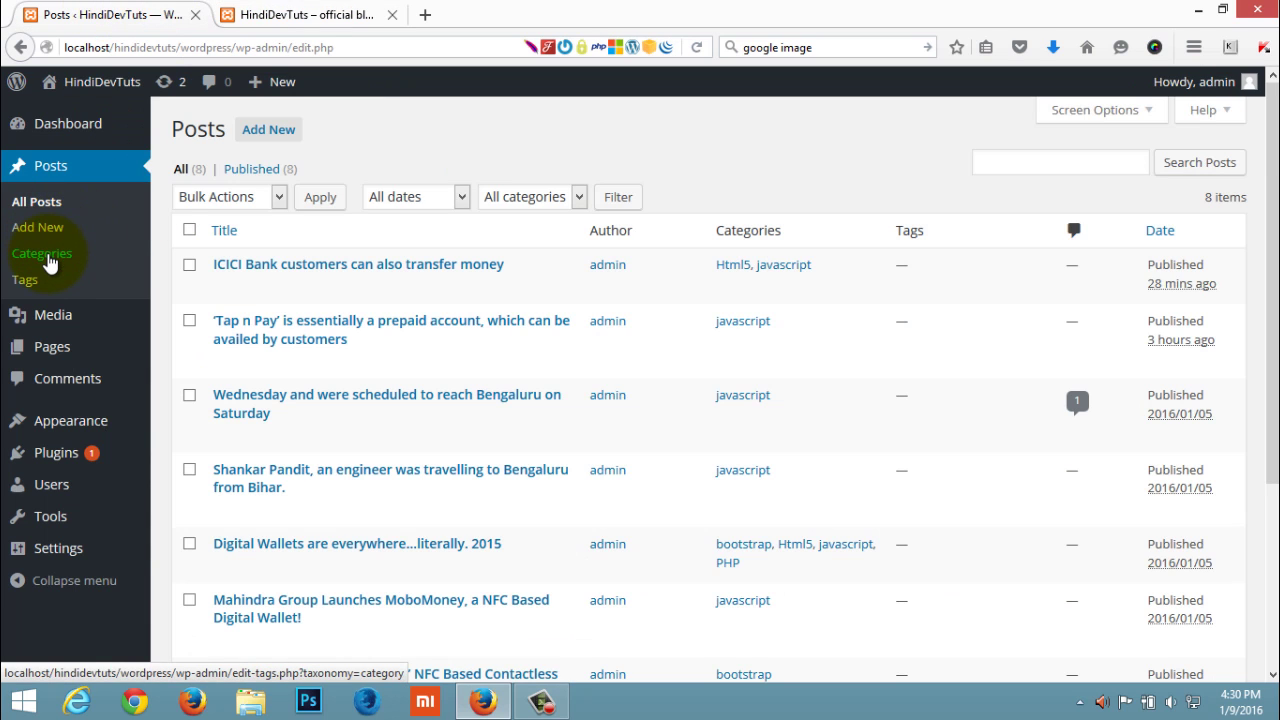
left_click(60, 256)
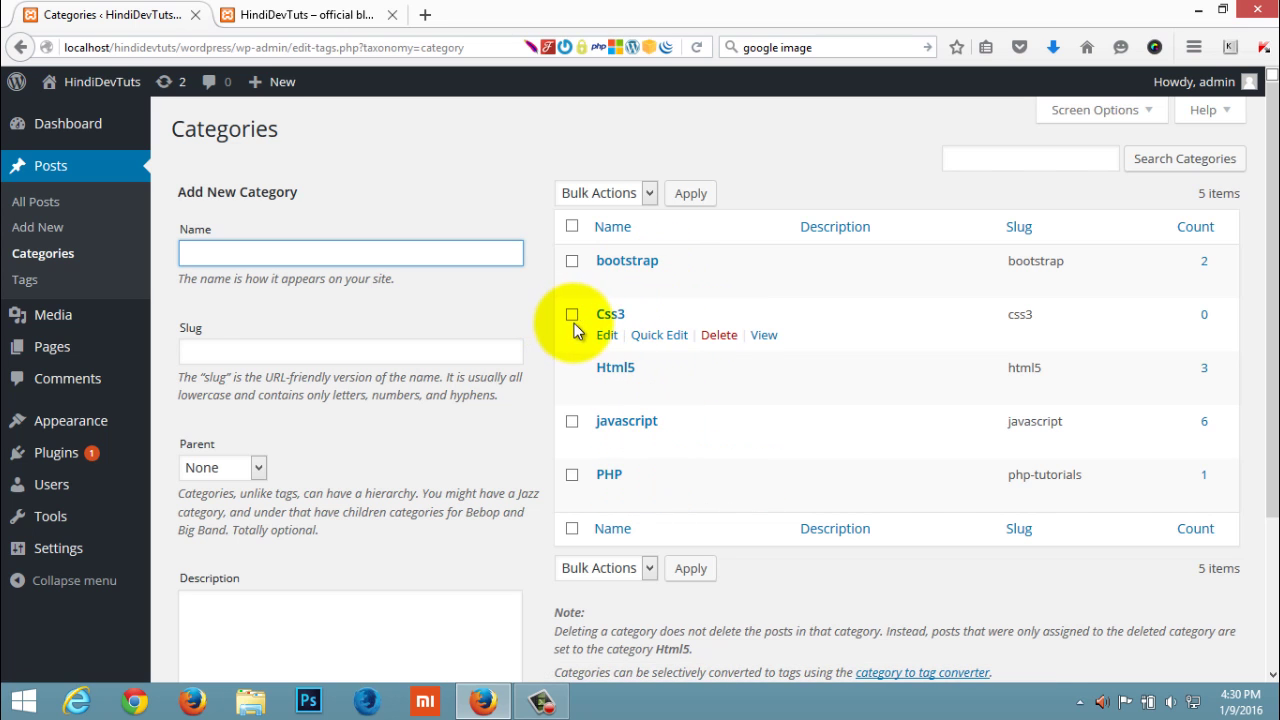
left_click(300, 14)
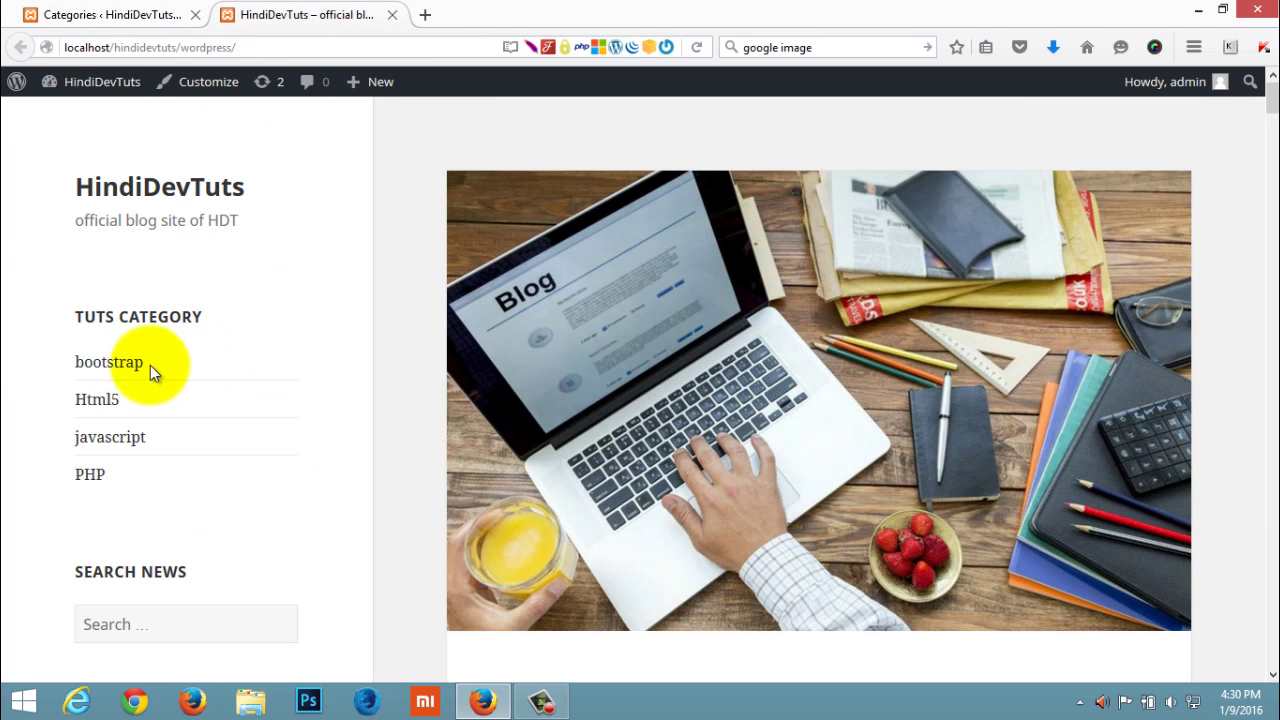
left_click(130, 10)
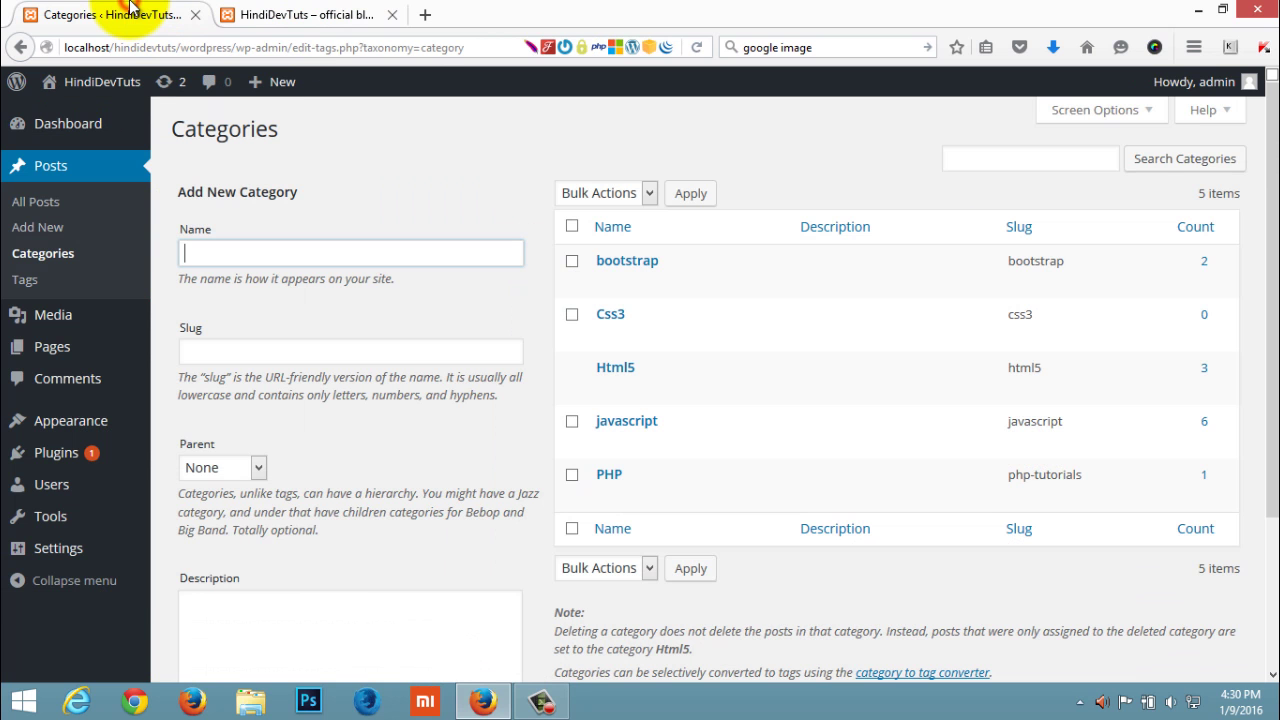
Open the post "ICICI Bank customers can also transfer money" for full editing, assign only the Css3 category, and update it
left_click(47, 212)
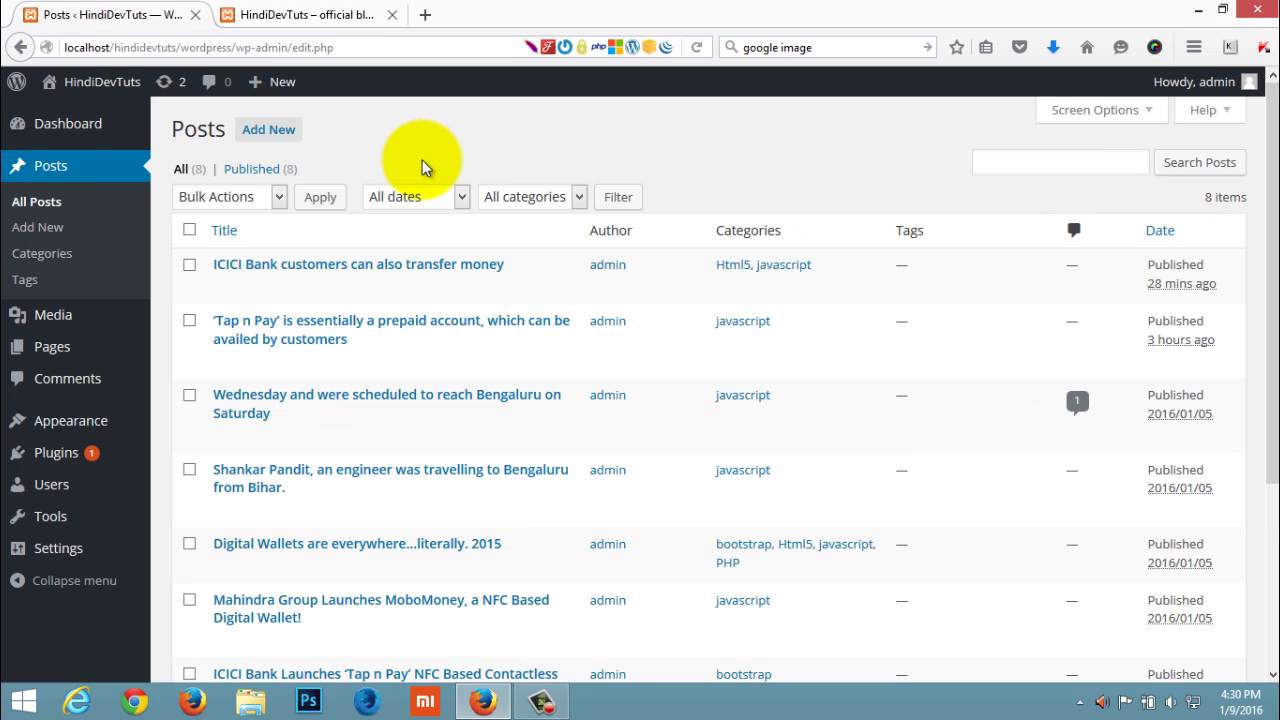
mouse_move(378, 288)
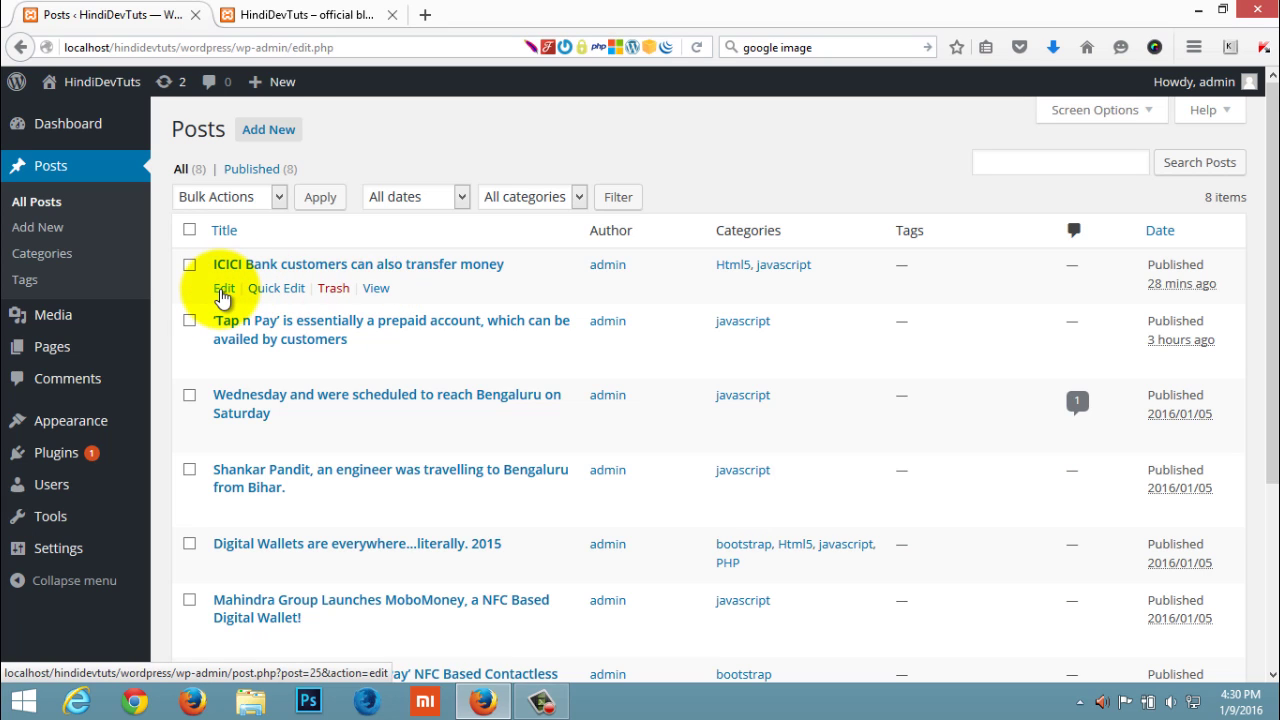
left_click(221, 290)
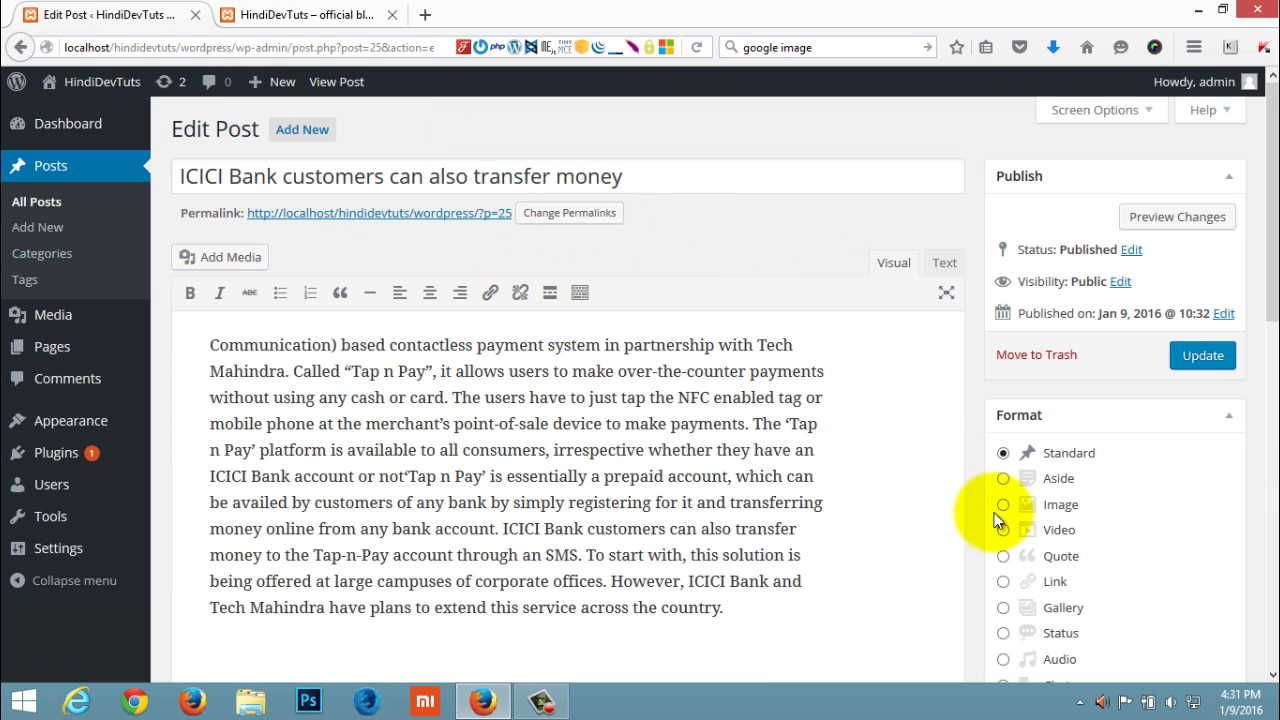
left_click_drag(1272, 263, 1262, 450)
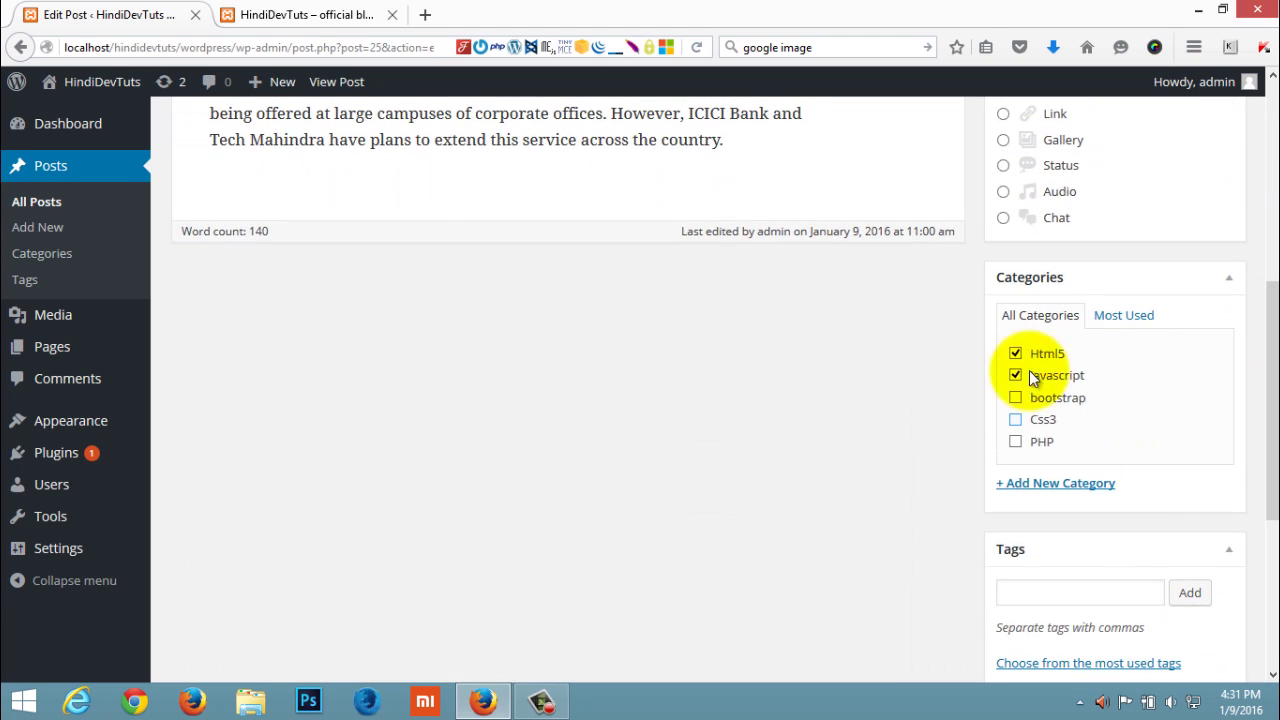
left_click(1016, 420)
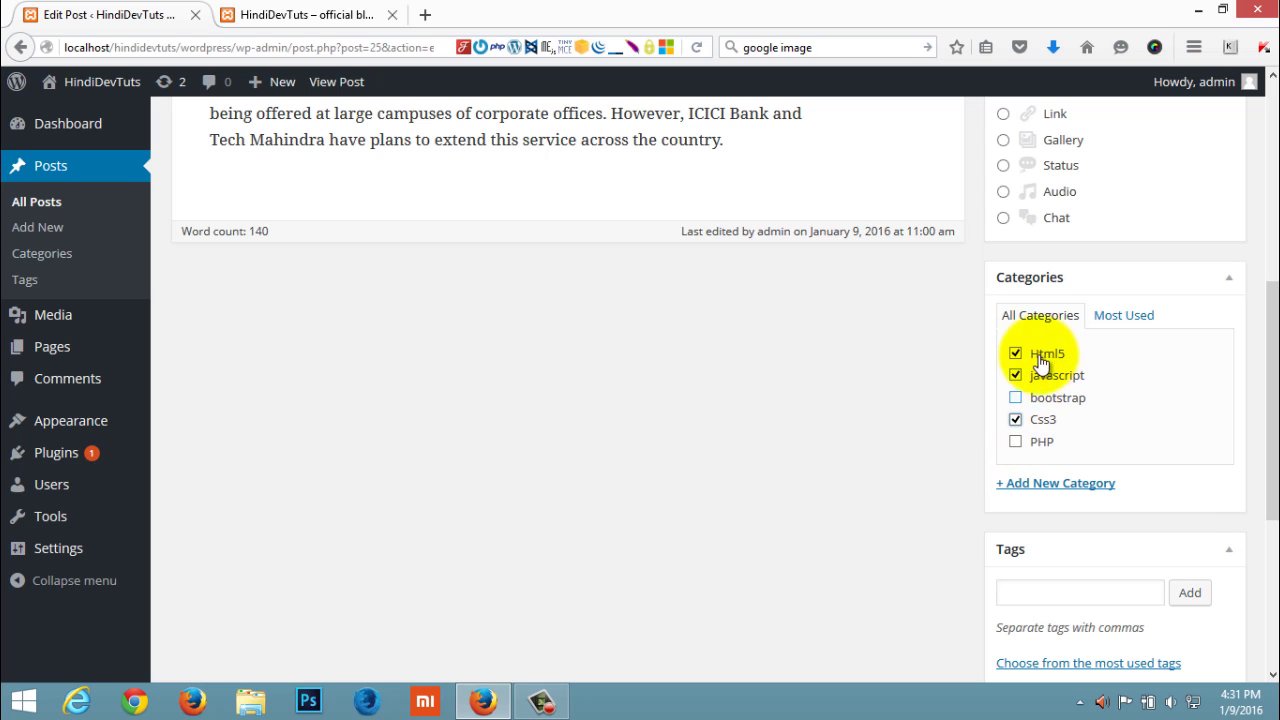
left_click(1016, 376)
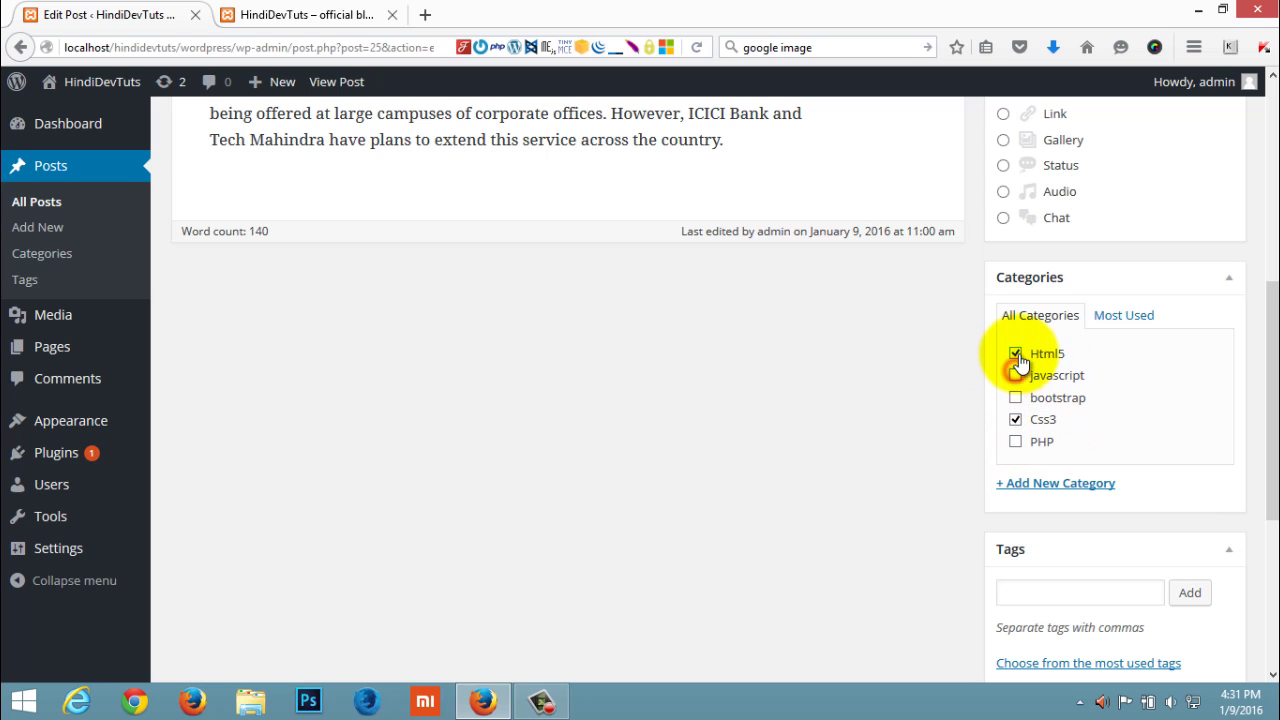
left_click(1015, 353)
scroll(1161, 421, "up", 5)
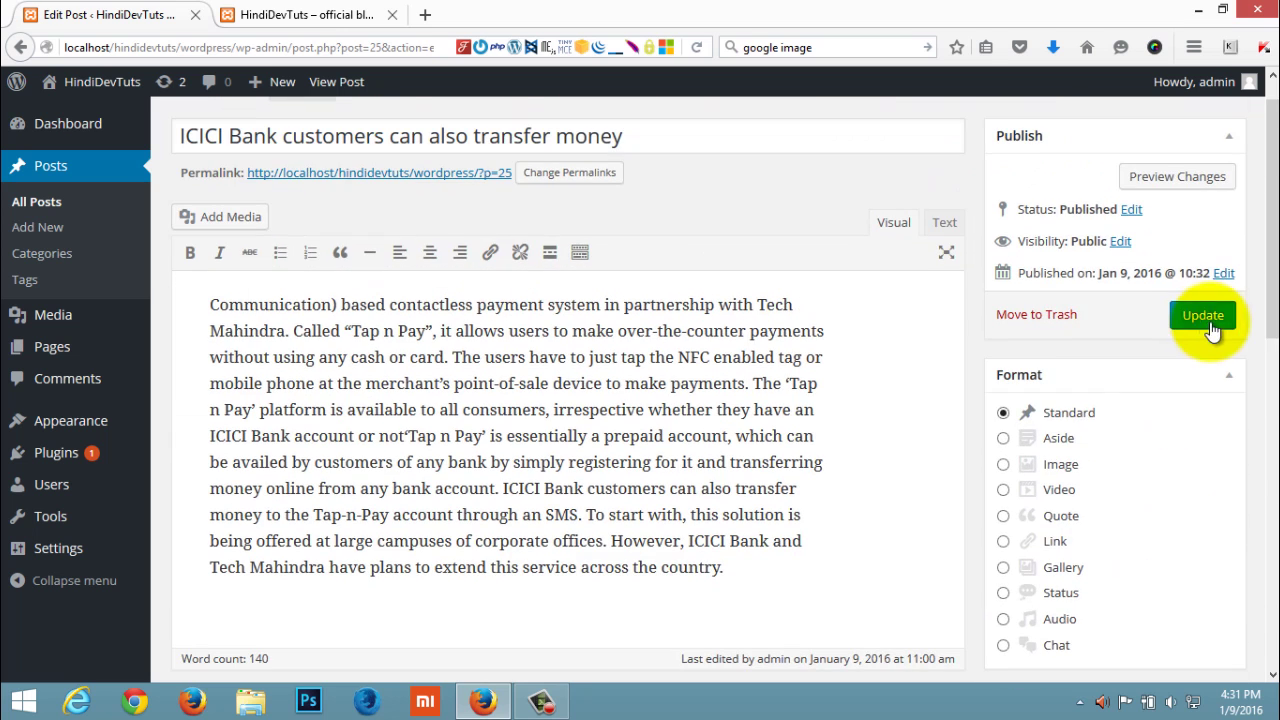
left_click(1194, 314)
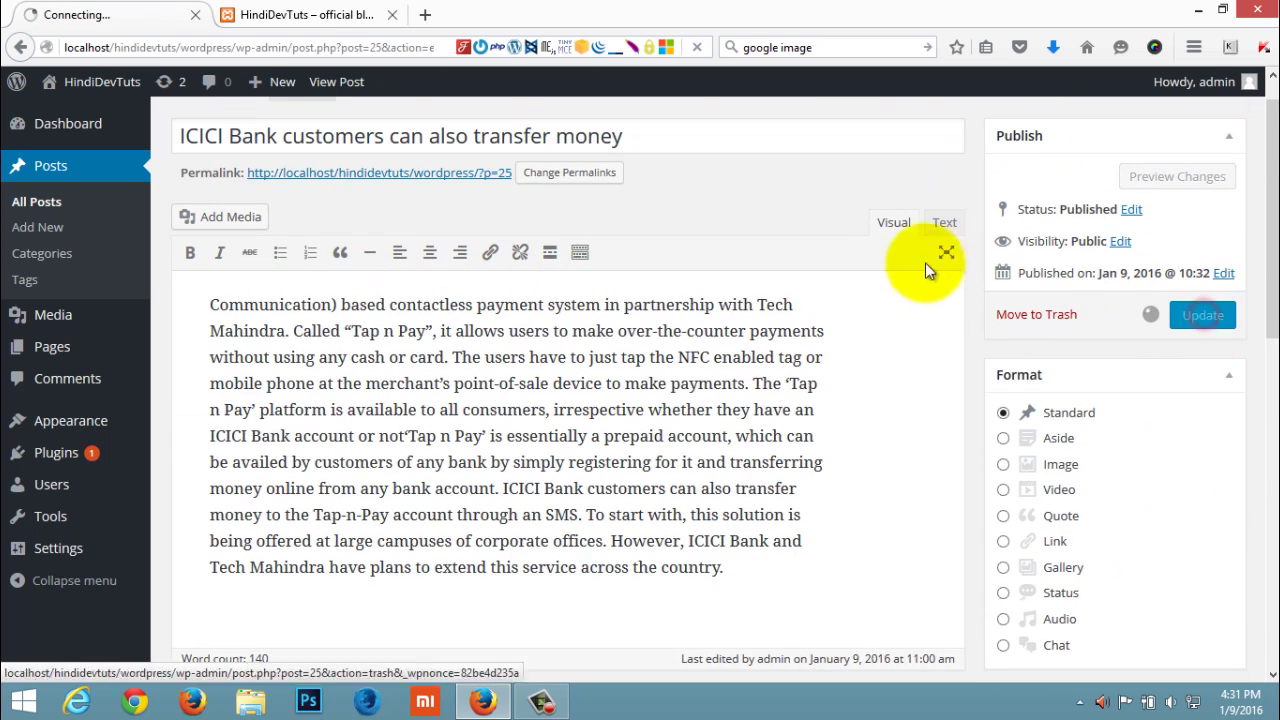
Reload the site's front page to check the entries under Tuts Category
left_click(305, 14)
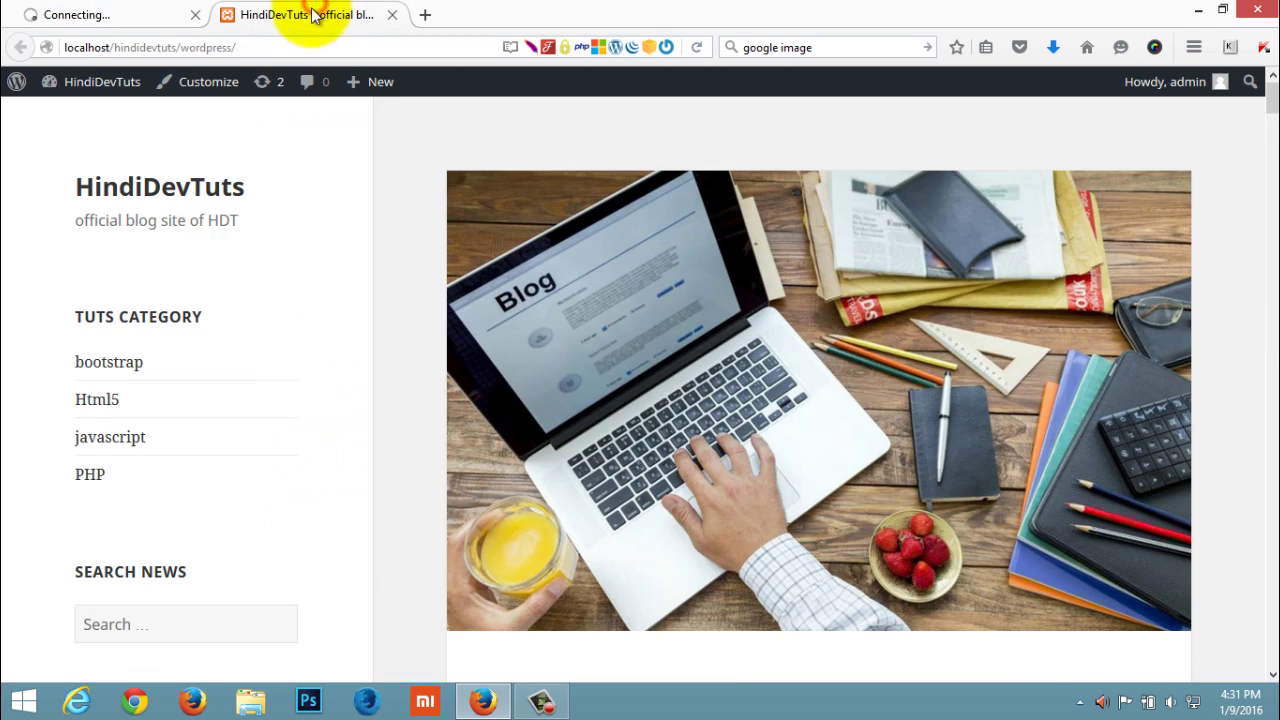
left_click(699, 49)
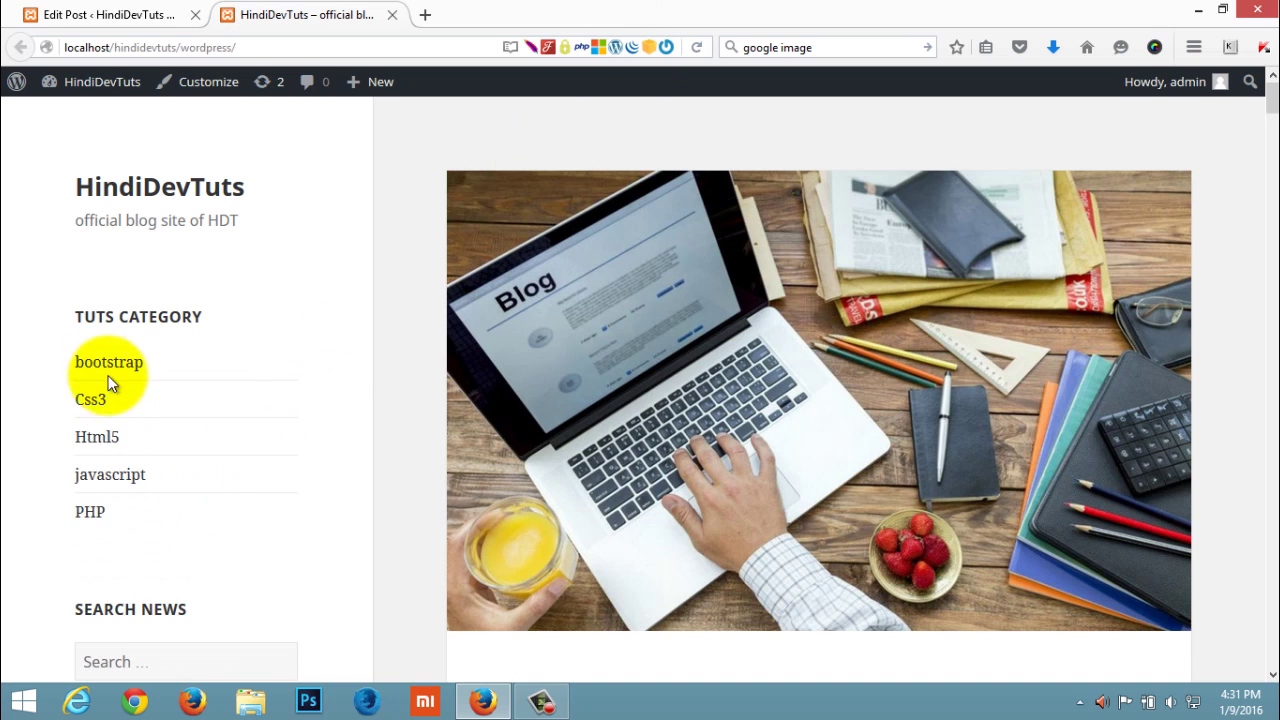
scroll(276, 495, "down", 1)
Search the site's news for "icici" and look through the search results
left_click(181, 595)
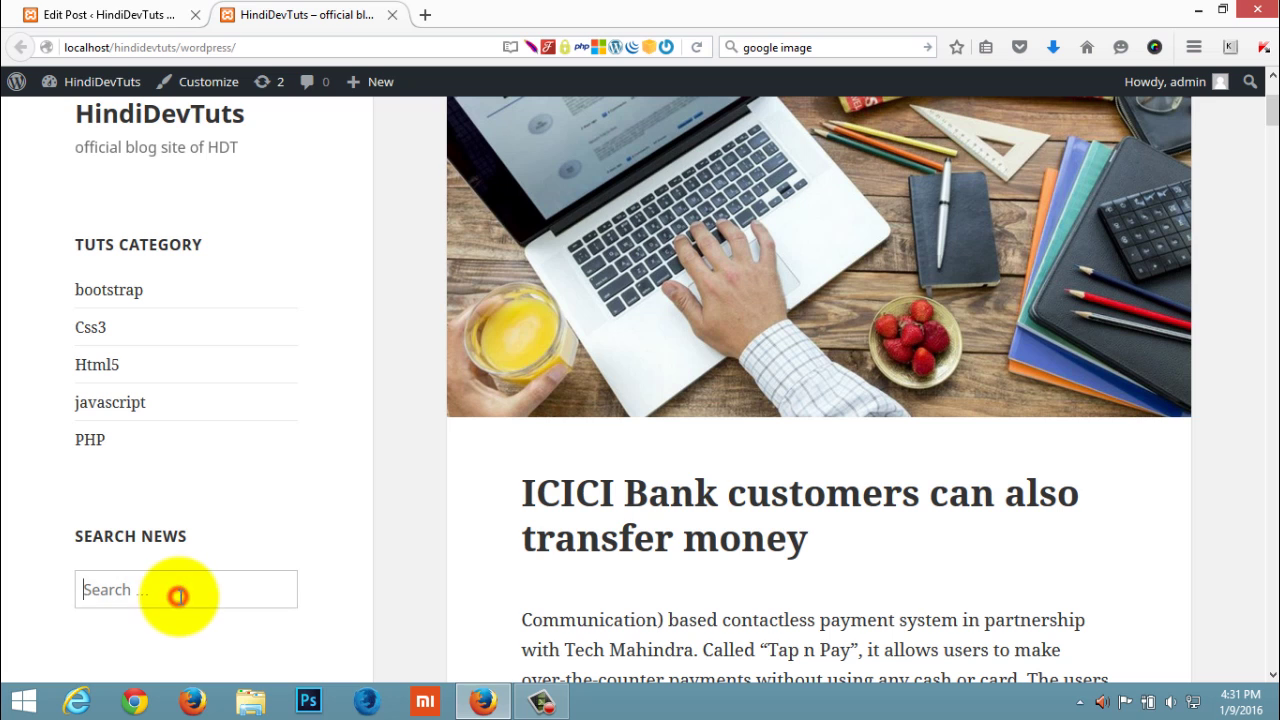
scroll(258, 553, "up", 1)
type("hty")
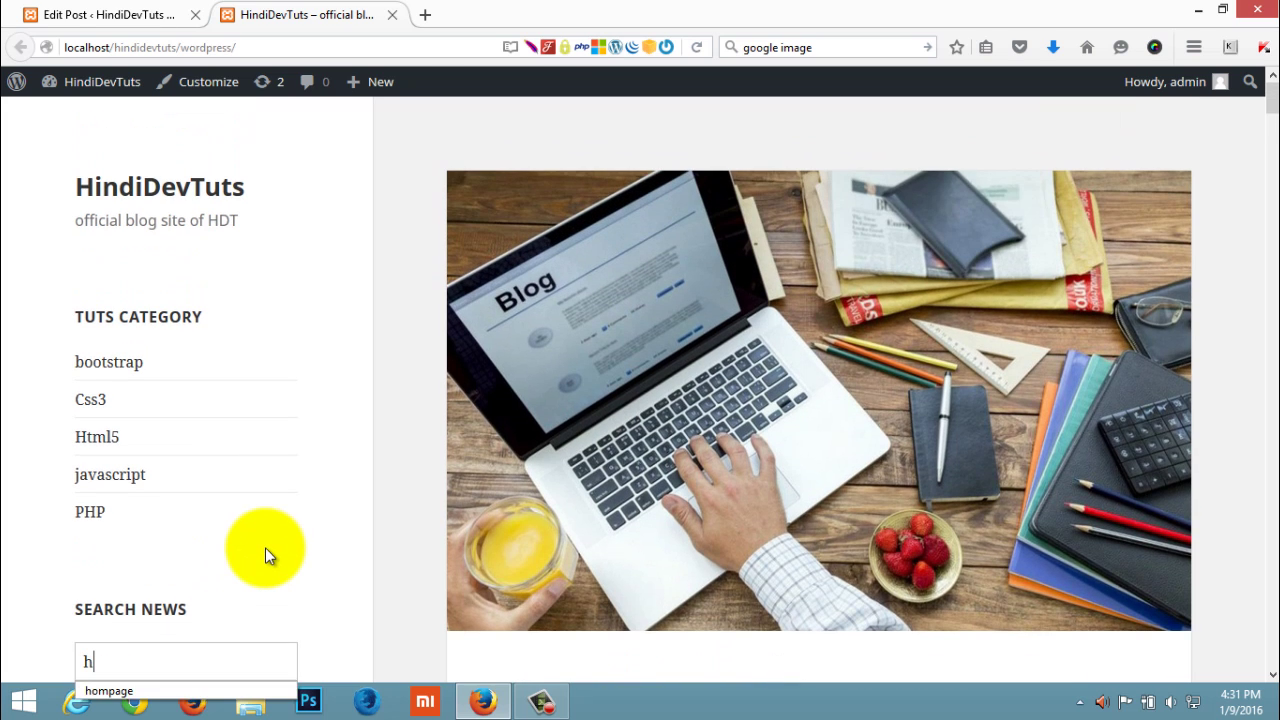
key("BackSpace")
key("BackSpace")
key("BackSpace")
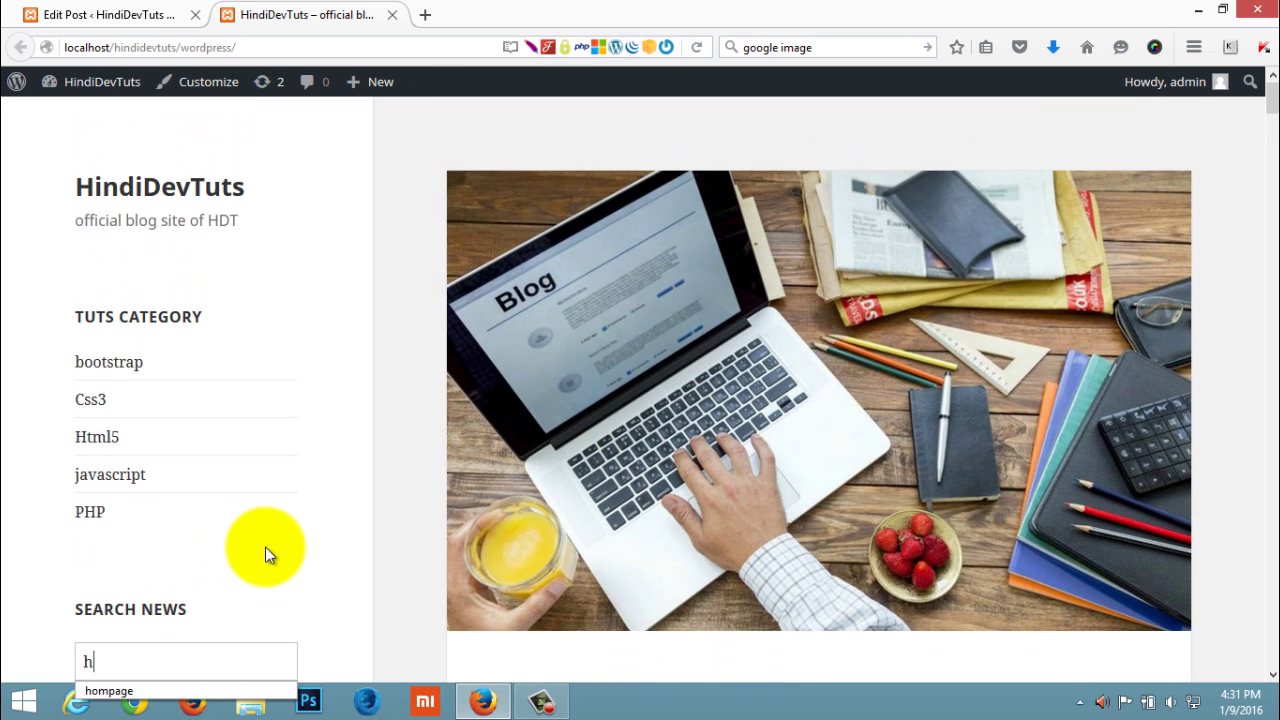
type("icici")
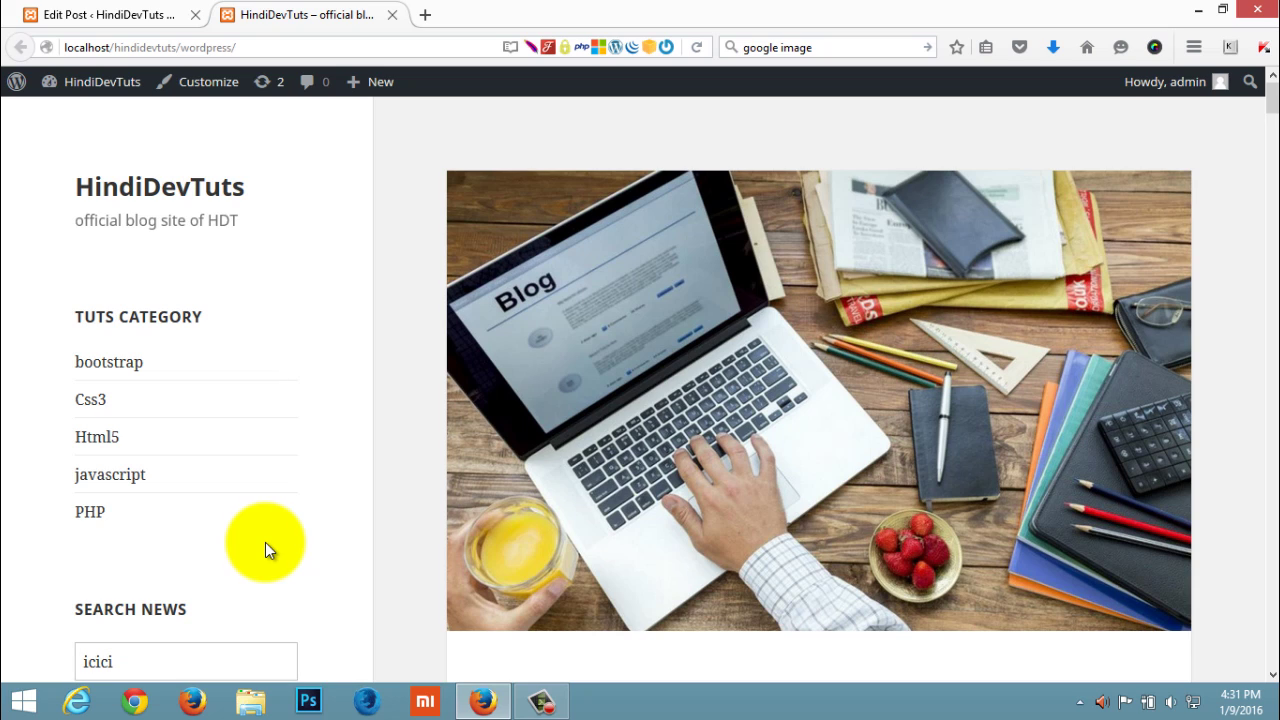
key("Return")
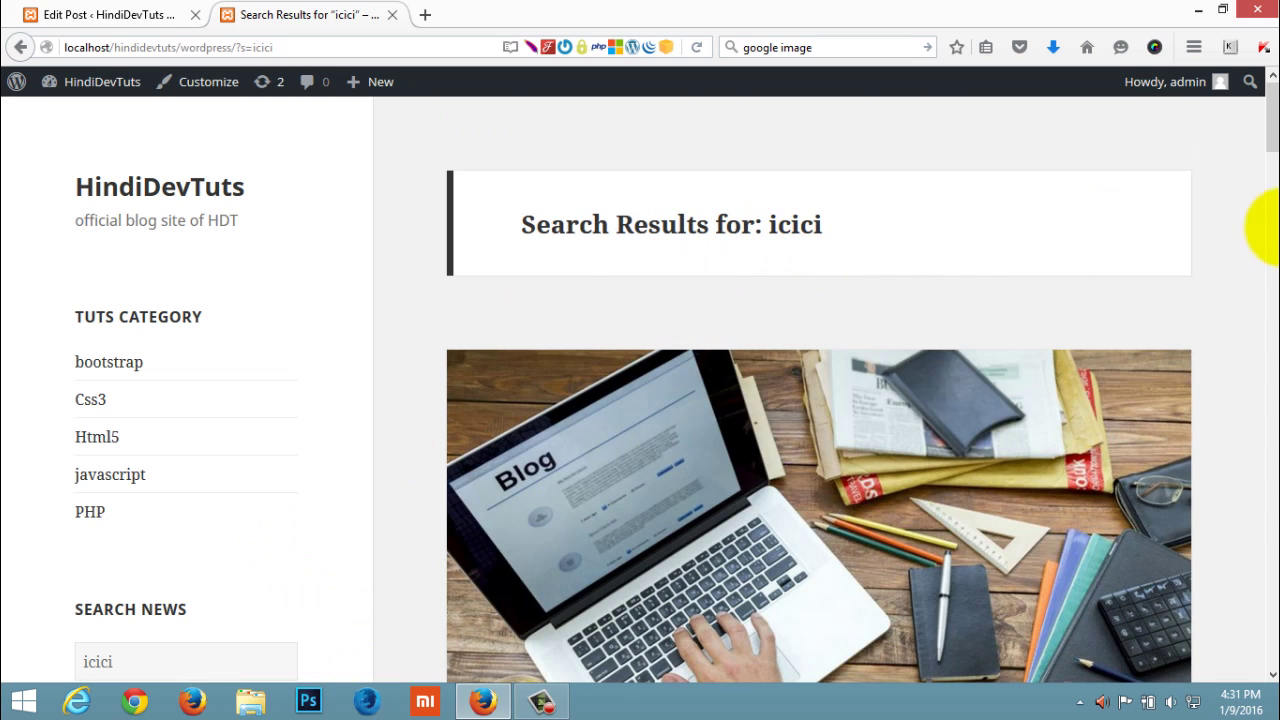
left_click_drag(1270, 137, 1268, 206)
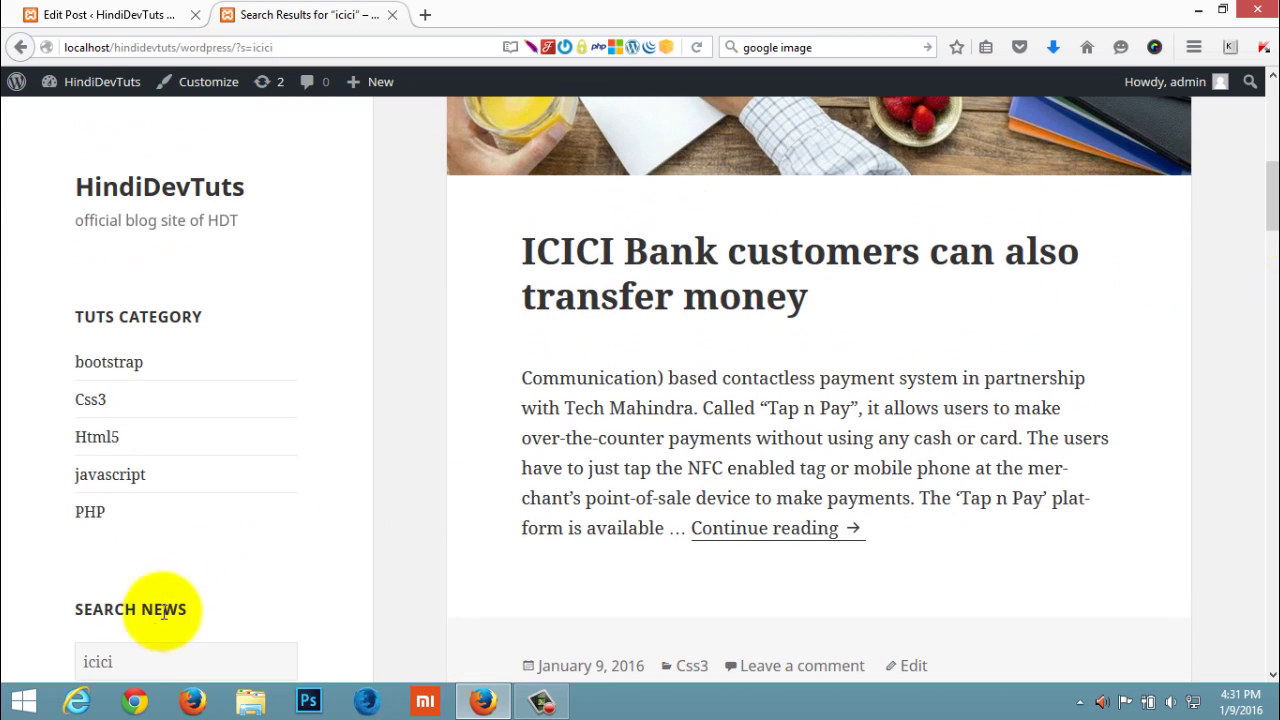
Clear the search term from Search News and return to the site's home page
left_click_drag(138, 662, 44, 655)
key("BackSpace")
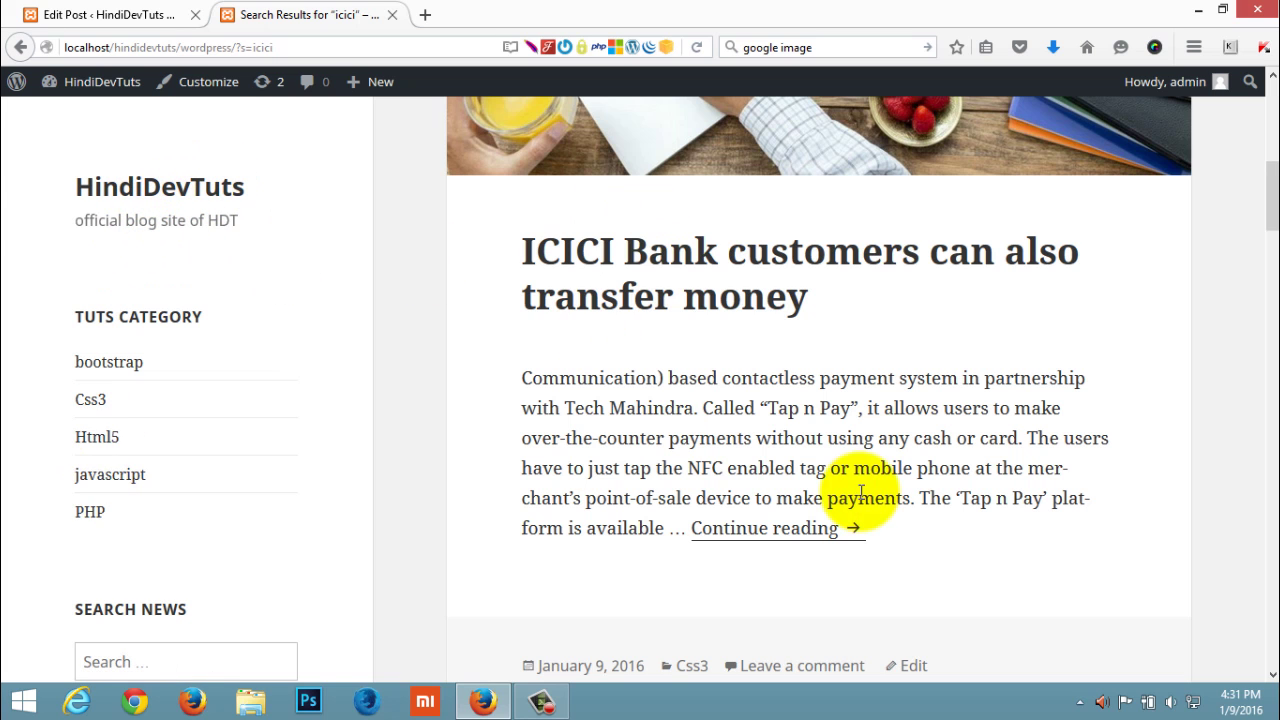
scroll(885, 470, "up", 6)
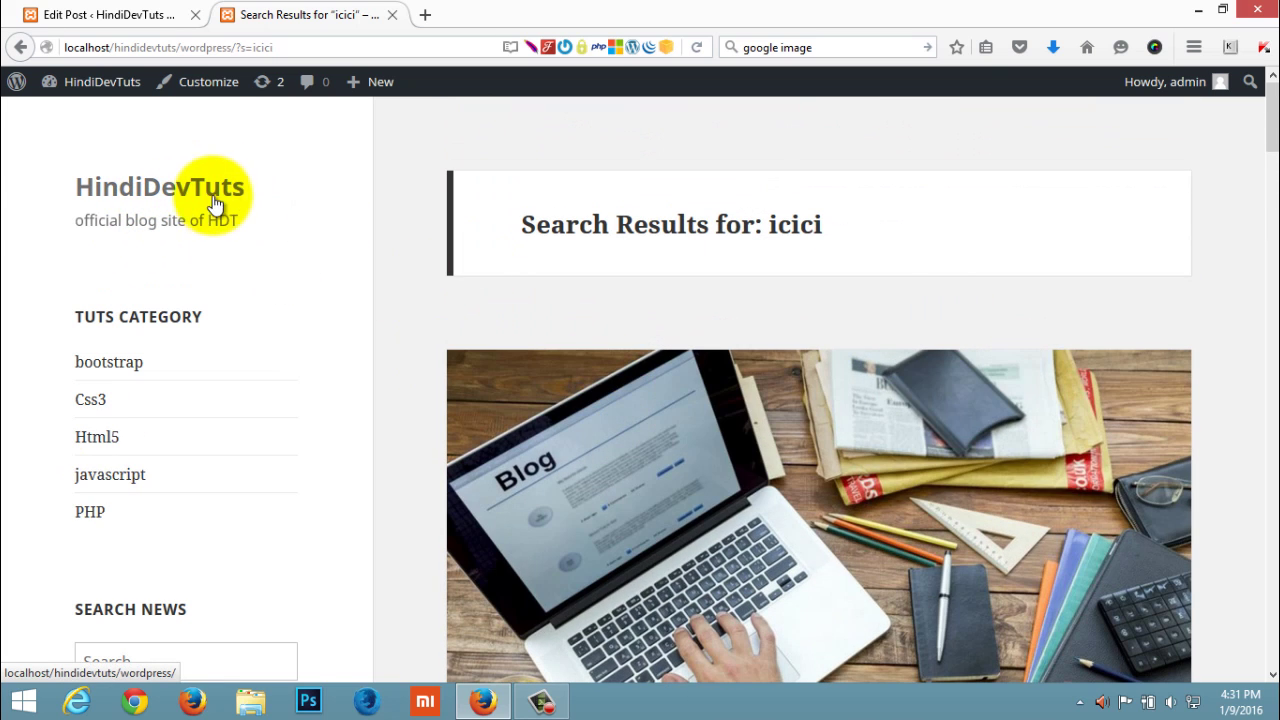
left_click(214, 188)
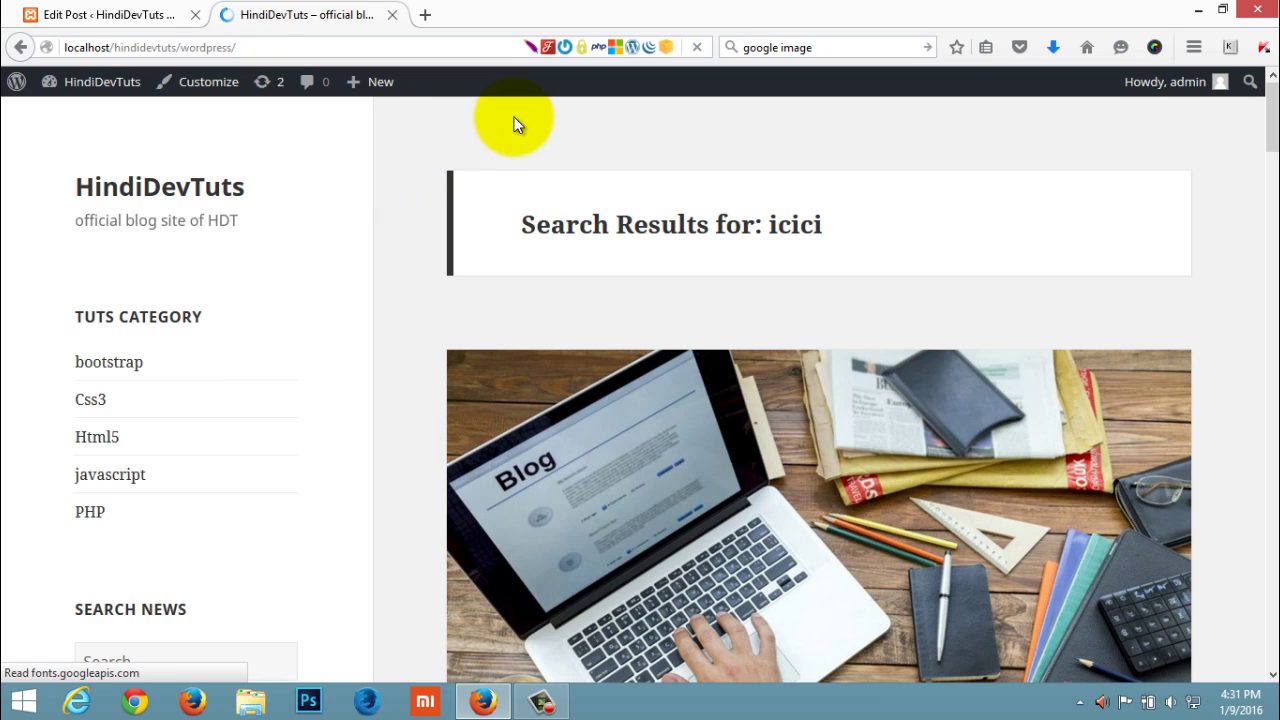
Open the "'Tap n Pay' is essentially a prepaid account" post and examine its comment form and previous/next post links
scroll(920, 435, "down", 10)
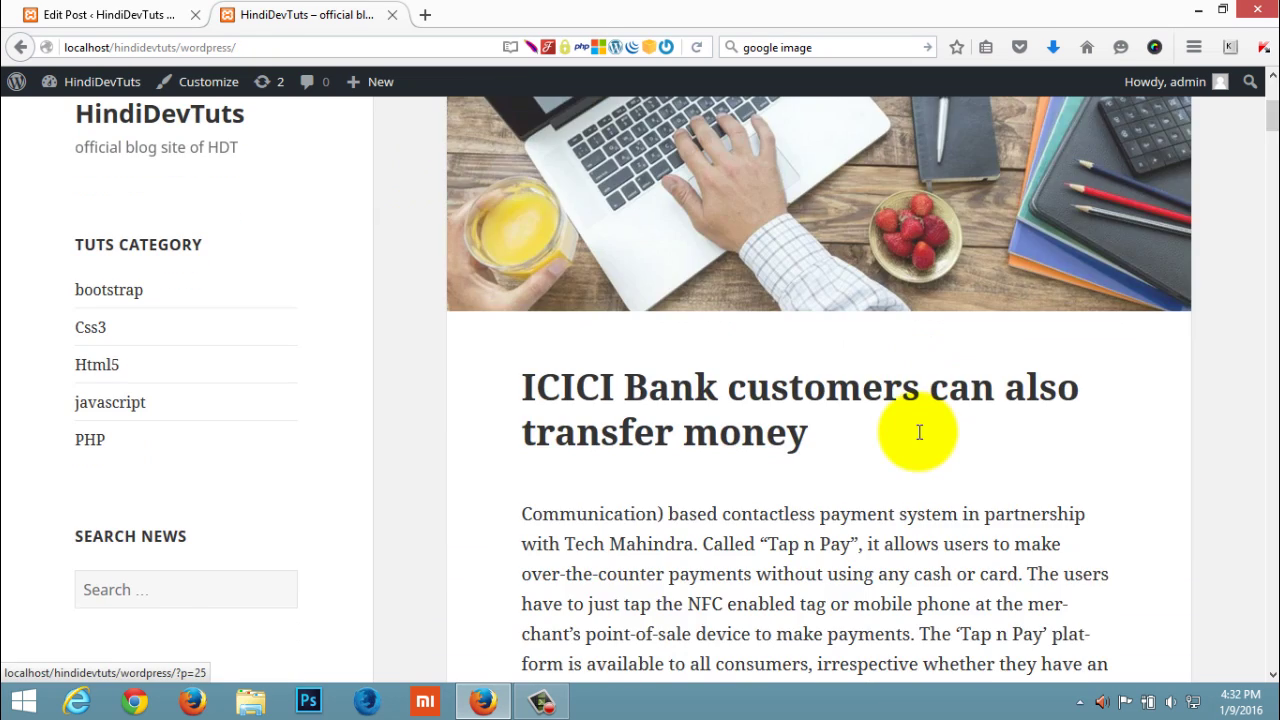
scroll(915, 430, "down", 7)
scroll(890, 390, "up", 4)
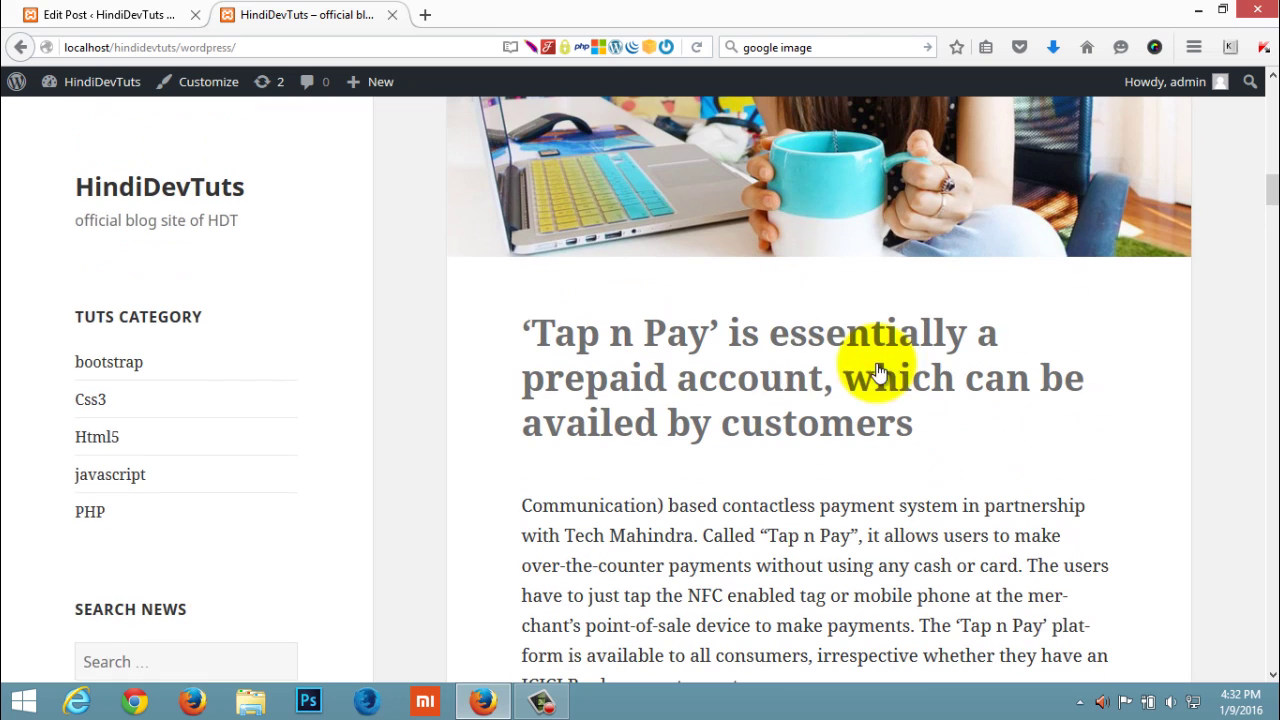
left_click(808, 372)
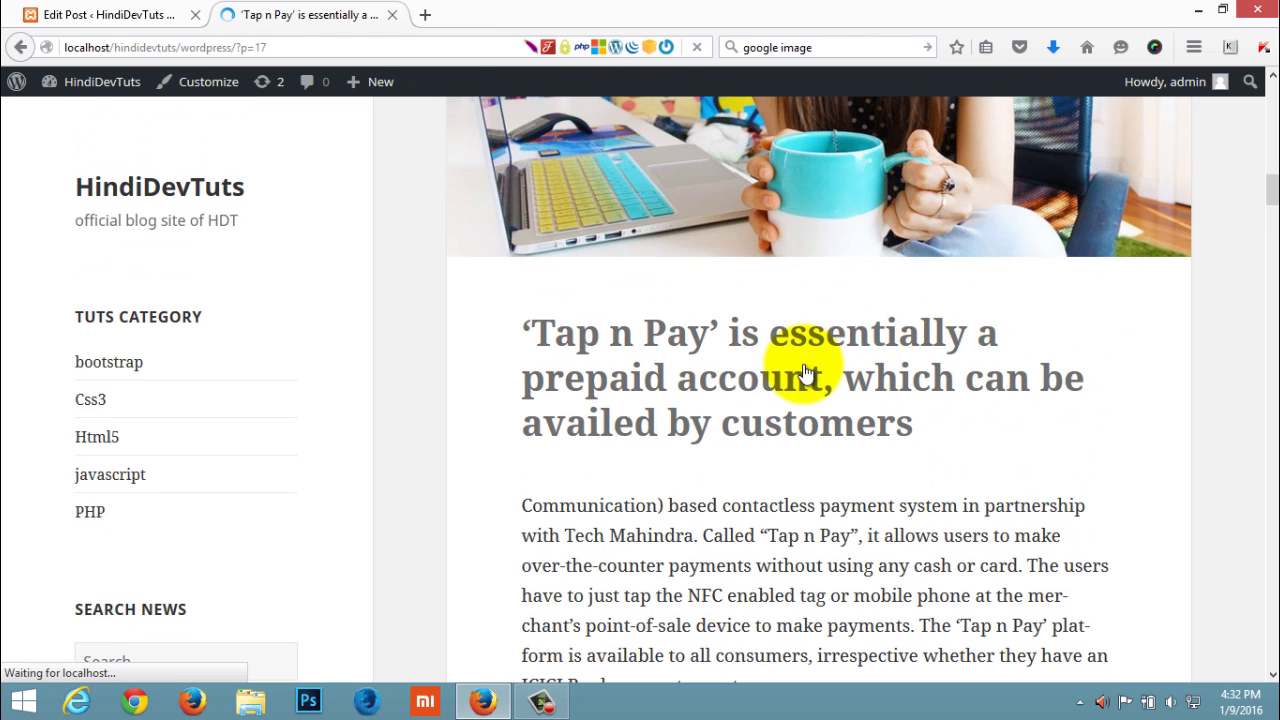
scroll(803, 364, "down", 5)
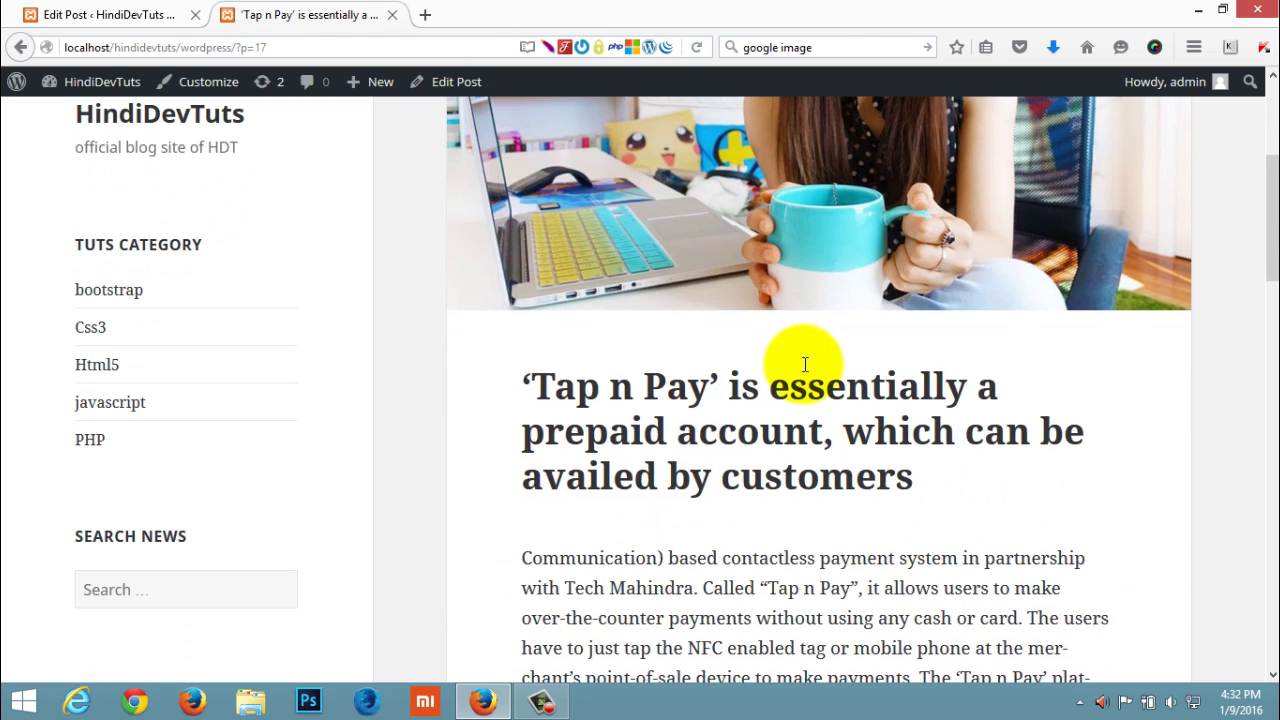
scroll(803, 364, "down", 10)
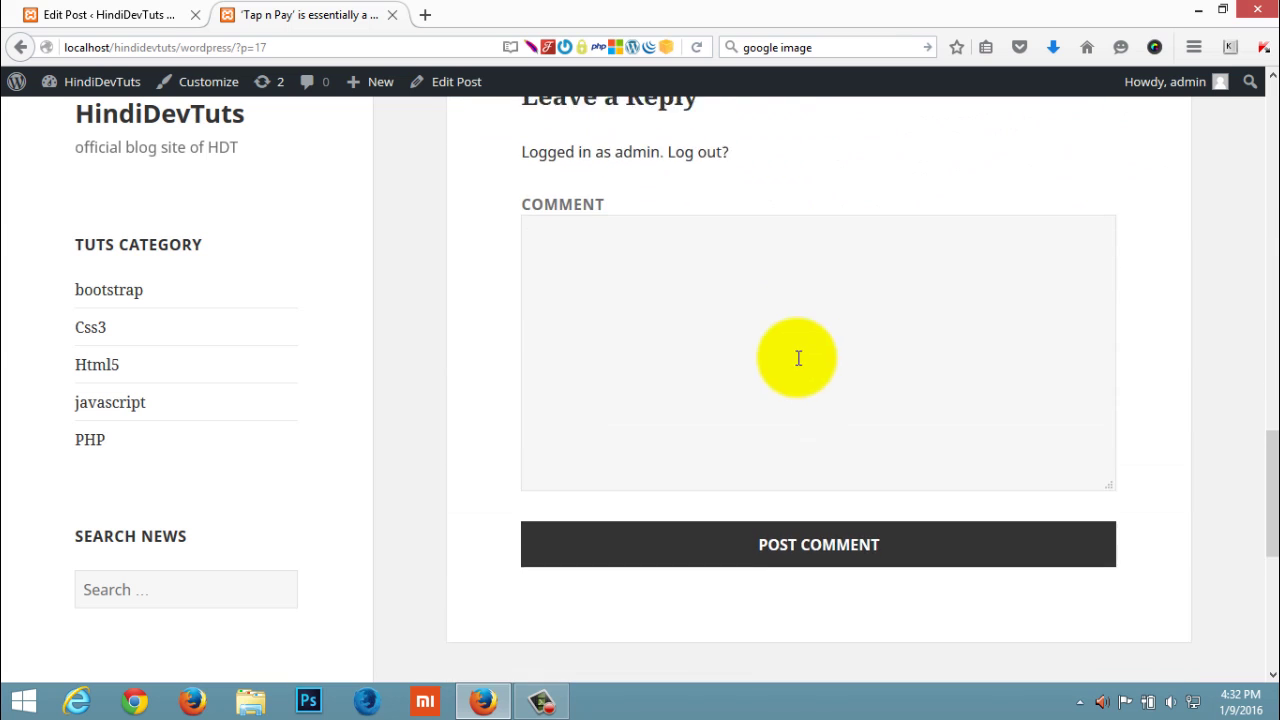
left_click(735, 326)
scroll(735, 326, "down", 5)
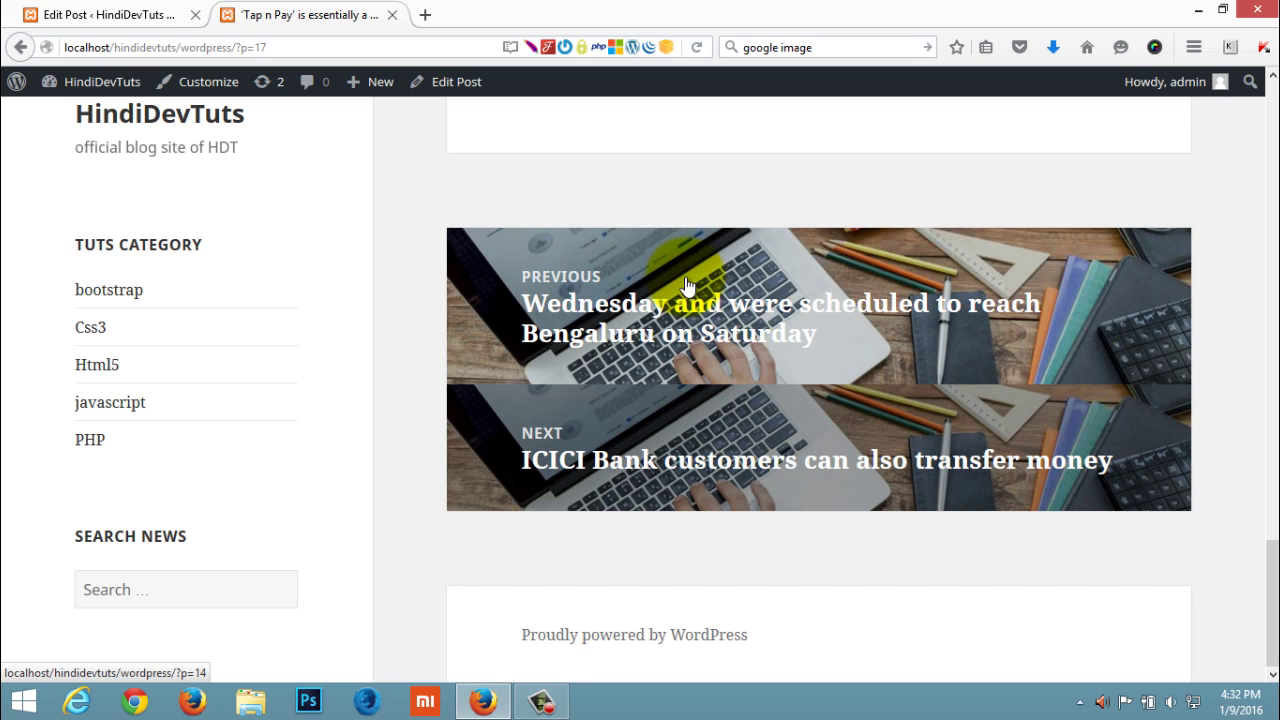
scroll(389, 512, "up", 5)
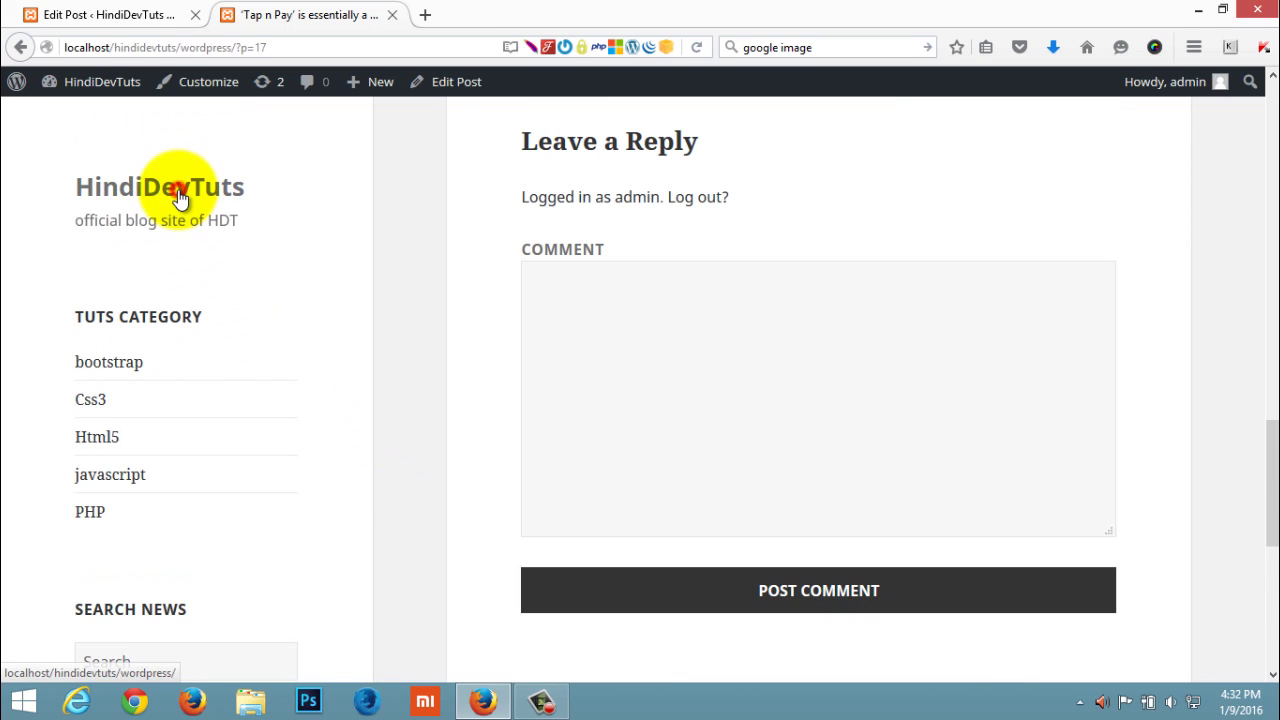
Return to the site's home page and look through the published posts
left_click(178, 196)
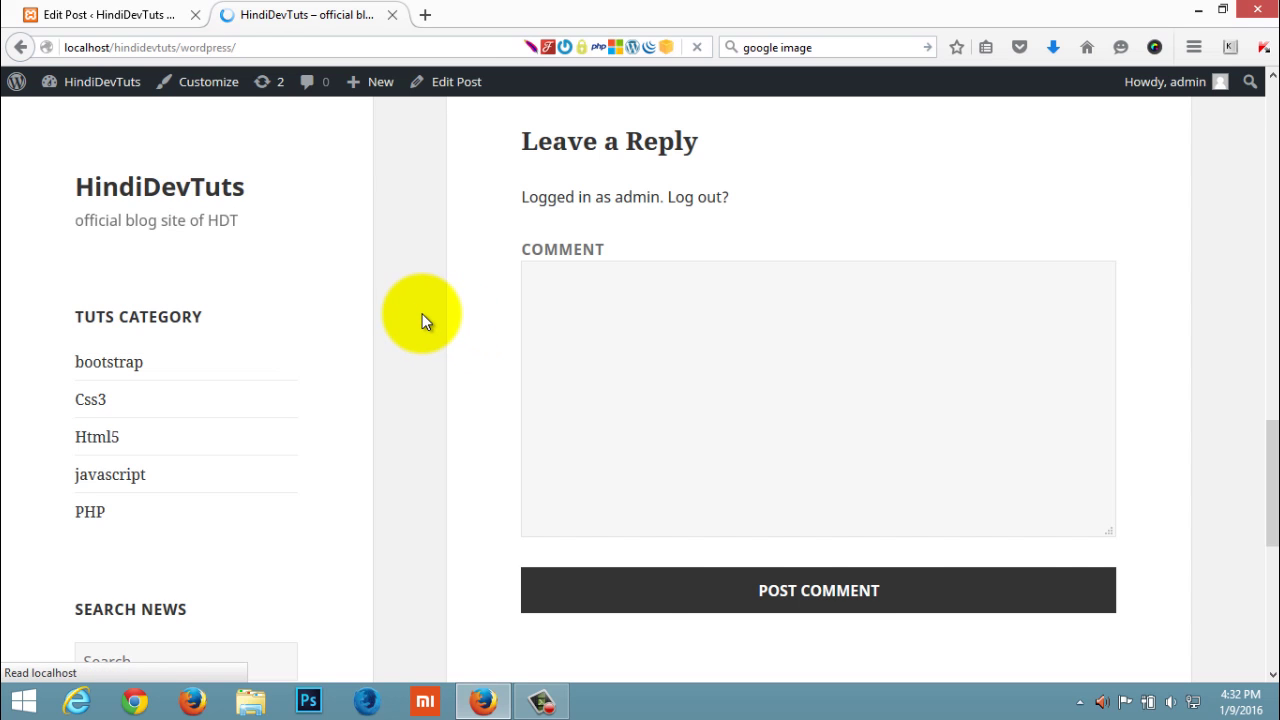
scroll(420, 333, "down", 10)
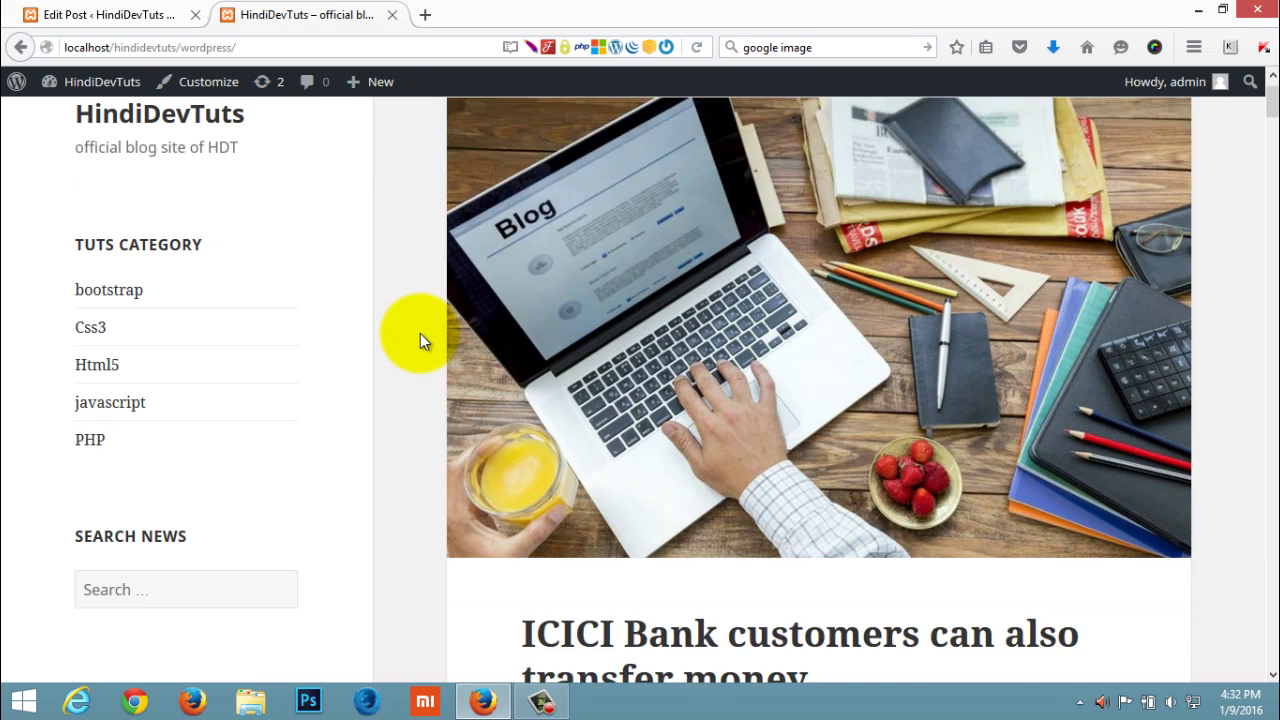
scroll(420, 333, "down", 15)
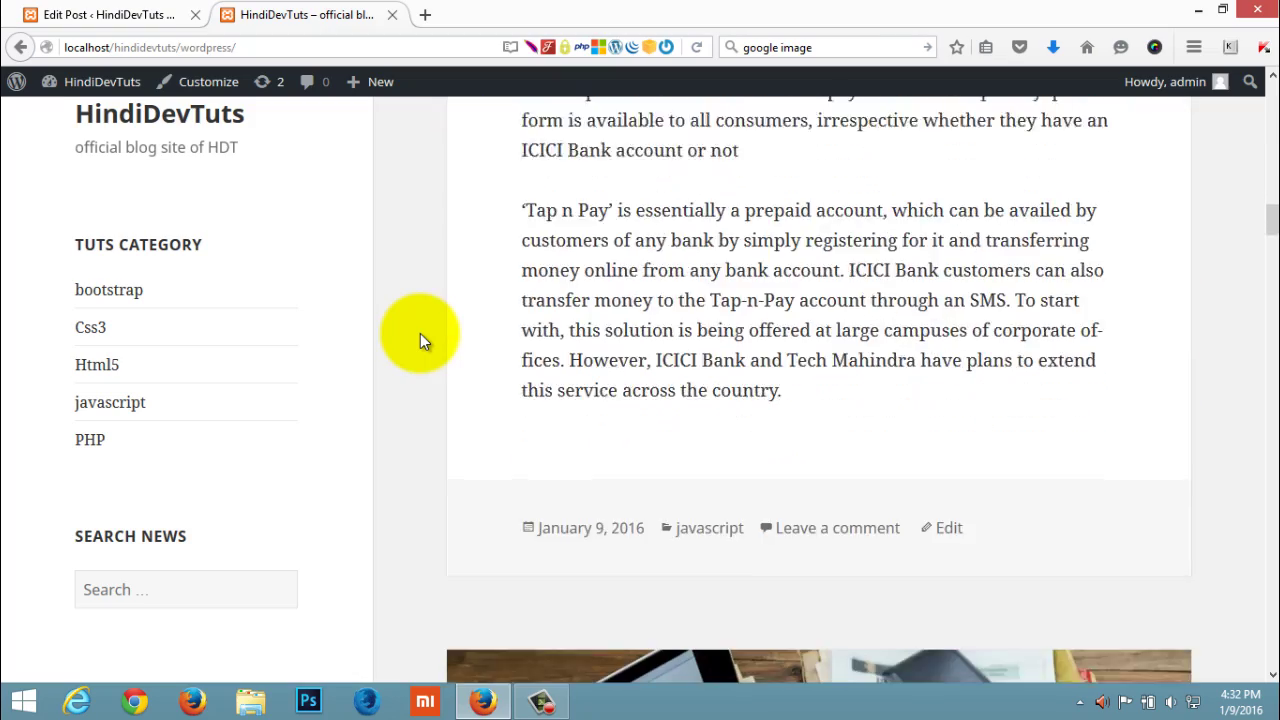
scroll(420, 333, "down", 20)
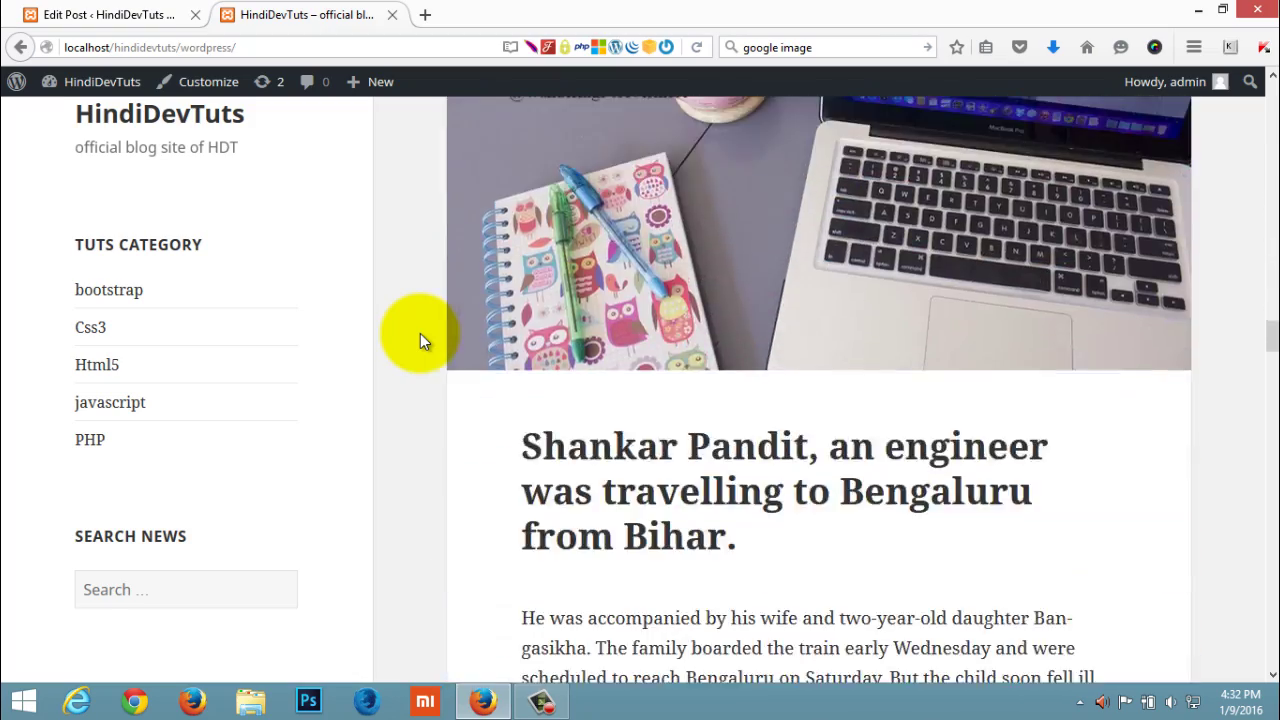
scroll(430, 343, "up", 20)
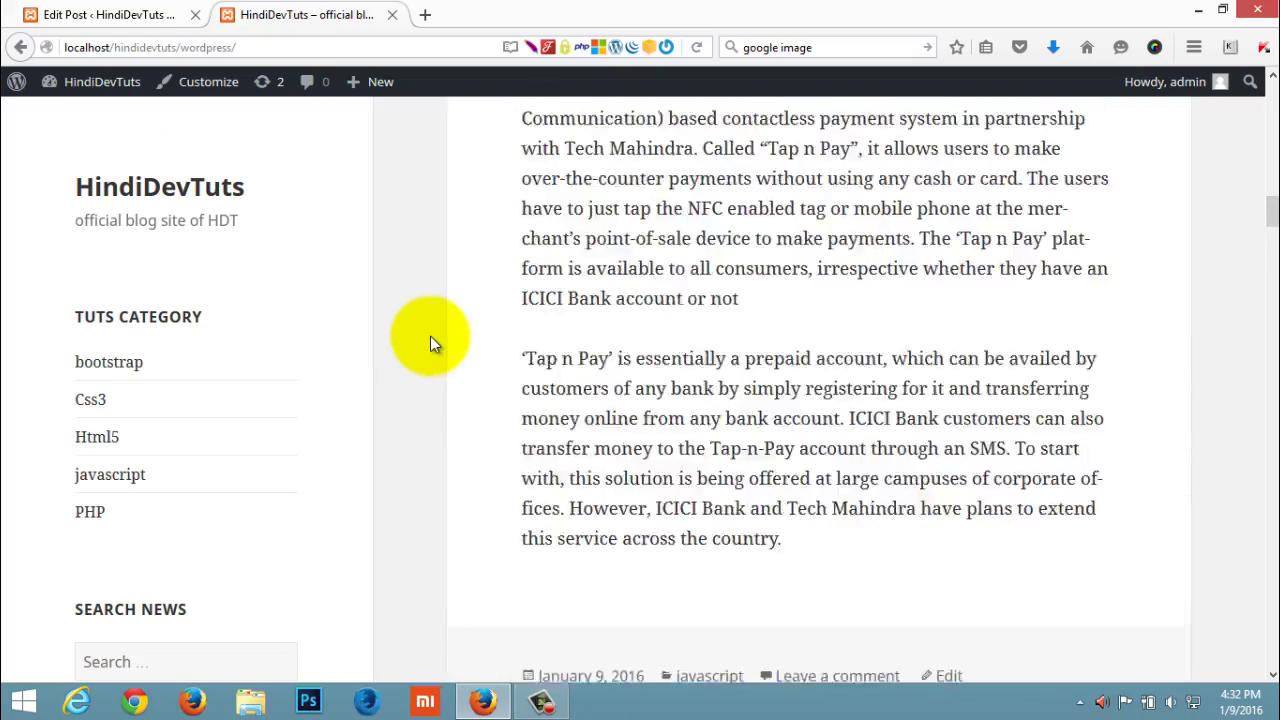
scroll(431, 343, "up", 10)
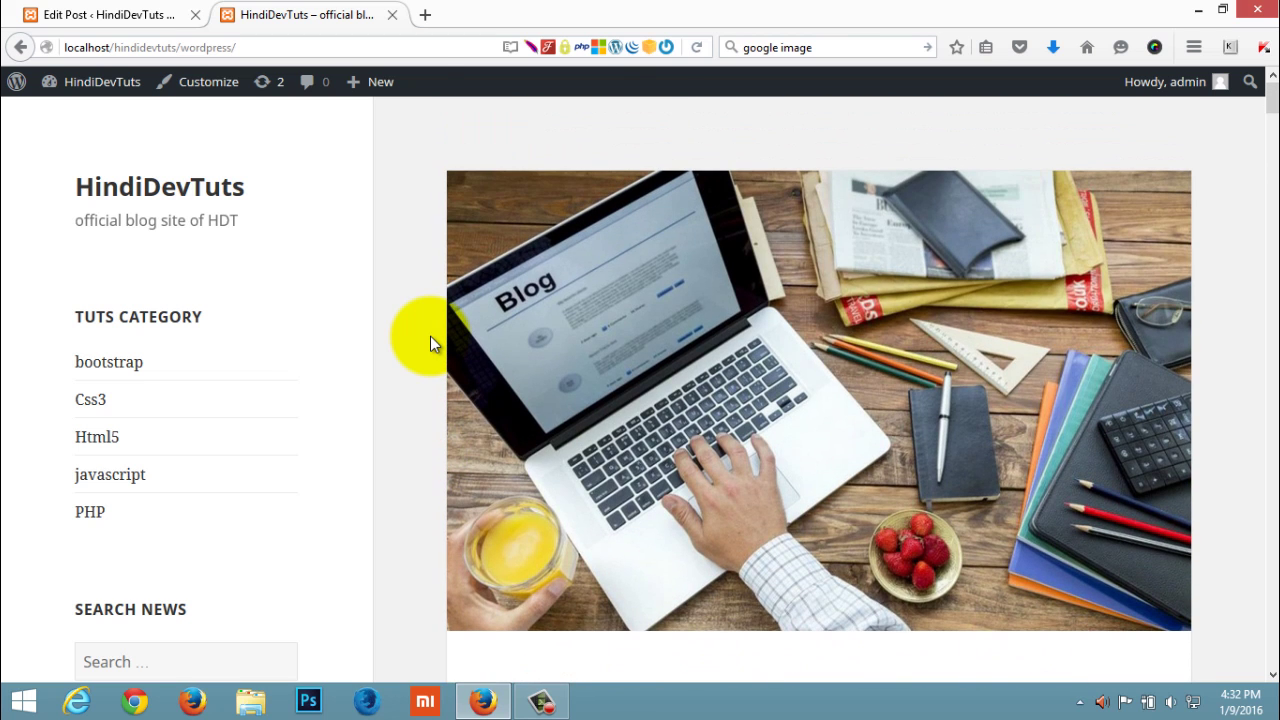
Add a new page in the site admin and title it "Contact us"
left_click(122, 6)
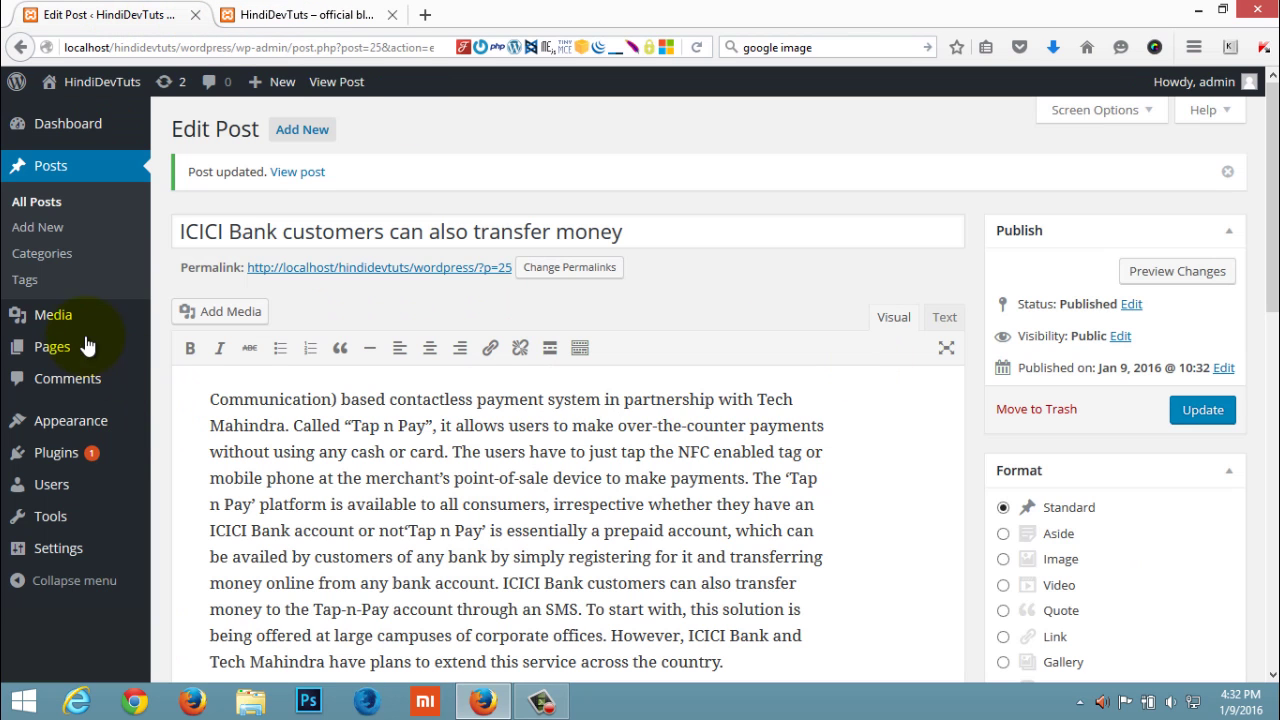
mouse_move(62, 330)
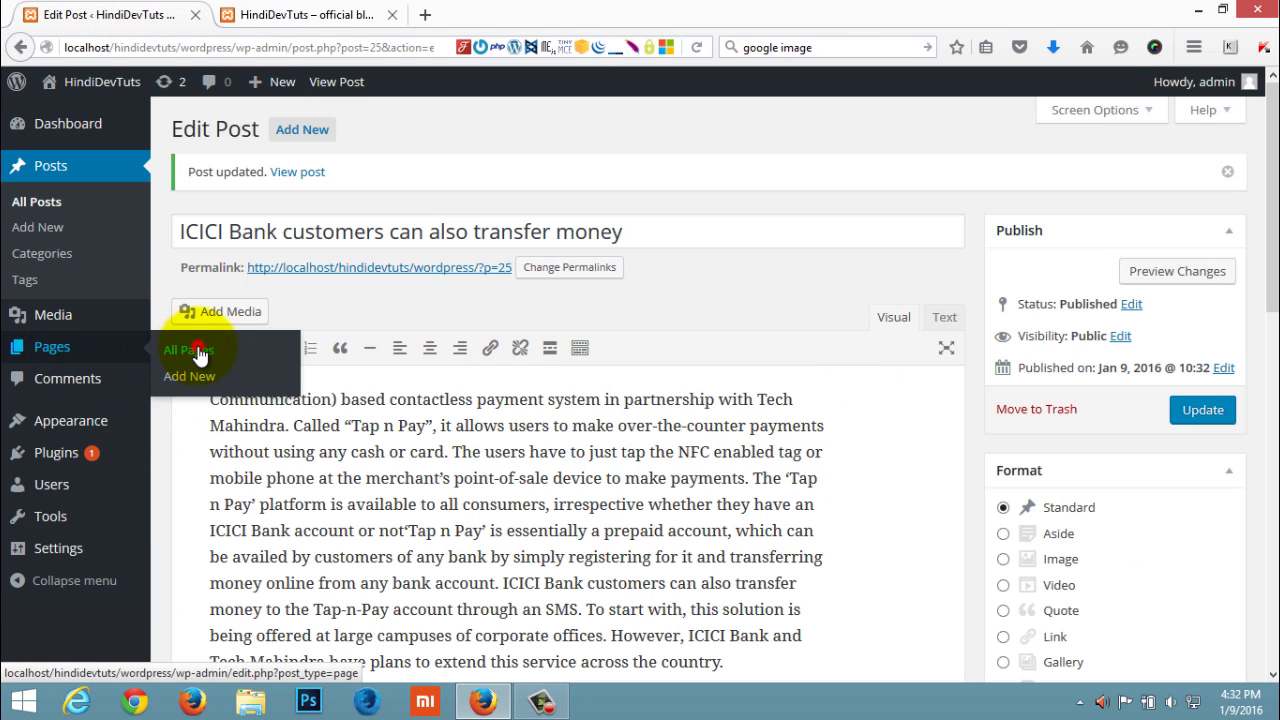
left_click(197, 352)
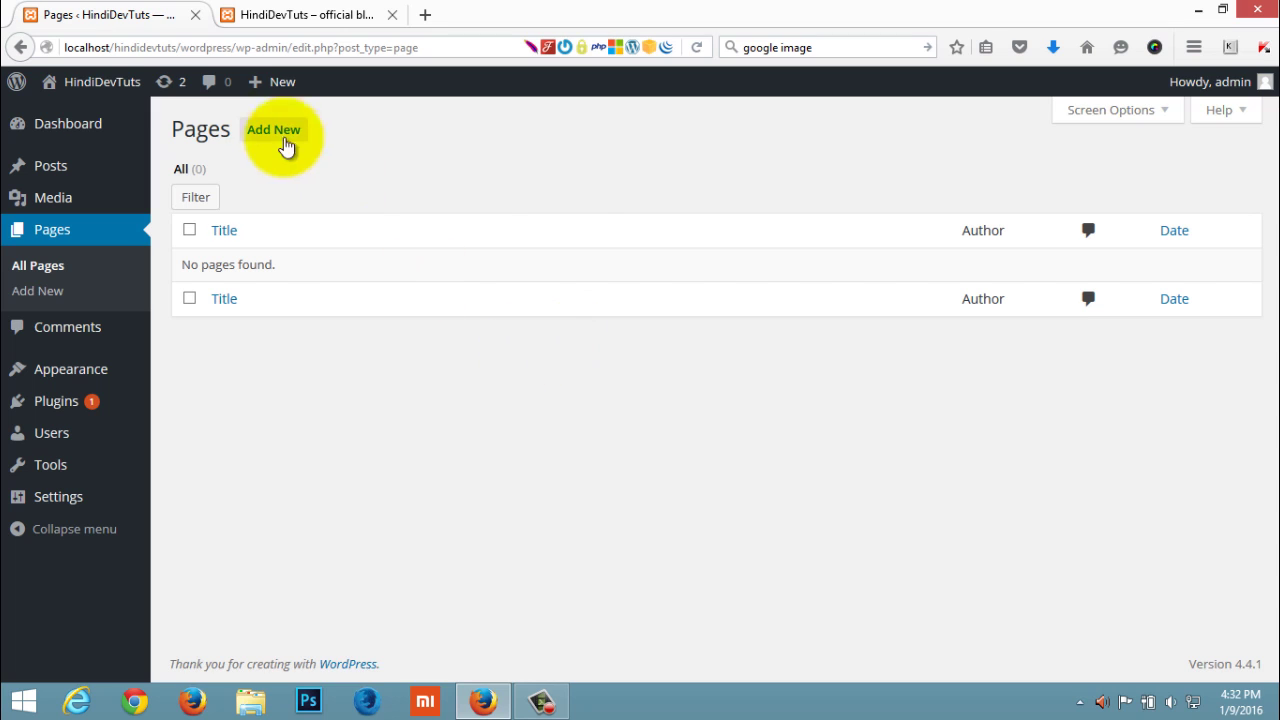
left_click(285, 146)
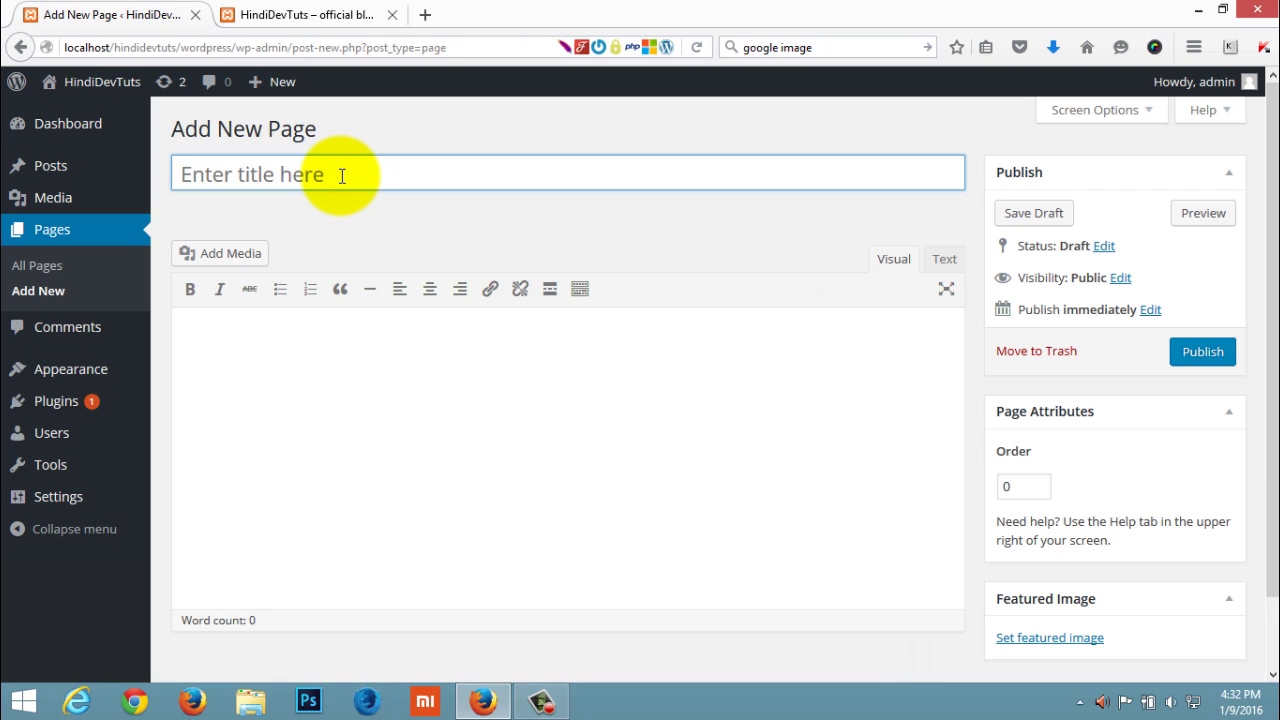
type("Contact us")
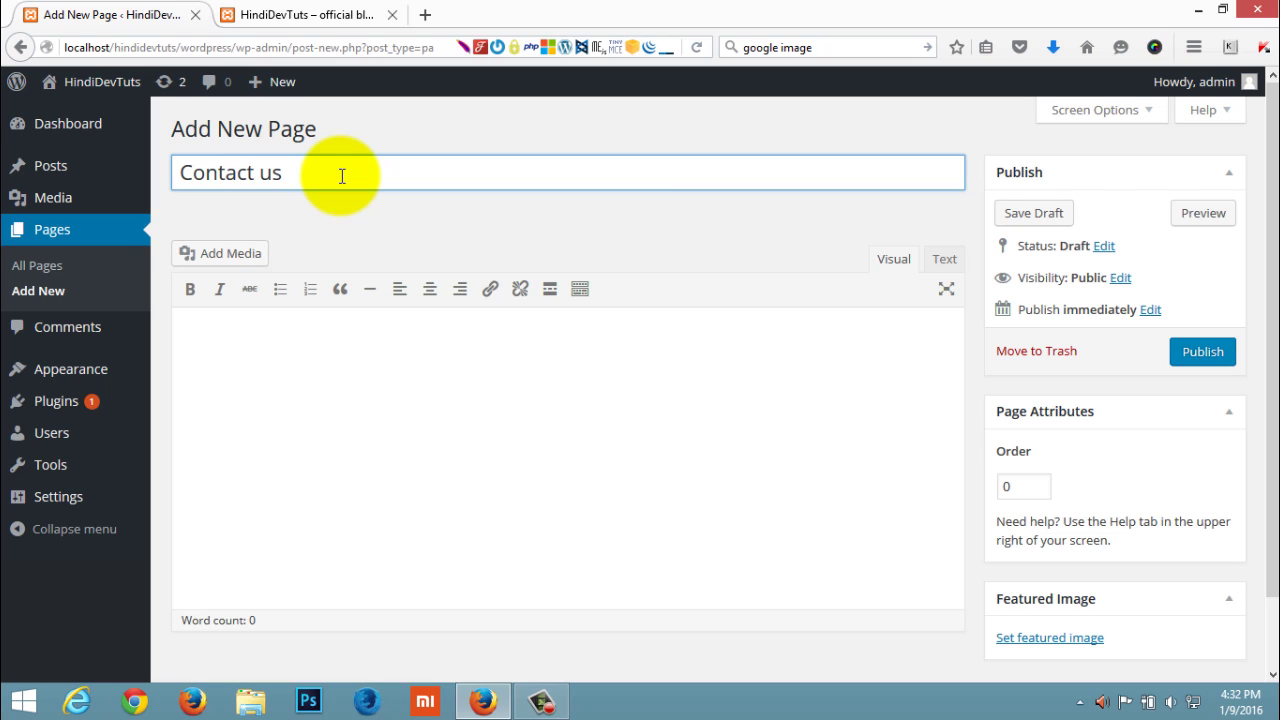
Fill the page body with "Add:India" and a spaced "email :" line with the contact's e-mail, and insert a blank line above them
left_click(281, 345)
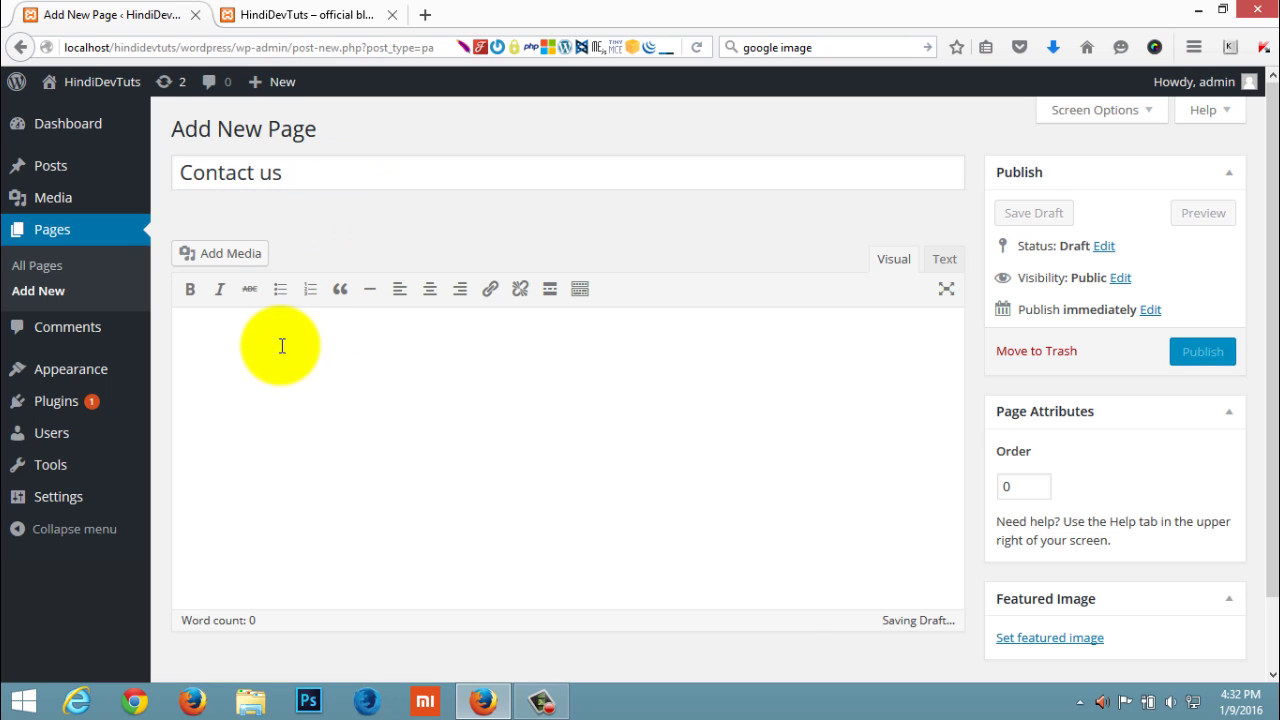
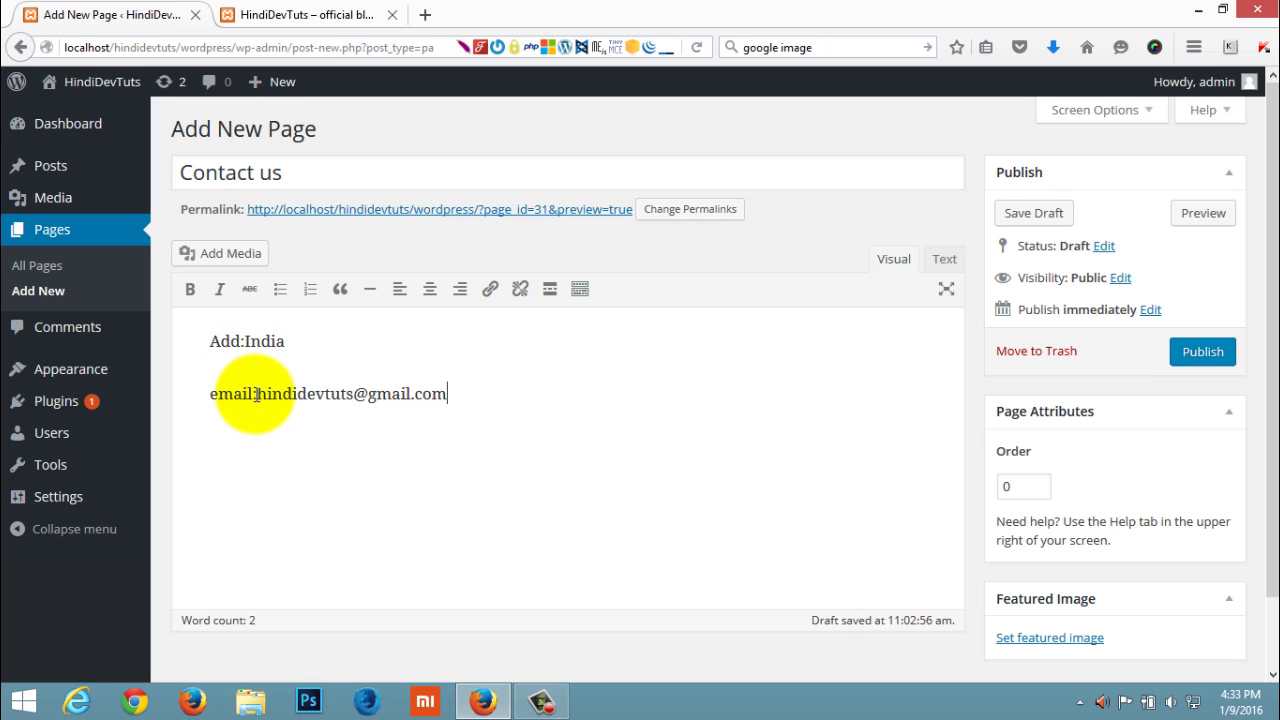
left_click(249, 394)
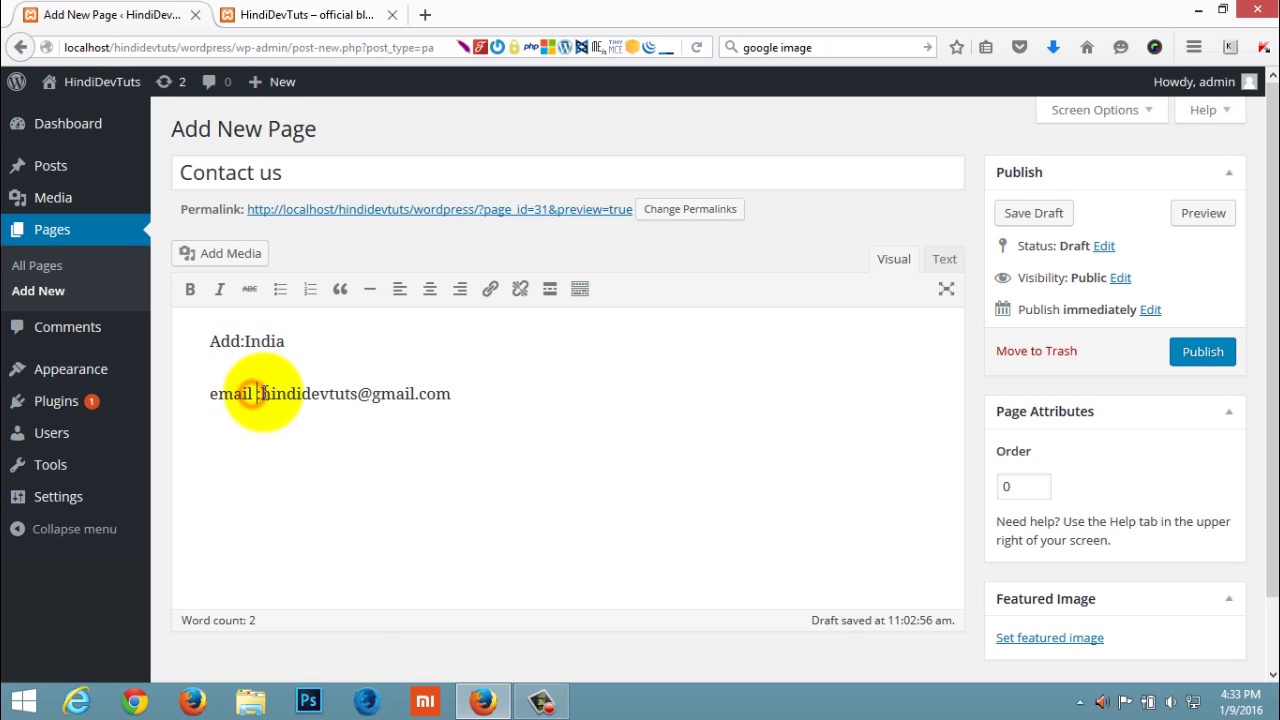
left_click(459, 393)
left_click(260, 394)
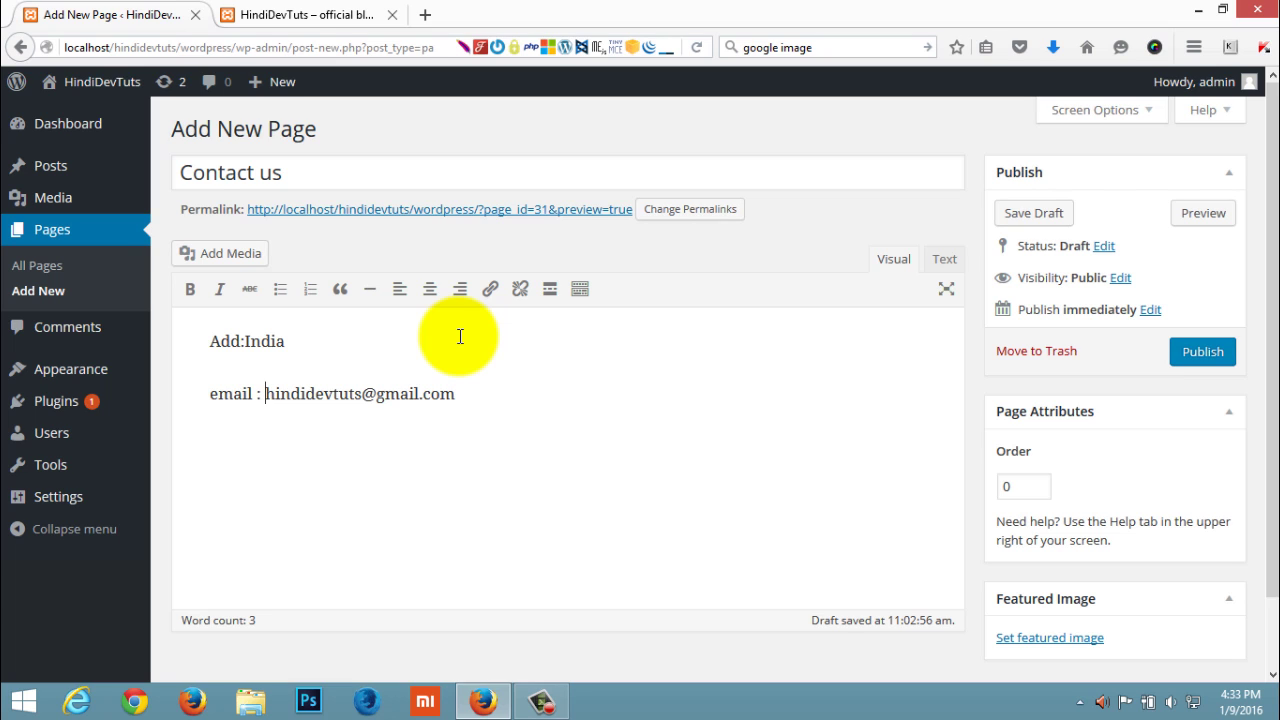
left_click(479, 394)
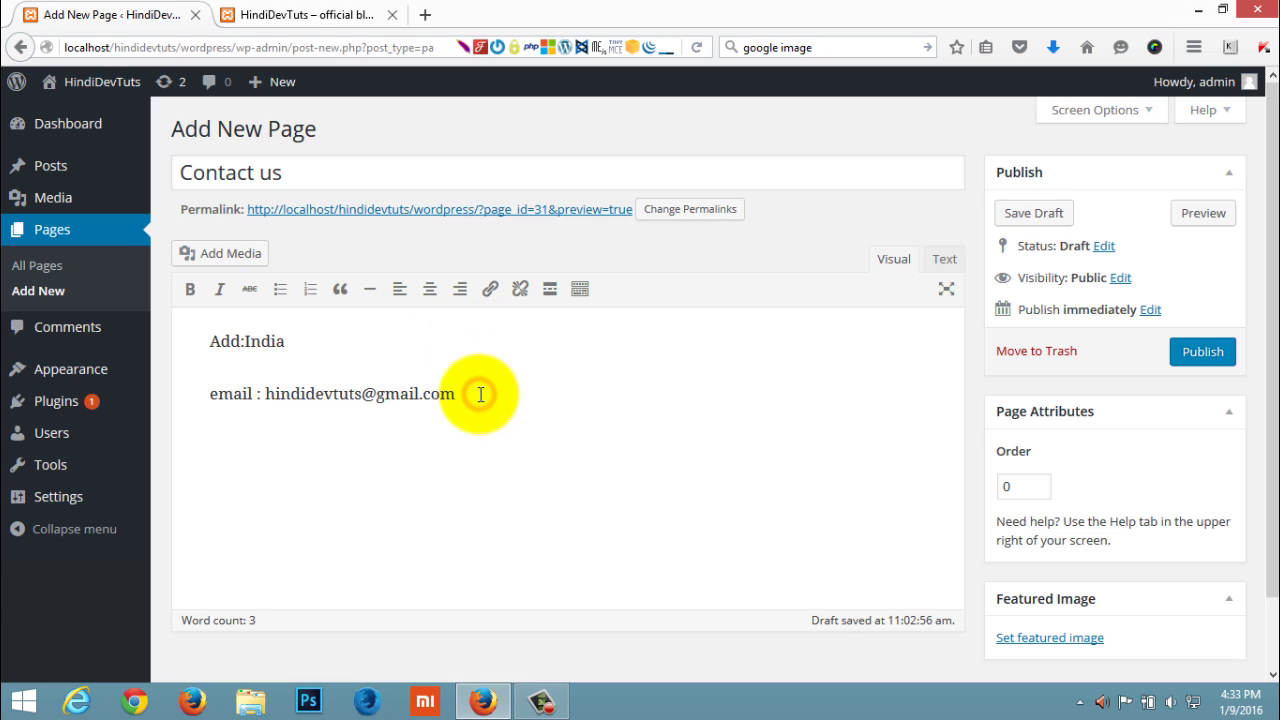
left_click(292, 341)
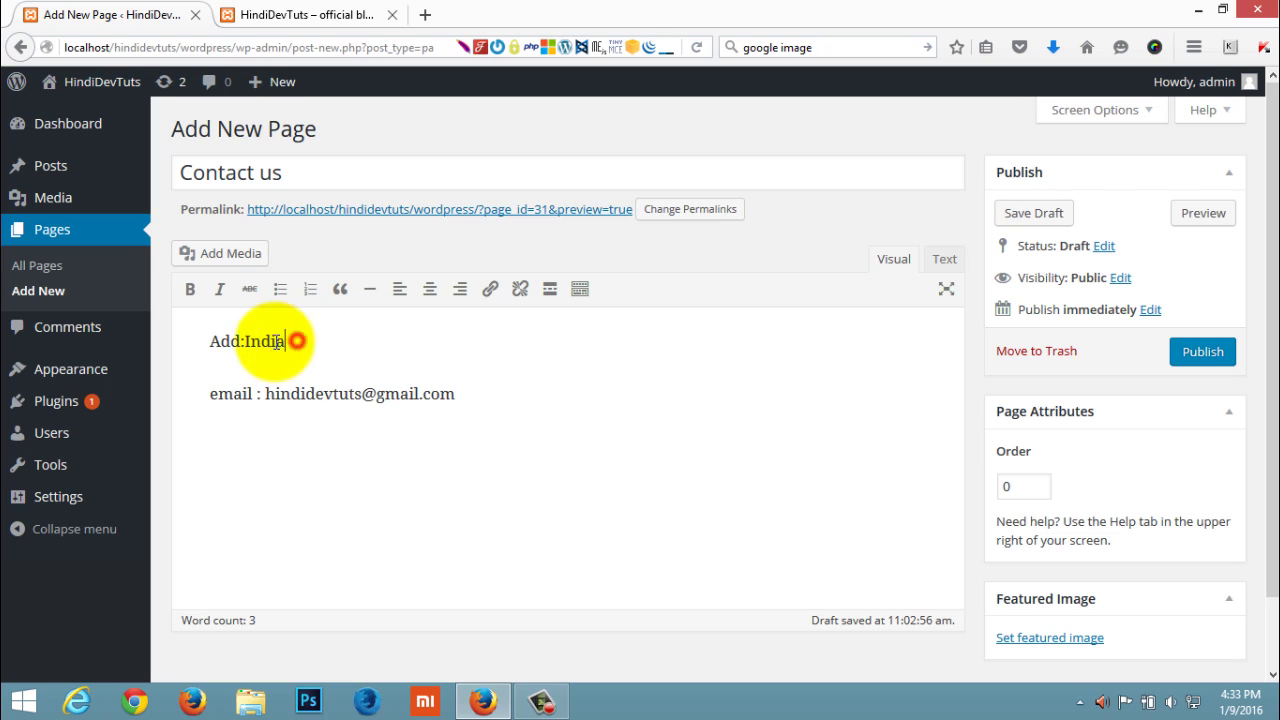
left_click(207, 340)
key("Return")
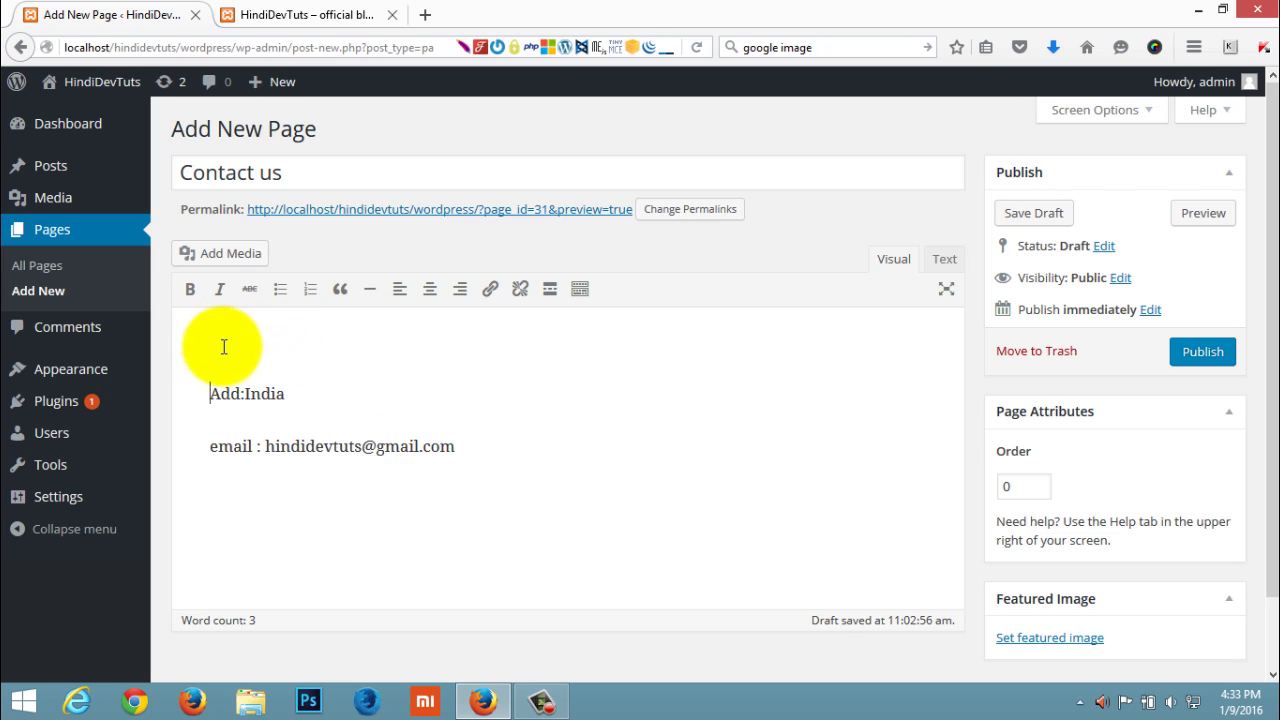
Add a "mob:" line with the contact's mobile number below the e-mail line and publish the page
left_click(466, 448)
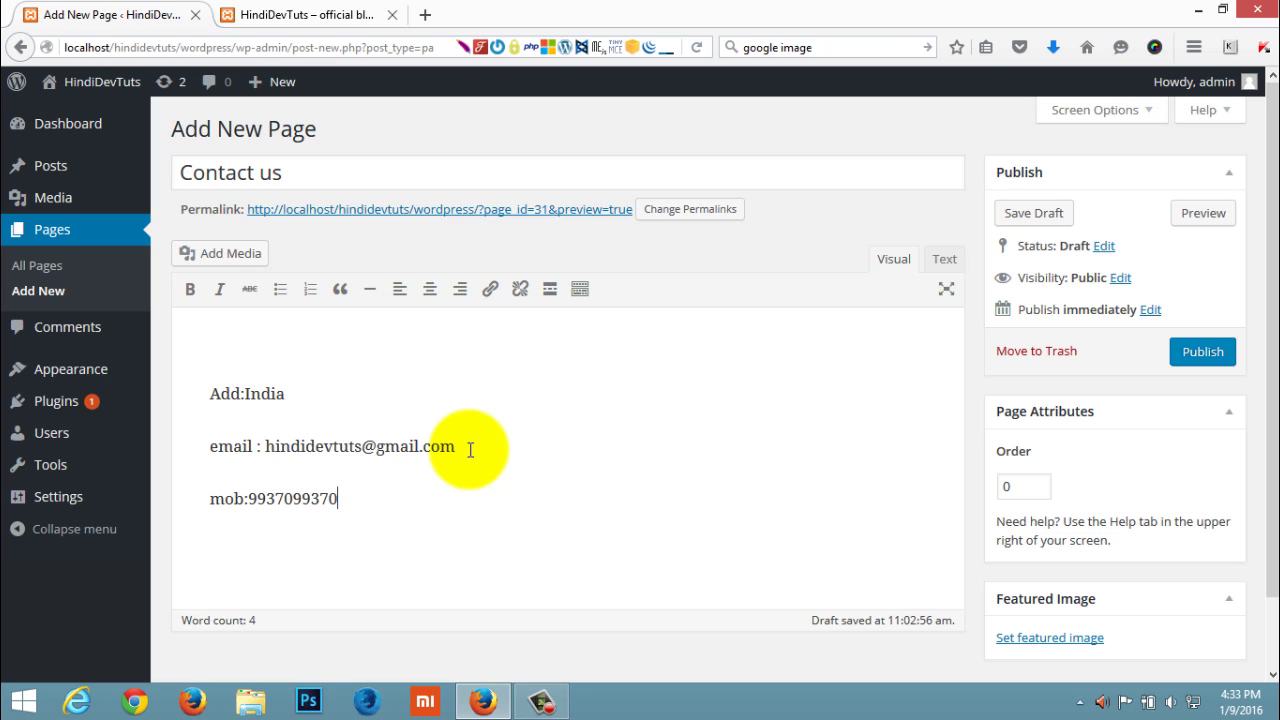
left_click(531, 472)
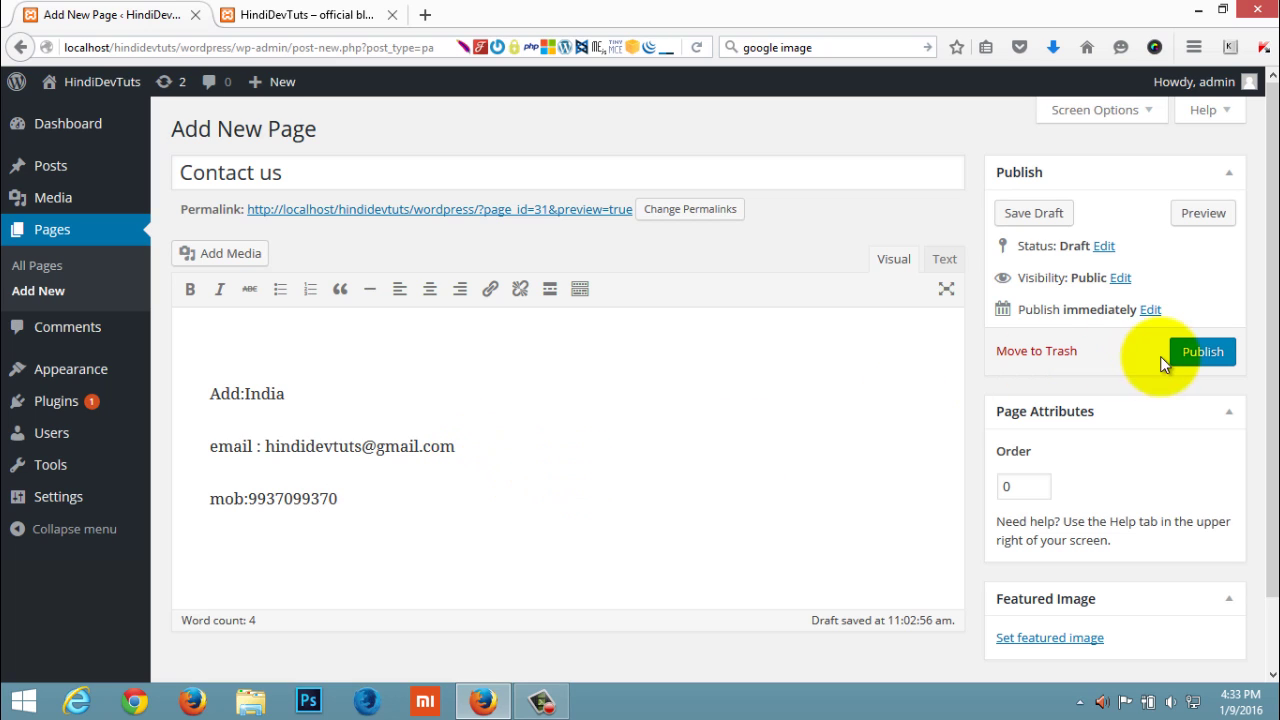
left_click(1203, 354)
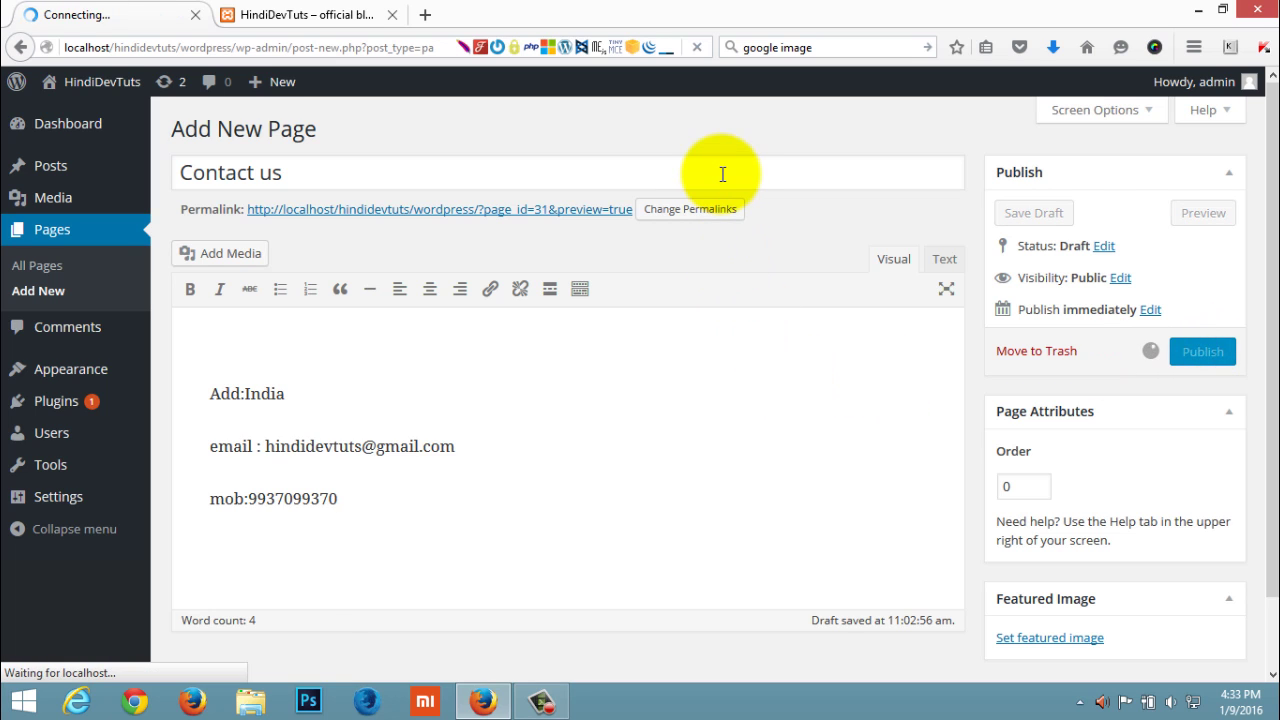
Reload the site's front page and check whether the Contact us page appears there
left_click(297, 8)
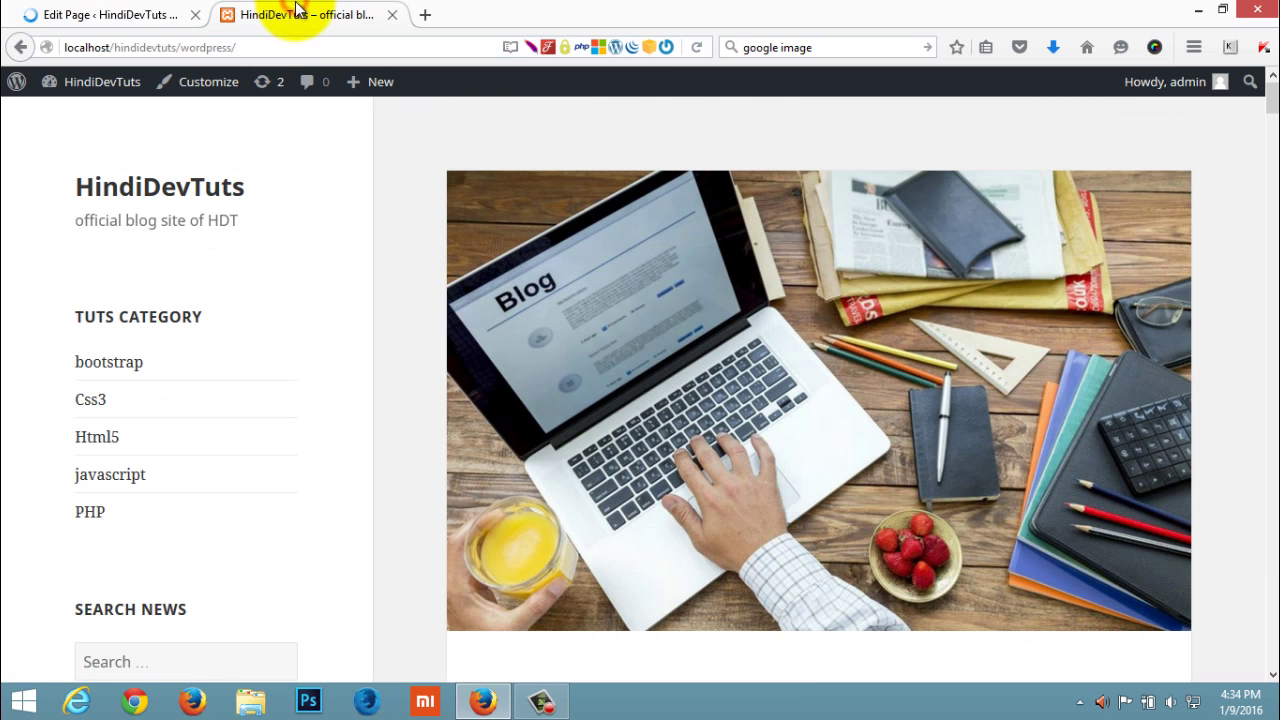
left_click(697, 47)
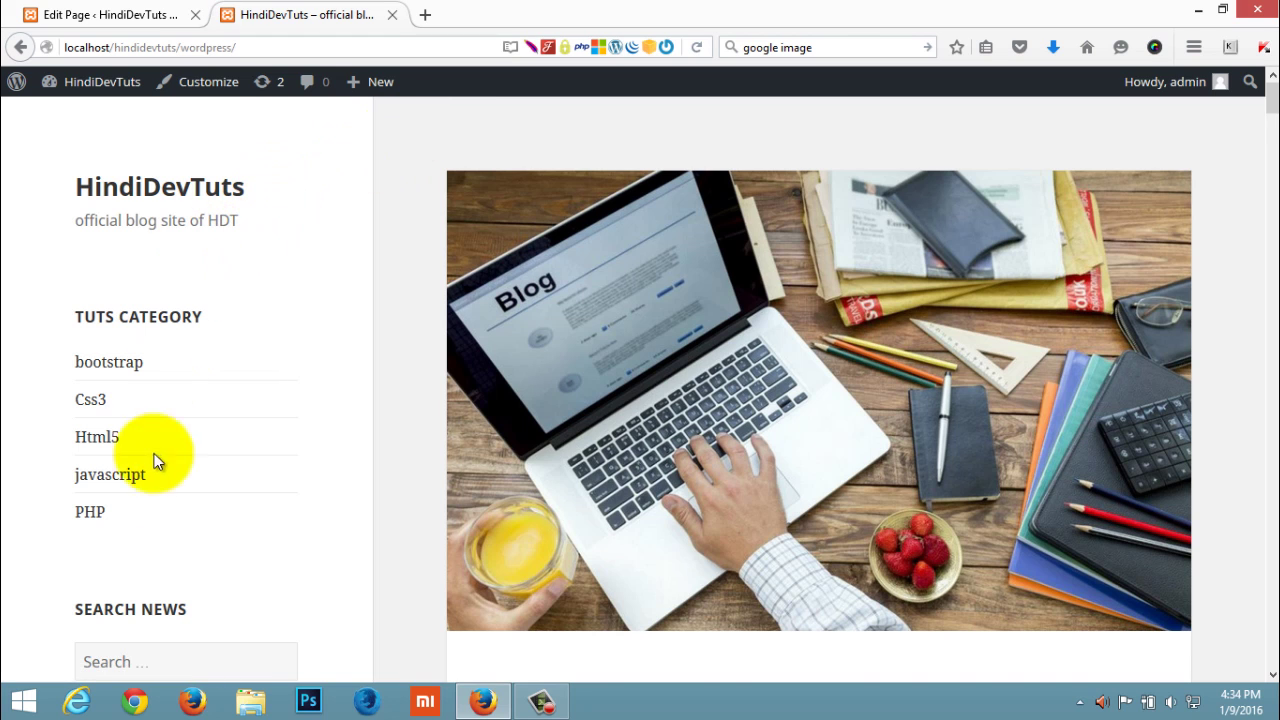
scroll(357, 434, "down", 3)
scroll(315, 430, "up", 2)
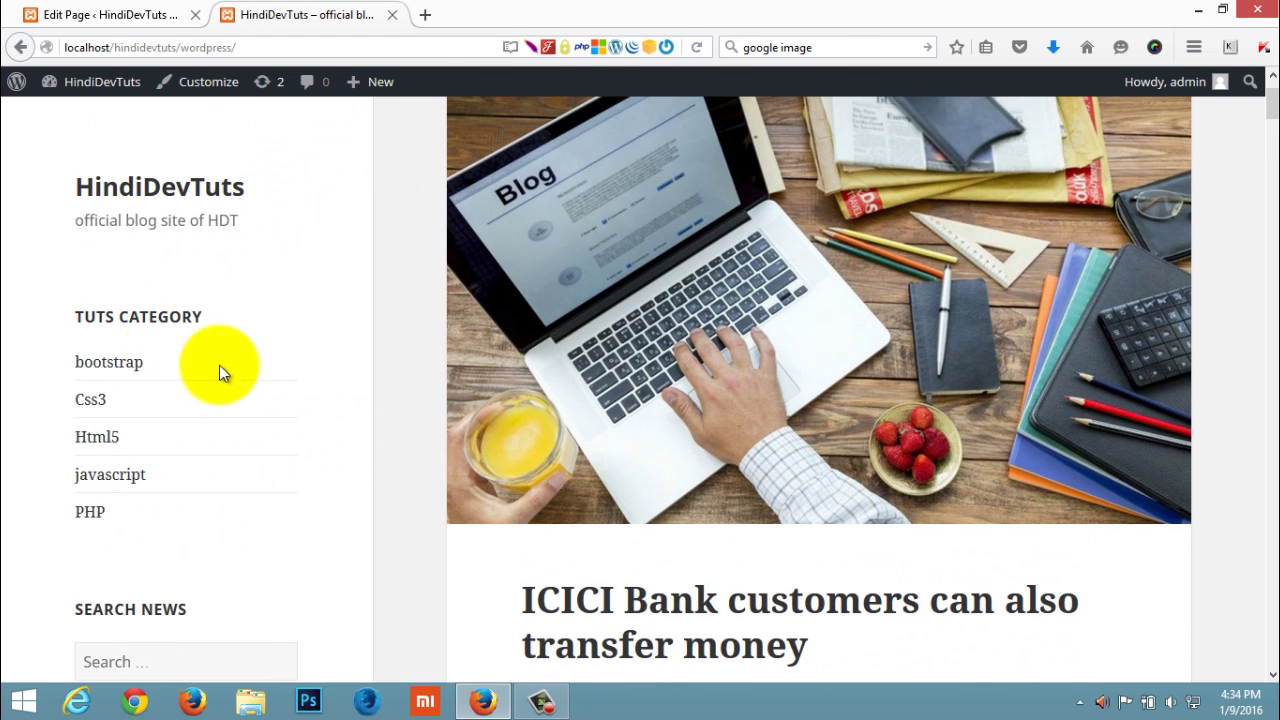
scroll(234, 301, "up", 2)
scroll(771, 364, "down", 5)
scroll(771, 372, "down", 10)
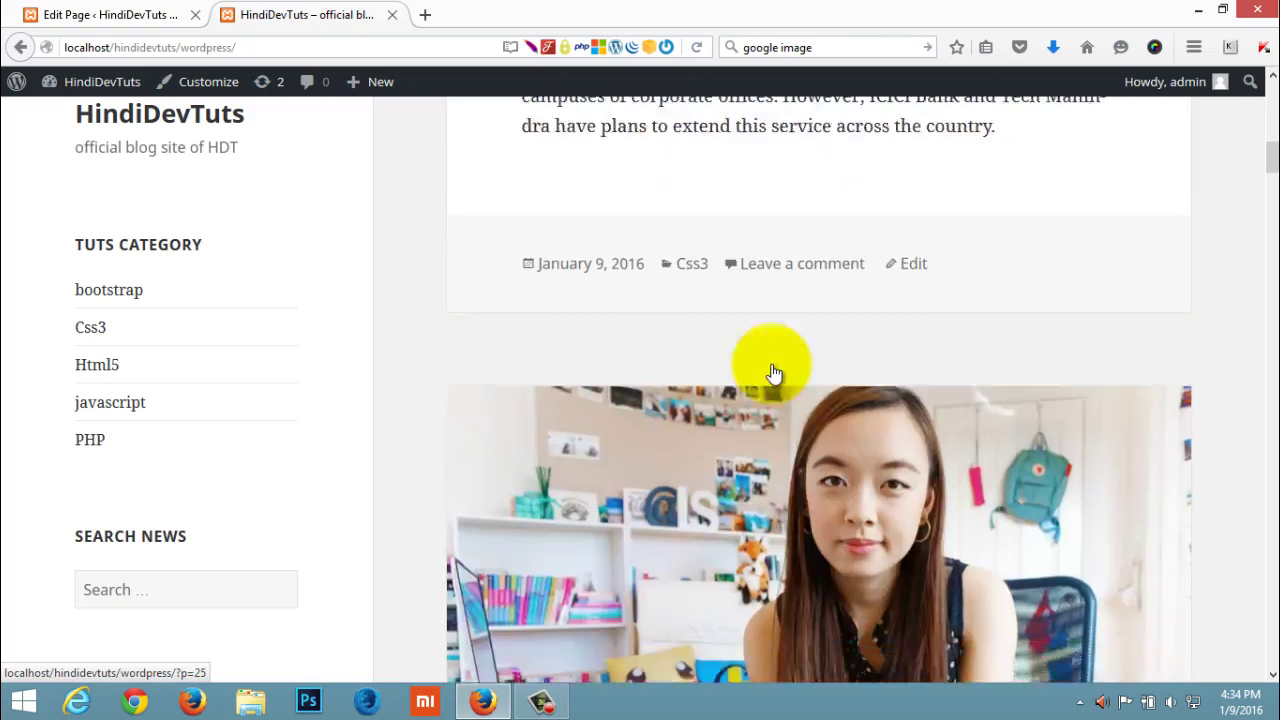
scroll(771, 372, "up", 12)
scroll(771, 372, "up", 2)
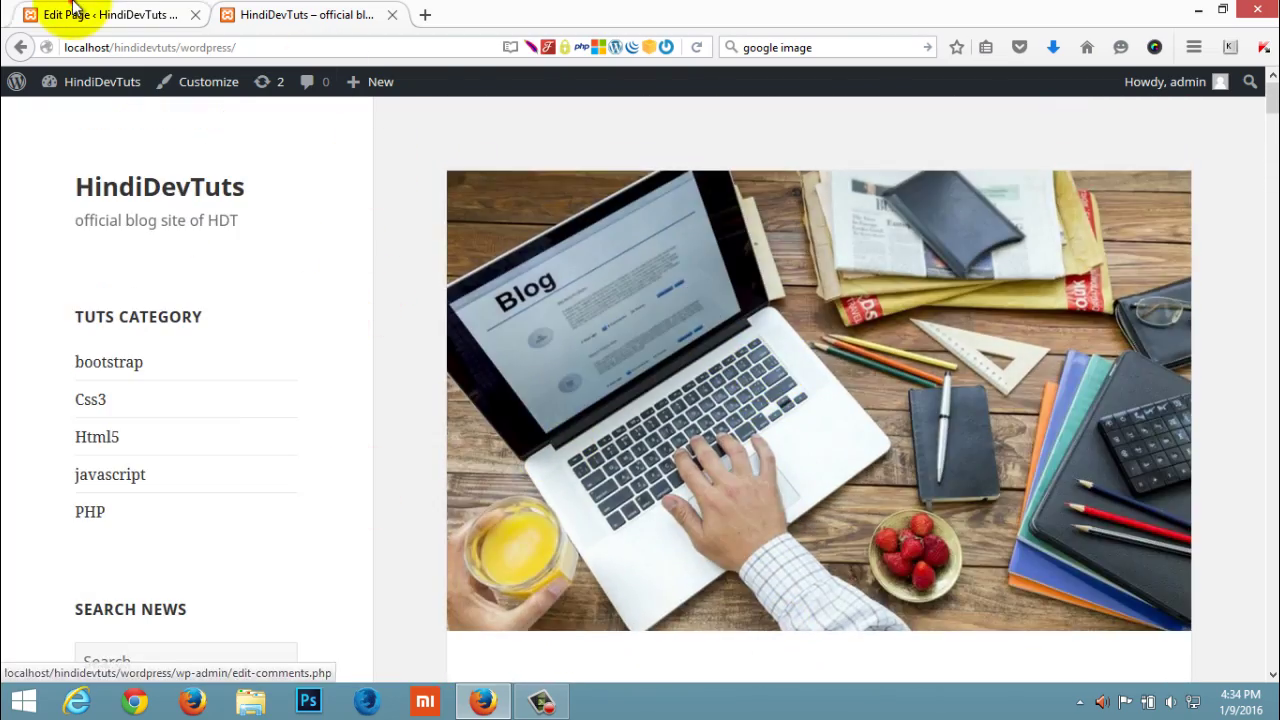
Open the site's Menus settings in the admin and start a new menu
left_click(52, 14)
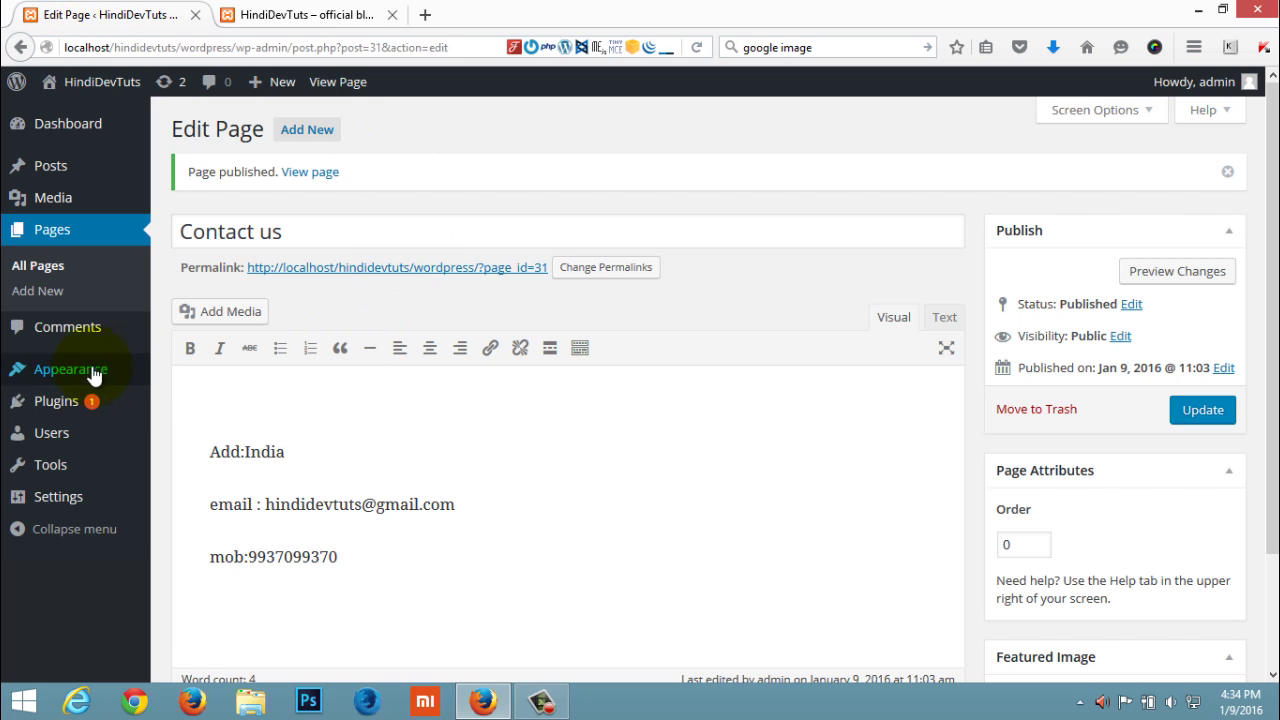
mouse_move(80, 378)
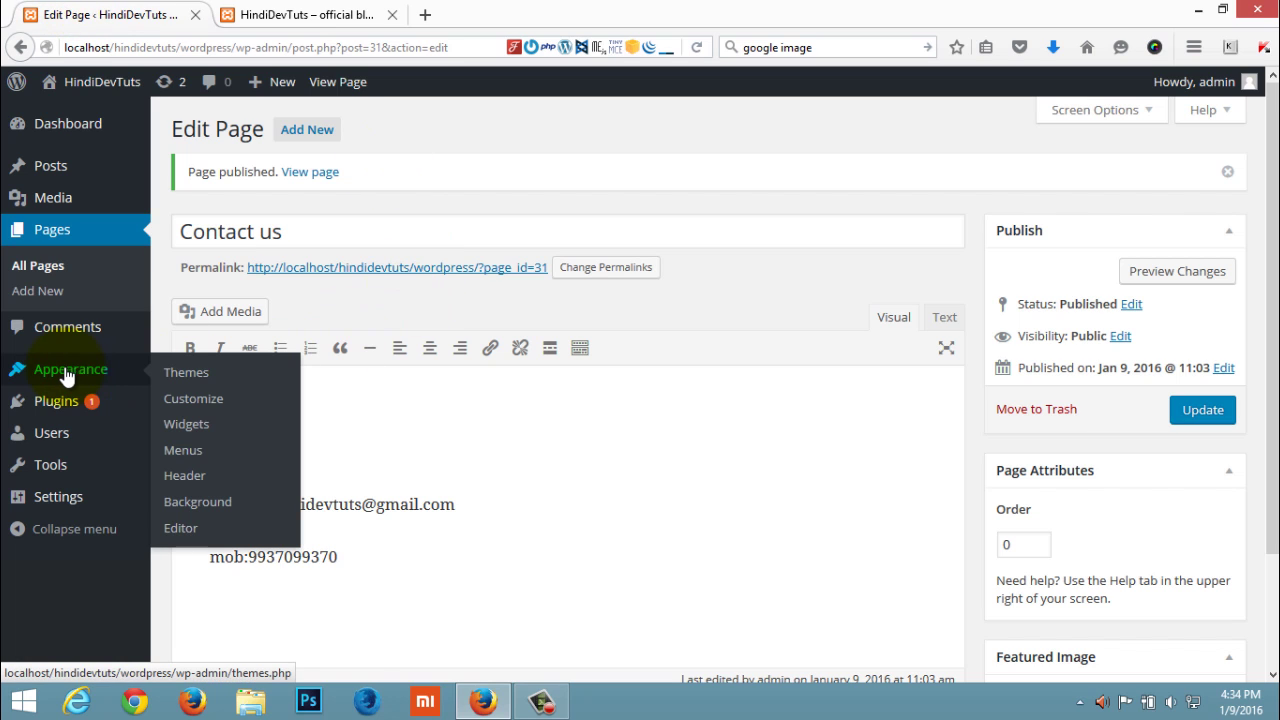
left_click(179, 452)
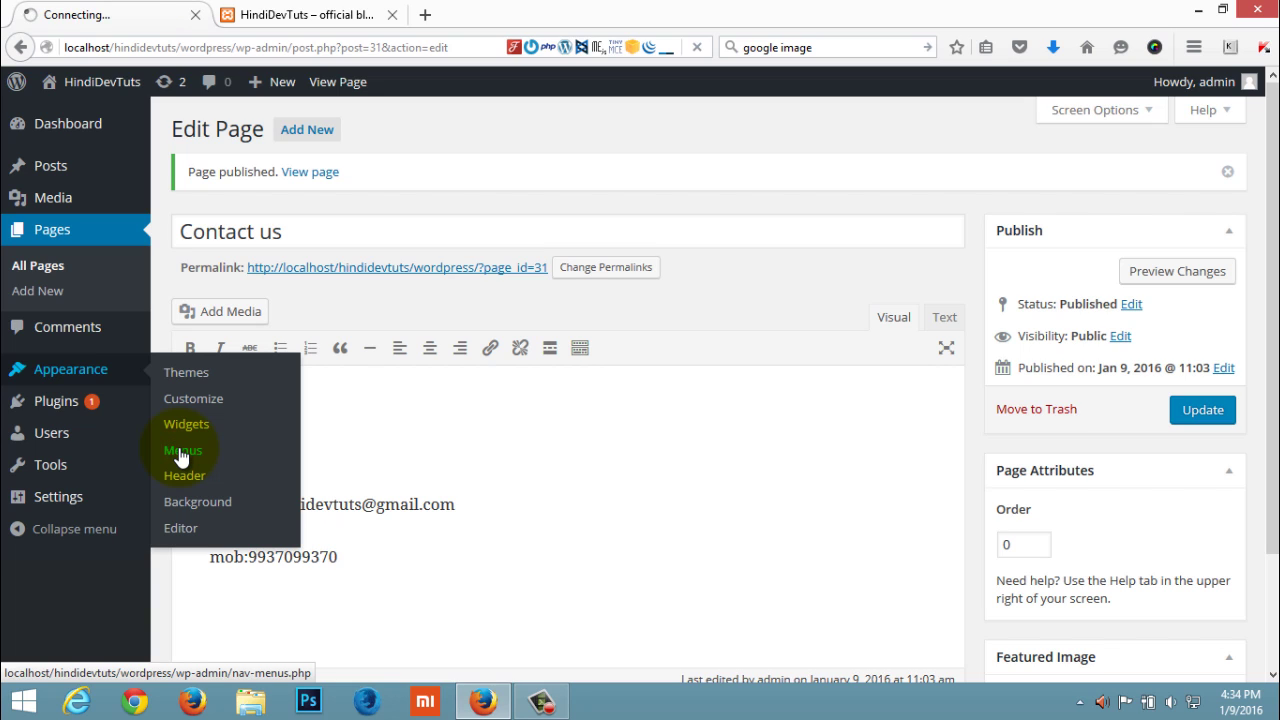
left_click(181, 455)
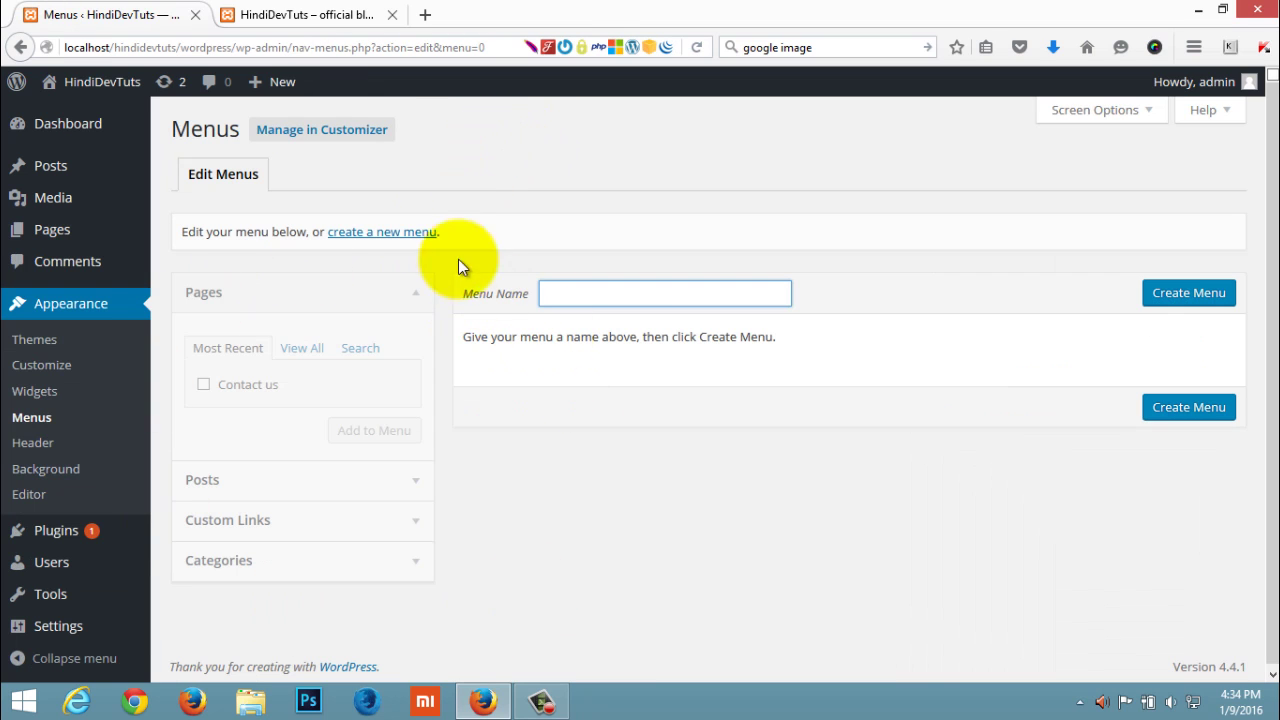
left_click(397, 233)
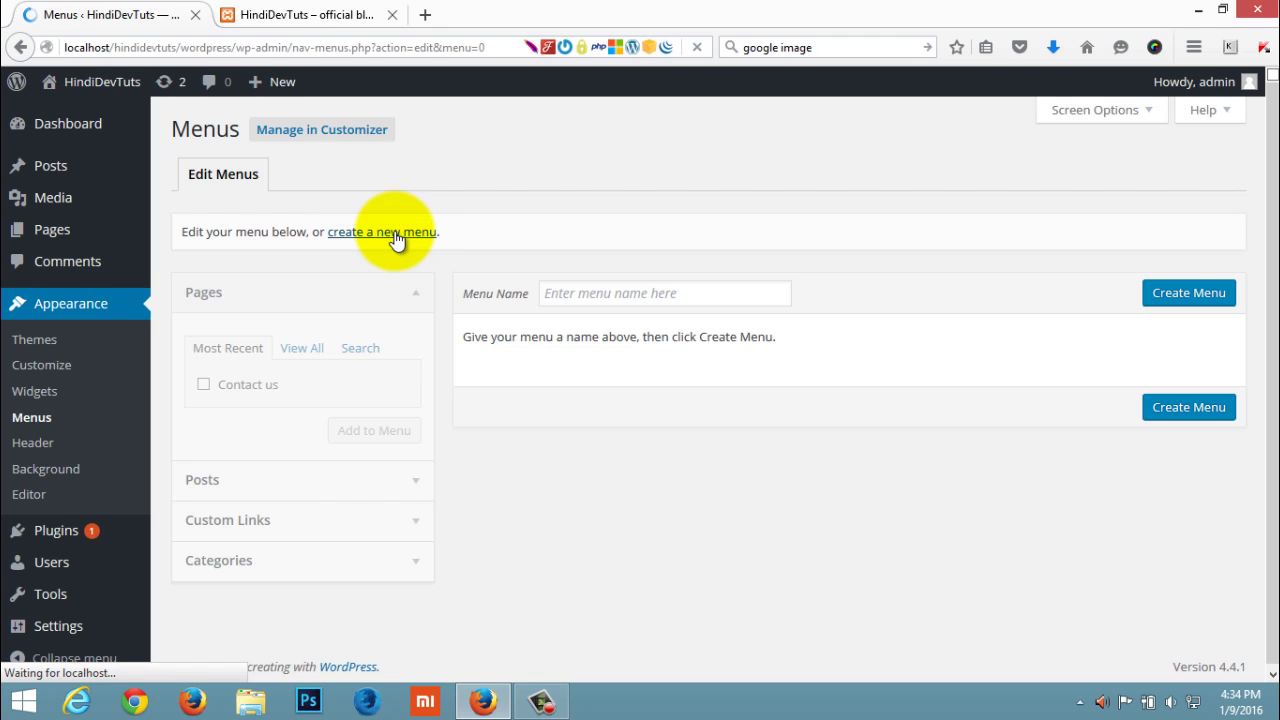
Create a new navigation menu named "Main"
left_click(571, 288)
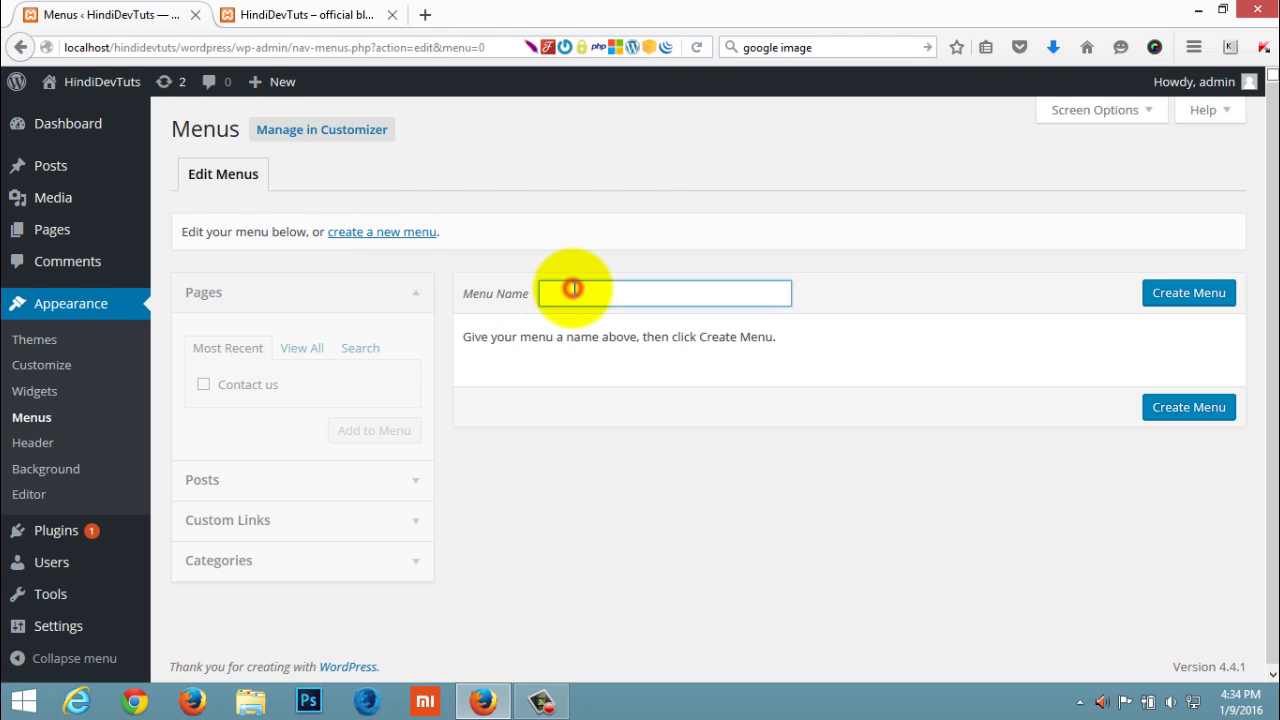
left_click(571, 317)
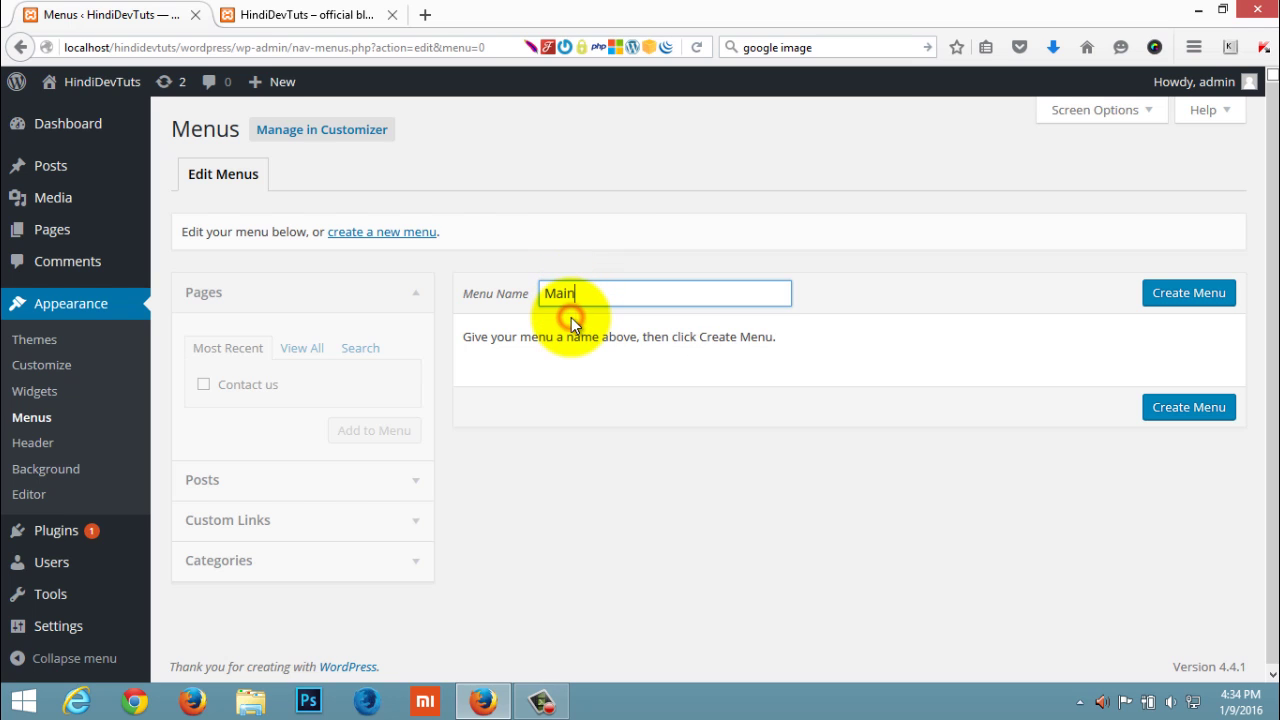
left_click(1168, 297)
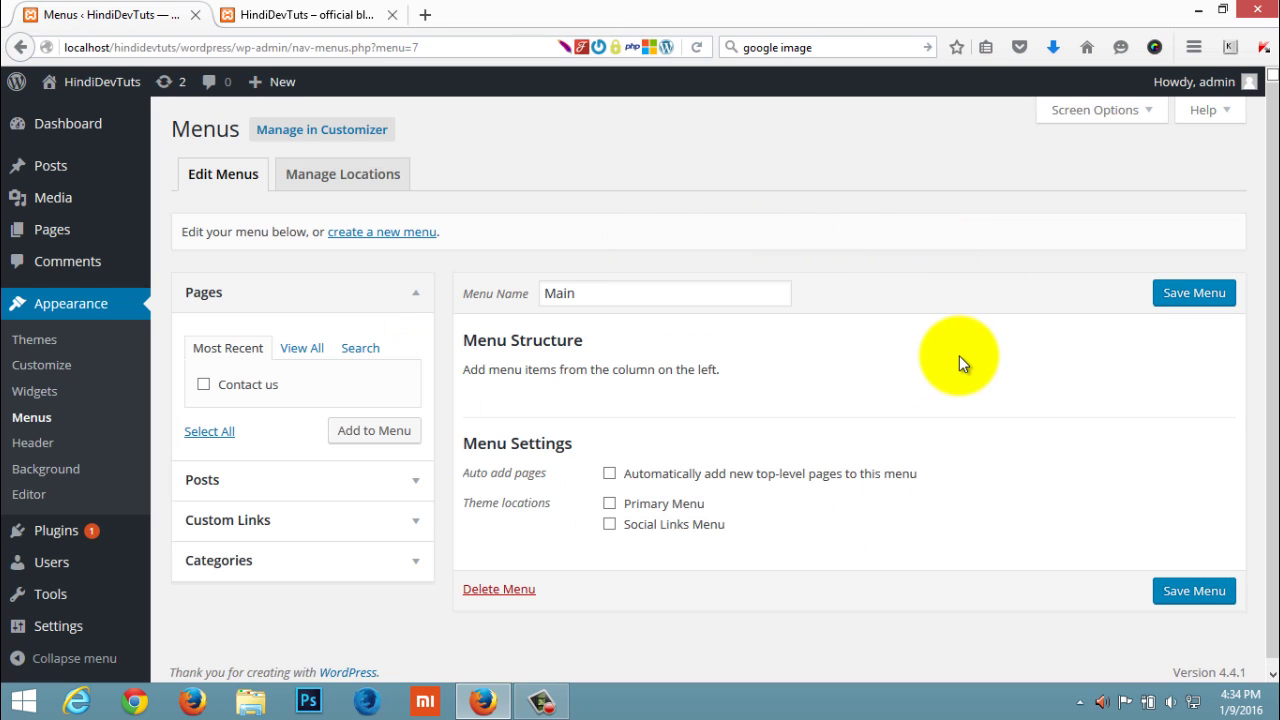
Add the Contact us page to the Main menu, assign it to the Primary Menu location and save the menu
left_click(203, 385)
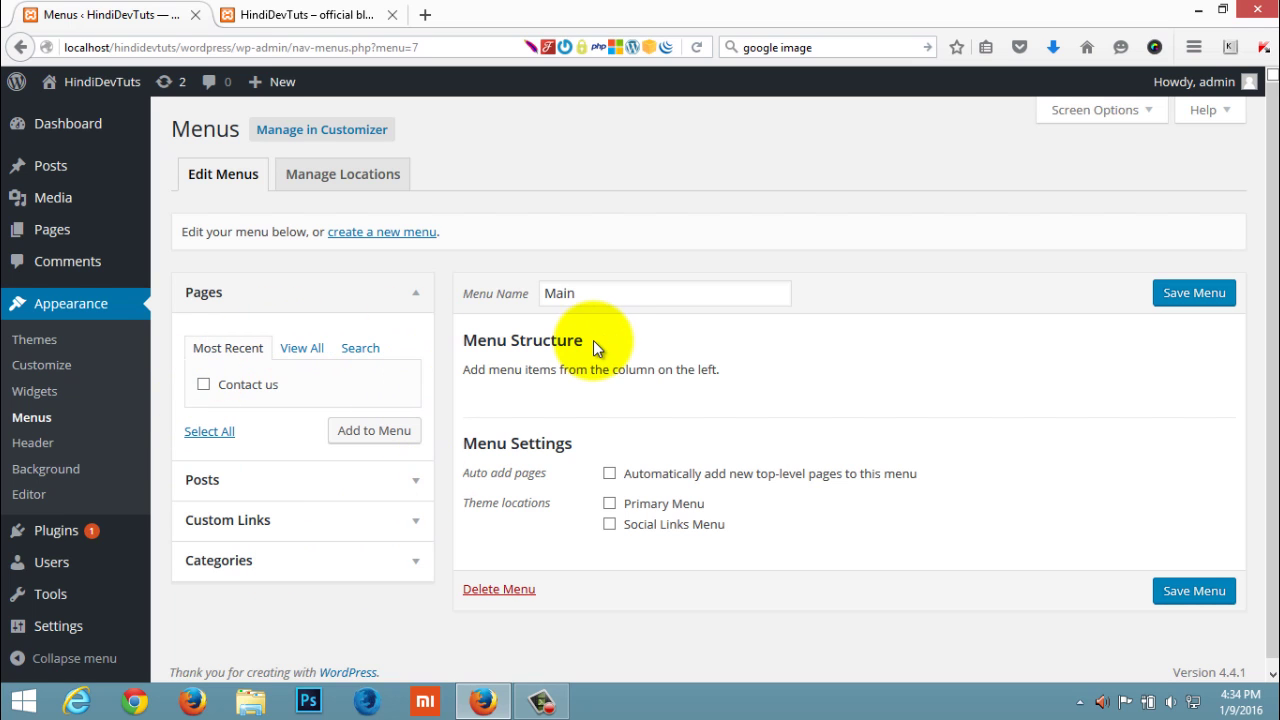
left_click(203, 385)
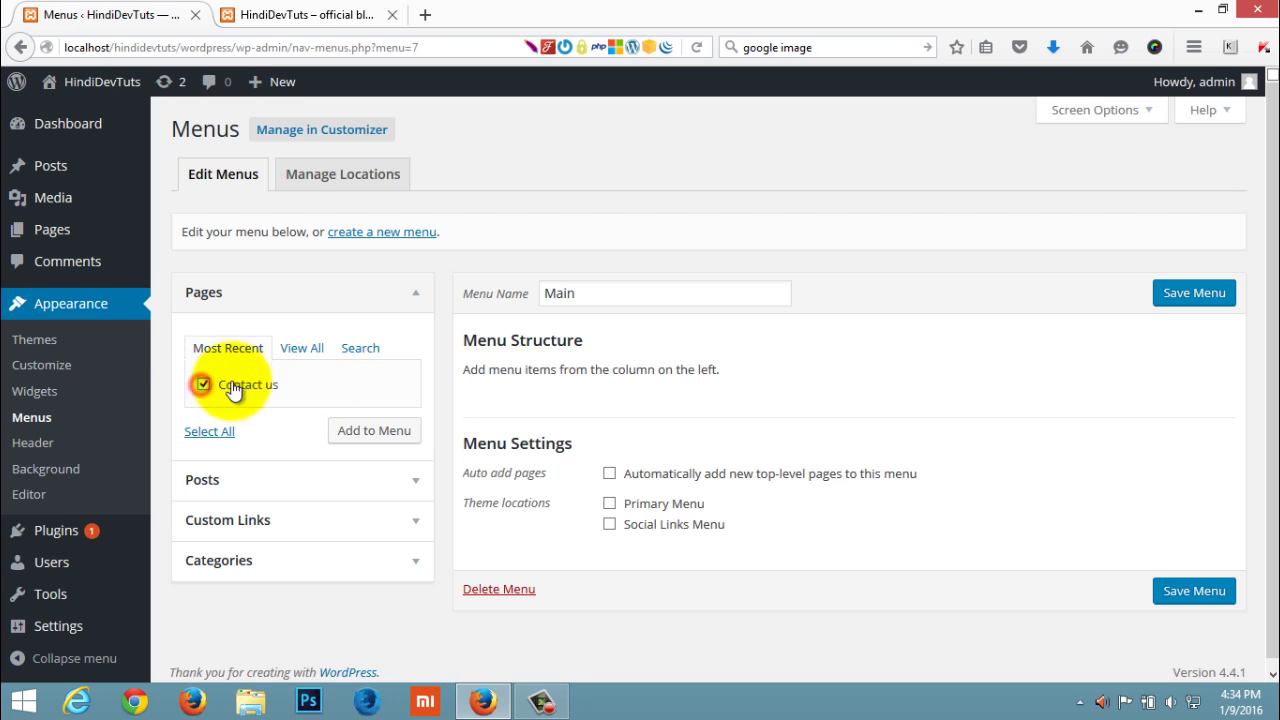
left_click(381, 436)
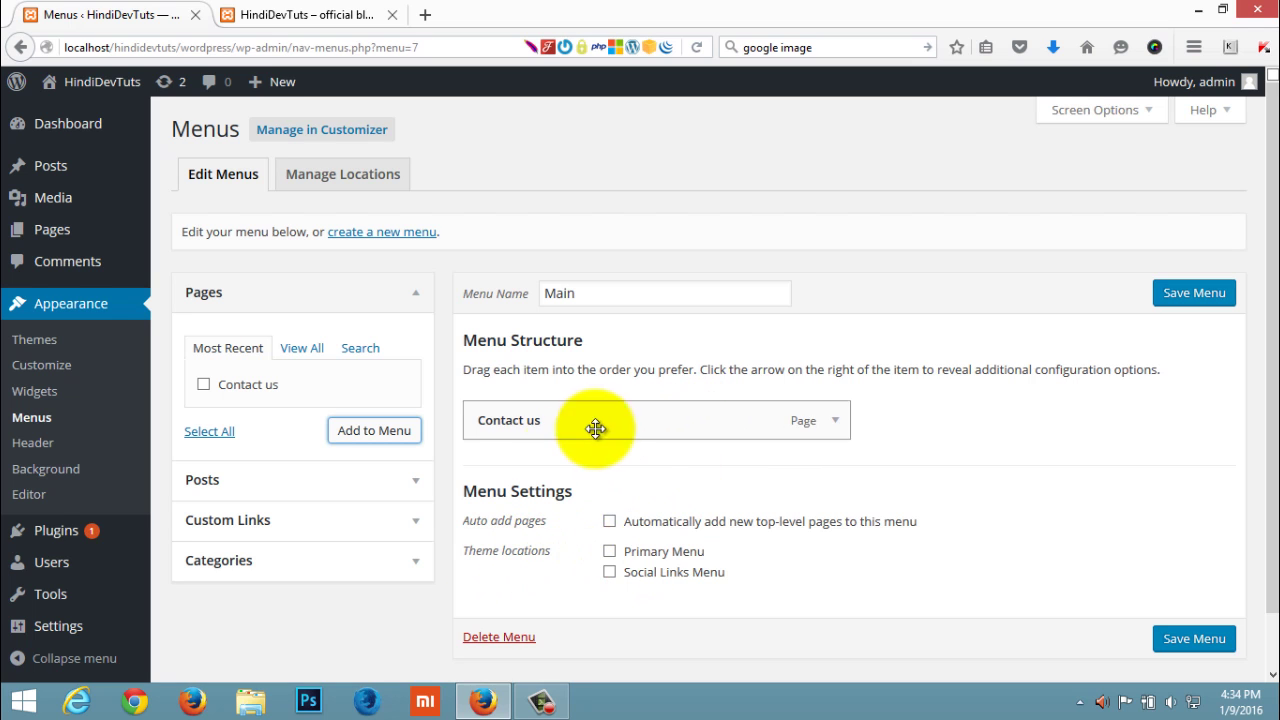
left_click(610, 552)
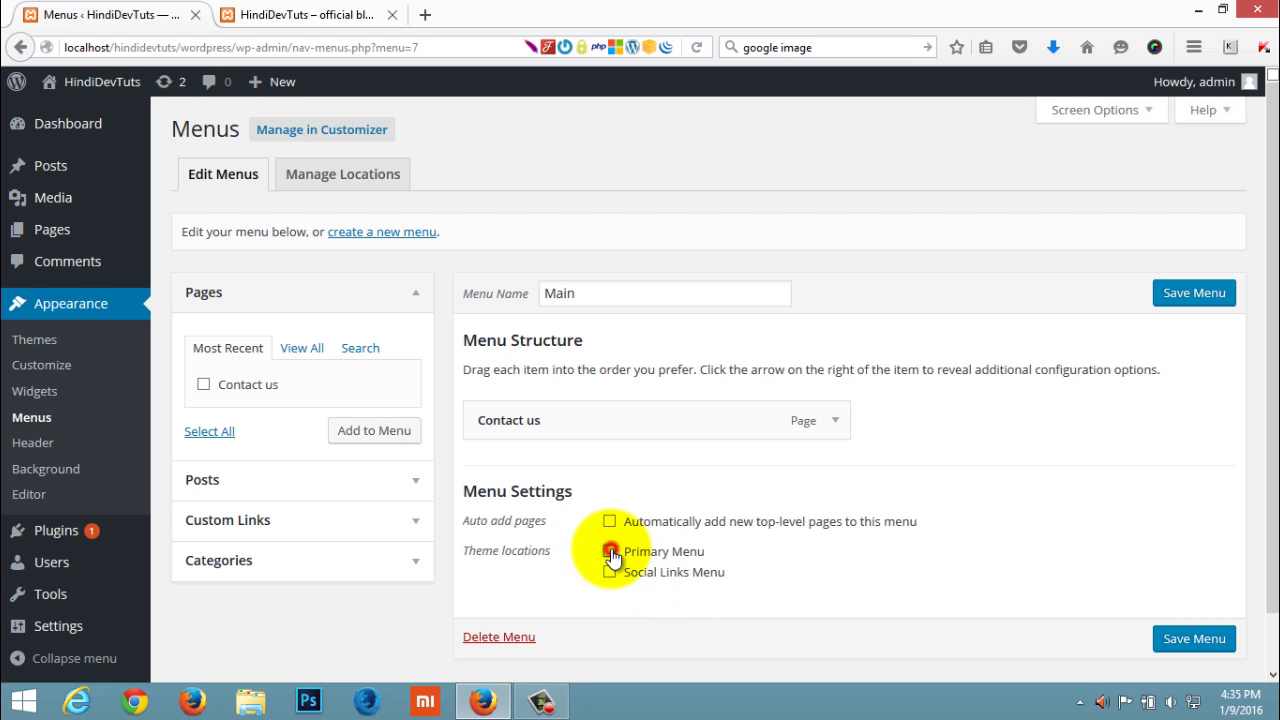
left_click(1188, 640)
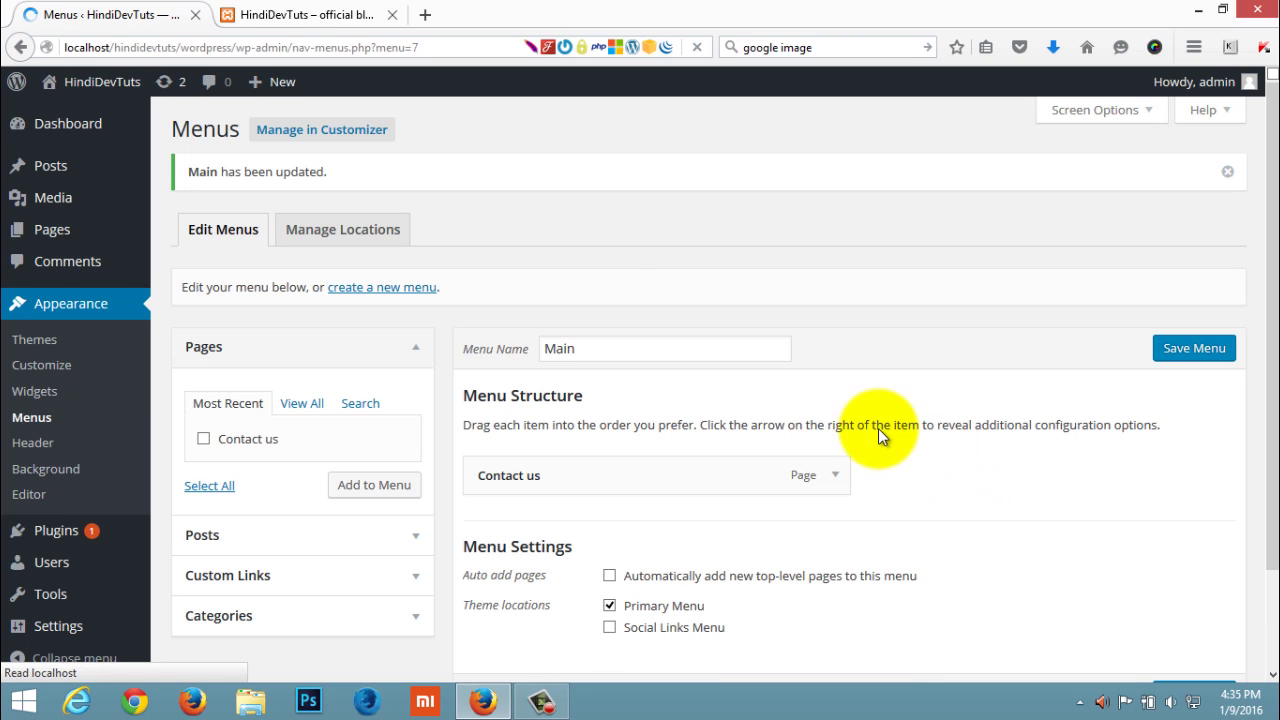
Reload the blog's front page and check the sidebar for the Contact us menu item
left_click(290, 14)
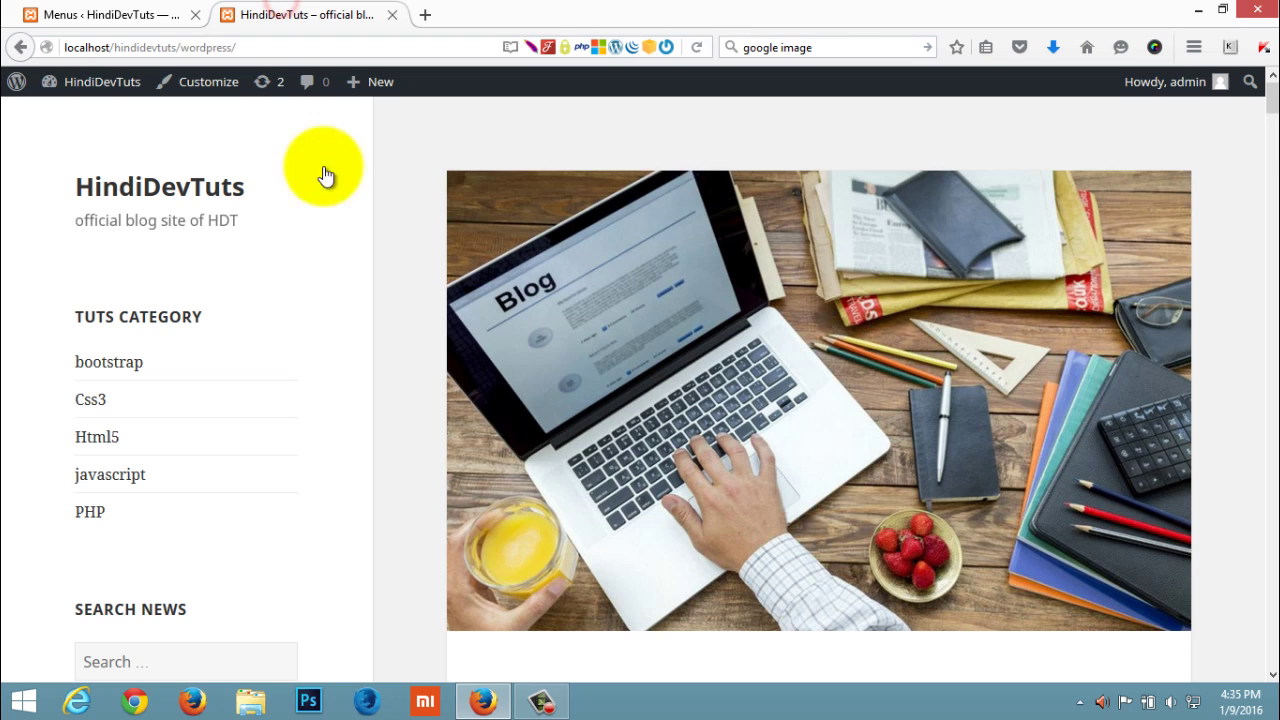
left_click(697, 47)
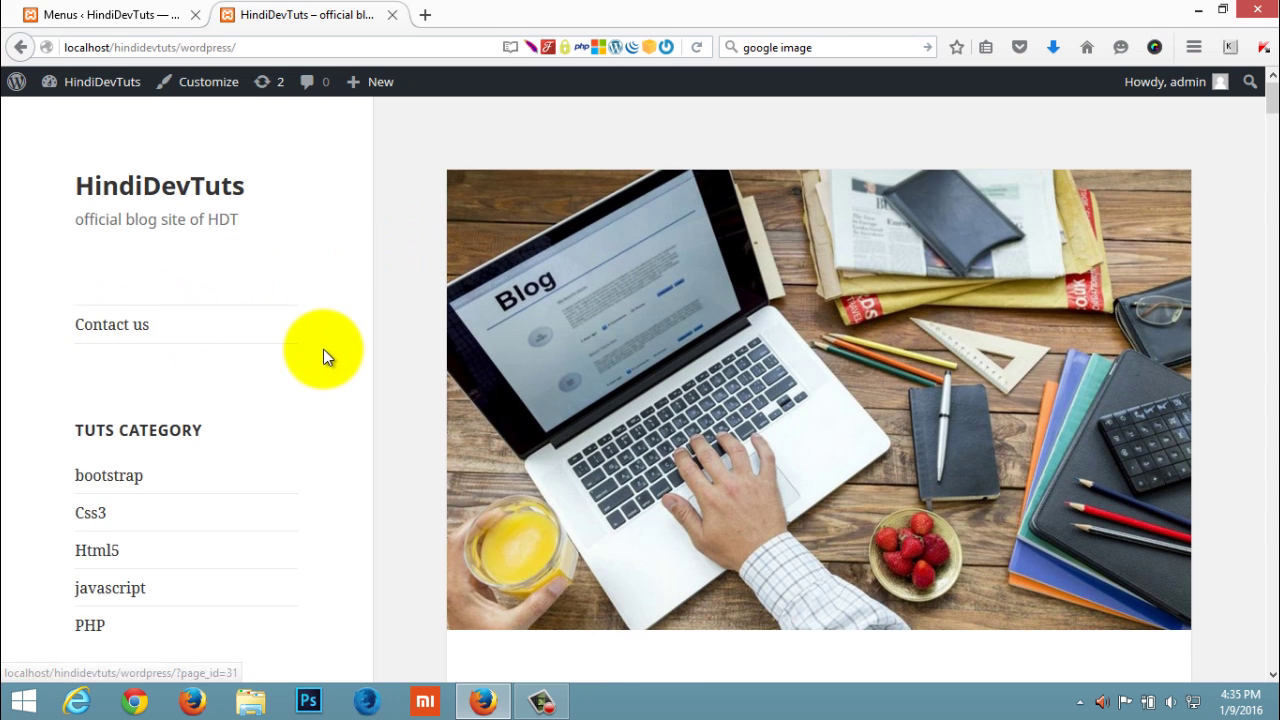
scroll(320, 350, "down", 3)
scroll(220, 290, "up", 2)
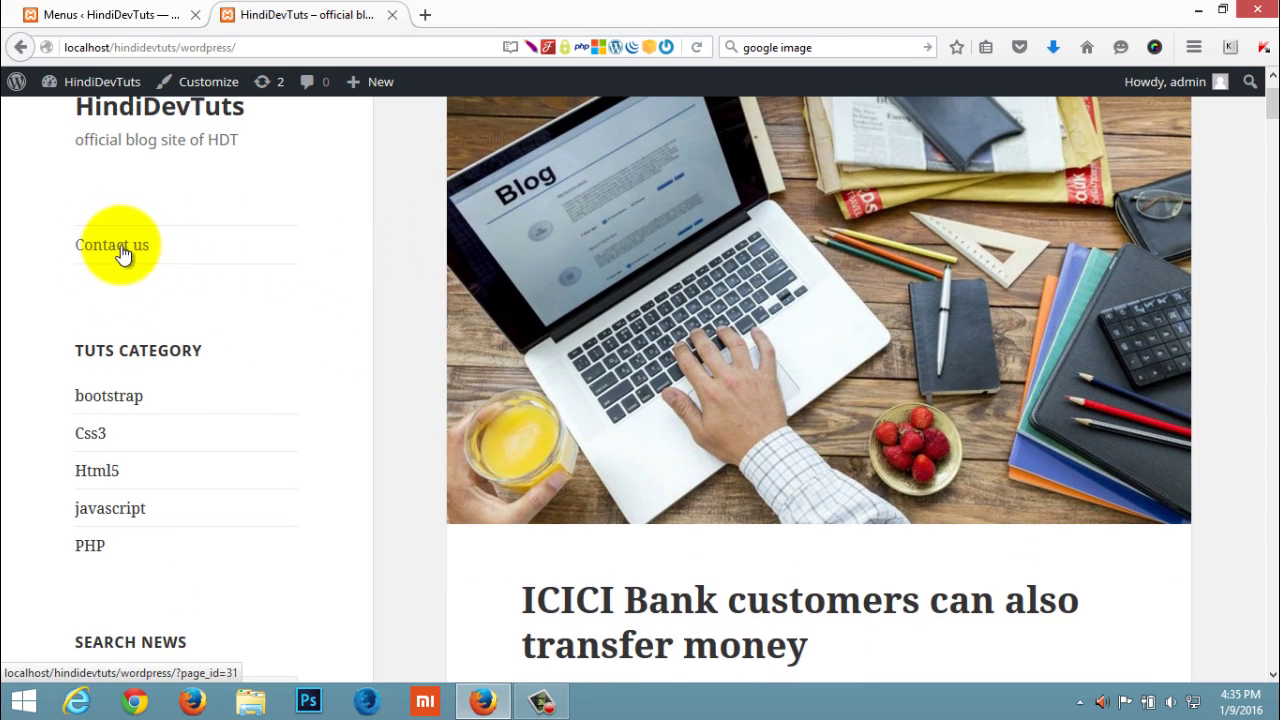
scroll(215, 245, "up", 2)
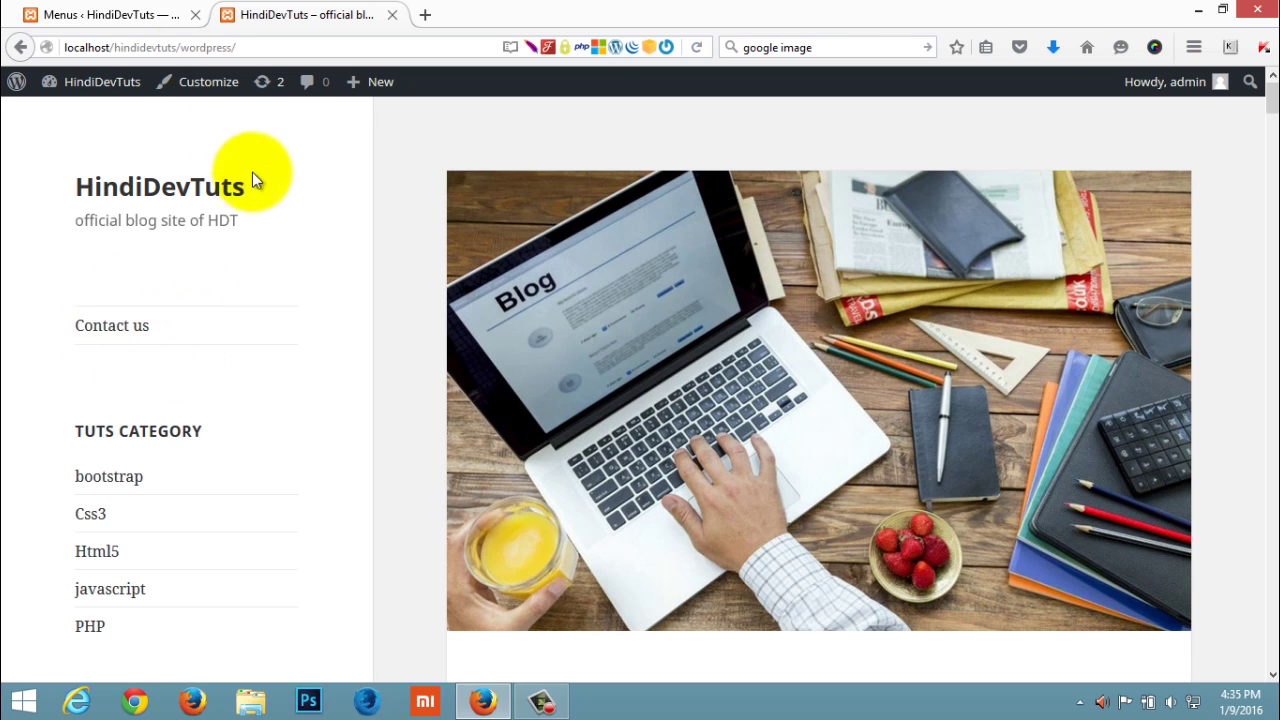
left_click(80, 14)
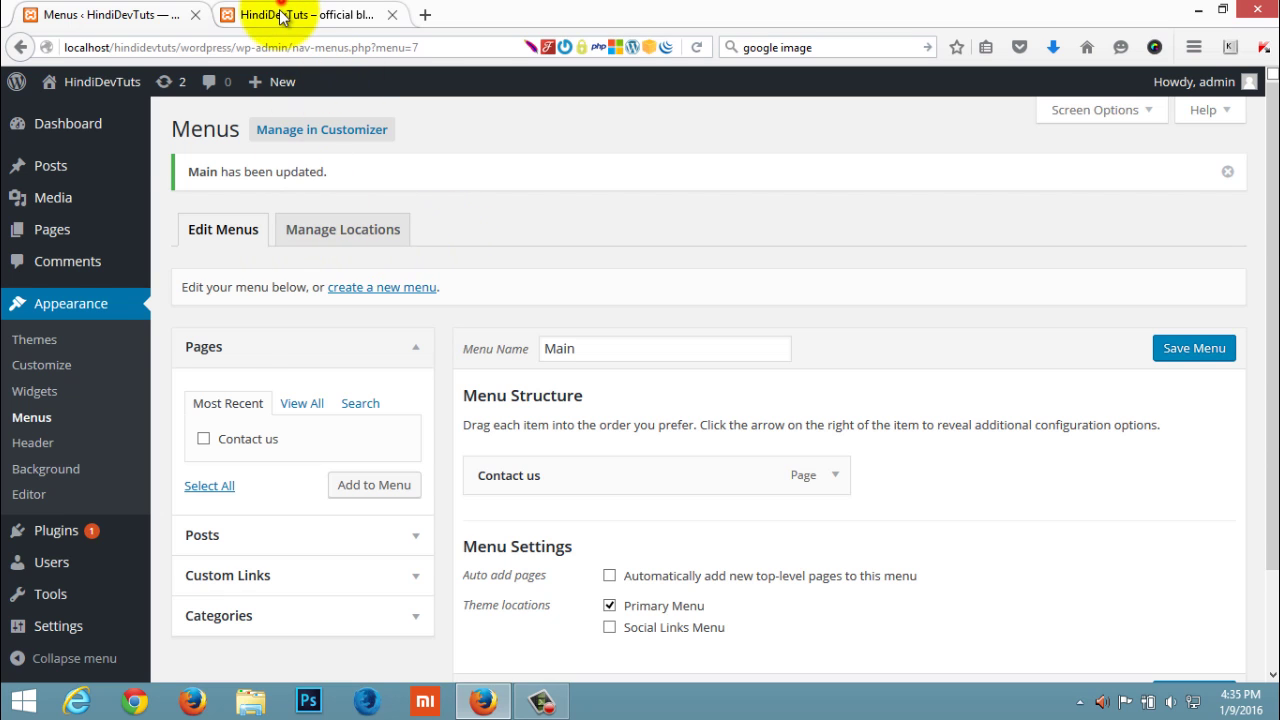
Copy the full body paragraph of the "ICICI Bank customers can also transfer money" post from the blog's front page
left_click(309, 14)
scroll(737, 429, "down", 3)
scroll(745, 437, "down", 3)
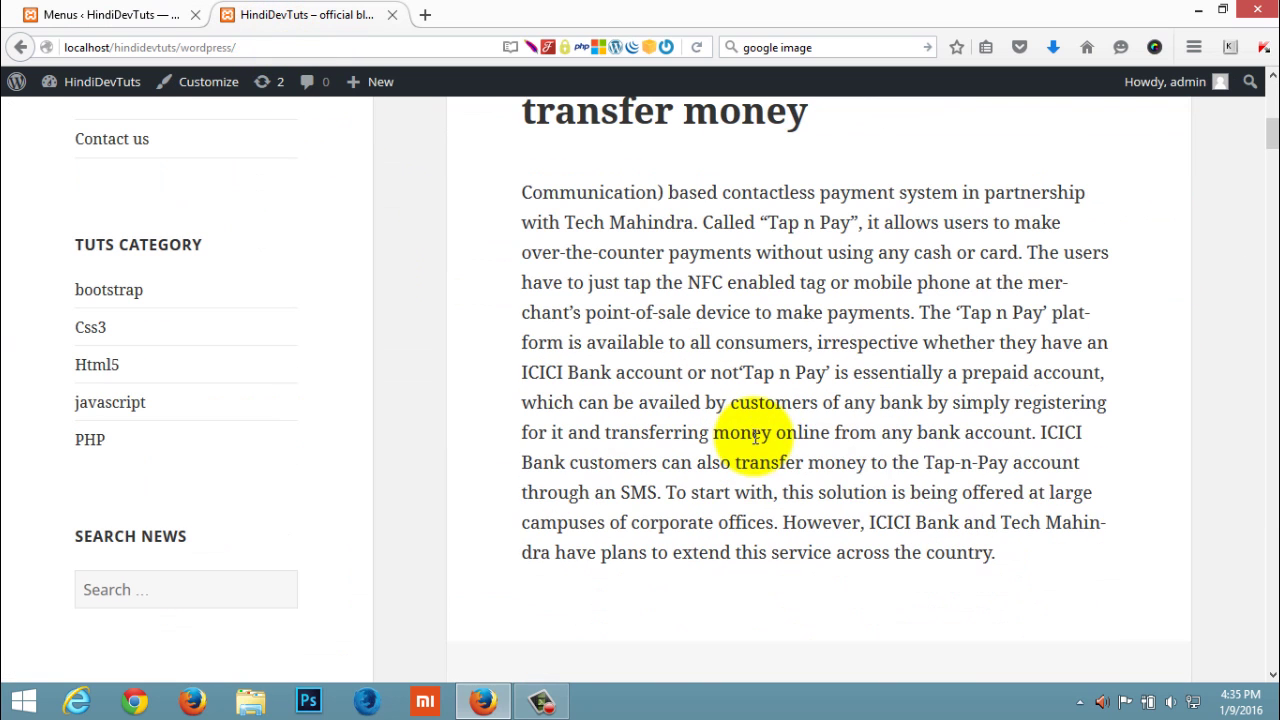
left_click(1000, 554)
left_click_drag(941, 556, 523, 171)
right_click(566, 214)
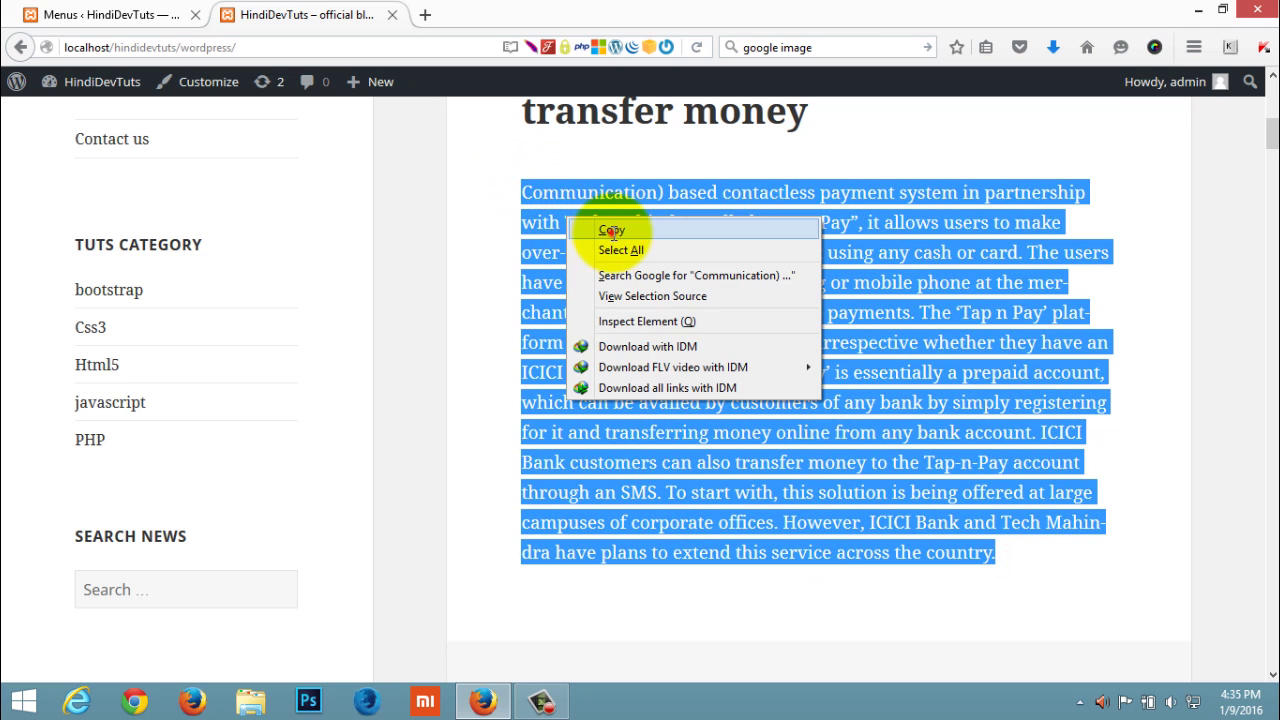
left_click(609, 231)
Add a new page in the site admin and title it "about us"
left_click(104, 14)
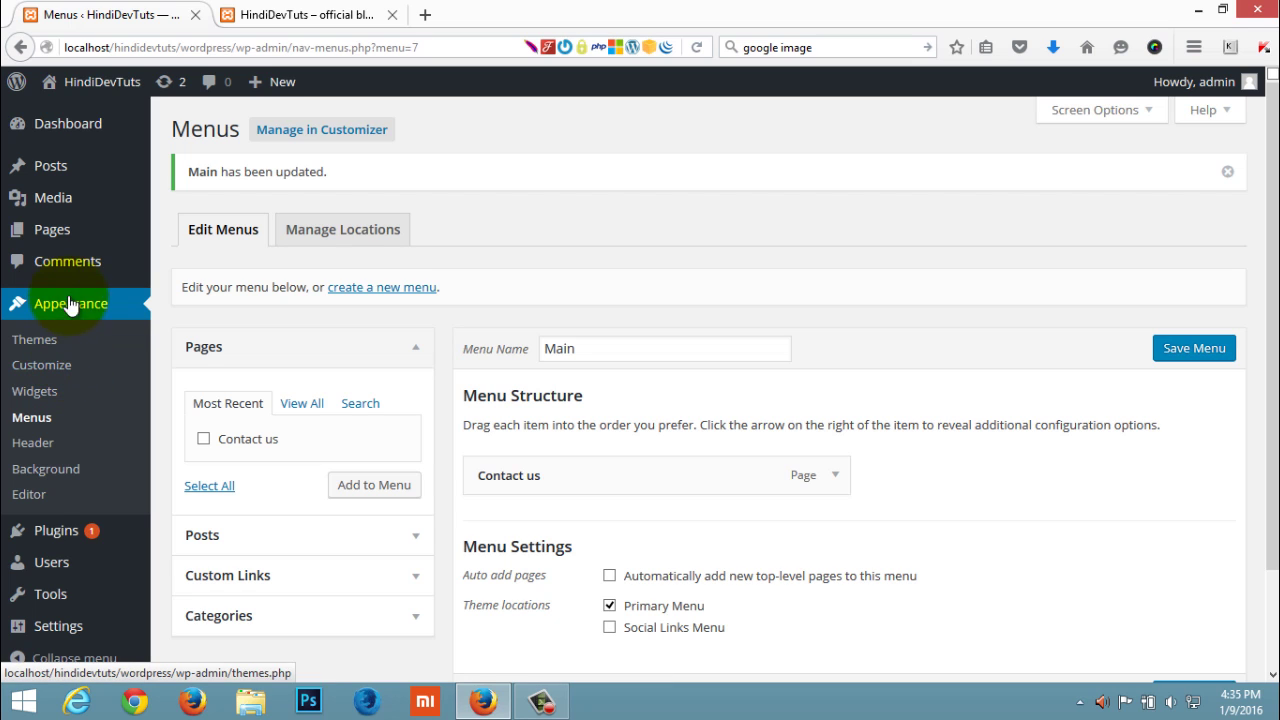
mouse_move(60, 232)
left_click(193, 236)
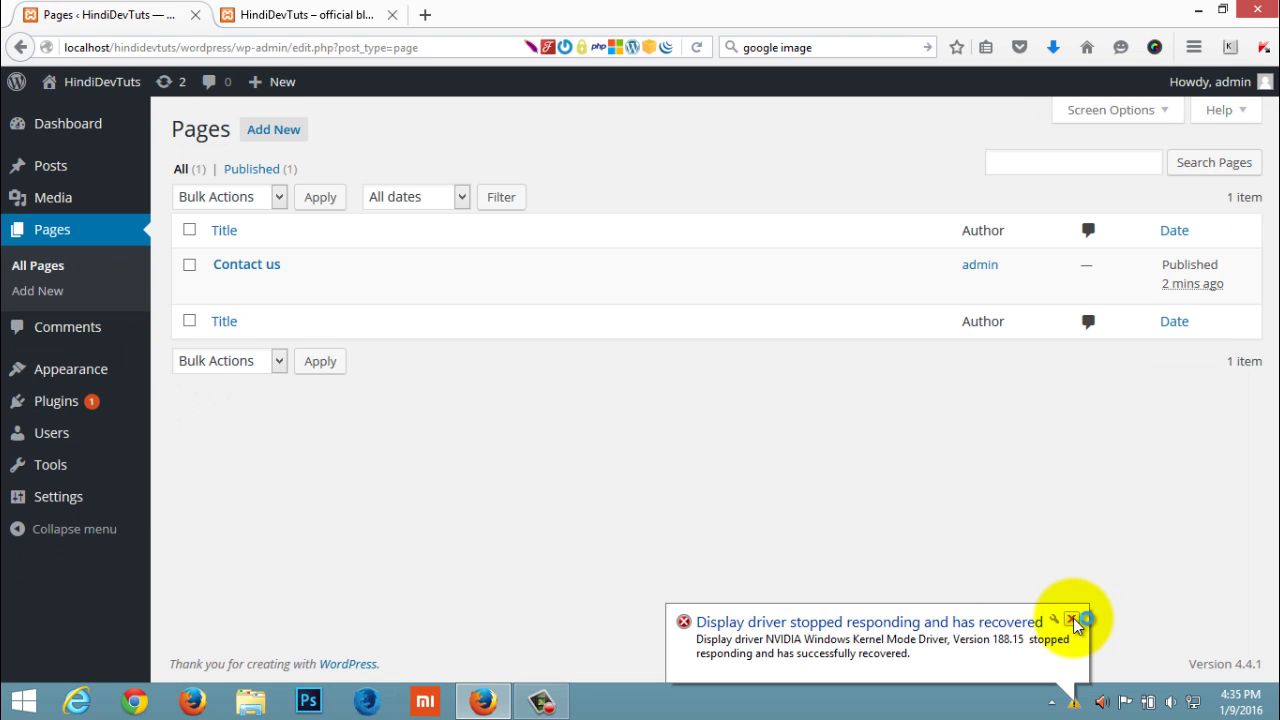
left_click(1071, 621)
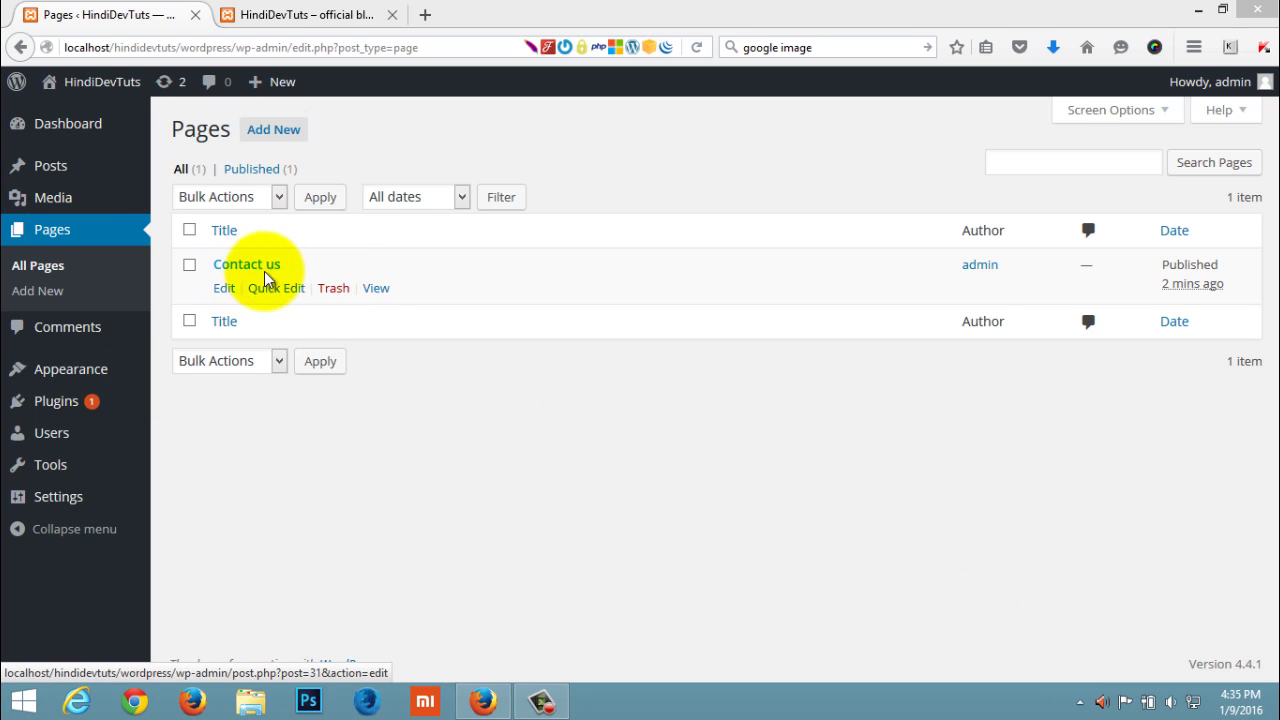
left_click(286, 129)
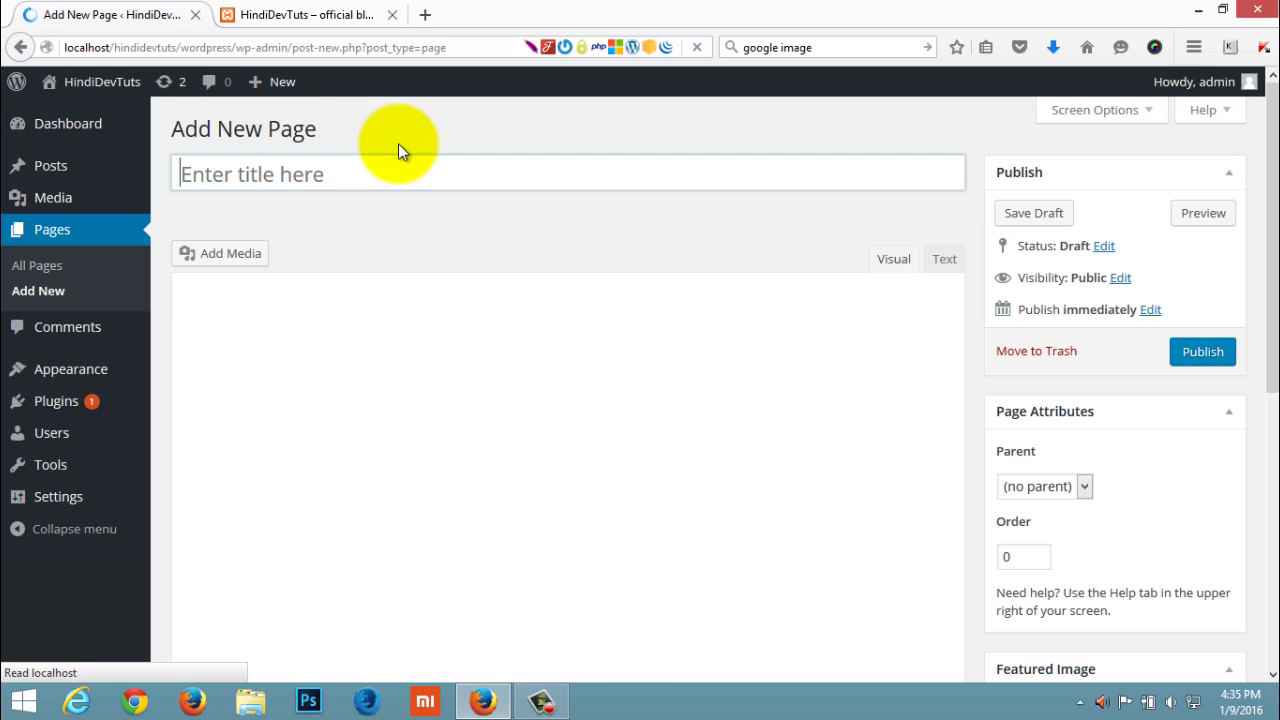
left_click(255, 175)
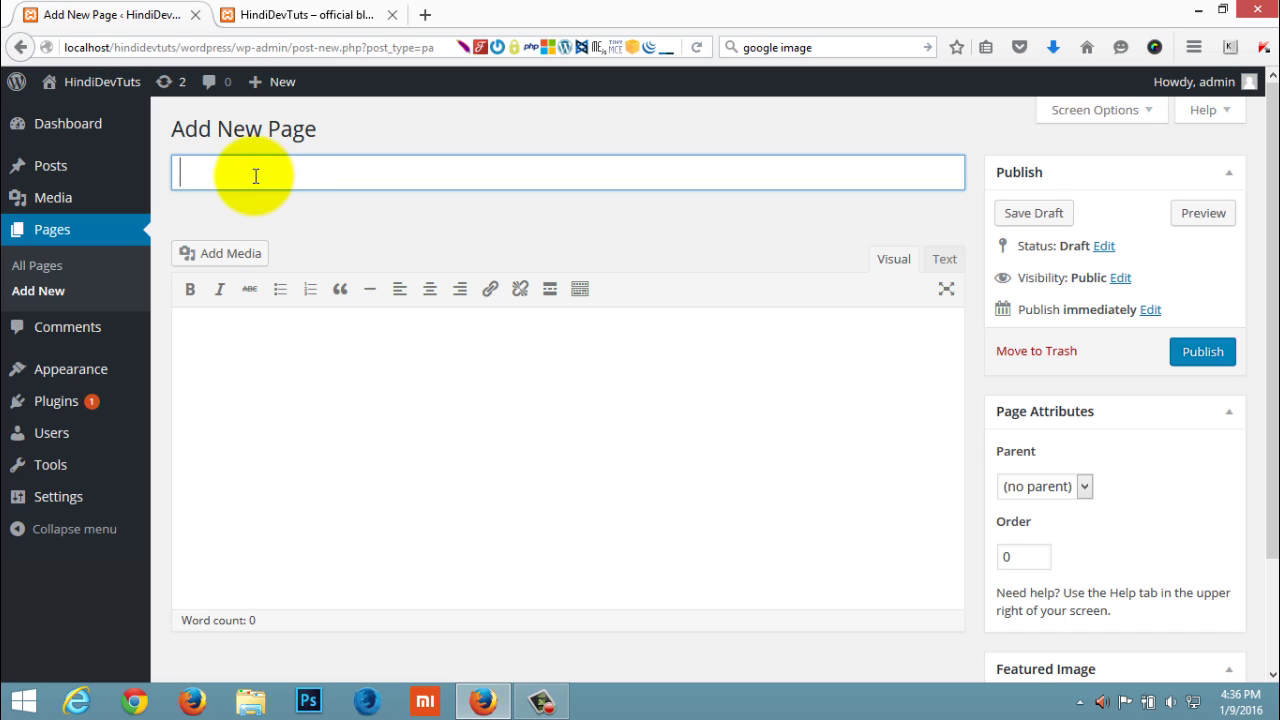
type("about us")
Paste the copied post paragraph into the about us page's body and publish the page
left_click(280, 334)
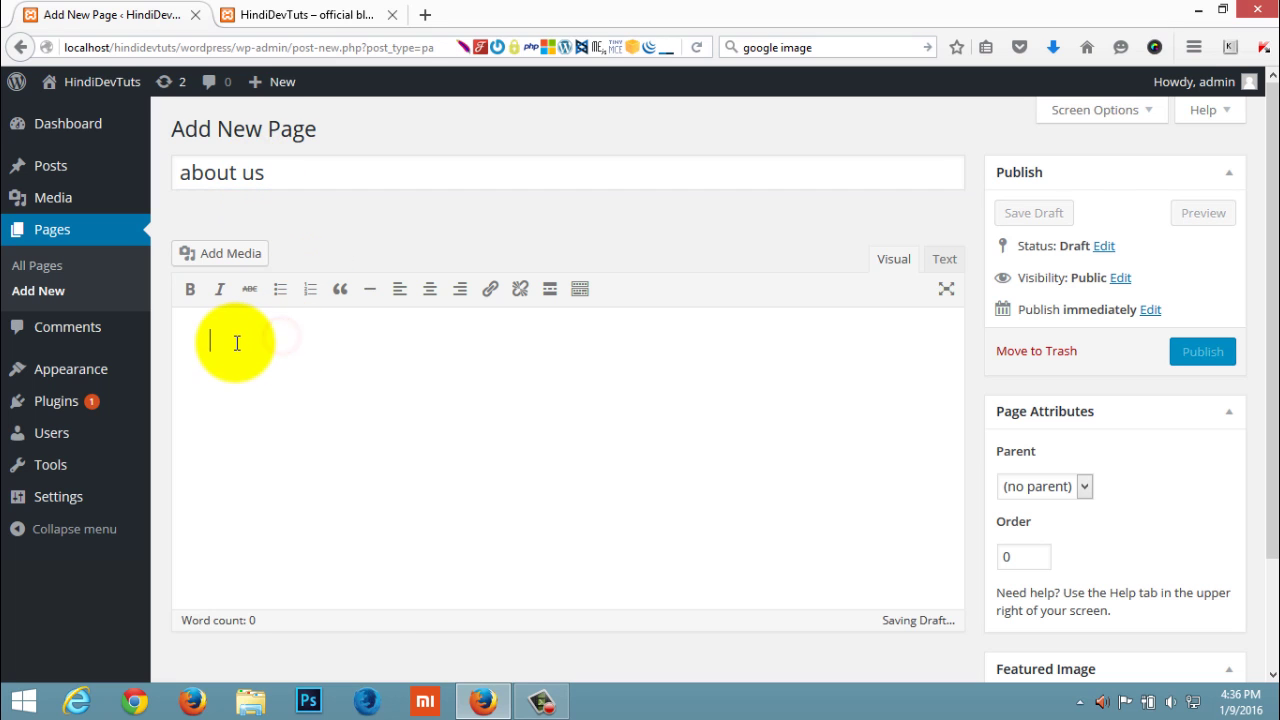
right_click(238, 346)
left_click(290, 424)
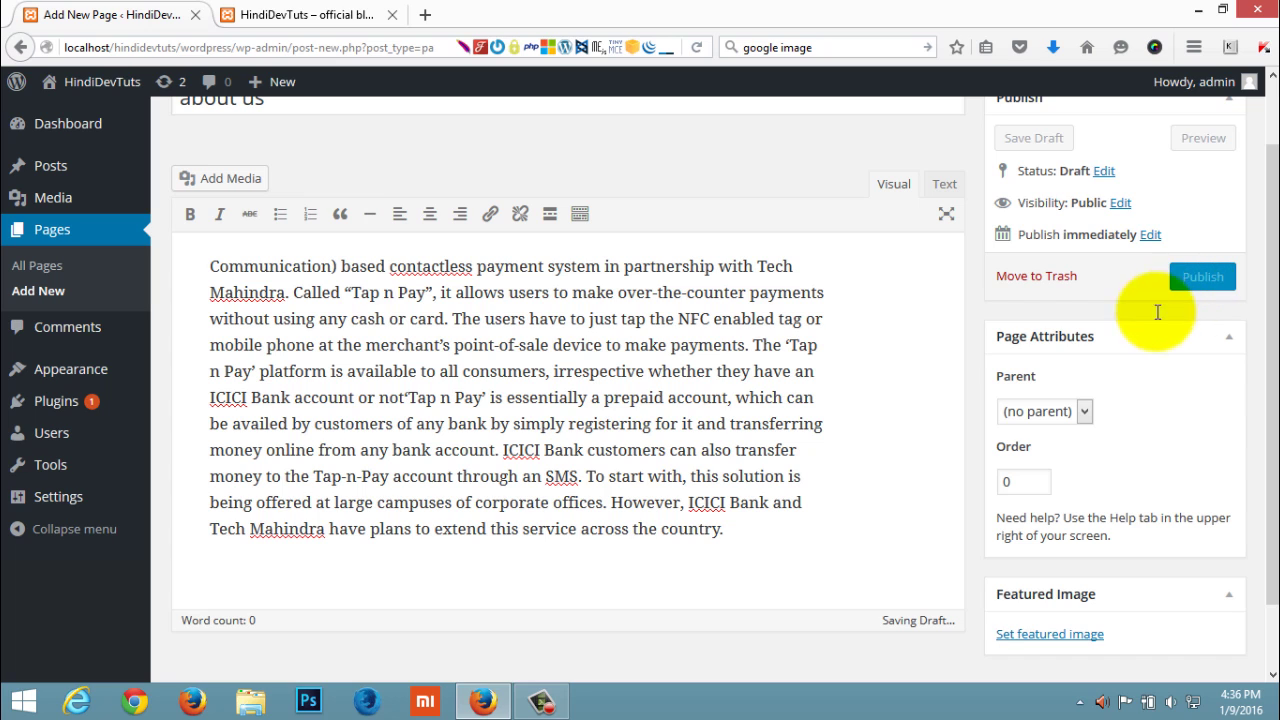
scroll(809, 517, "up", 2)
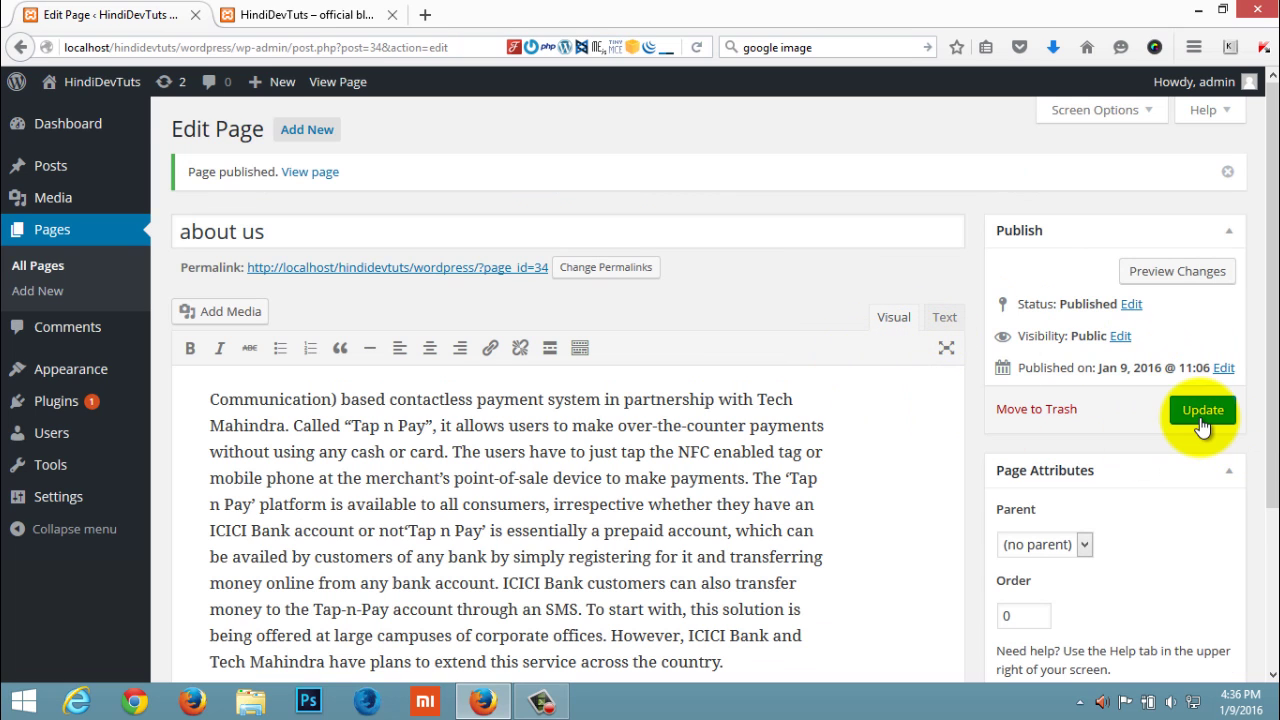
Reload the blog's front page and check whether the sidebar menu lists the about us page
left_click(312, 14)
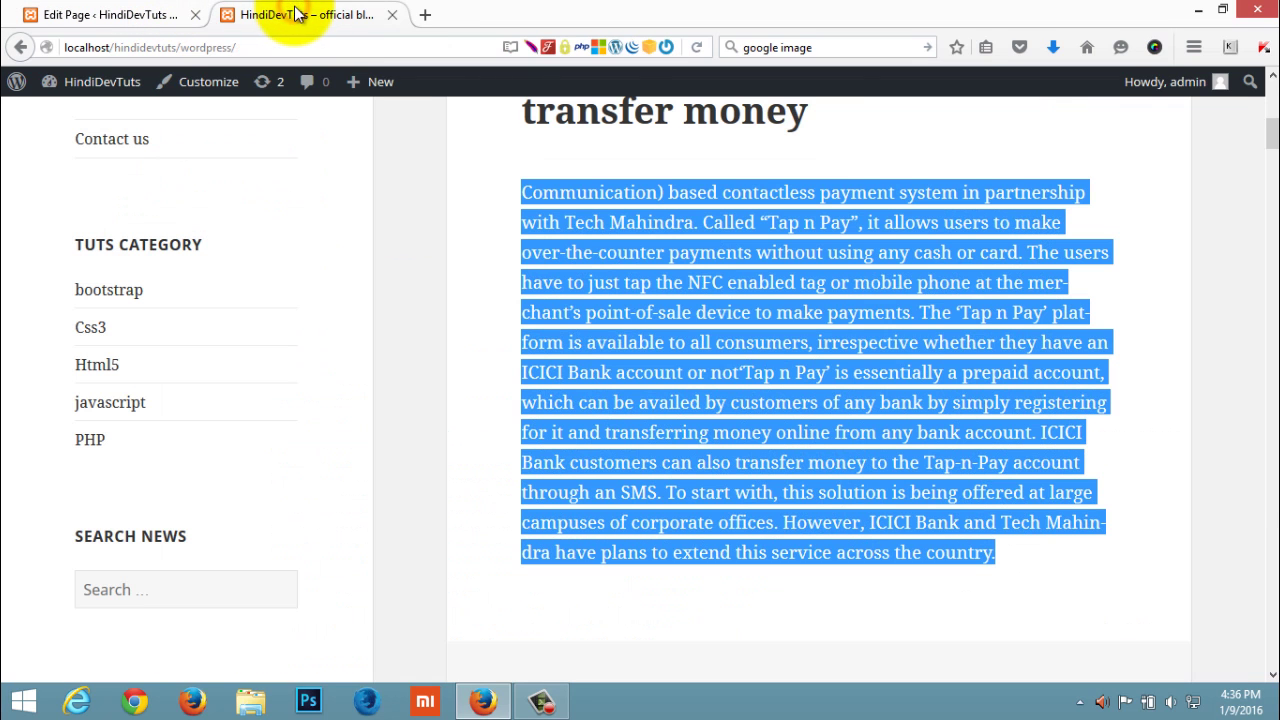
left_click(698, 47)
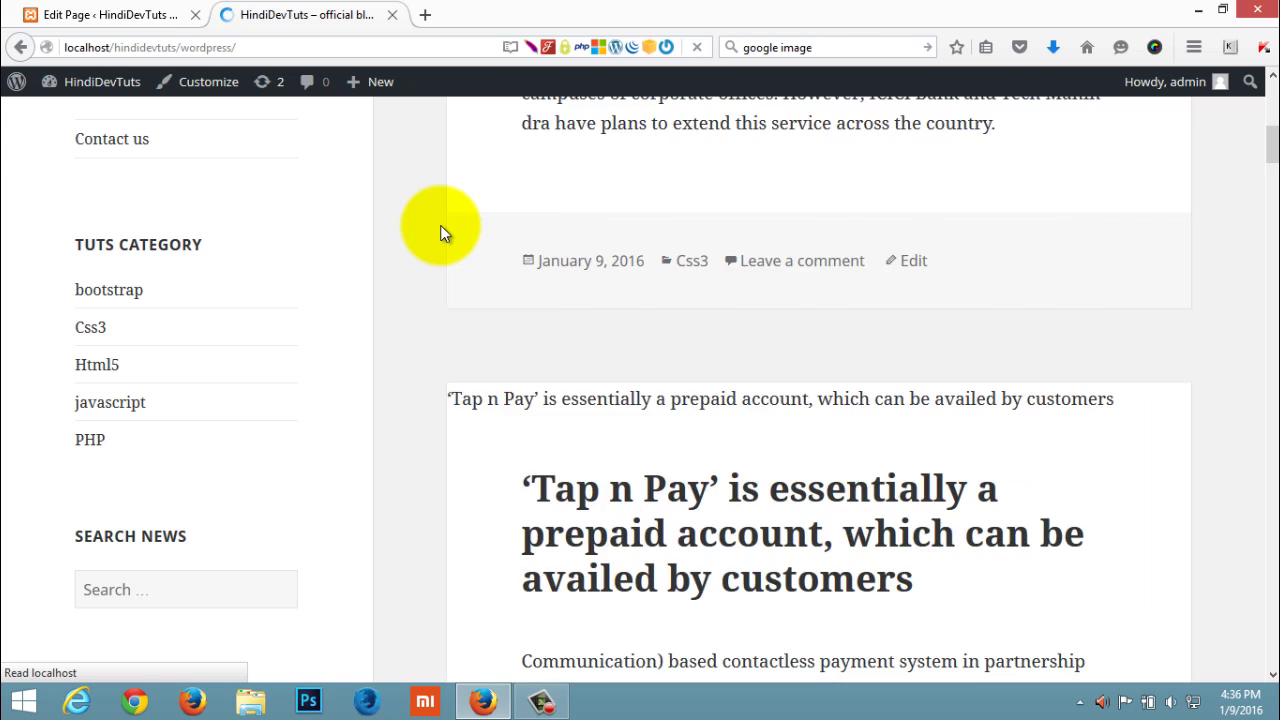
scroll(422, 320, "up", 4)
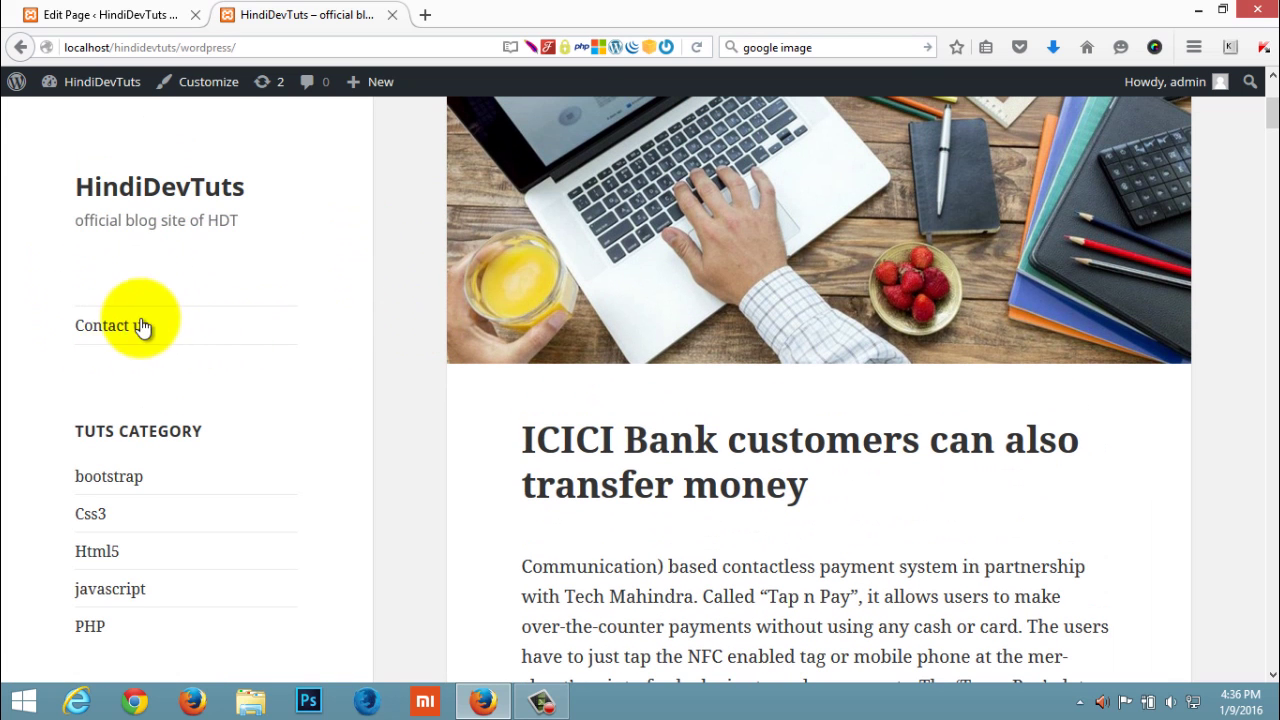
Go back to the about us page in the editor and update it with its title kept as is
left_click(122, 10)
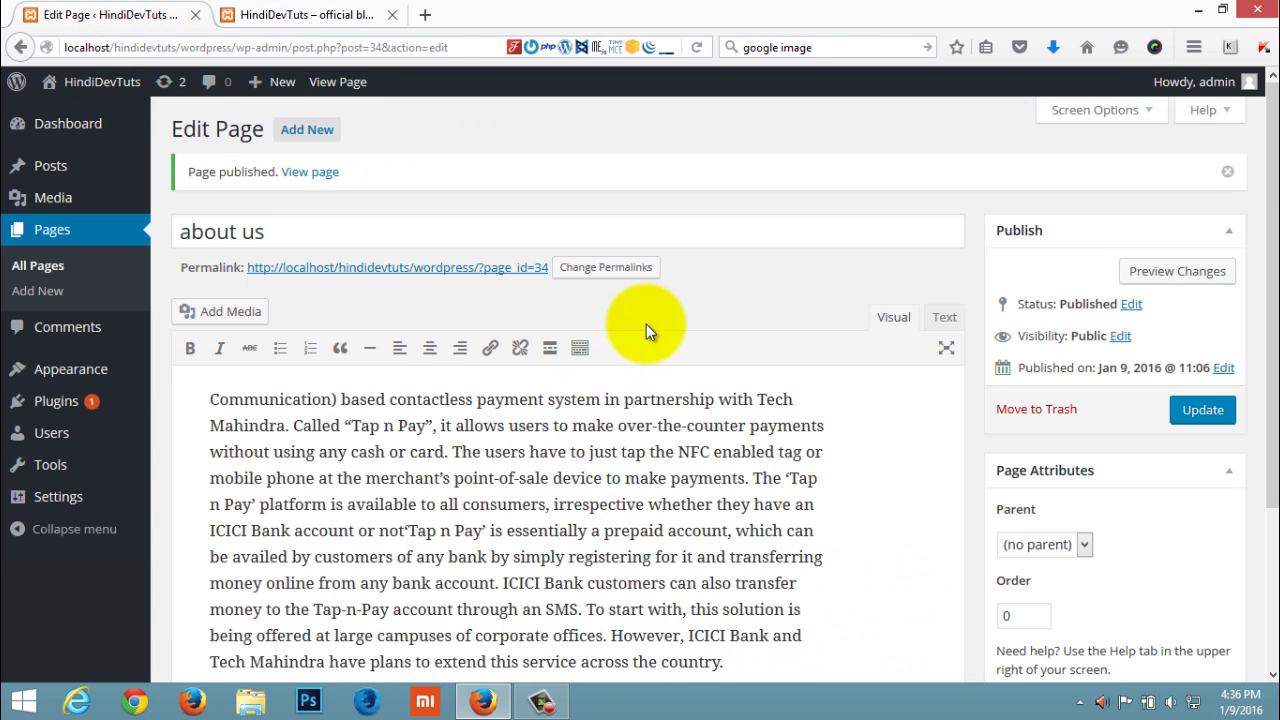
left_click(305, 230)
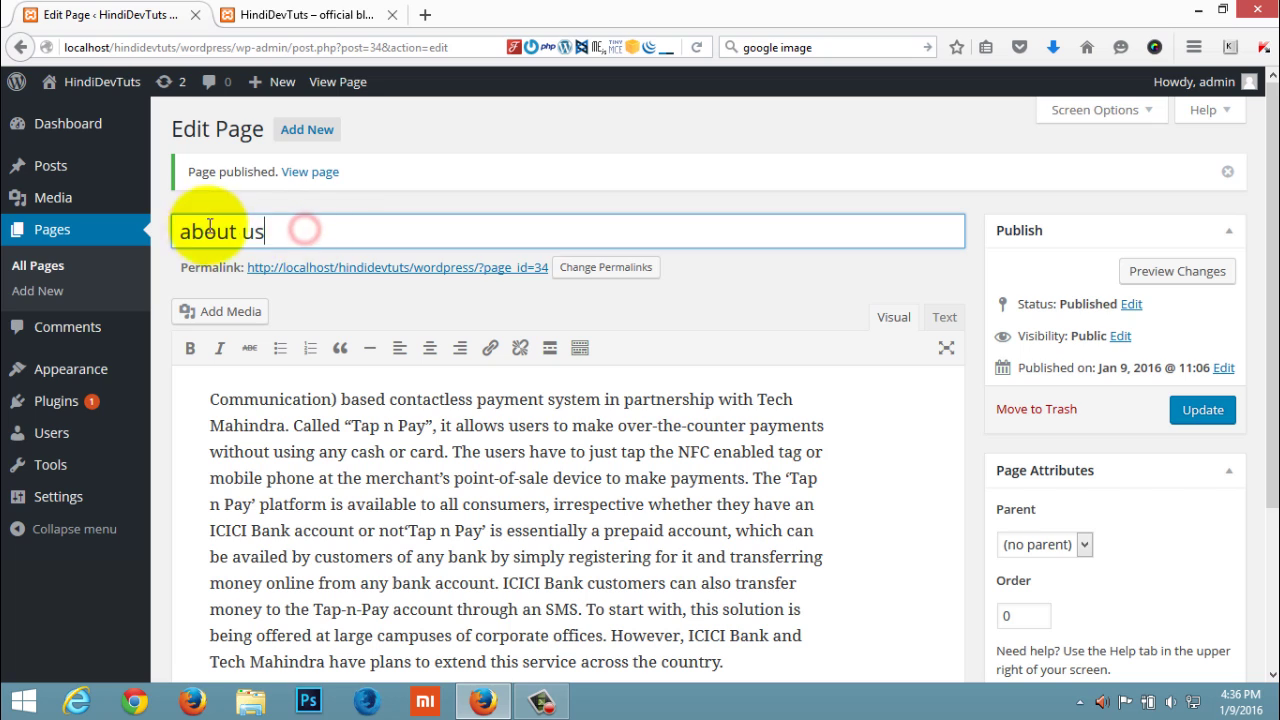
left_click(1200, 410)
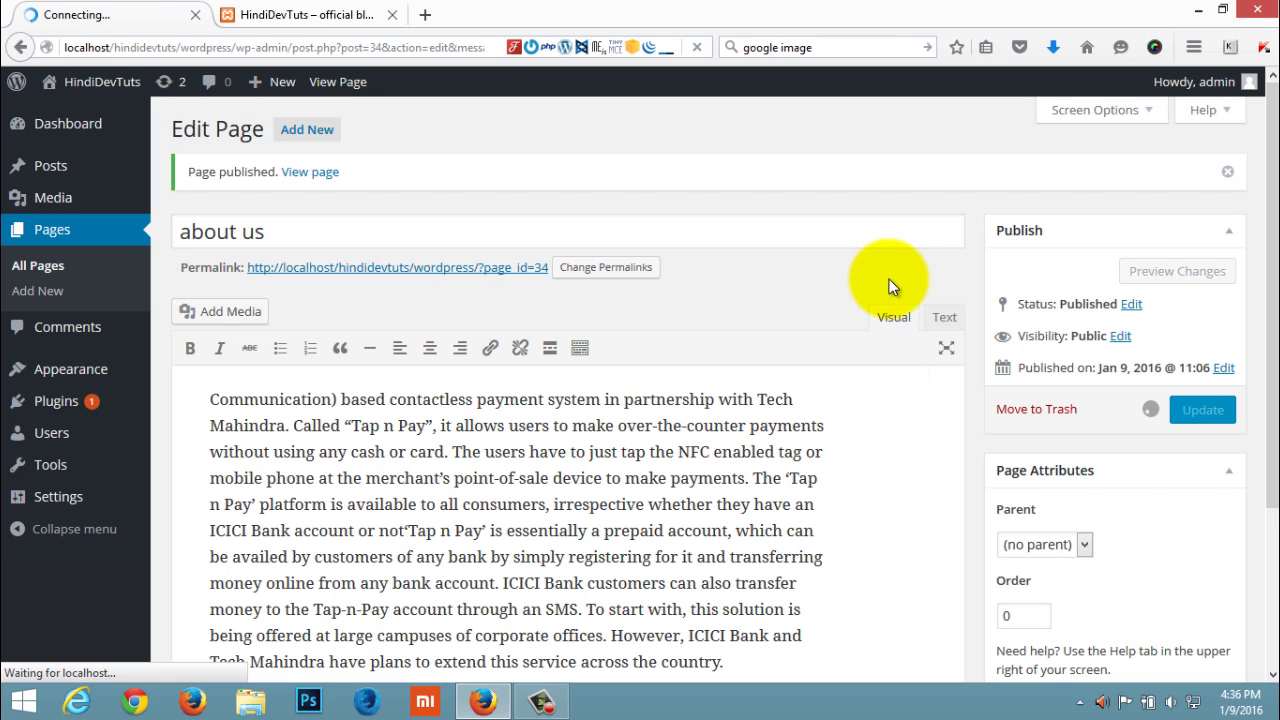
Recheck the sidebar menu on the reloaded blog front page, and return to the list of all pages in the admin
left_click(300, 15)
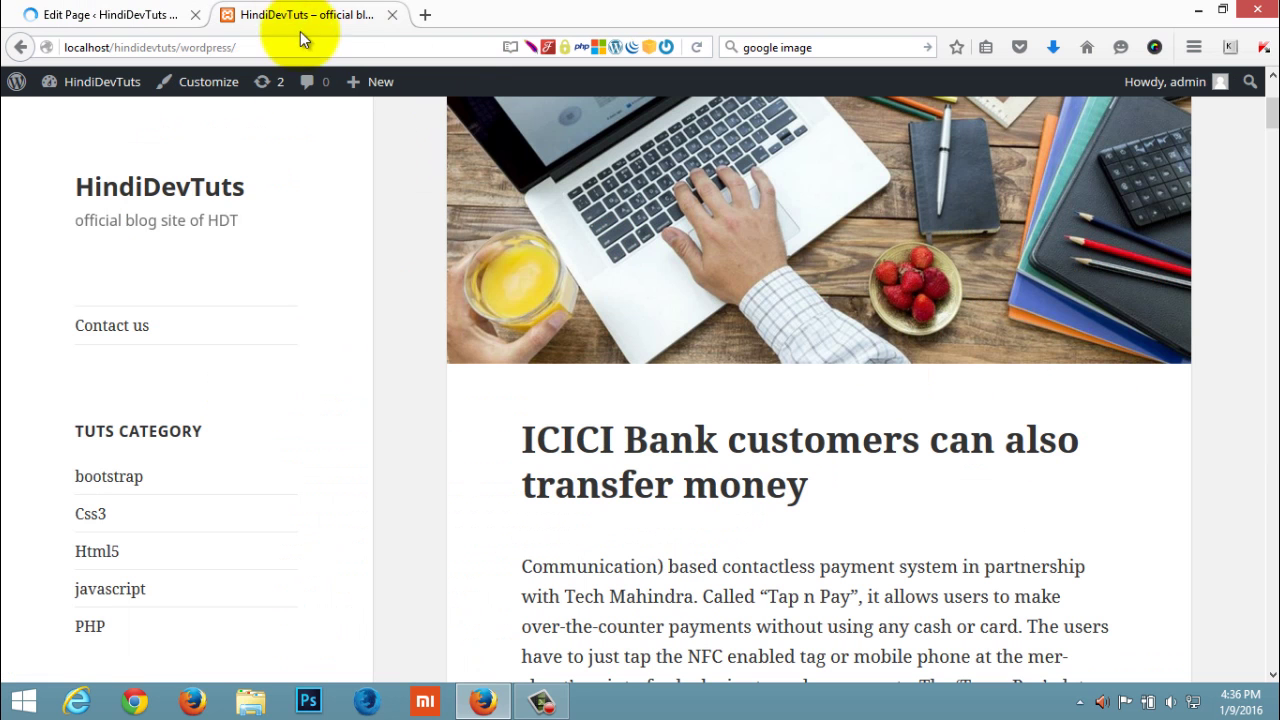
left_click(697, 47)
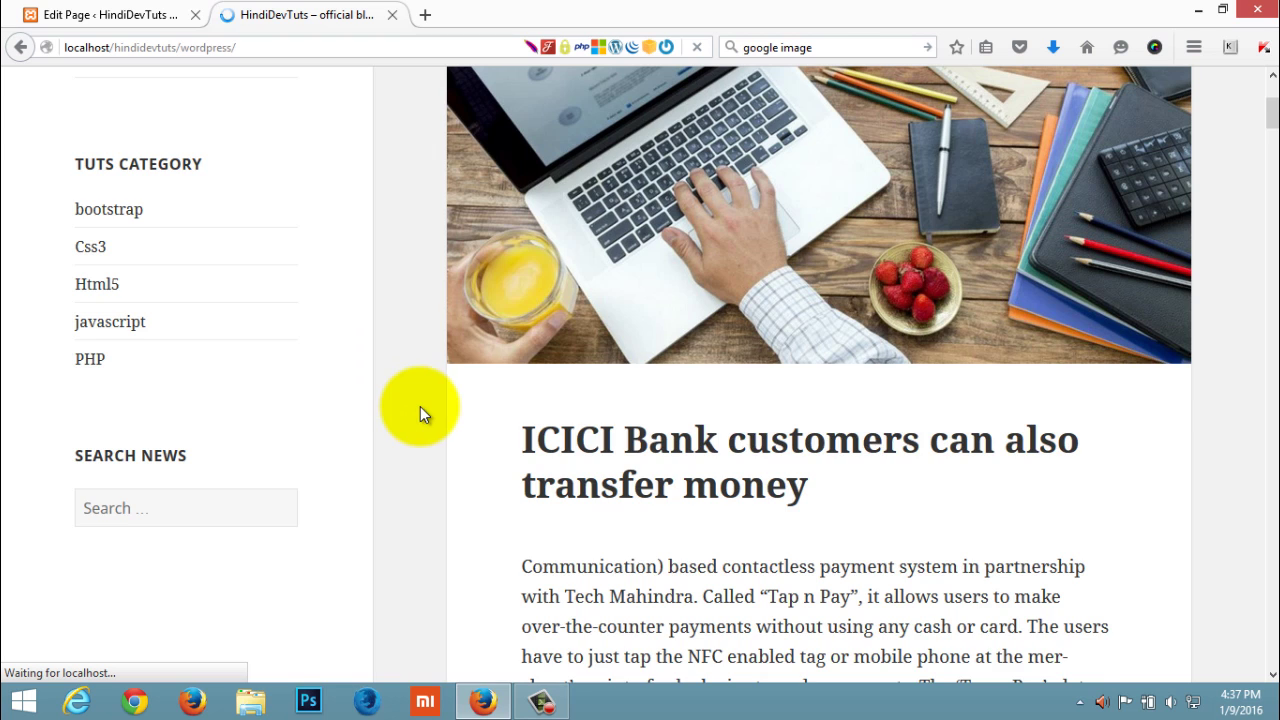
scroll(420, 406, "up", 5)
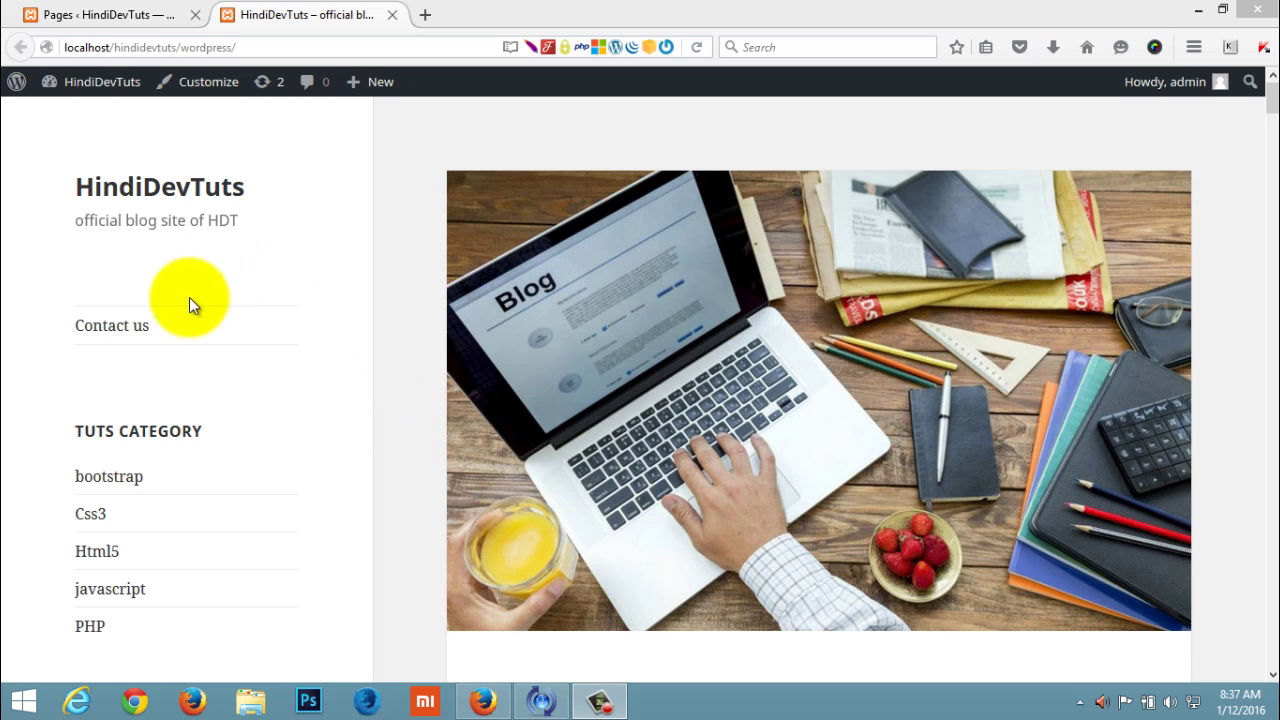
left_click(697, 48)
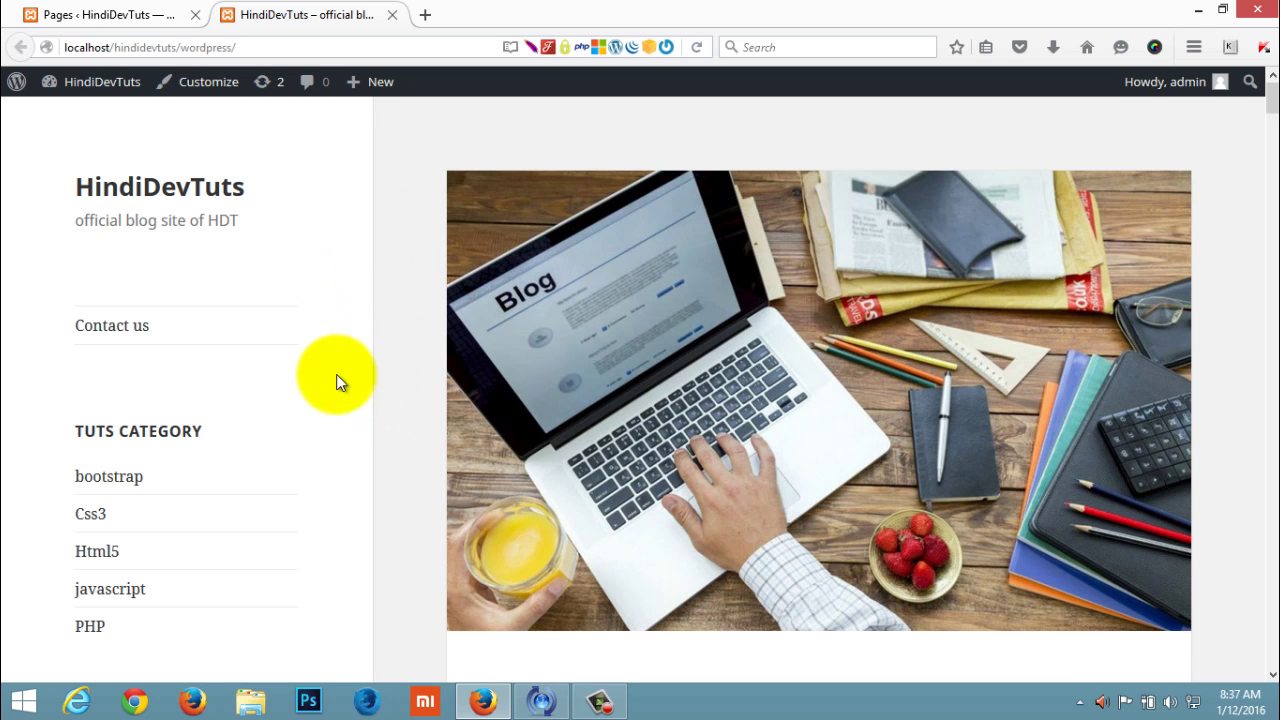
left_click(113, 12)
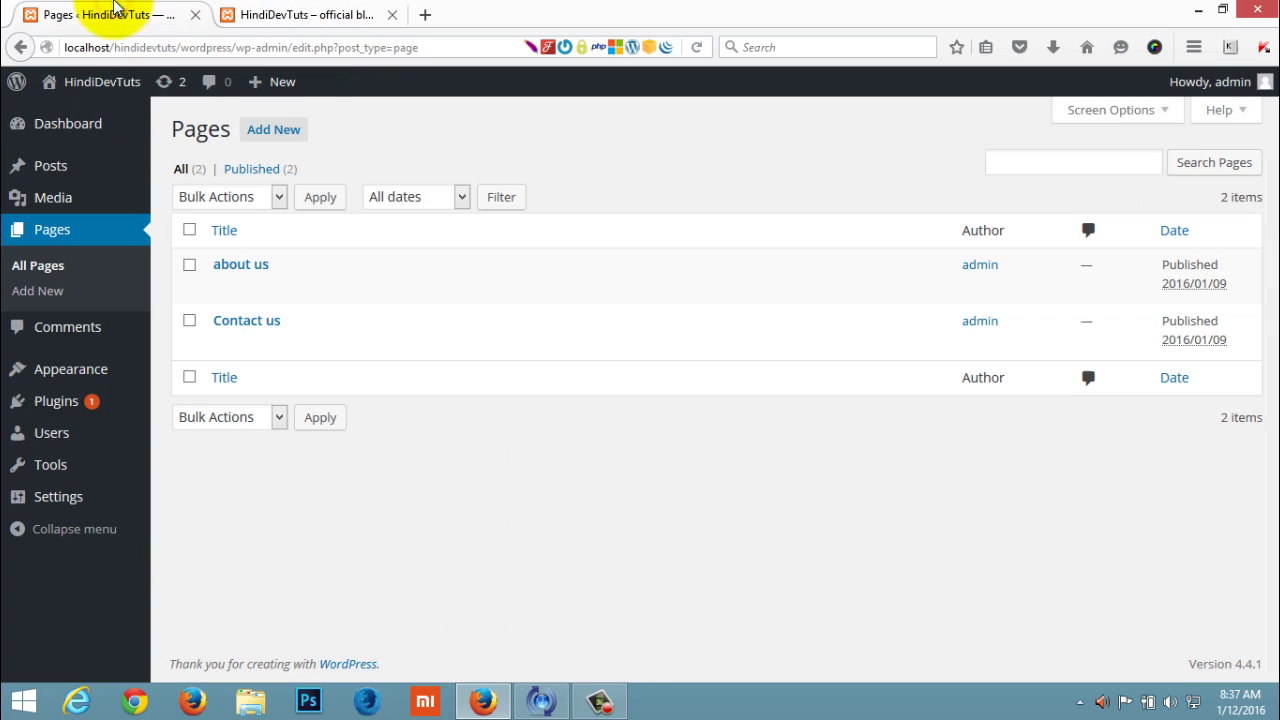
mouse_move(363, 305)
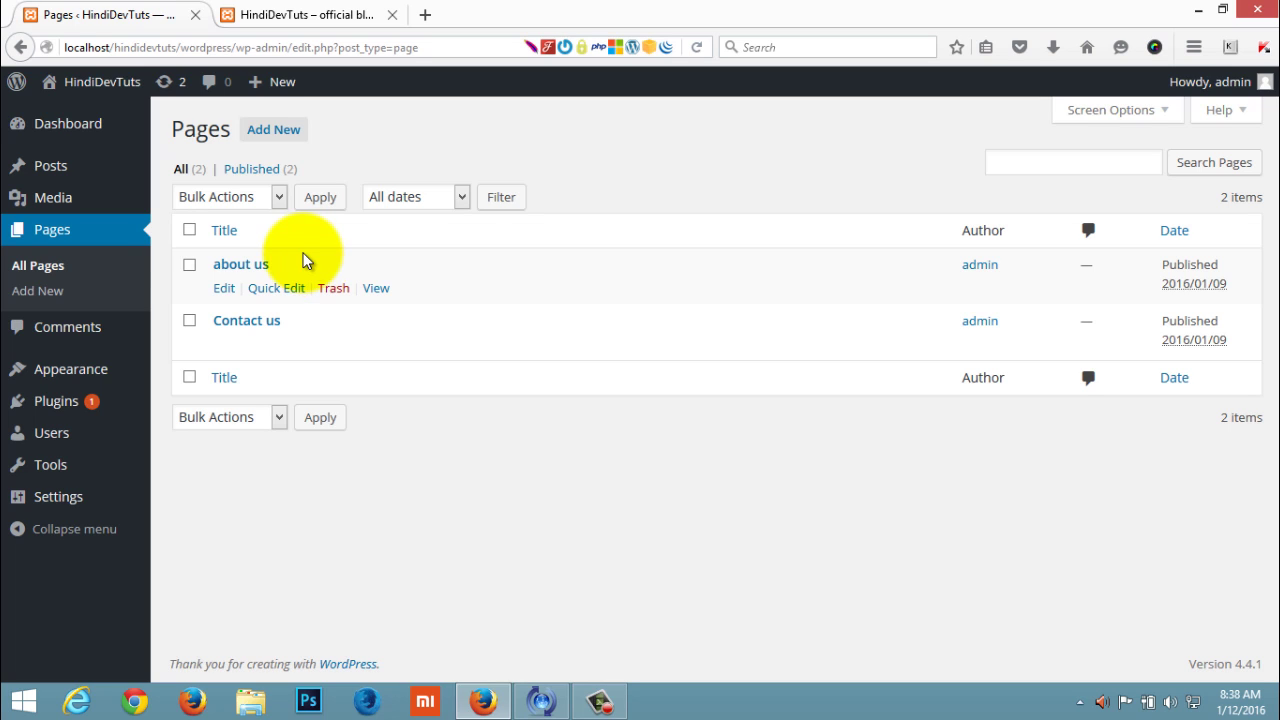
Add the about us page to the Main menu and place it above Contact us in the menu structure
mouse_move(65, 383)
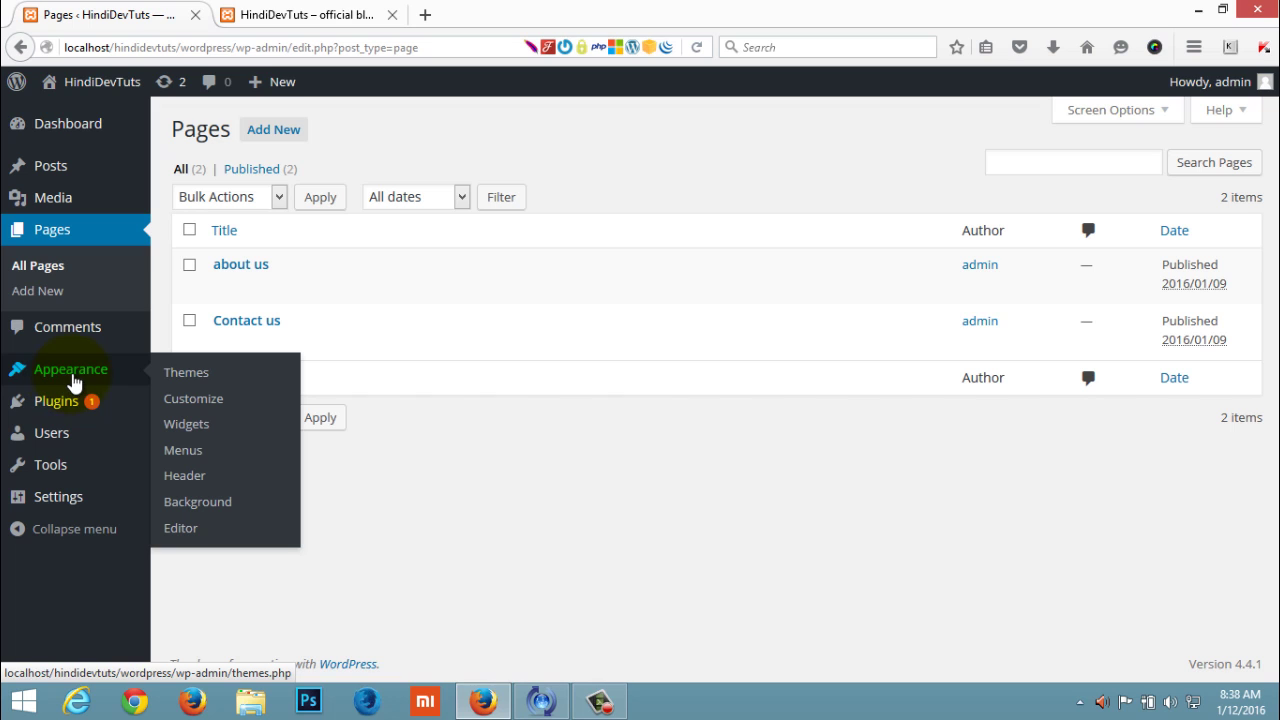
left_click(190, 456)
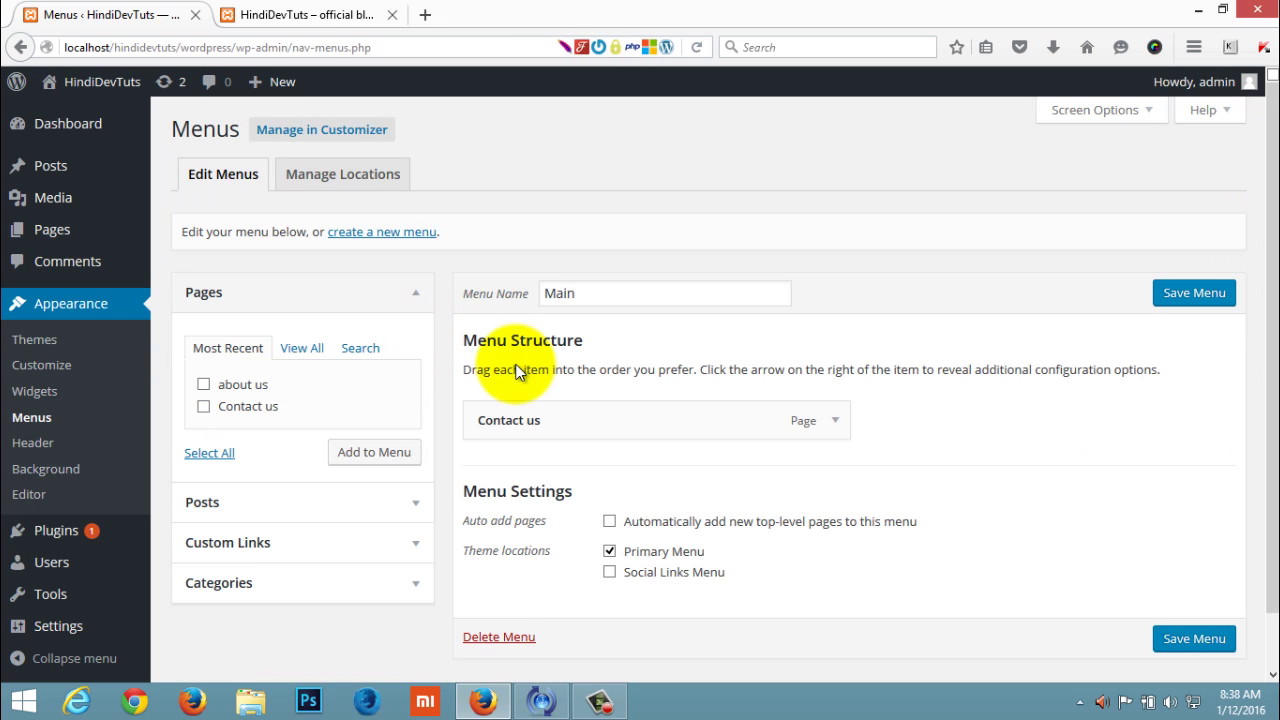
scroll(640, 446, "down", 2)
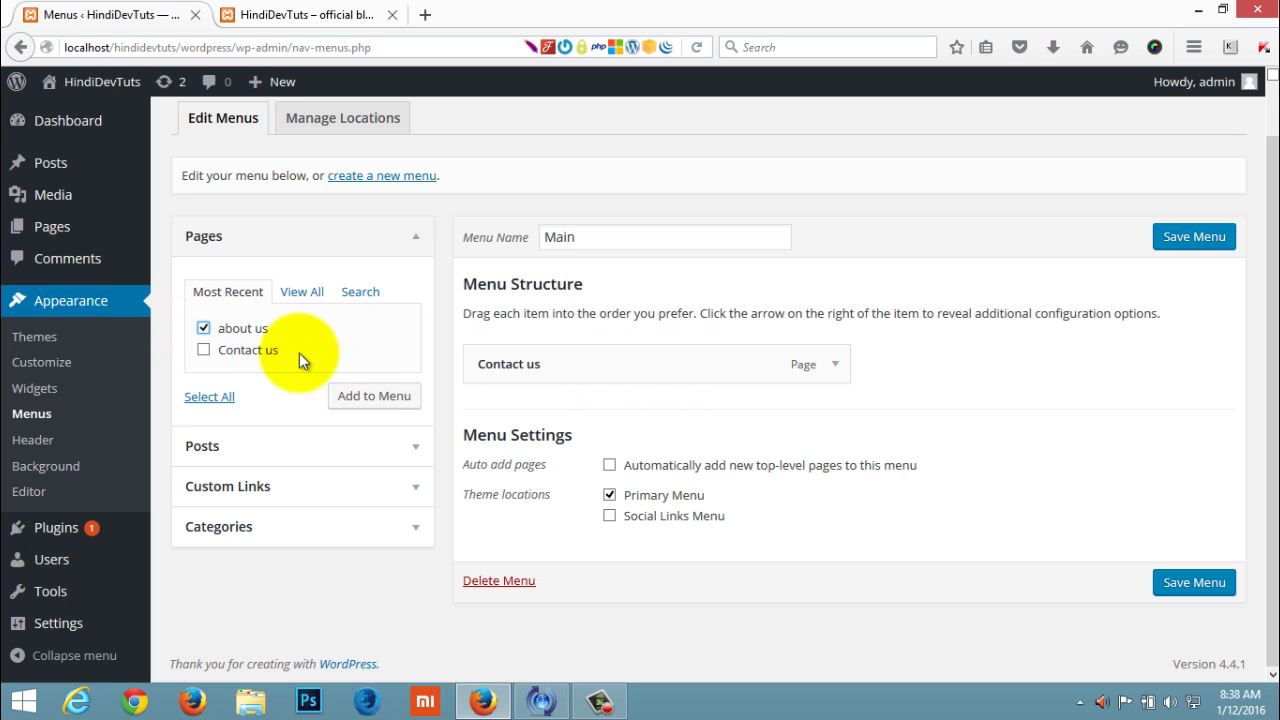
left_click(366, 400)
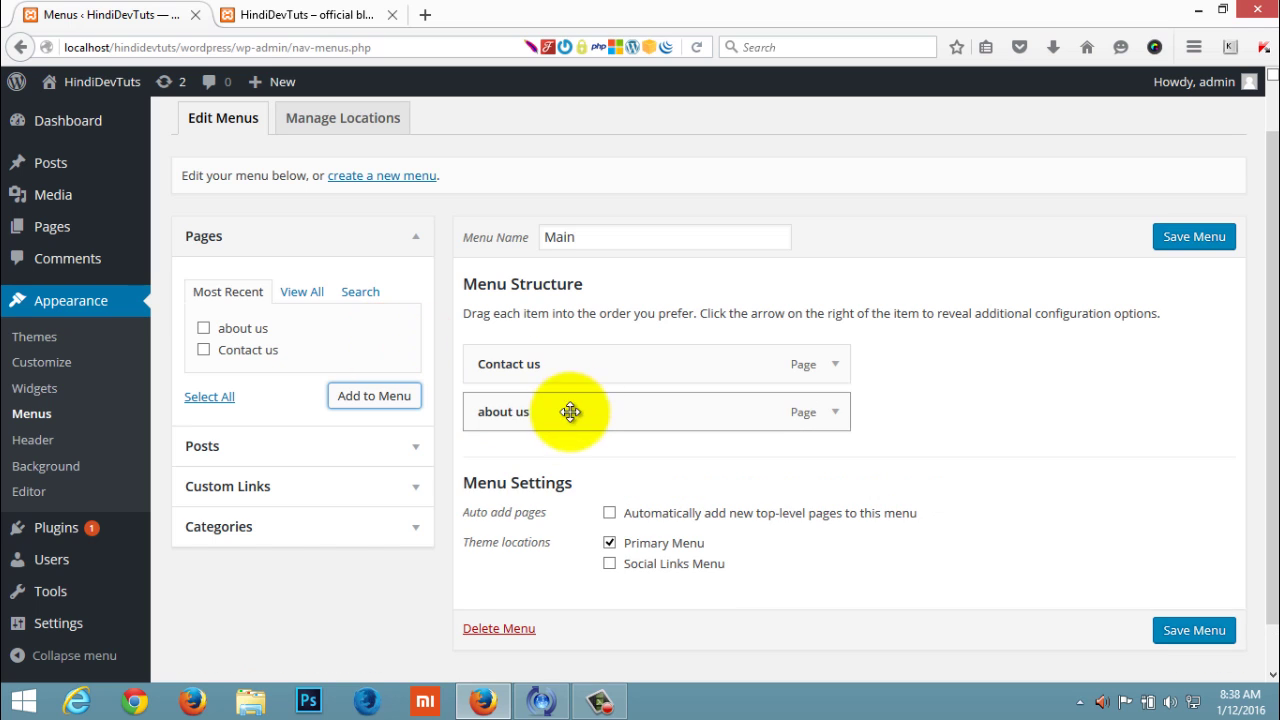
left_click_drag(571, 417, 556, 372)
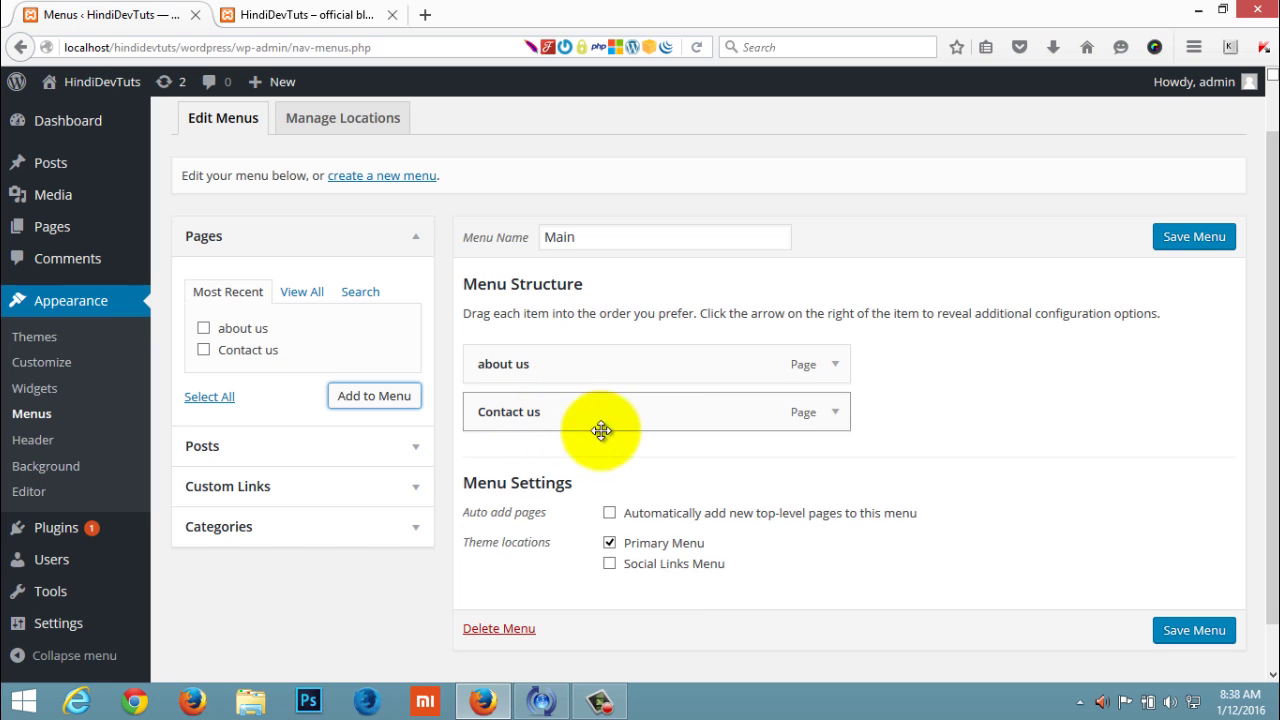
Save the Main menu with its new page order, checking the sidebar menu on the blog in between
left_click(1170, 632)
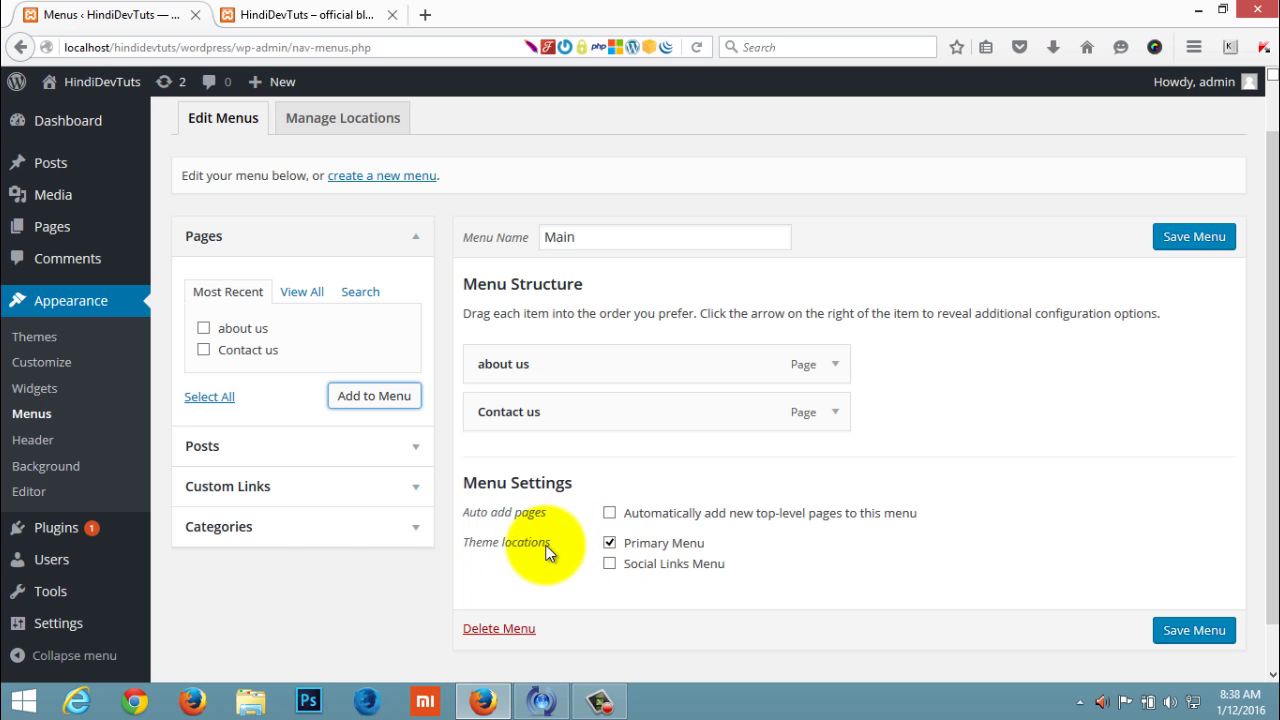
left_click(315, 15)
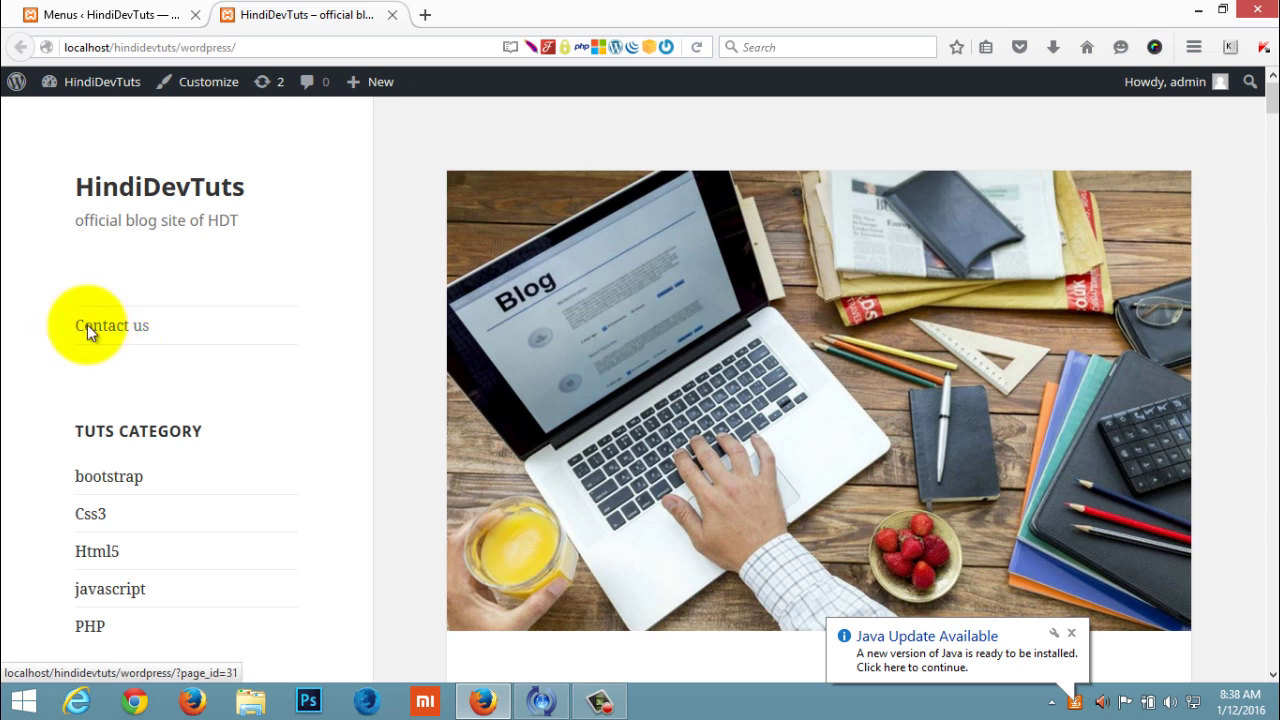
left_click(130, 13)
left_click(1188, 630)
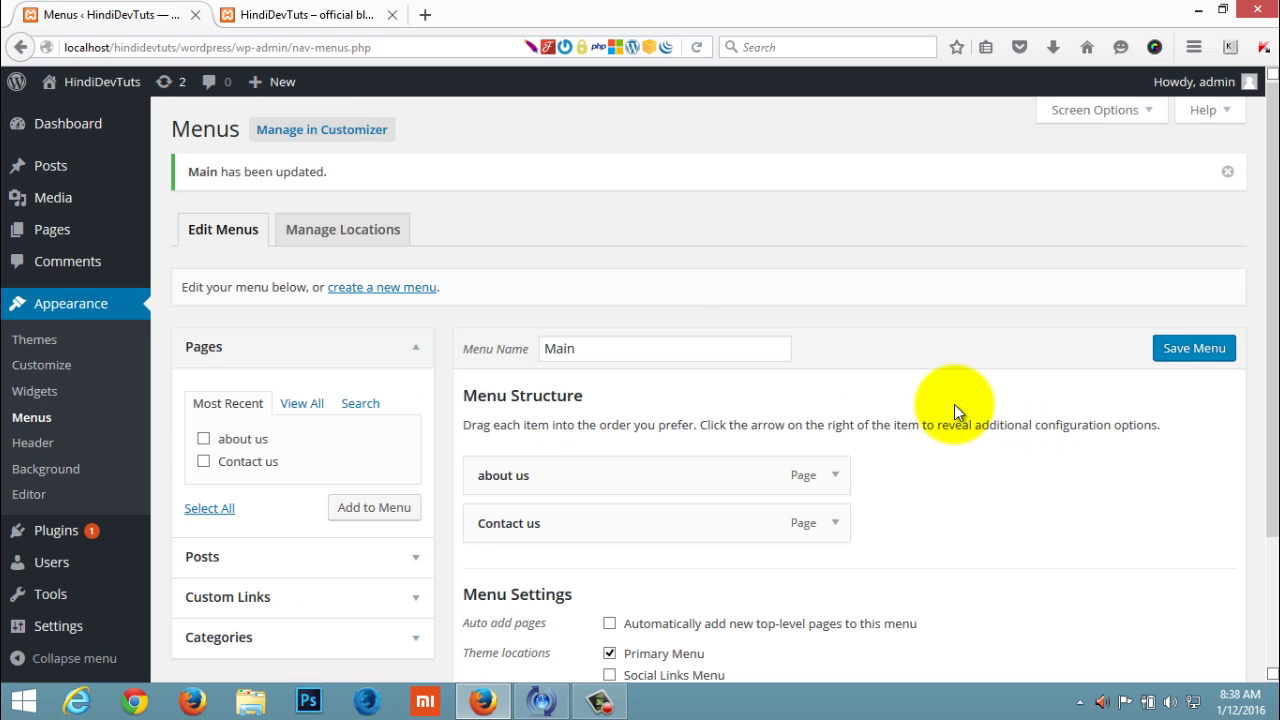
Reload the blog's front page, then open the about us page from the sidebar menu and read through its text
left_click(330, 14)
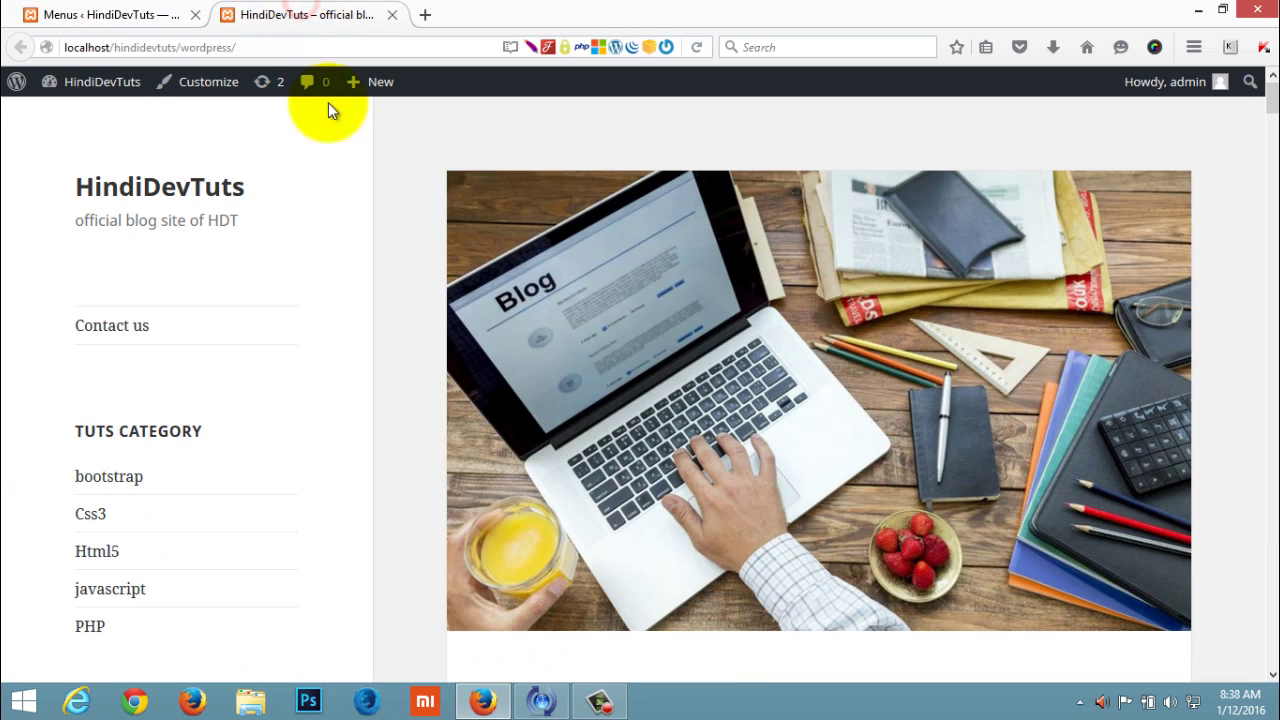
left_click(695, 47)
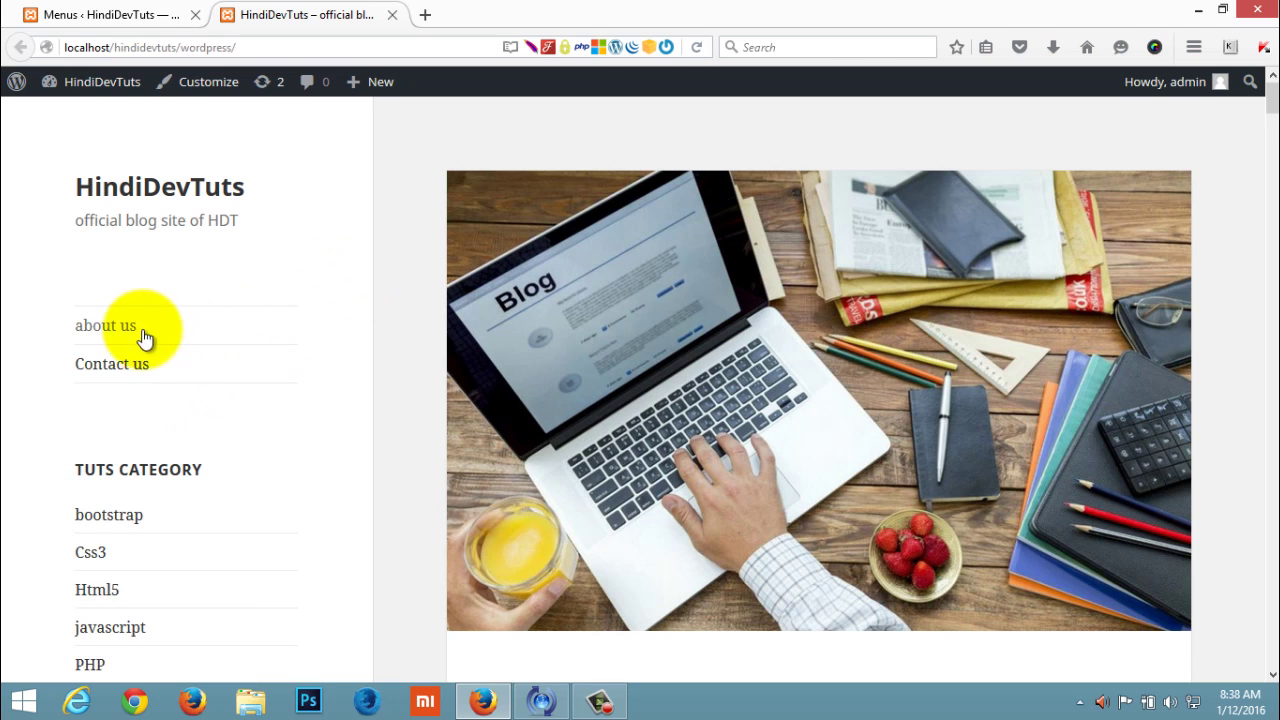
left_click(98, 327)
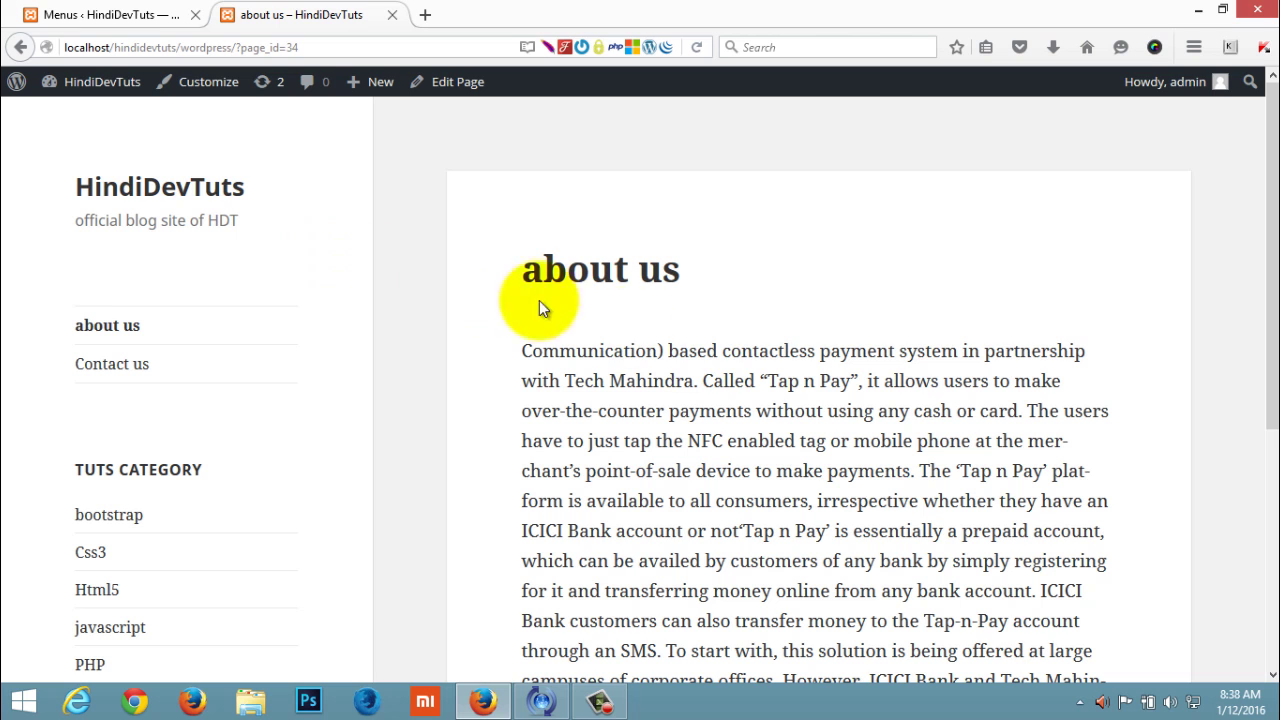
scroll(729, 334, "down", 5)
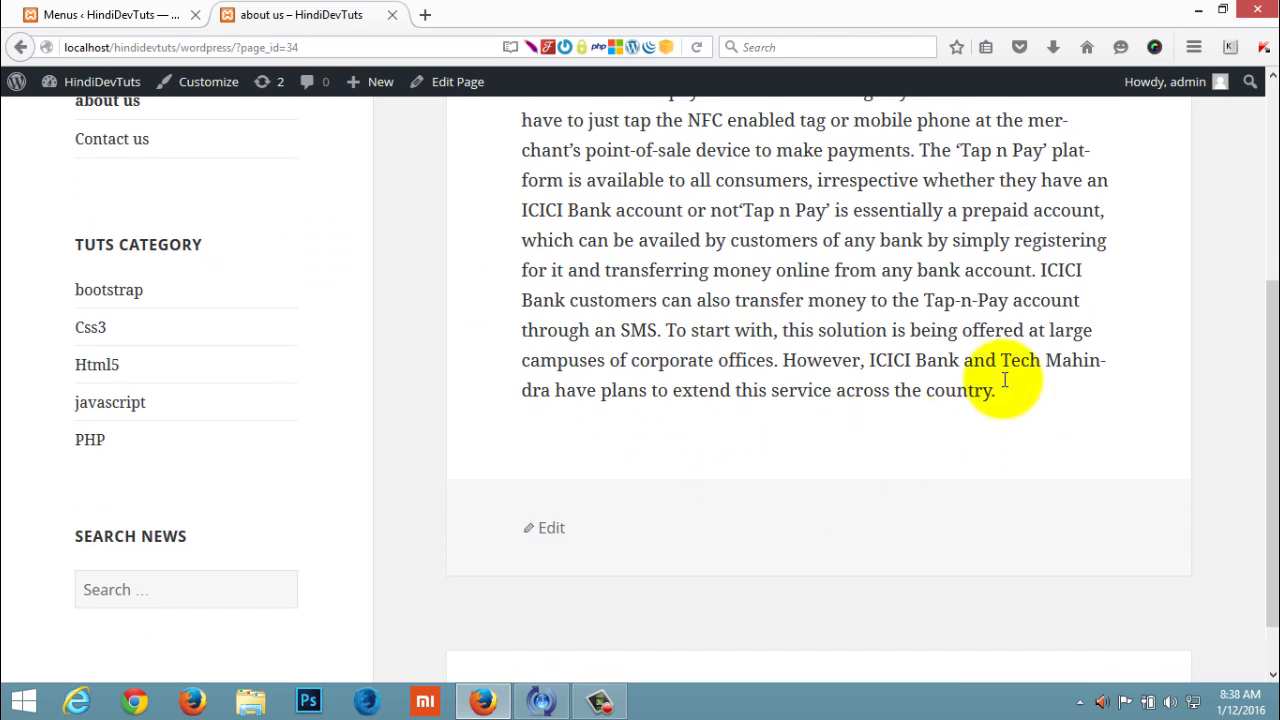
scroll(720, 258, "up", 3)
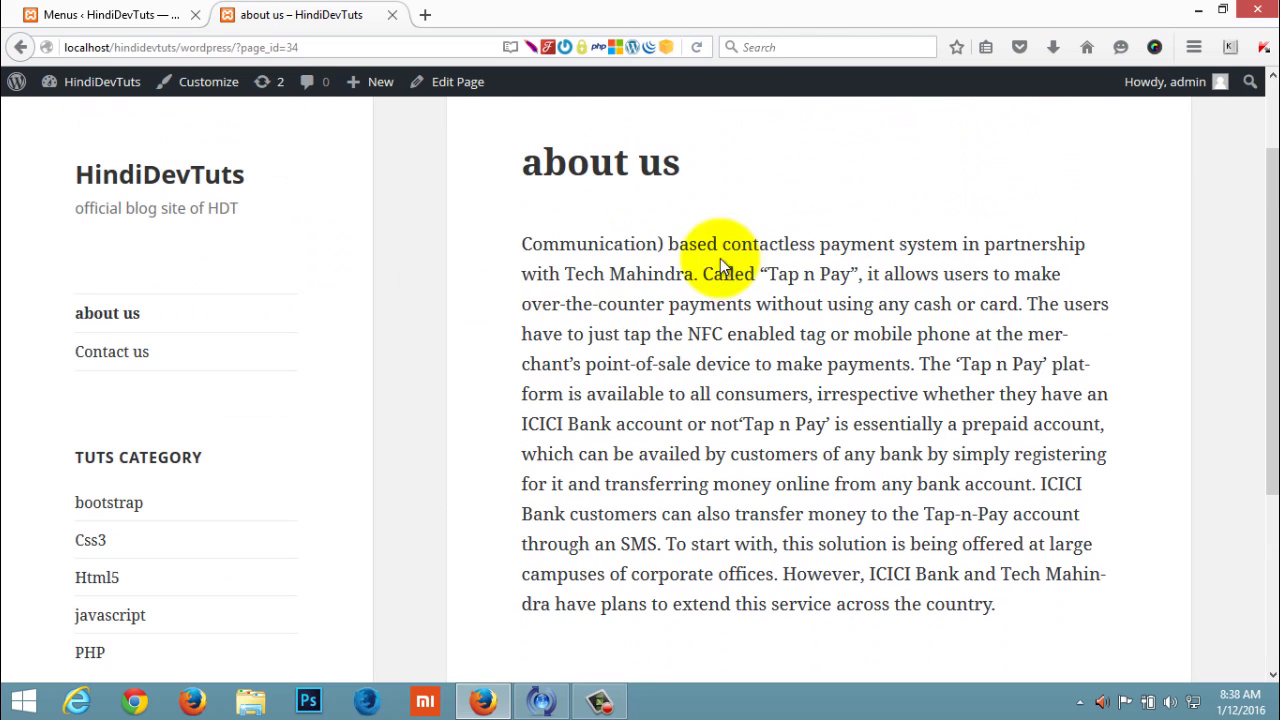
Open the Contact us page from the blog's sidebar menu and review its contact details
left_click(138, 360)
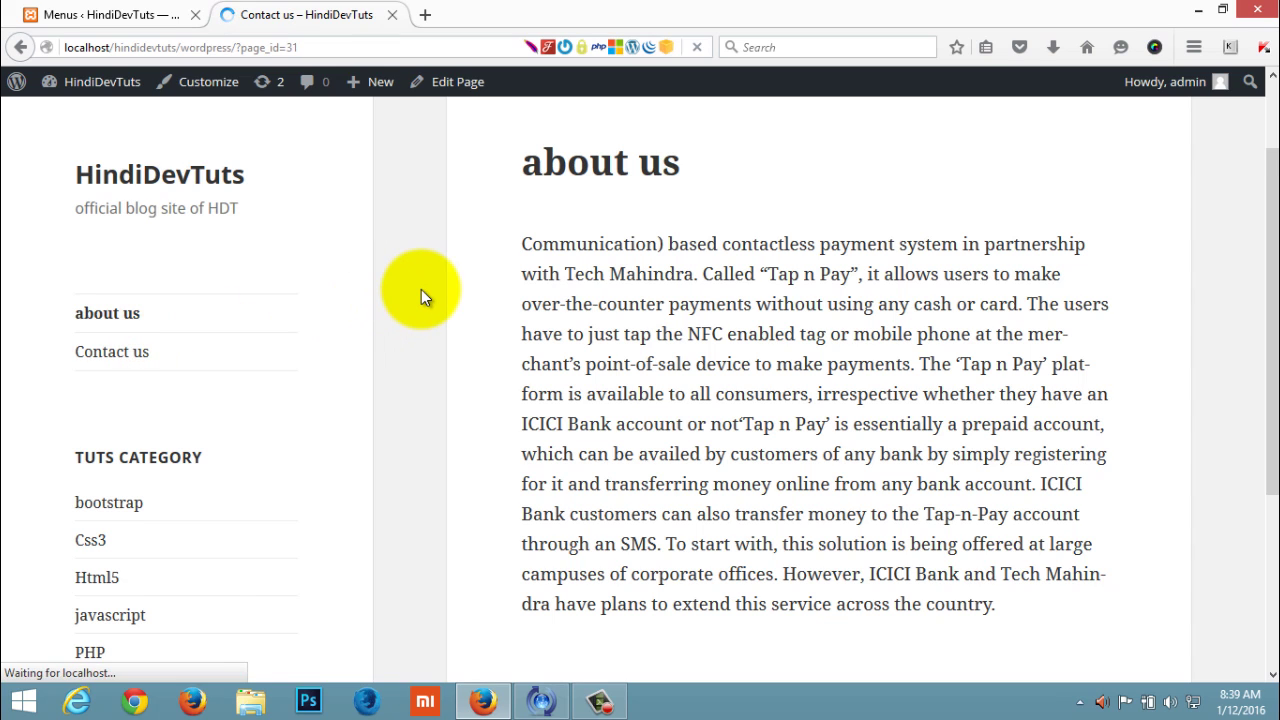
scroll(867, 461, "down", 1)
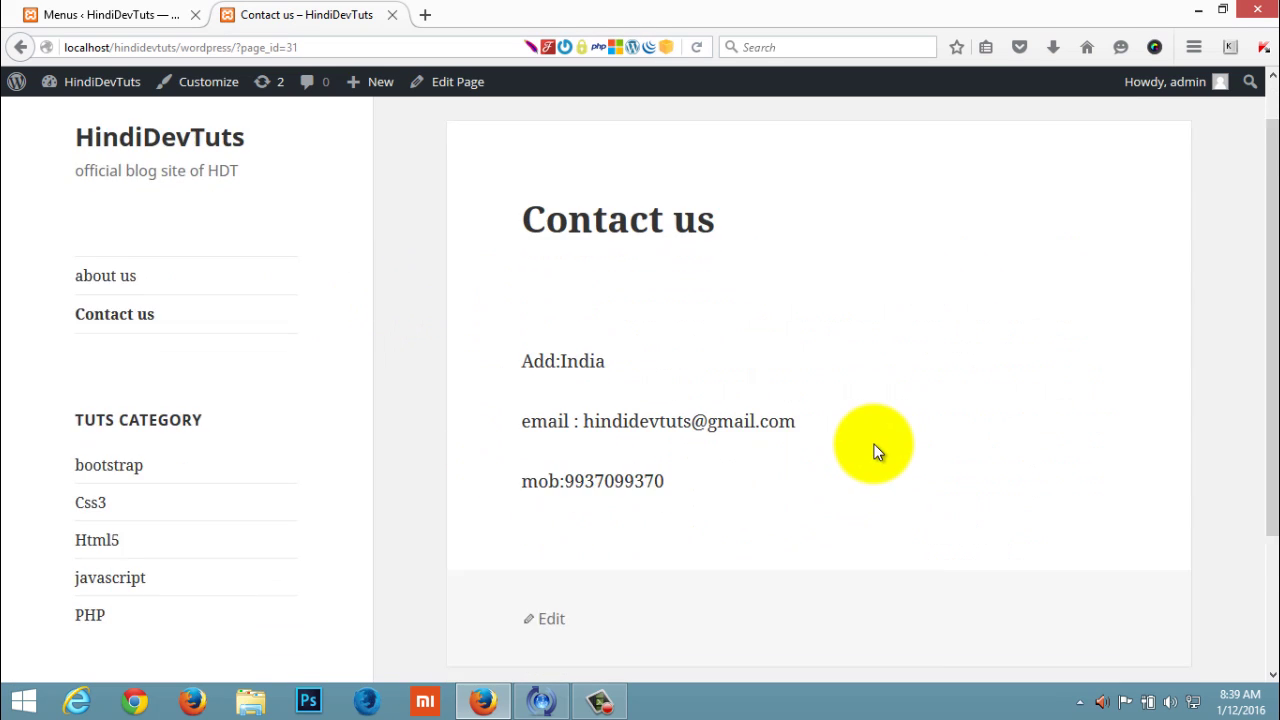
scroll(874, 444, "down", 1)
left_click_drag(519, 300, 737, 443)
left_click(742, 436)
scroll(750, 436, "up", 2)
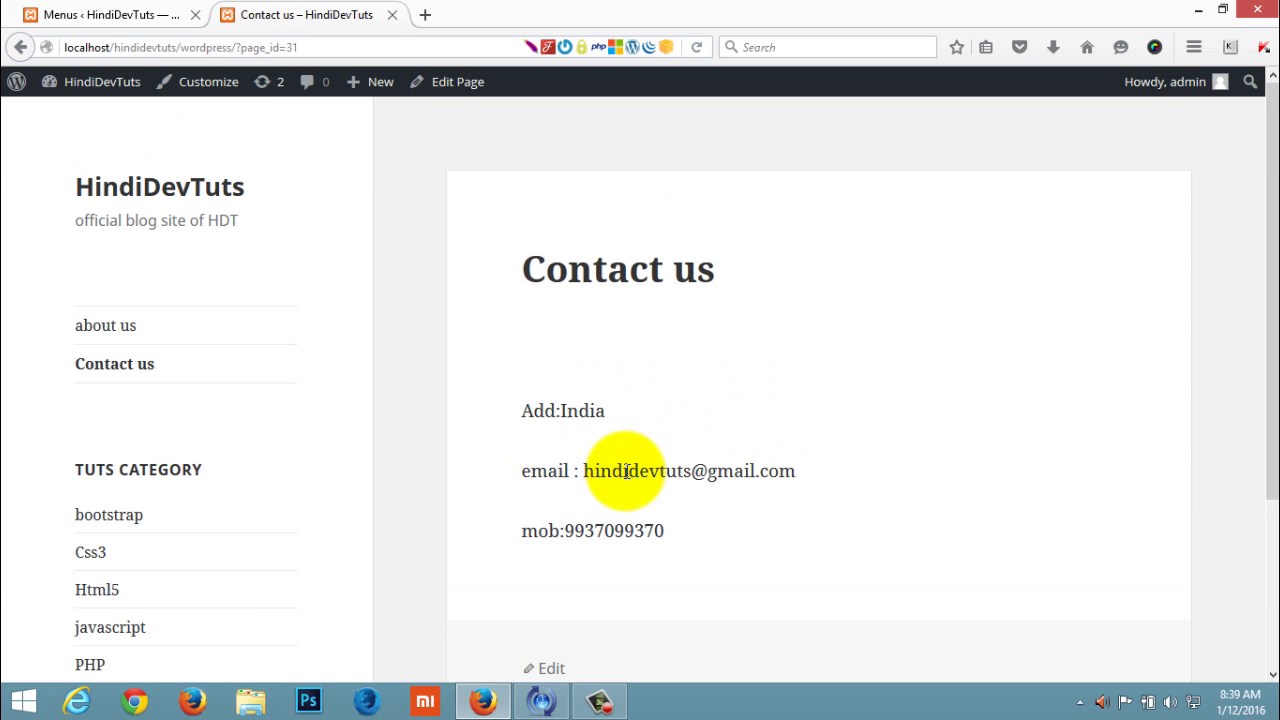
Return to the admin's list of all pages and open the about us page for editing
left_click(108, 14)
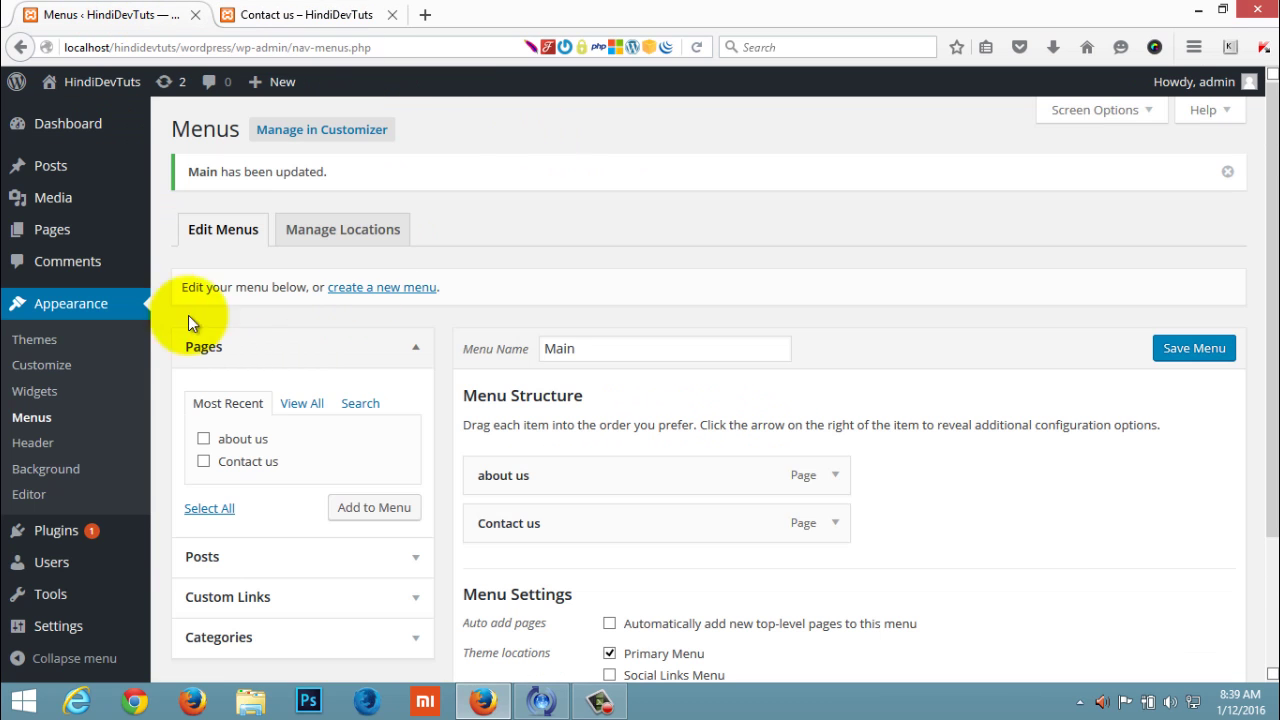
mouse_move(97, 240)
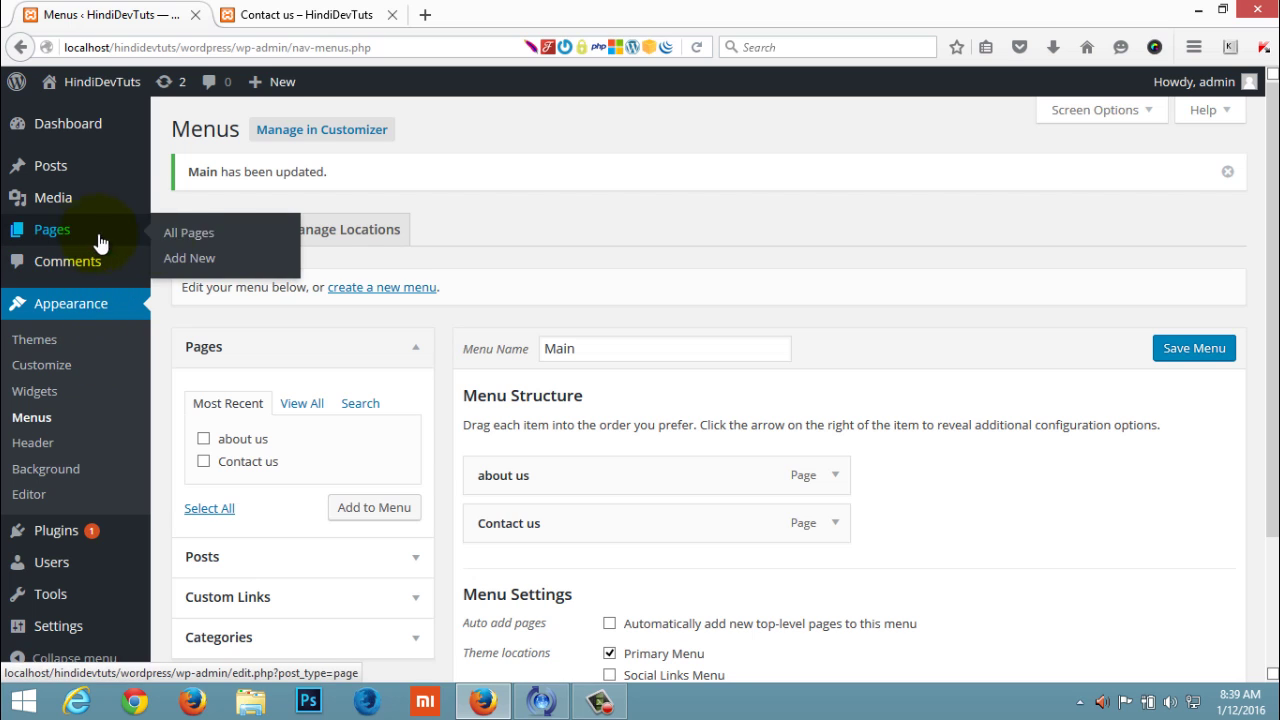
left_click(184, 236)
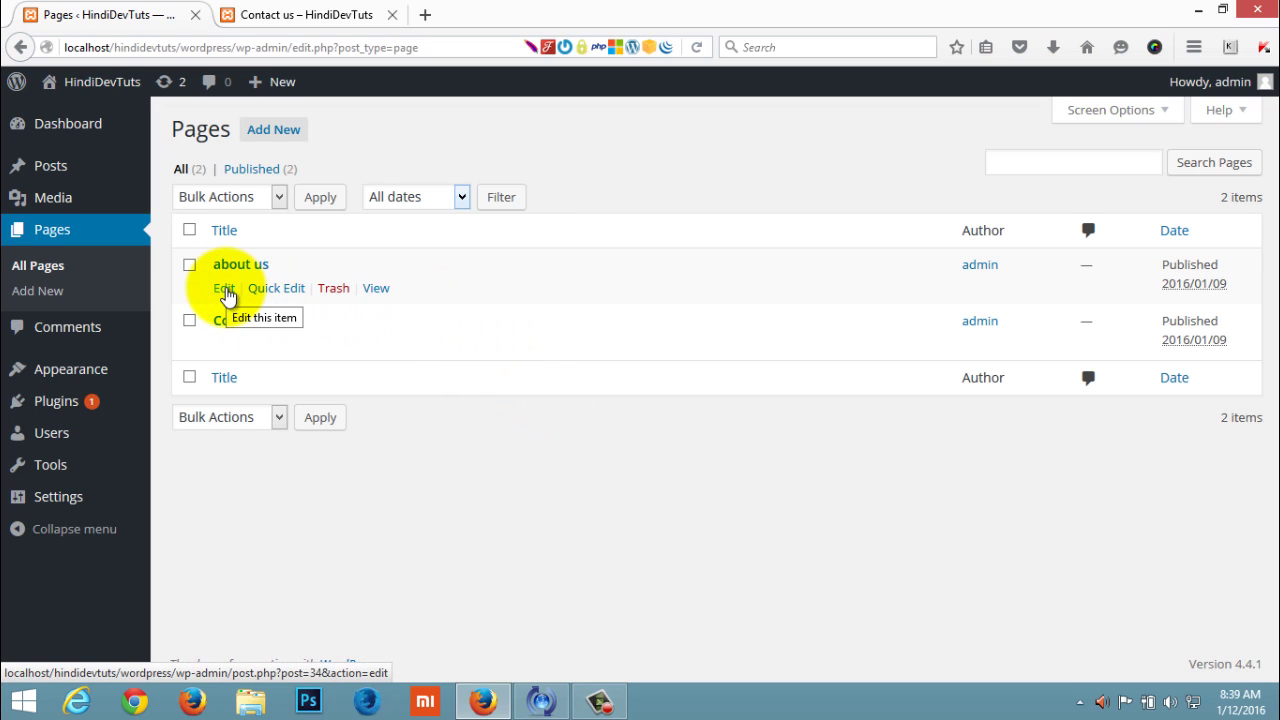
left_click(226, 290)
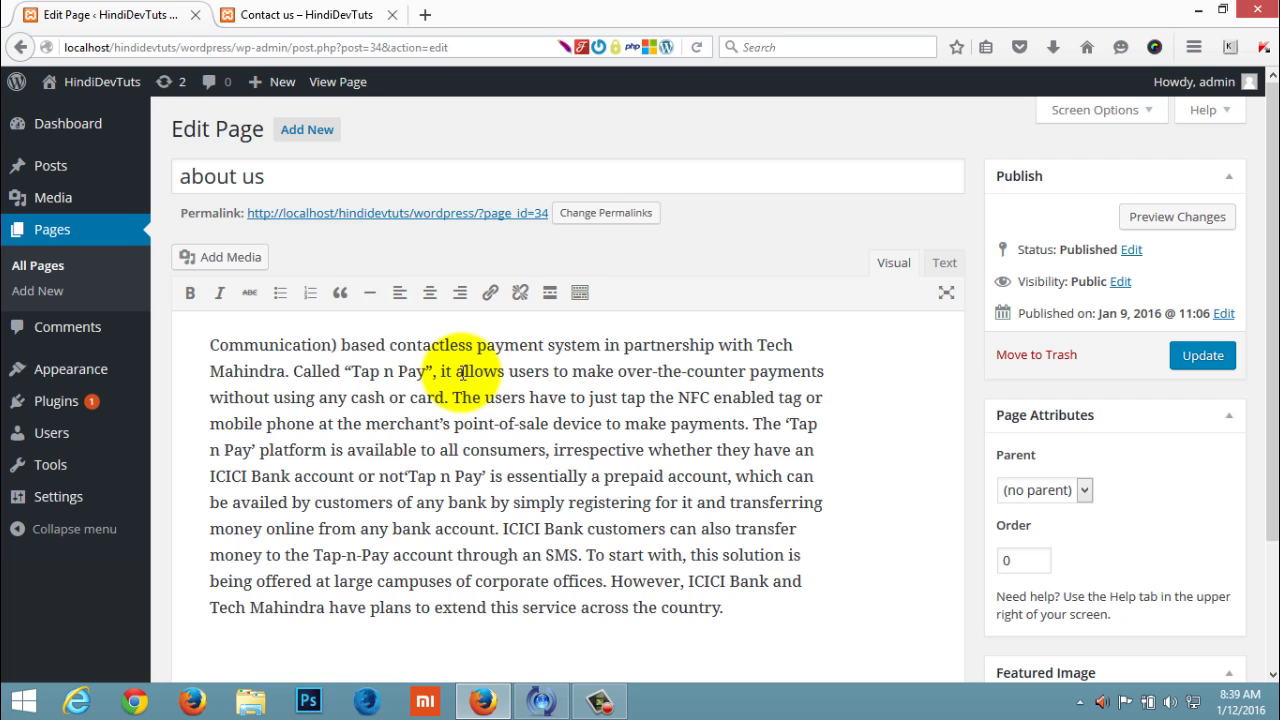
Make the word "Mahindra." at the start of the body's second line bold and italic
left_click(737, 604)
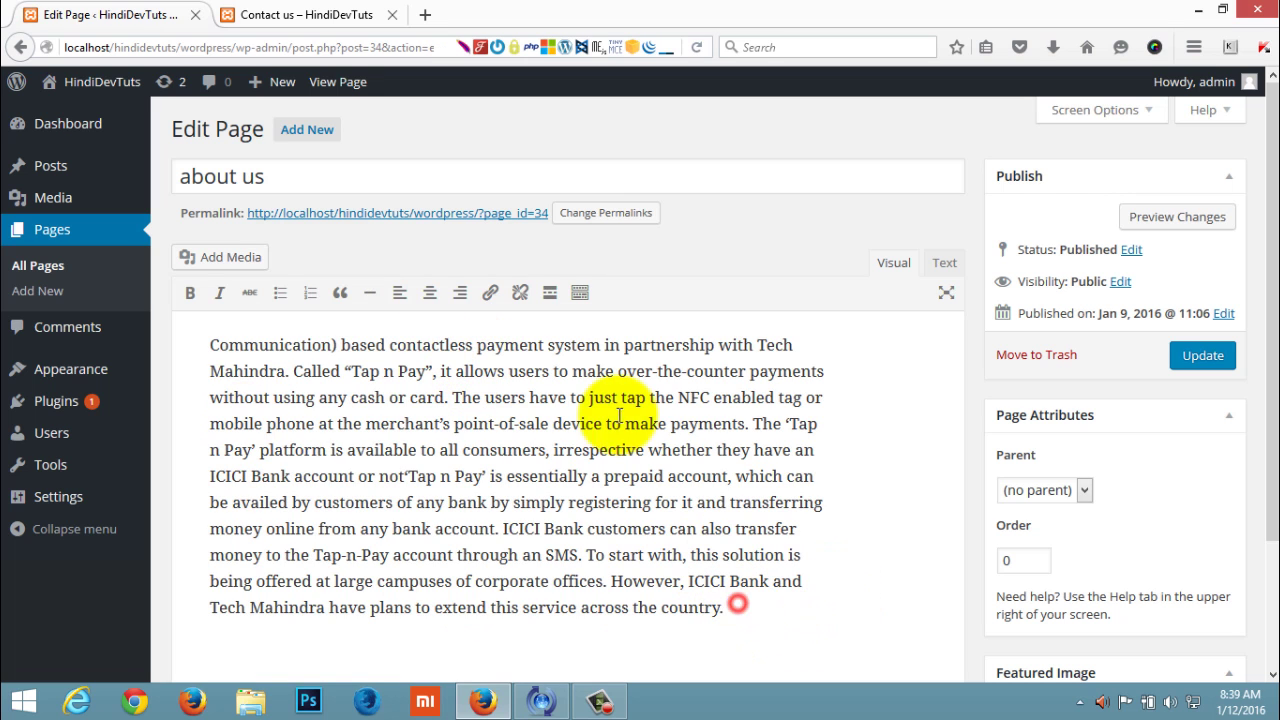
left_click_drag(206, 370, 292, 374)
left_click(190, 292)
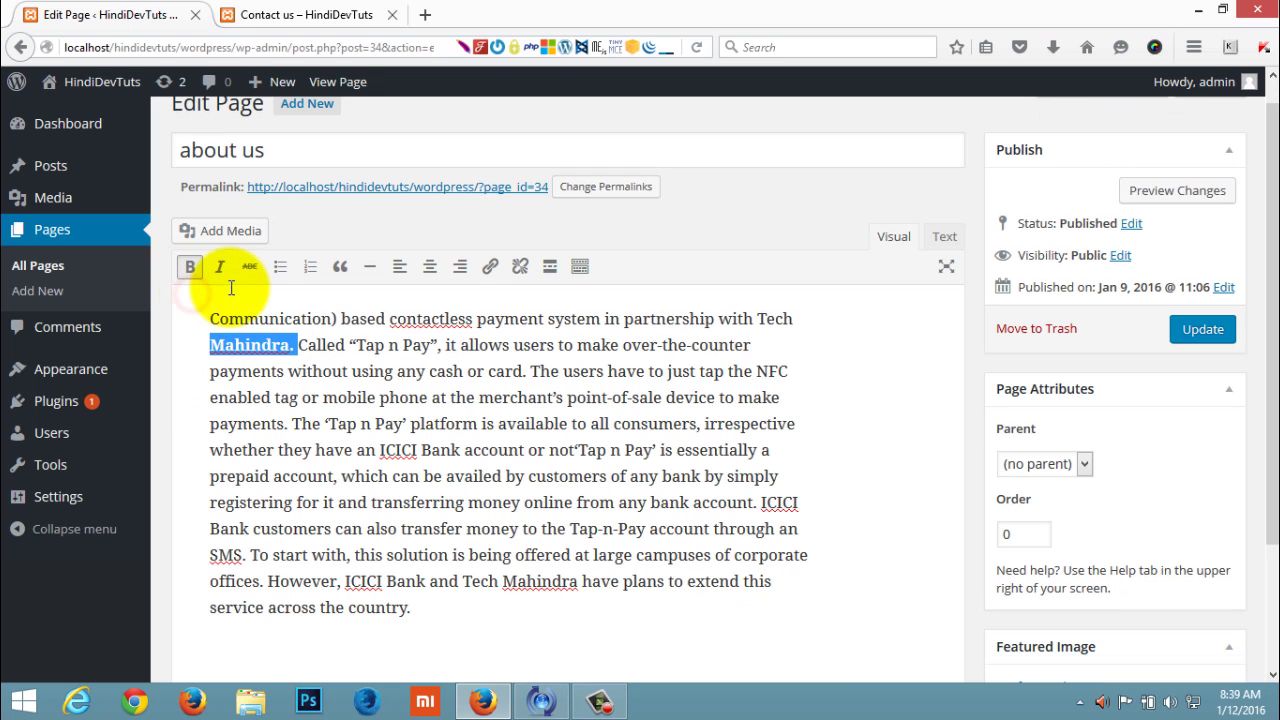
left_click(219, 266)
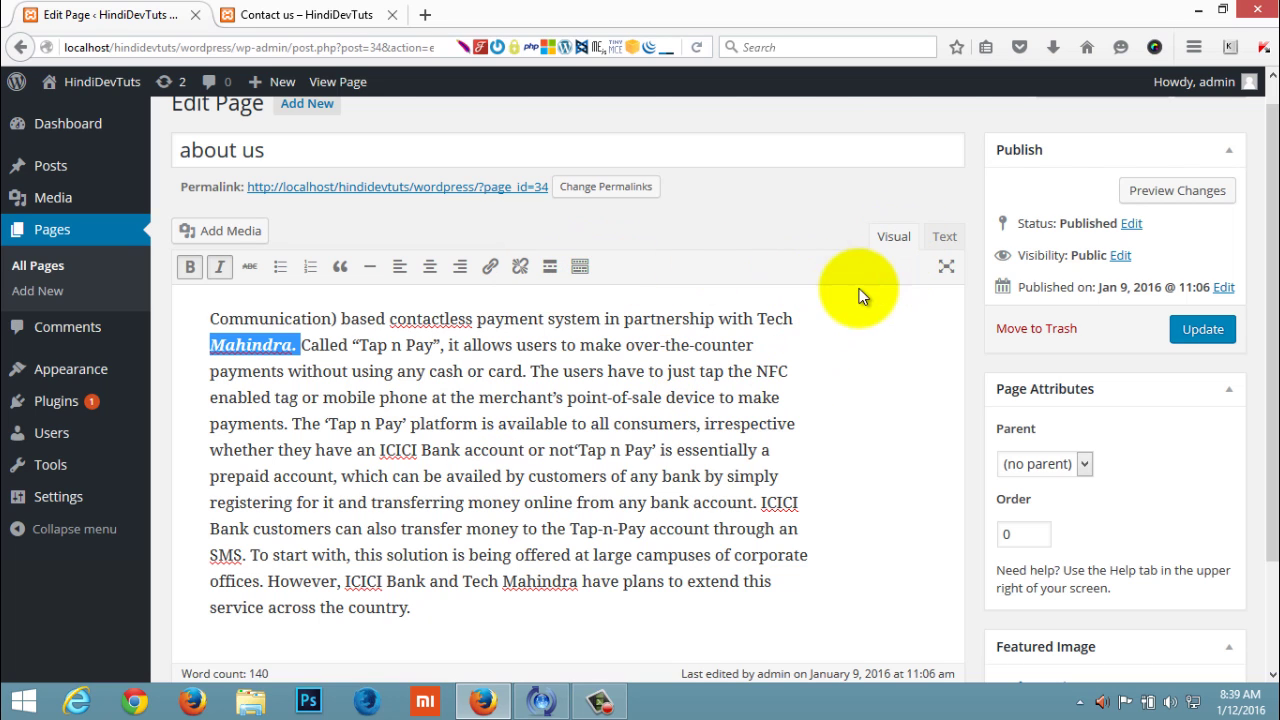
scroll(609, 514, "down", 2)
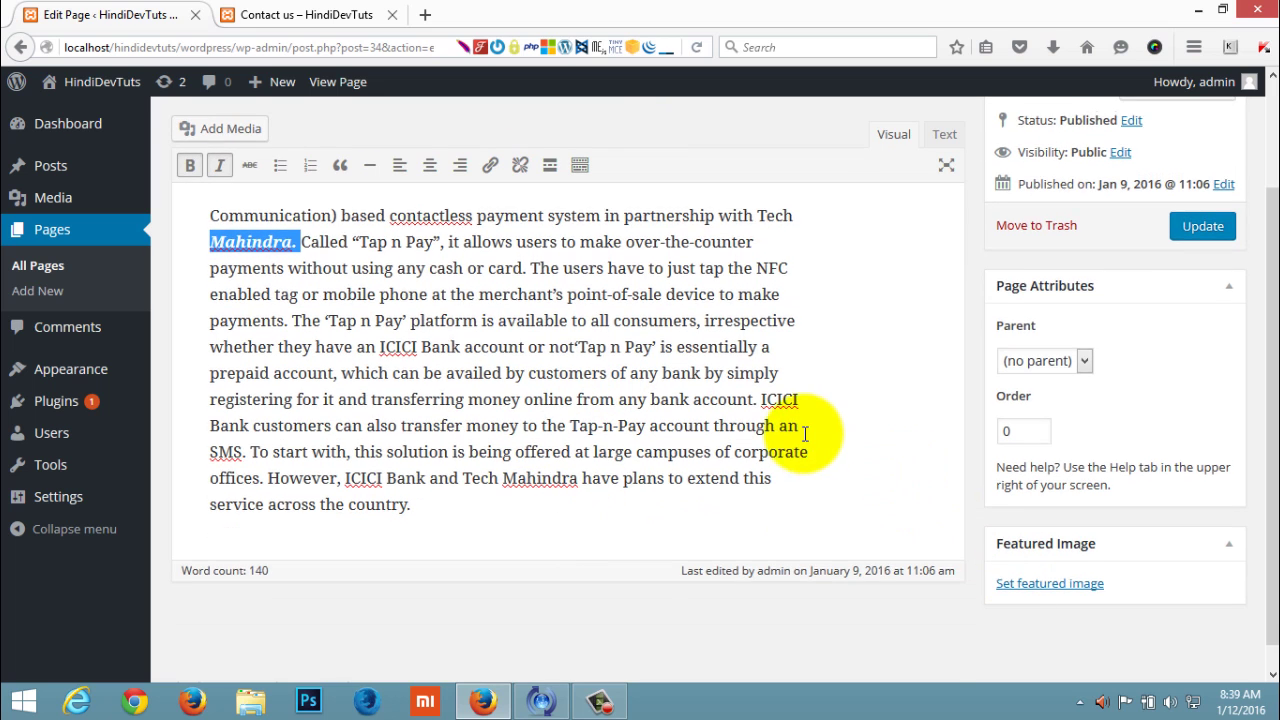
scroll(805, 434, "up", 2)
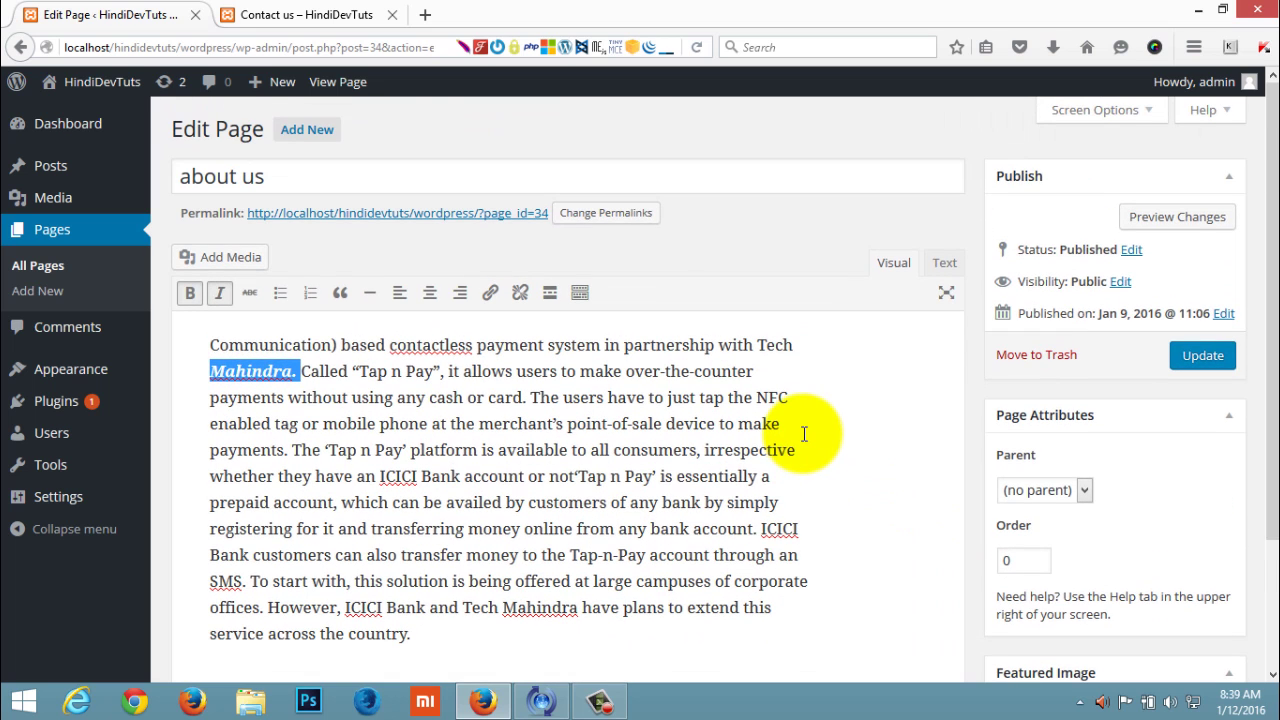
View the about us page on the blog and return to the blog's front page
left_click(256, 12)
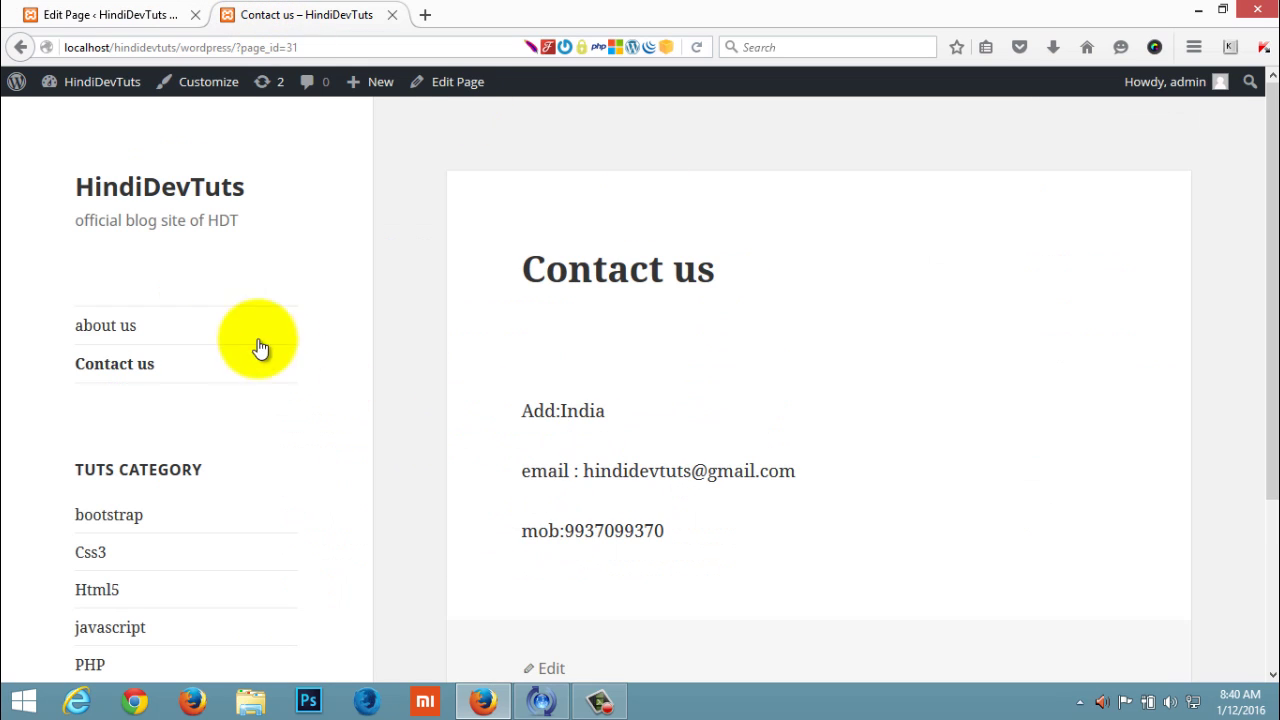
left_click(100, 325)
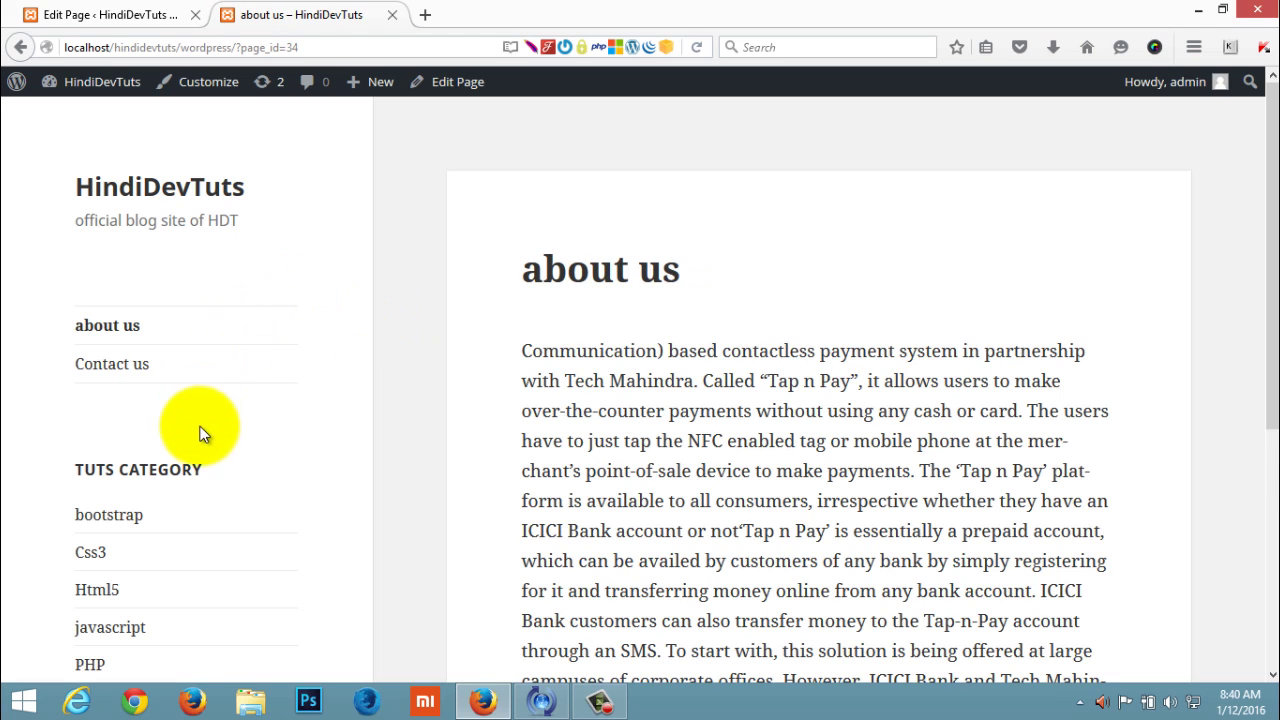
left_click(195, 188)
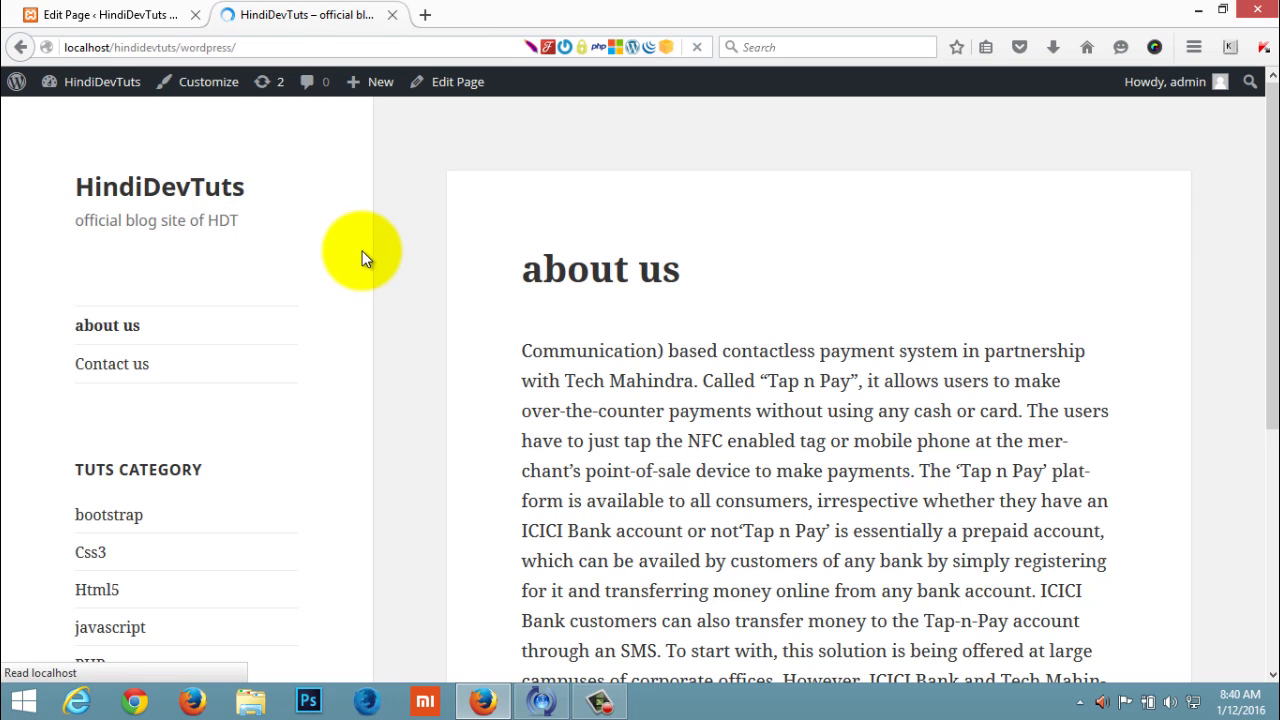
Look through the posts on the blog's front page along with the sidebar's menu, category list and search box
scroll(406, 314, "down", 3)
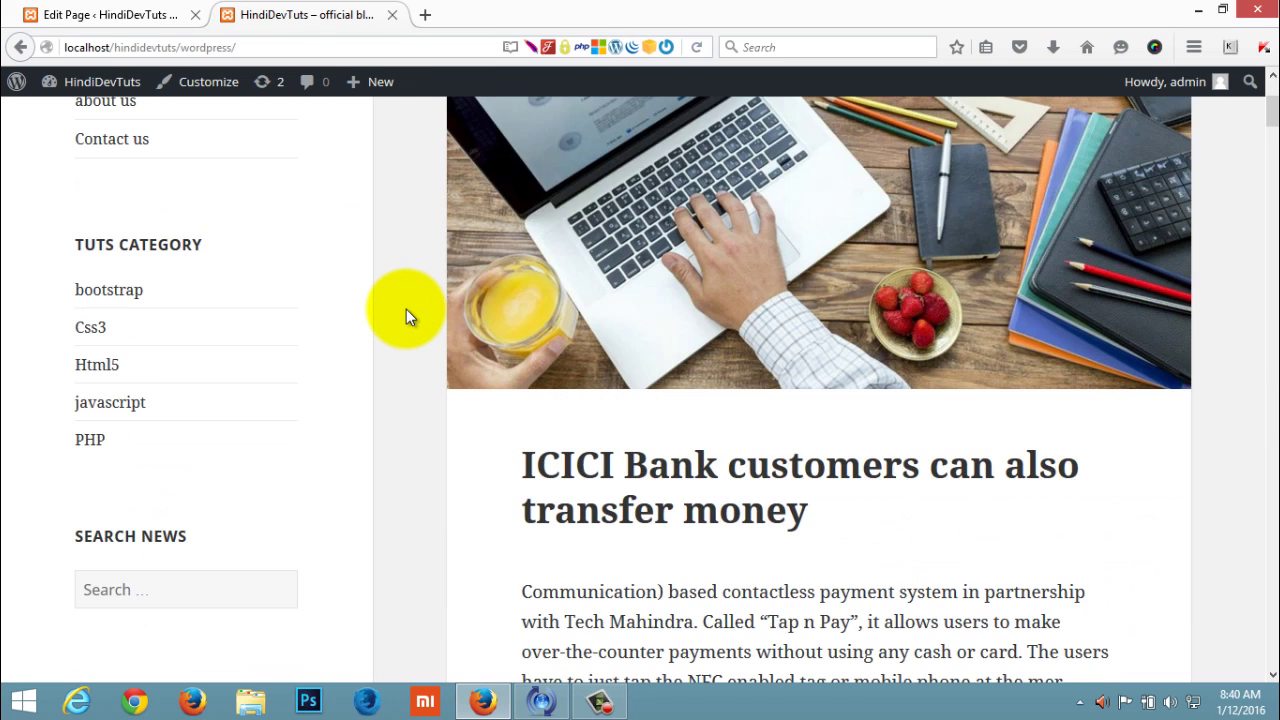
scroll(406, 314, "up", 3)
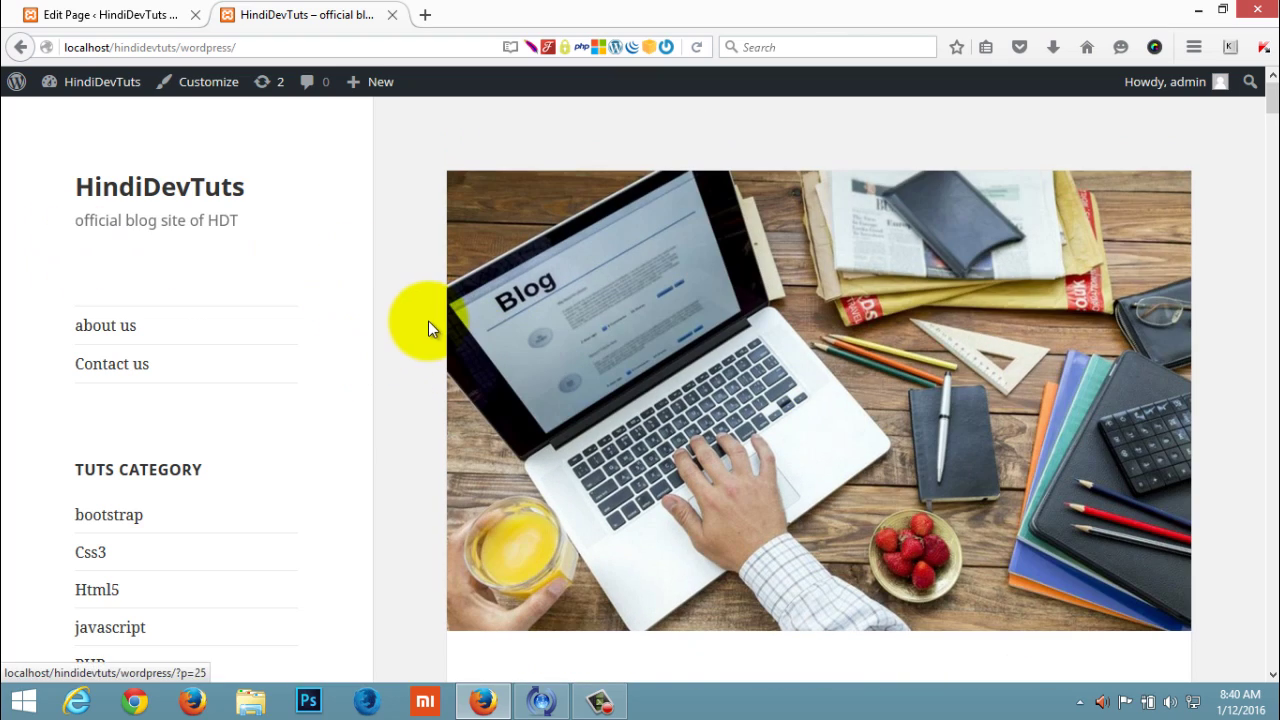
scroll(429, 320, "down", 3)
scroll(429, 320, "down", 15)
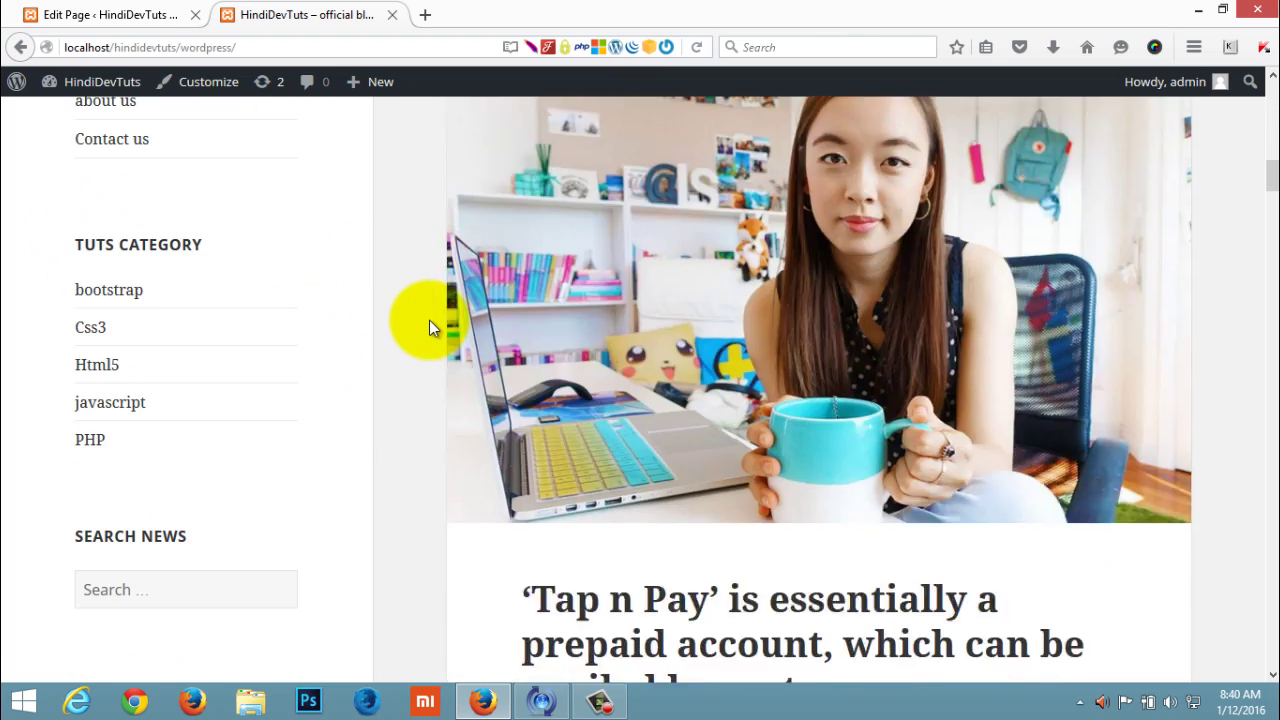
scroll(429, 320, "down", 15)
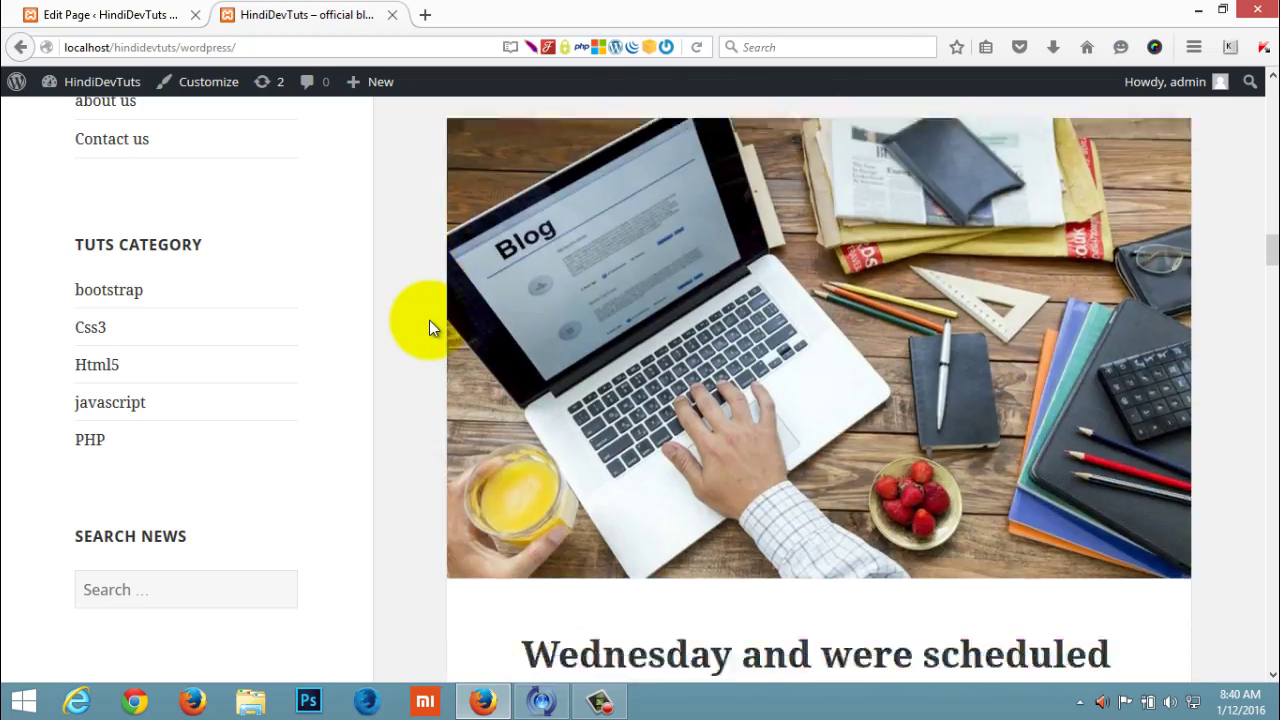
scroll(429, 320, "up", 20)
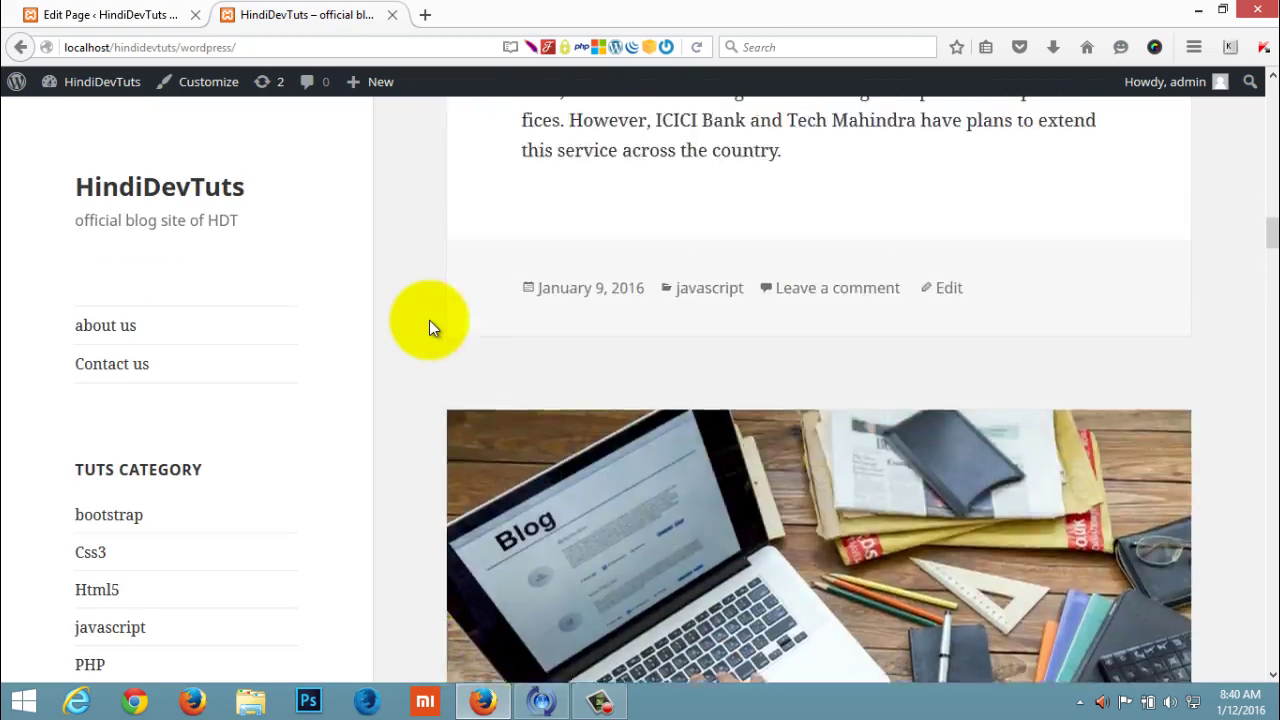
scroll(429, 320, "up", 10)
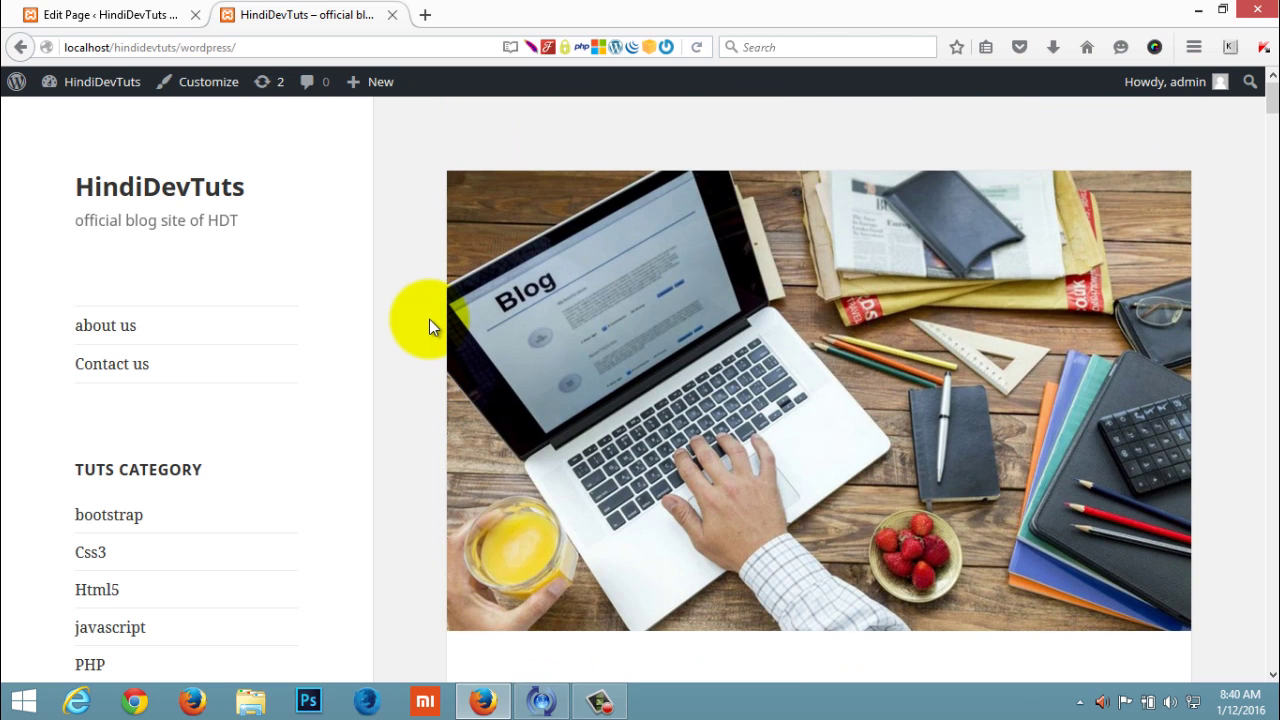
scroll(391, 322, "down", 4)
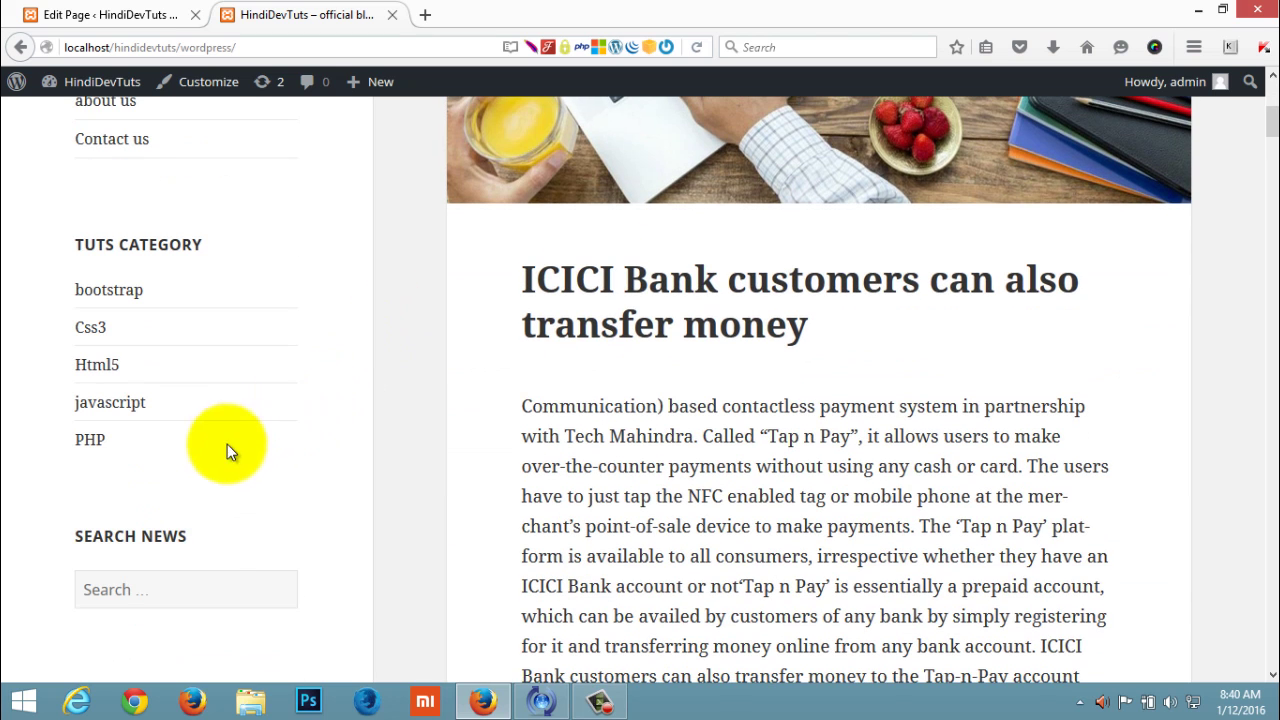
scroll(486, 505, "up", 5)
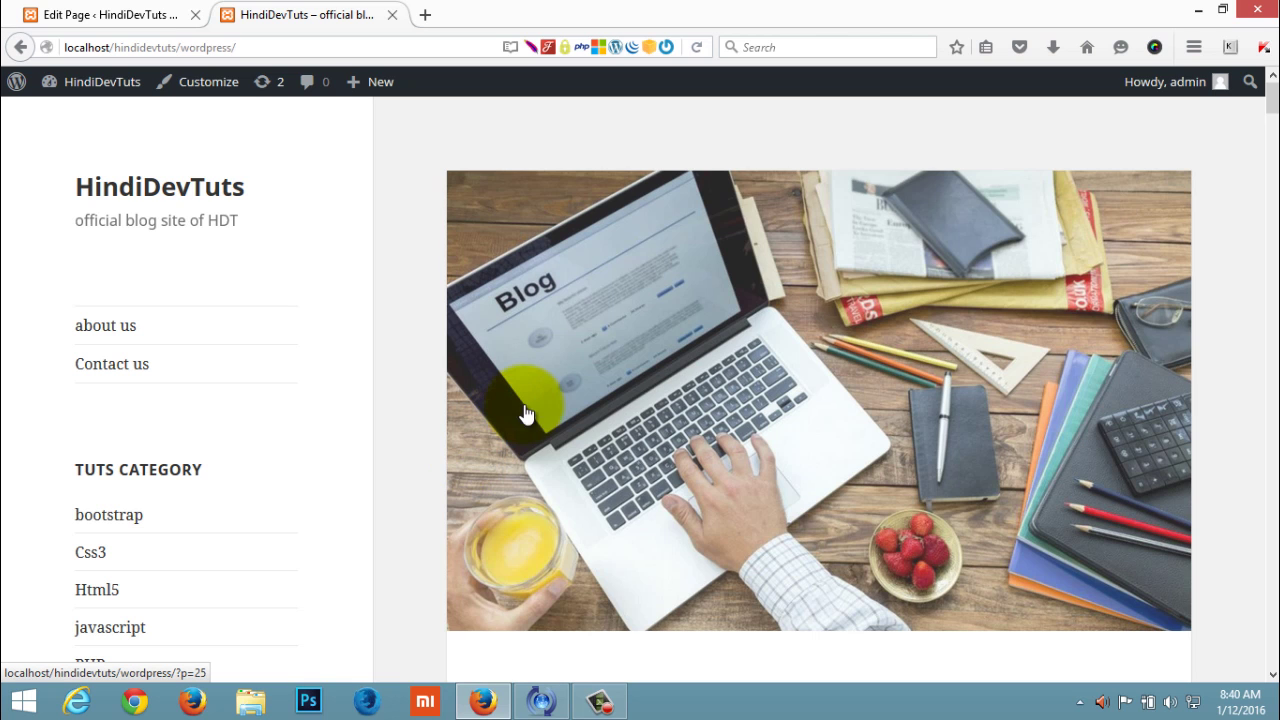
scroll(600, 405, "down", 3)
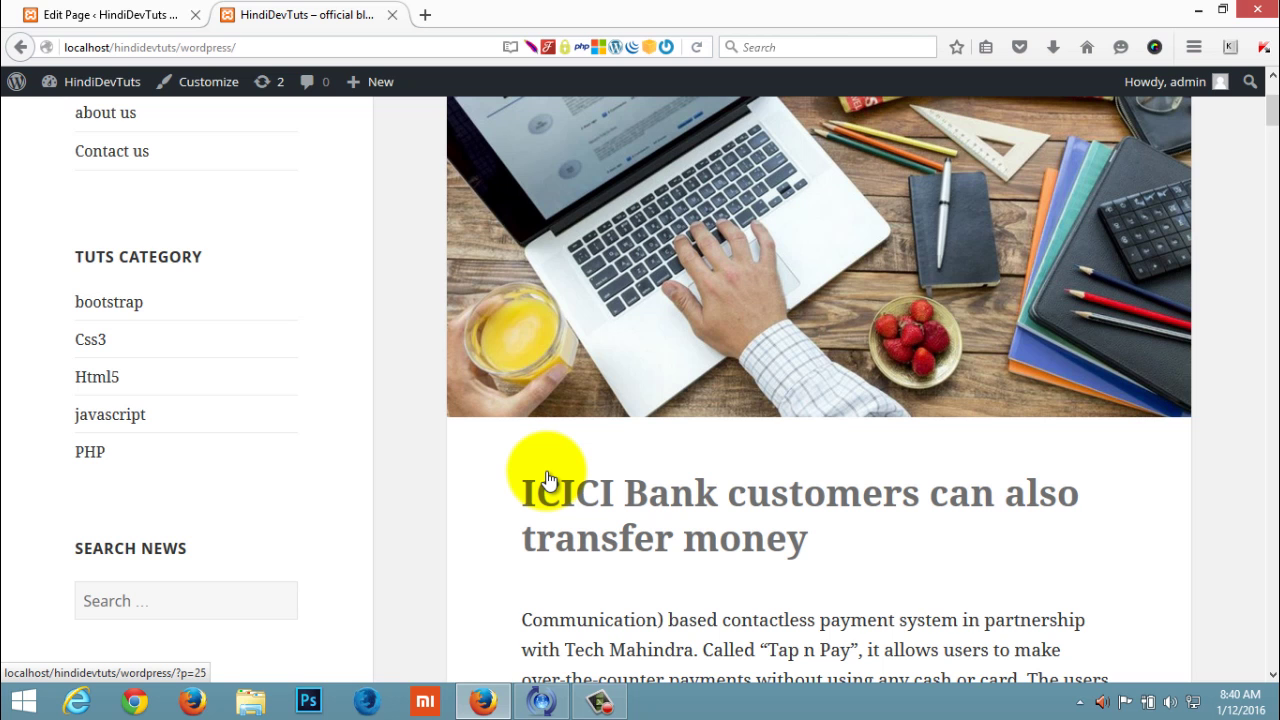
scroll(547, 480, "up", 3)
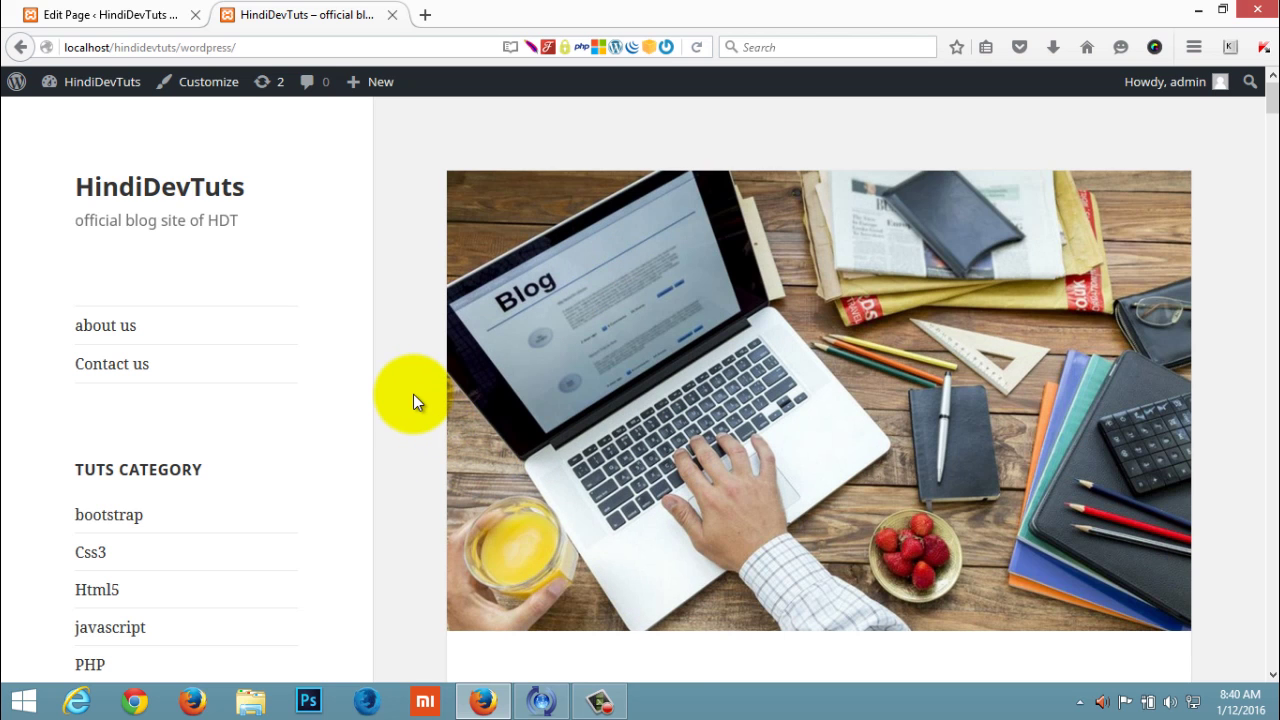
scroll(413, 394, "down", 3)
scroll(413, 394, "up", 3)
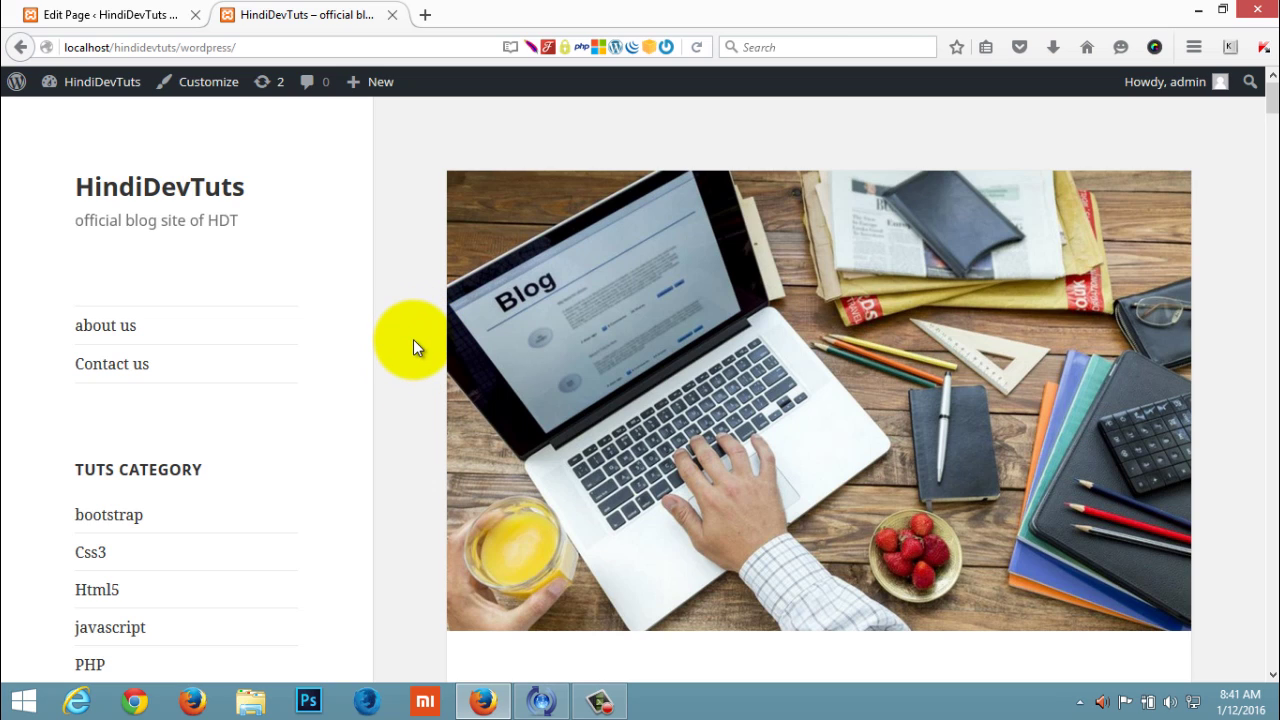
Leave the about us page's editor without saving and open the post "ICICI Bank customers can also transfer money" for editing from the list of posts
left_click(92, 14)
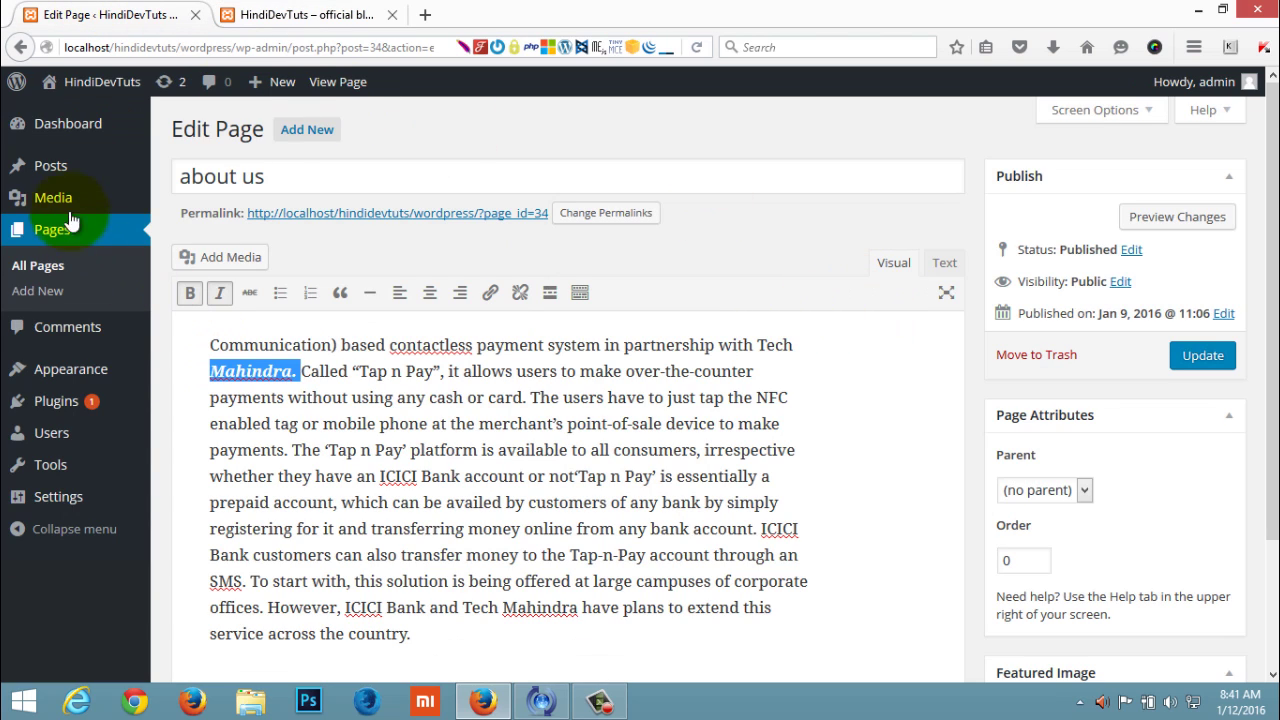
mouse_move(50, 166)
left_click(185, 177)
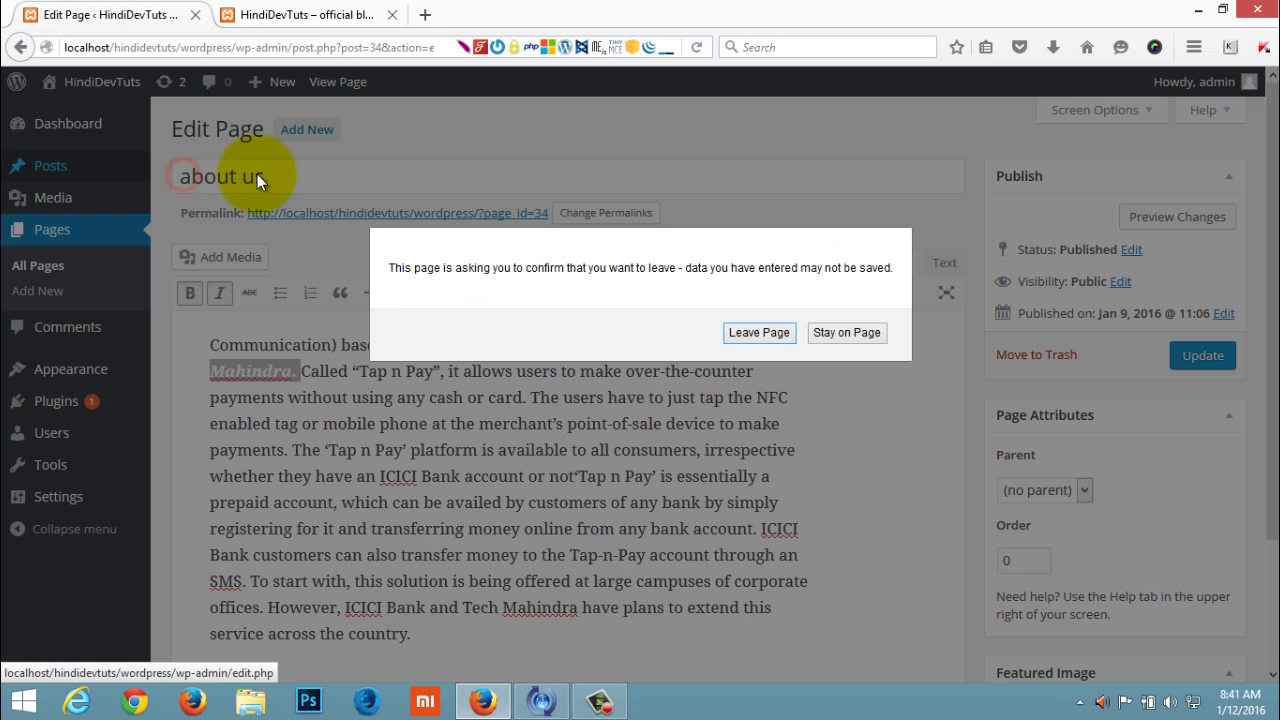
left_click(760, 332)
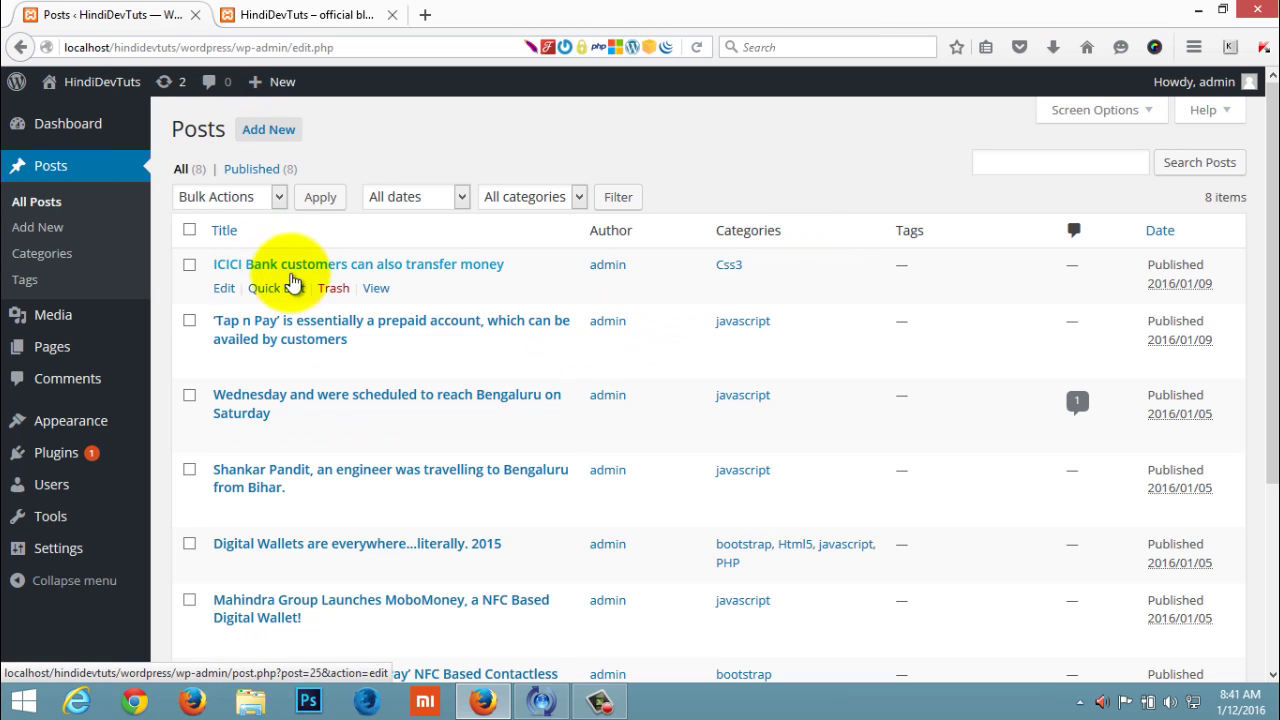
left_click(226, 290)
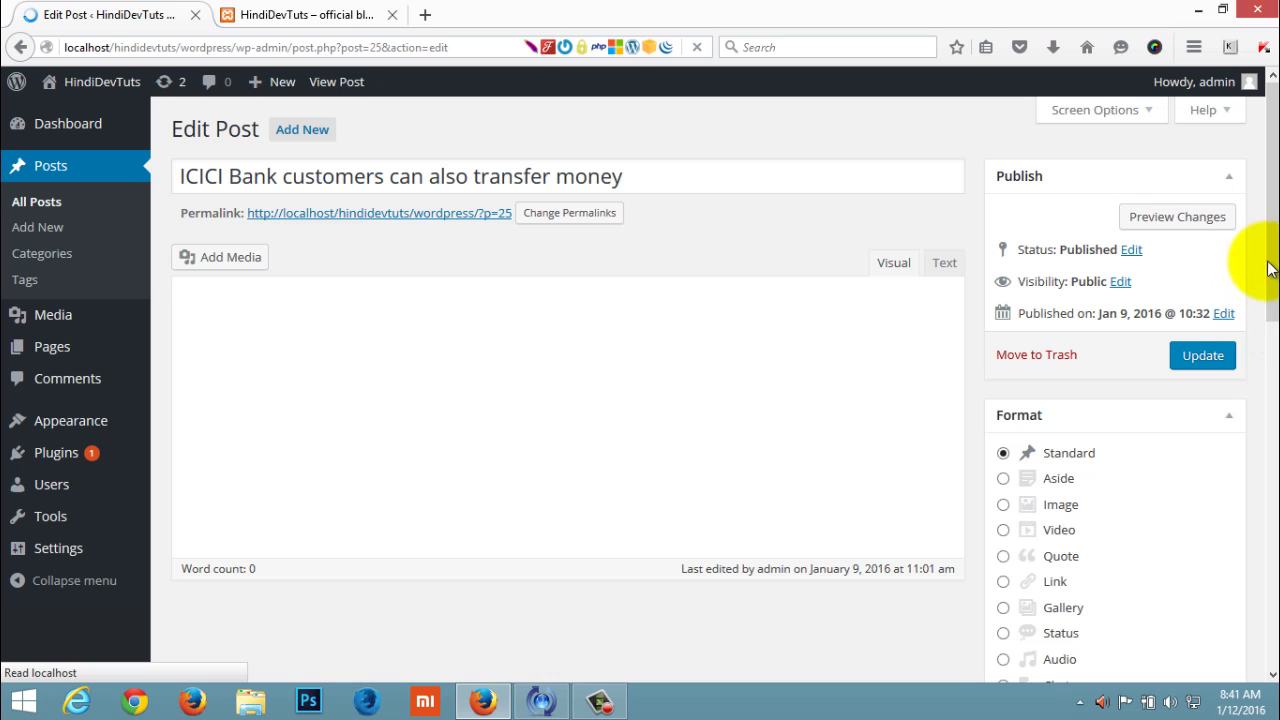
Try the Video format for the post and set the format back to Standard
left_click_drag(1273, 252, 1272, 335)
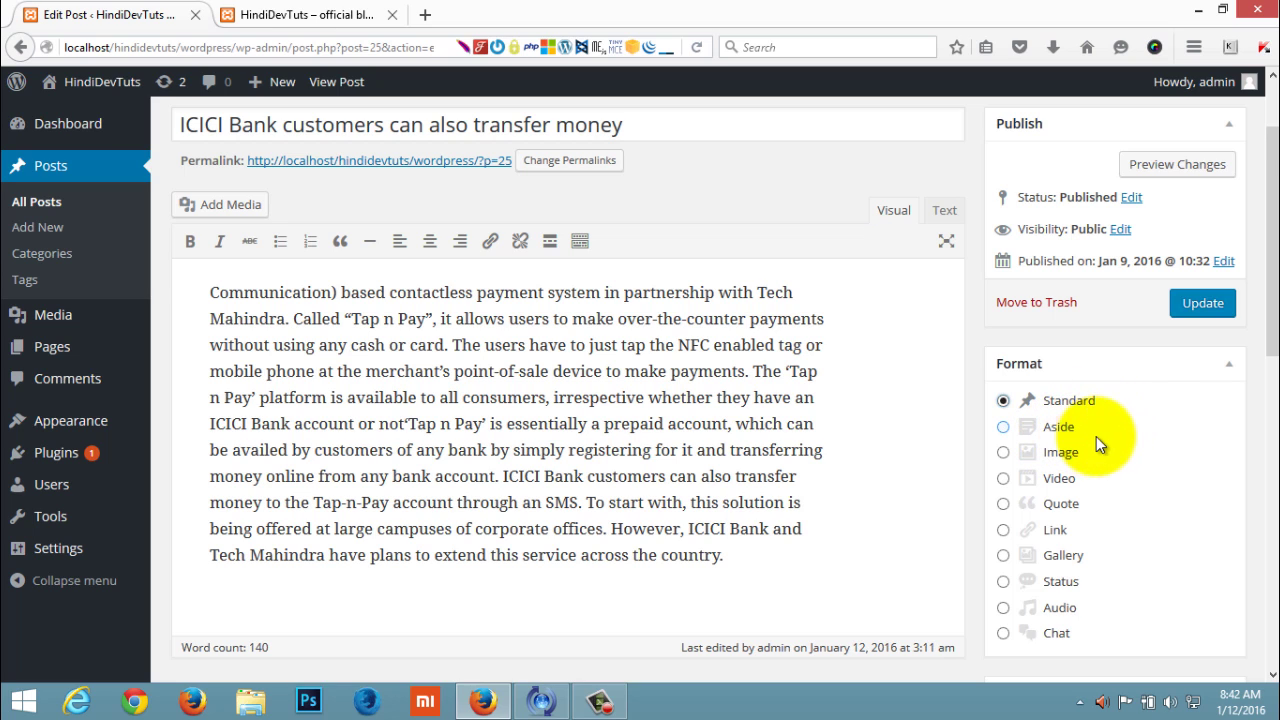
left_click(1021, 481)
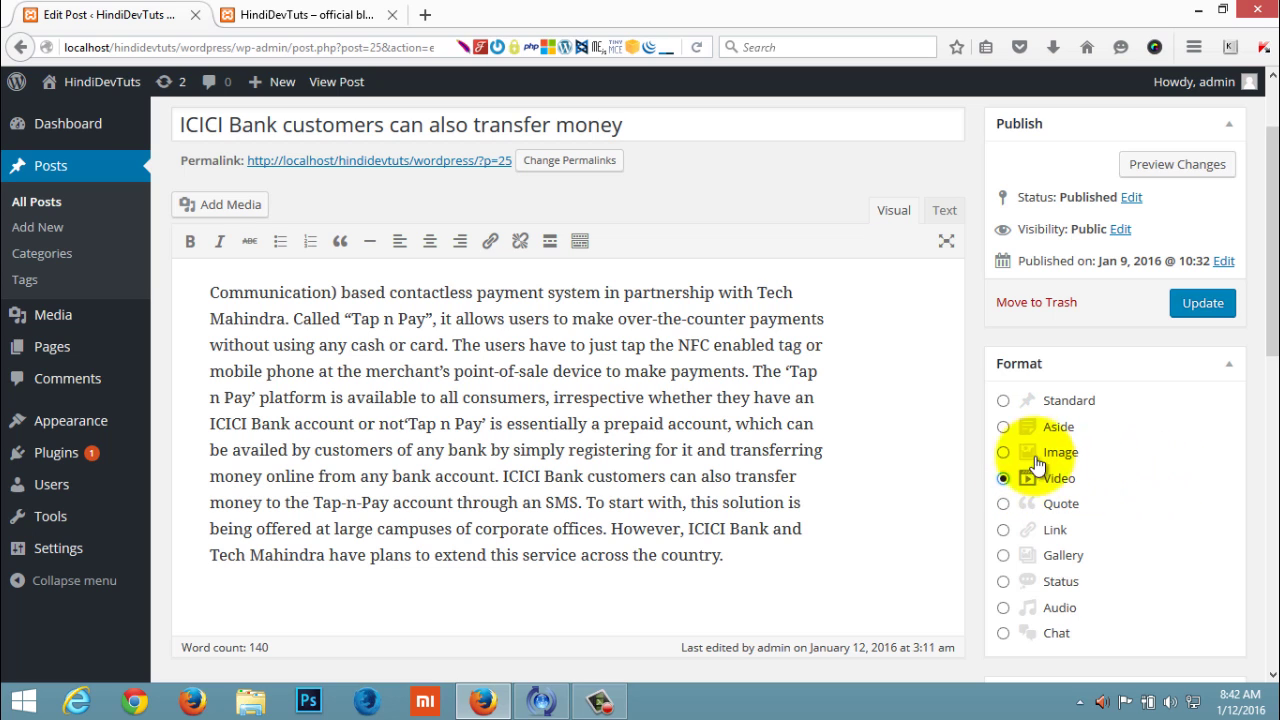
left_click(1003, 401)
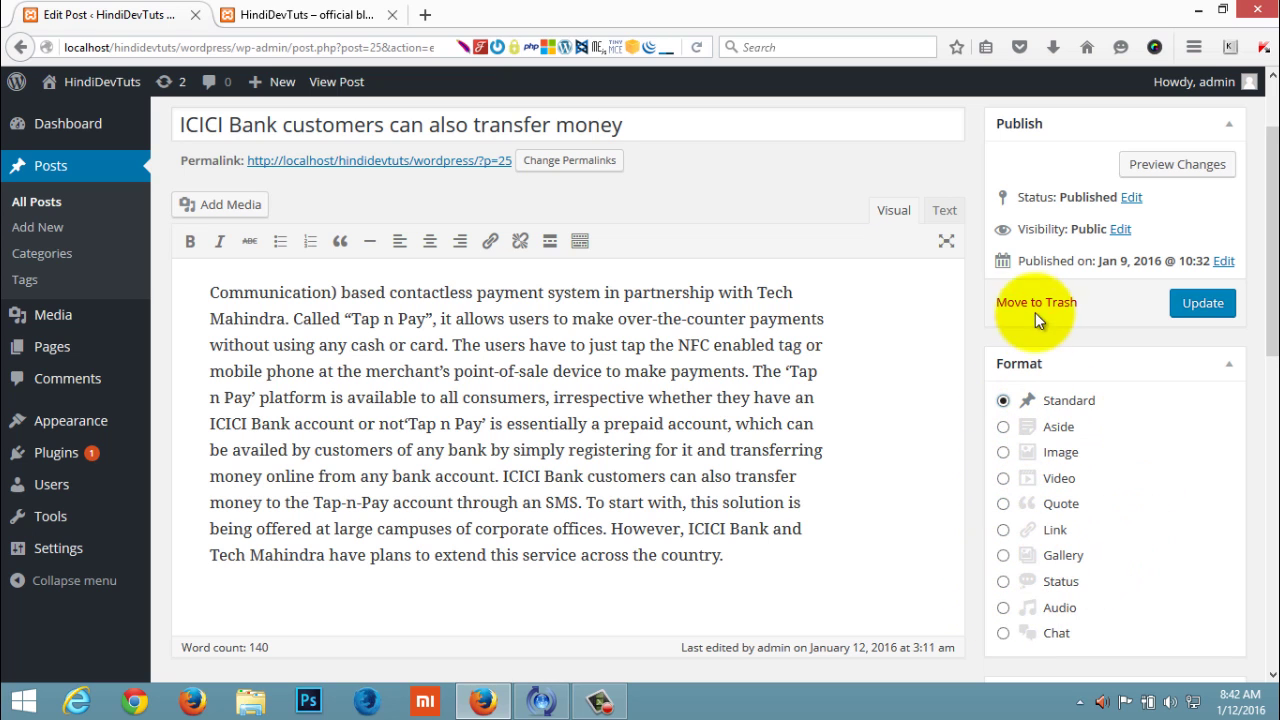
Look over the post's category options and add the tag "php tutorials" to the post
scroll(1116, 523, "down", 4)
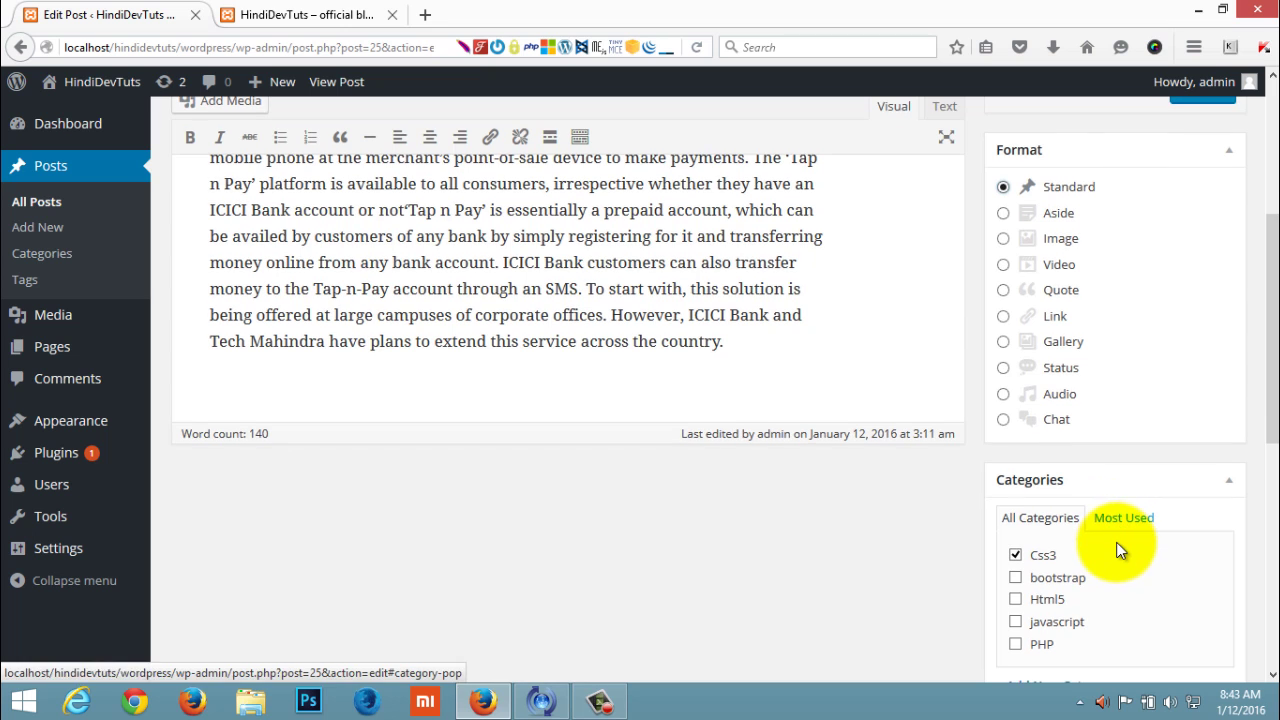
scroll(1116, 542, "down", 2)
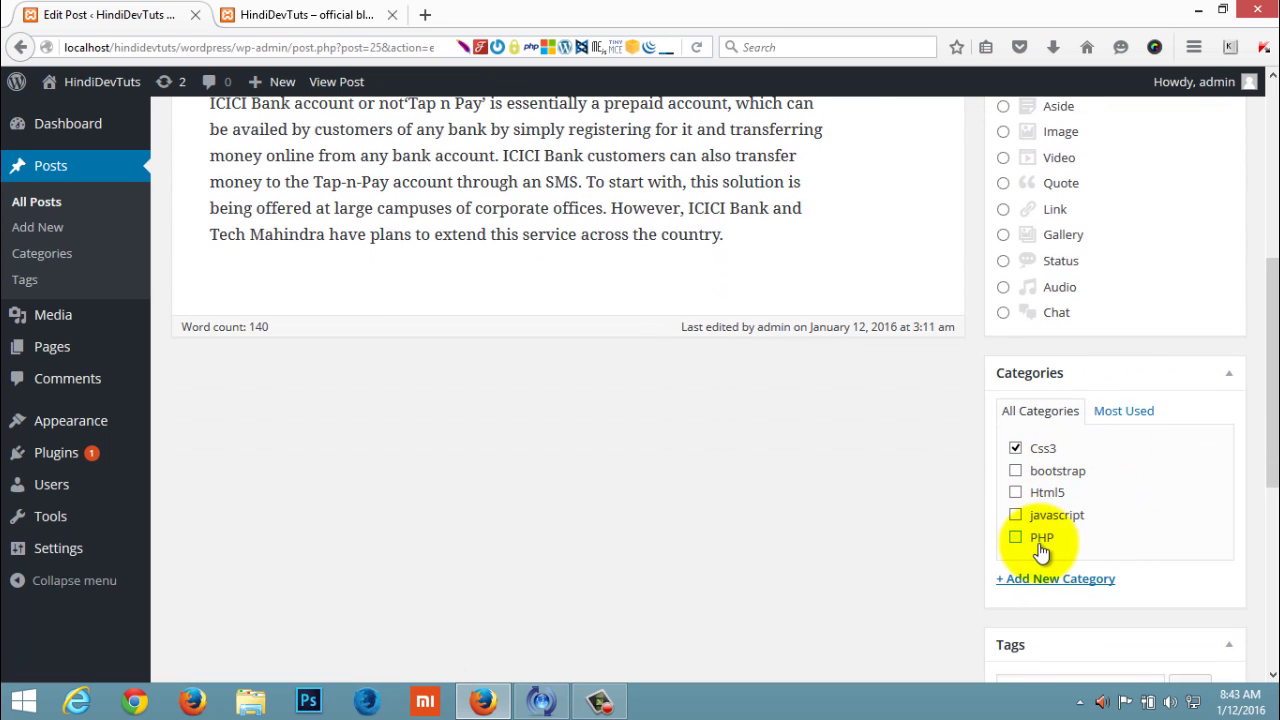
left_click(36, 206)
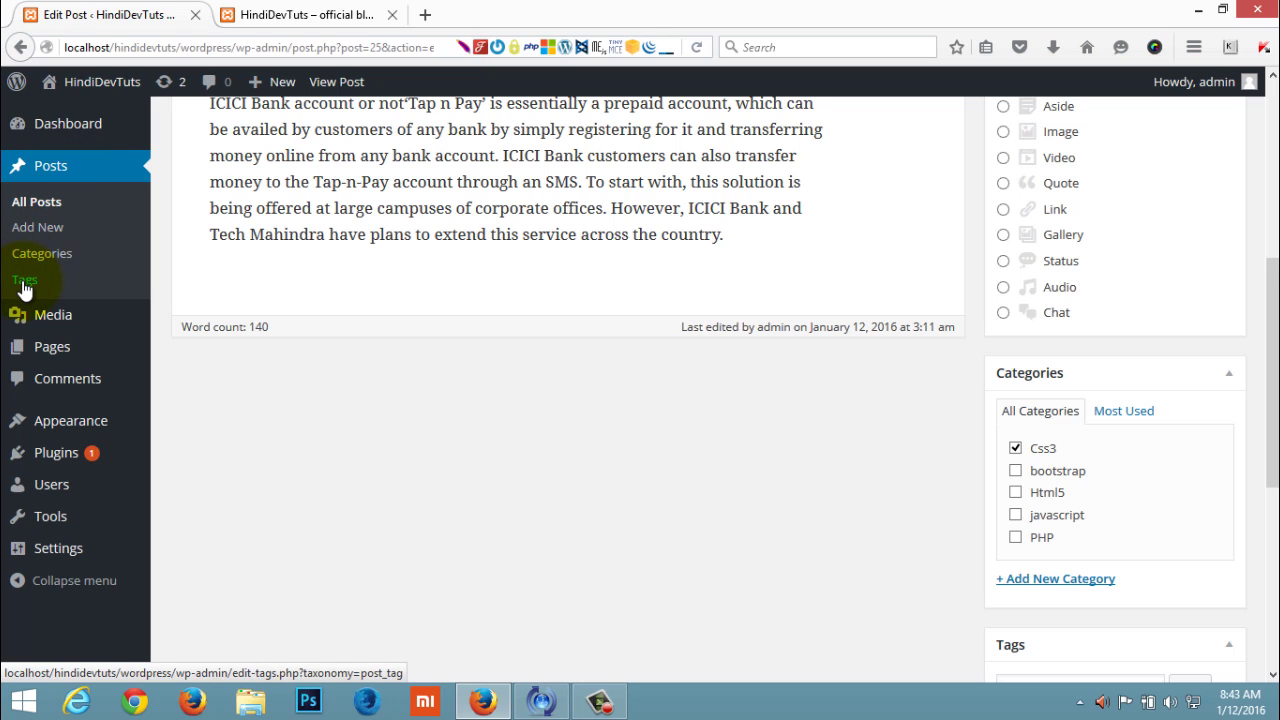
scroll(1161, 457, "down", 2)
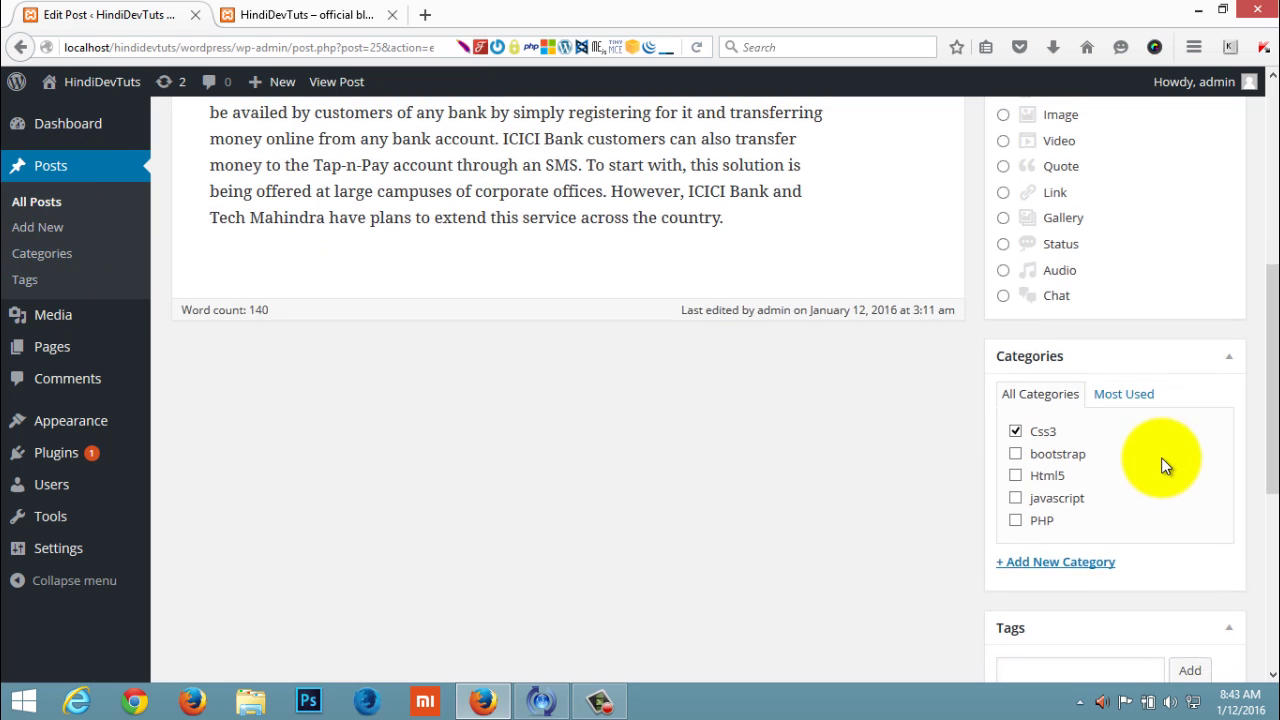
scroll(766, 545, "up", 3)
scroll(762, 540, "up", 3)
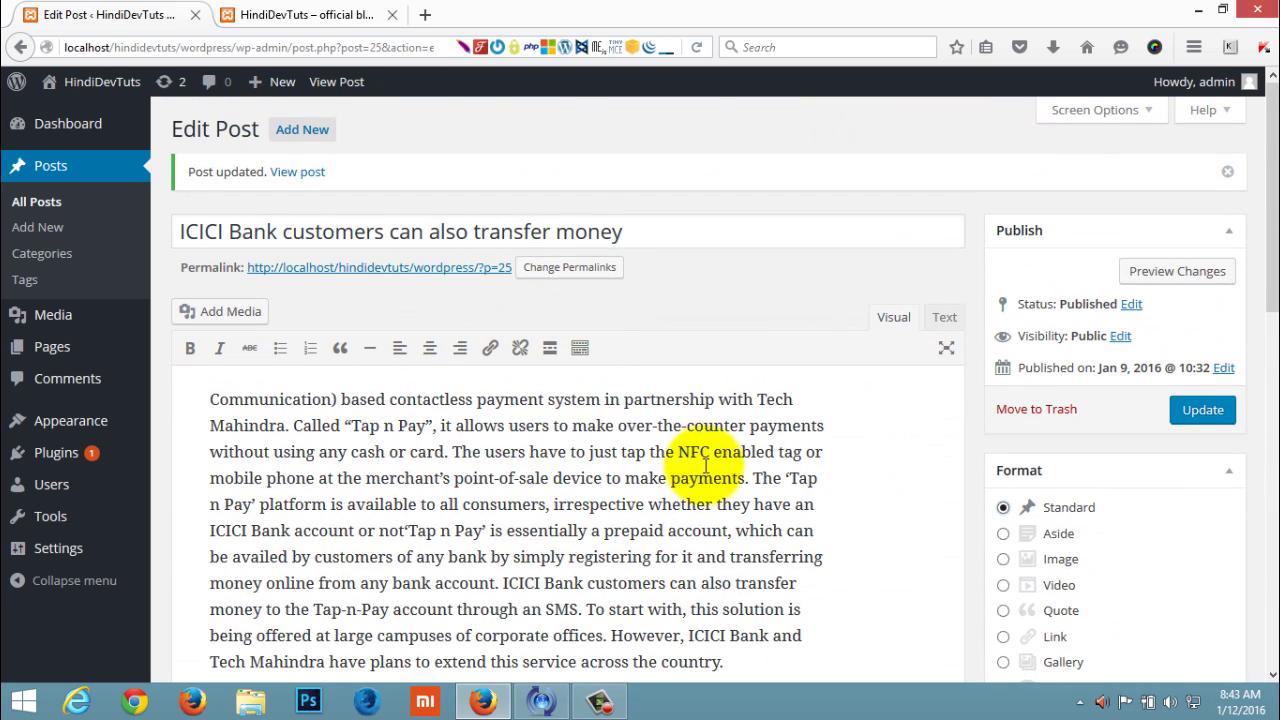
scroll(777, 451, "down", 5)
left_click(1023, 468)
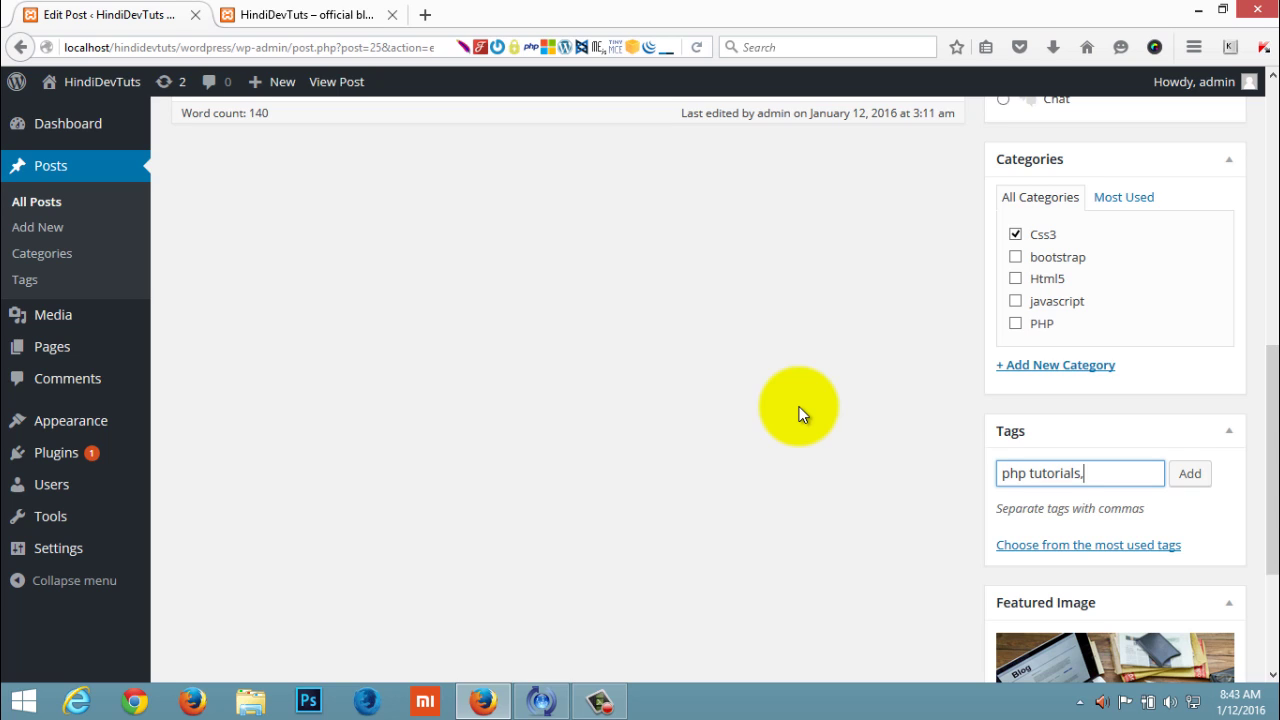
left_click(1190, 473)
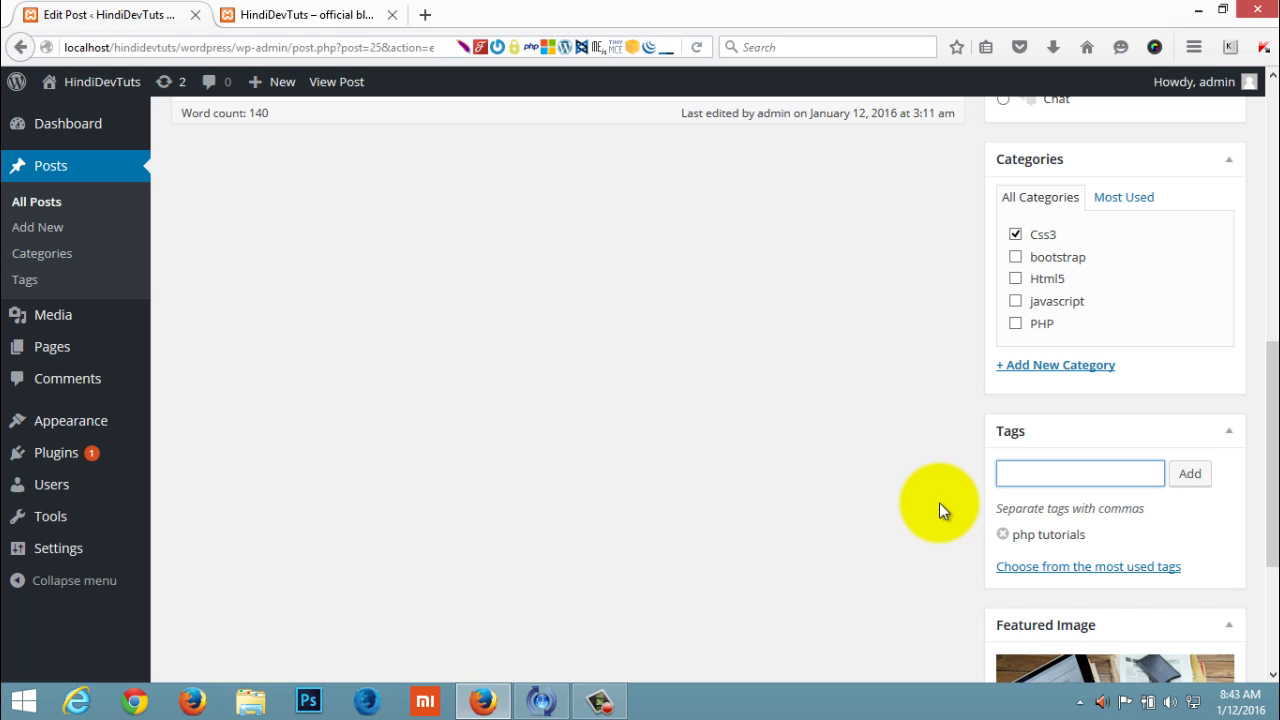
Check the post's featured image and return to the admin Dashboard
scroll(920, 494, "down", 5)
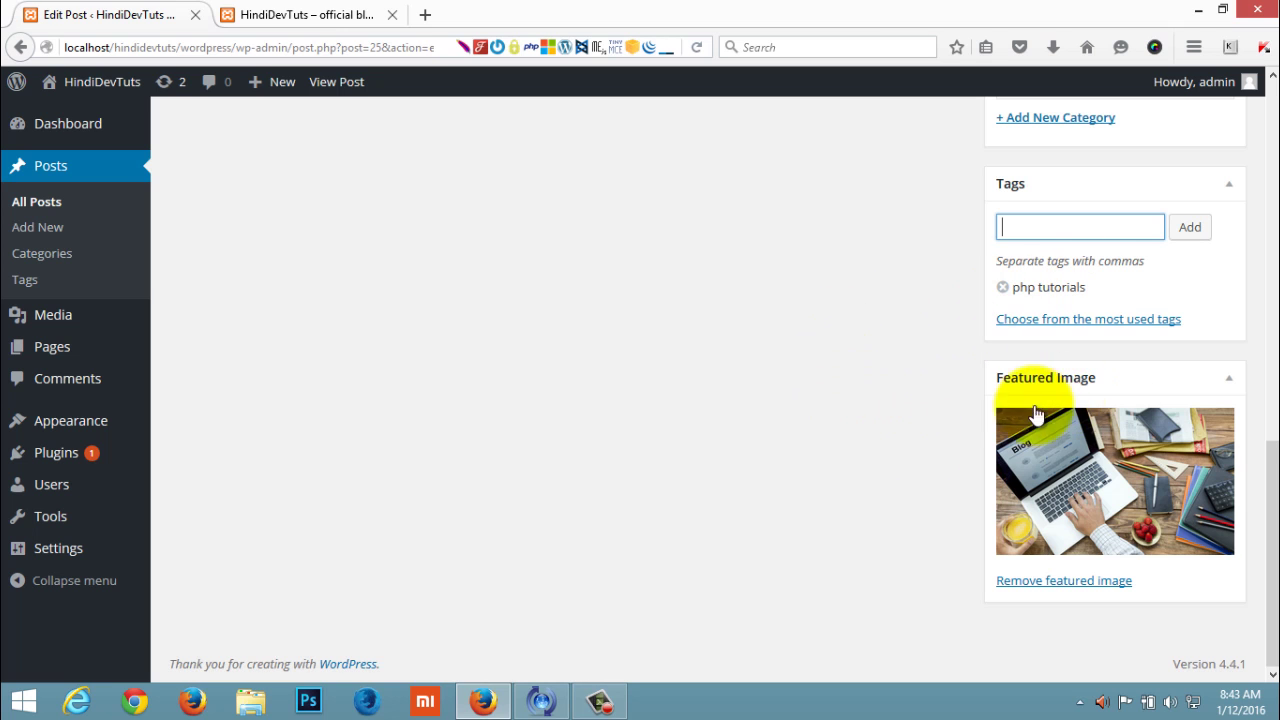
scroll(822, 492, "up", 3)
scroll(822, 485, "up", 10)
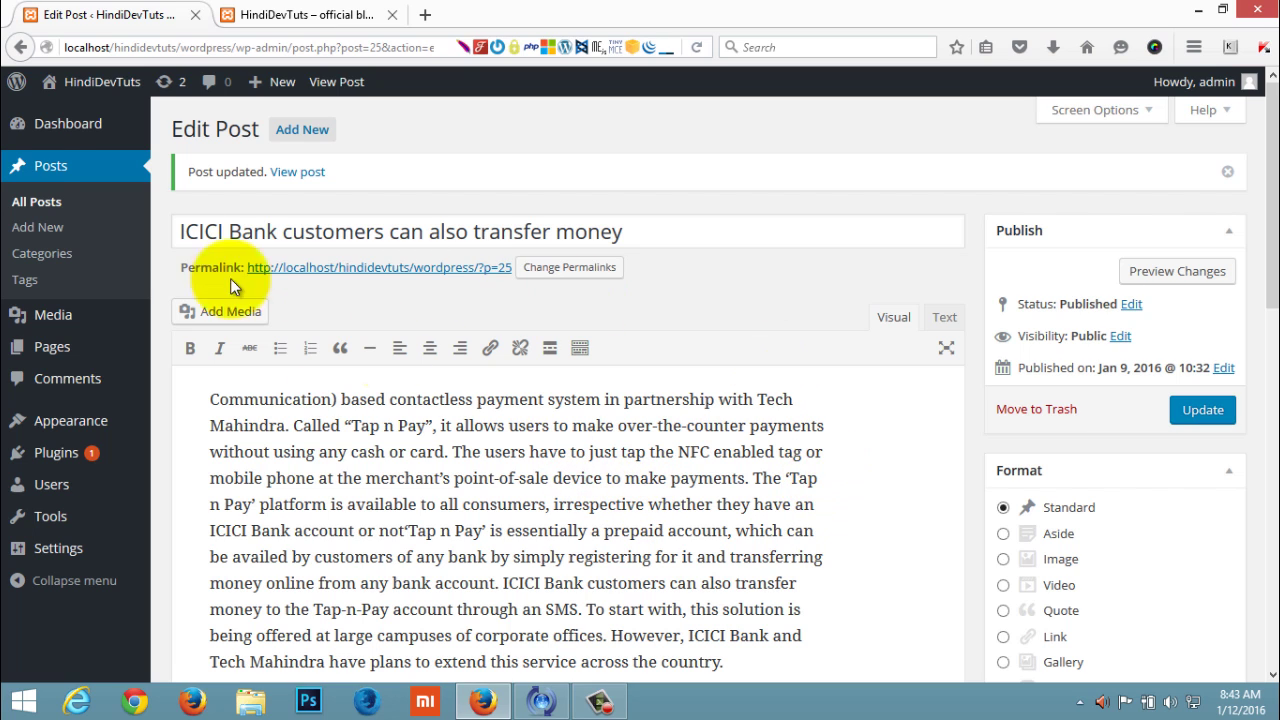
left_click(42, 130)
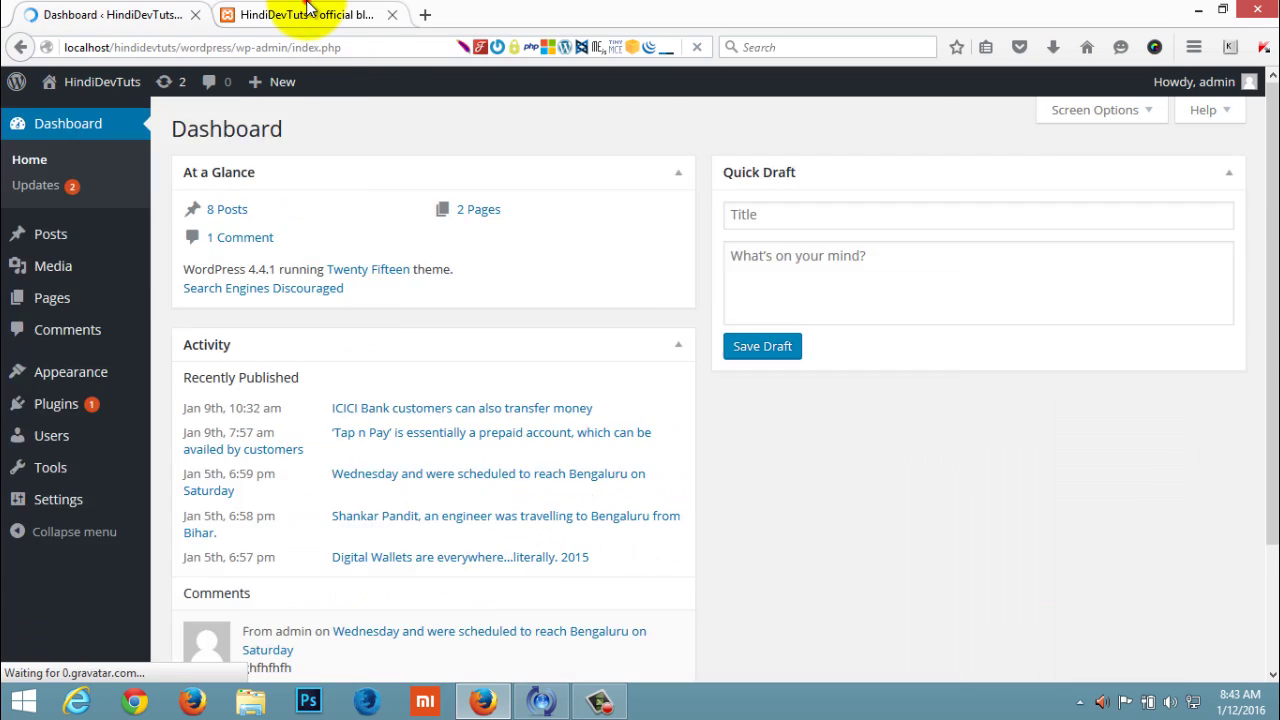
Look over the ICICI Bank post on the blog's front page, including its format and category line, and the sidebar sections
left_click(310, 14)
scroll(549, 466, "down", 8)
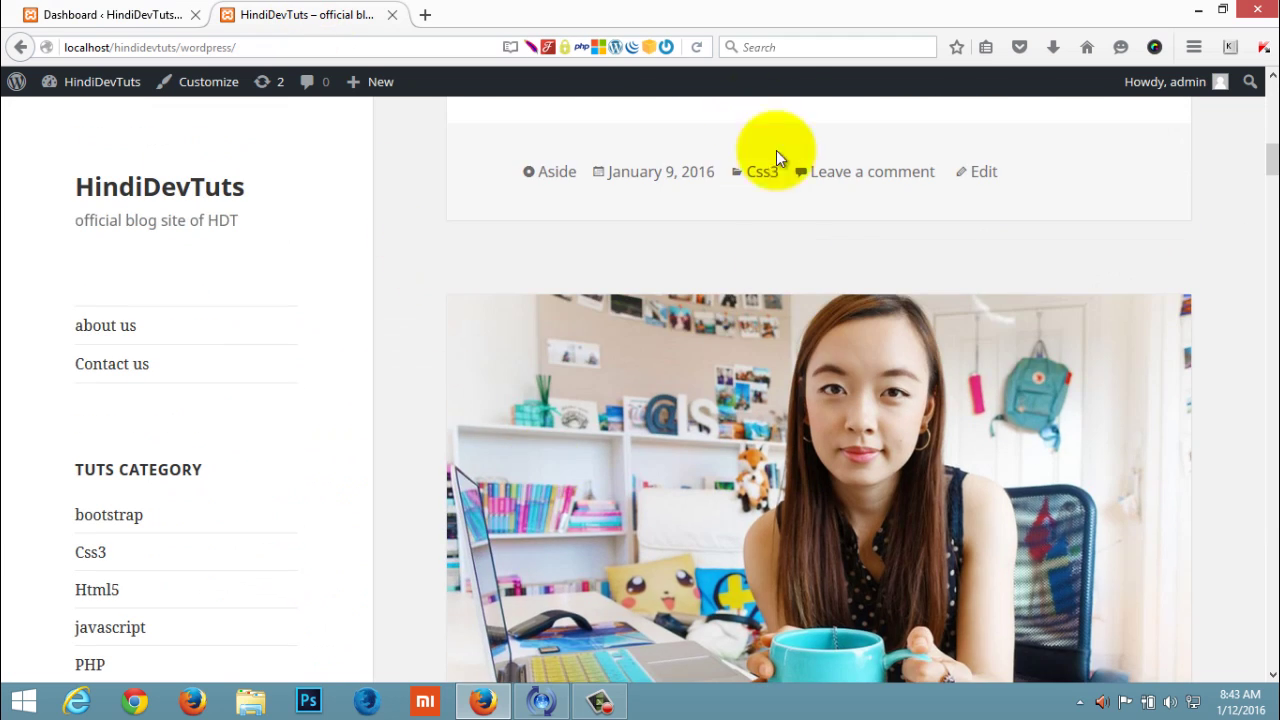
scroll(488, 294, "up", 2)
scroll(488, 294, "up", 8)
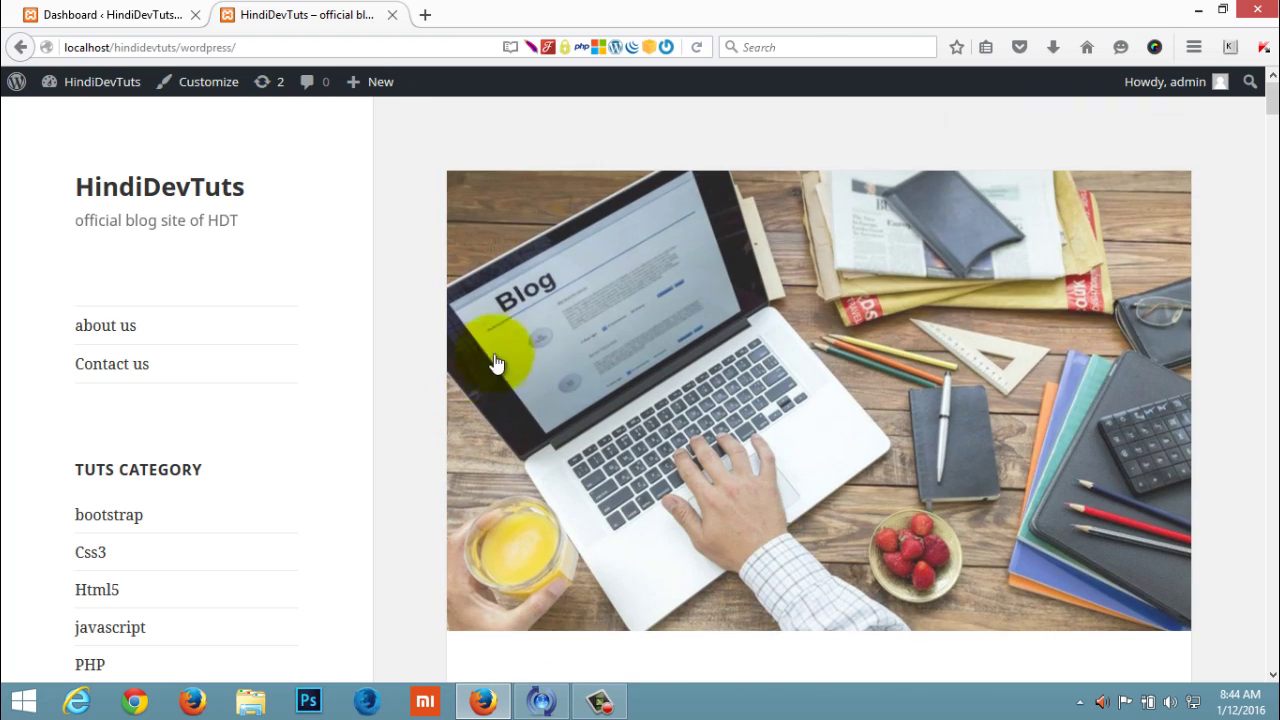
scroll(375, 436, "down", 4)
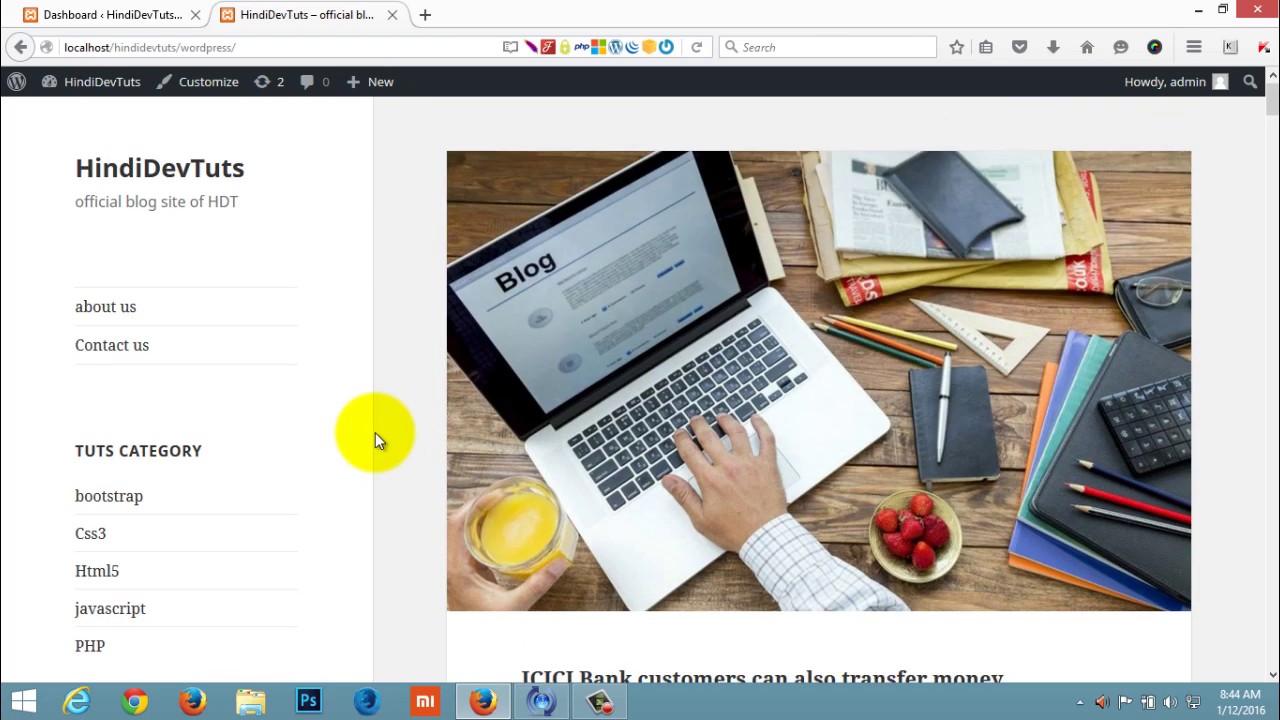
scroll(375, 440, "down", 3)
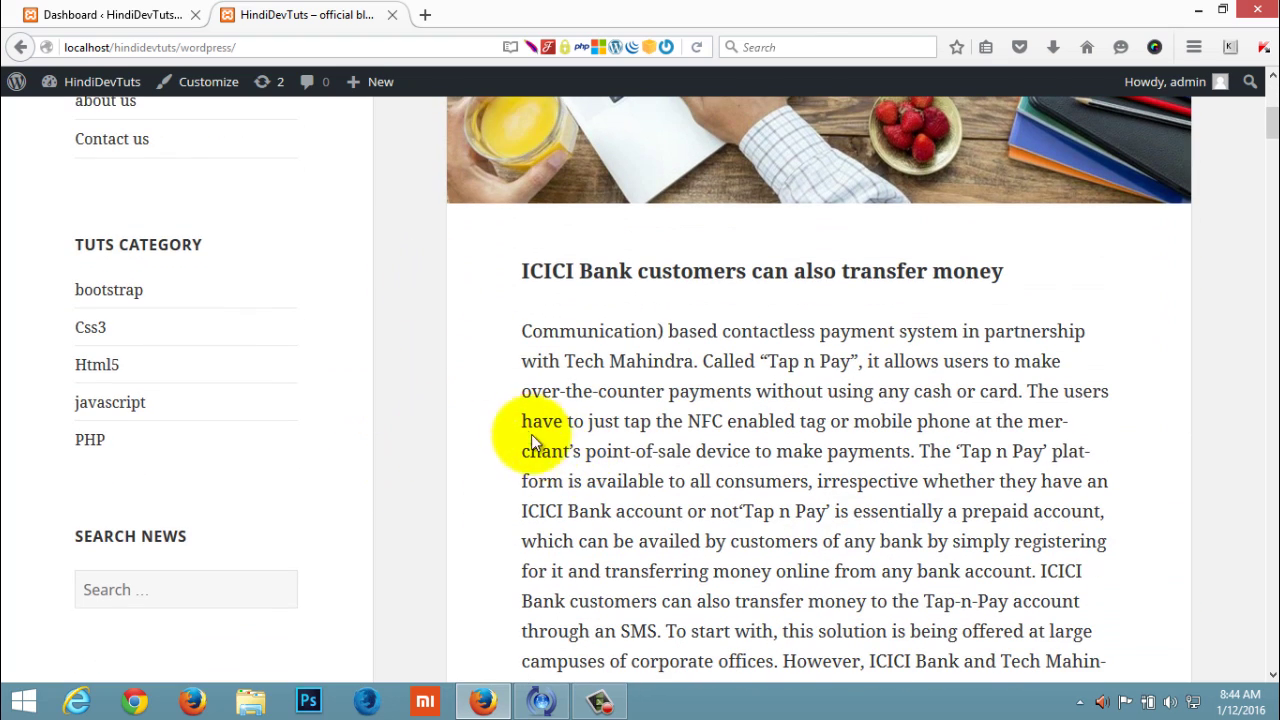
scroll(422, 447, "up", 5)
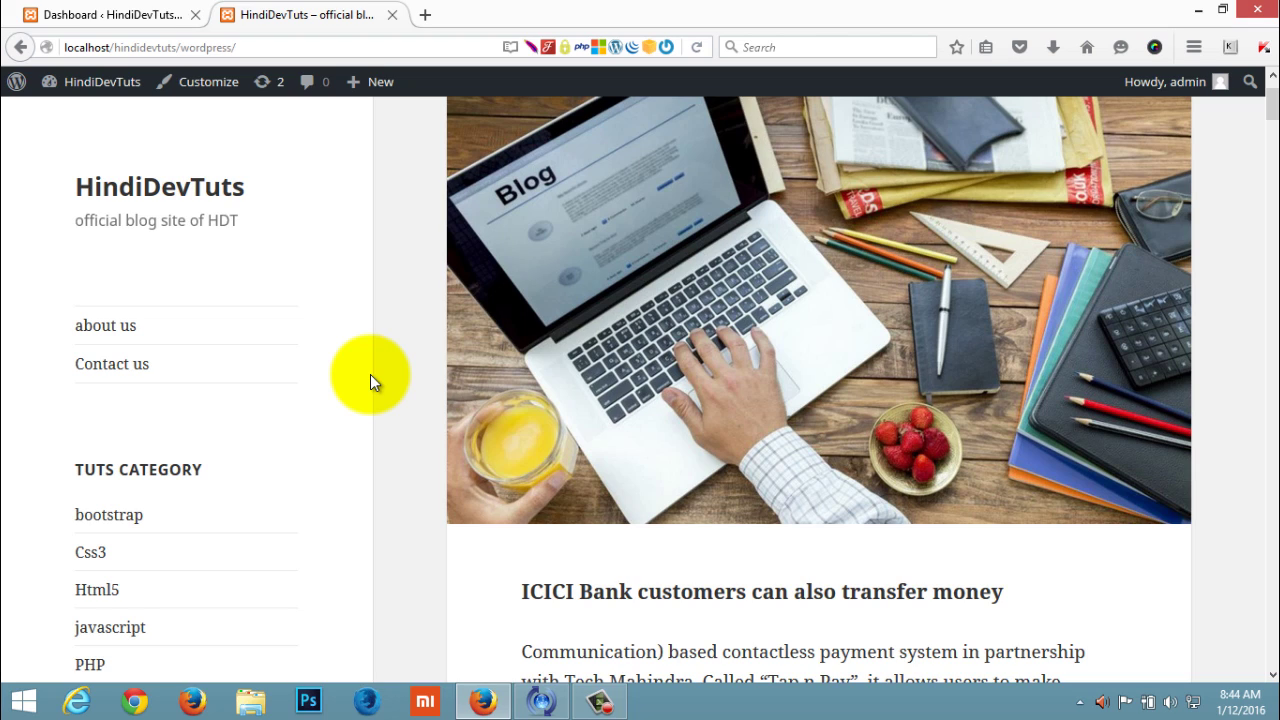
scroll(434, 550, "down", 2)
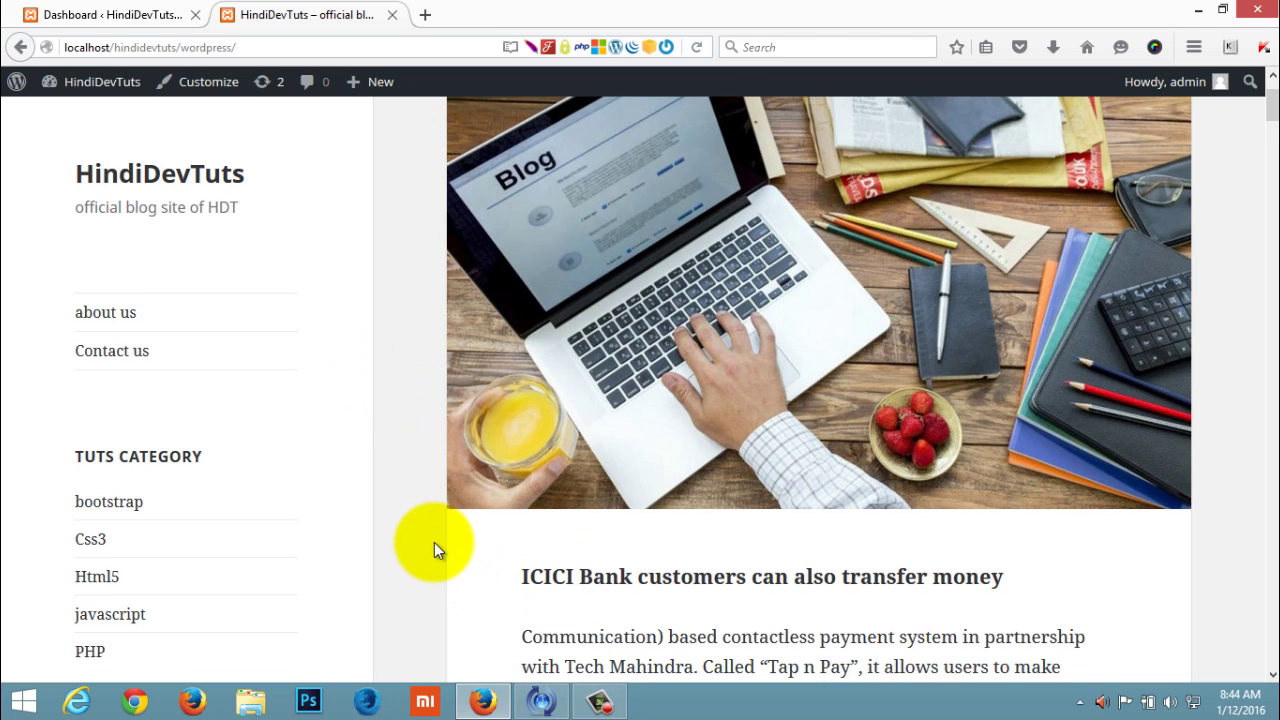
scroll(434, 550, "down", 2)
scroll(433, 547, "down", 4)
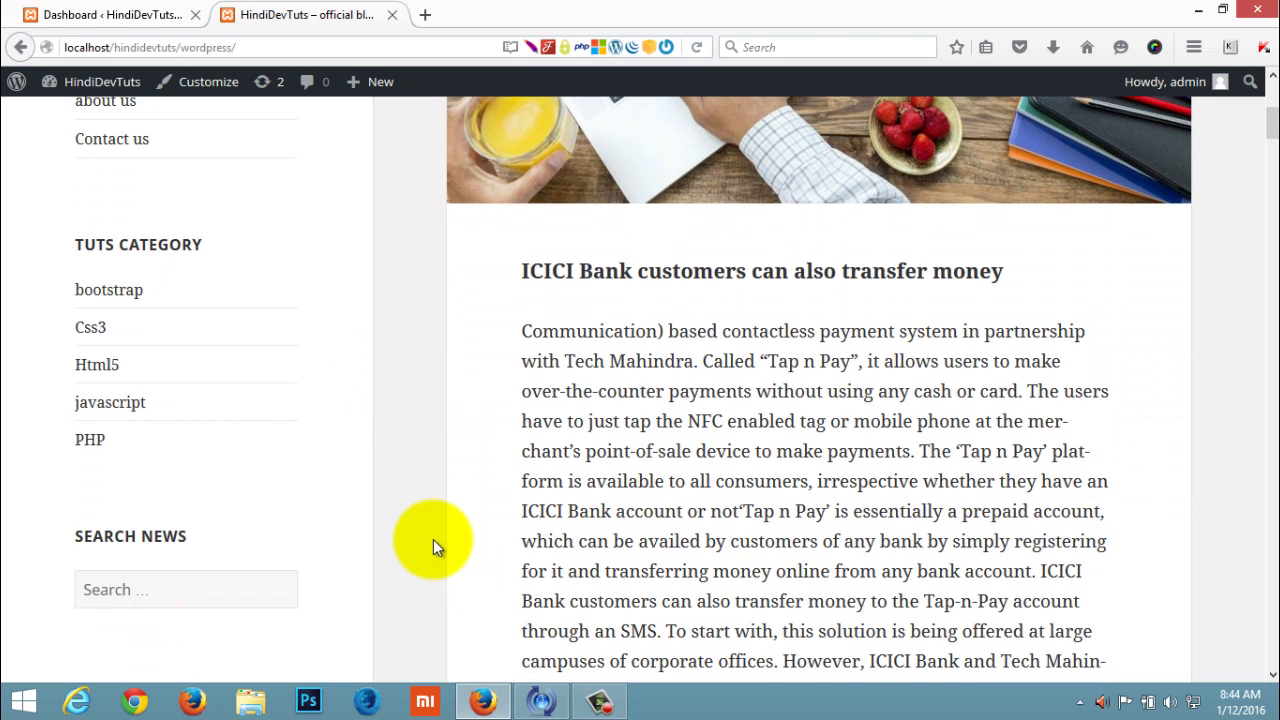
scroll(433, 539, "up", 8)
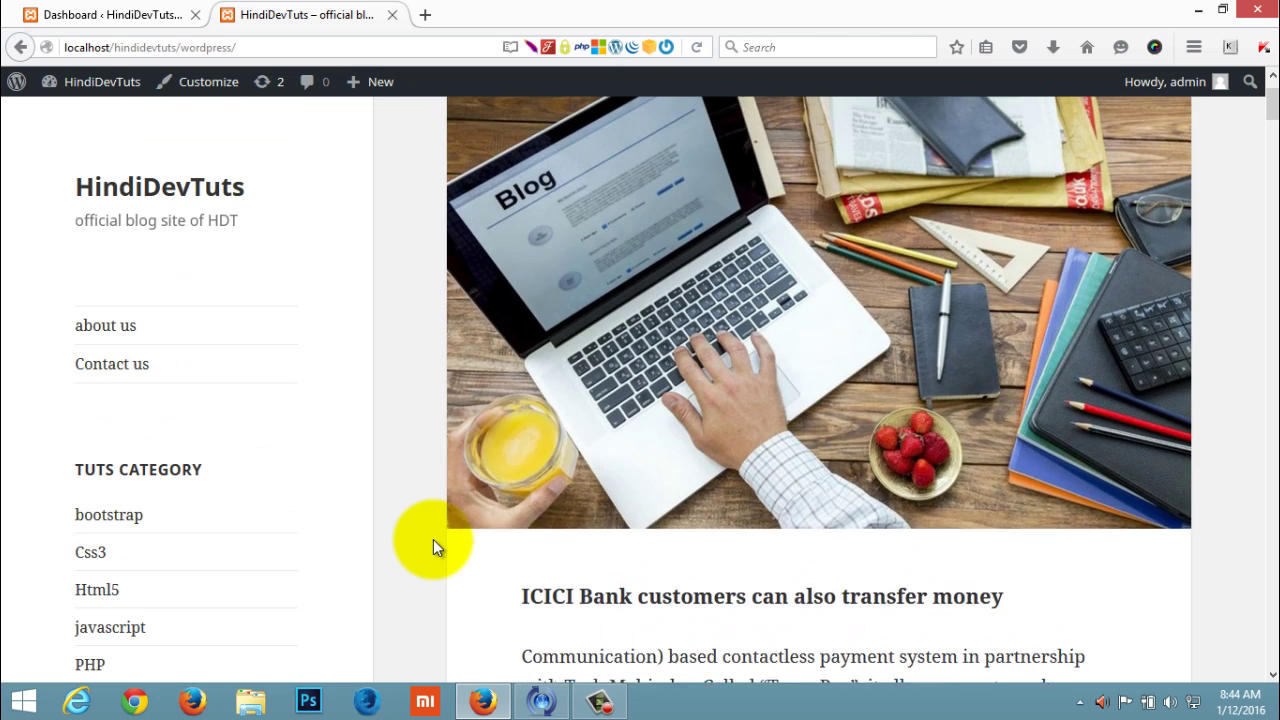
Copy the title and full body text of the ICICI Bank post from the blog's front page
scroll(433, 539, "down", 4)
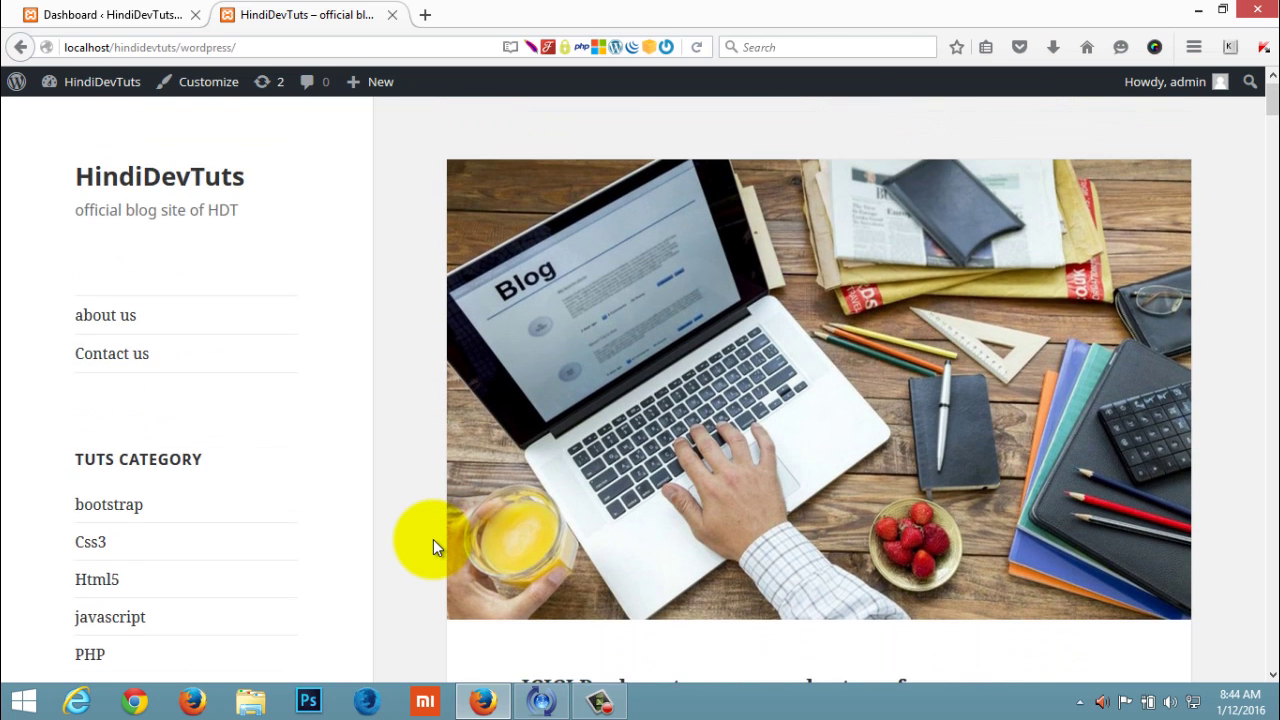
scroll(433, 539, "down", 4)
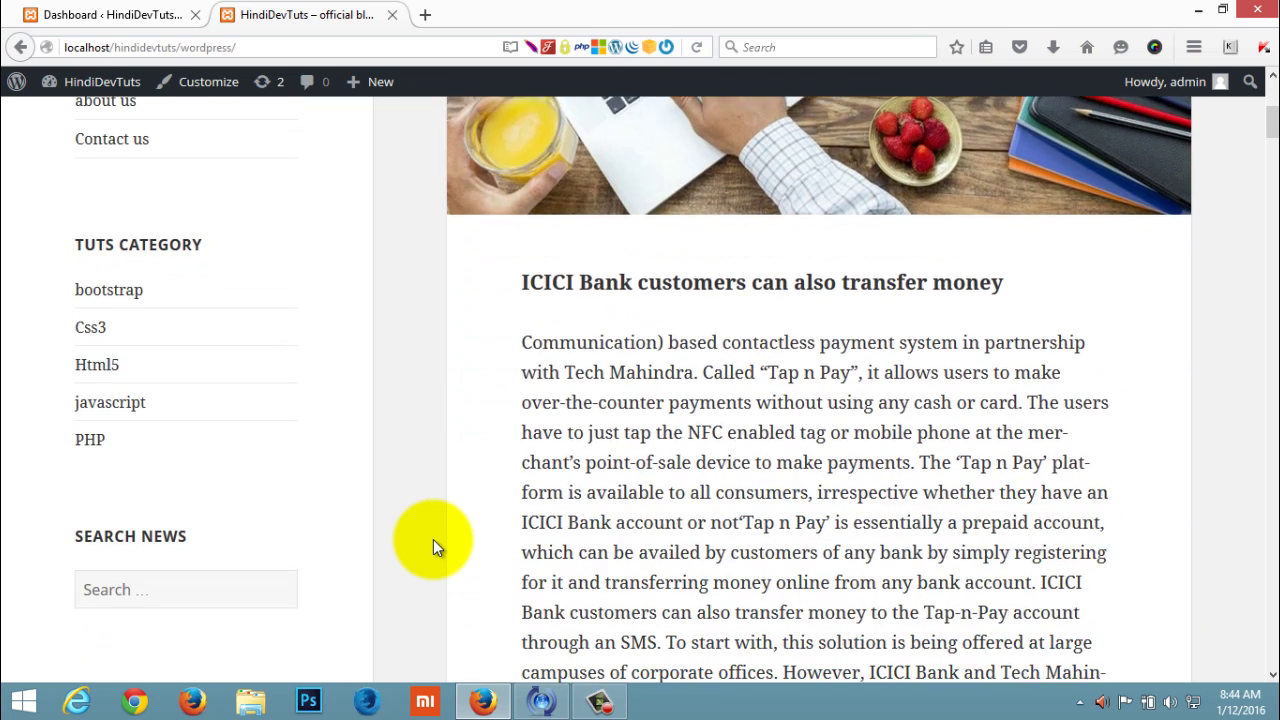
scroll(522, 330, "down", 2)
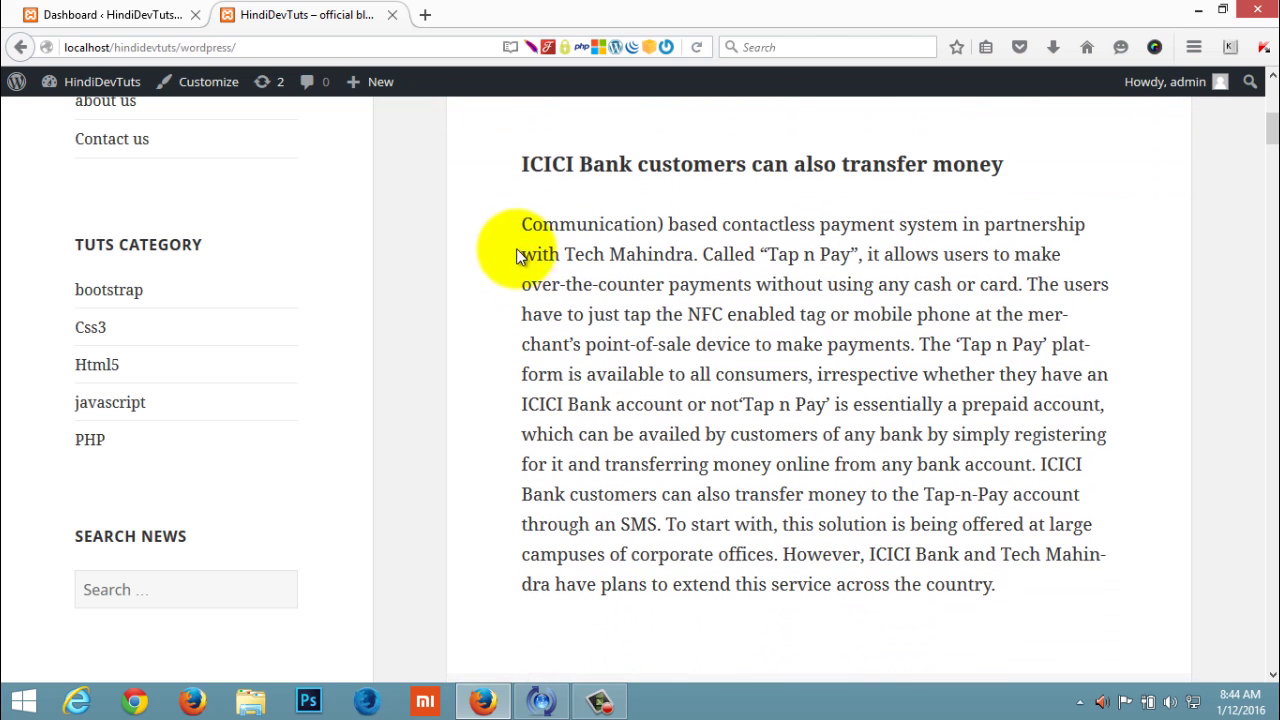
left_click_drag(518, 162, 988, 582)
right_click(878, 430)
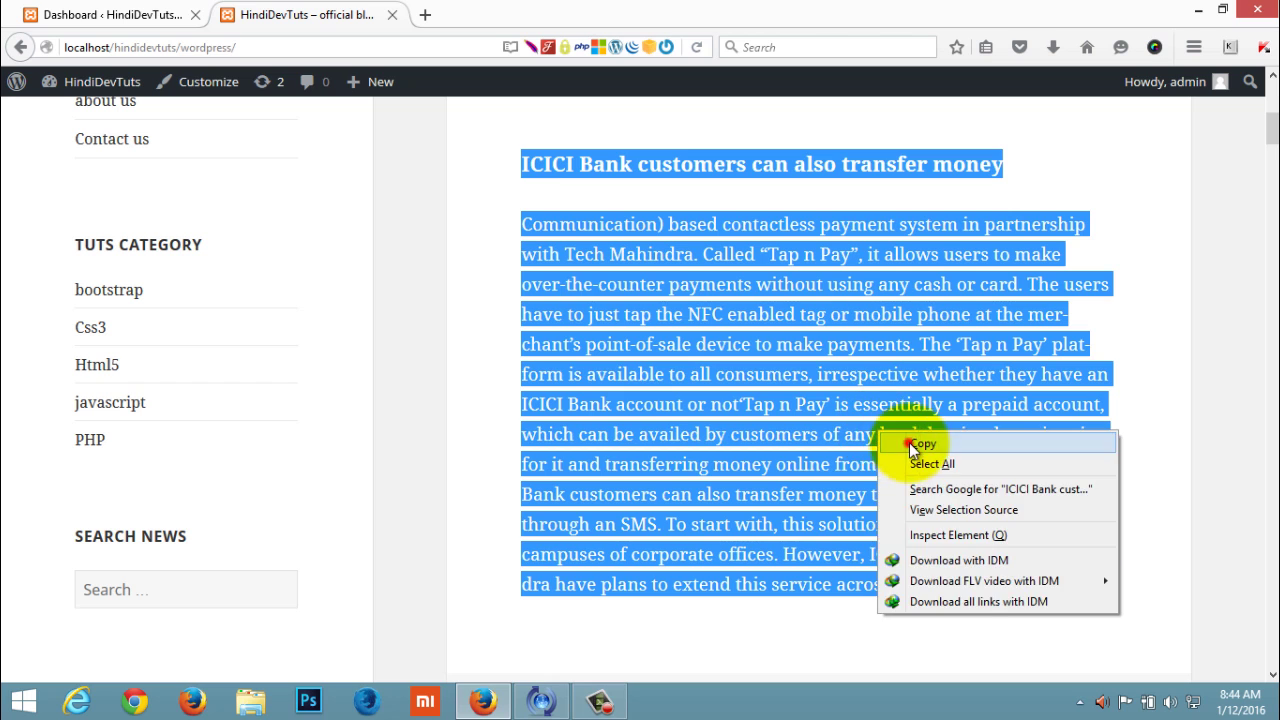
left_click(909, 442)
Return to the admin and open the list of all pages
left_click(36, 12)
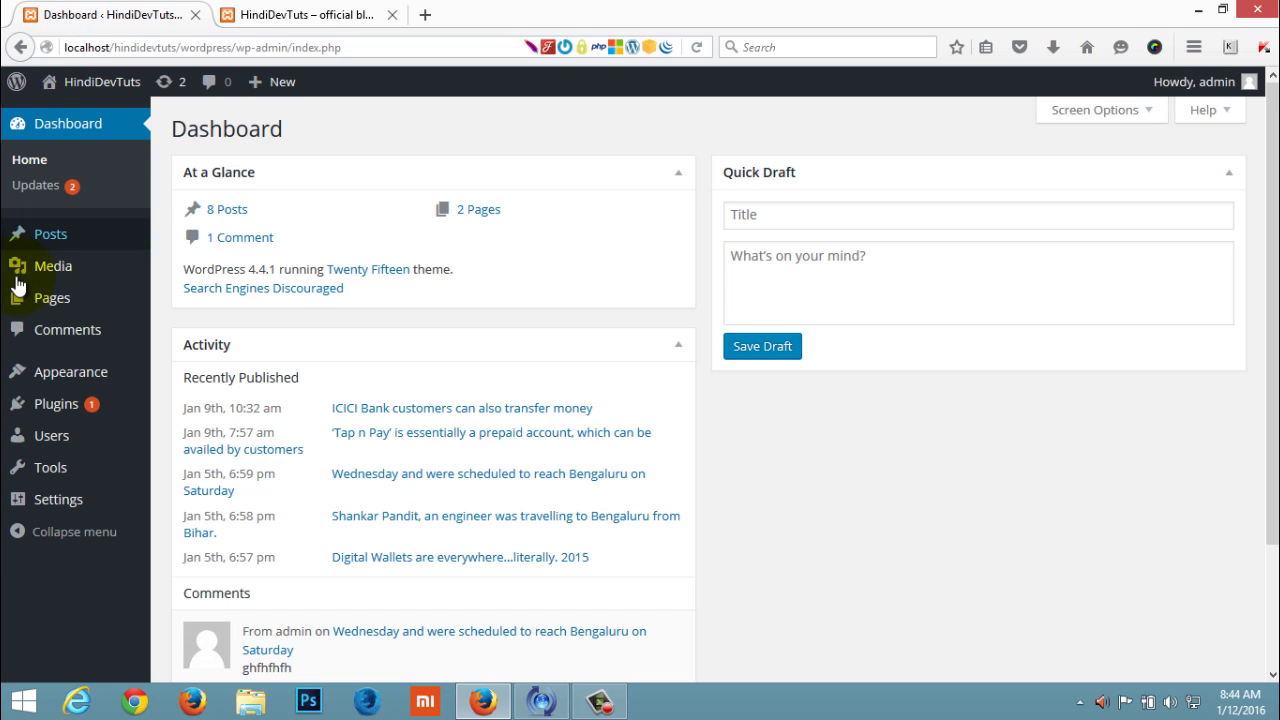
mouse_move(45, 298)
left_click(179, 304)
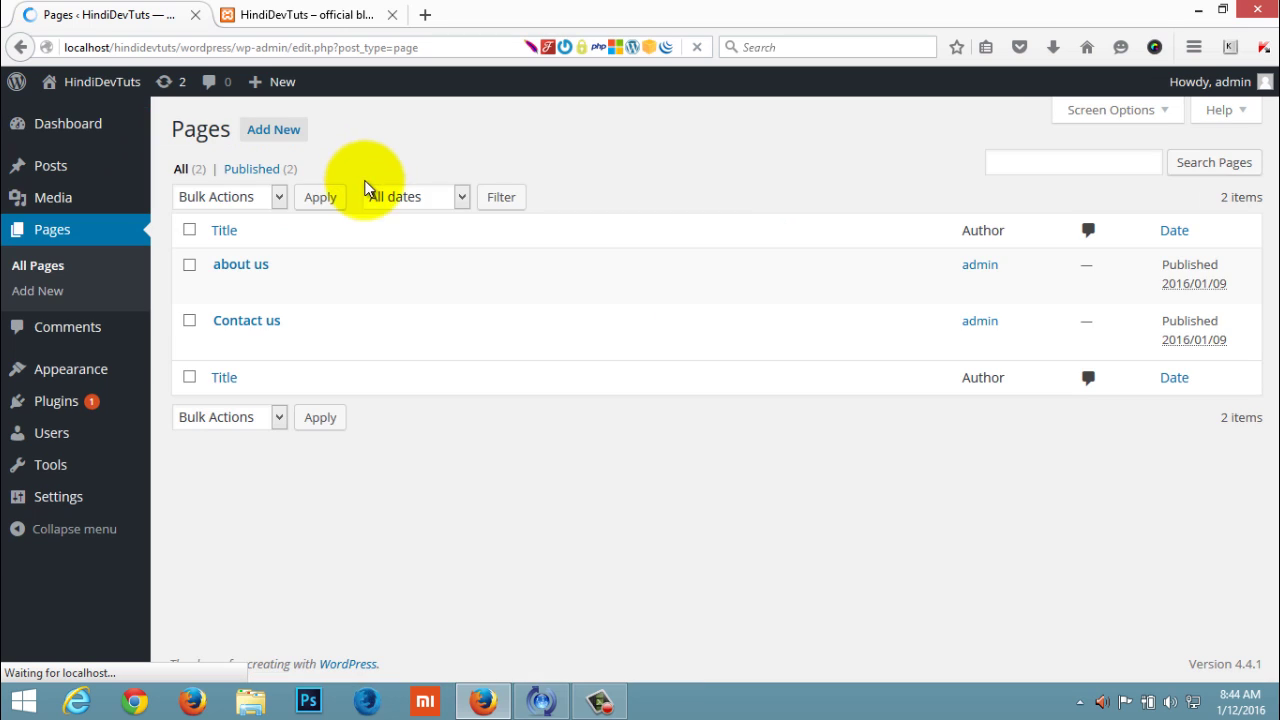
Add a new page titled Home and paste the copied ICICI Bank post text into its body
left_click(273, 129)
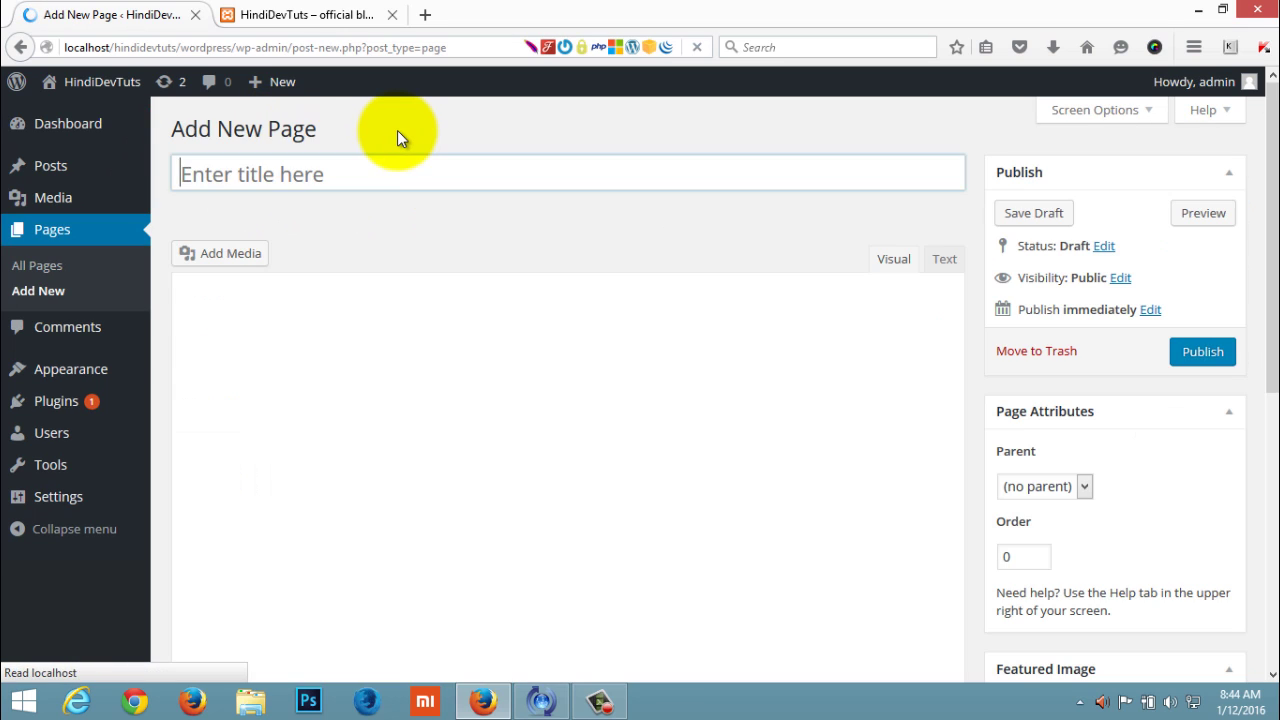
left_click(280, 172)
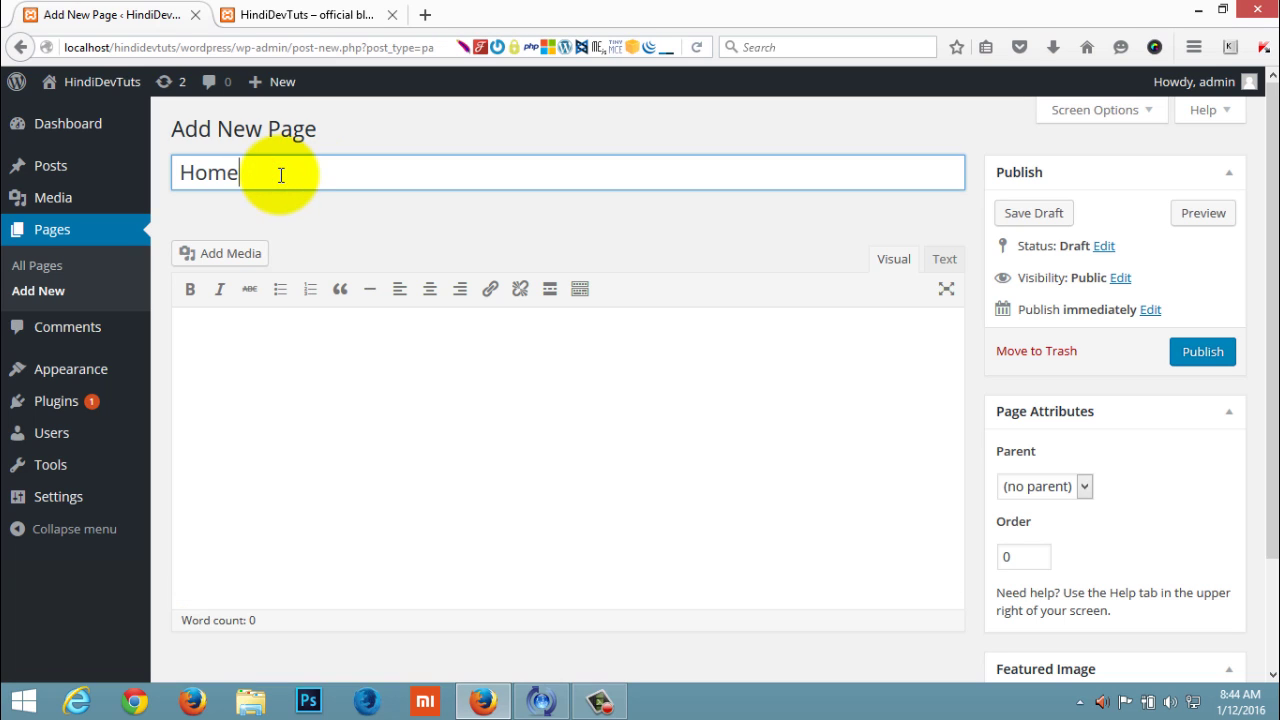
left_click(274, 360)
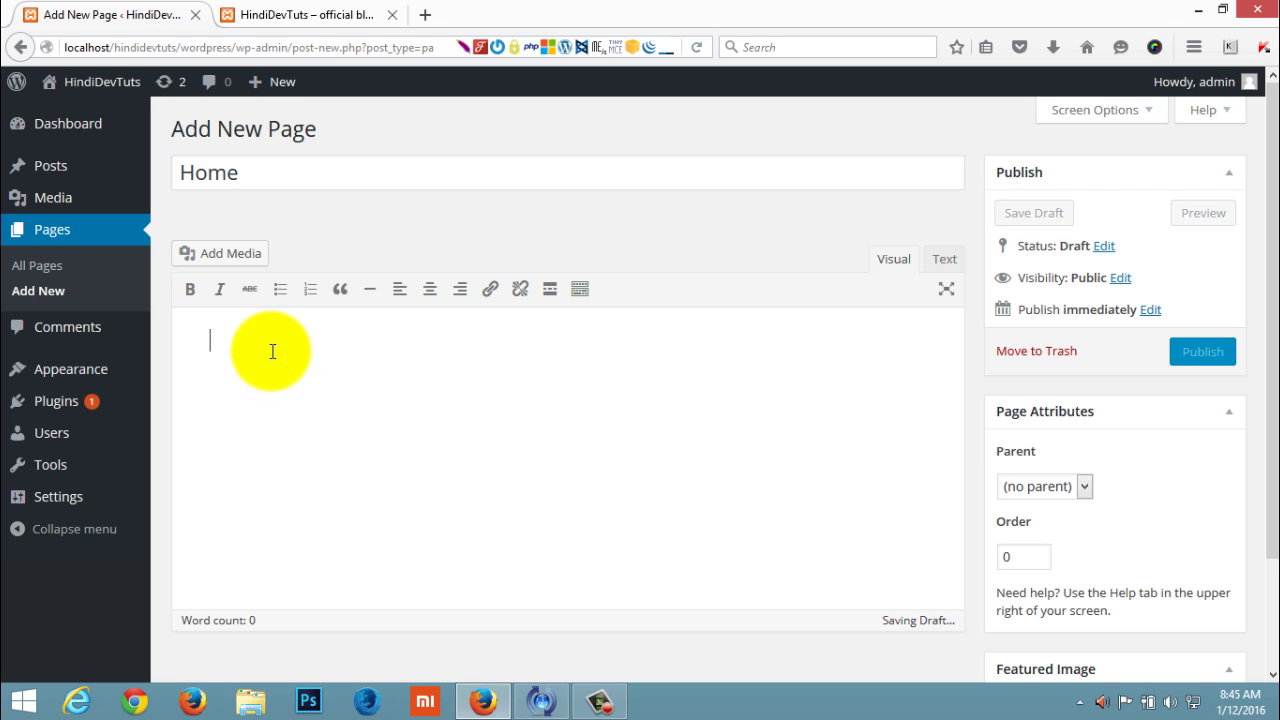
right_click(289, 365)
left_click(338, 430)
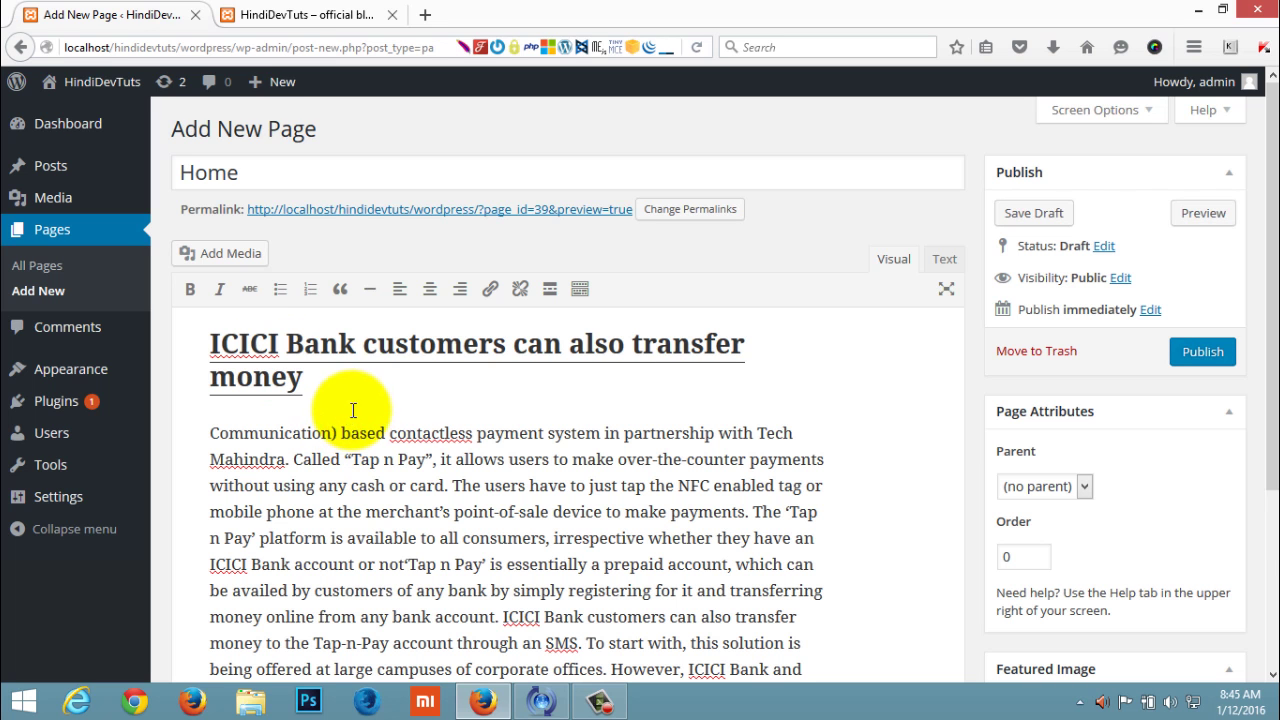
Replace the pasted ICICI Bank heading in the page body with "Welcome Hindidevtuts"
left_click_drag(318, 390, 190, 337)
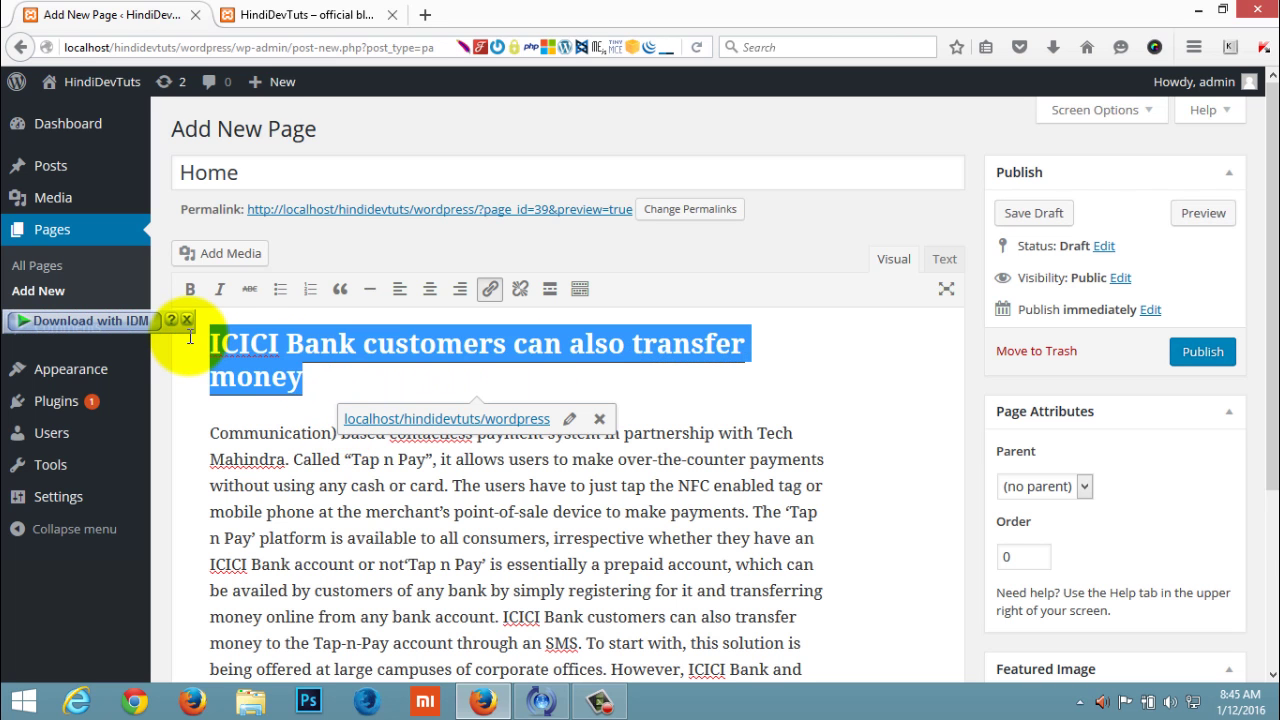
type("Welcome ")
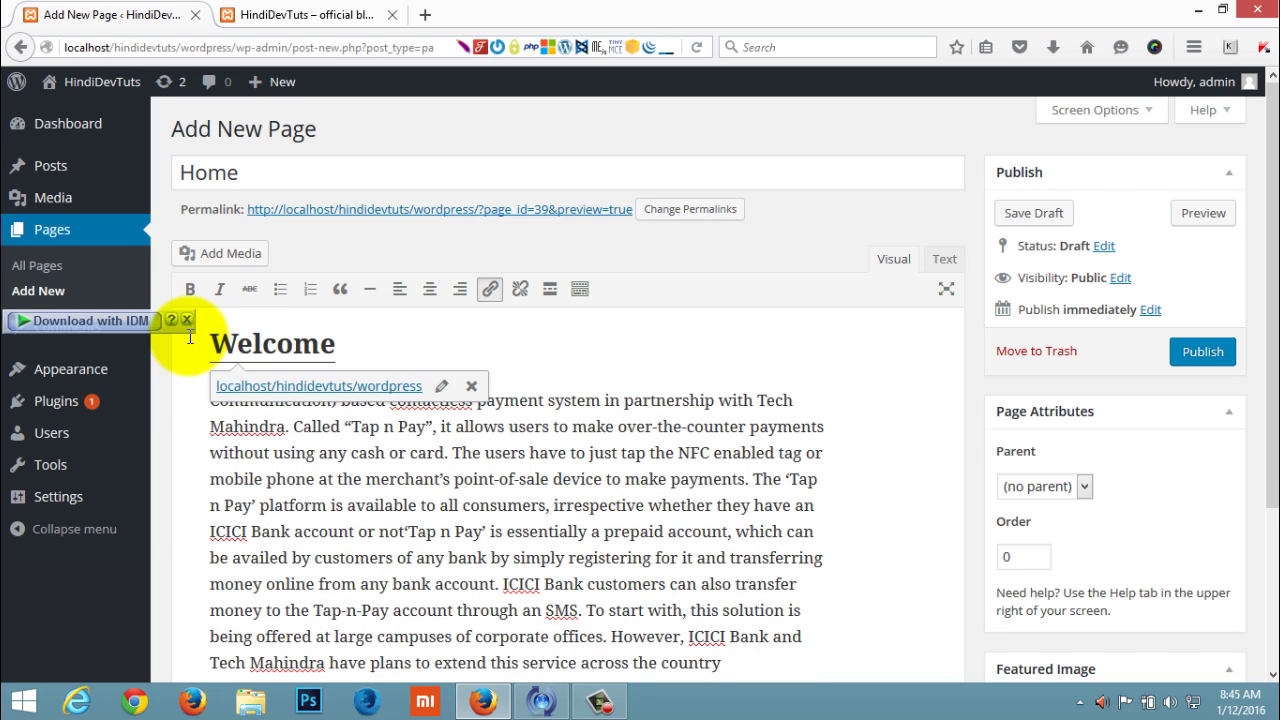
type("Hindi")
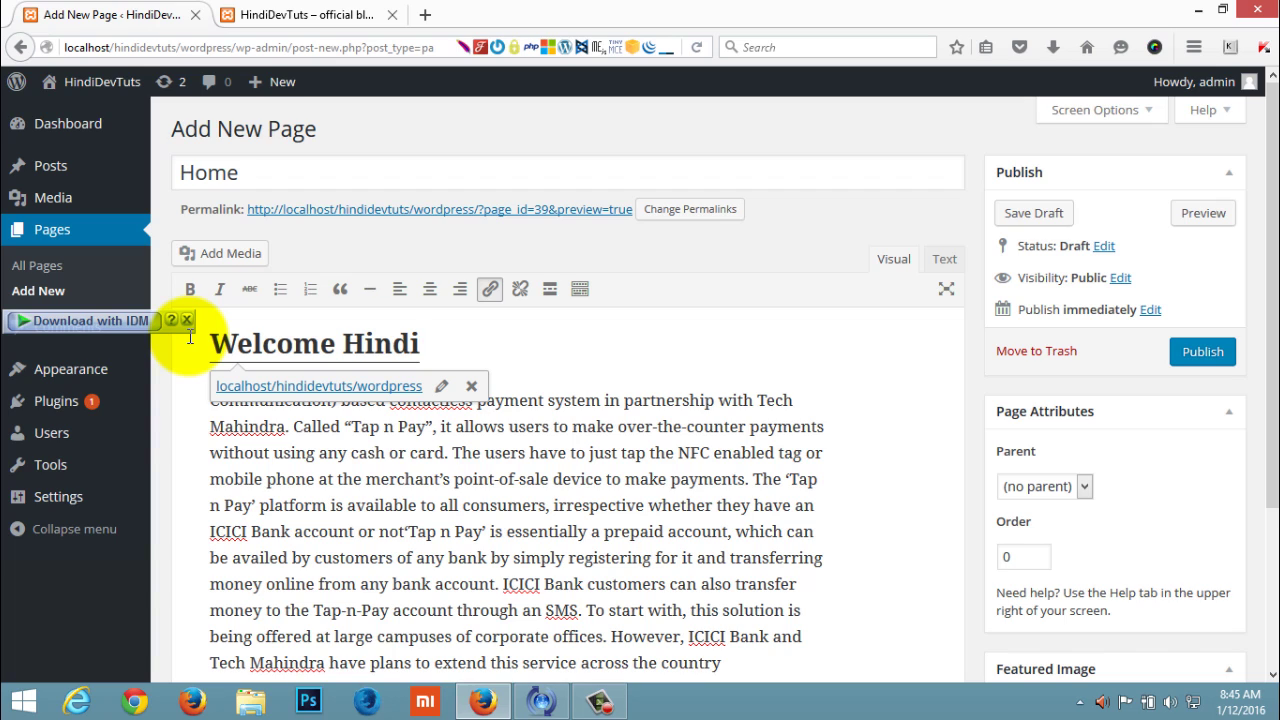
type("devtuts")
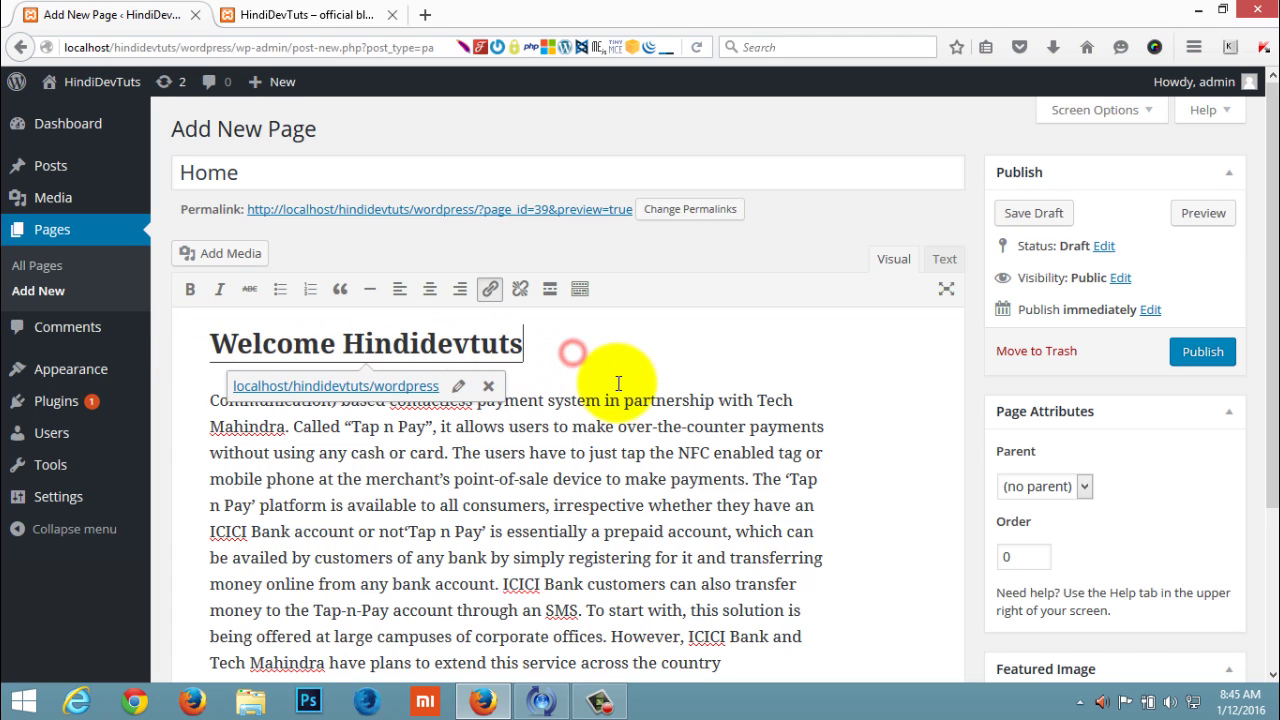
Look over the Home page's editor settings and the existing sidebar menu on the blog's front page
scroll(459, 369, "down", 3)
scroll(459, 369, "down", 1)
scroll(780, 455, "up", 2)
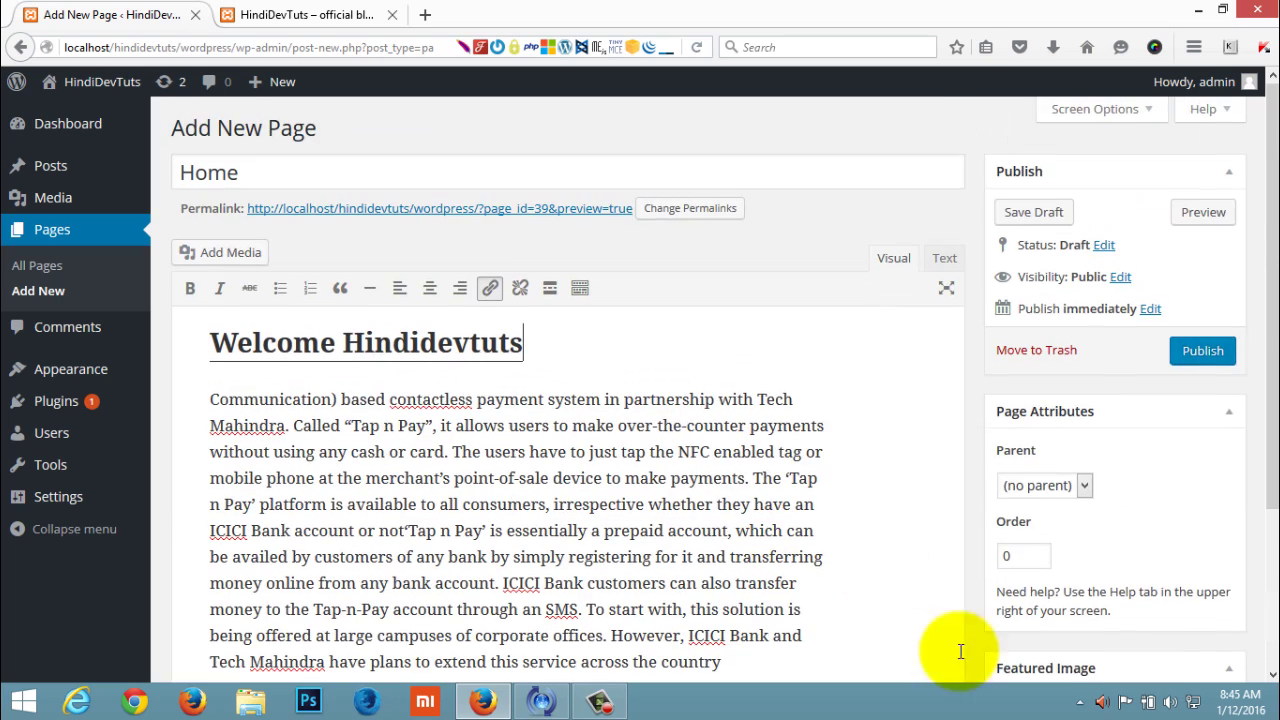
scroll(1116, 618, "down", 1)
scroll(920, 540, "up", 2)
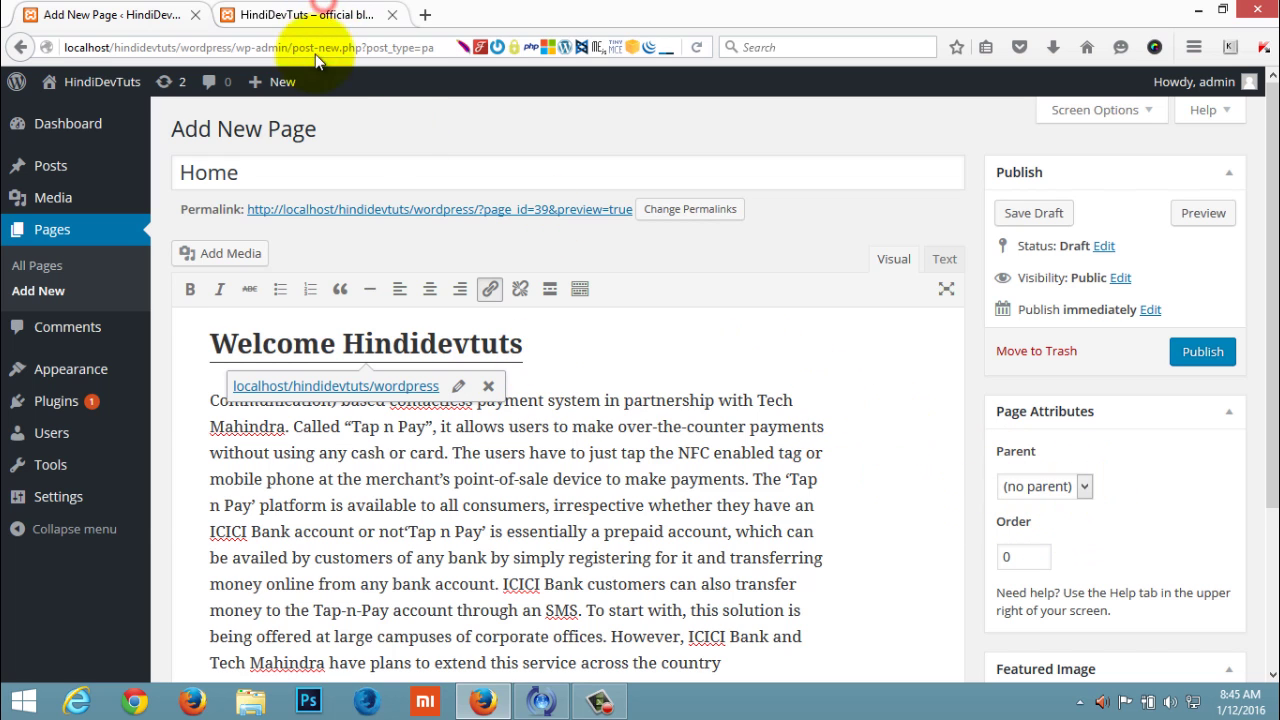
left_click(310, 15)
scroll(150, 260, "up", 3)
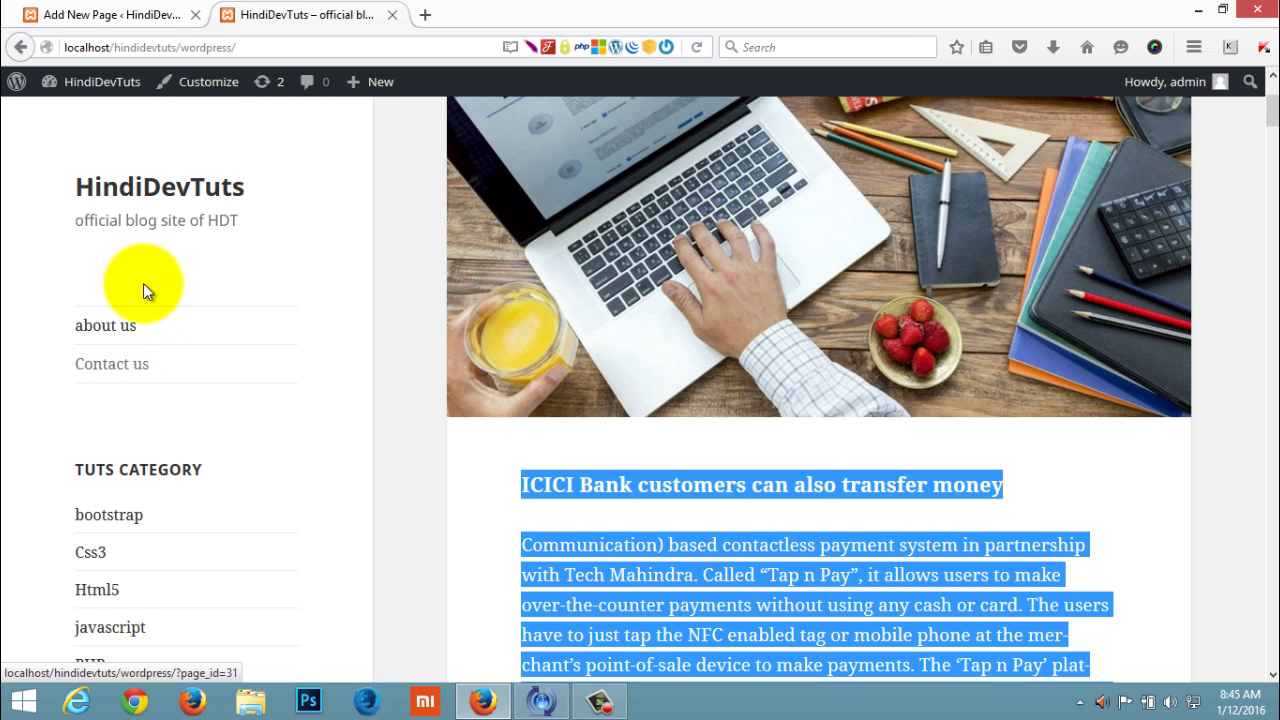
left_click(140, 15)
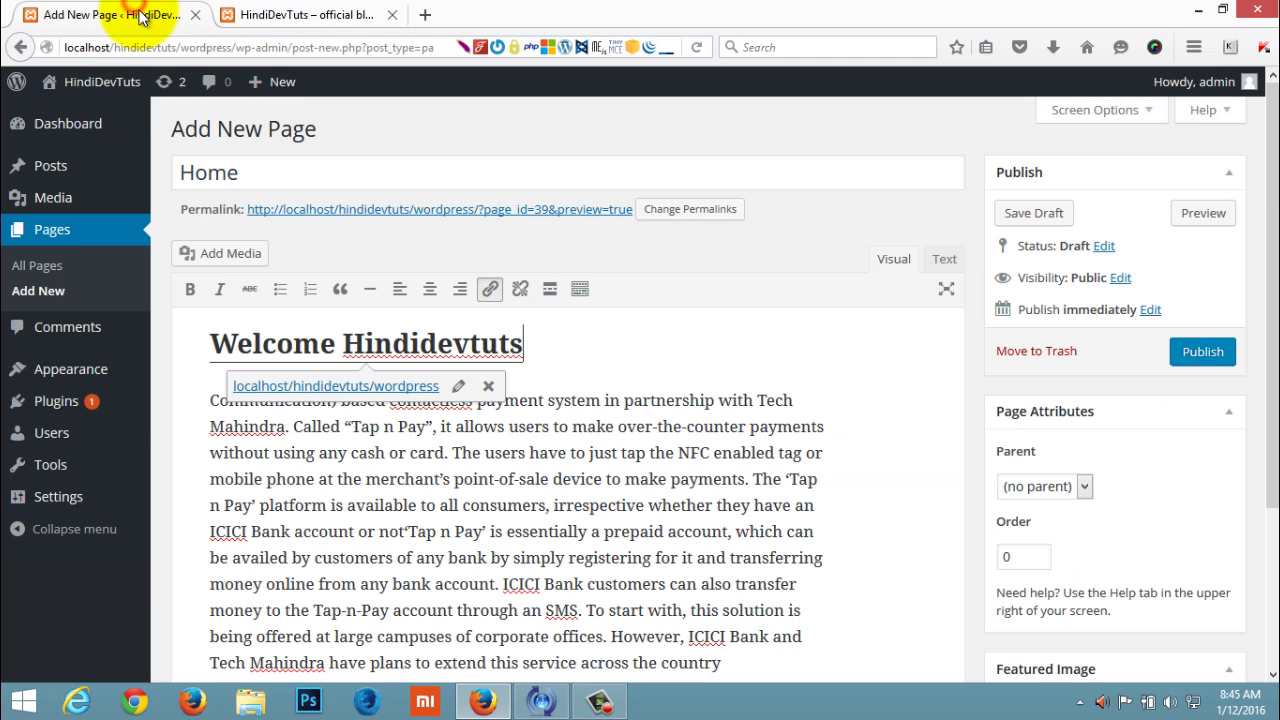
Check the parent page options, keep the Home page without a parent, and publish it
left_click(1083, 486)
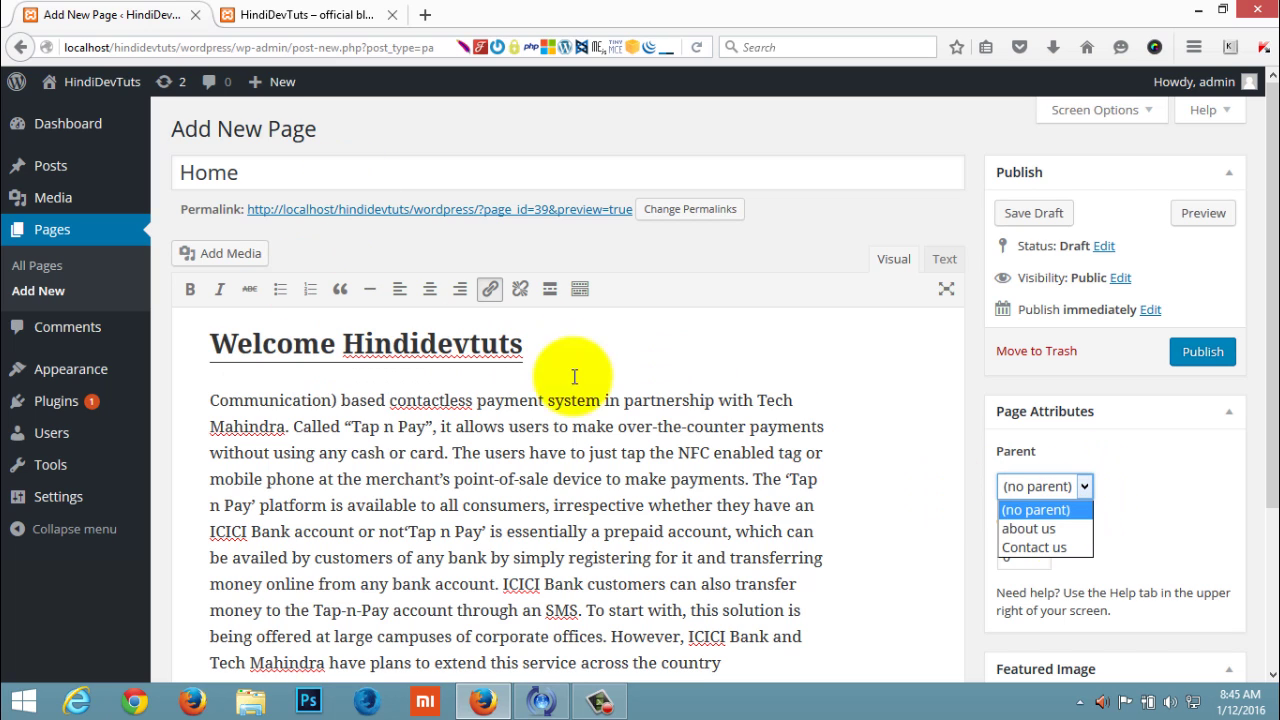
left_click(1158, 454)
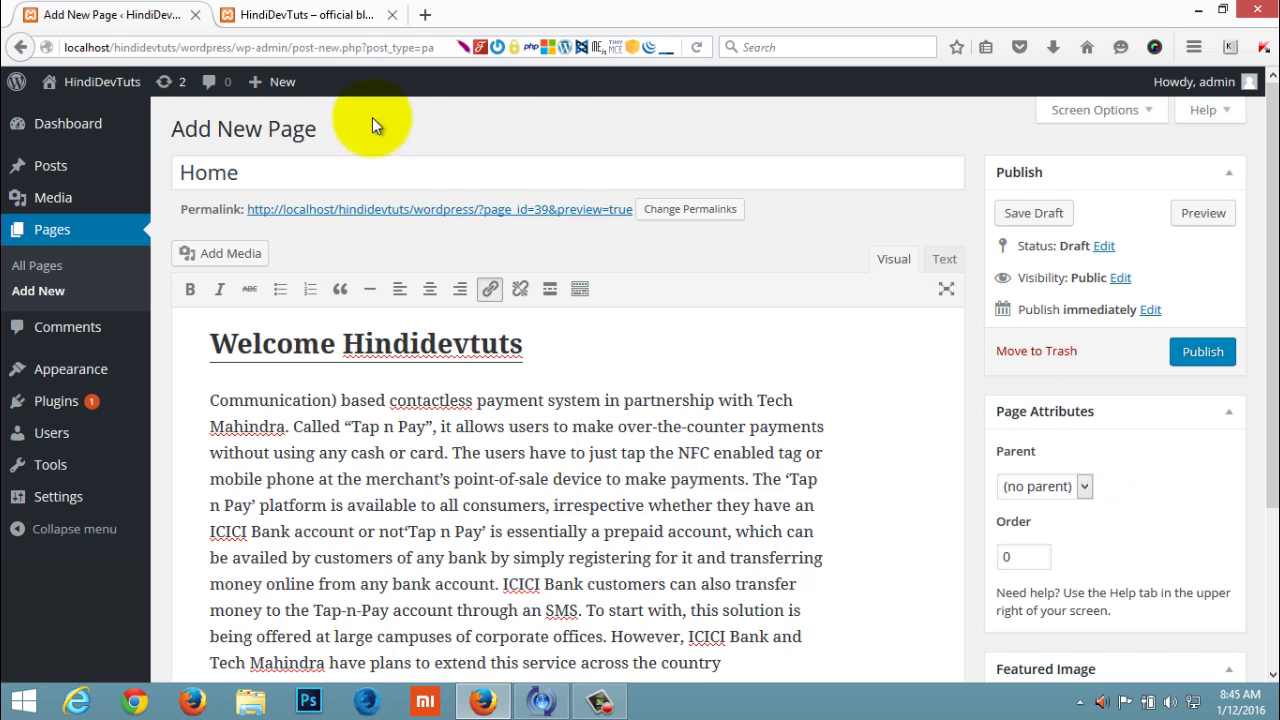
left_click(305, 15)
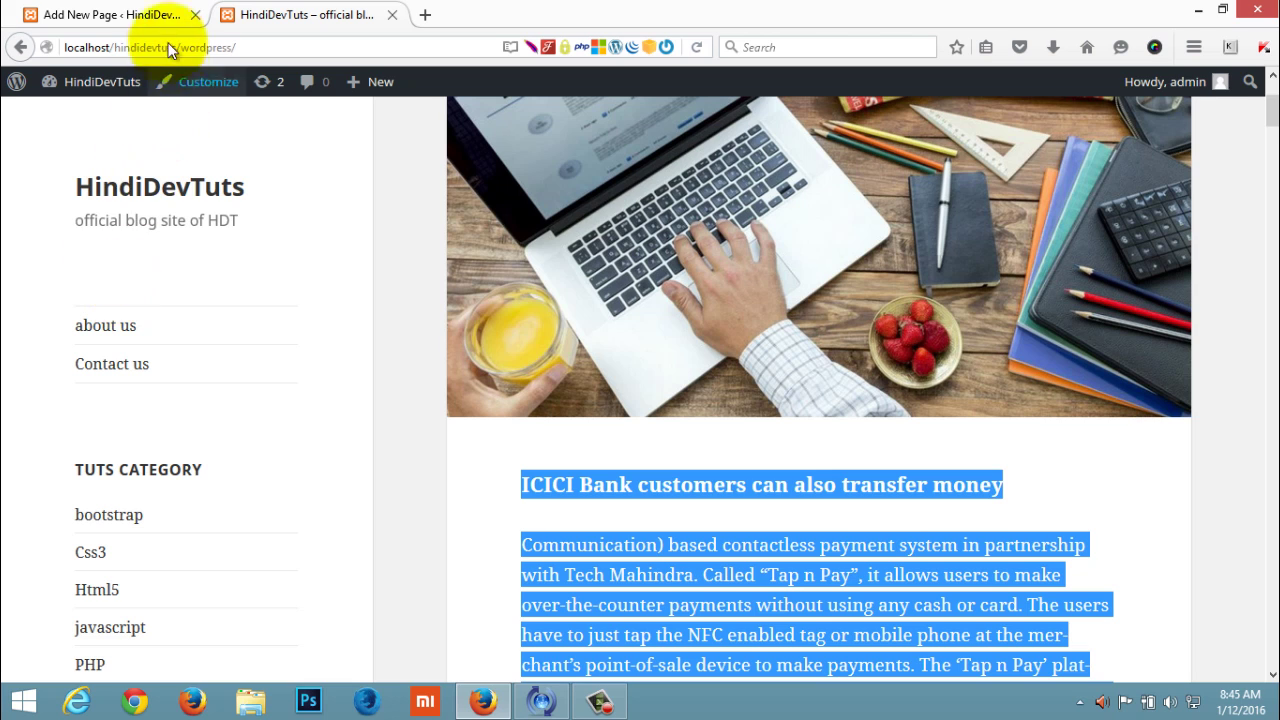
left_click(90, 14)
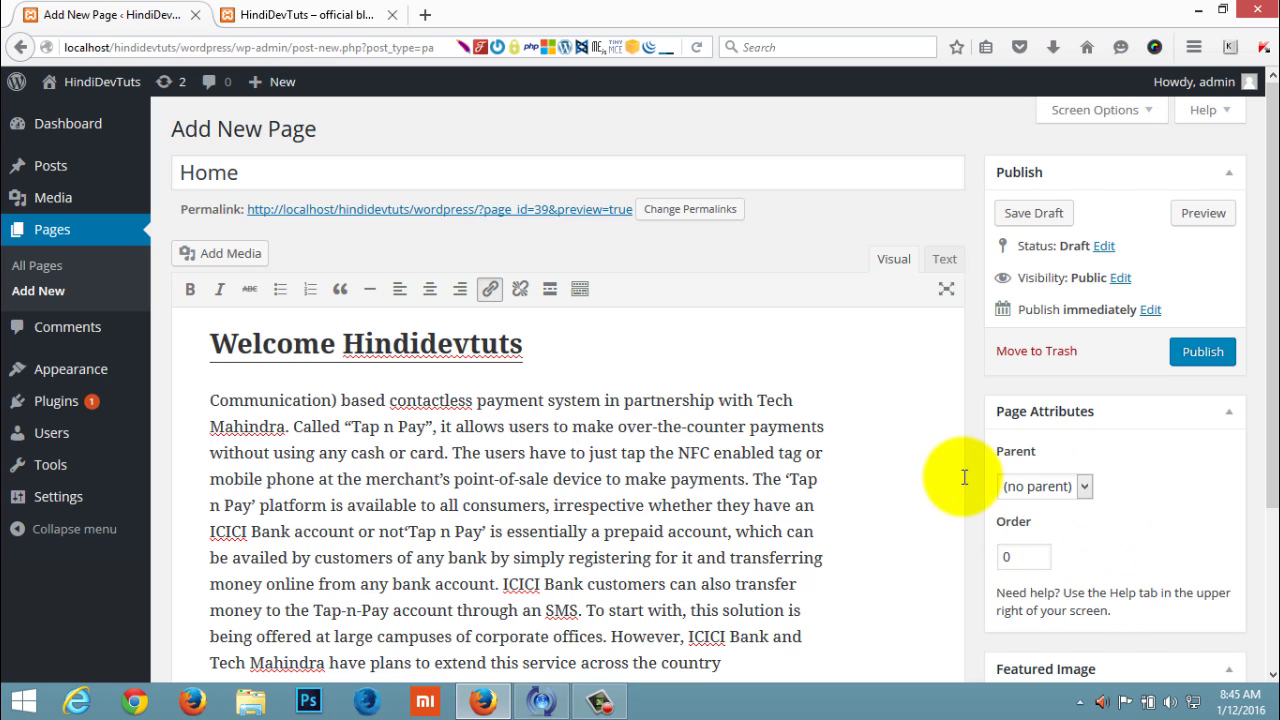
left_click(1203, 355)
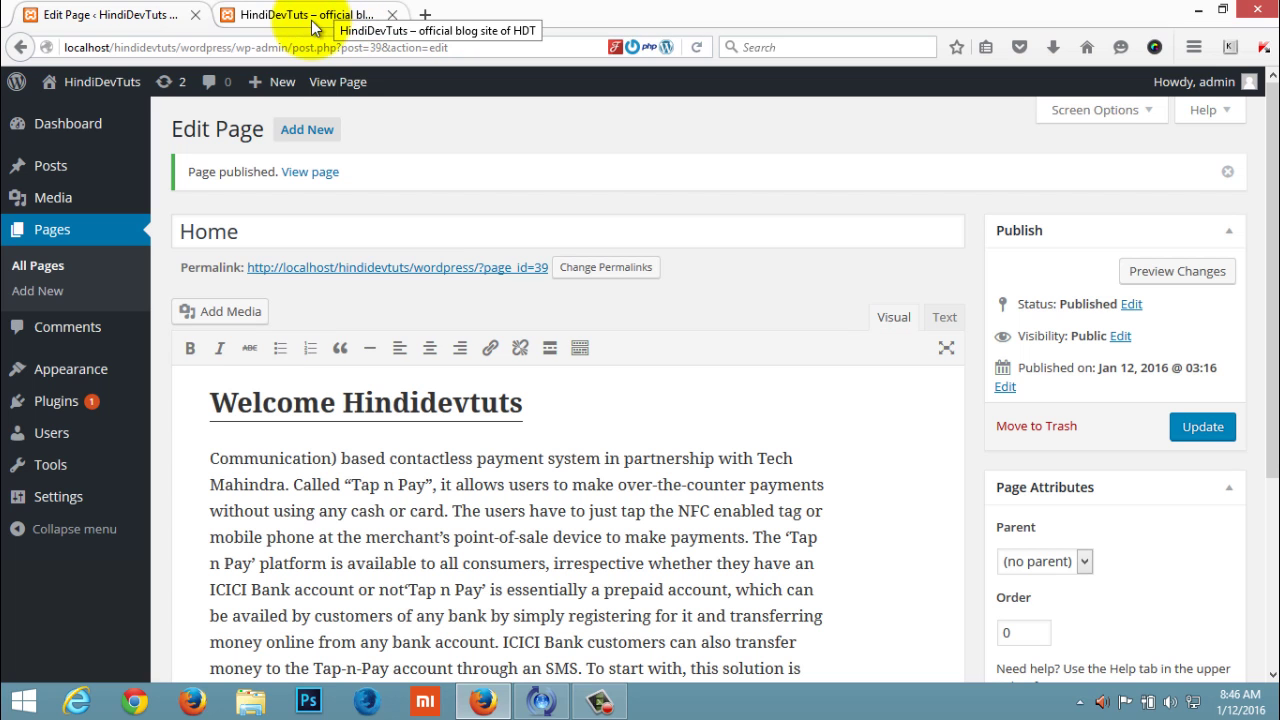
Add the Home page to the Main menu, place it above about us, and save the menu
mouse_move(38, 369)
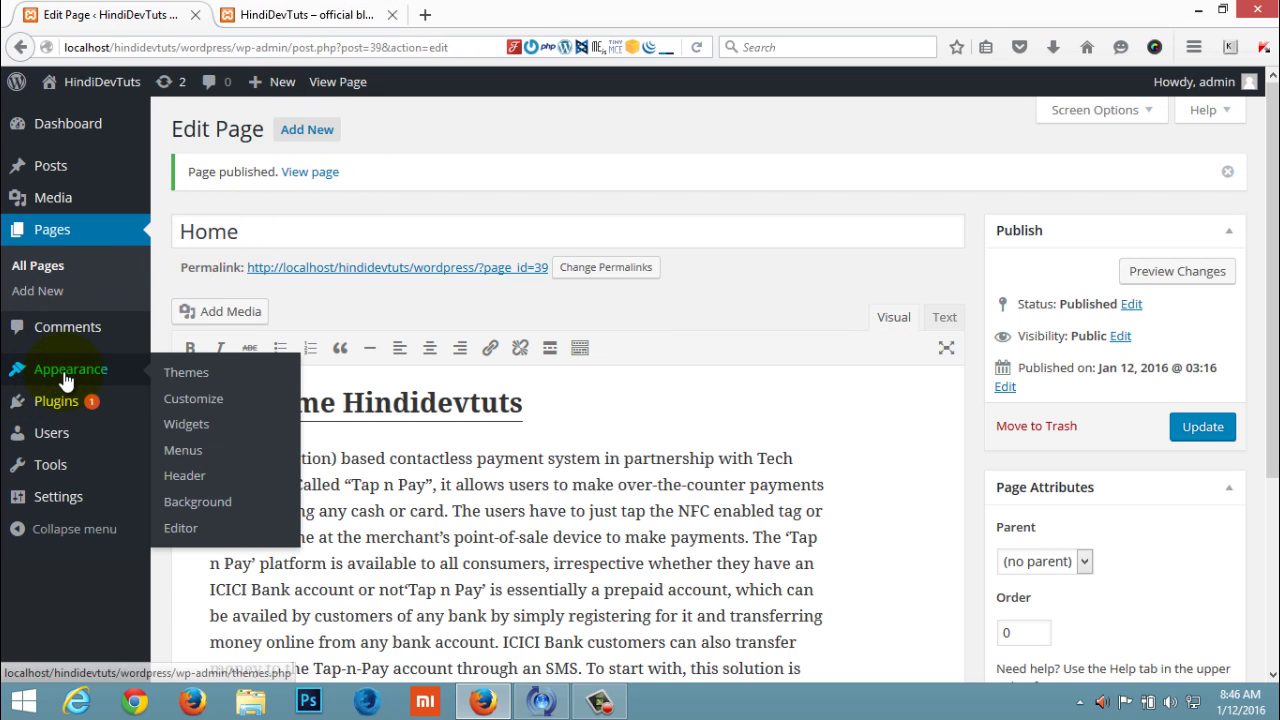
left_click(200, 454)
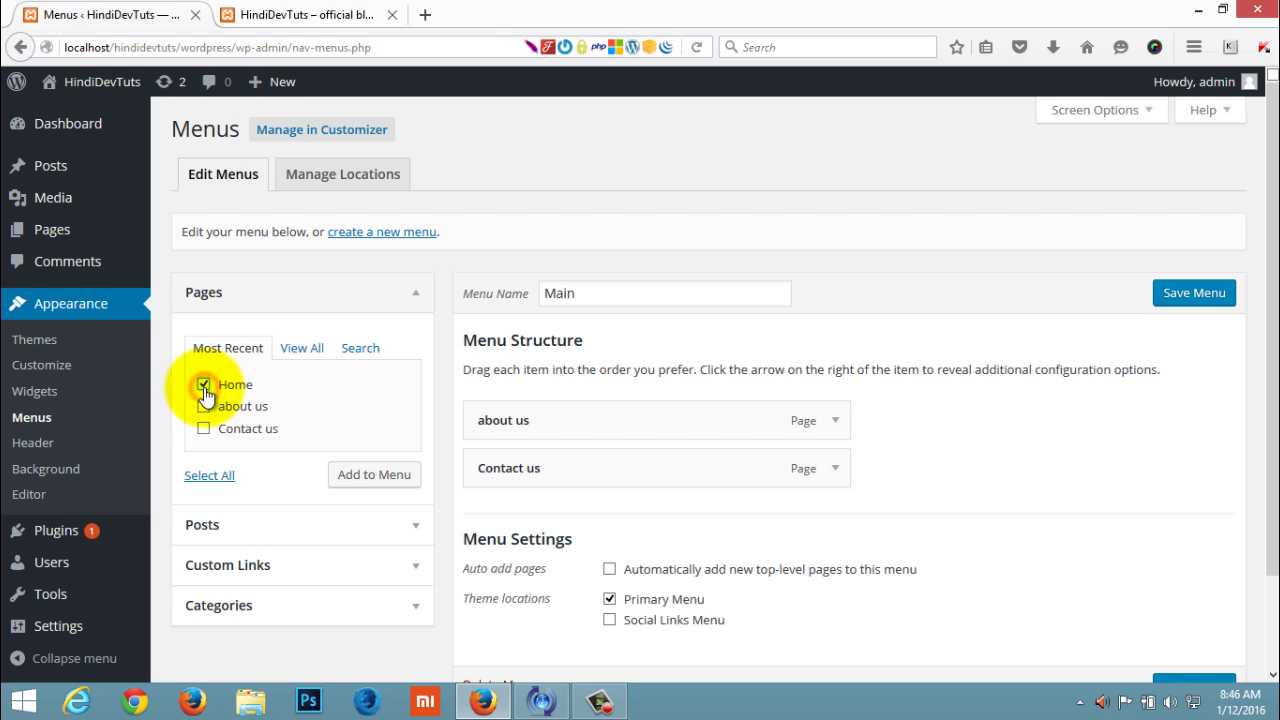
left_click(367, 483)
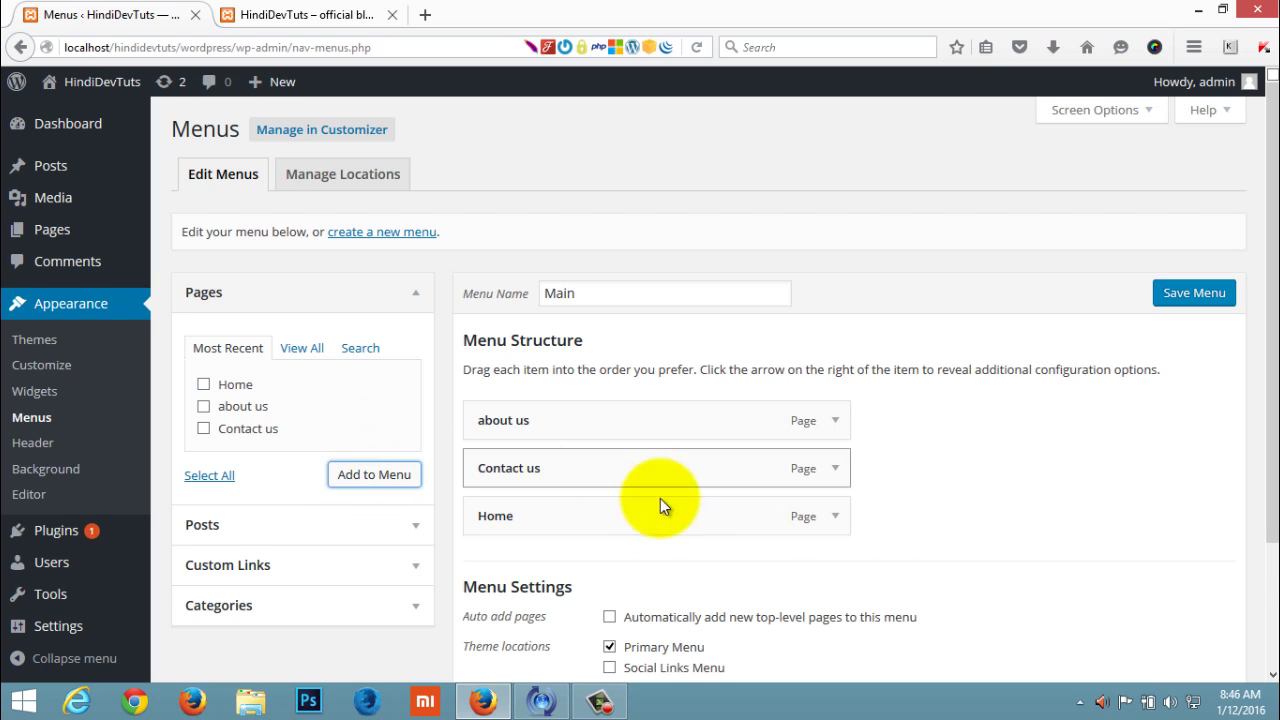
left_click(1195, 293)
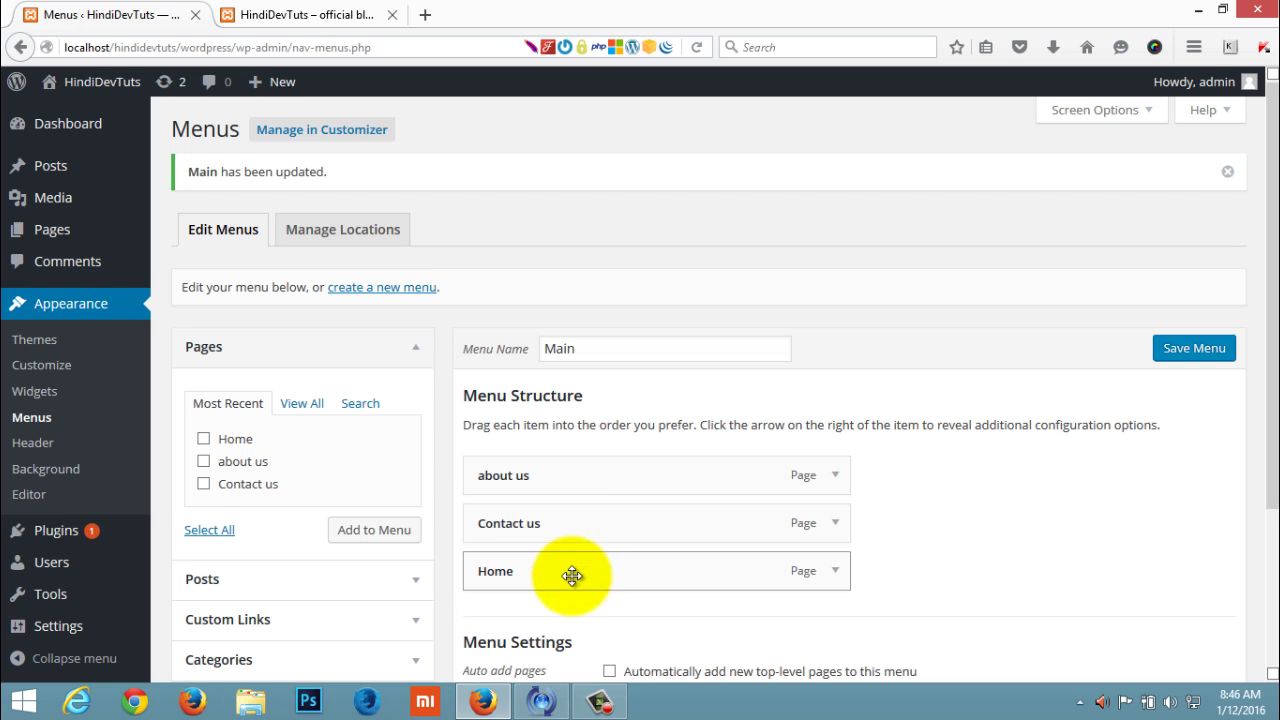
left_click_drag(566, 550, 552, 474)
left_click(1192, 352)
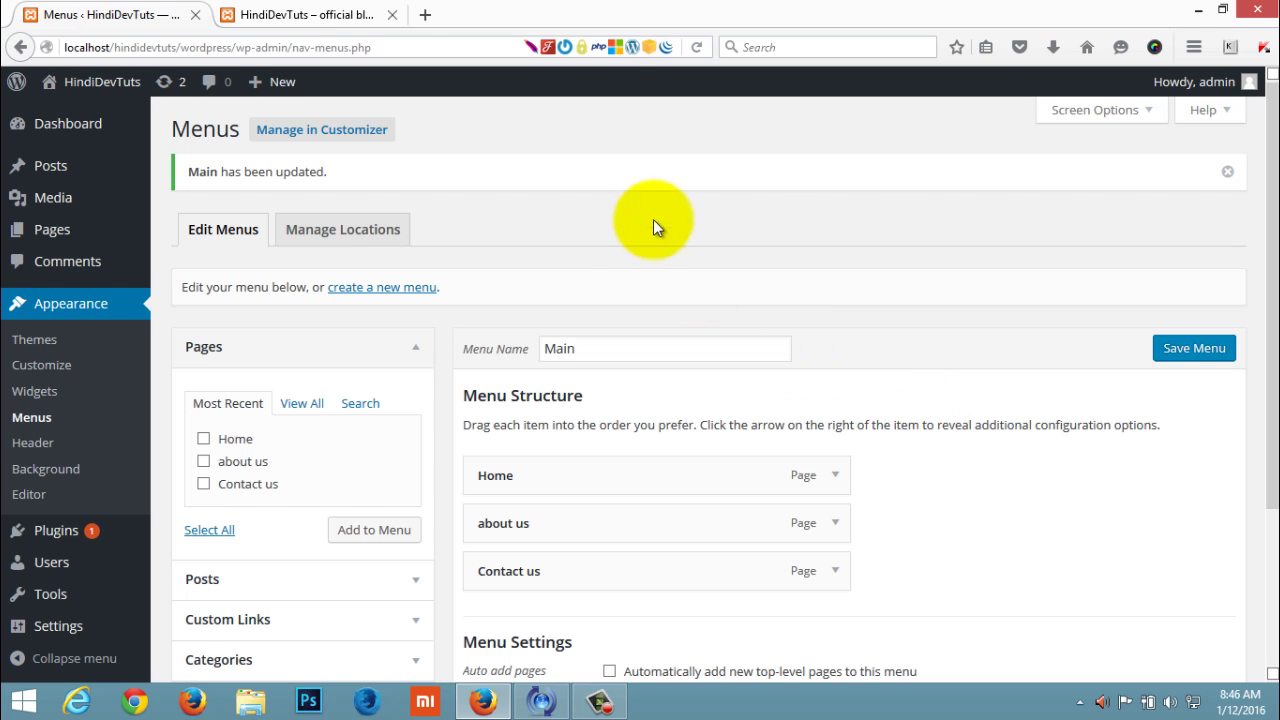
Reload the blog's front page and read through the Home page opened from its sidebar menu
left_click(318, 12)
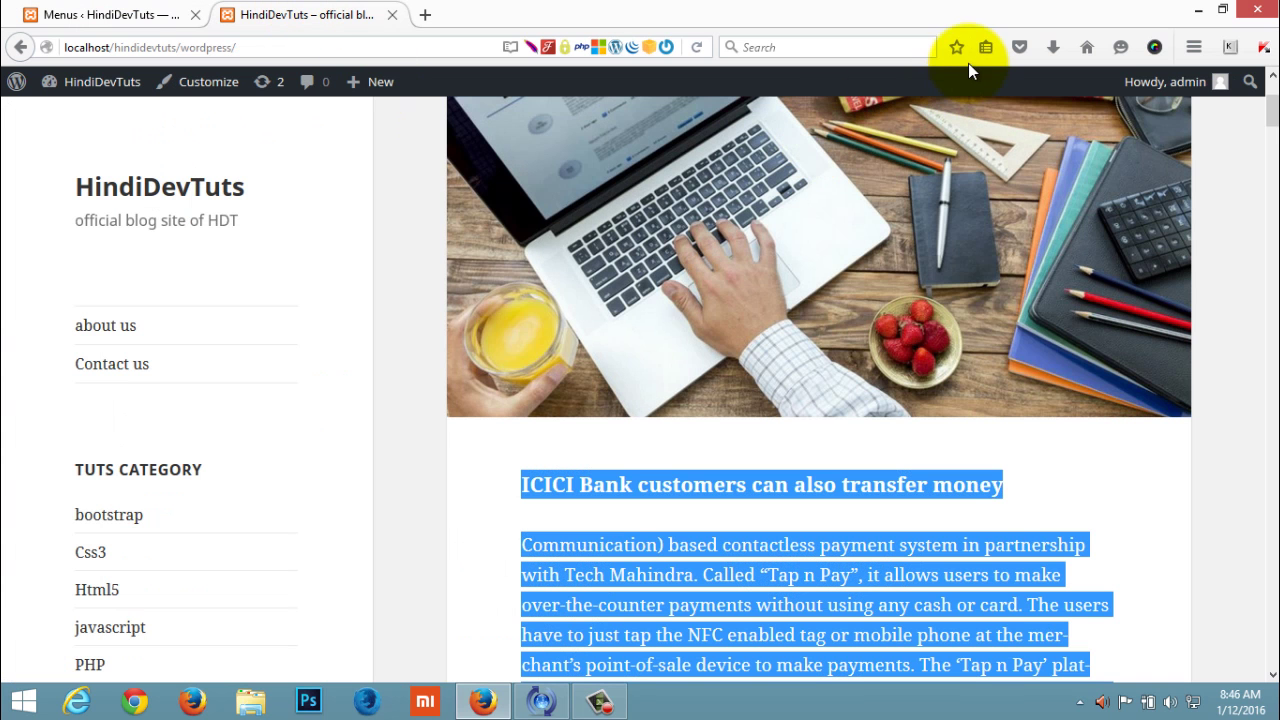
left_click(697, 47)
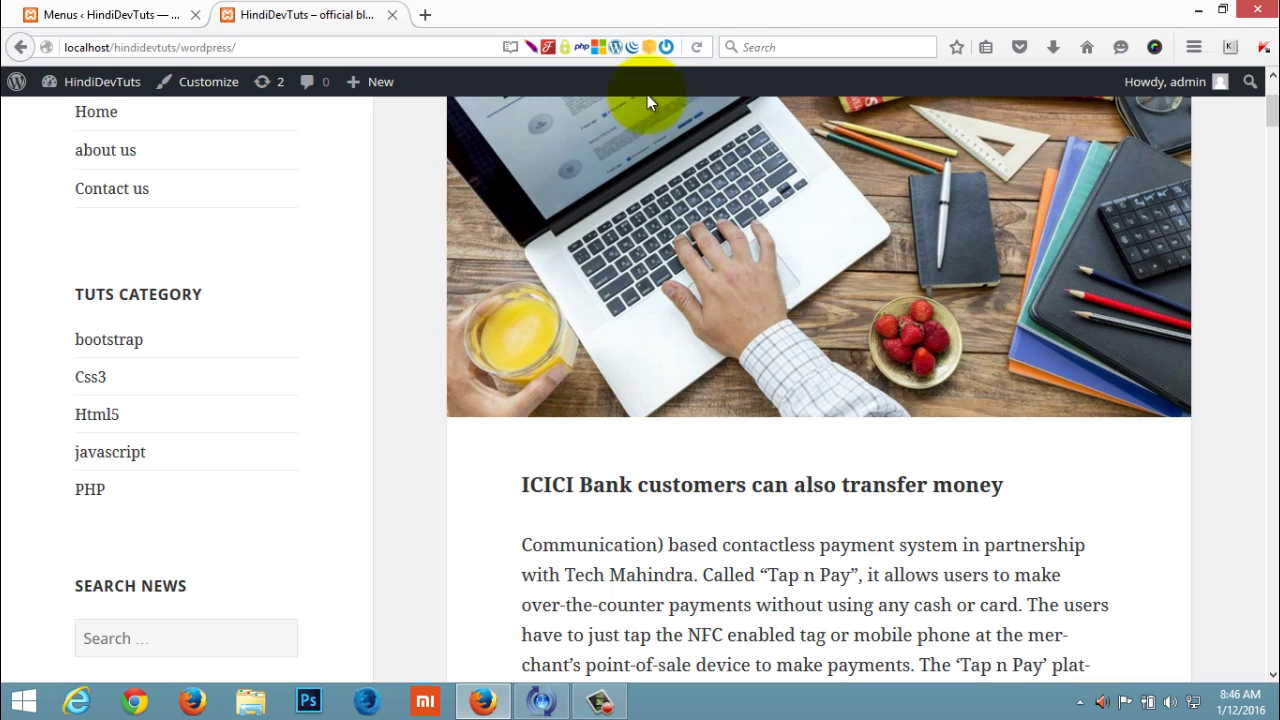
scroll(382, 434, "up", 4)
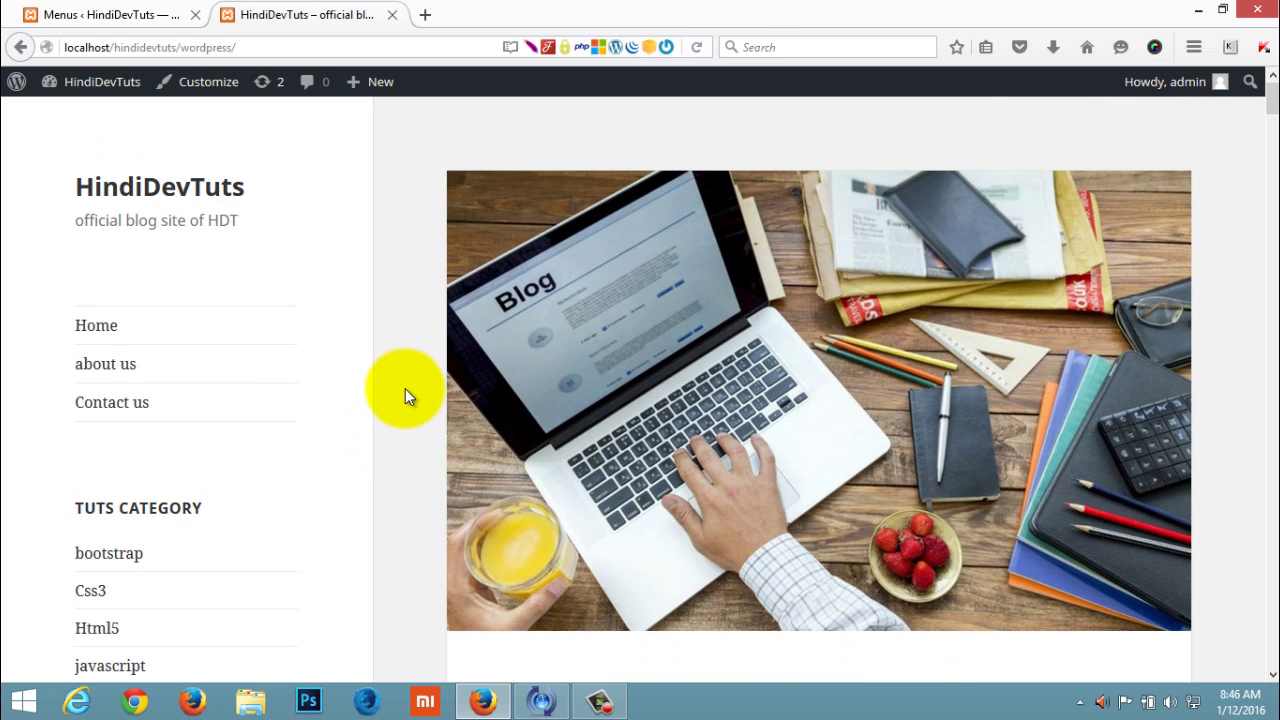
left_click(97, 330)
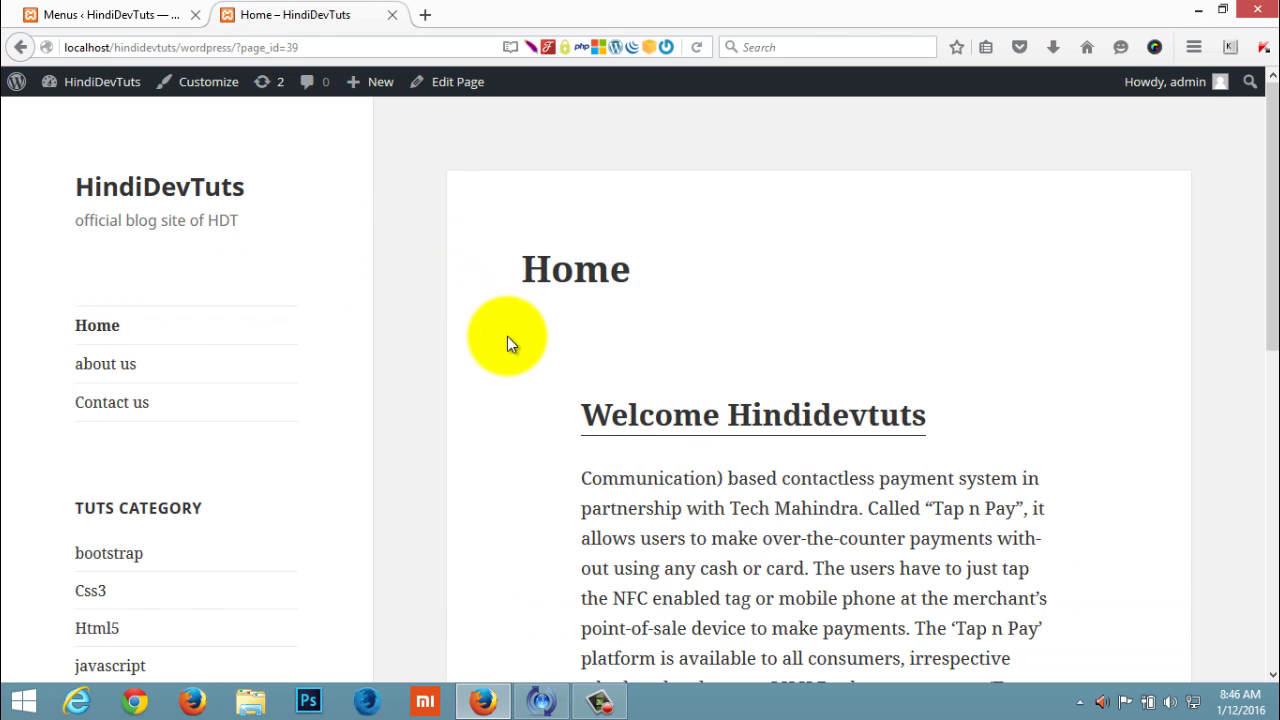
scroll(507, 336, "down", 3)
scroll(507, 336, "down", 3)
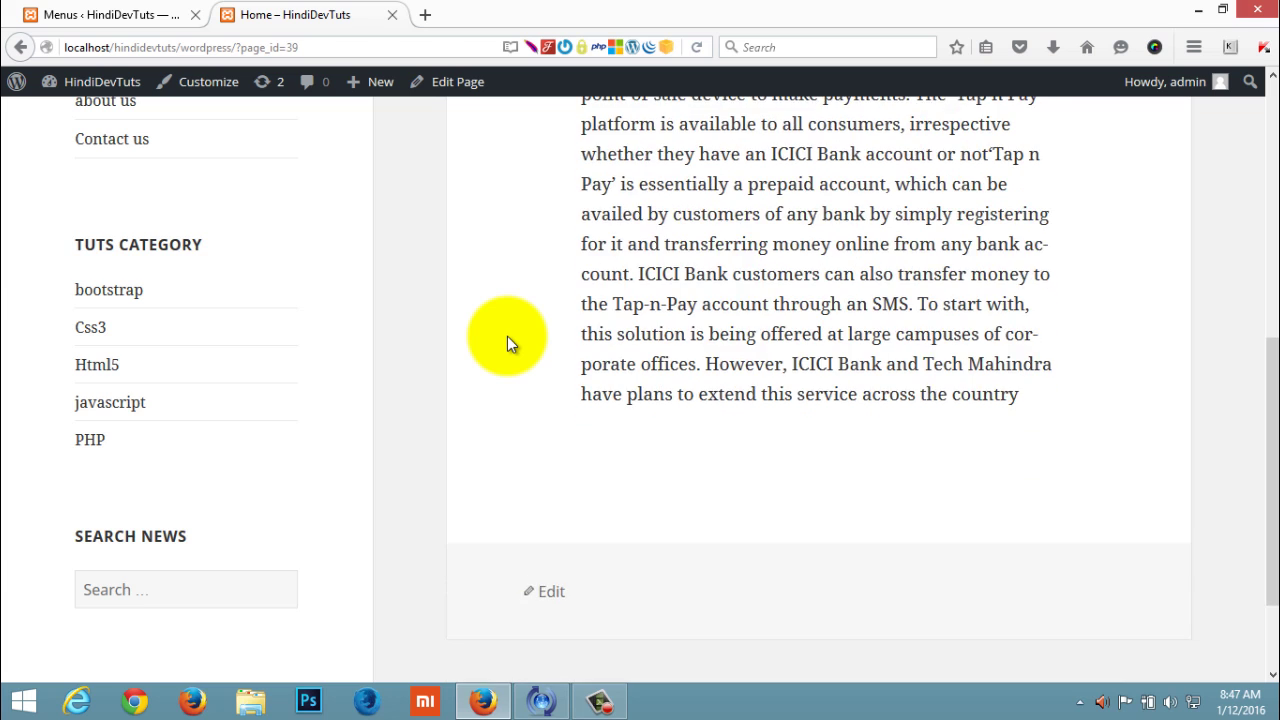
scroll(507, 336, "up", 5)
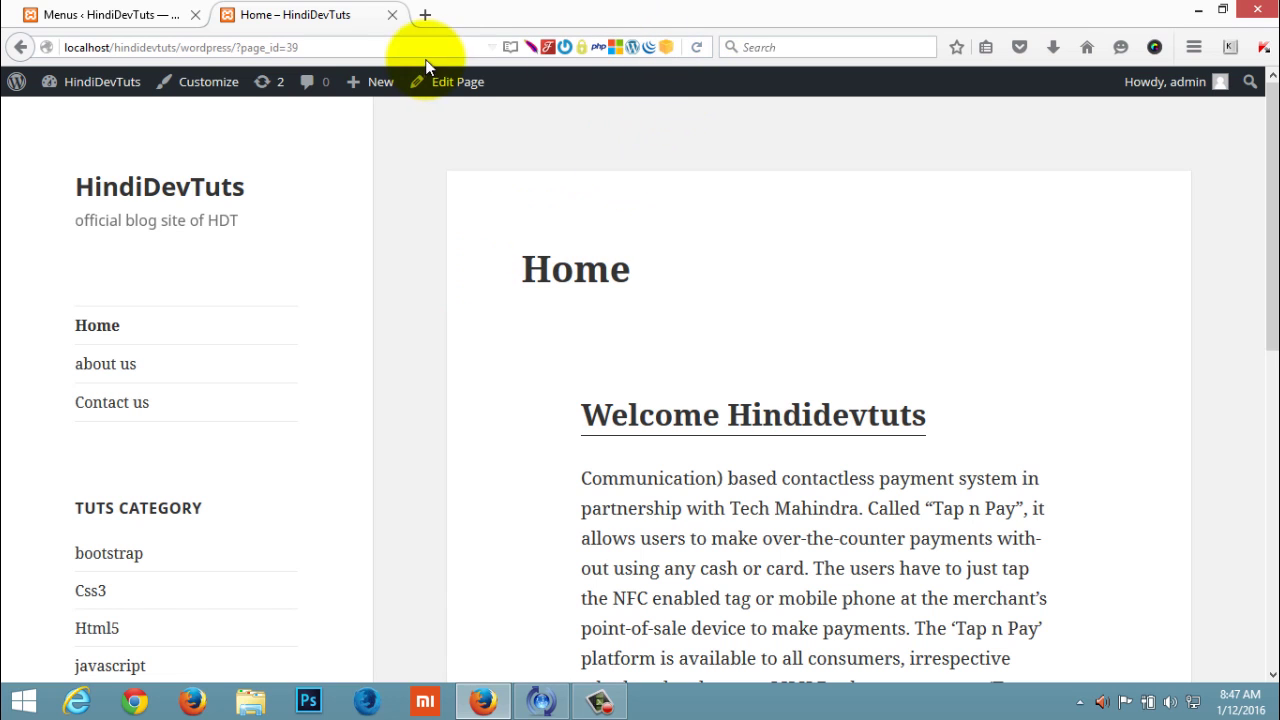
Compare the site's front page, opened from the site title, with the Home page in the menu
left_click(140, 188)
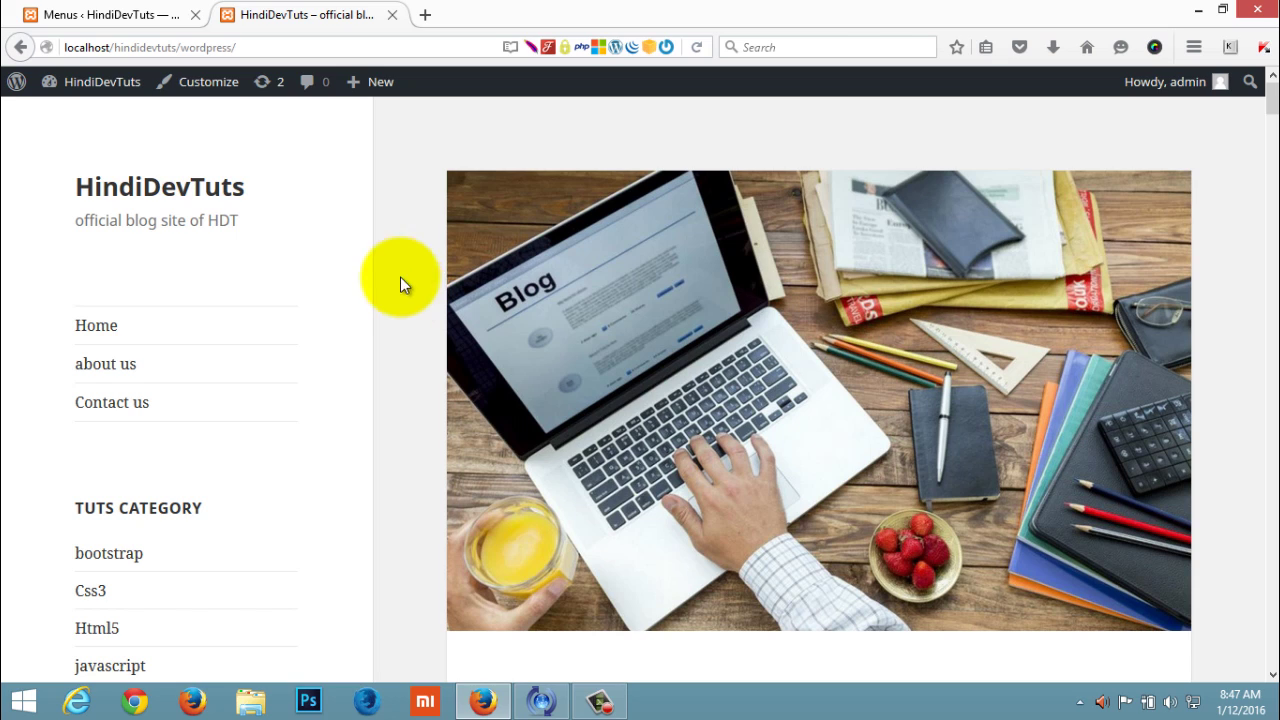
left_click(103, 330)
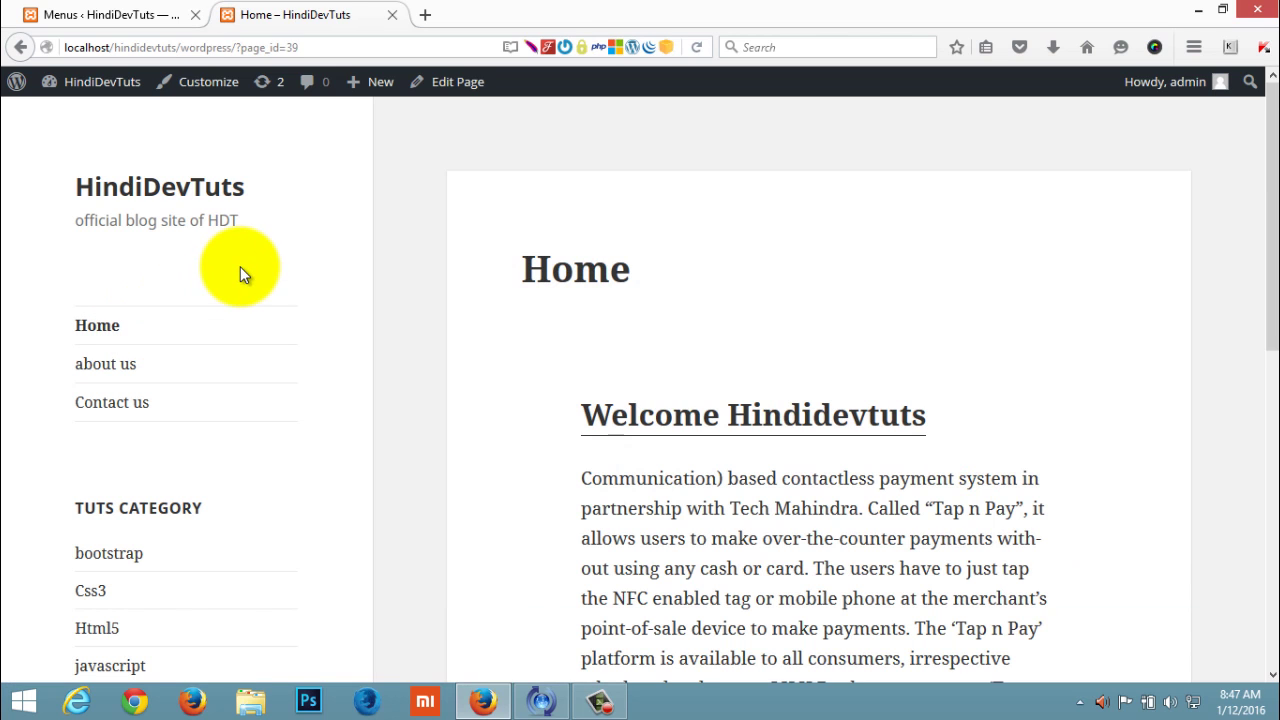
scroll(488, 350, "down", 2)
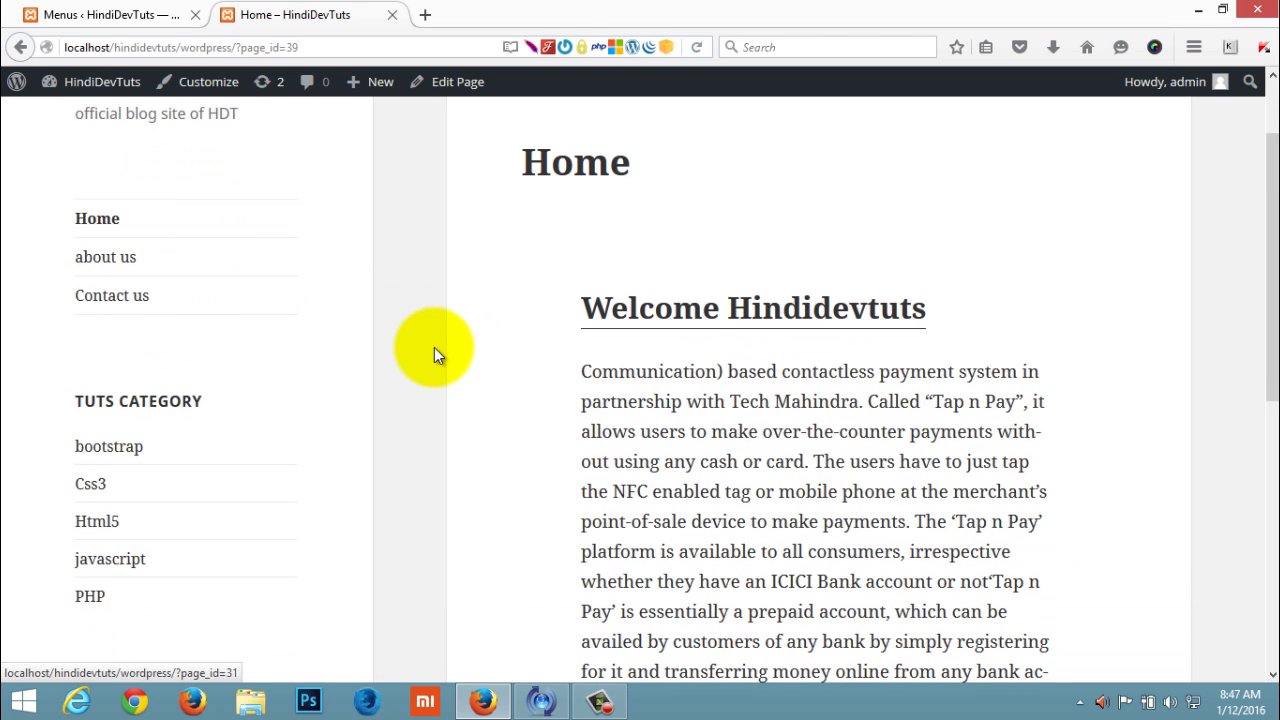
scroll(434, 348, "up", 2)
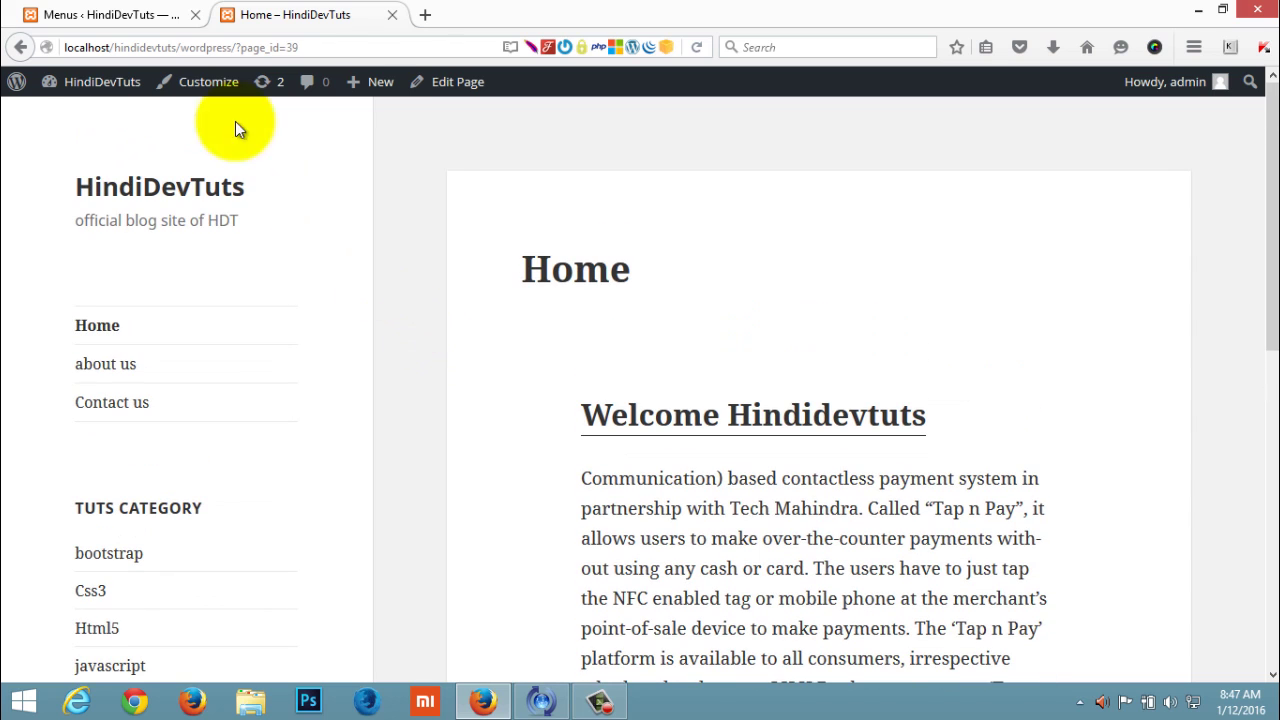
Create a new page titled blog with no content and no parent, and publish it
left_click(145, 14)
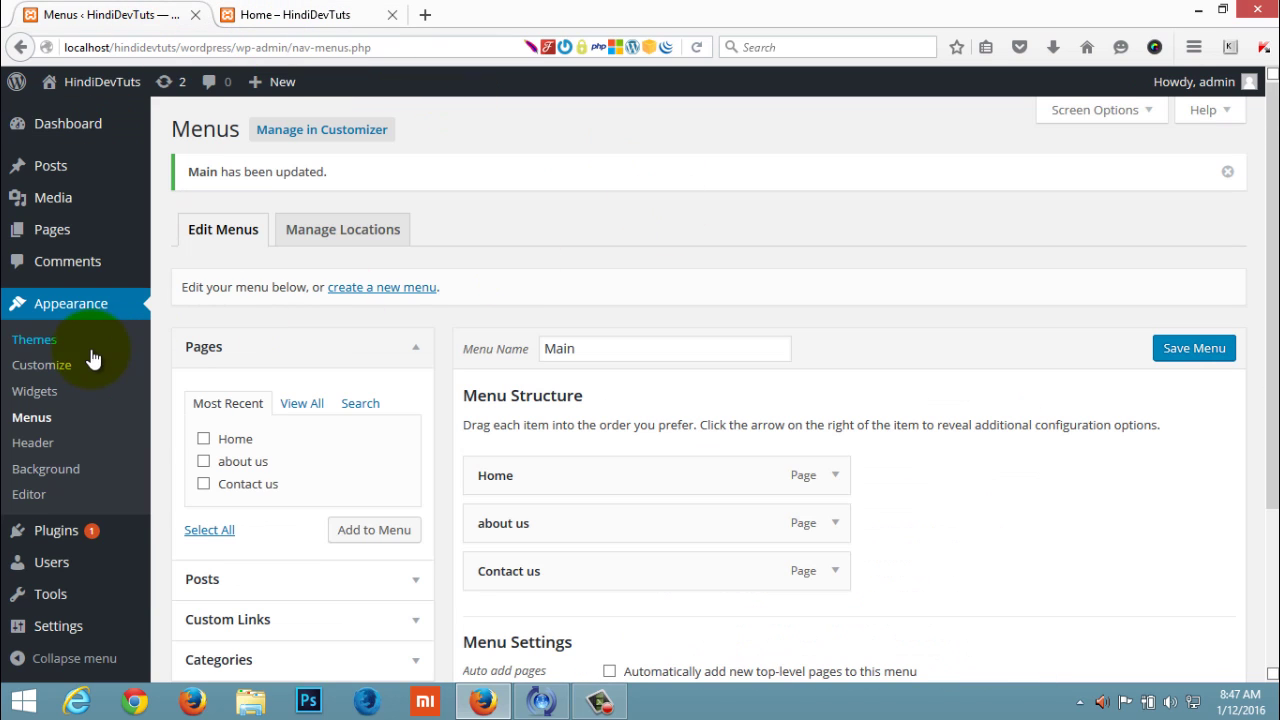
mouse_move(80, 234)
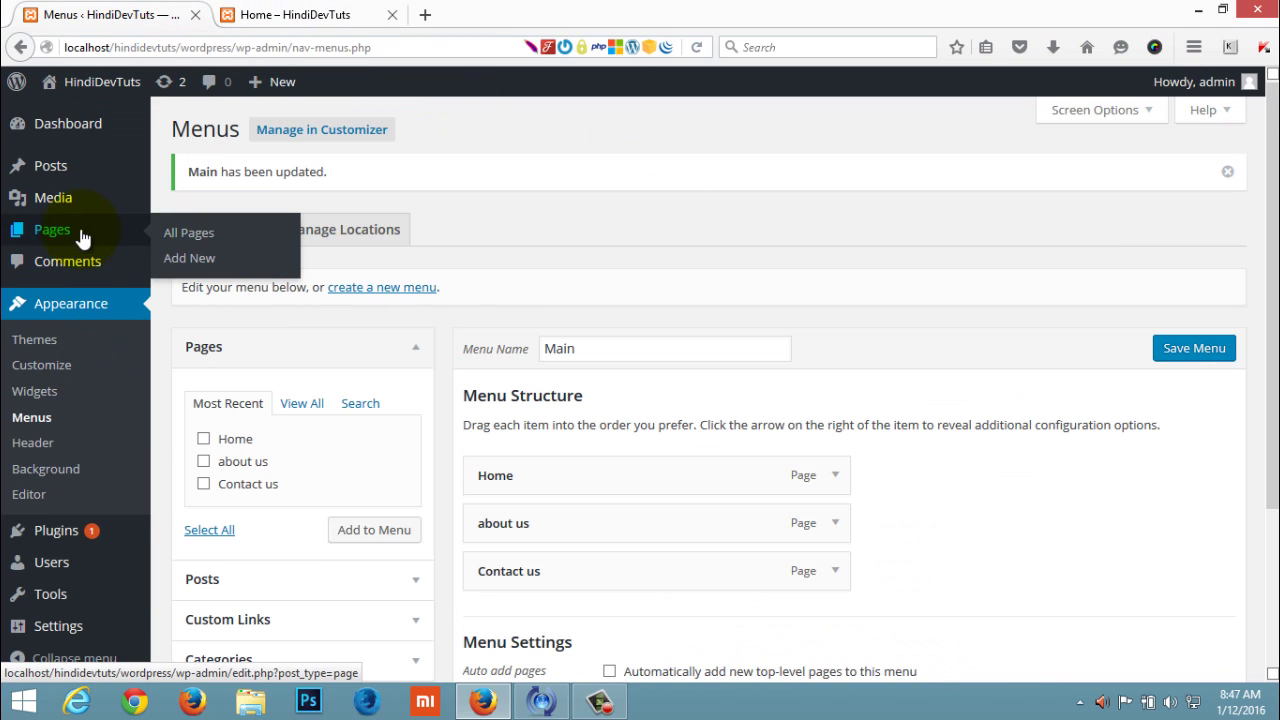
left_click(194, 236)
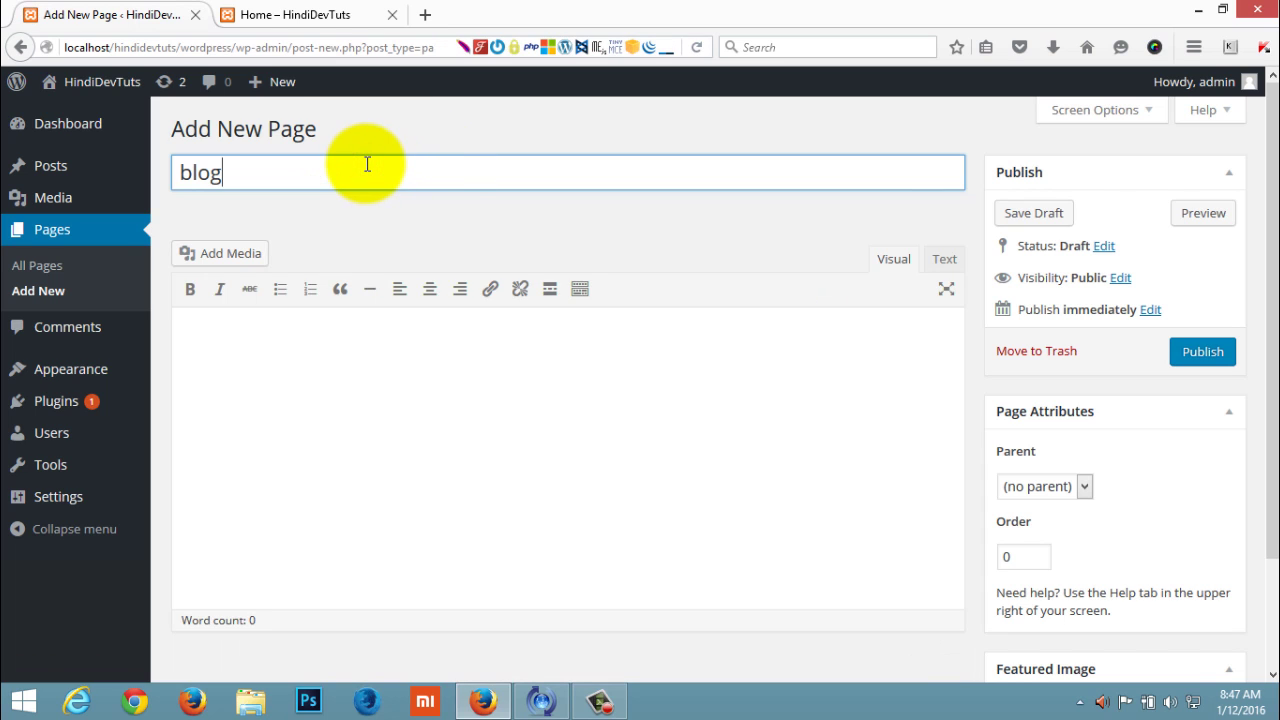
left_click(304, 371)
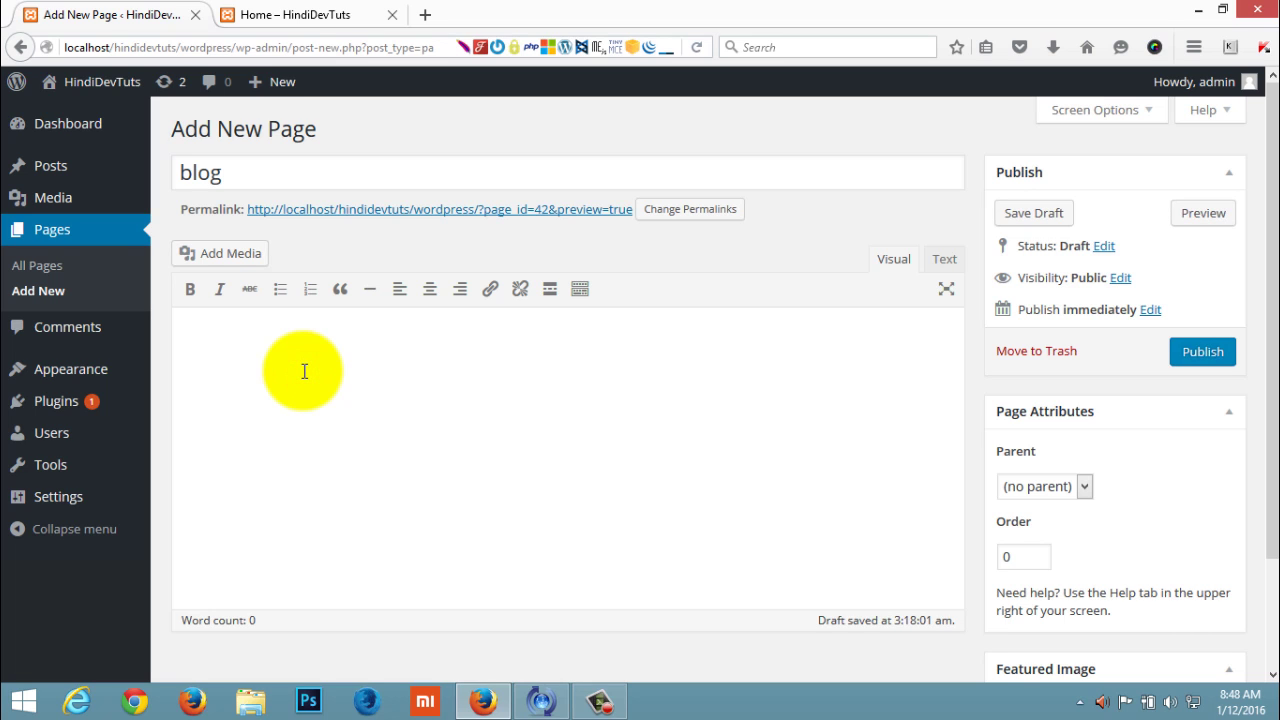
left_click(1194, 356)
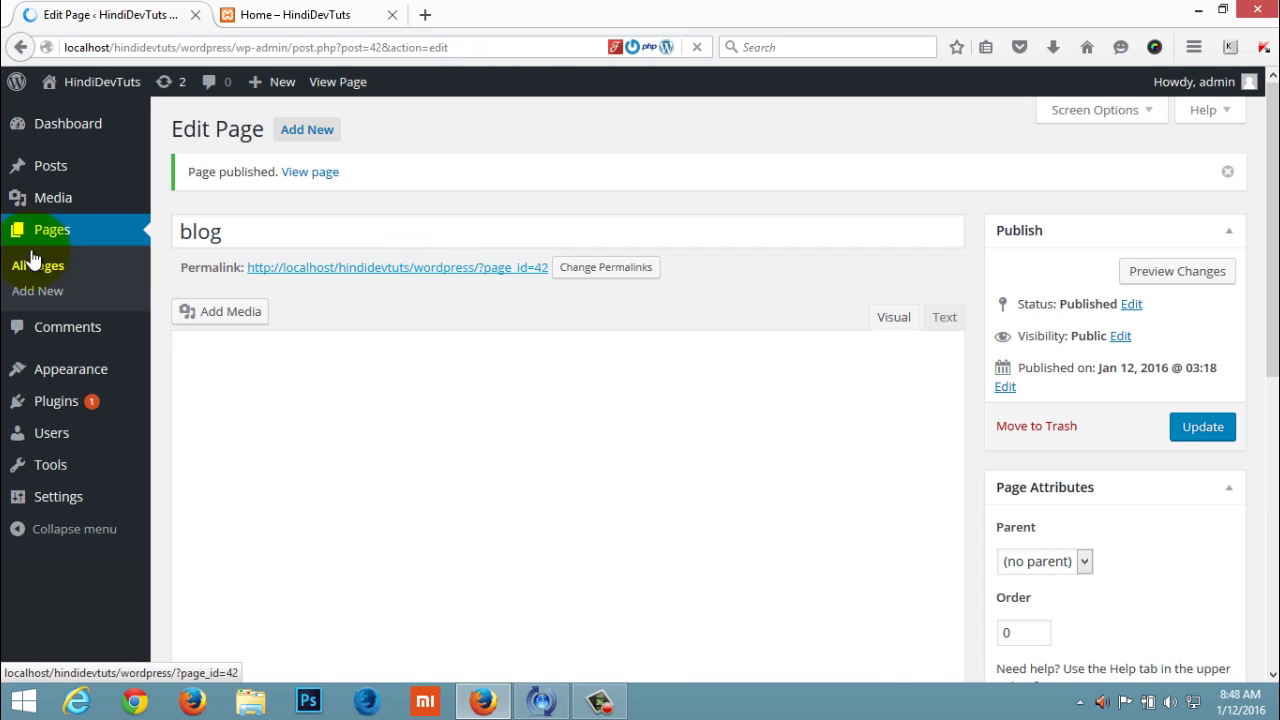
Add the blog page to the Main menu as a top-level item between Home and about us, and save the menu
mouse_move(79, 379)
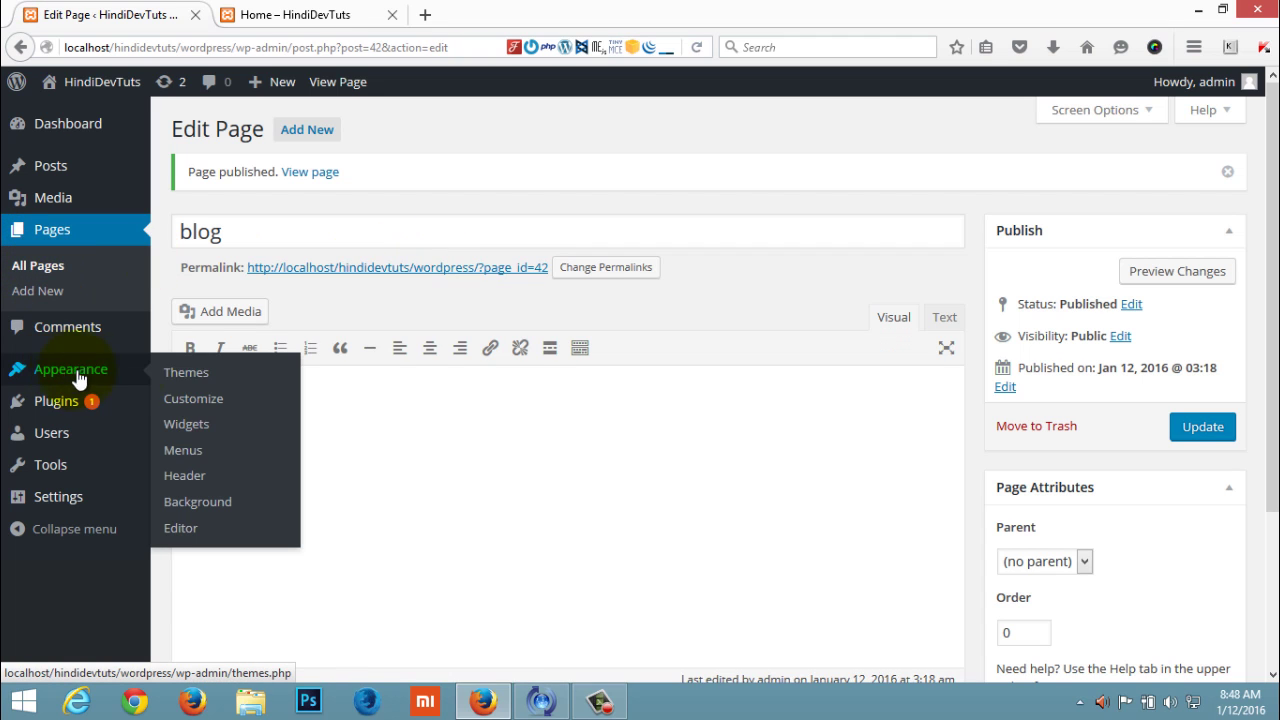
left_click(187, 455)
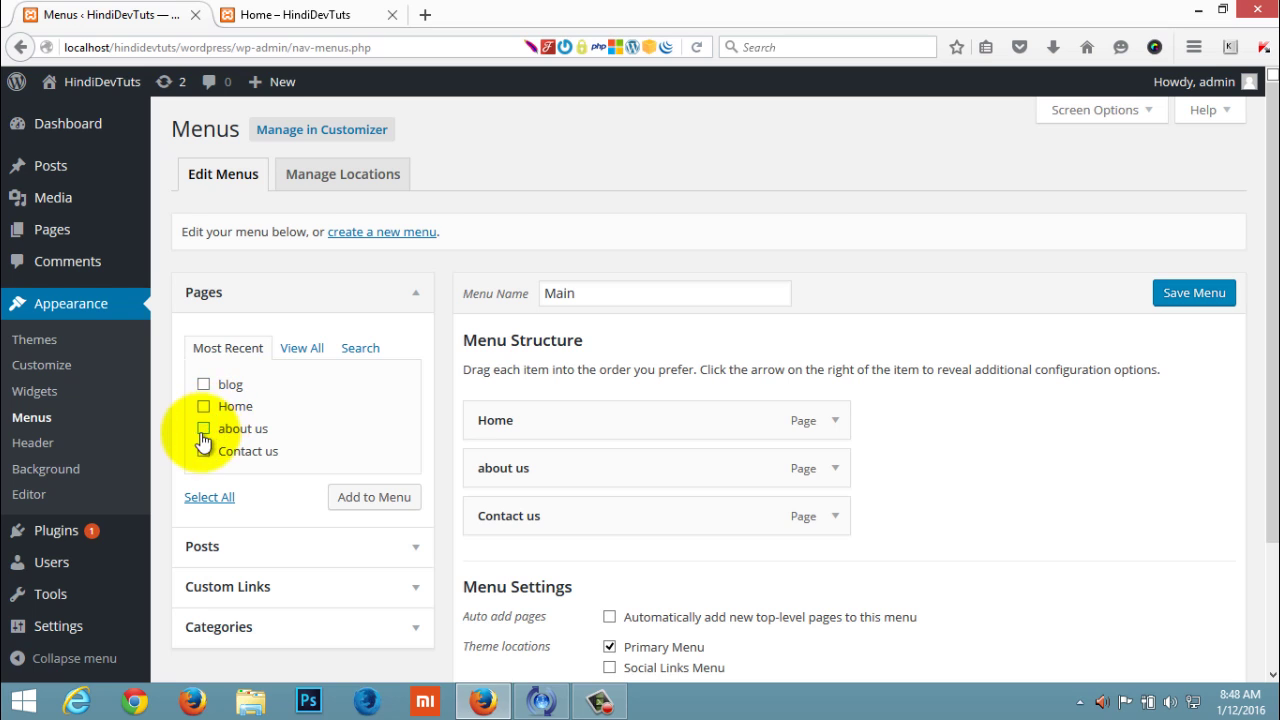
left_click(203, 384)
left_click(367, 497)
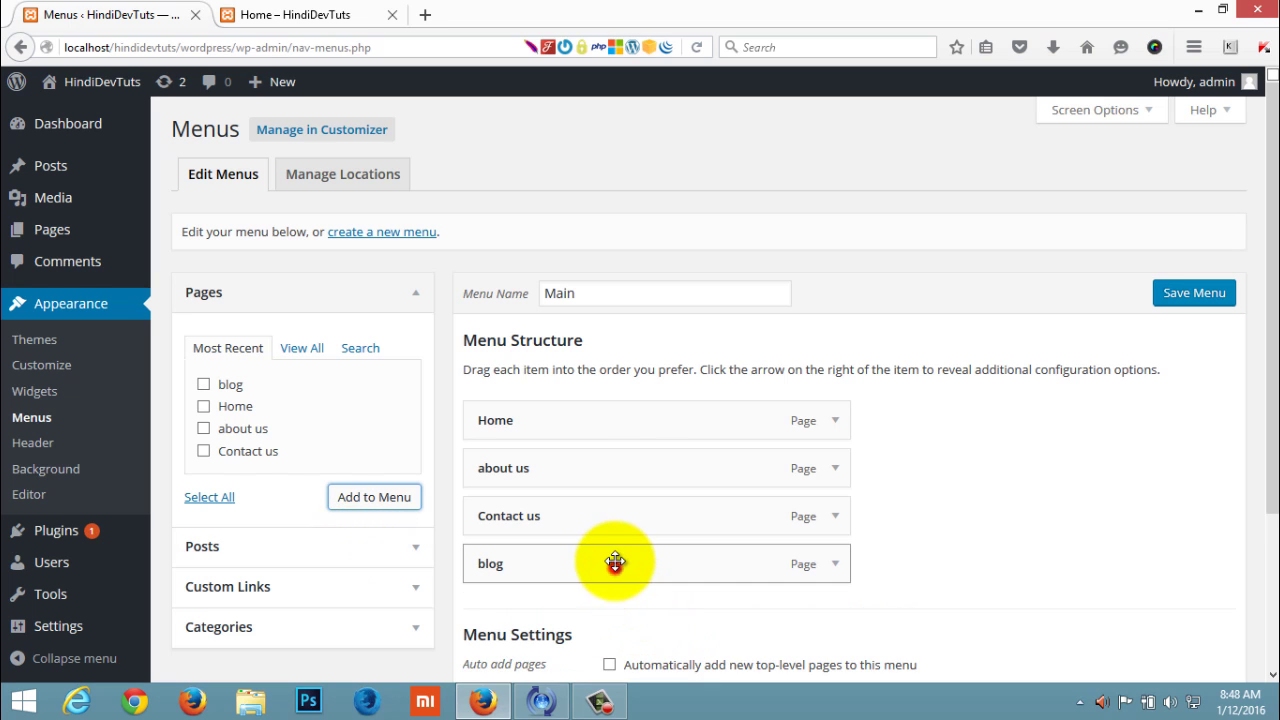
left_click_drag(615, 562, 569, 529)
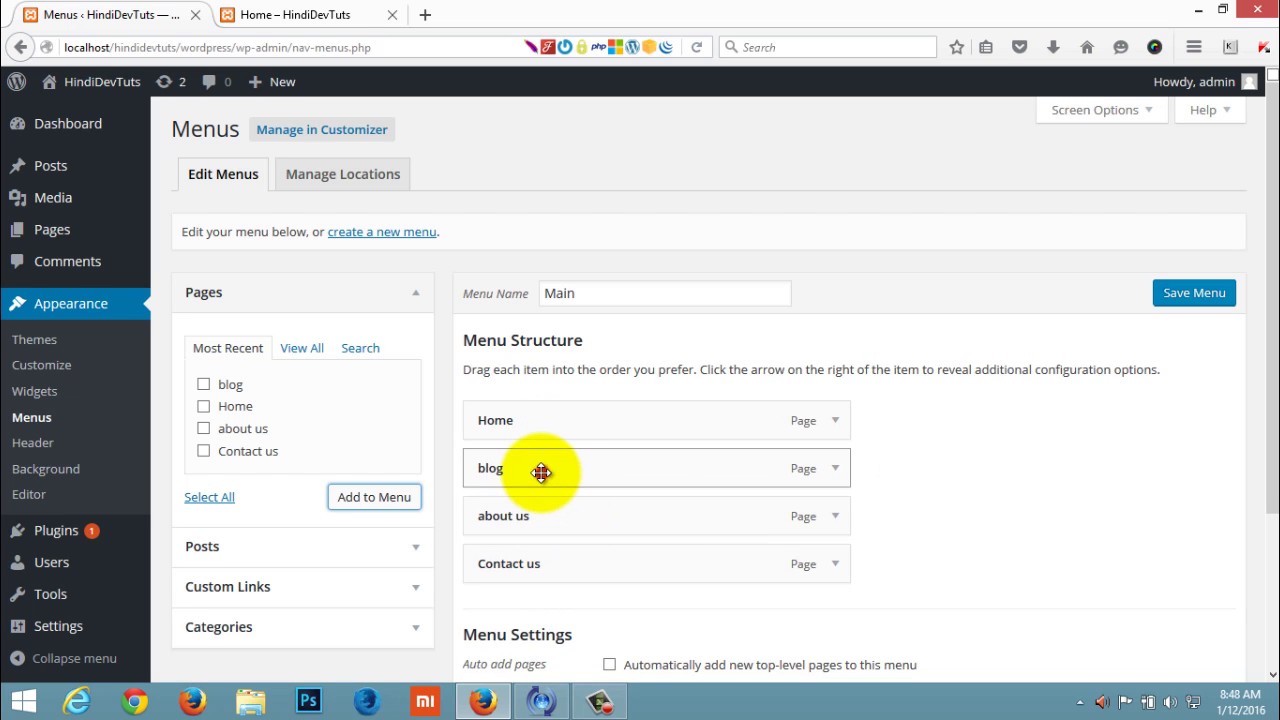
left_click_drag(557, 477, 581, 522)
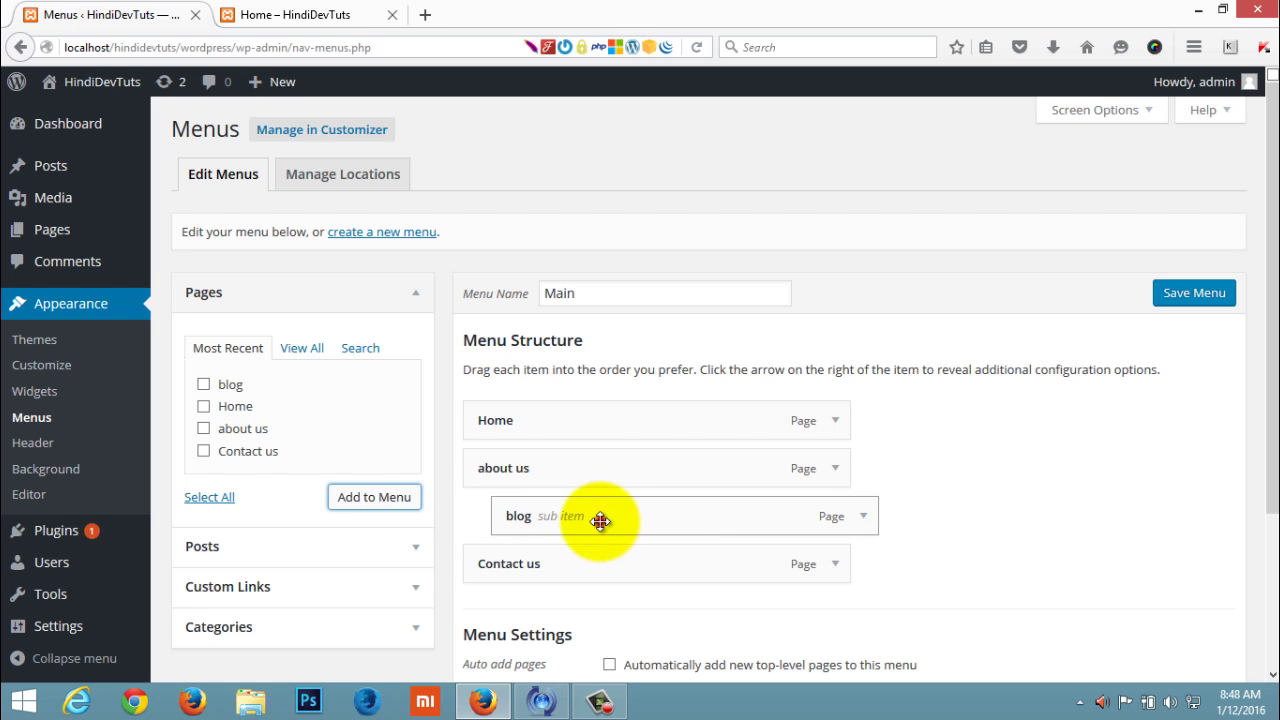
left_click_drag(600, 517, 575, 470)
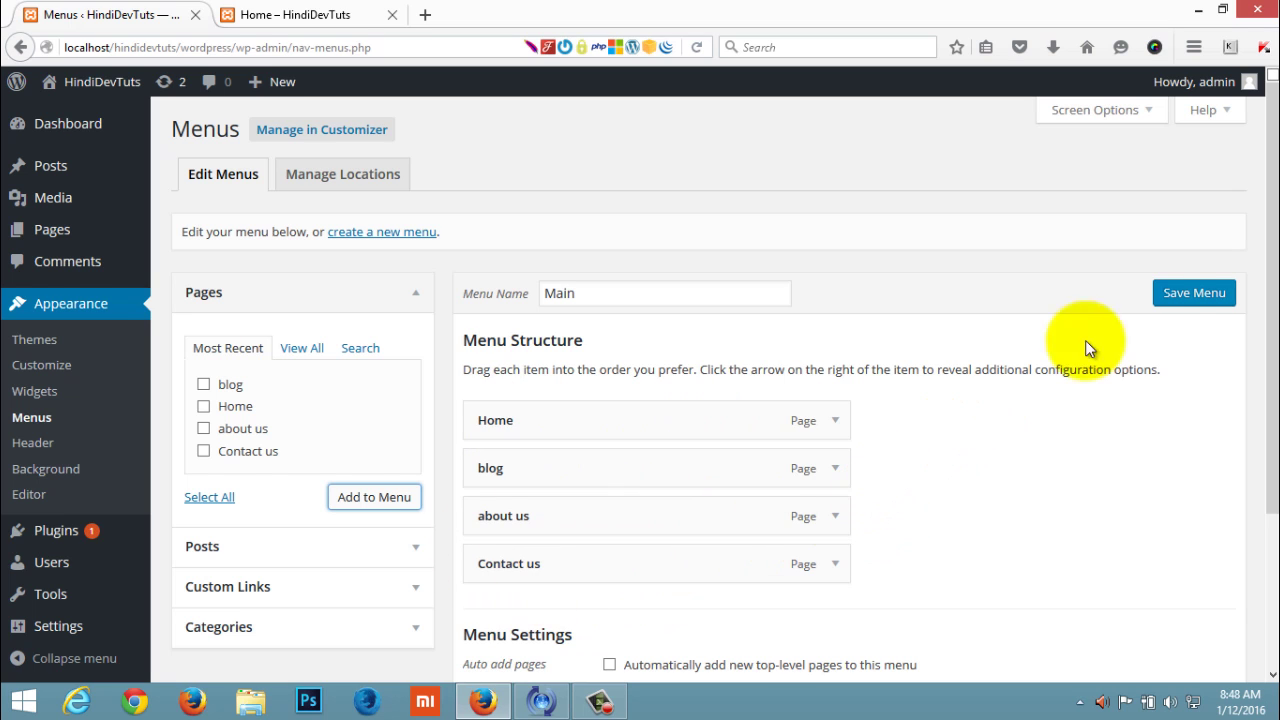
left_click(1173, 298)
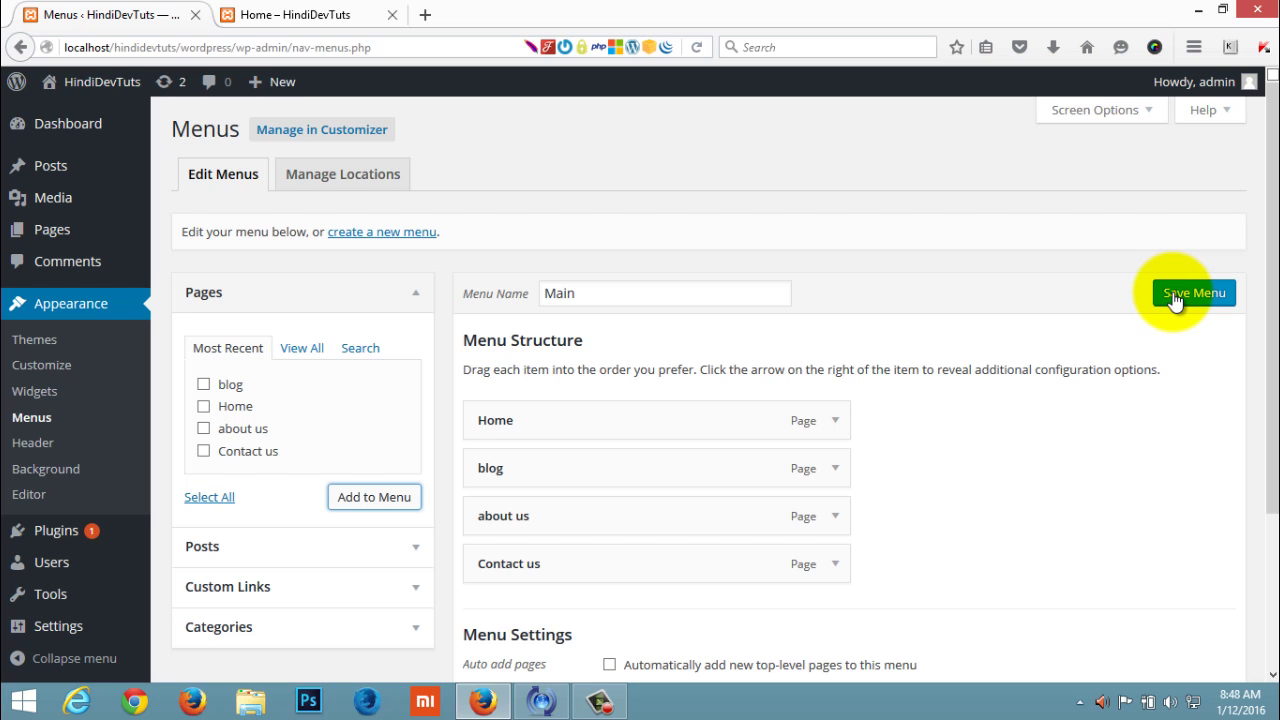
left_click(1168, 295)
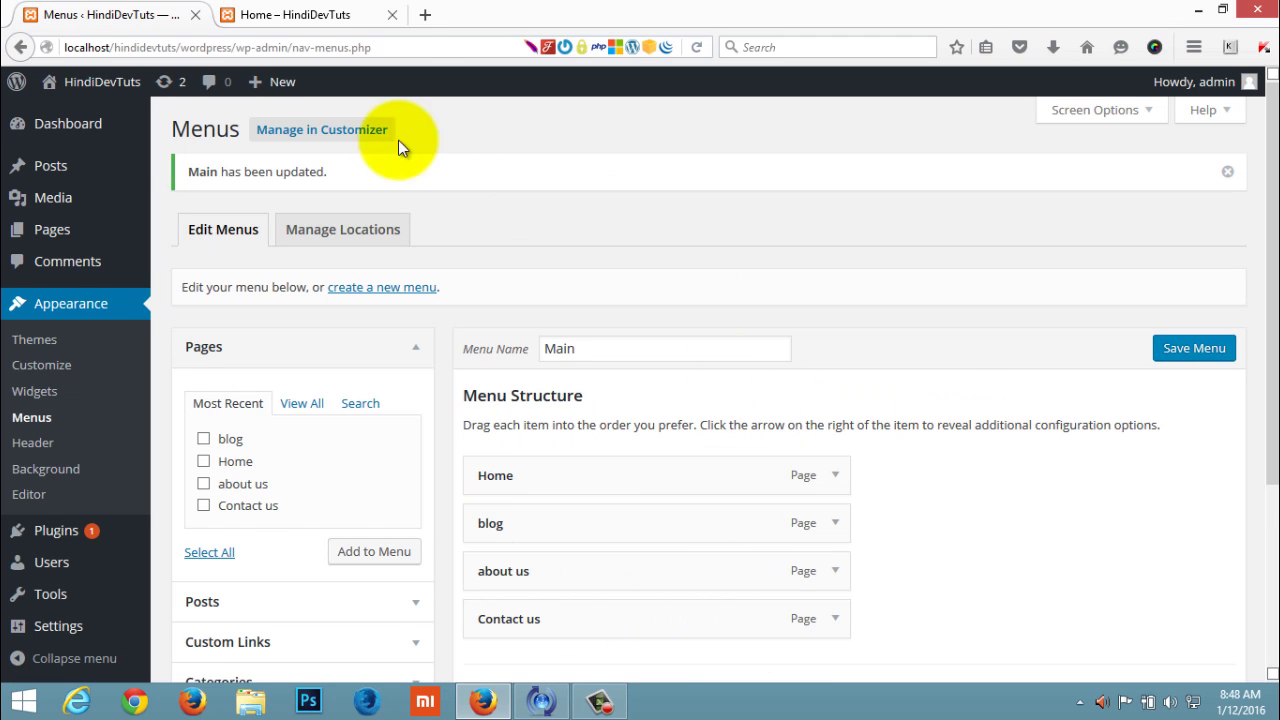
Reload the site to check the blog entry in the sidebar menu, and open the front page from the site title
left_click(318, 14)
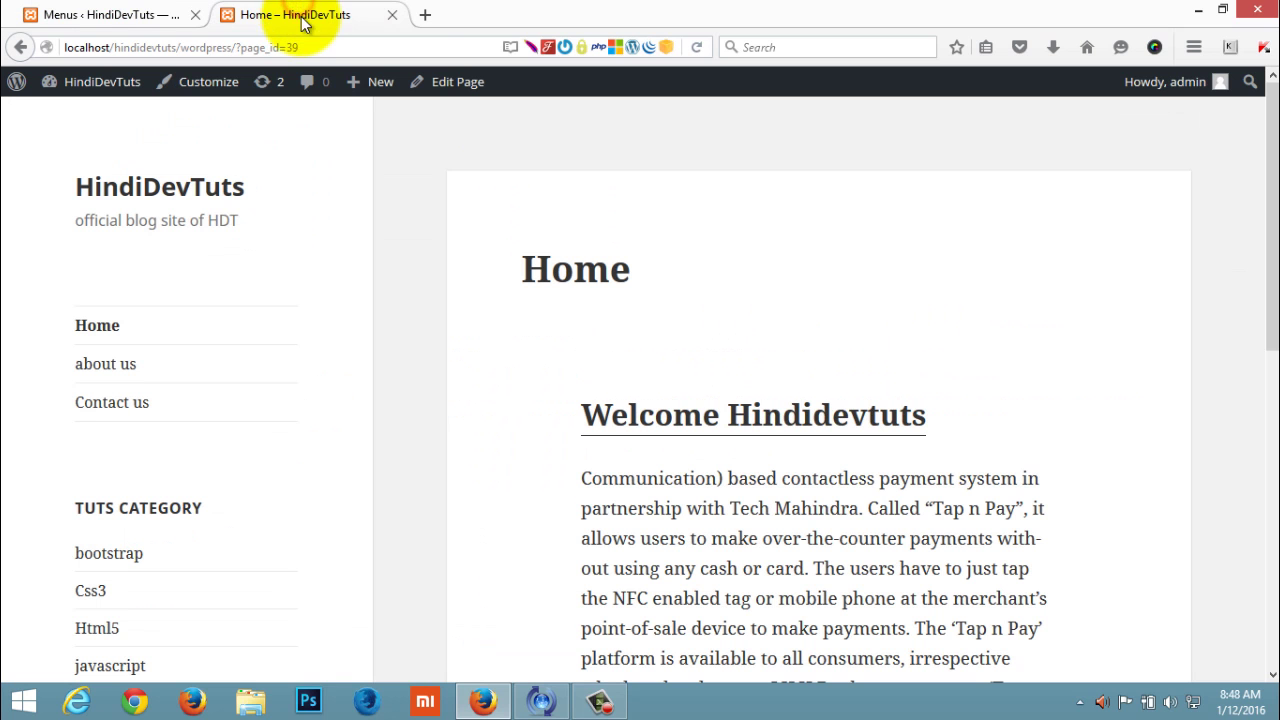
left_click(696, 47)
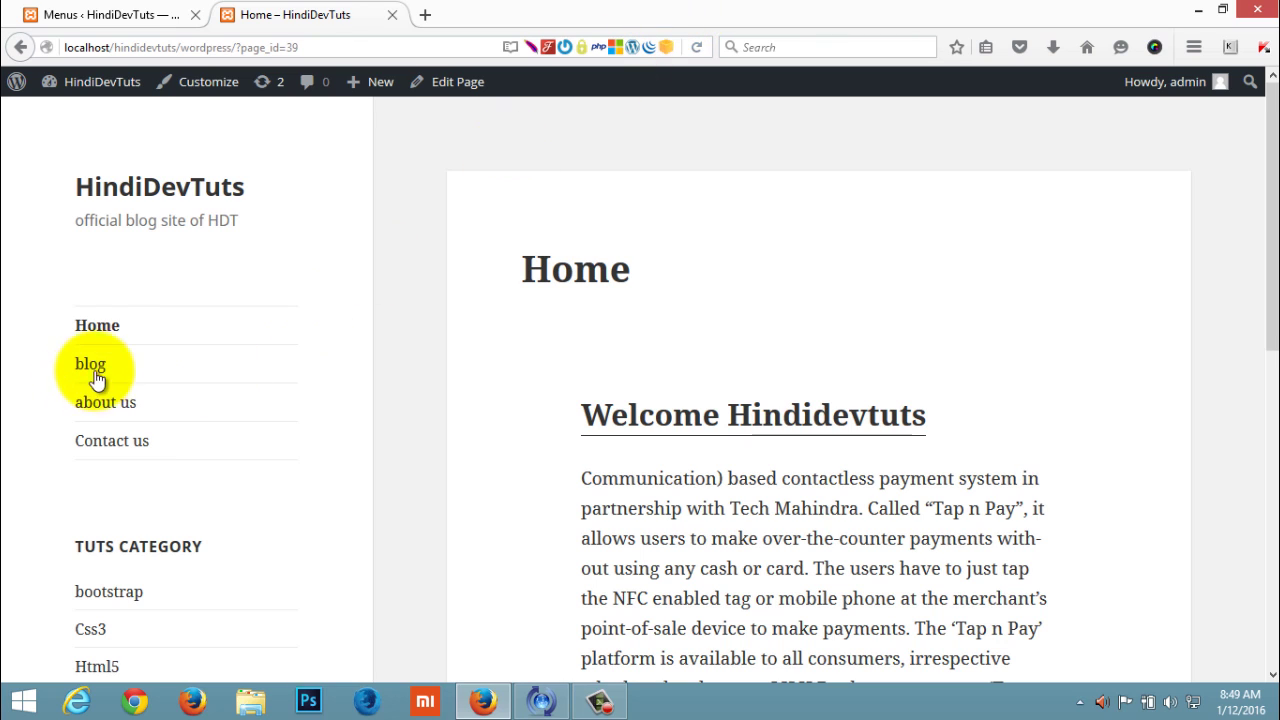
left_click(210, 189)
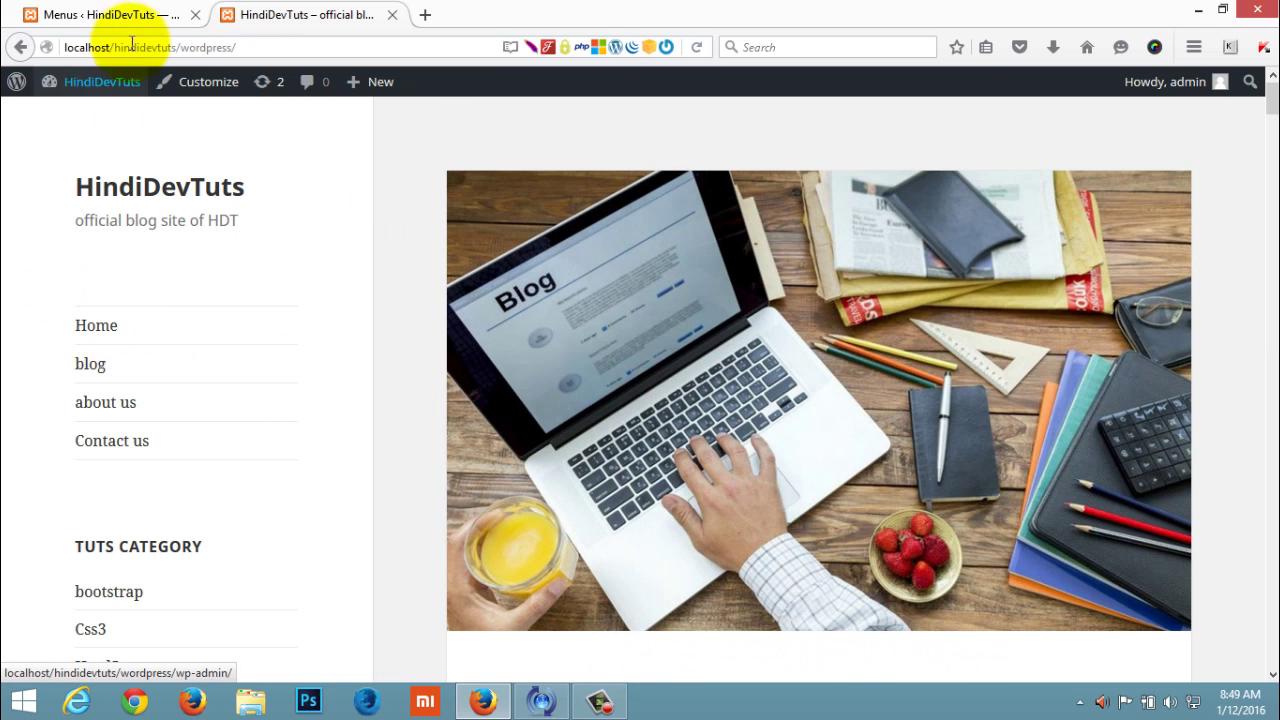
In the Reading settings, make the front page display a static page, with Home as front page and blog as posts page
left_click(128, 14)
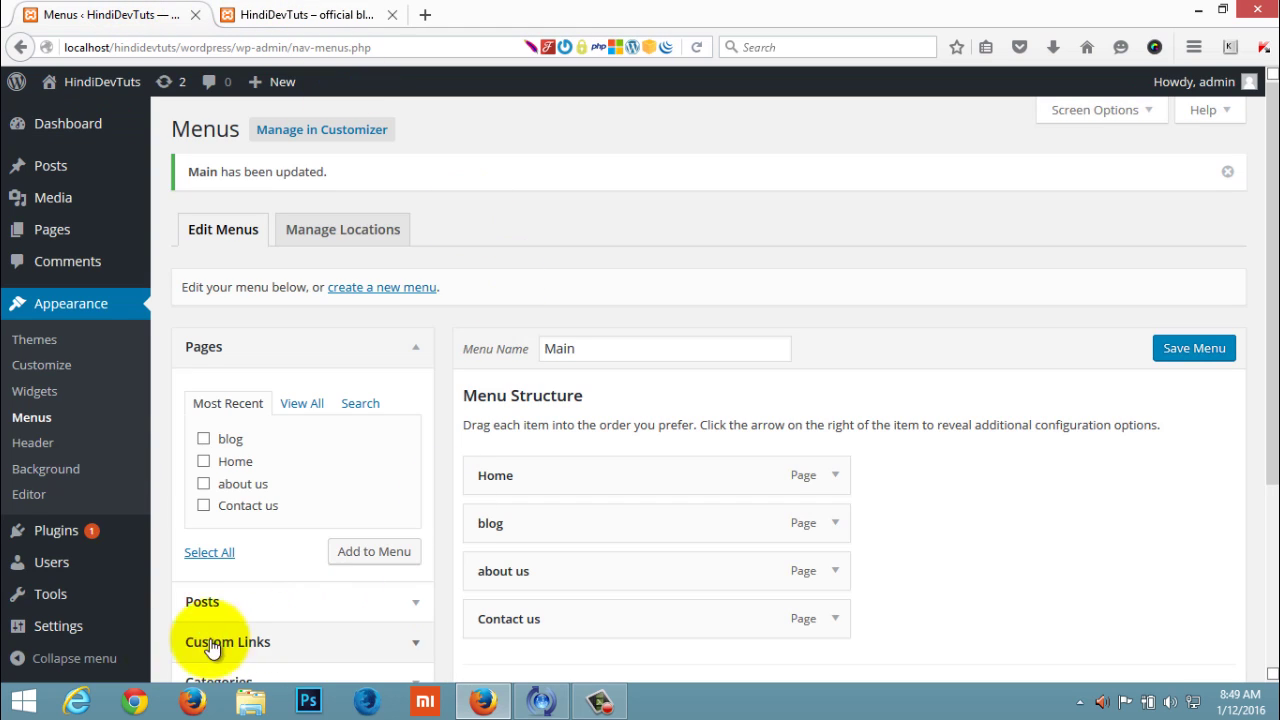
mouse_move(77, 630)
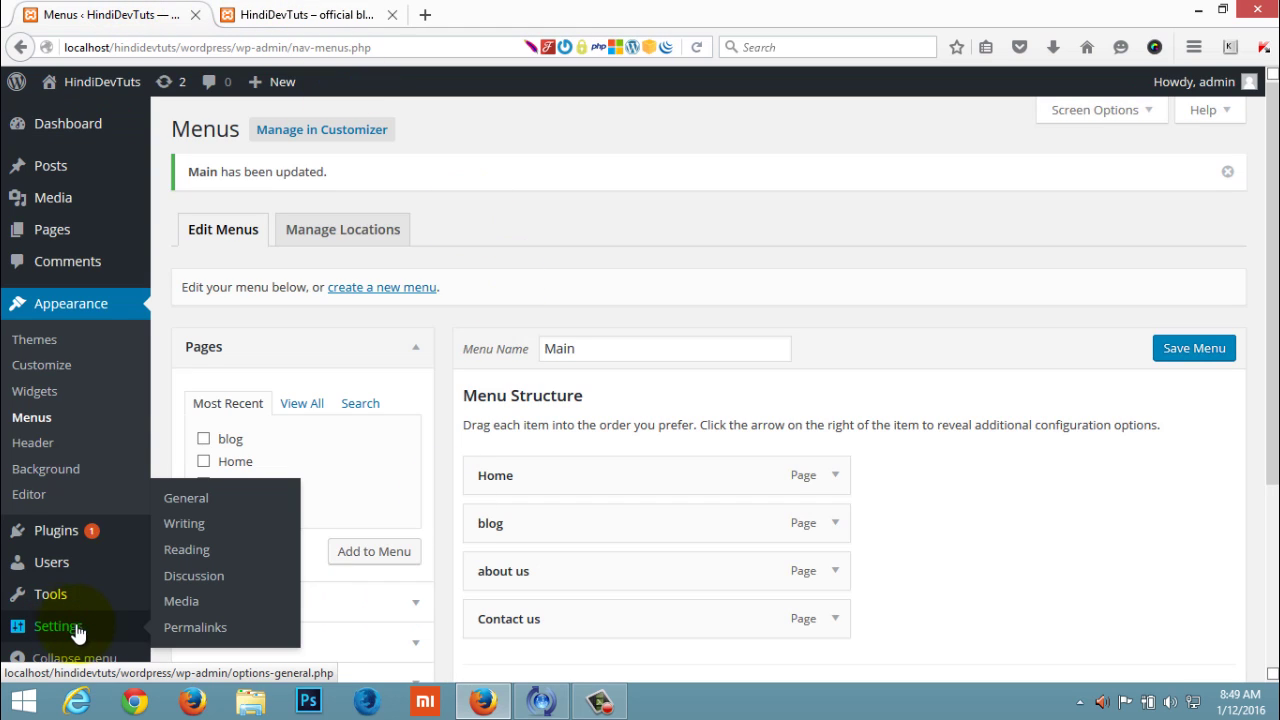
left_click(182, 550)
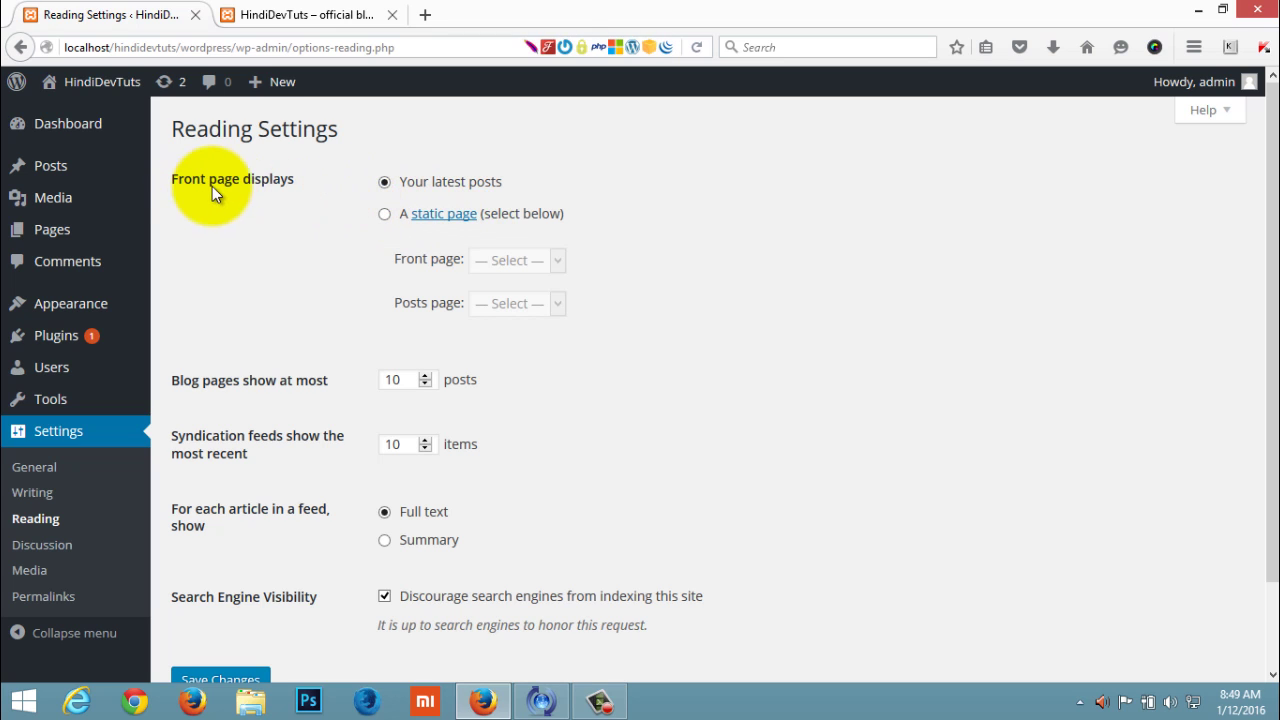
left_click(385, 216)
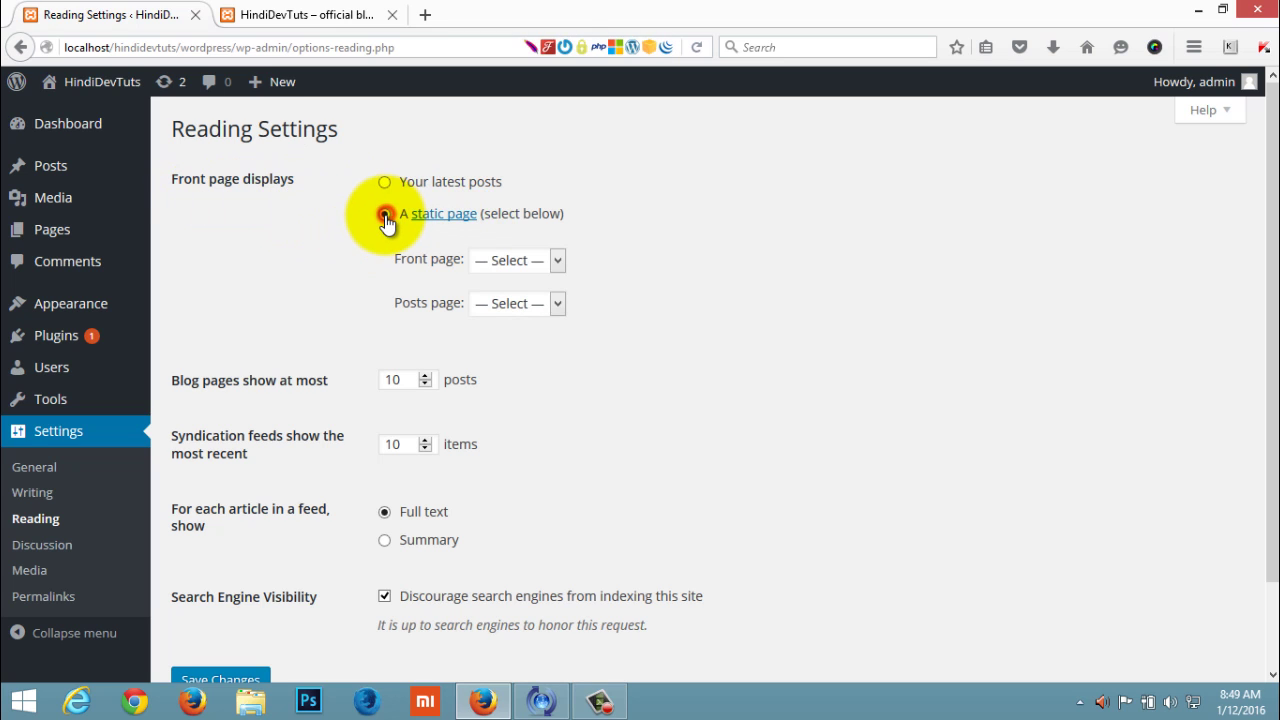
left_click(543, 260)
left_click(516, 359)
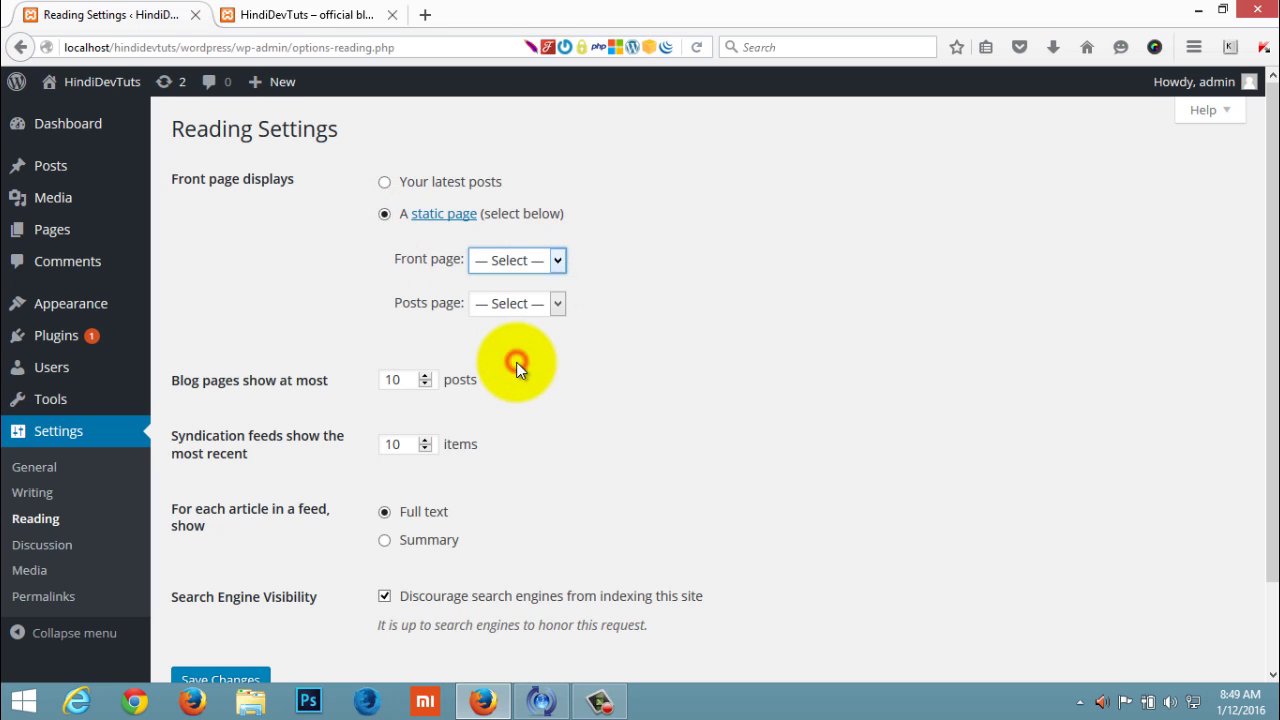
left_click(534, 303)
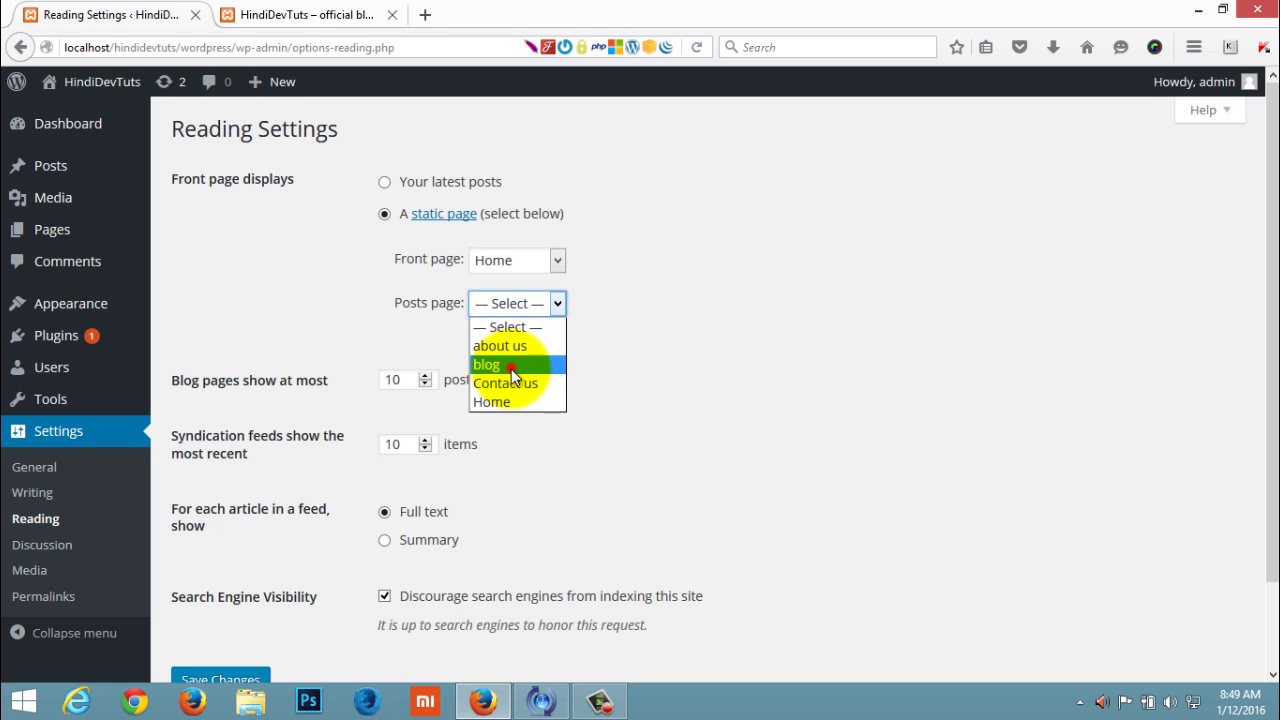
left_click(511, 367)
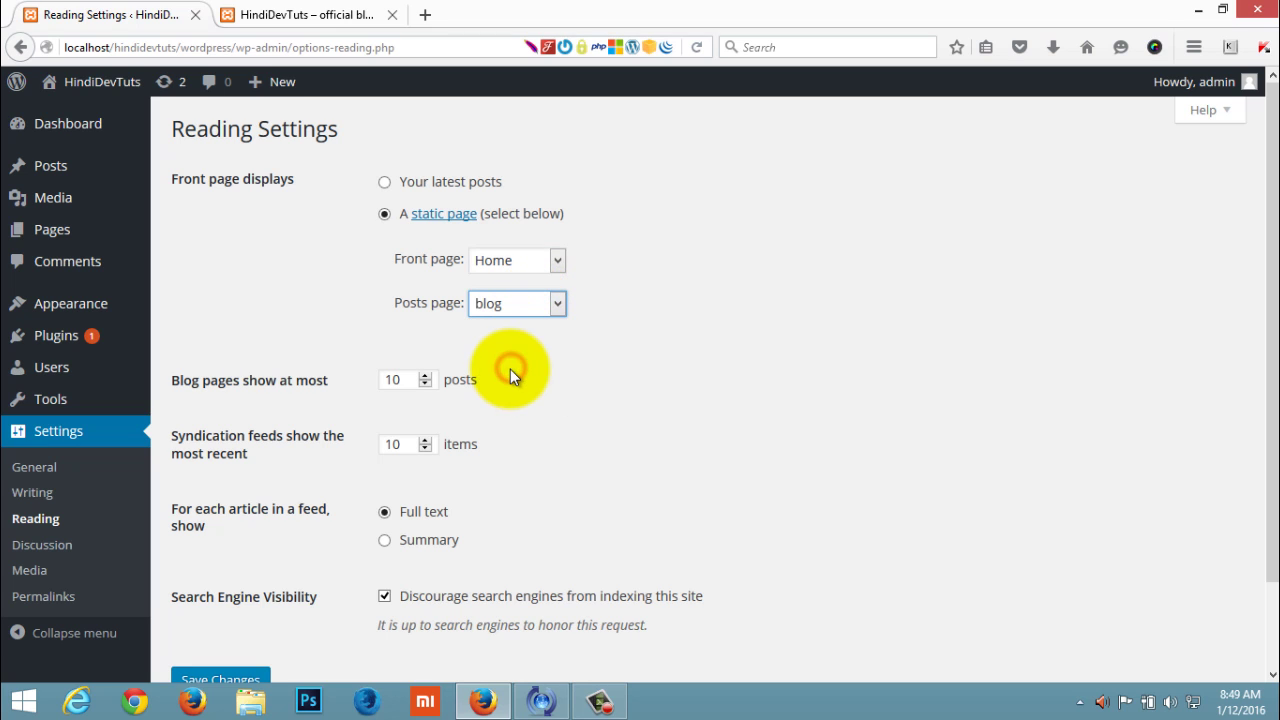
Try lowering the maximum number of posts on blog pages to 7, and restore it to 10
left_click(427, 385)
left_click(427, 385)
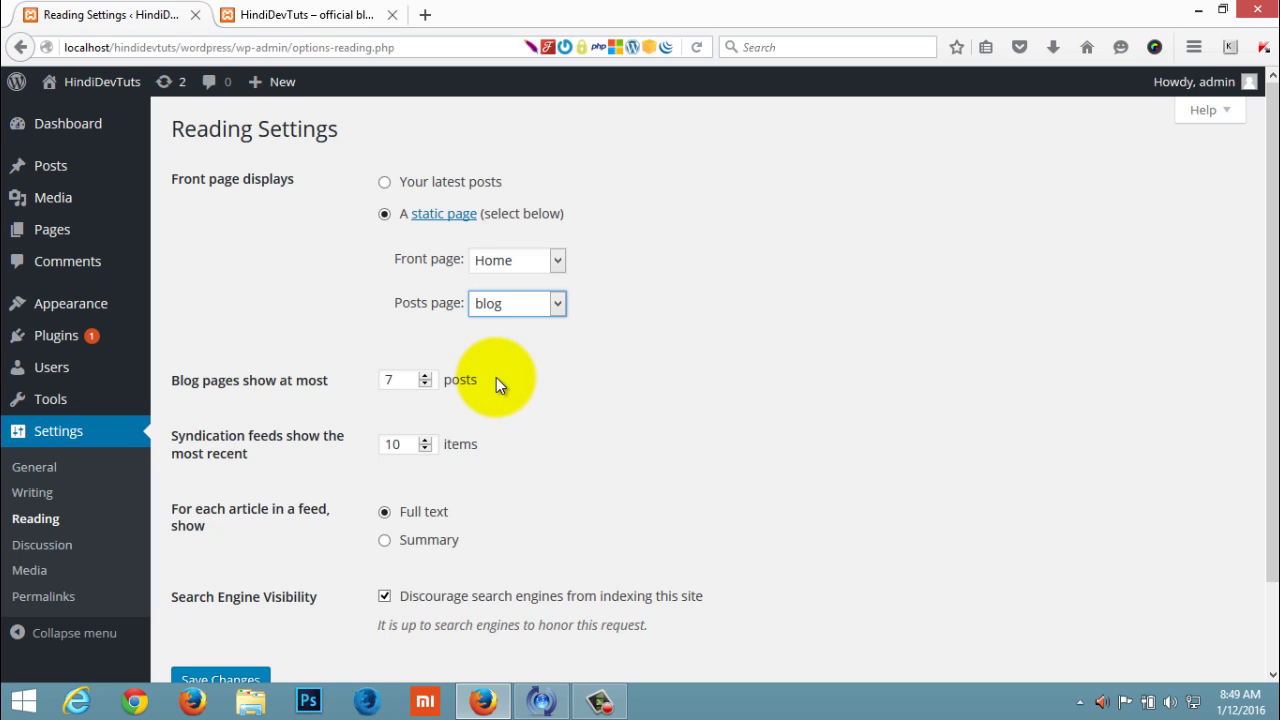
left_click(425, 376)
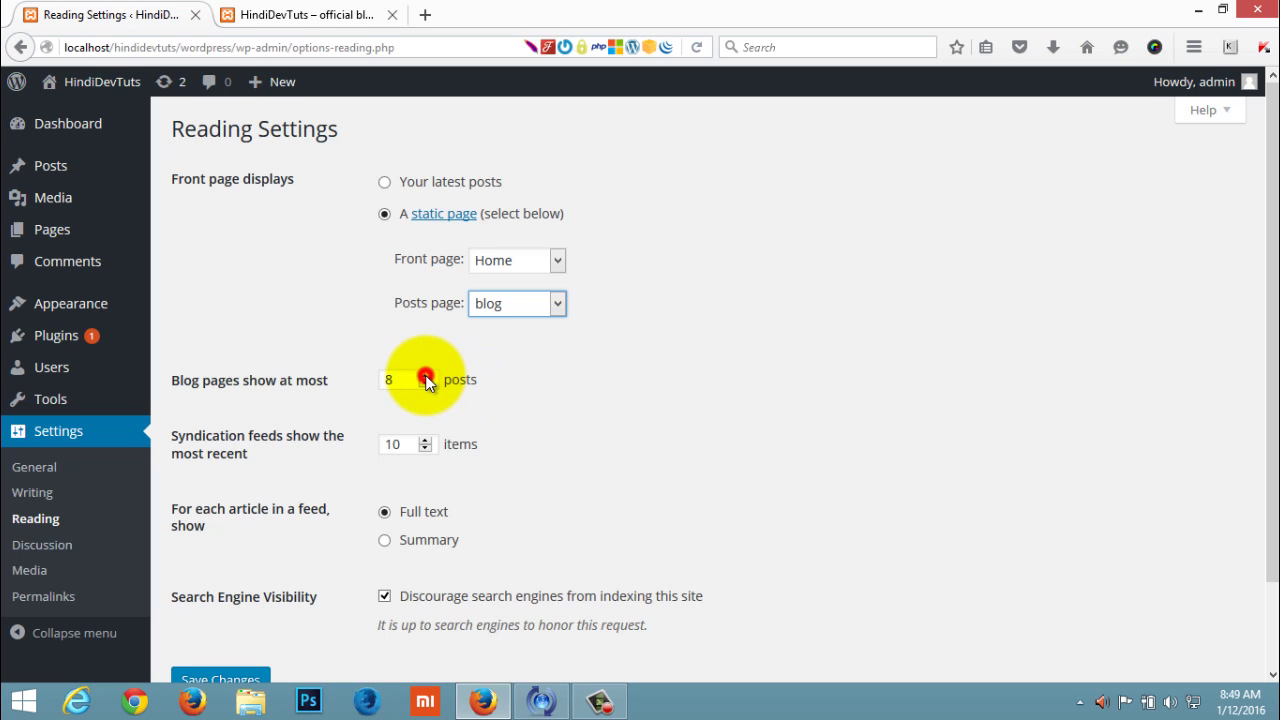
left_click(425, 376)
left_click(425, 376)
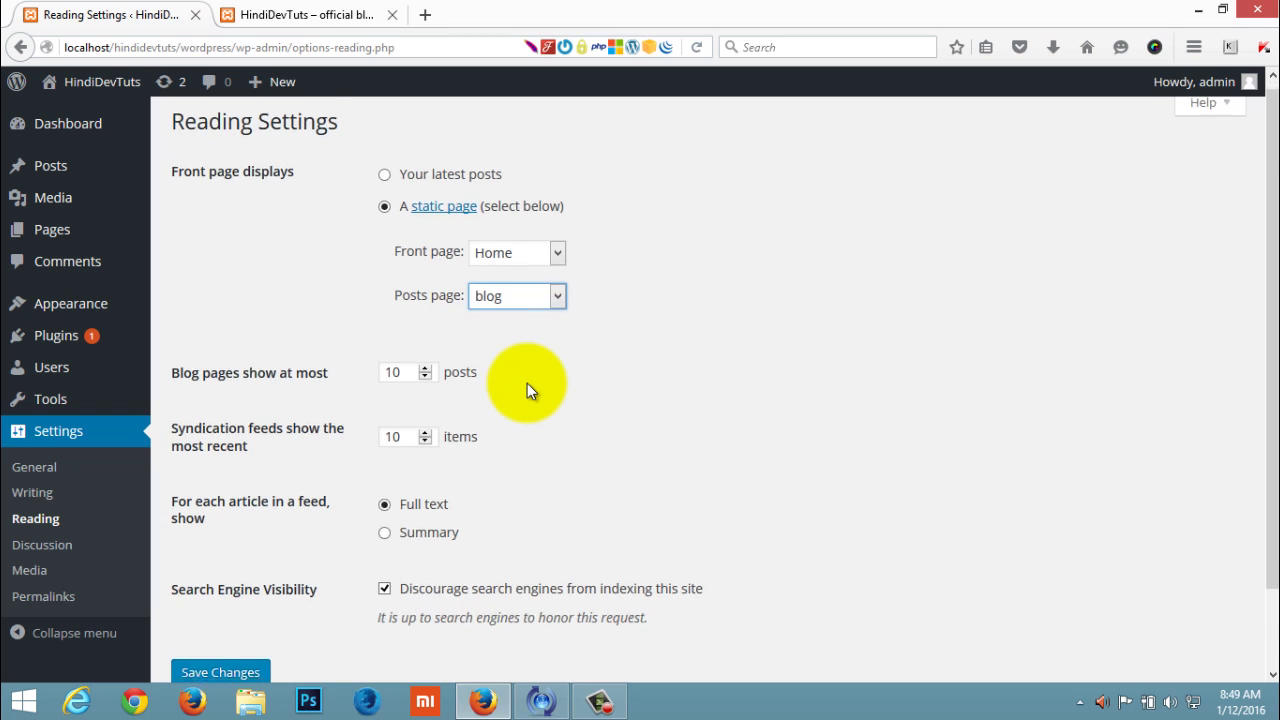
Save the changed Reading settings, keeping Full text for feed articles
scroll(450, 448, "down", 2)
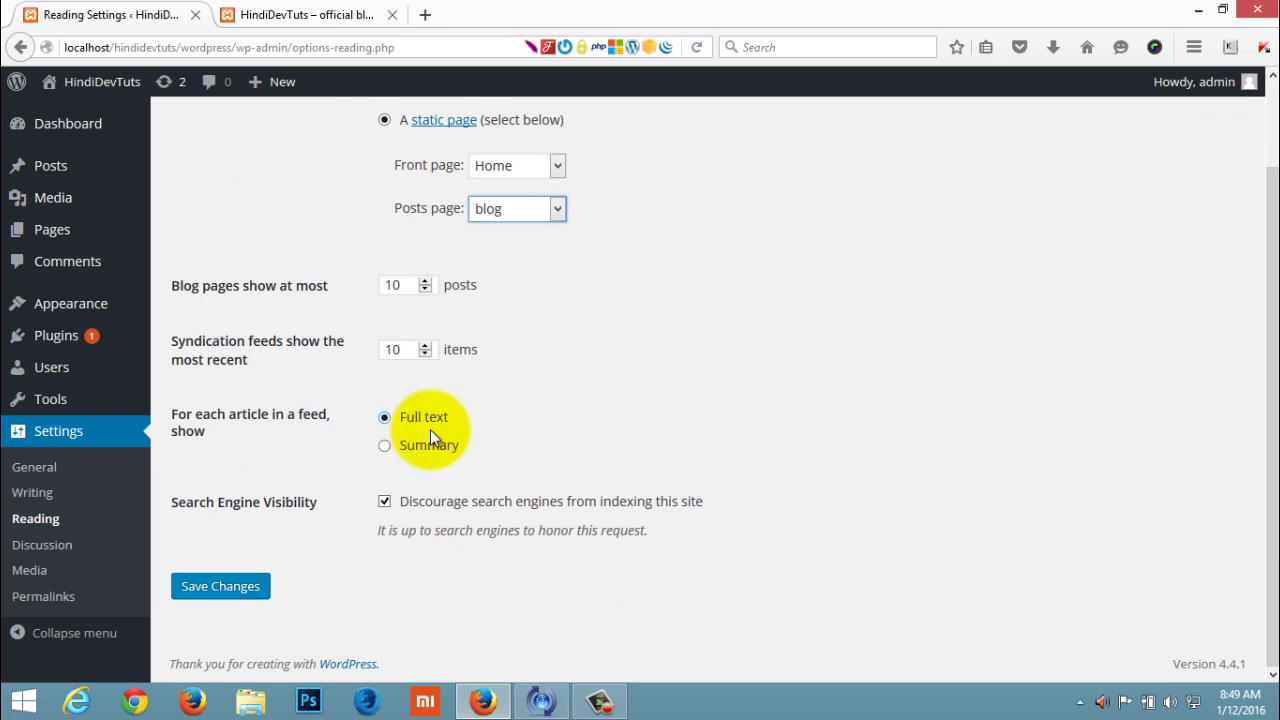
left_click(222, 587)
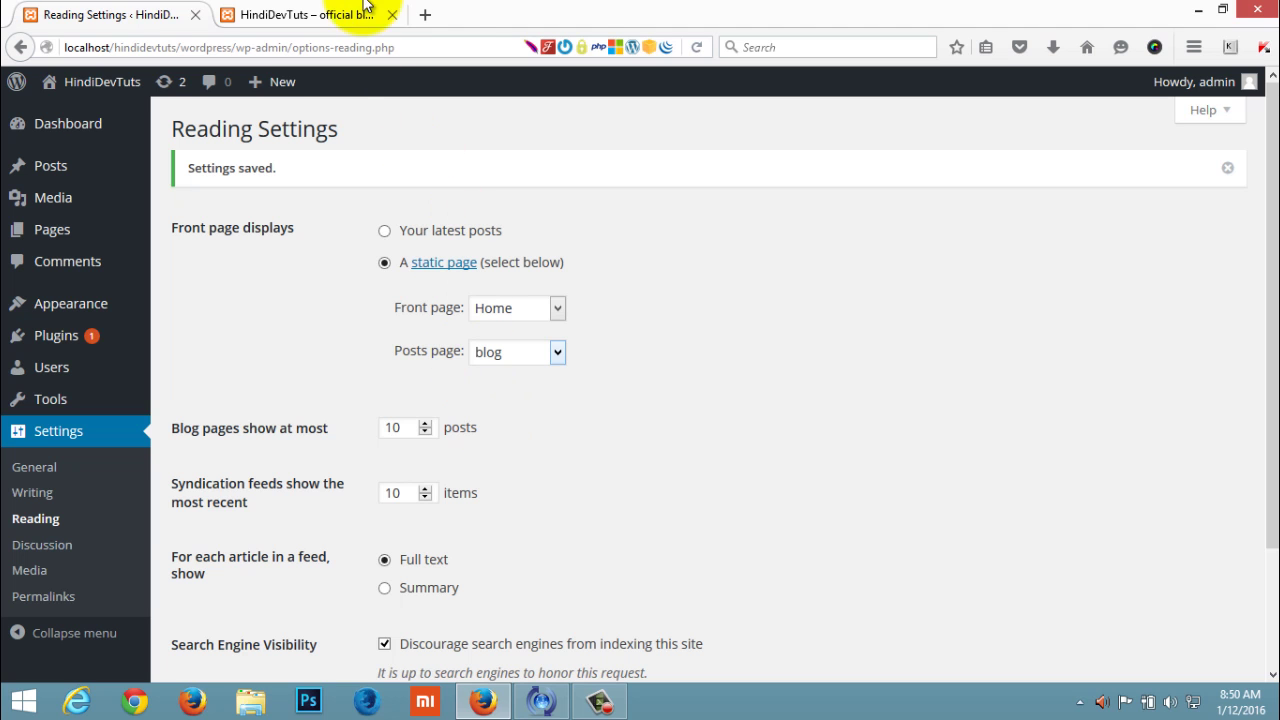
Open the site's front page from the site title and read through the content it displays
left_click(318, 14)
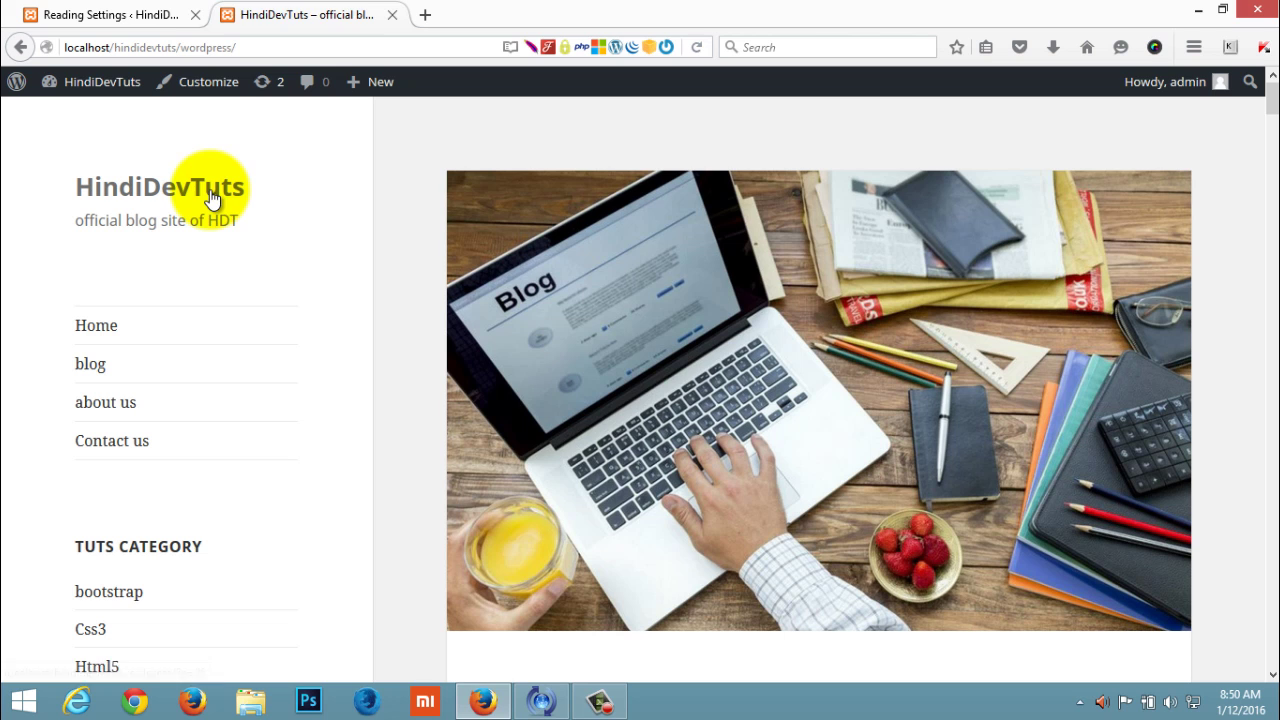
left_click(211, 198)
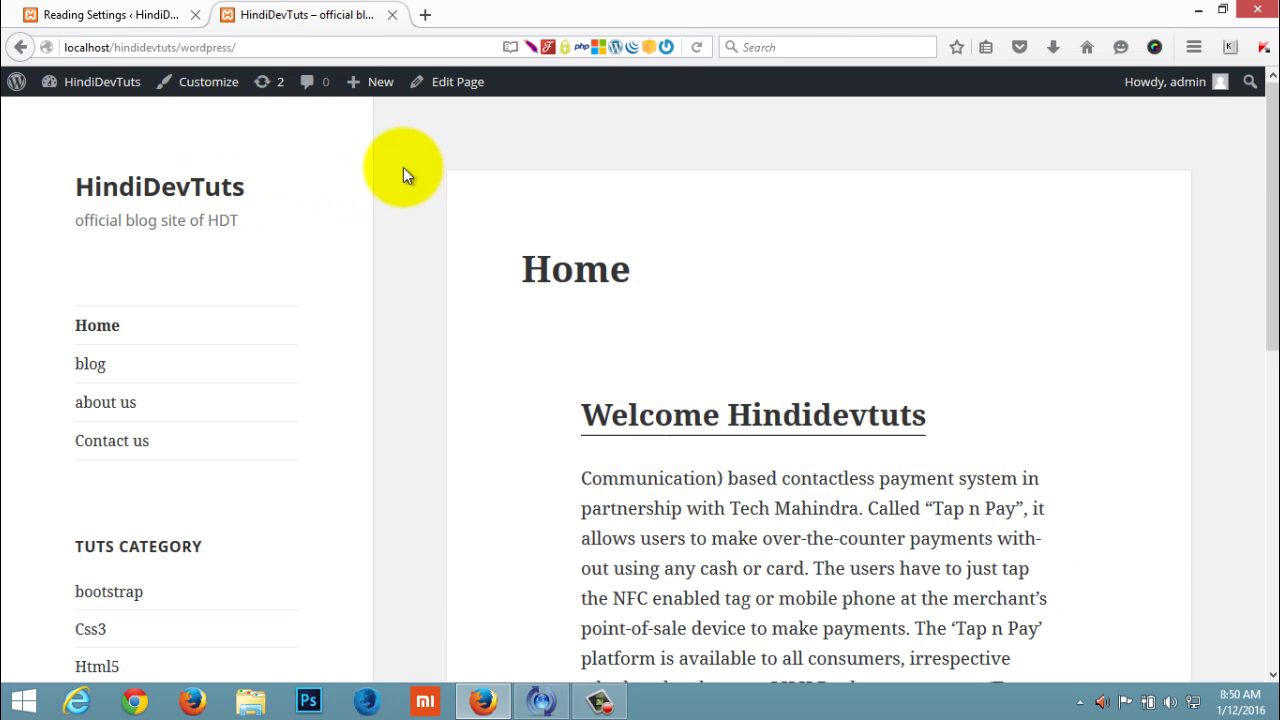
scroll(423, 443, "down", 8)
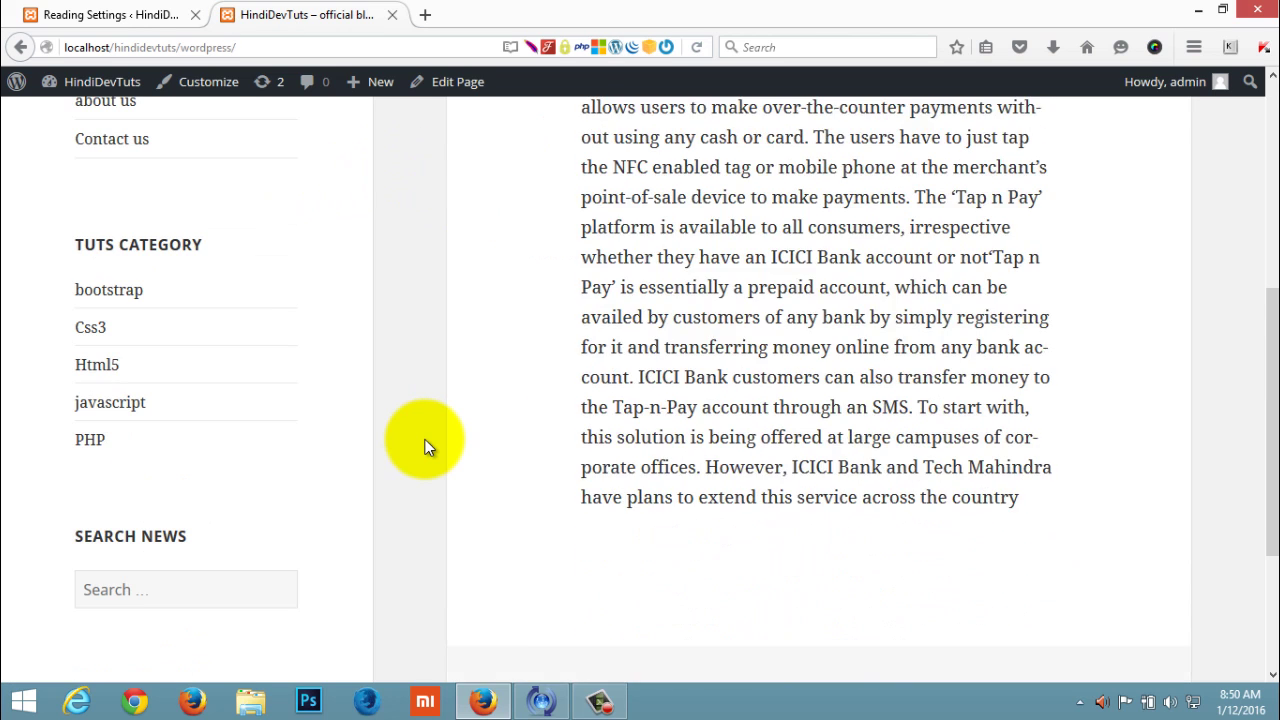
scroll(423, 443, "up", 7)
scroll(425, 440, "up", 1)
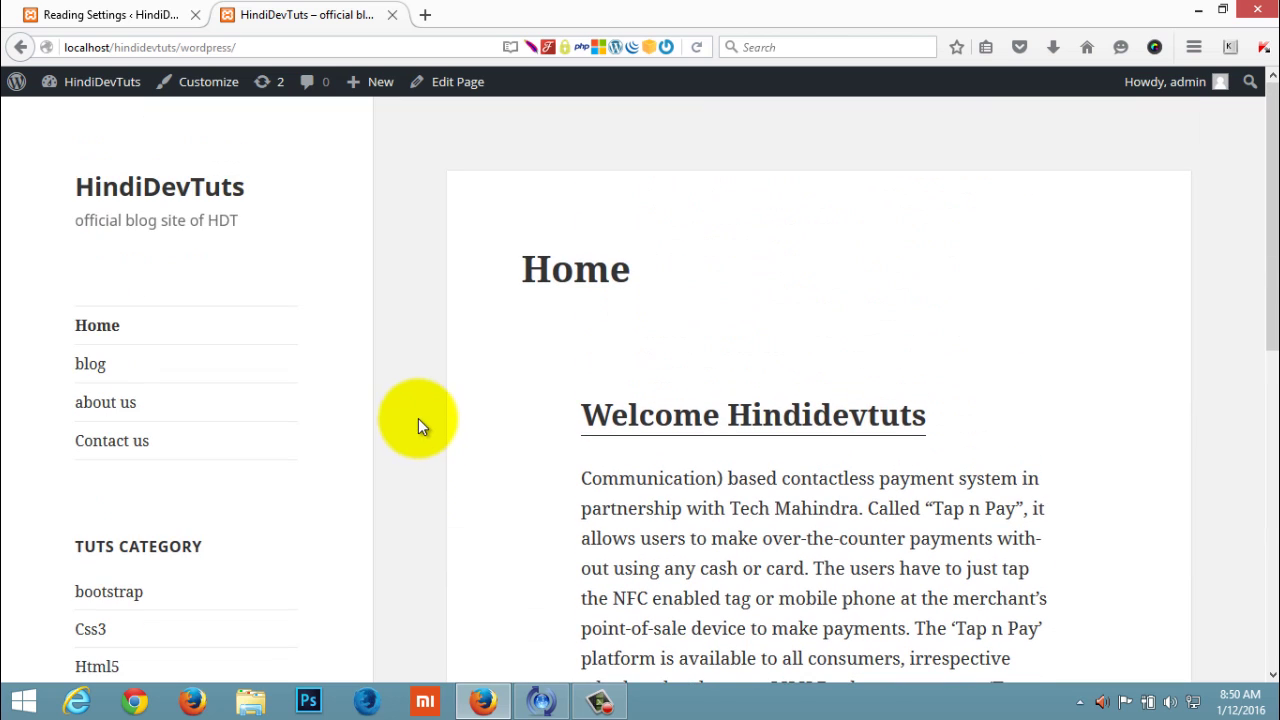
scroll(534, 515, "down", 1)
scroll(533, 514, "down", 3)
scroll(533, 513, "up", 3)
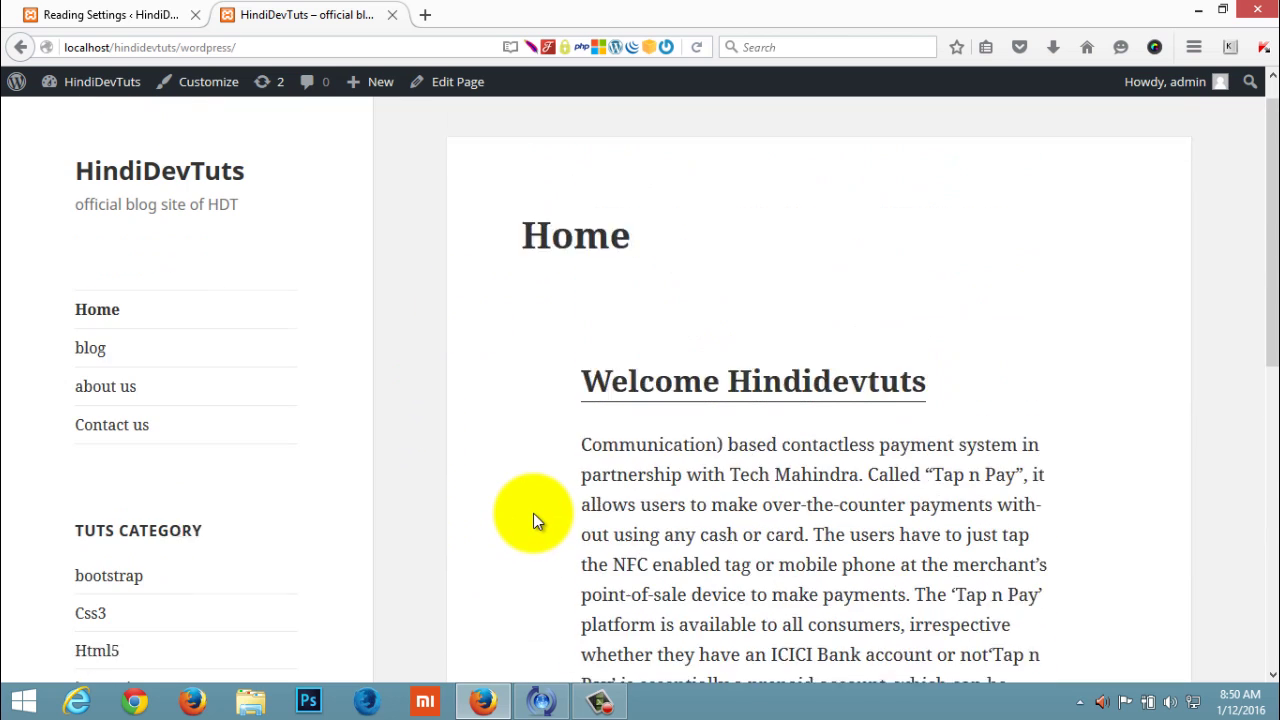
Open the blog page from the site's sidebar menu and look through its posts
left_click(88, 368)
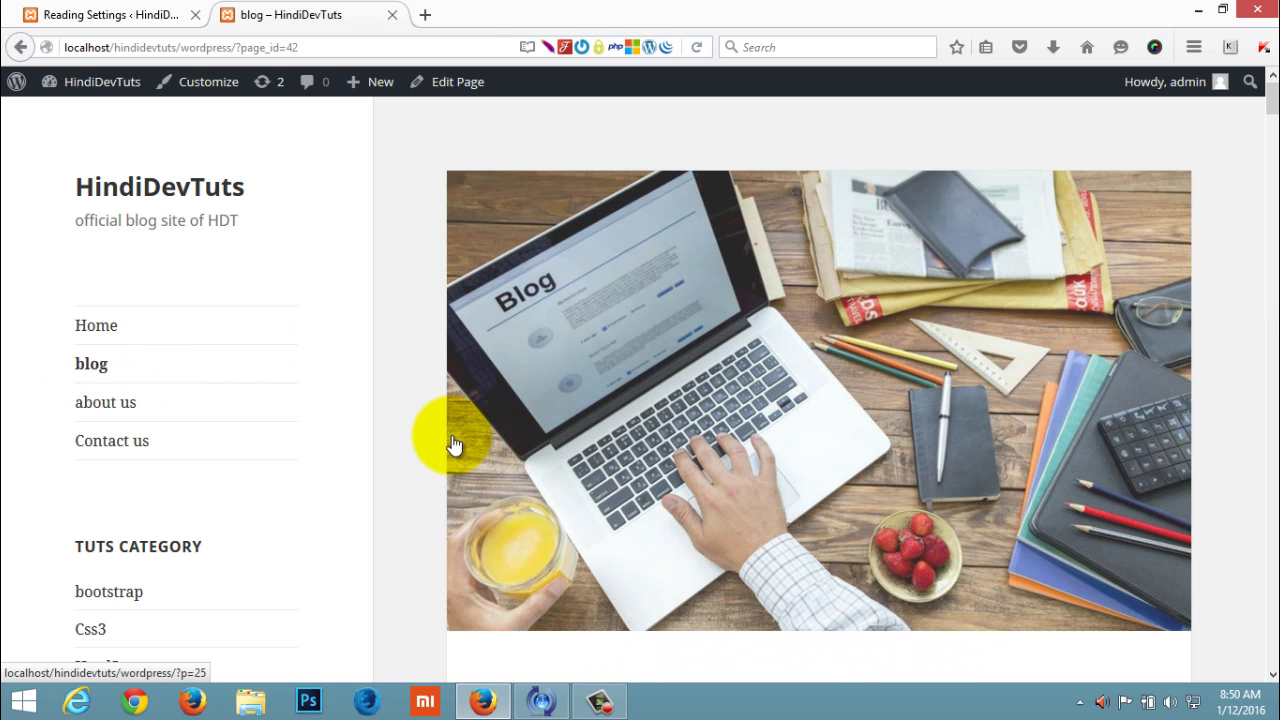
scroll(452, 440, "down", 3)
scroll(452, 435, "up", 5)
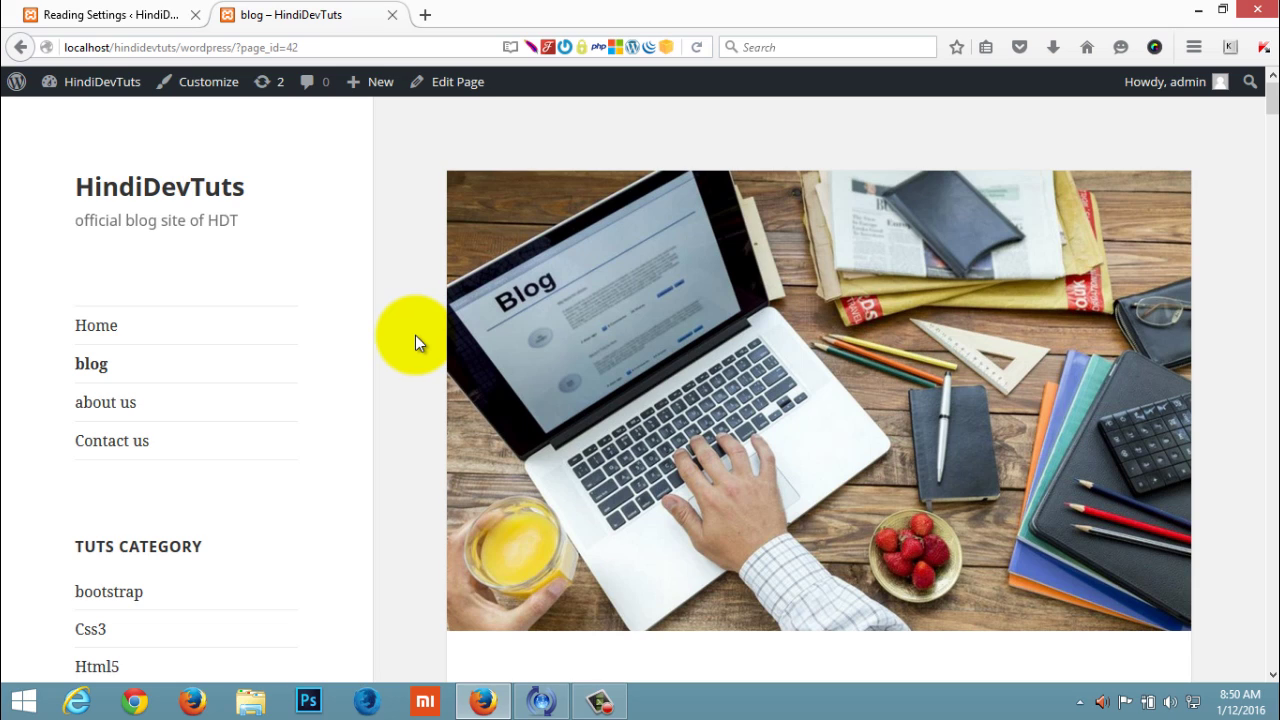
Open the admin dashboard and review the available WordPress, plugin and theme updates
left_click(46, 14)
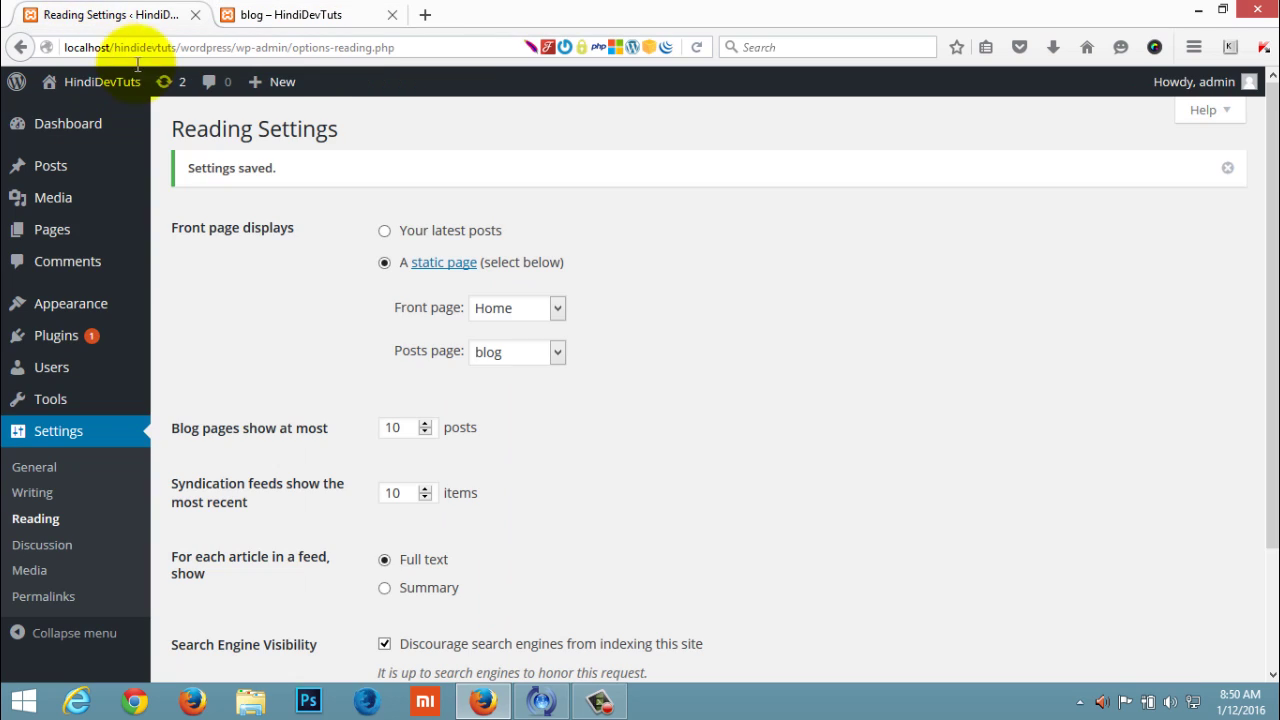
left_click(60, 123)
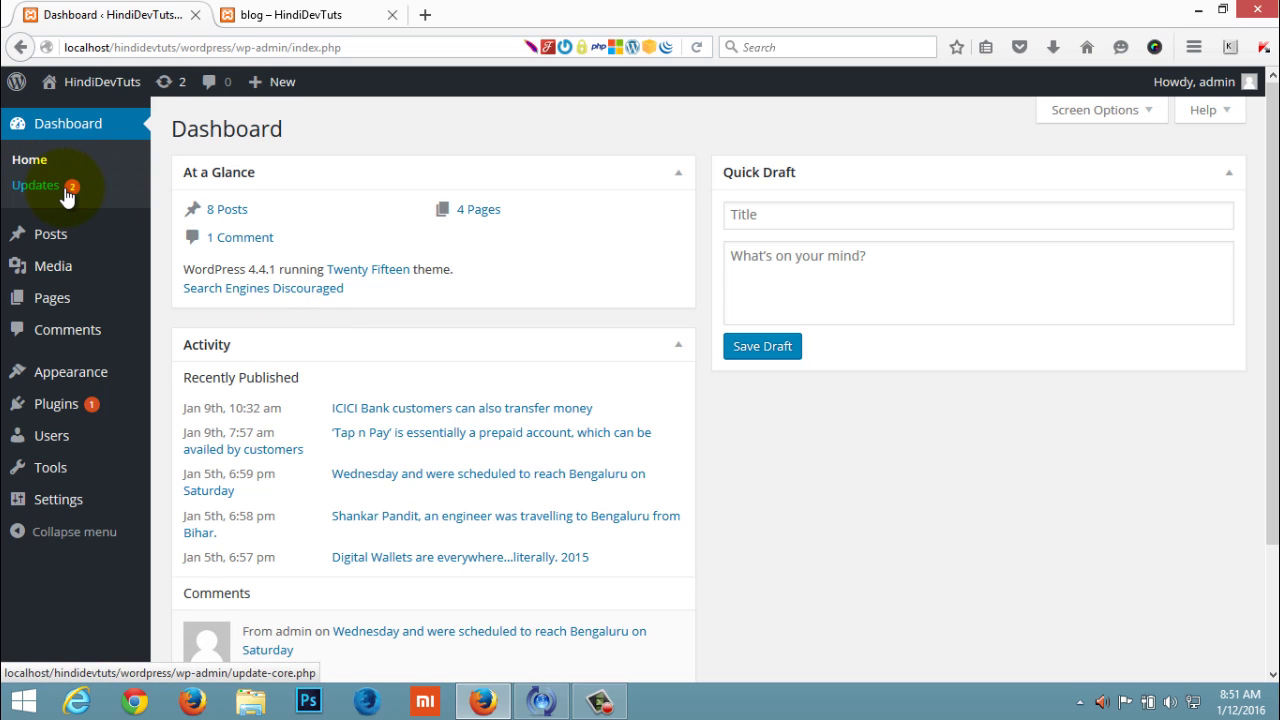
left_click(36, 196)
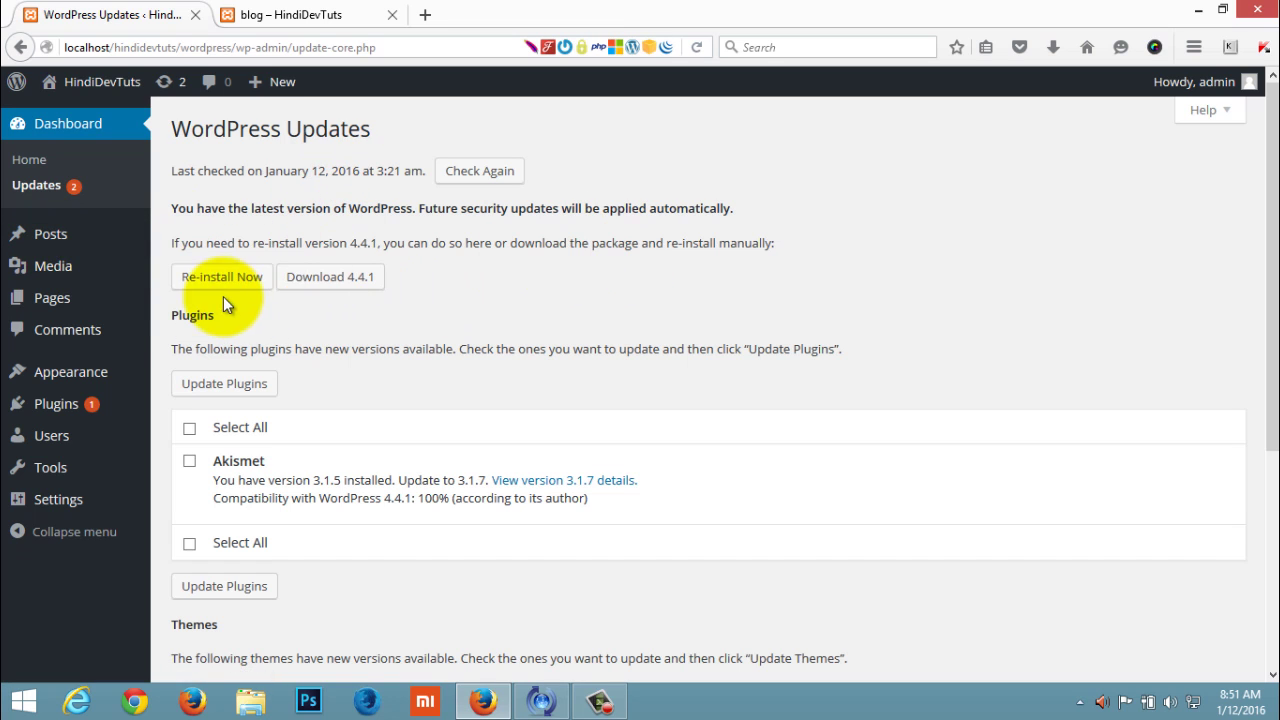
left_click(364, 291)
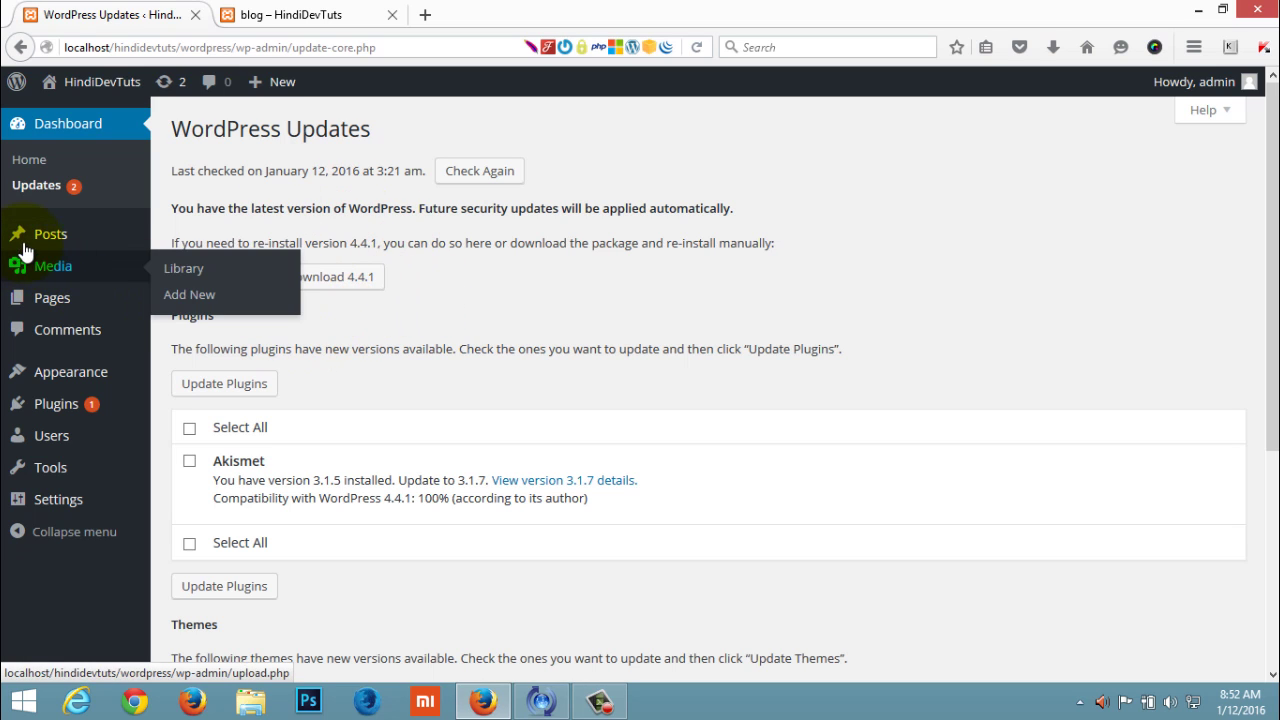
Look through the admin areas for posts, media, pages and comments, and open the installed themes
mouse_move(31, 241)
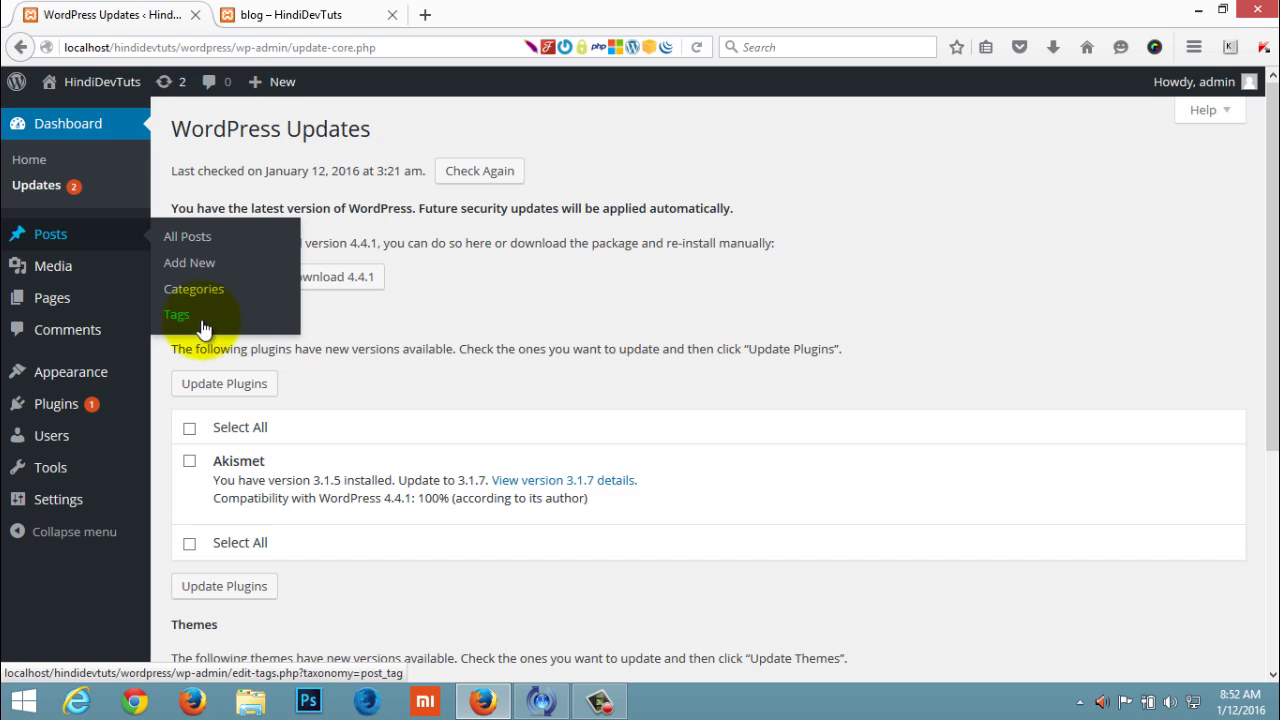
mouse_move(64, 278)
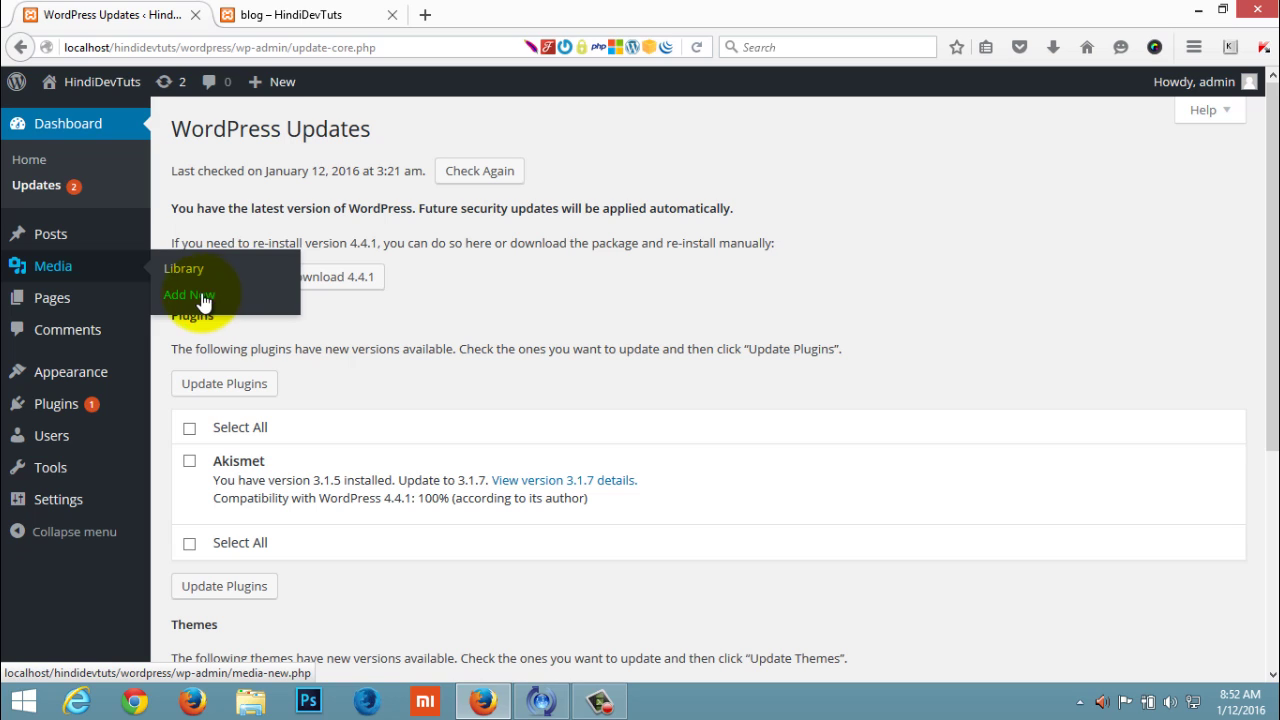
mouse_move(45, 312)
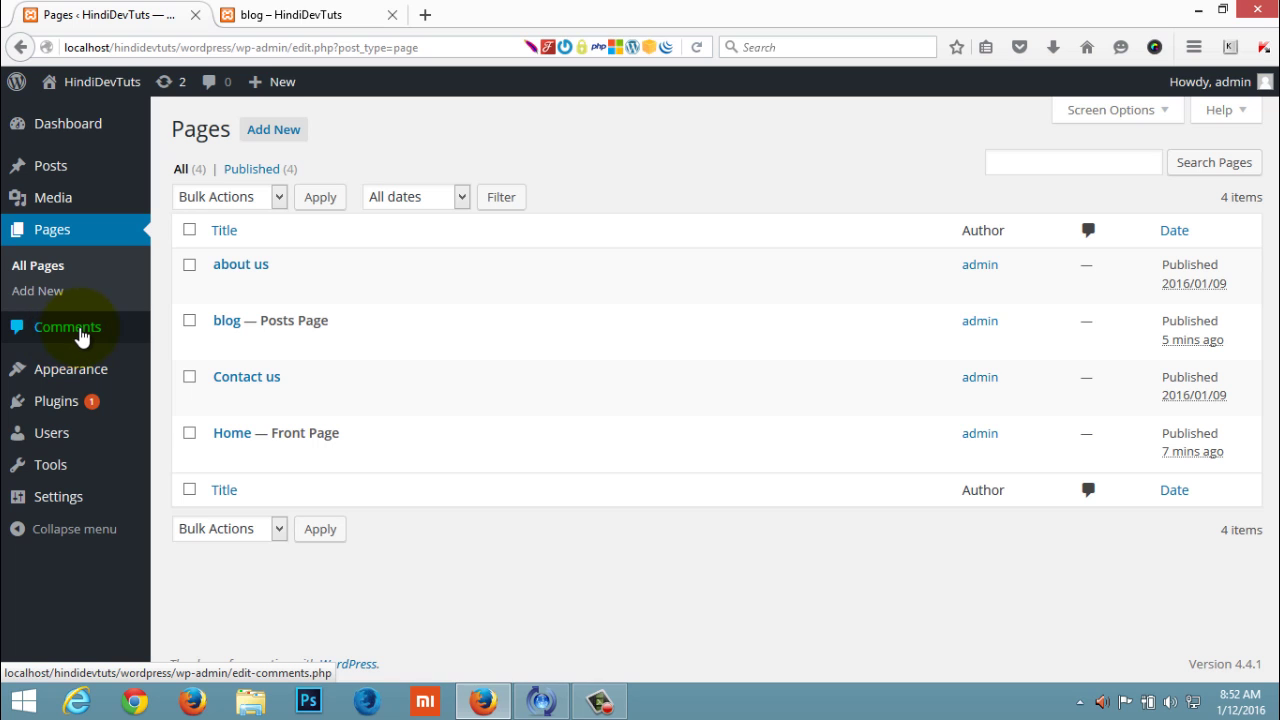
left_click(82, 338)
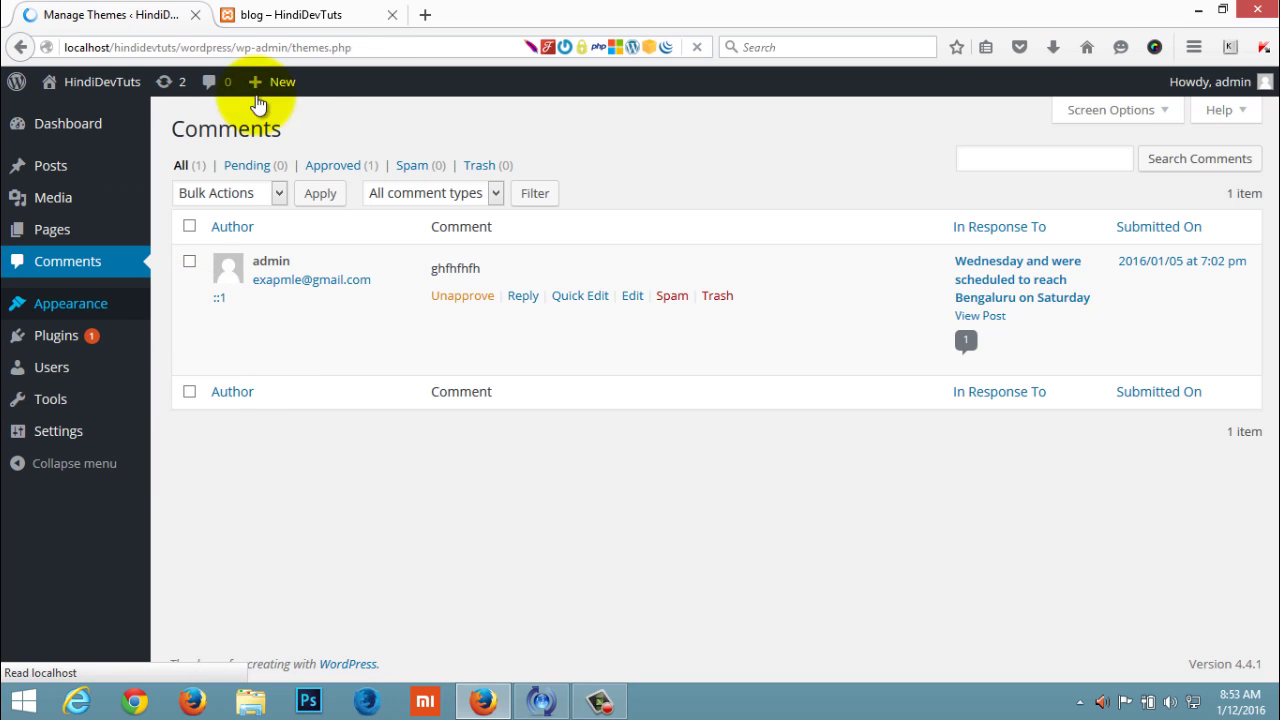
left_click(458, 592)
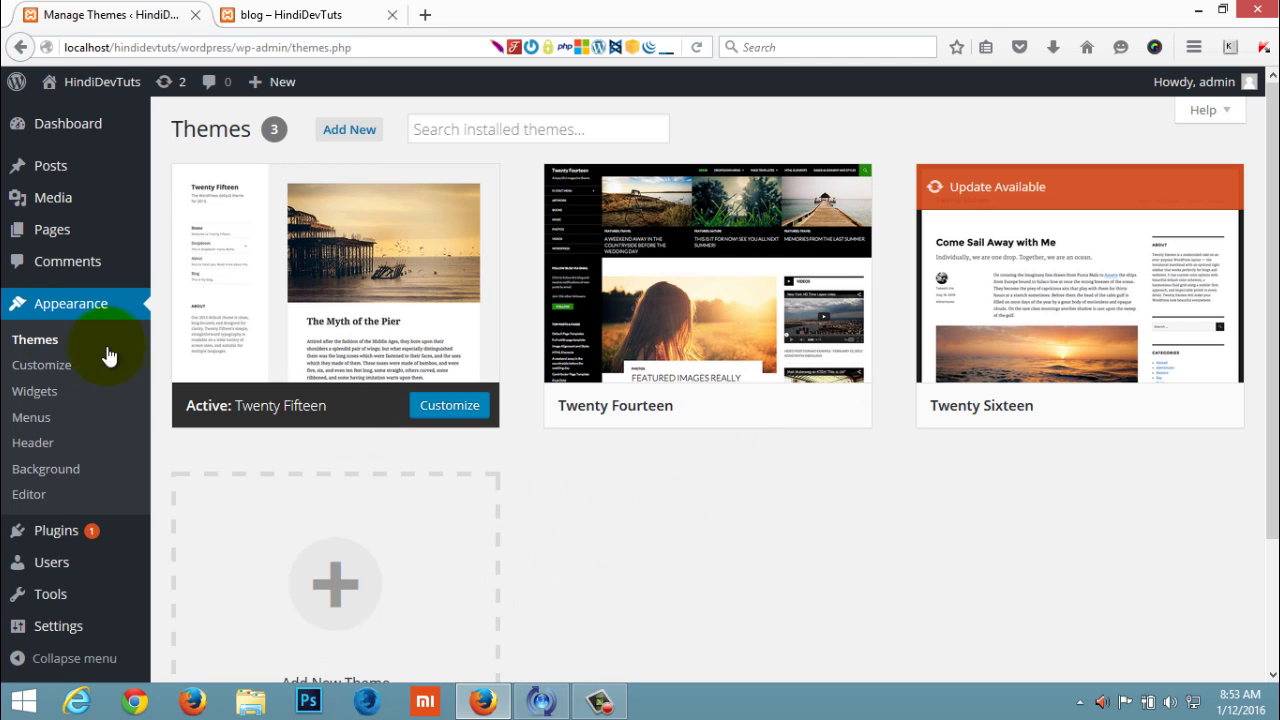
Open the Home page on the live site and look over its layout in the Twenty Fifteen theme
left_click(285, 14)
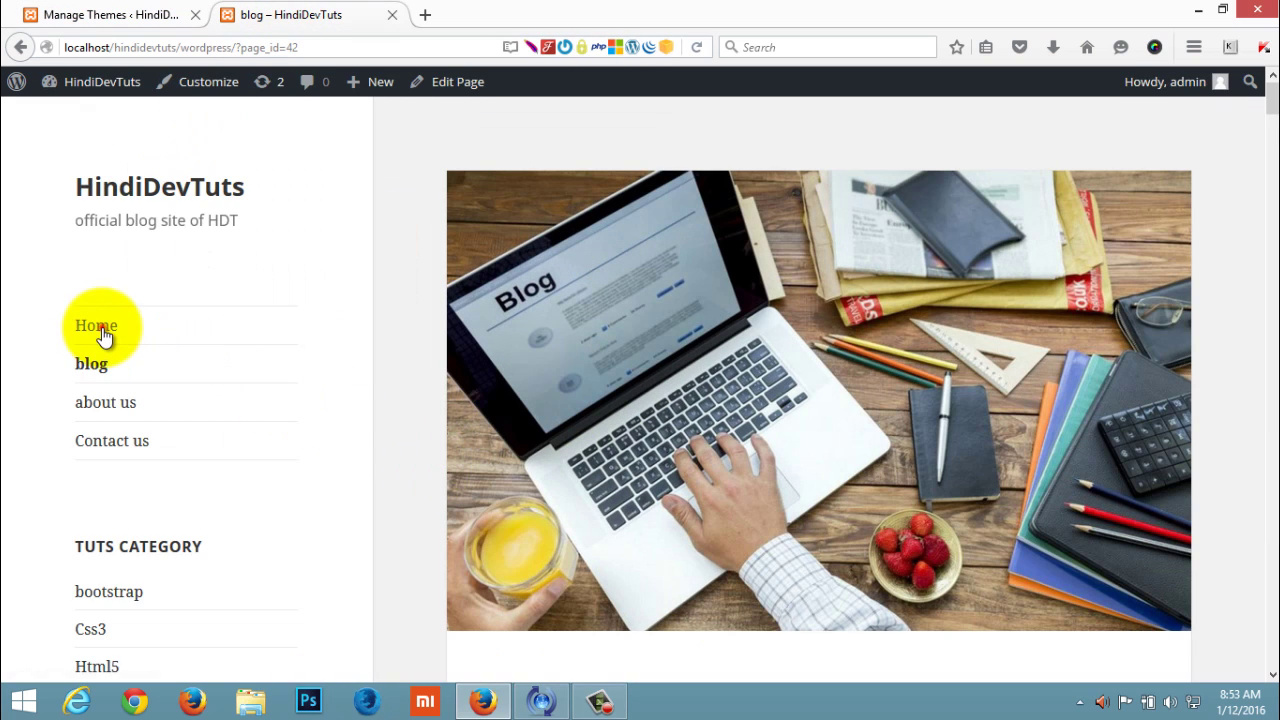
left_click(100, 325)
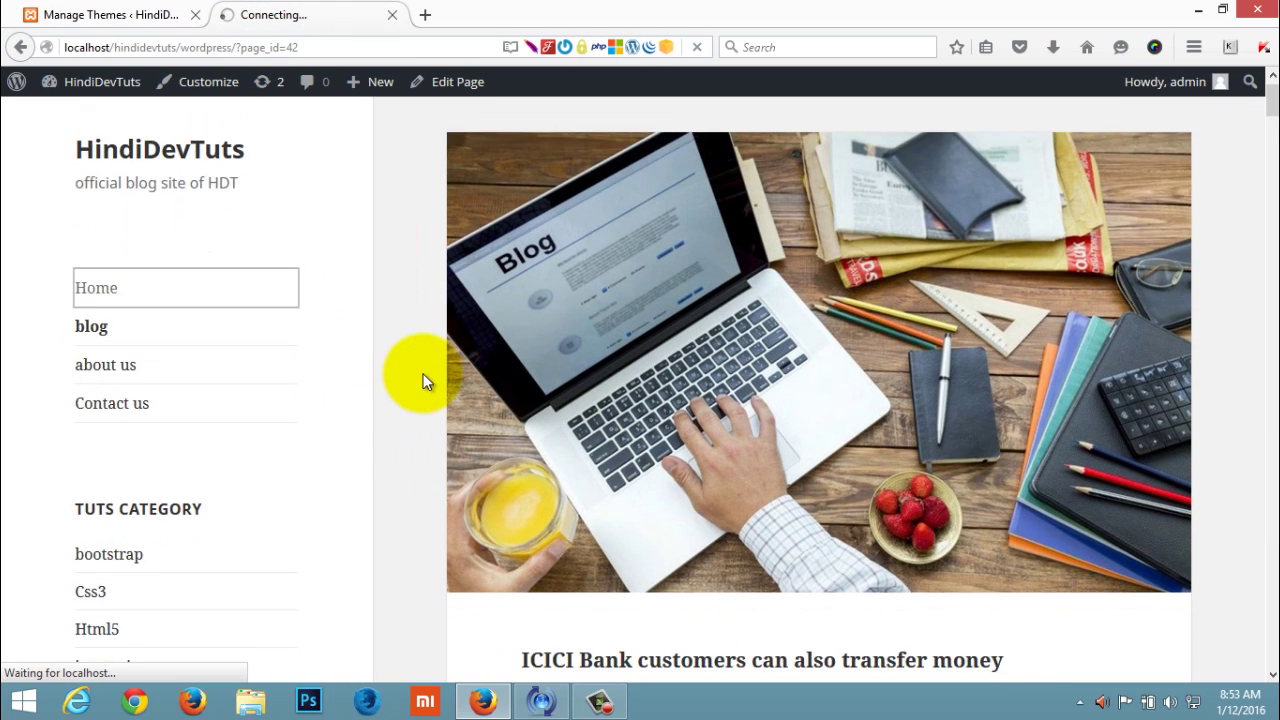
scroll(422, 380, "down", 5)
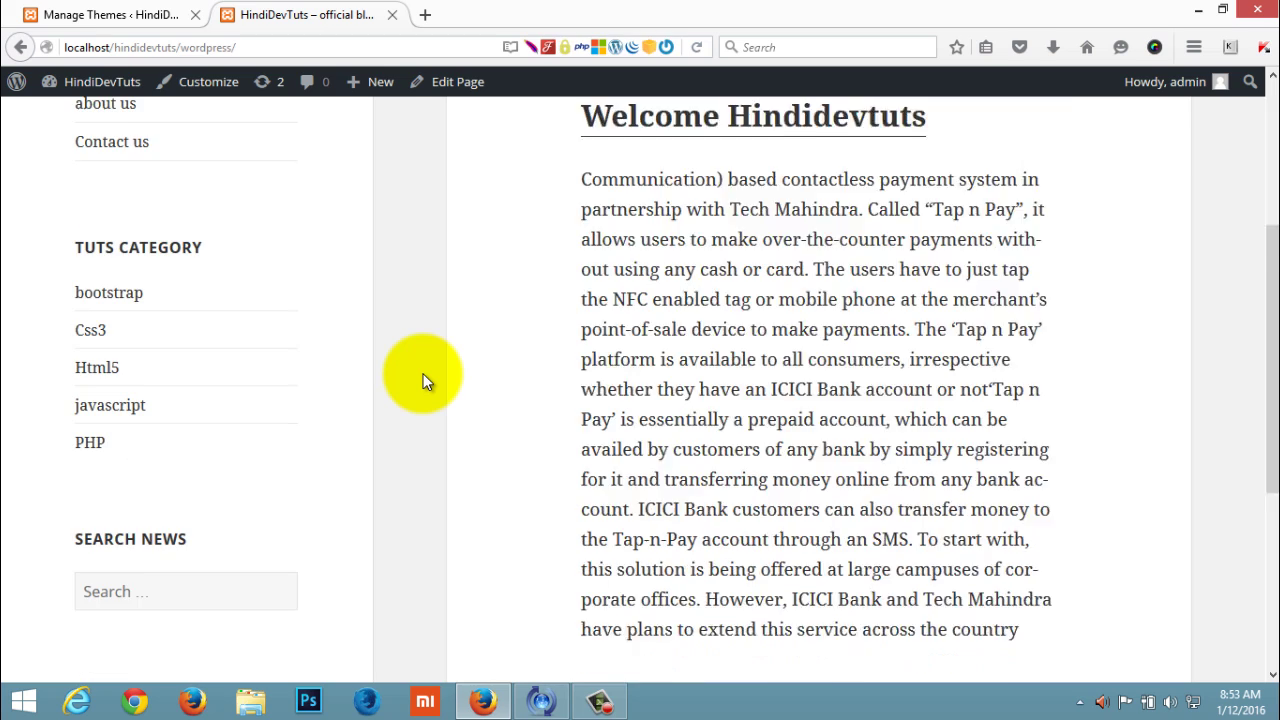
scroll(422, 380, "up", 5)
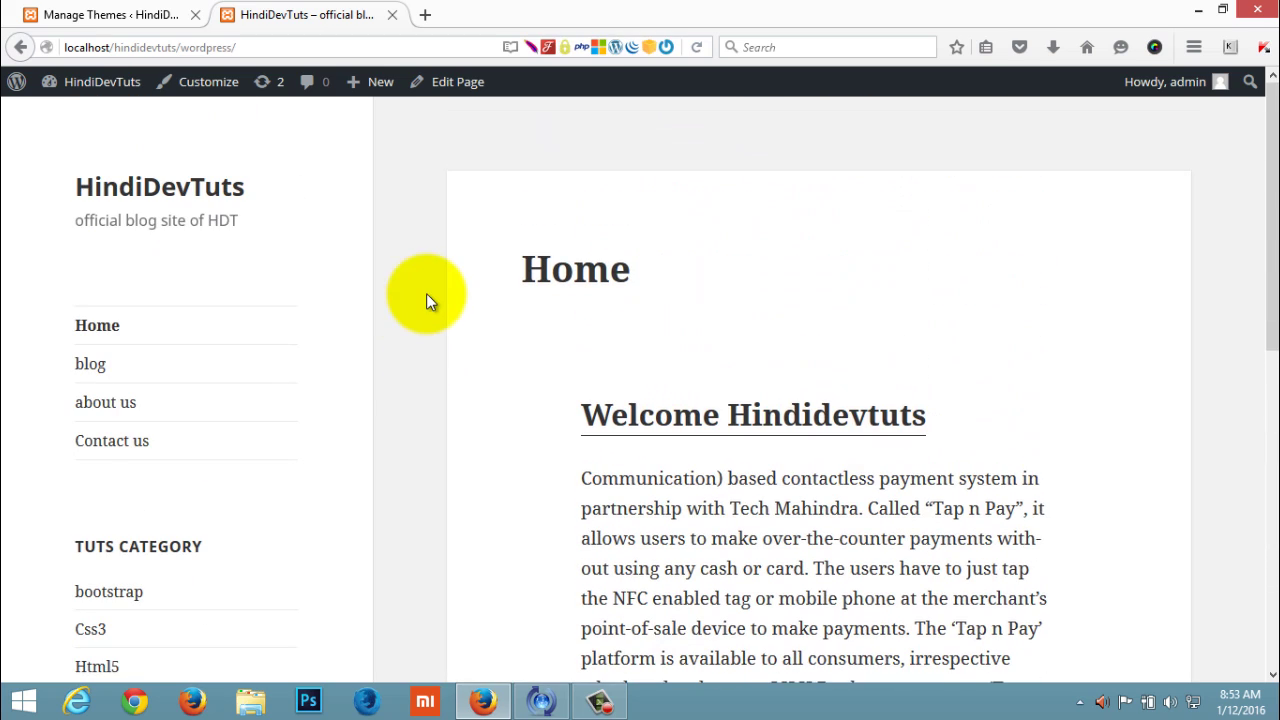
Activate the Twenty Sixteen theme and reload the site's Home page
left_click(93, 17)
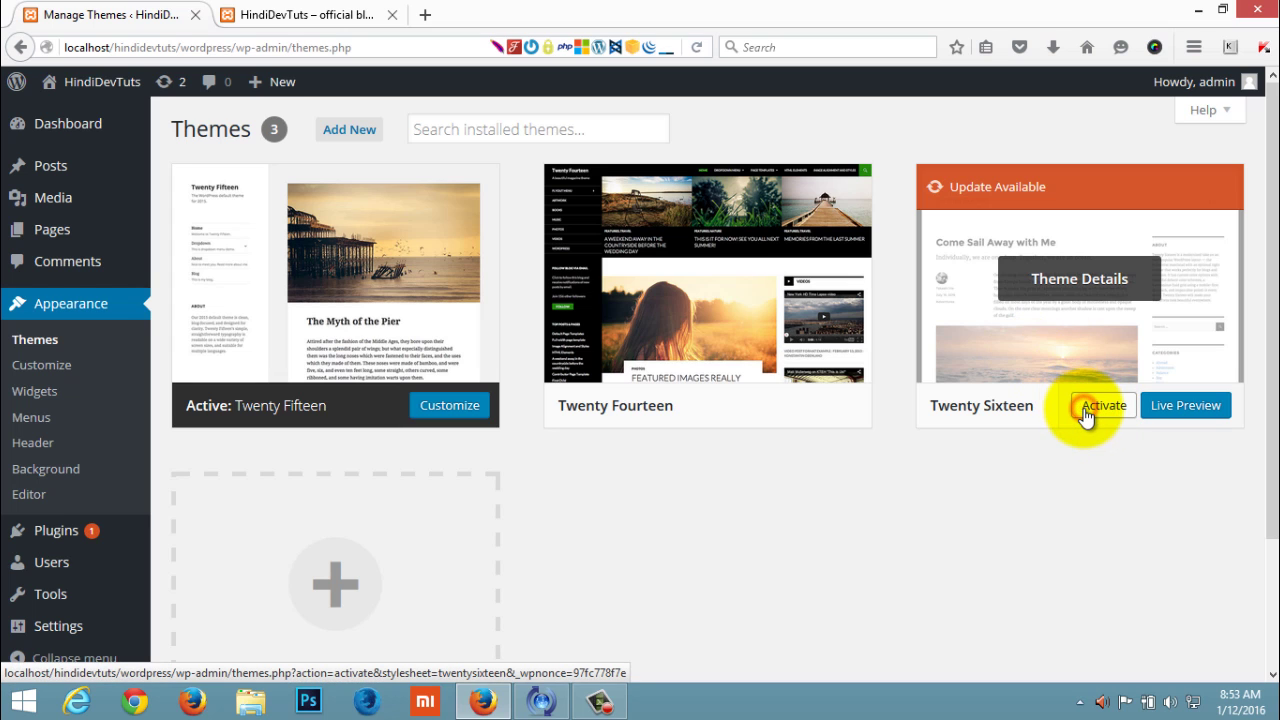
left_click(1087, 413)
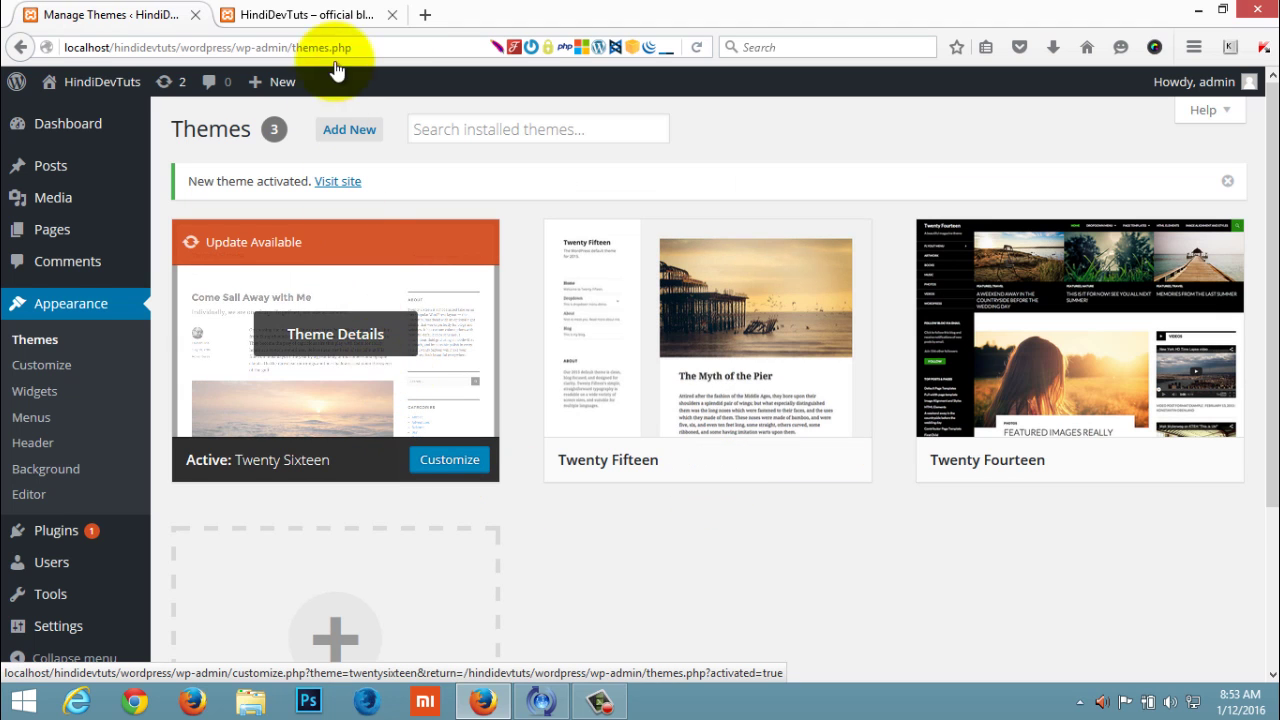
left_click(316, 12)
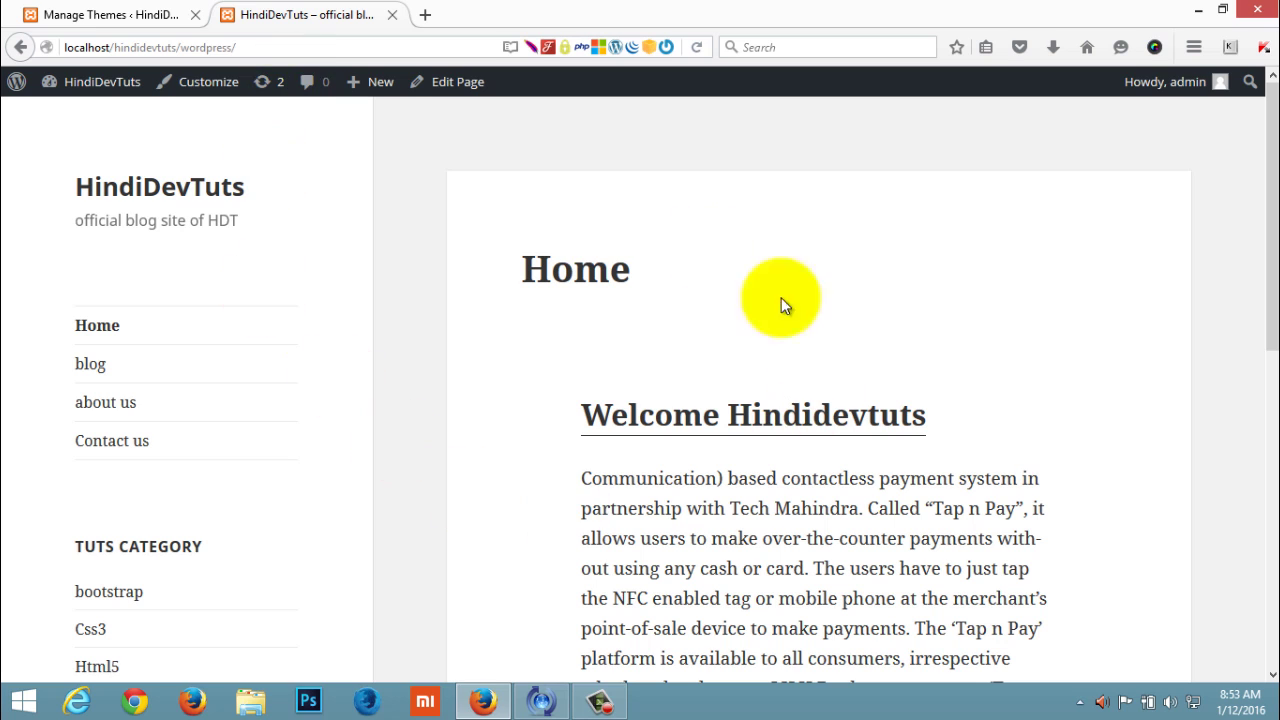
left_click(698, 47)
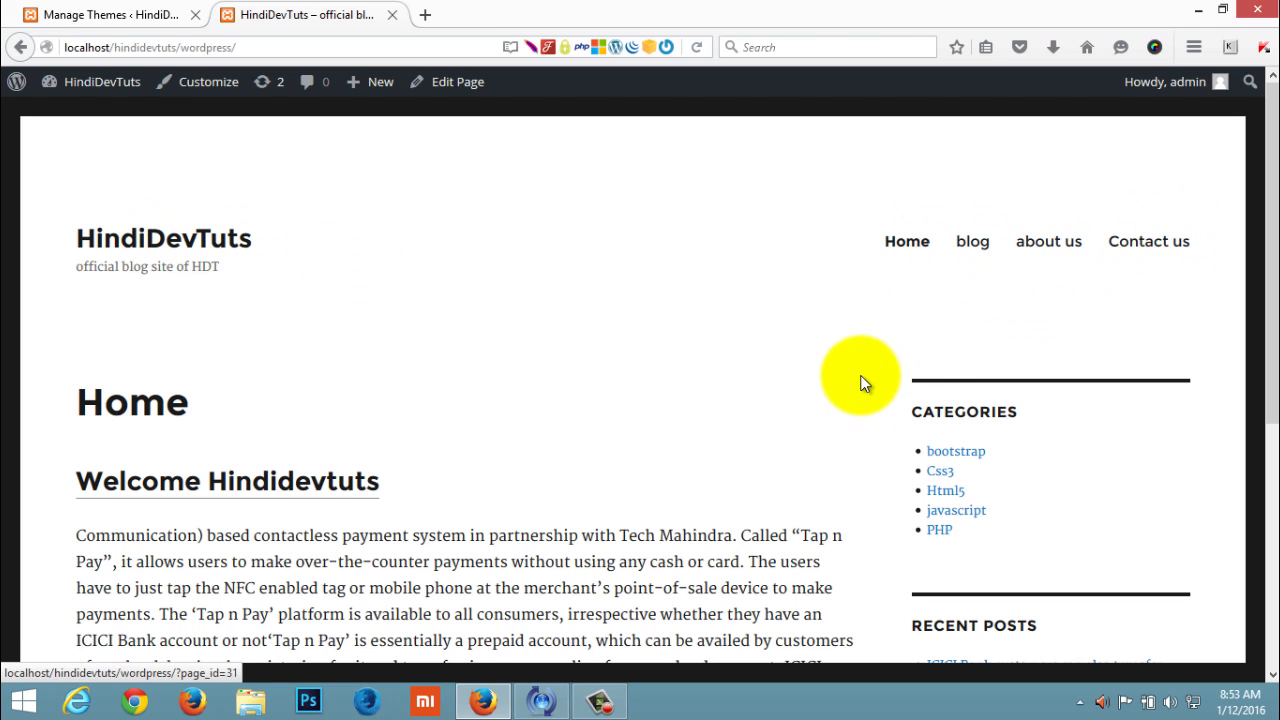
Look over the Home page's content, categories and recent posts in the Twenty Sixteen theme
scroll(855, 375, "down", 4)
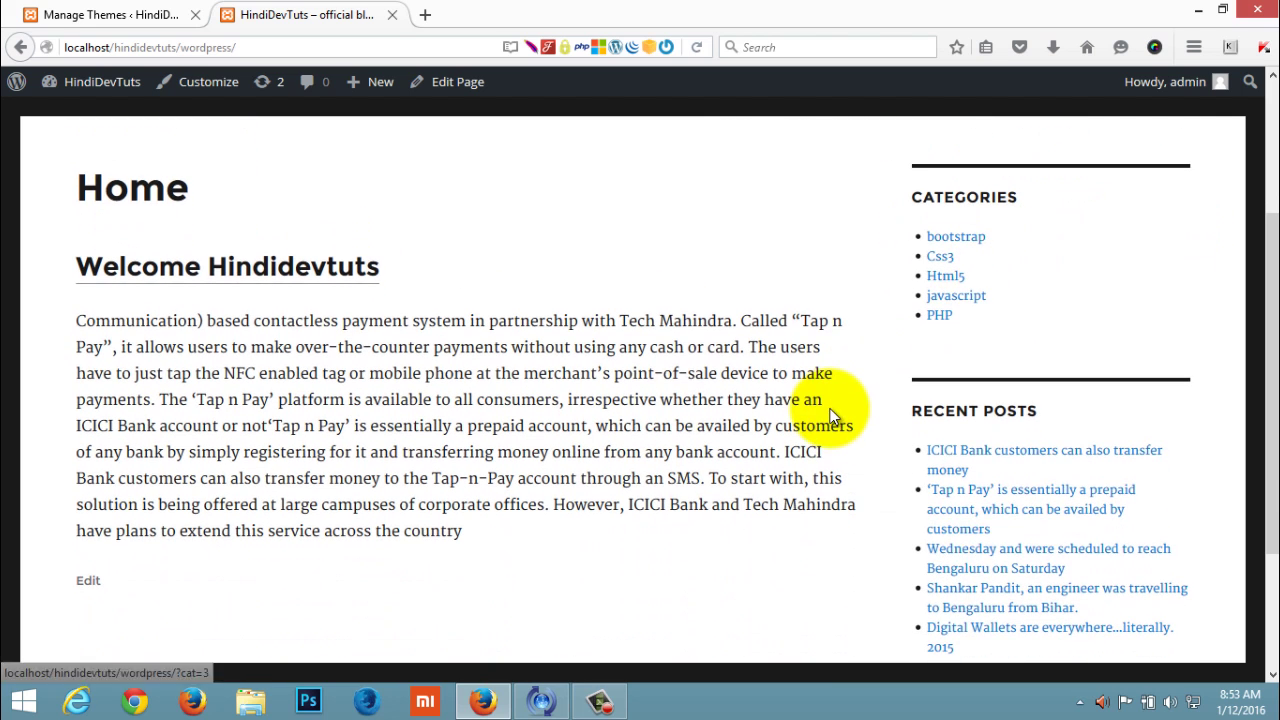
scroll(880, 410, "down", 3)
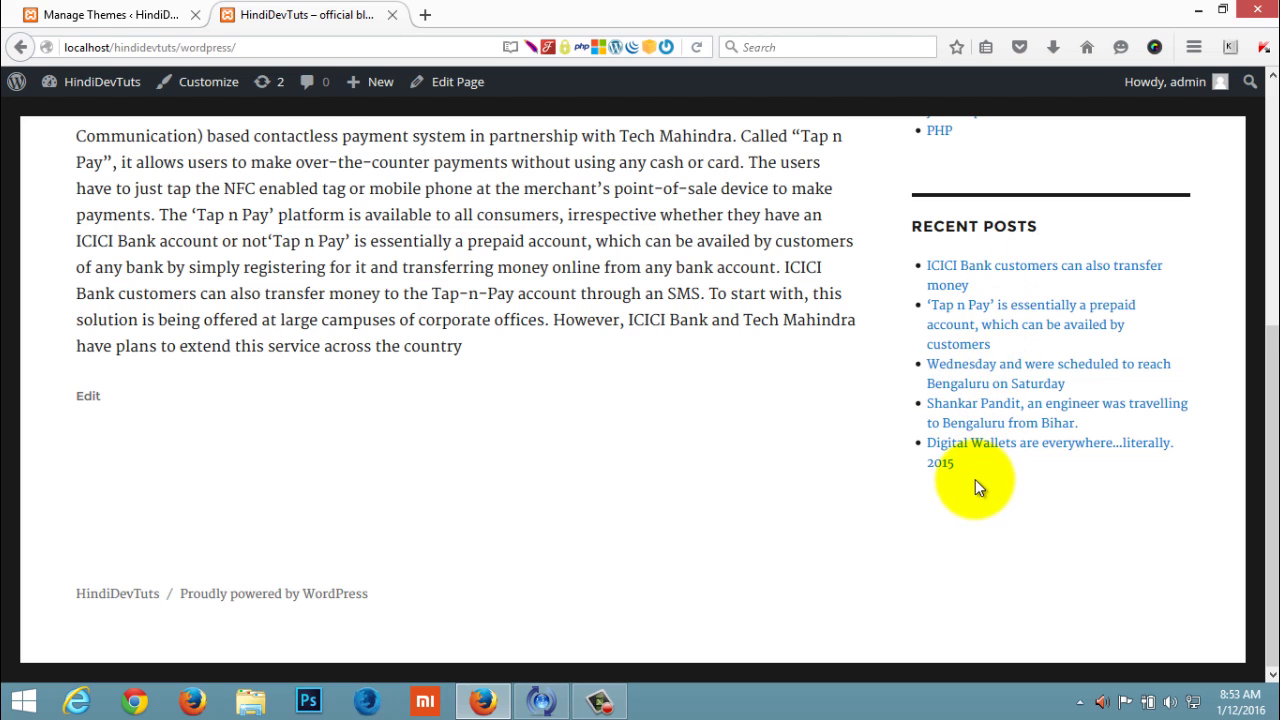
scroll(821, 495, "up", 6)
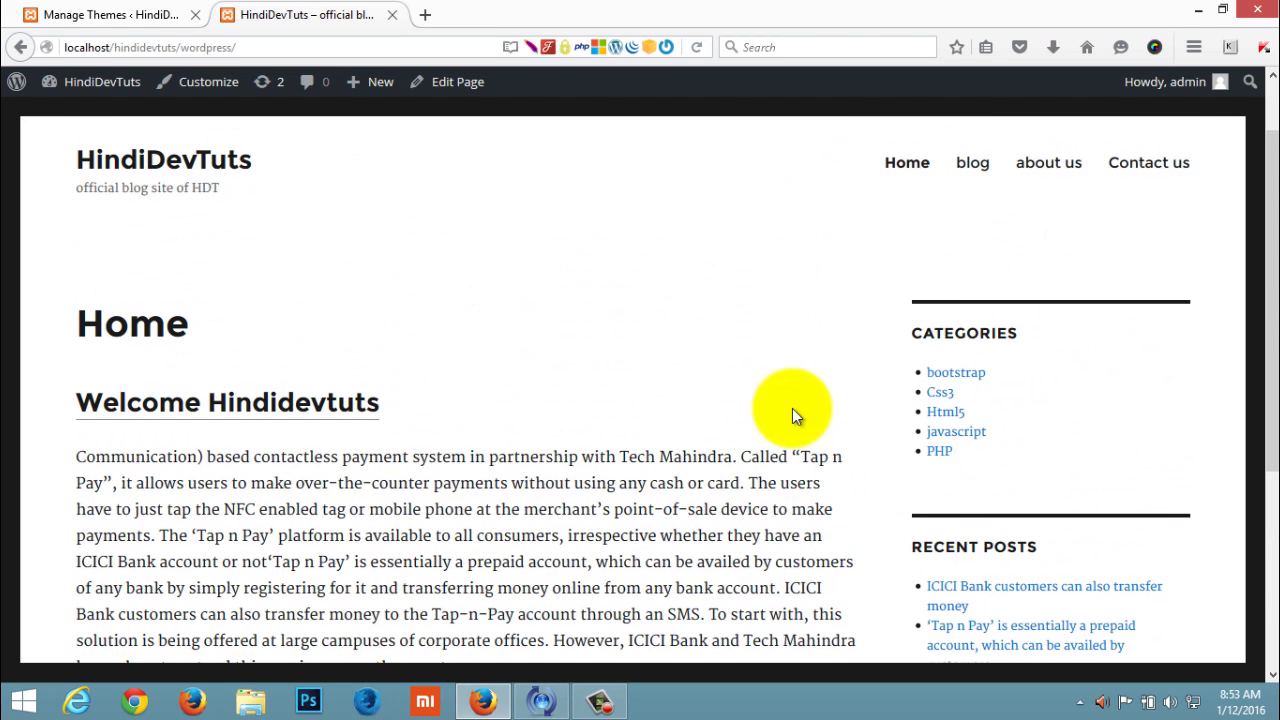
Open the site's blog page and look through its posts in the Twenty Sixteen theme
left_click(971, 162)
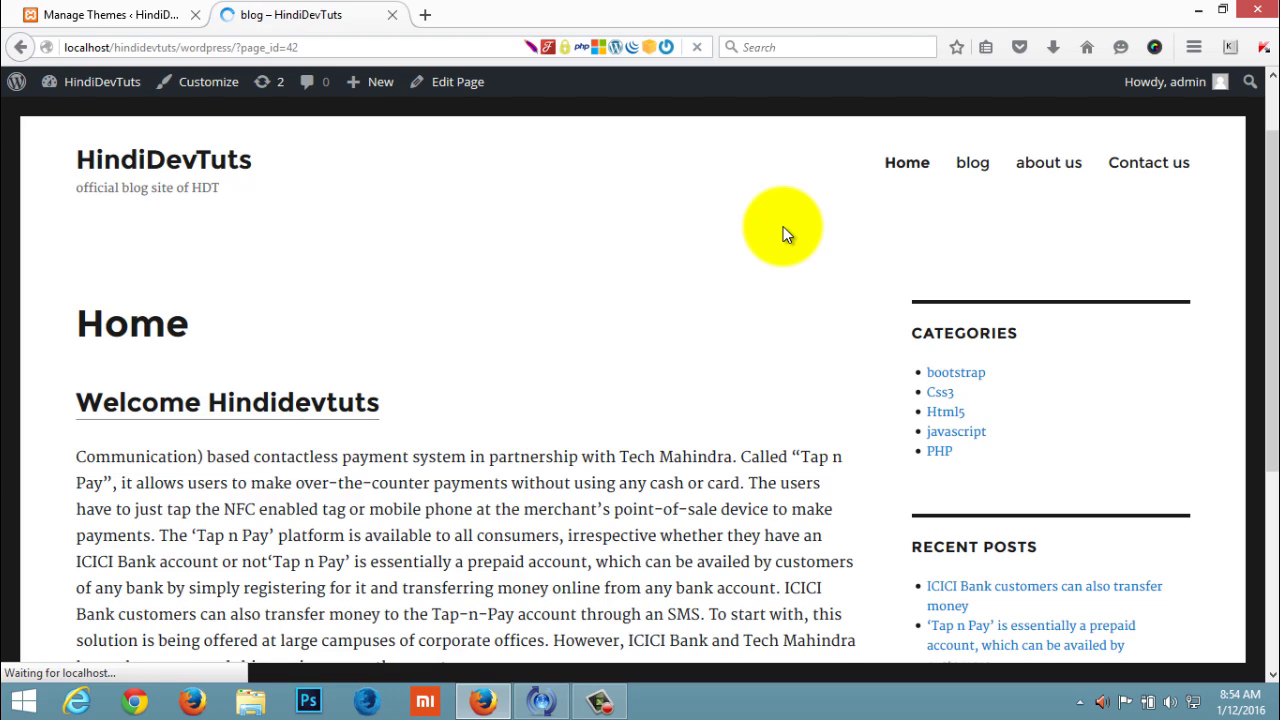
scroll(767, 311, "down", 4)
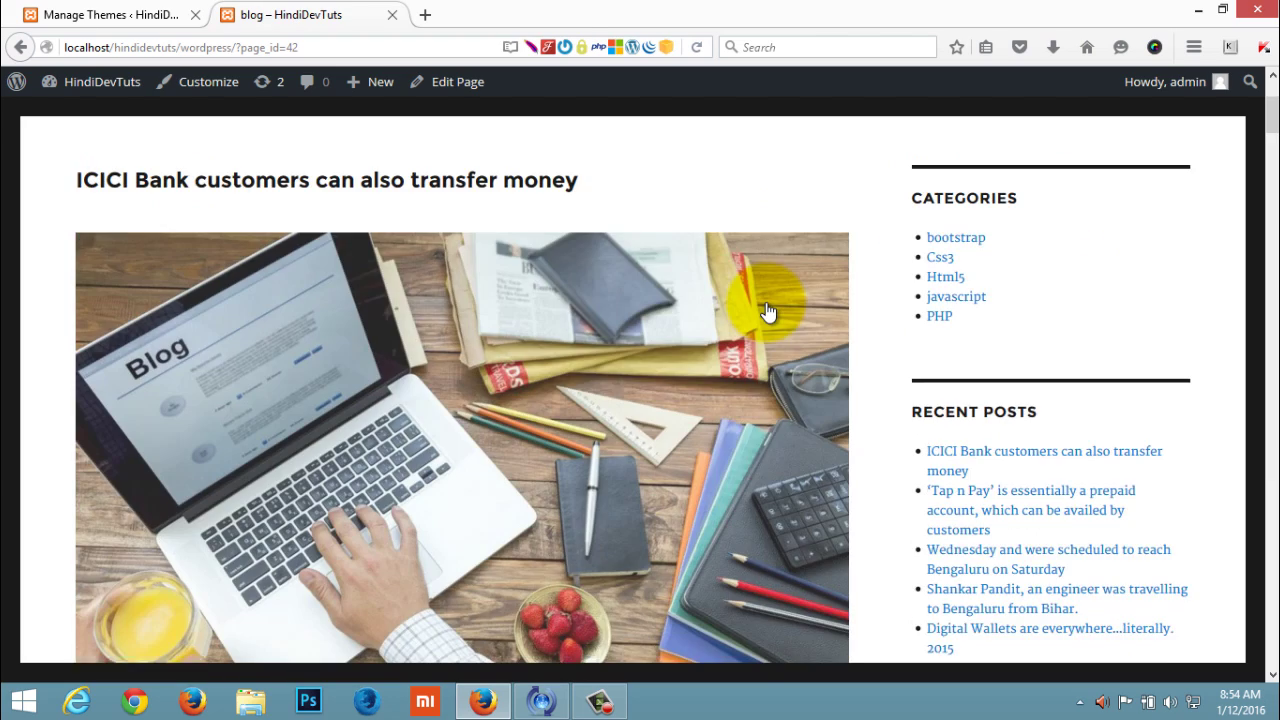
scroll(767, 311, "down", 20)
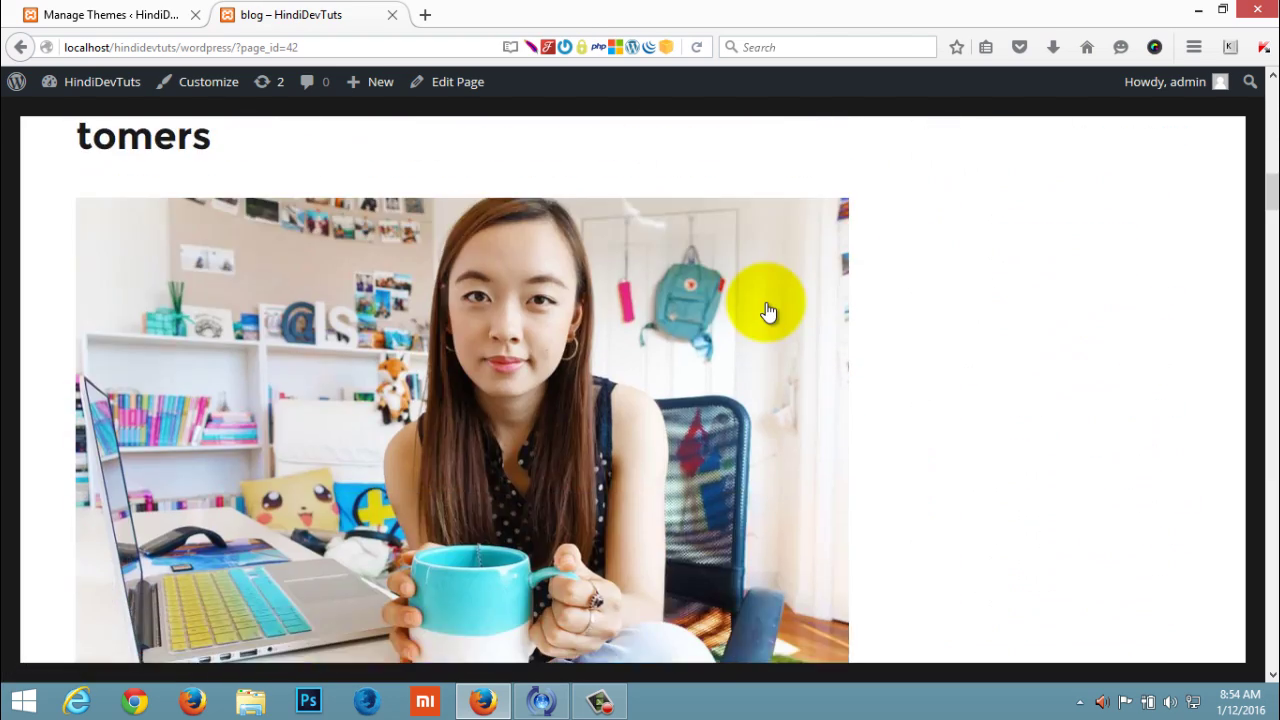
scroll(767, 311, "down", 16)
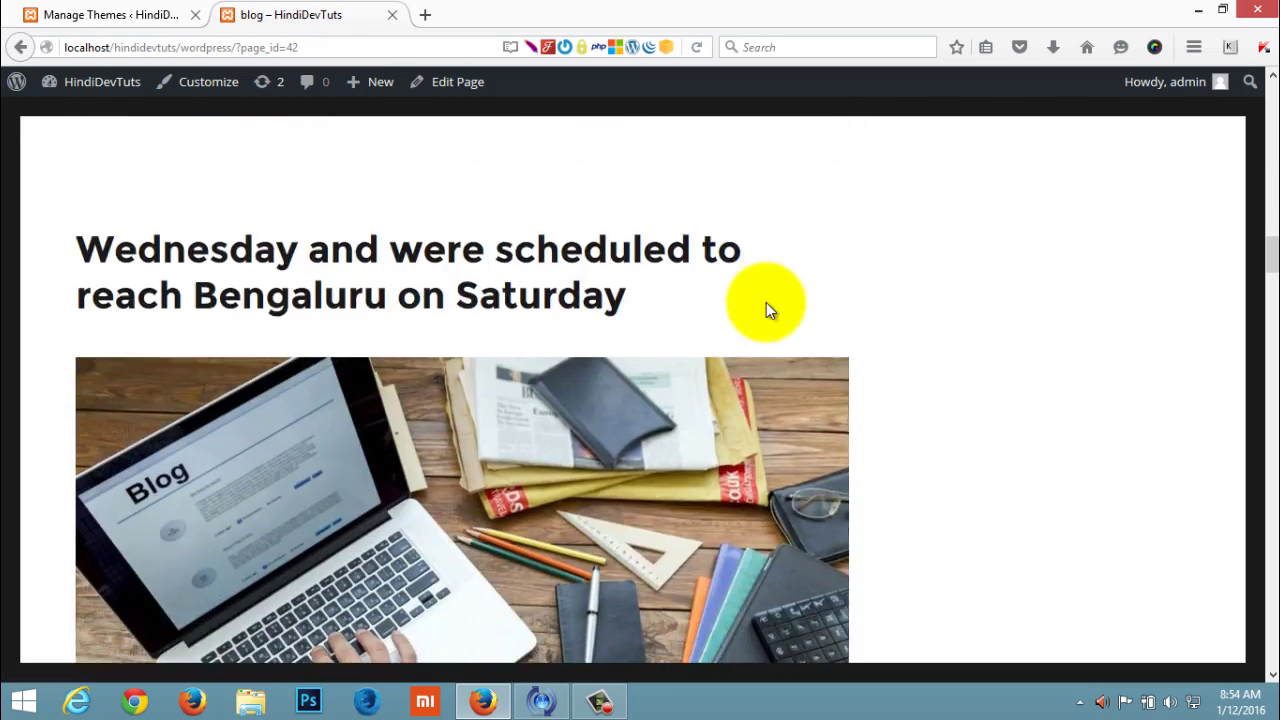
scroll(766, 306, "down", 18)
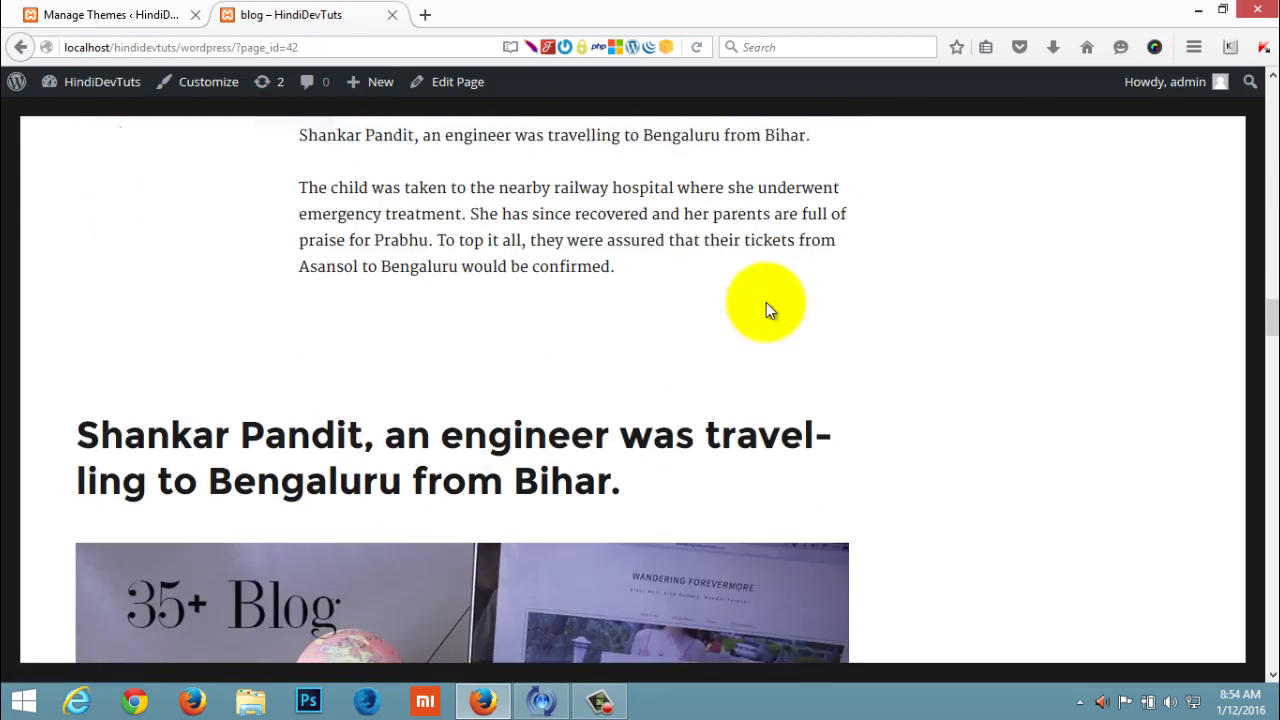
scroll(766, 302, "down", 20)
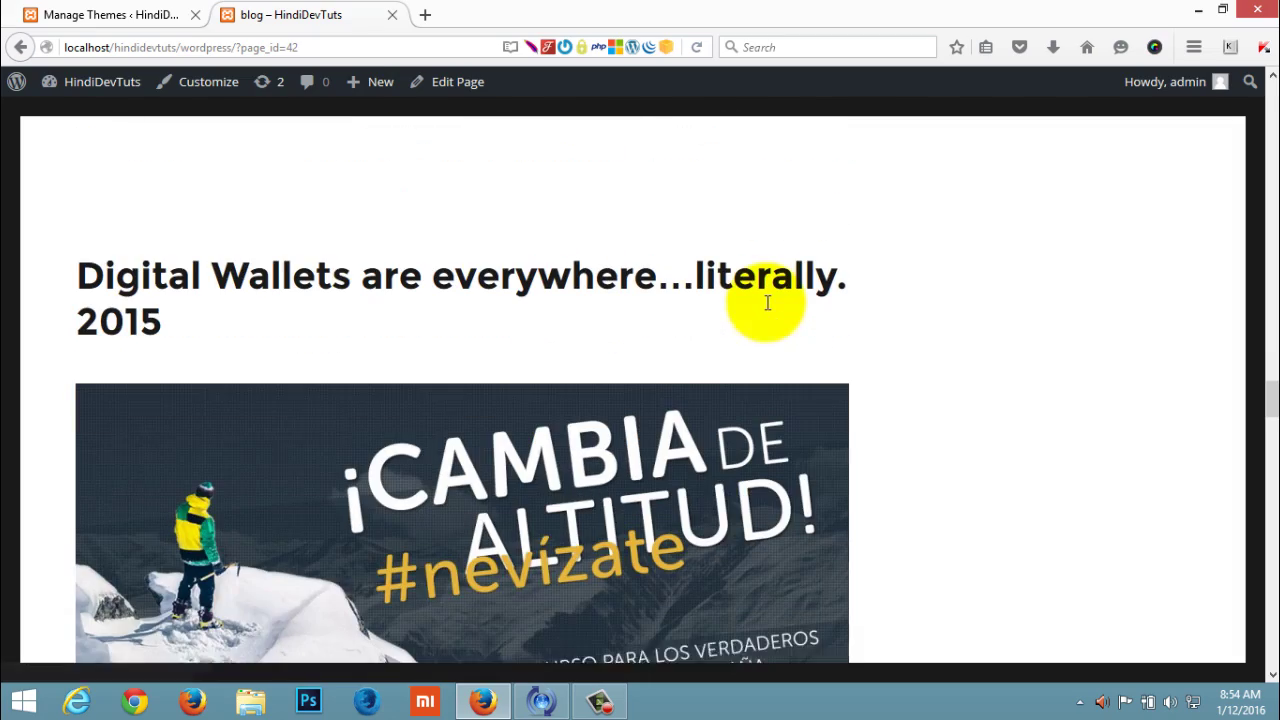
left_click_drag(1272, 400, 1250, 157)
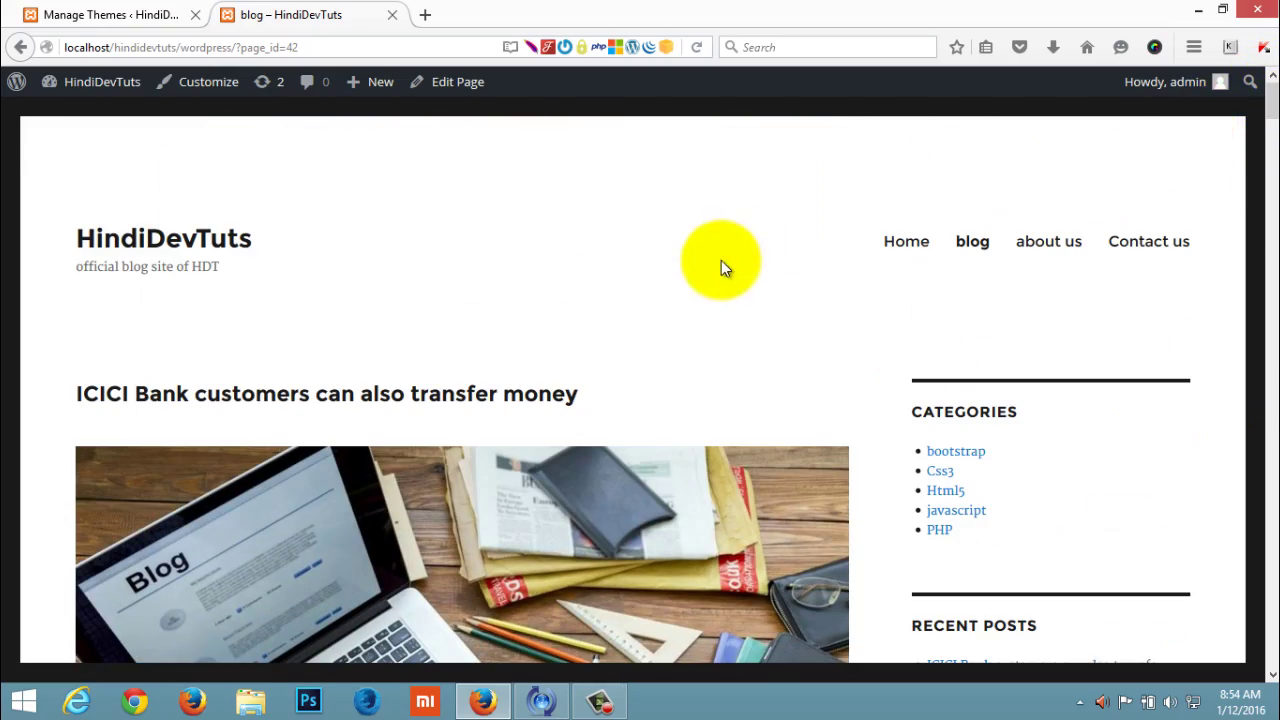
Search the installed themes for "responsive" and look over the theme list
left_click(125, 10)
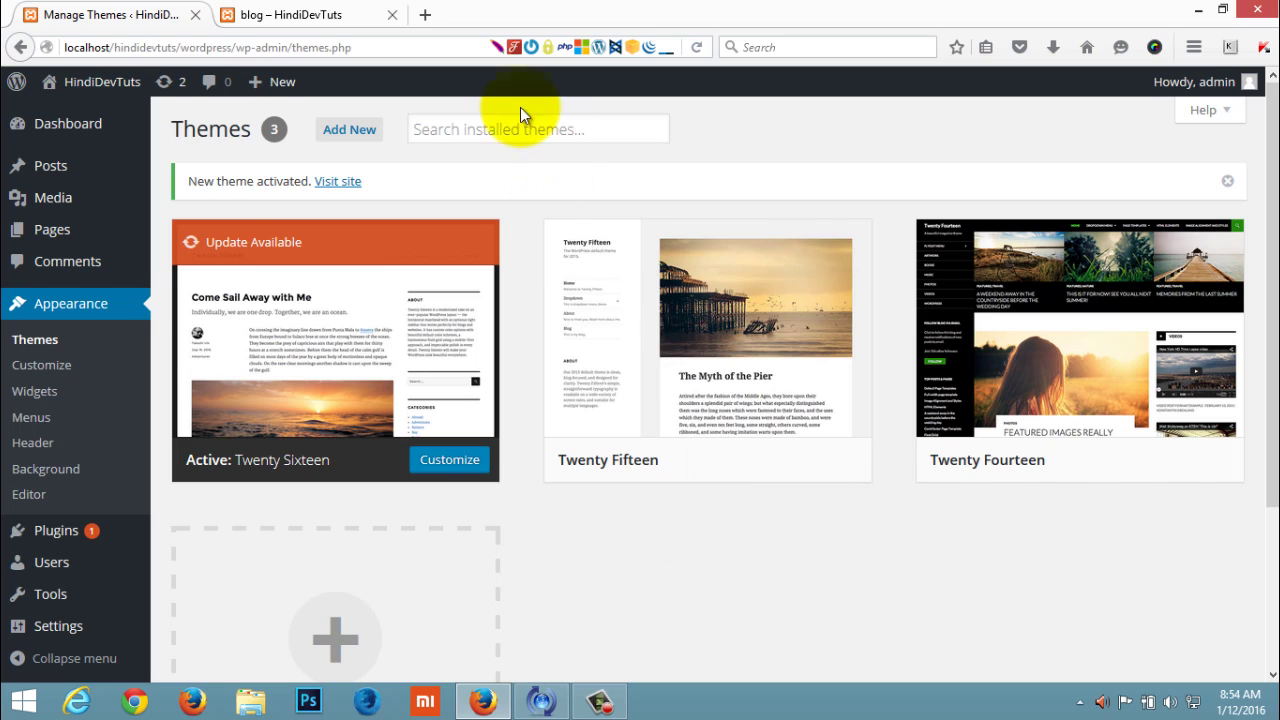
left_click(470, 130)
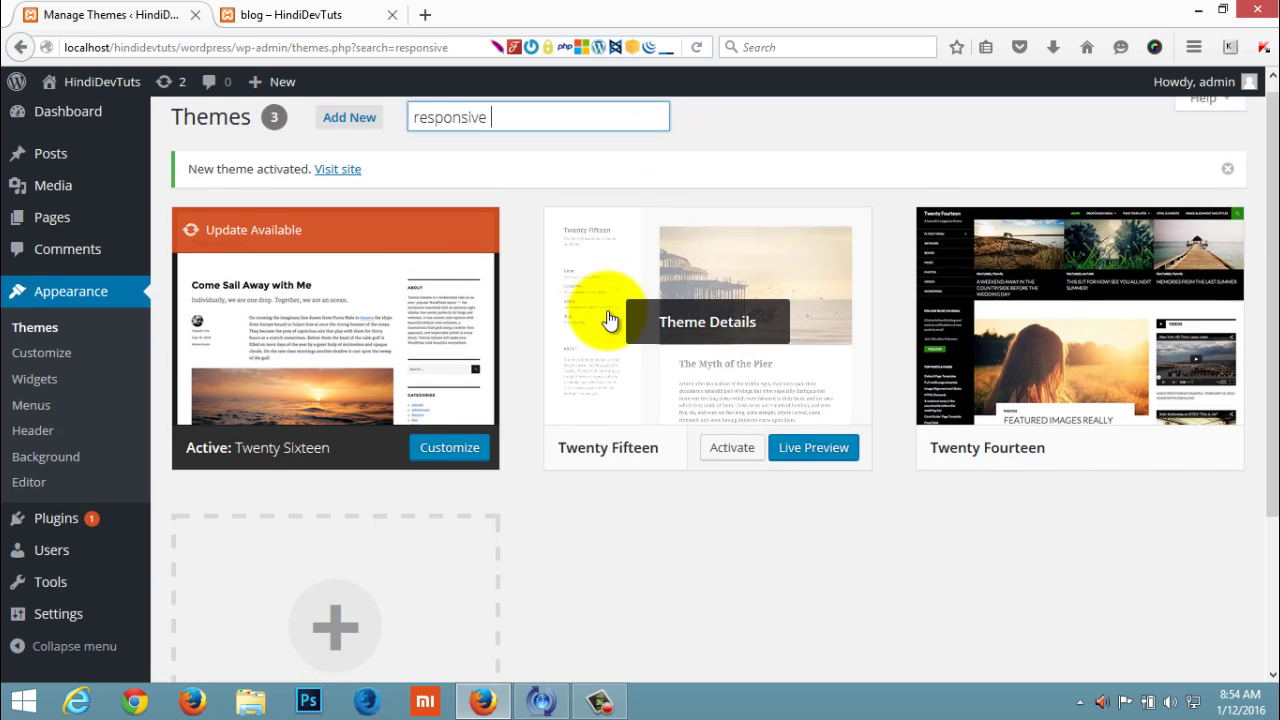
scroll(604, 340, "down", 3)
scroll(527, 447, "up", 2)
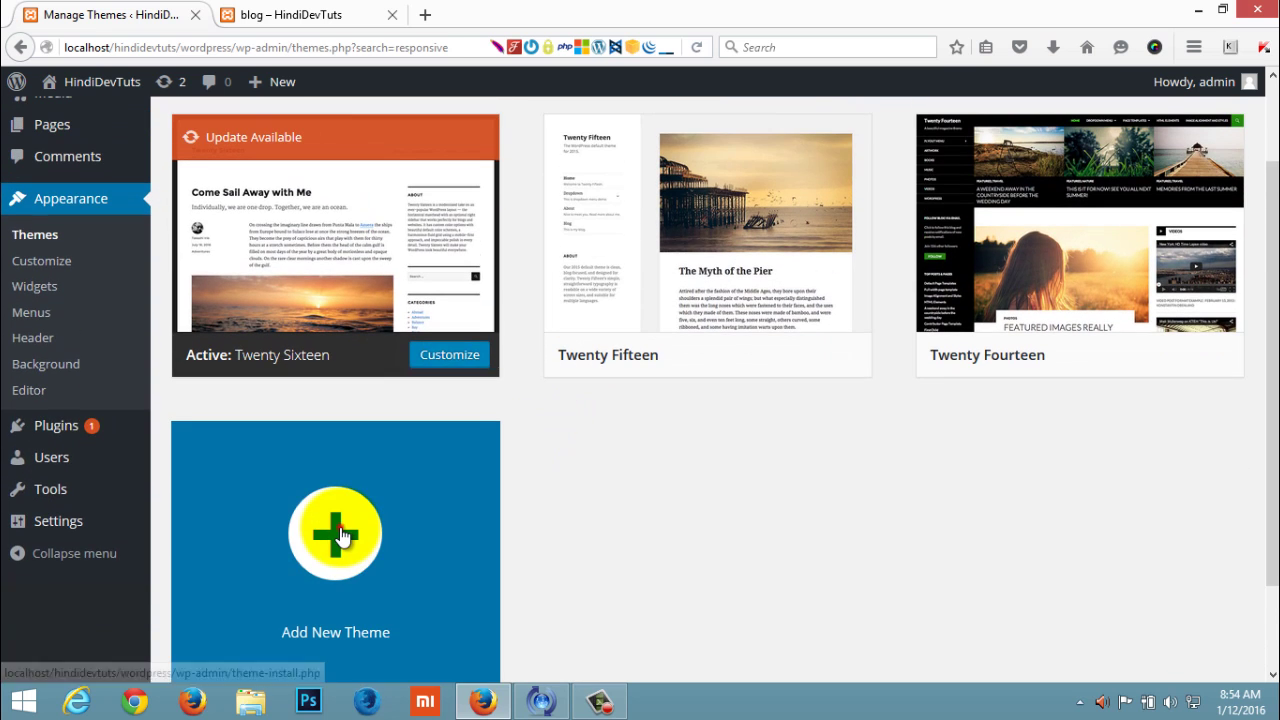
Open the catalogue for adding new themes and browse the featured themes
left_click(334, 529)
scroll(653, 521, "up", 2)
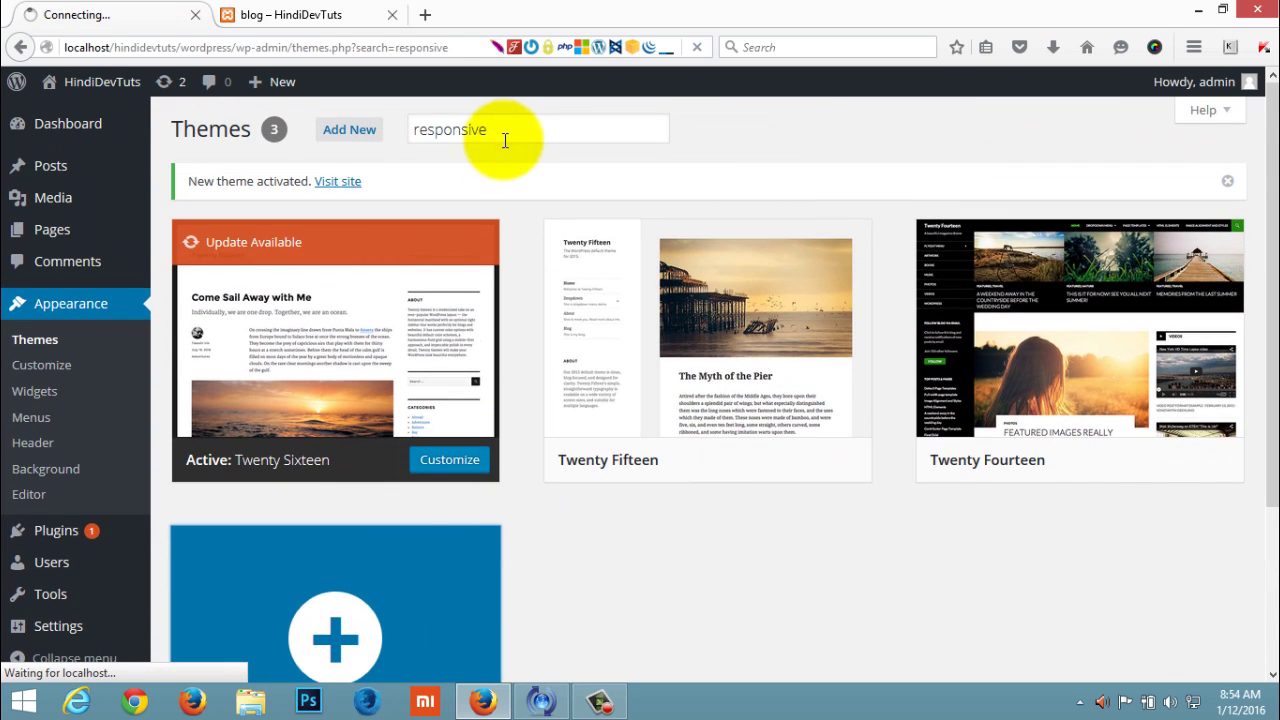
scroll(575, 577, "down", 2)
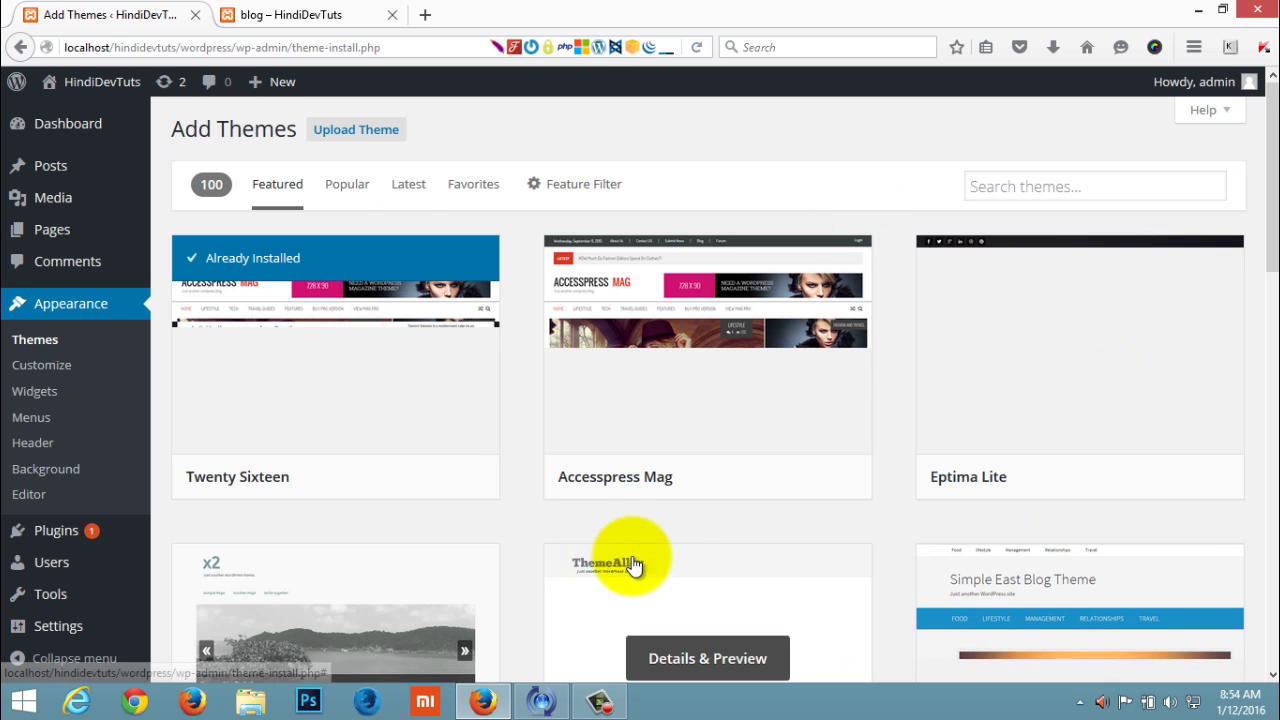
scroll(529, 543, "down", 4)
scroll(529, 548, "down", 5)
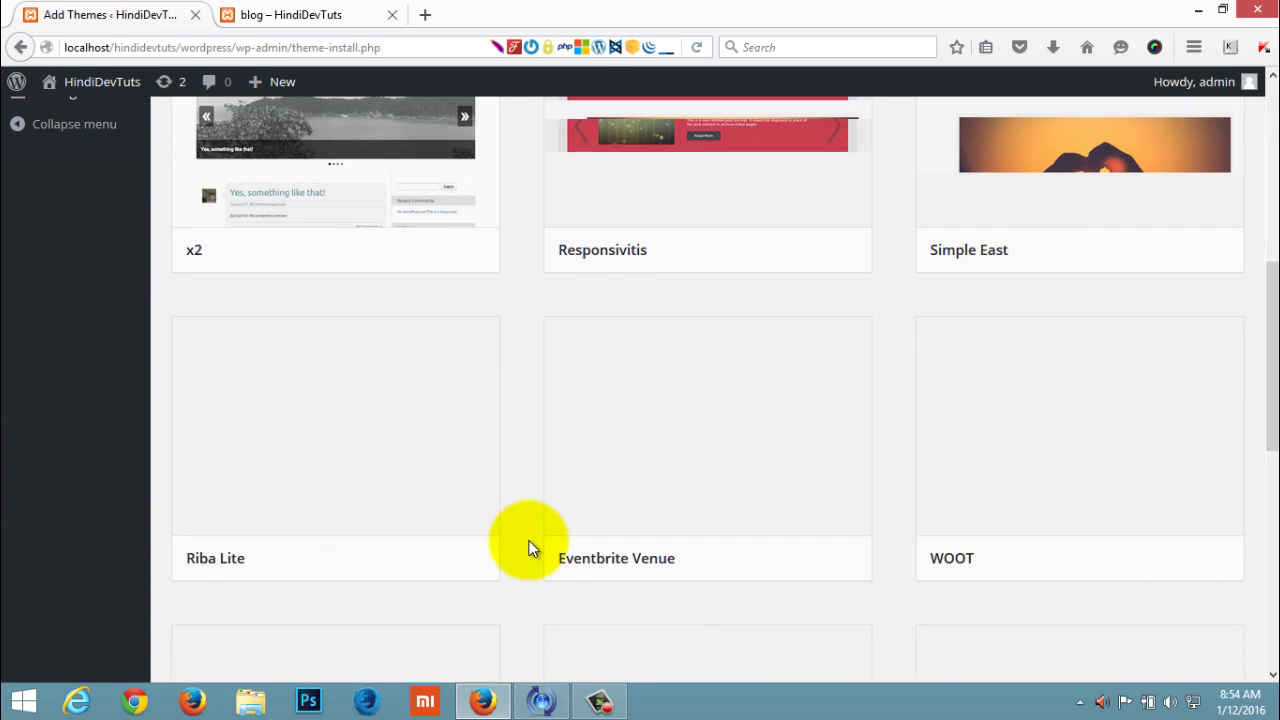
scroll(529, 548, "down", 4)
scroll(529, 548, "down", 4)
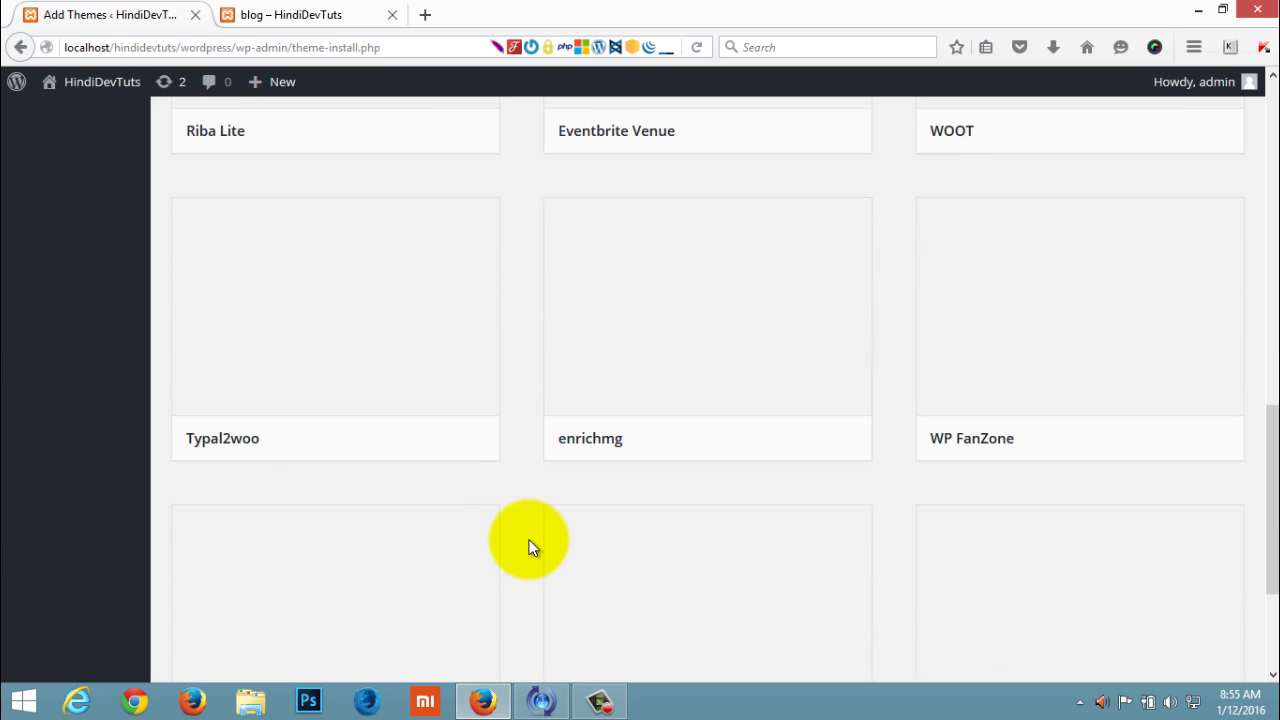
scroll(529, 548, "down", 4)
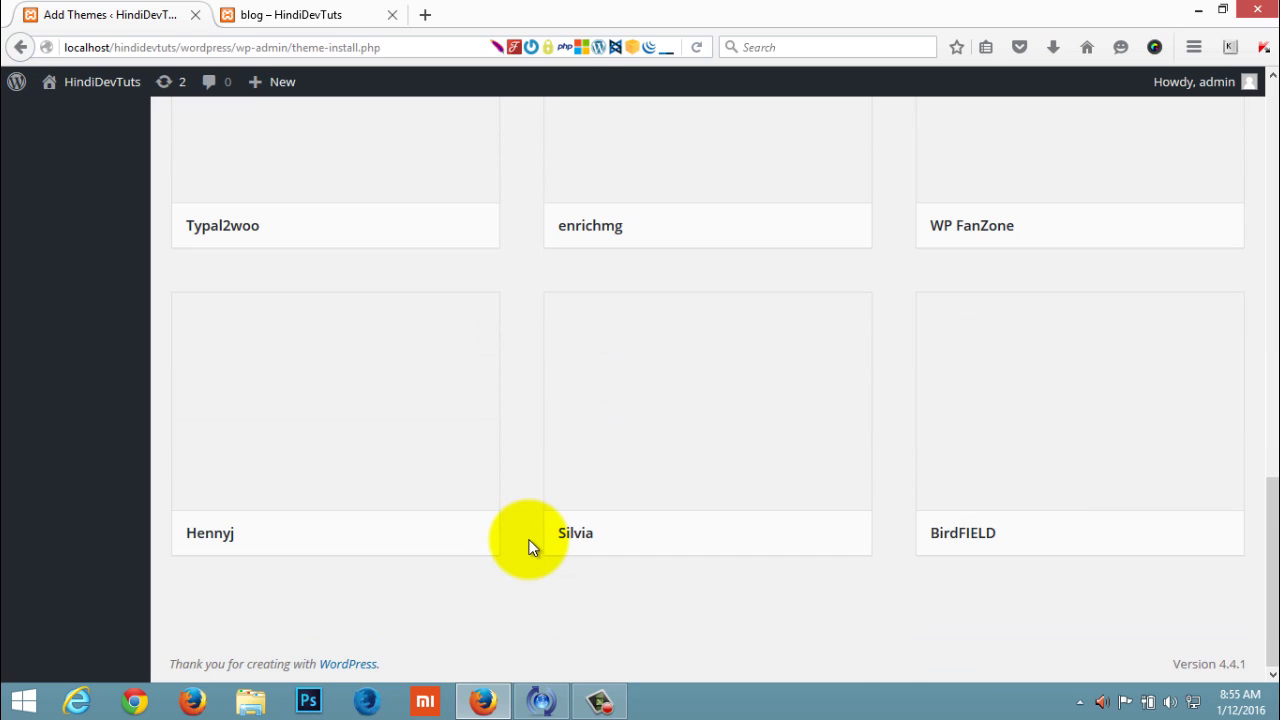
Examine the featured themes' thumbnails in the Add Themes catalogue, from Accesspress Mag through x2 and Riba Lite to BirdFIELD
scroll(529, 548, "up", 14)
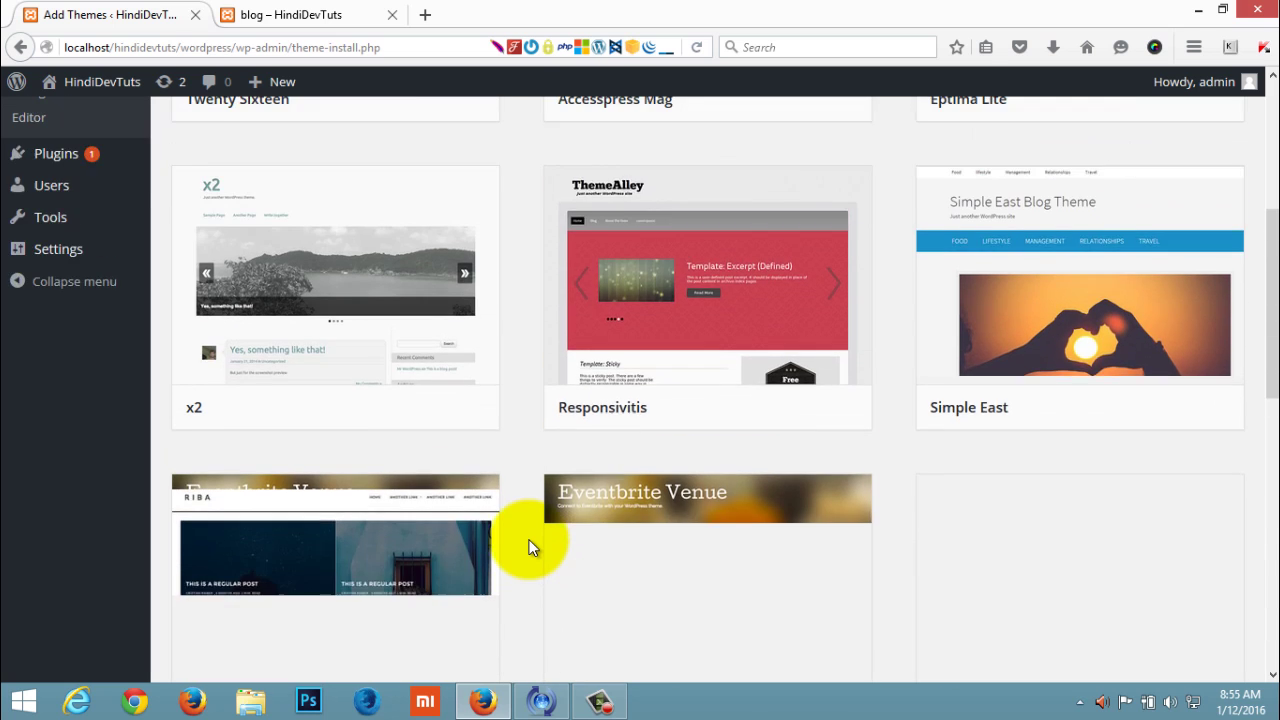
scroll(527, 545, "up", 1)
mouse_move(1157, 406)
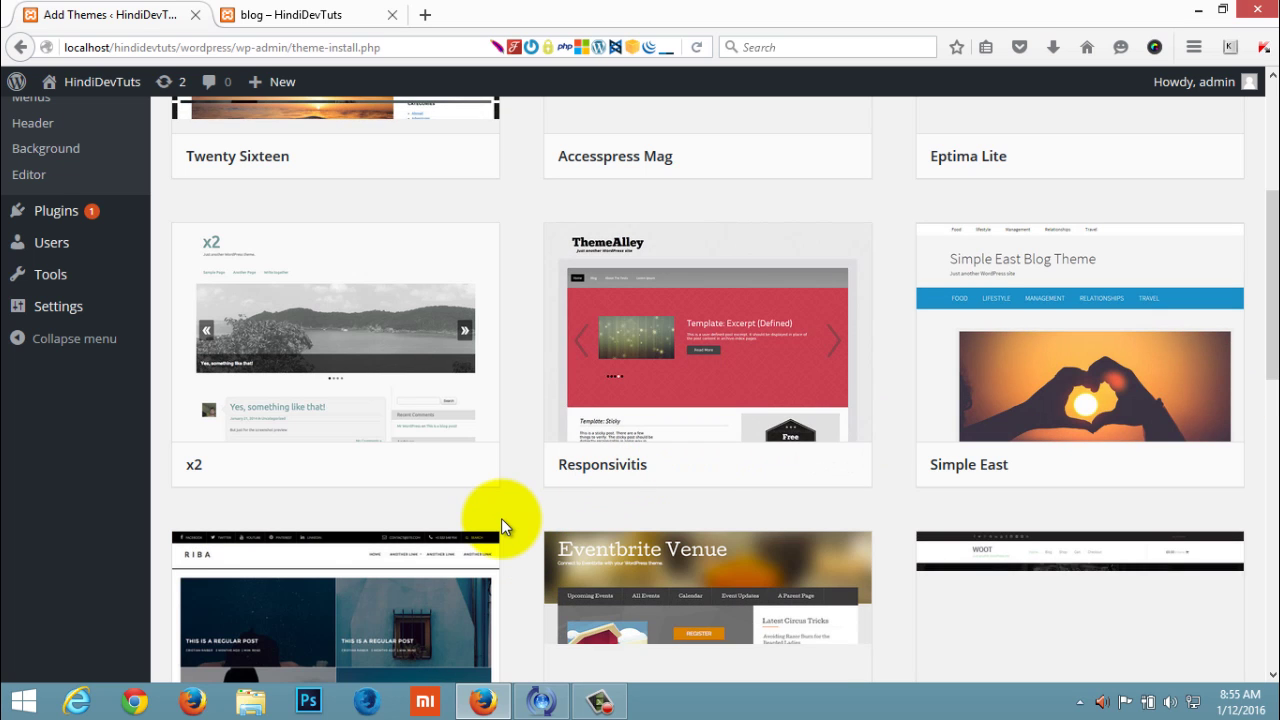
scroll(501, 518, "down", 6)
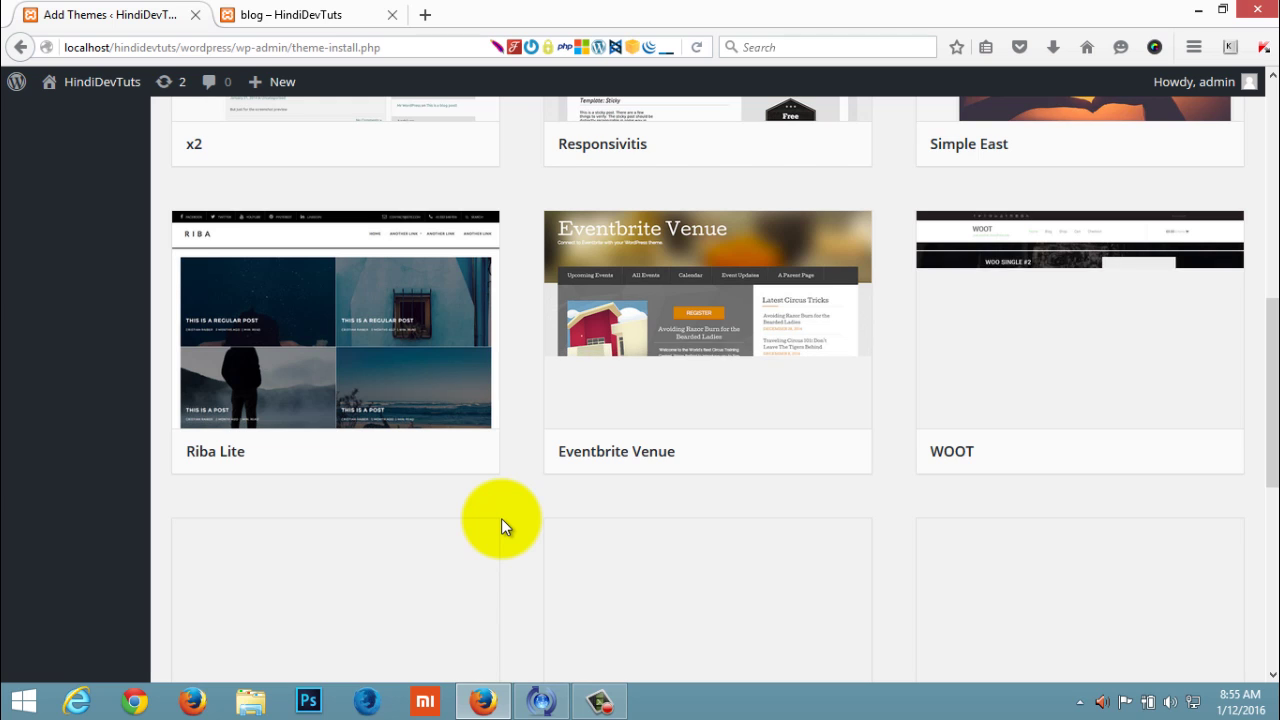
scroll(501, 518, "down", 5)
scroll(501, 518, "down", 4)
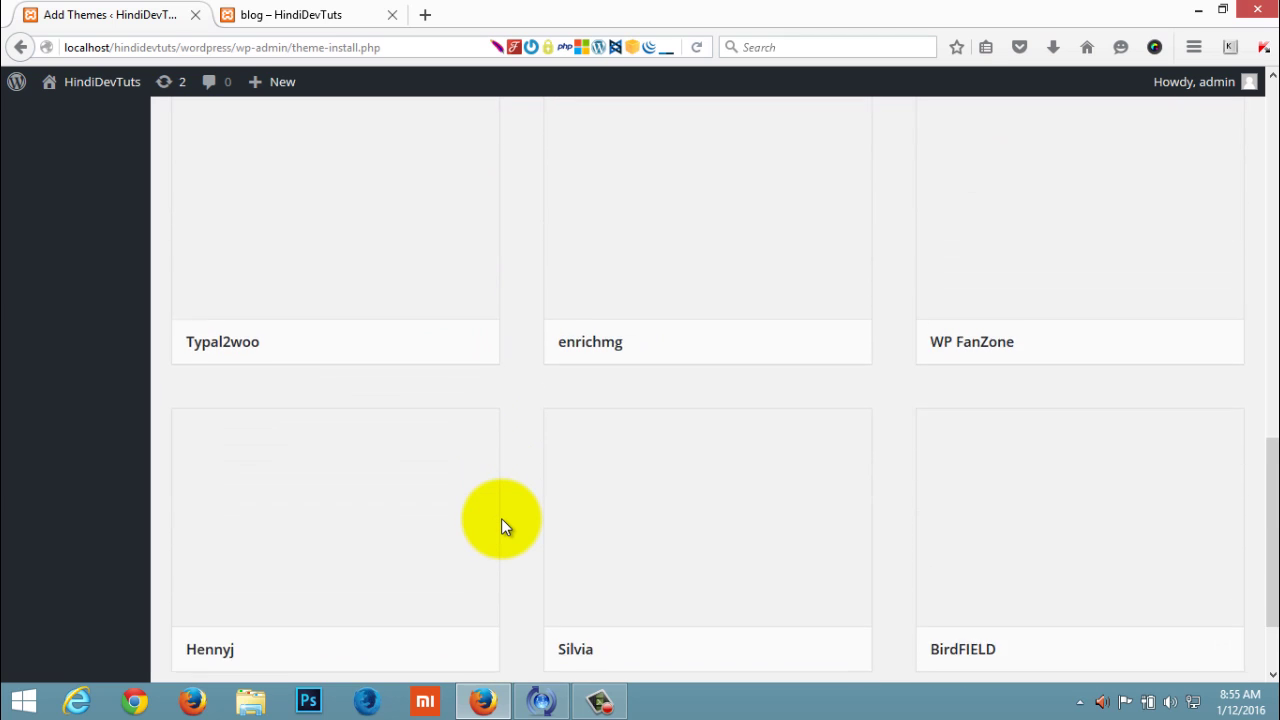
scroll(501, 518, "up", 12)
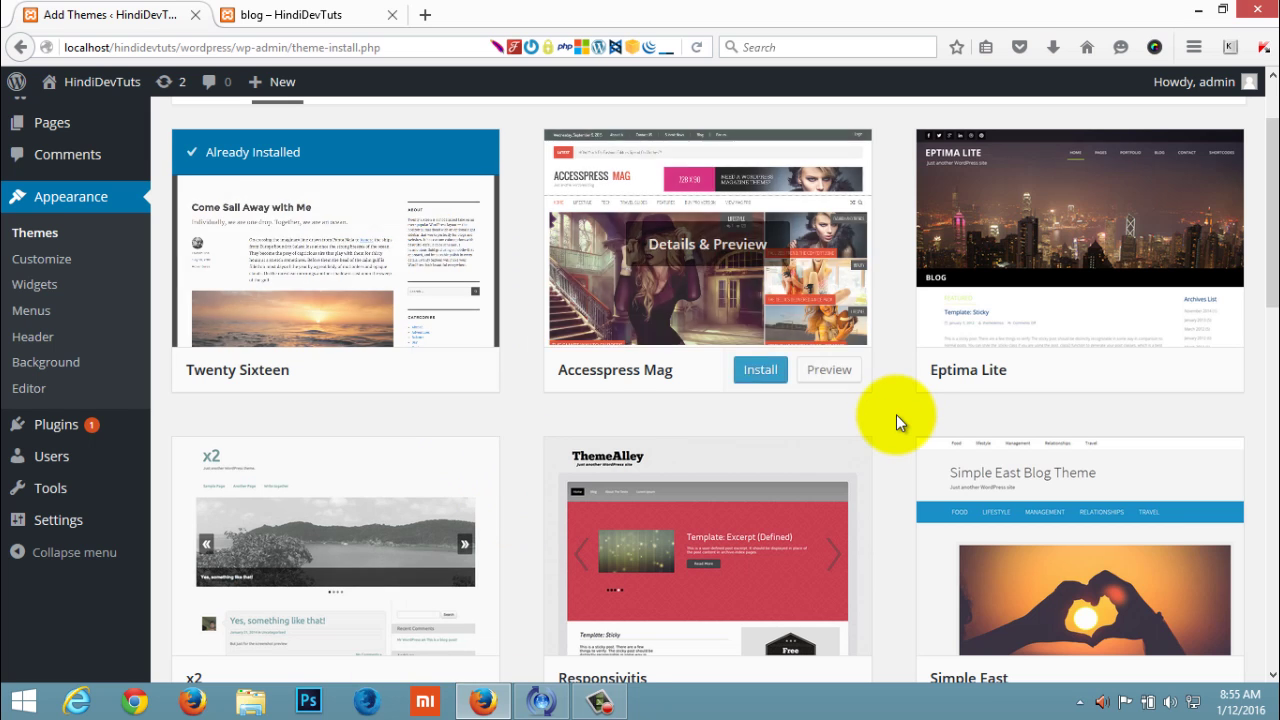
scroll(896, 415, "down", 5)
scroll(896, 415, "down", 1)
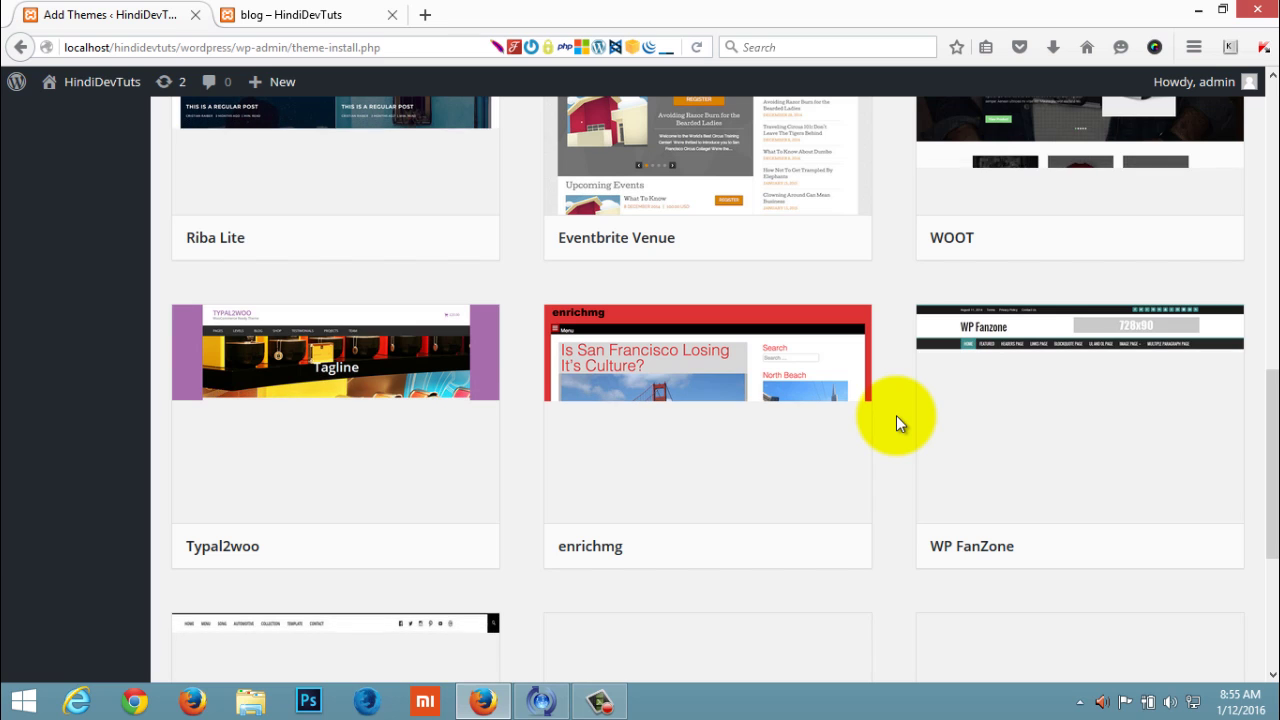
mouse_move(833, 457)
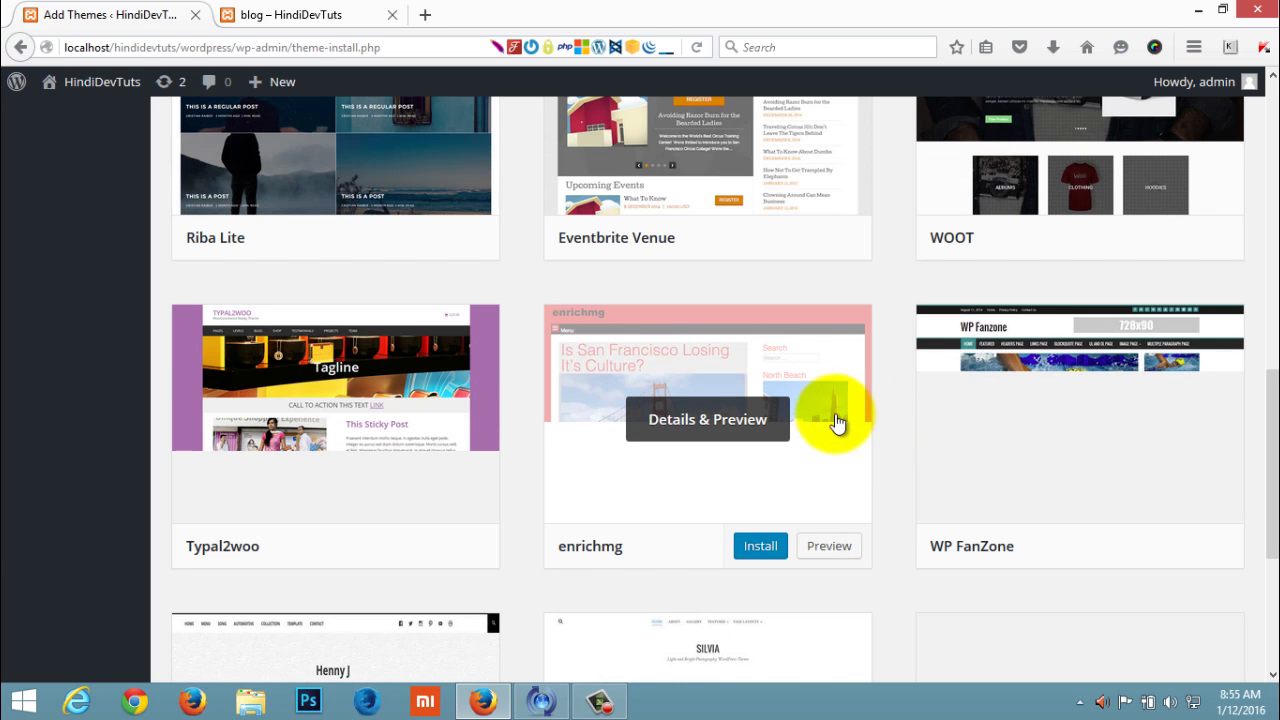
scroll(688, 450, "down", 2)
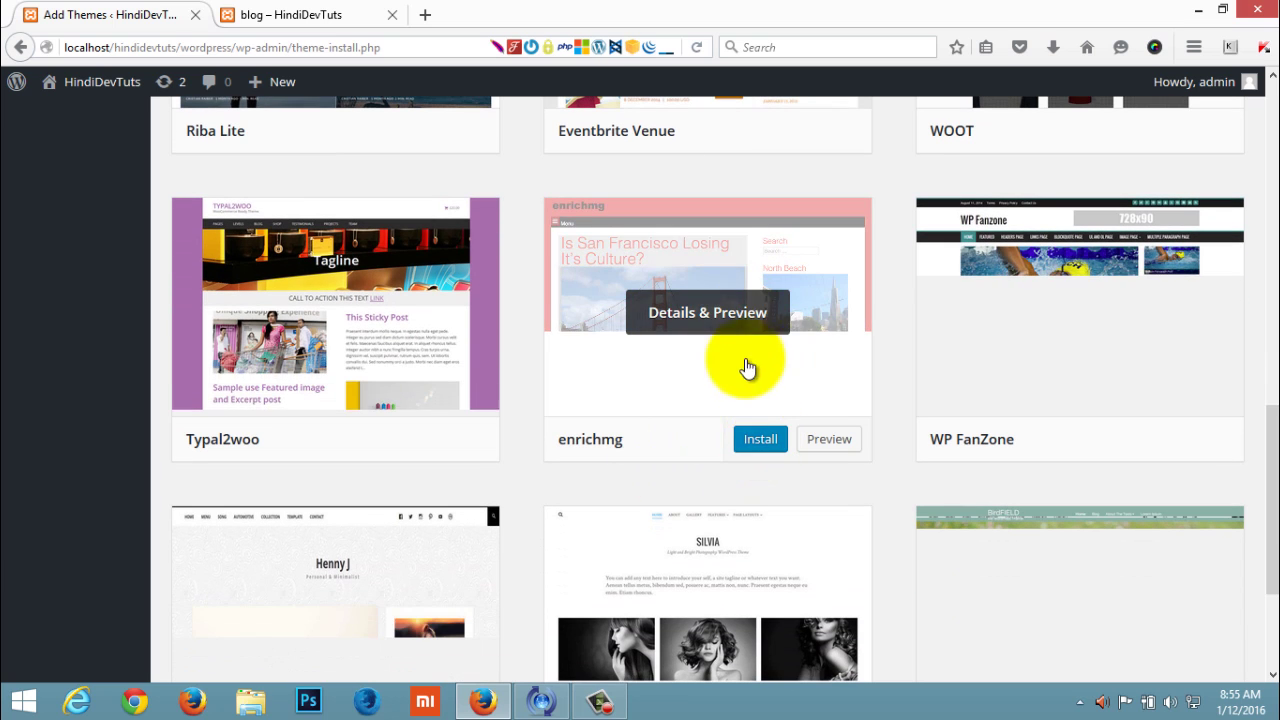
scroll(677, 491, "up", 6)
scroll(681, 497, "up", 3)
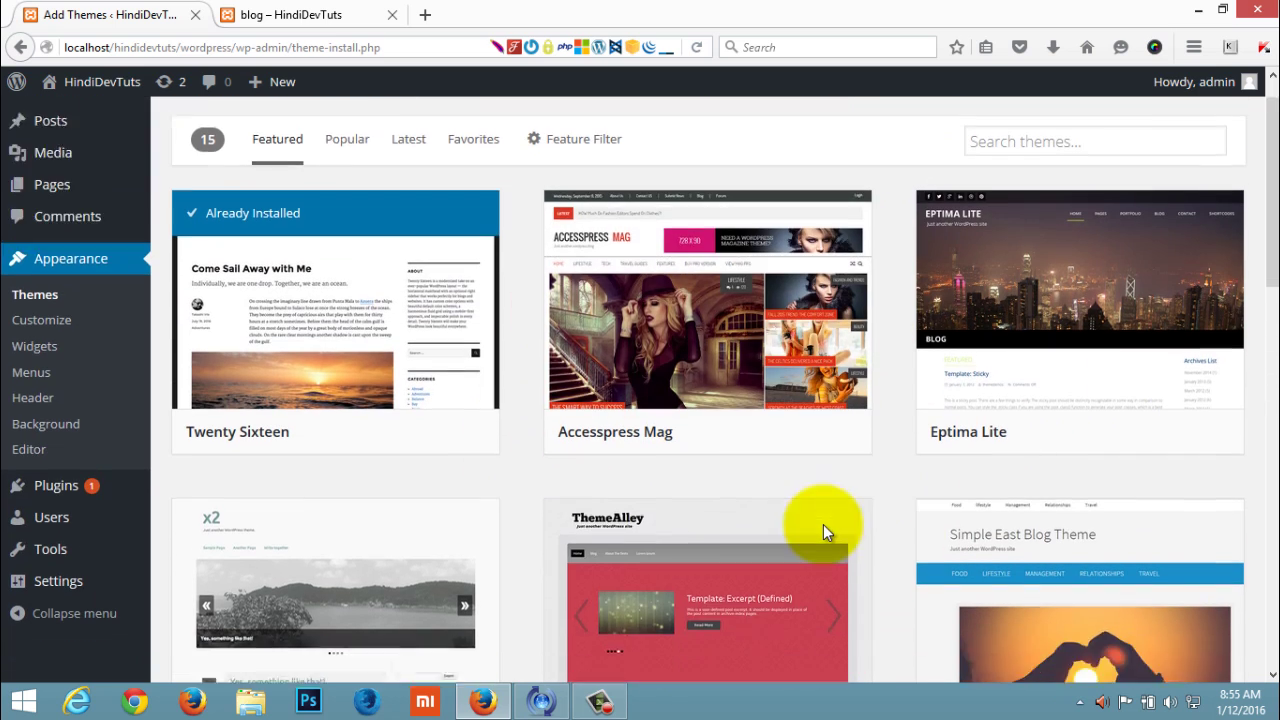
scroll(823, 530, "down", 9)
scroll(822, 527, "up", 9)
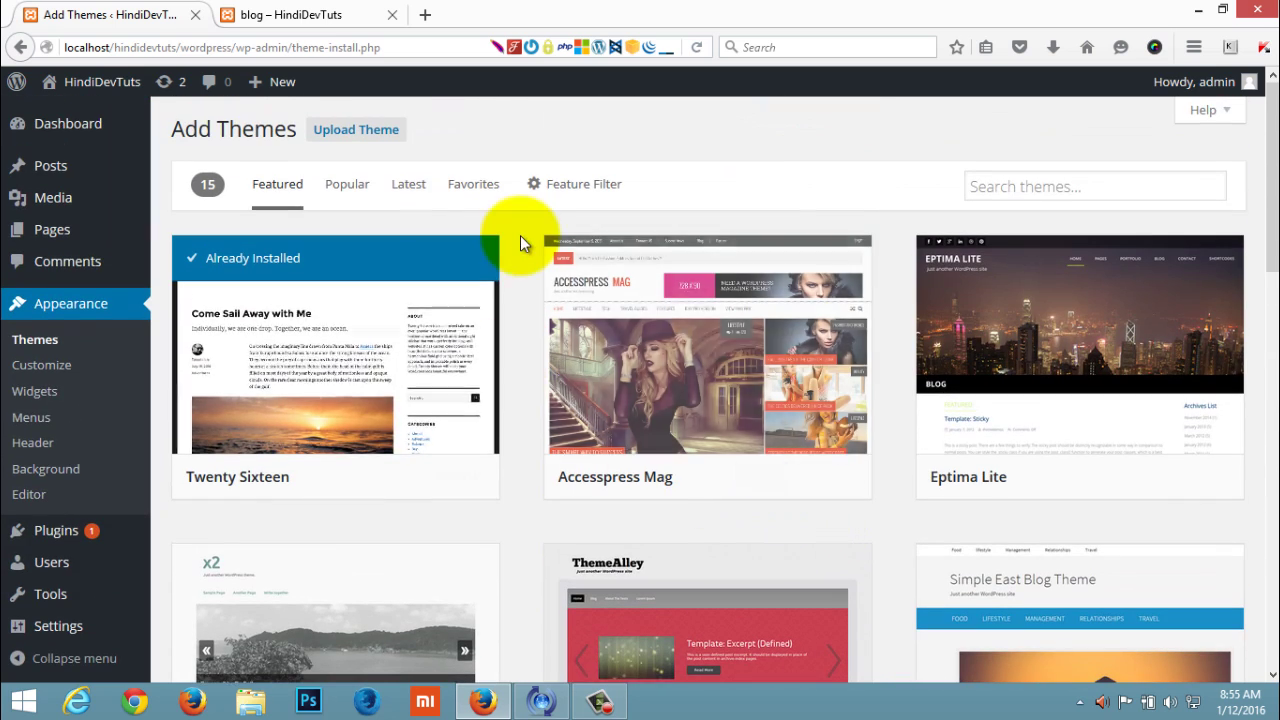
List the popular themes and look through them, including Twenty Thirteen, Responsive, Customizr, Vantage and Zerif Lite
left_click(345, 191)
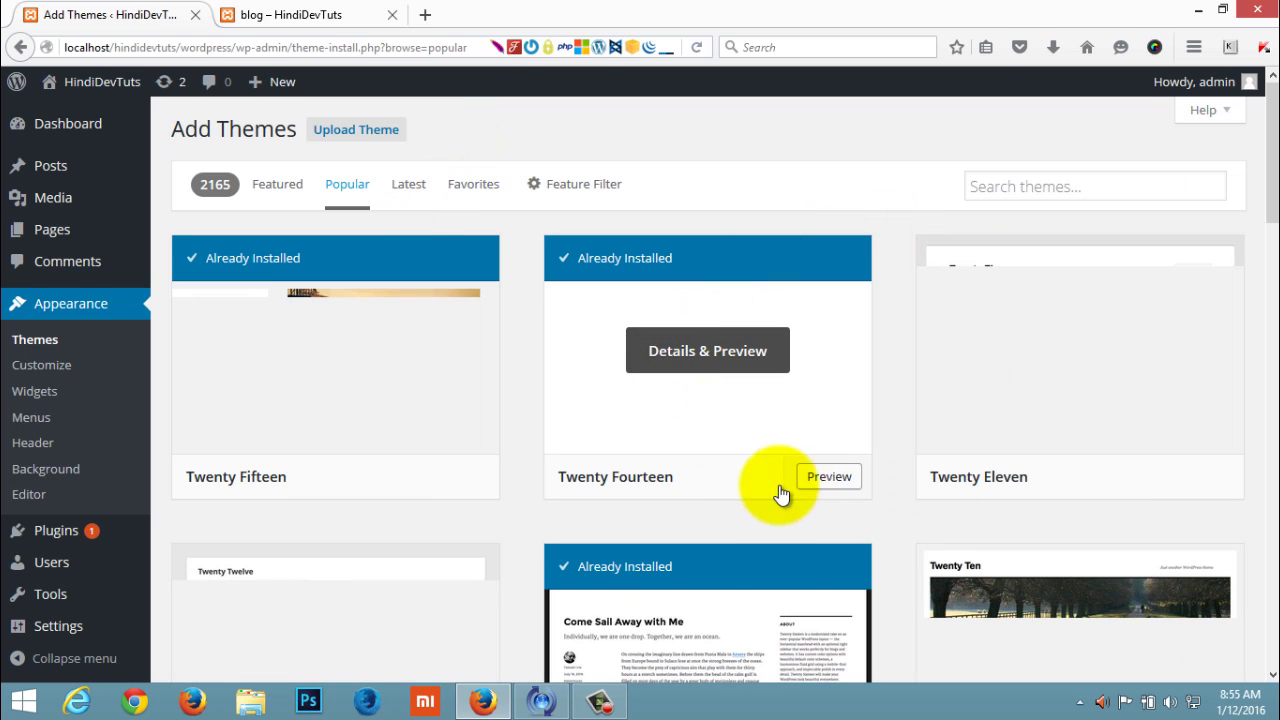
scroll(526, 494, "down", 5)
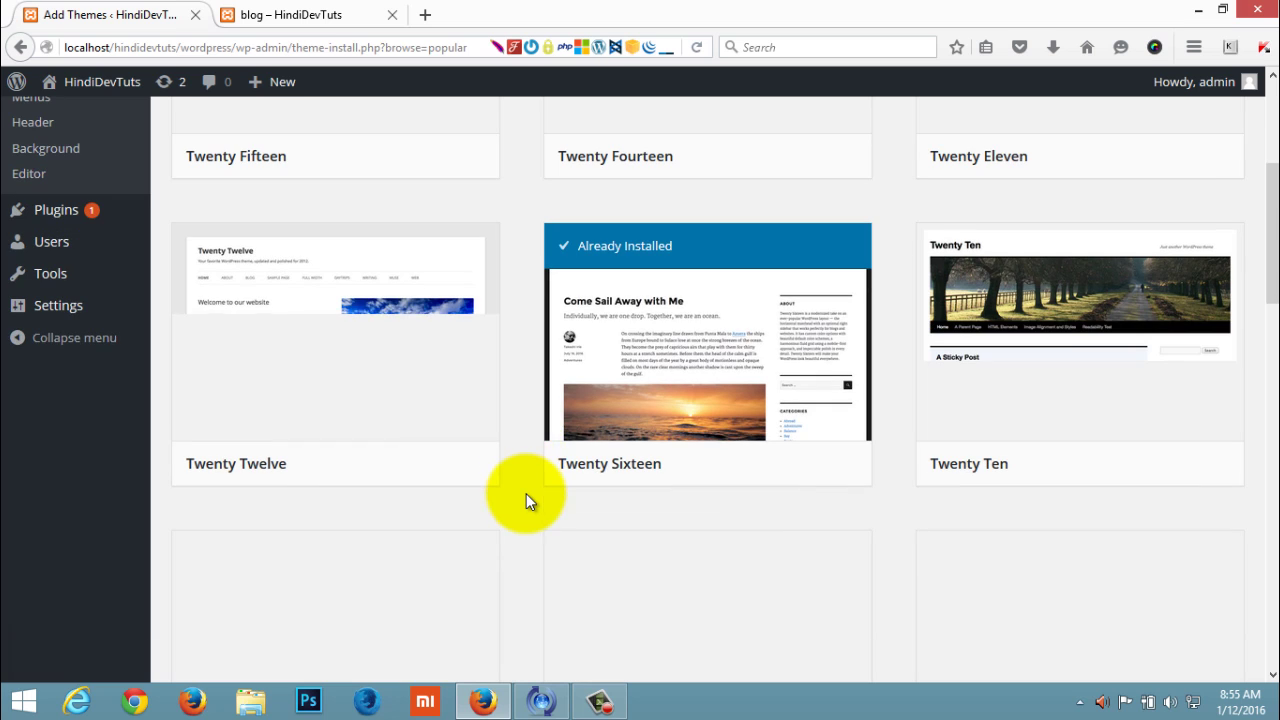
scroll(563, 480, "down", 5)
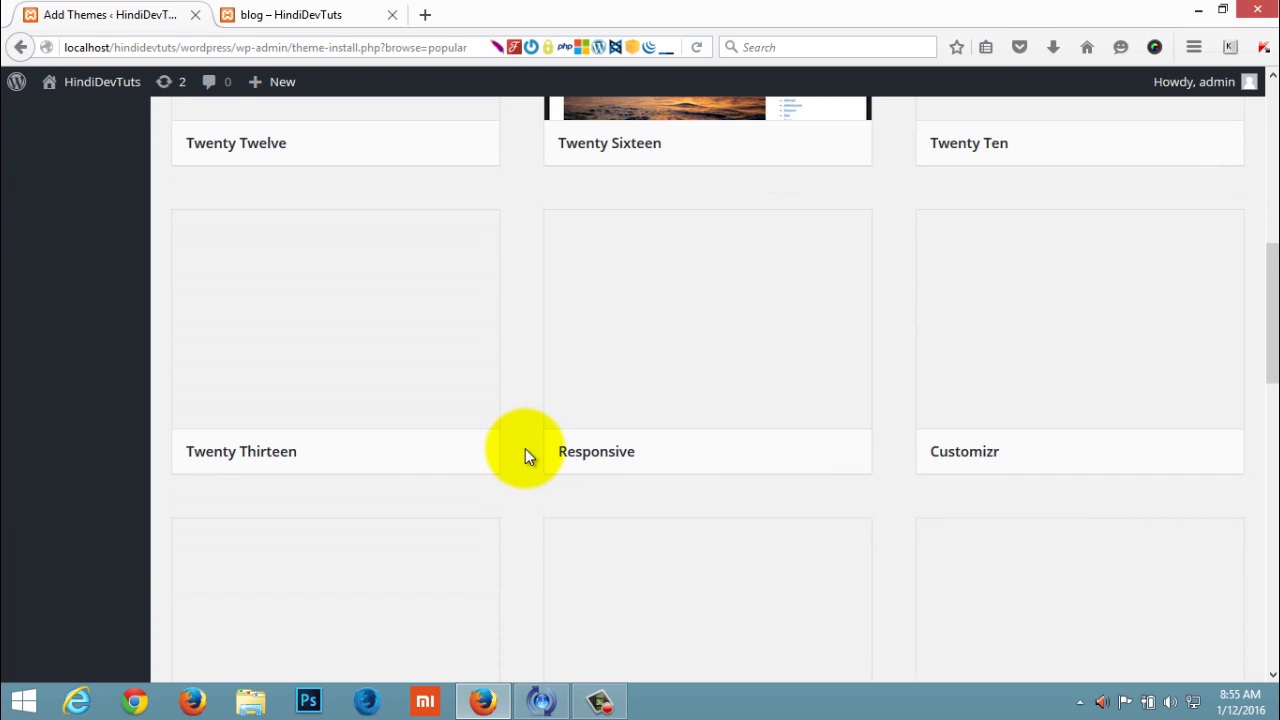
scroll(525, 448, "up", 5)
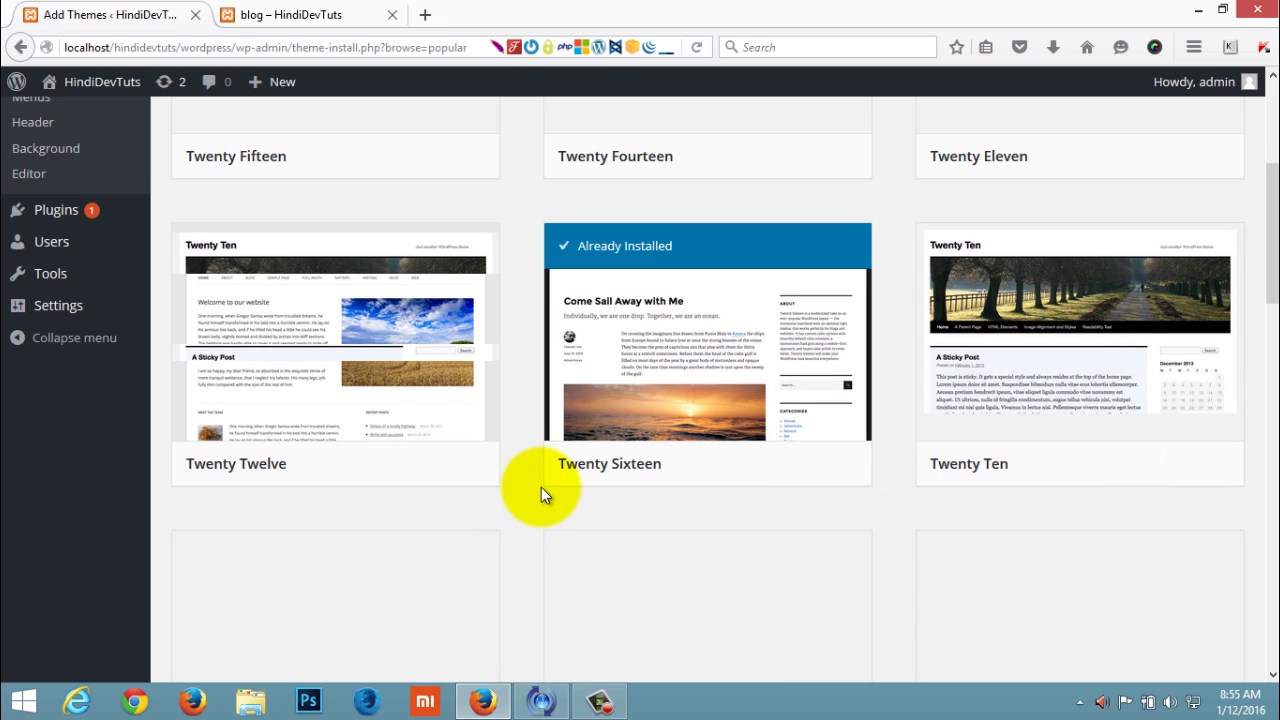
scroll(543, 490, "down", 3)
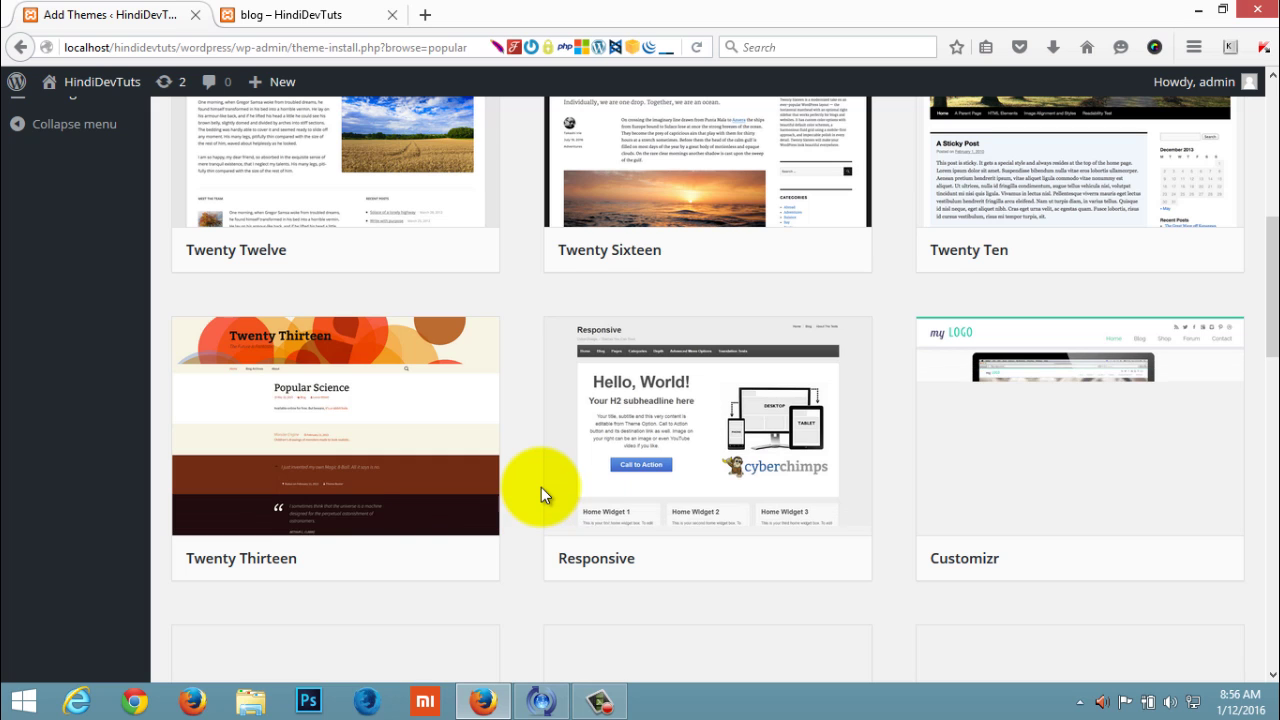
scroll(545, 480, "down", 2)
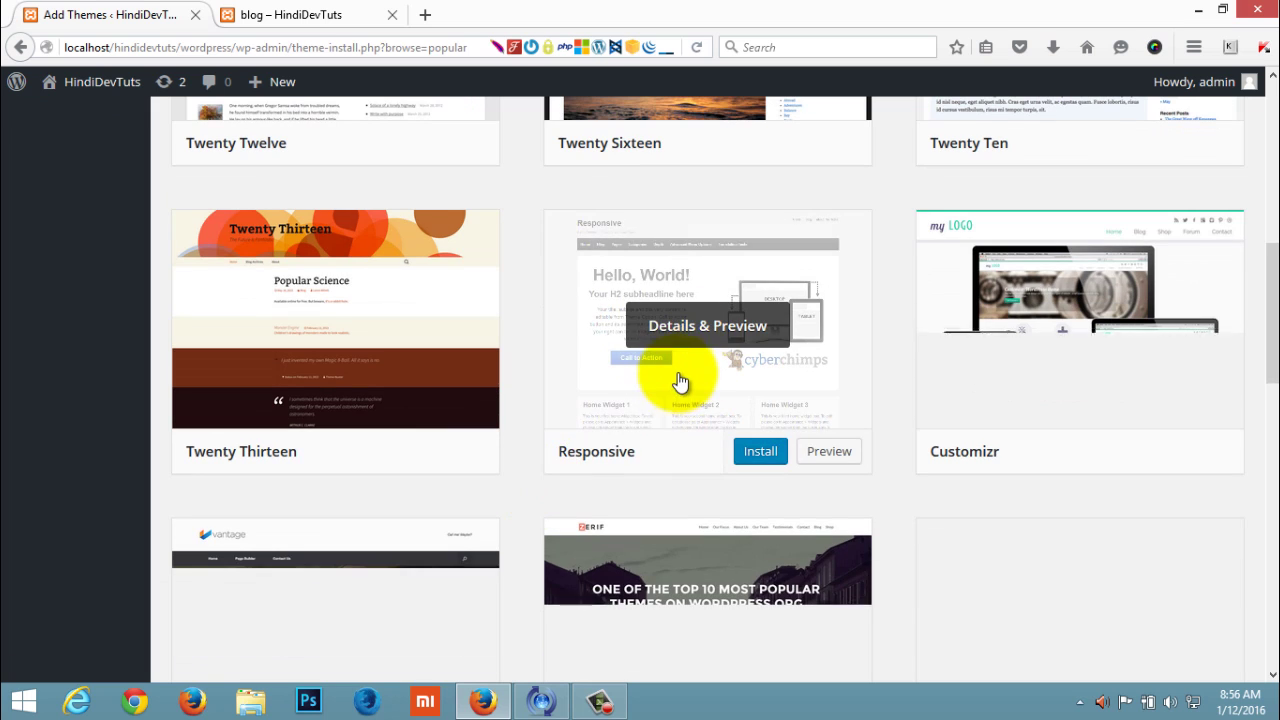
scroll(531, 409, "down", 2)
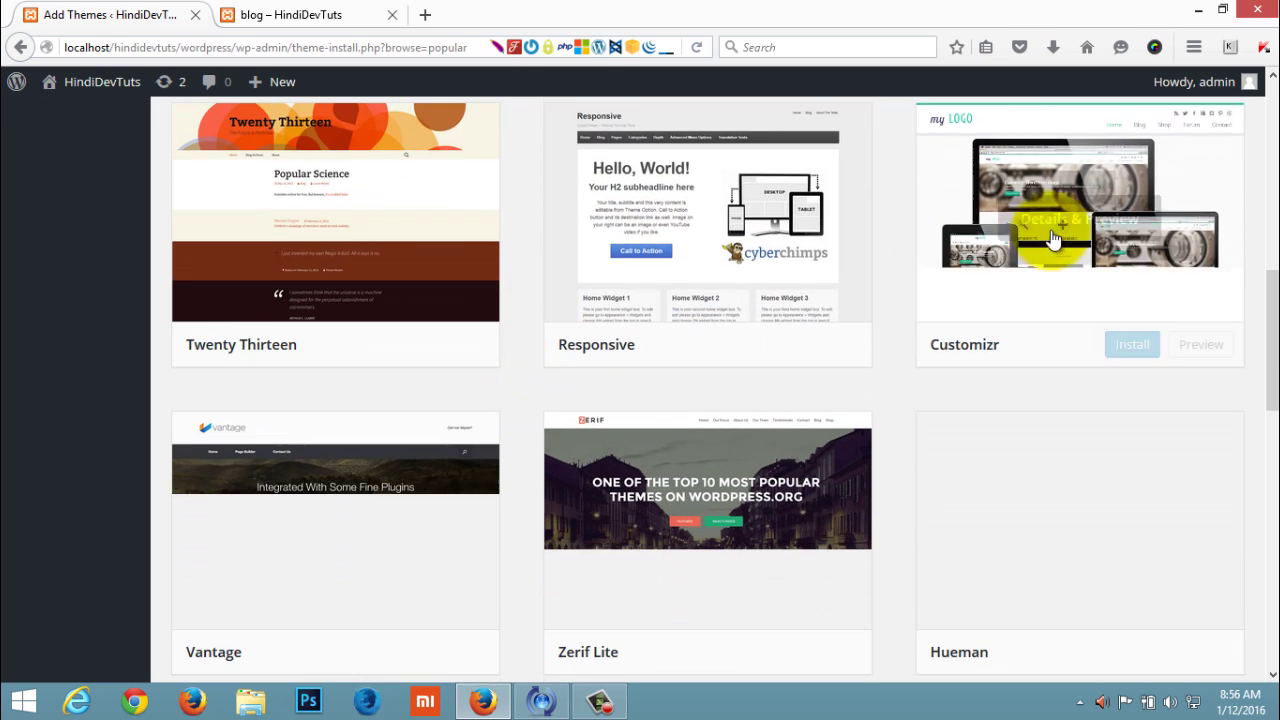
scroll(920, 340, "up", 4)
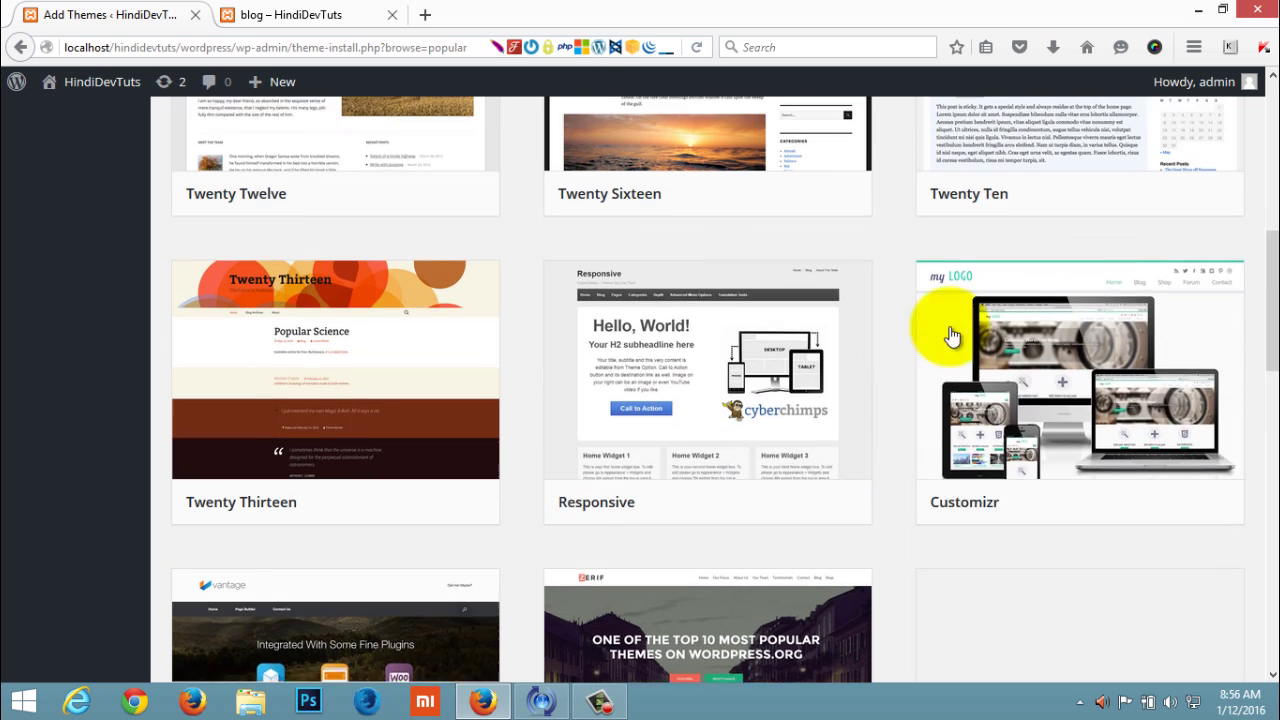
scroll(660, 366, "down", 3)
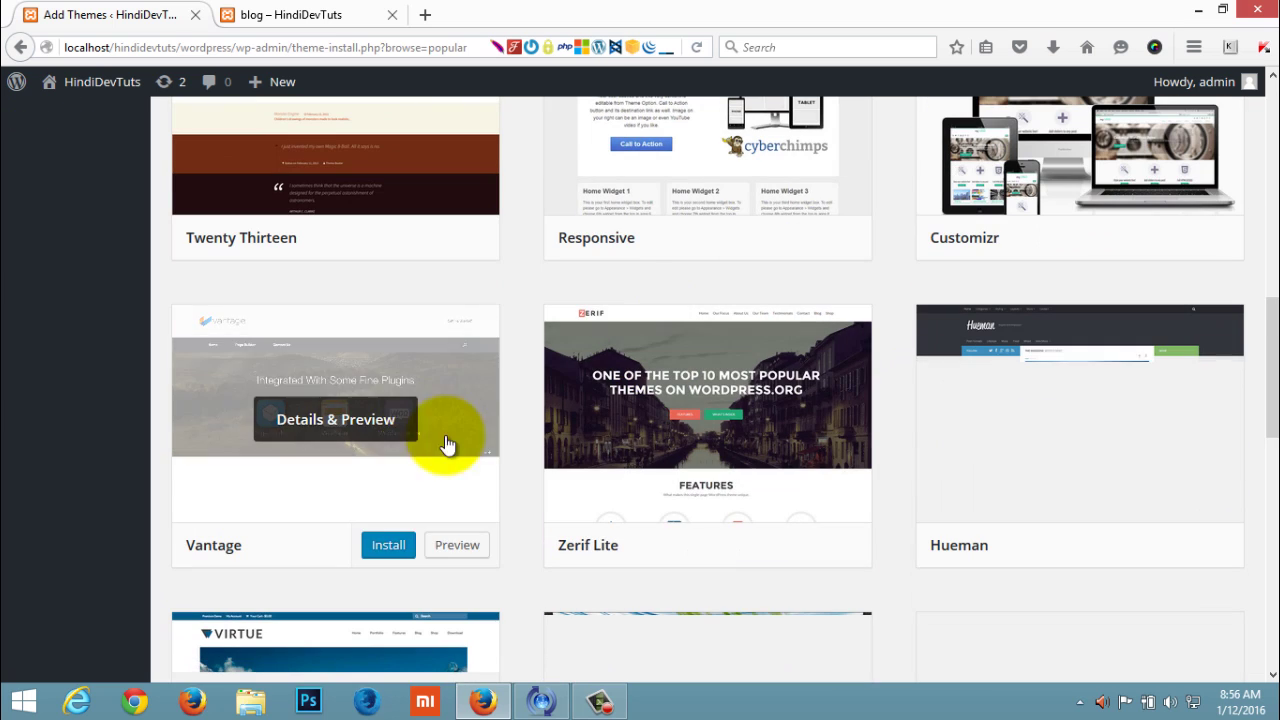
scroll(505, 422, "down", 1)
scroll(537, 401, "down", 2)
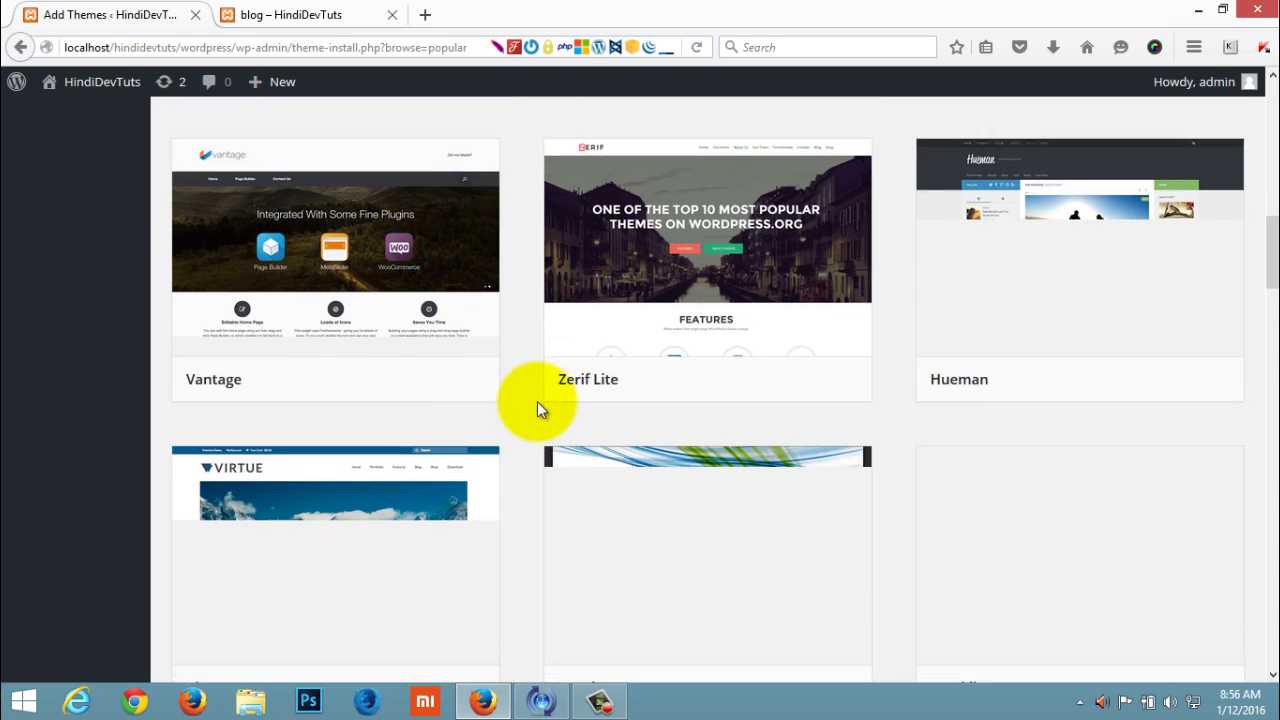
scroll(891, 409, "down", 2)
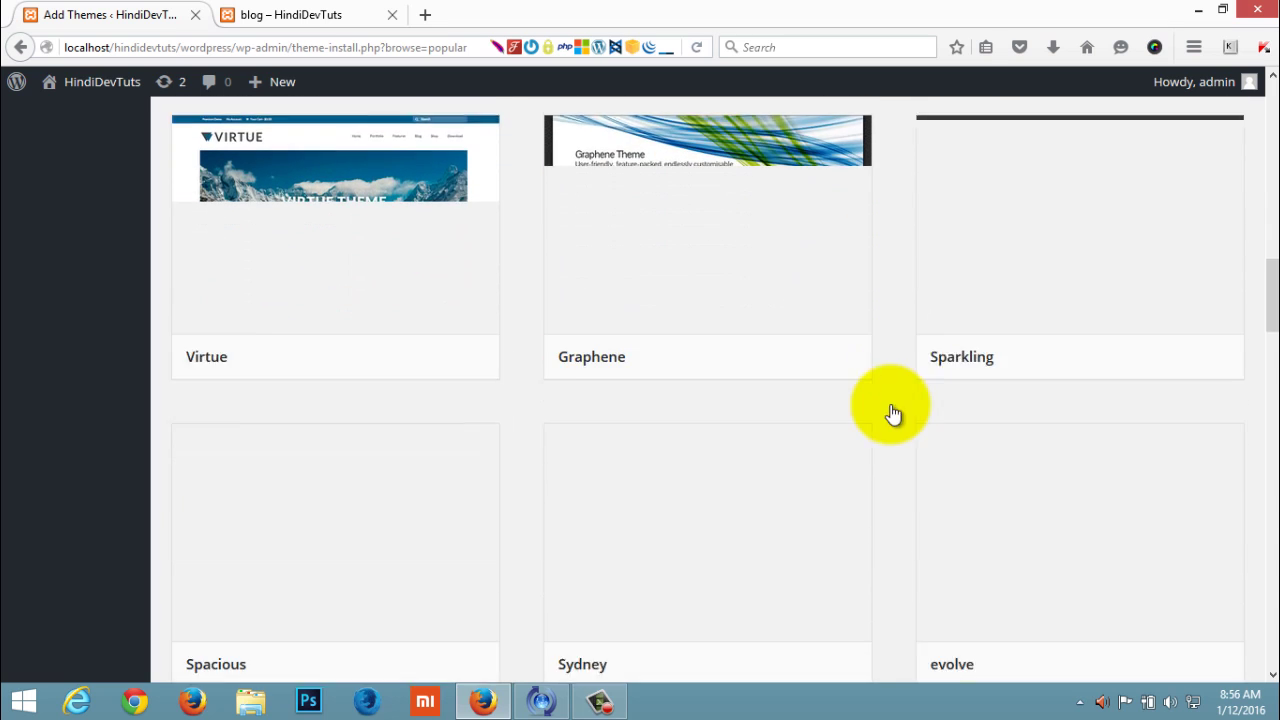
Install the Twenty Thirteen theme from the popular themes and activate it on the site
scroll(767, 440, "up", 8)
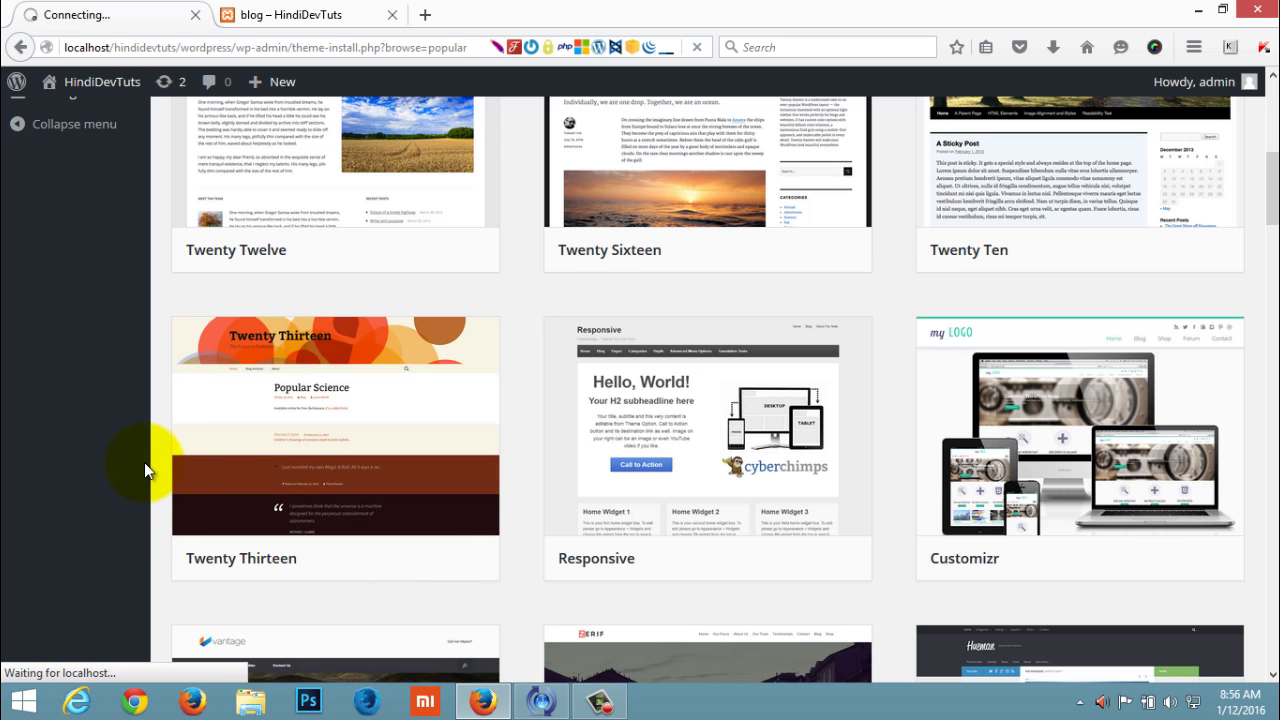
scroll(144, 461, "up", 10)
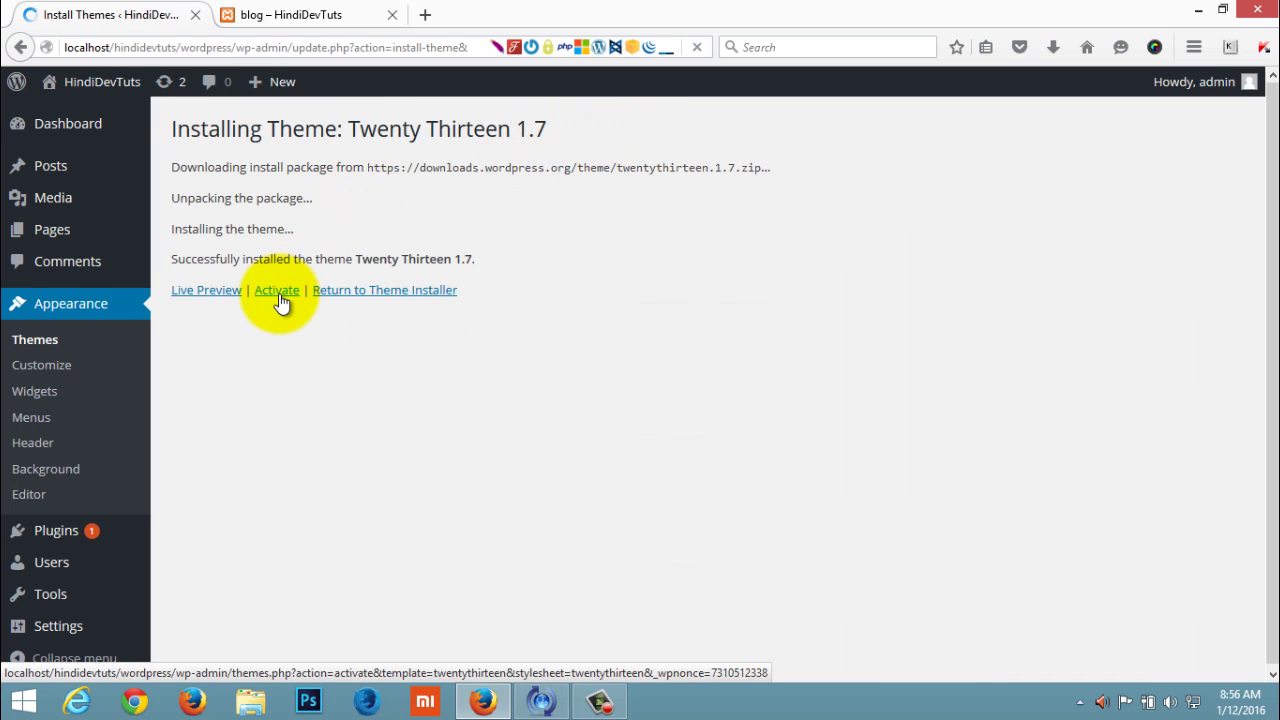
left_click(277, 291)
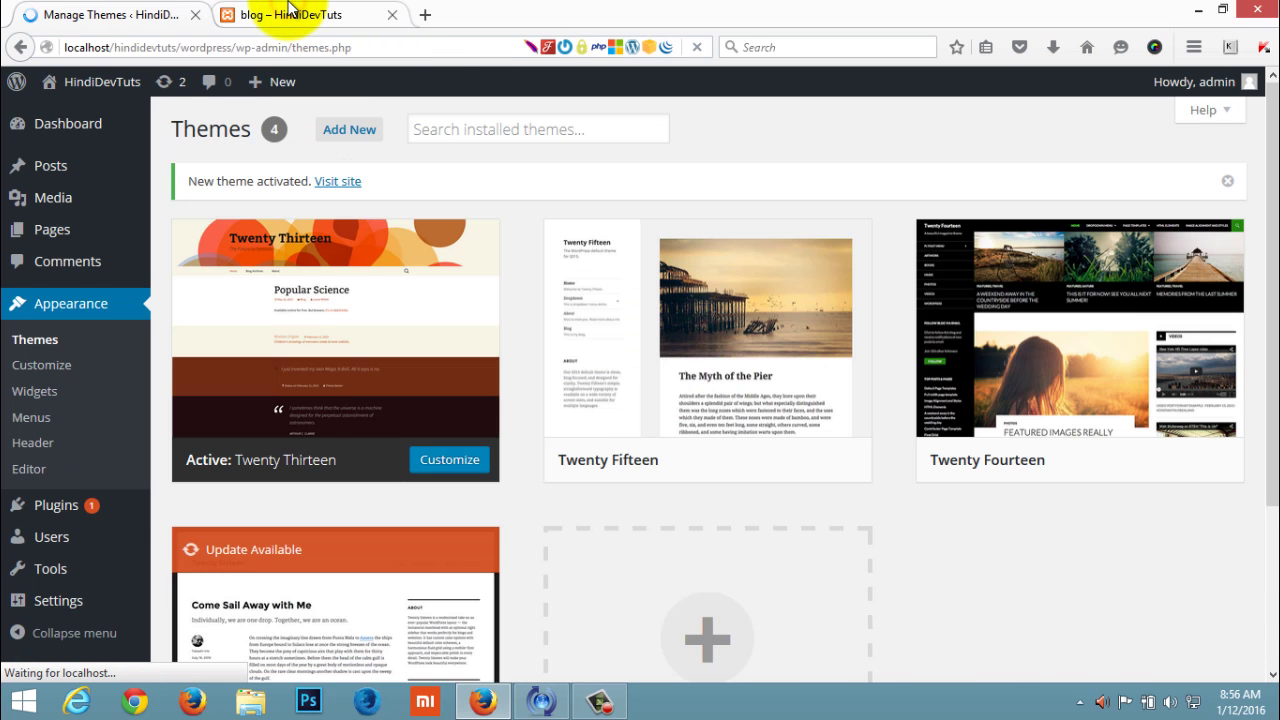
Return to the site's blog page, look over its old design and reload it with the newly activated theme
left_click(288, 12)
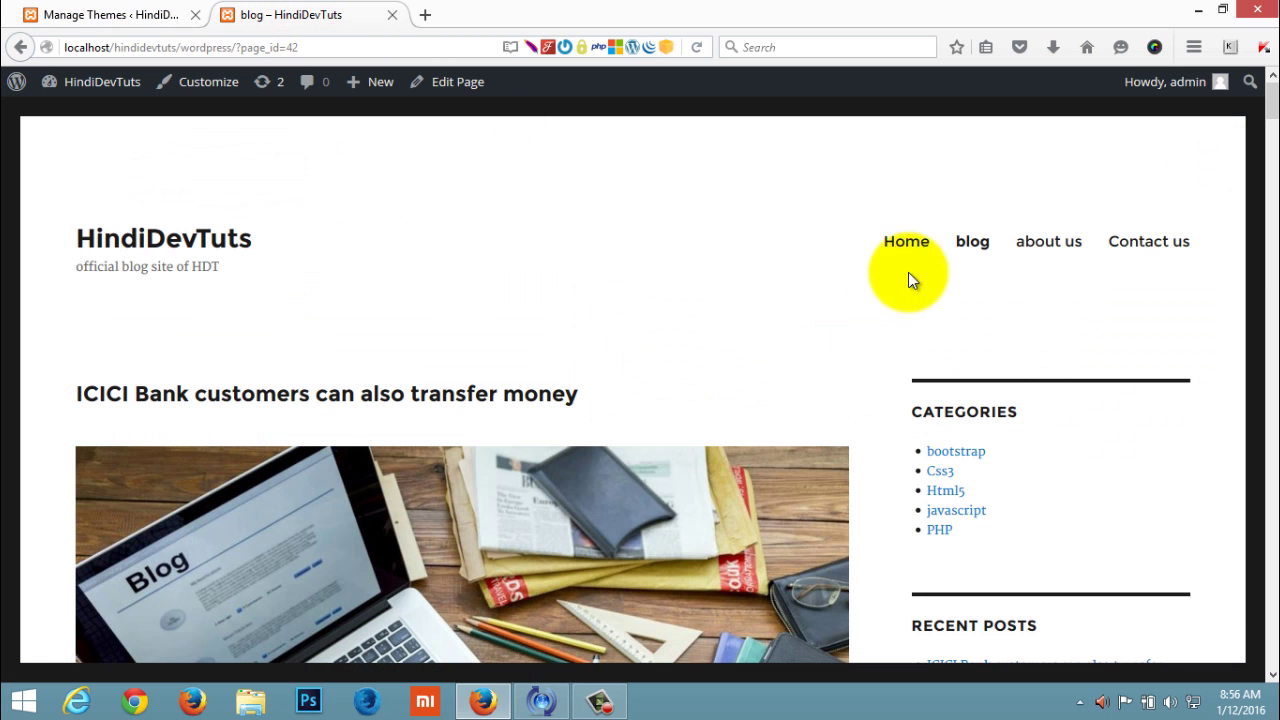
scroll(752, 389, "down", 3)
scroll(752, 391, "down", 2)
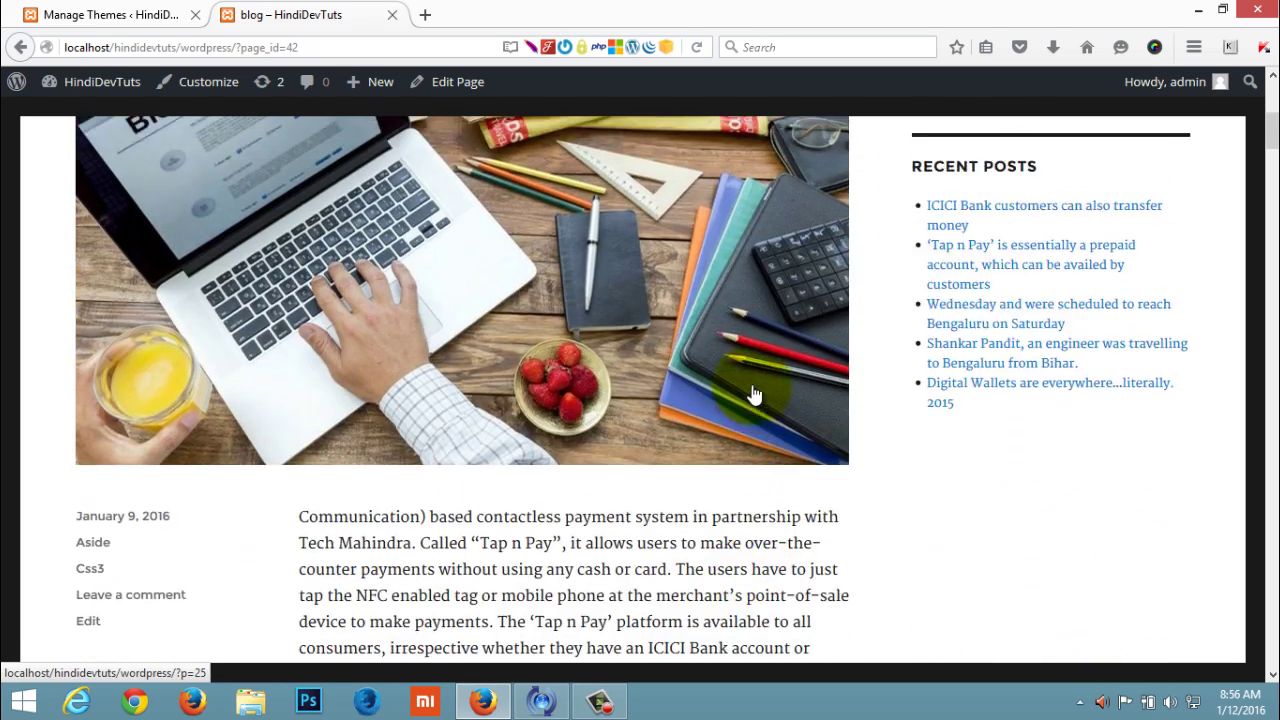
scroll(752, 391, "up", 5)
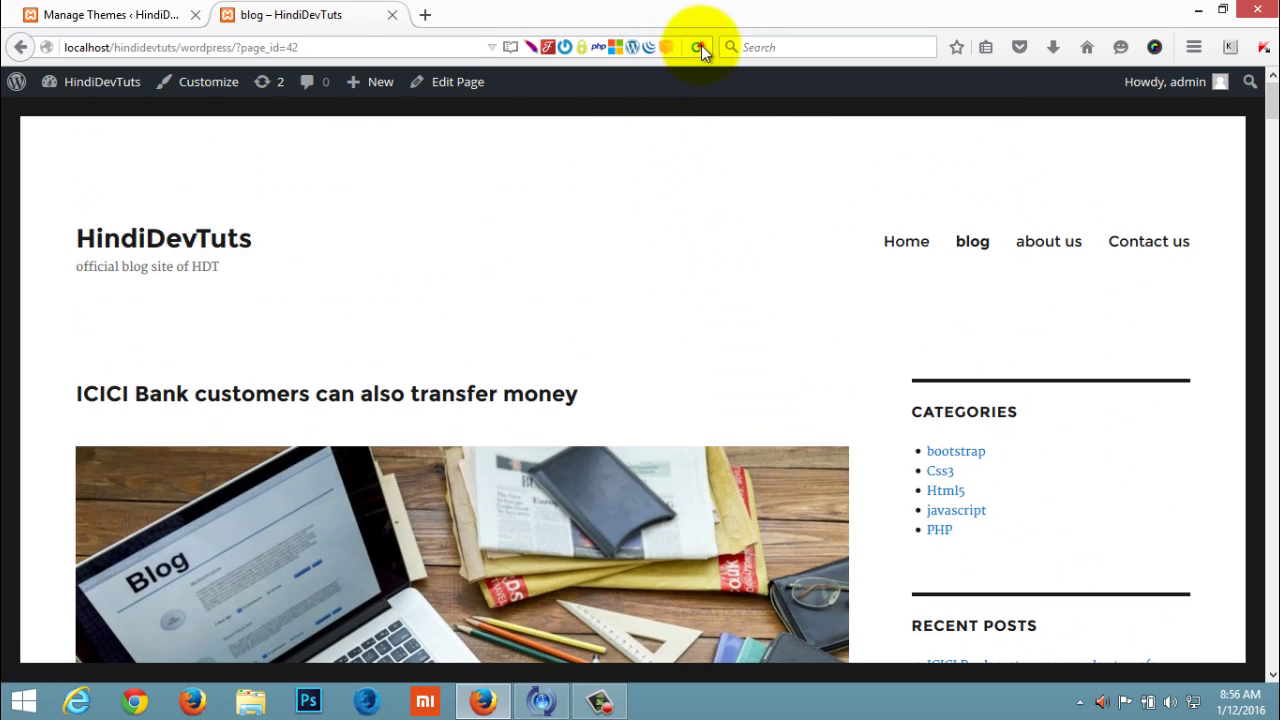
left_click(699, 46)
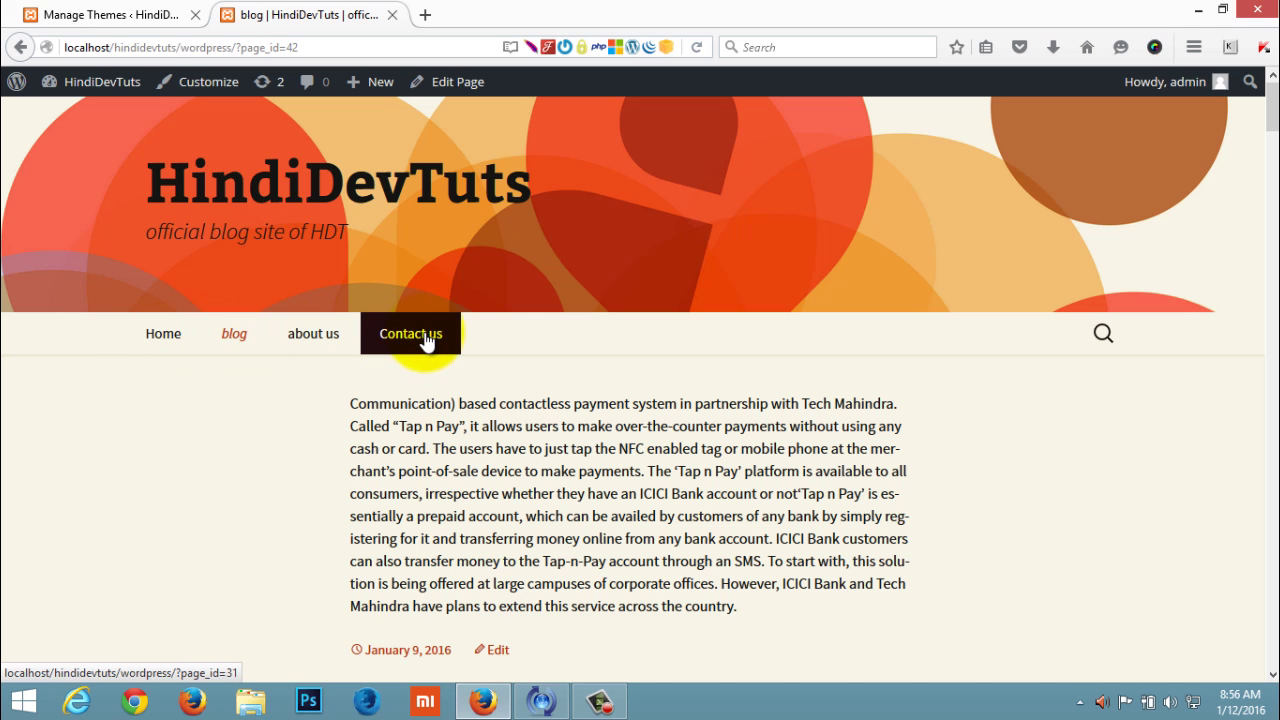
Look through the blog page's posts and featured images in the Twenty Thirteen theme
scroll(712, 470, "down", 3)
scroll(712, 470, "down", 20)
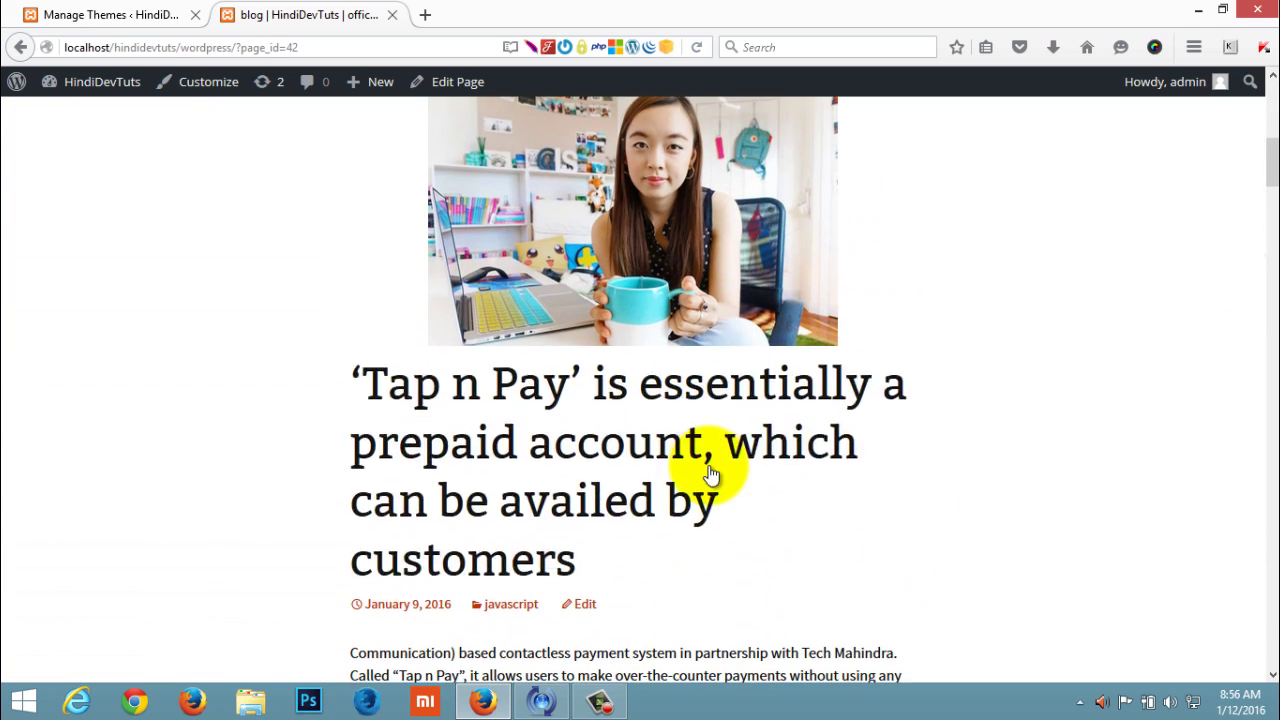
scroll(712, 470, "down", 20)
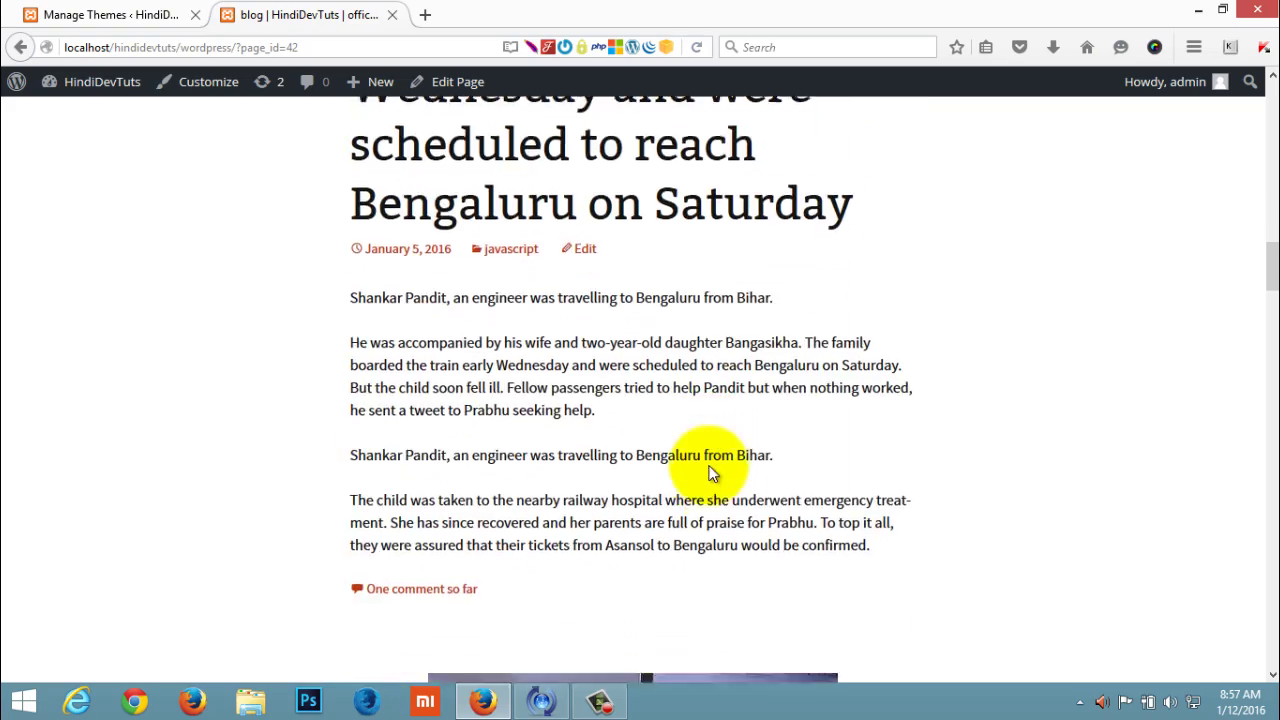
scroll(712, 472, "down", 20)
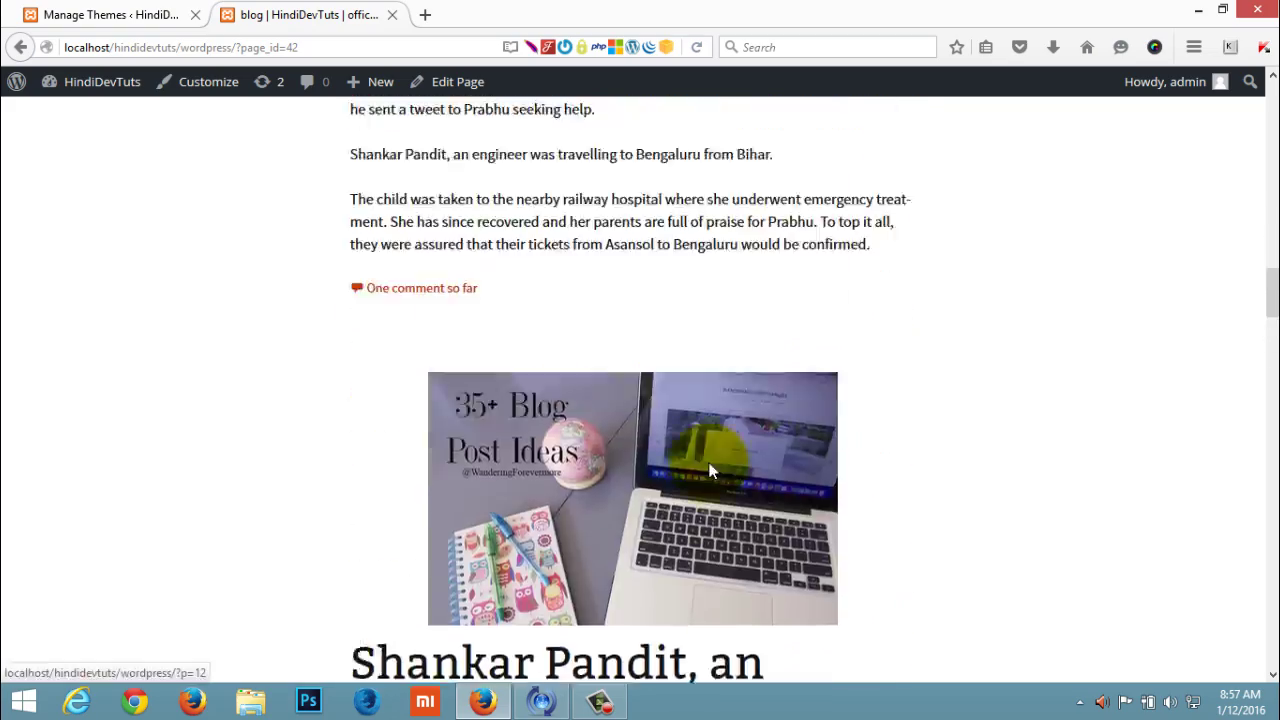
Check the site's Home page content, categories and recent posts in the Twenty Thirteen theme, then go back to the installed themes
scroll(712, 470, "up", 10)
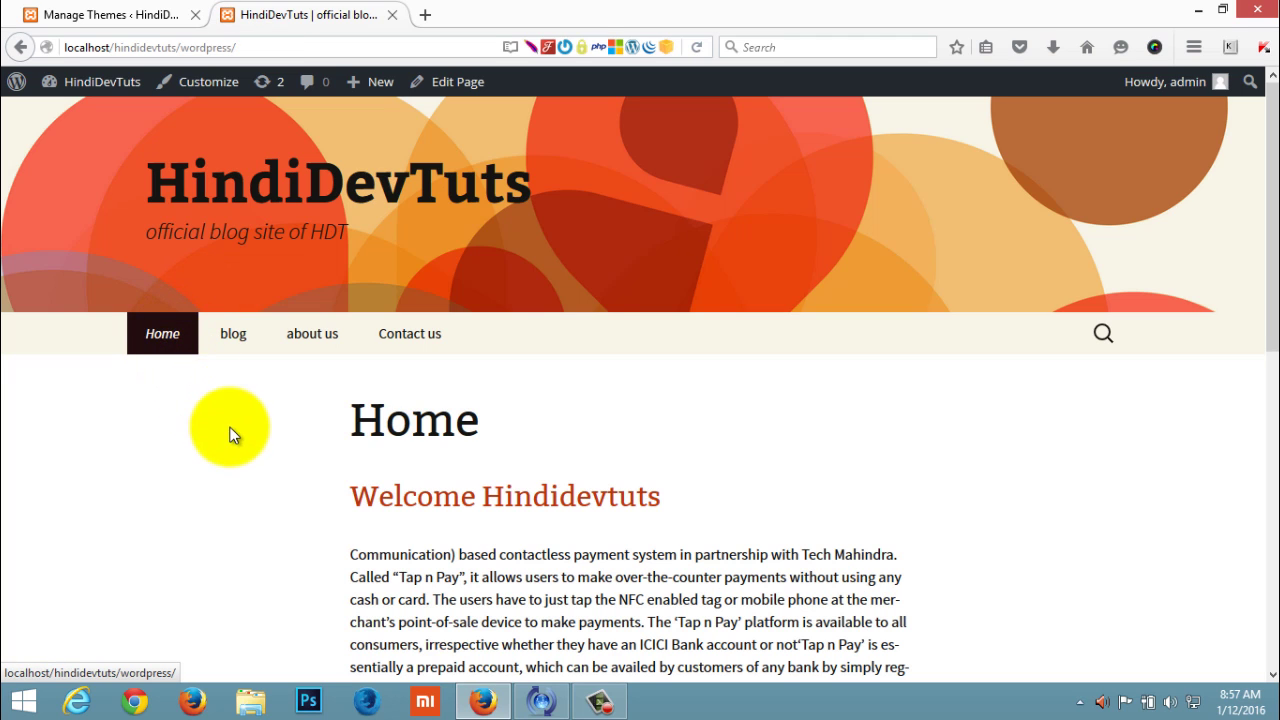
scroll(277, 485, "down", 3)
scroll(277, 485, "down", 9)
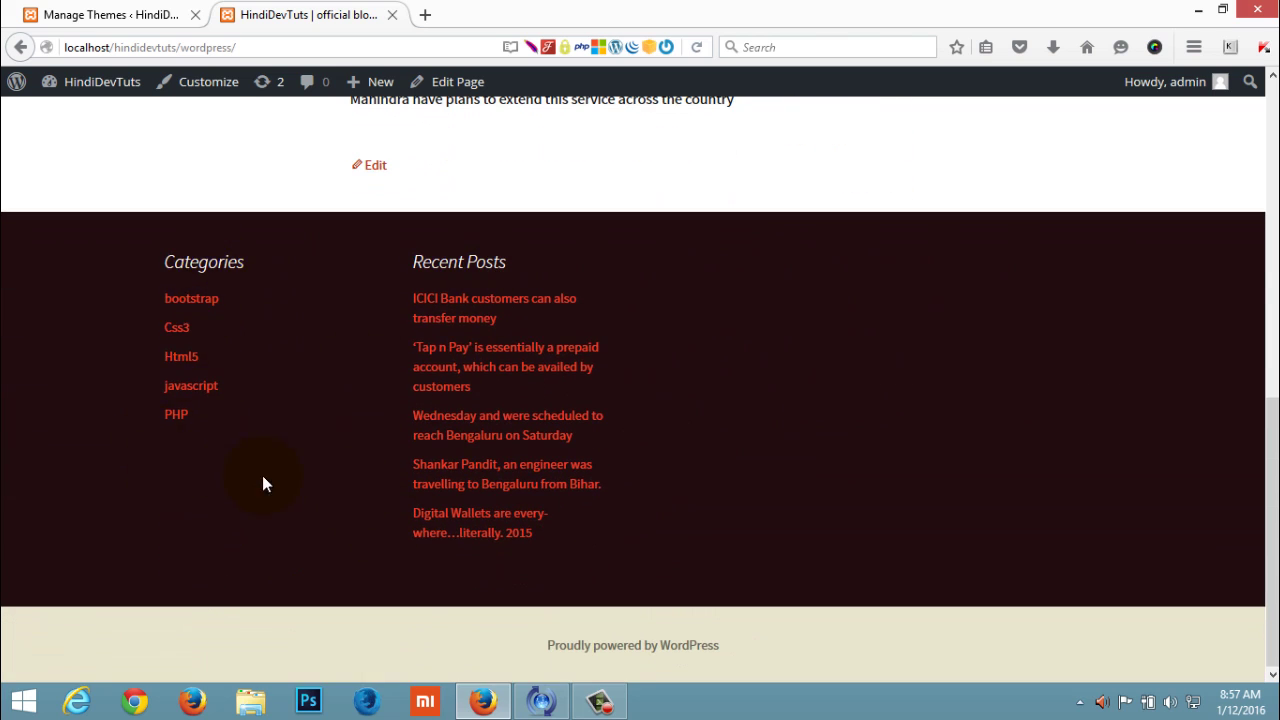
scroll(264, 486, "up", 12)
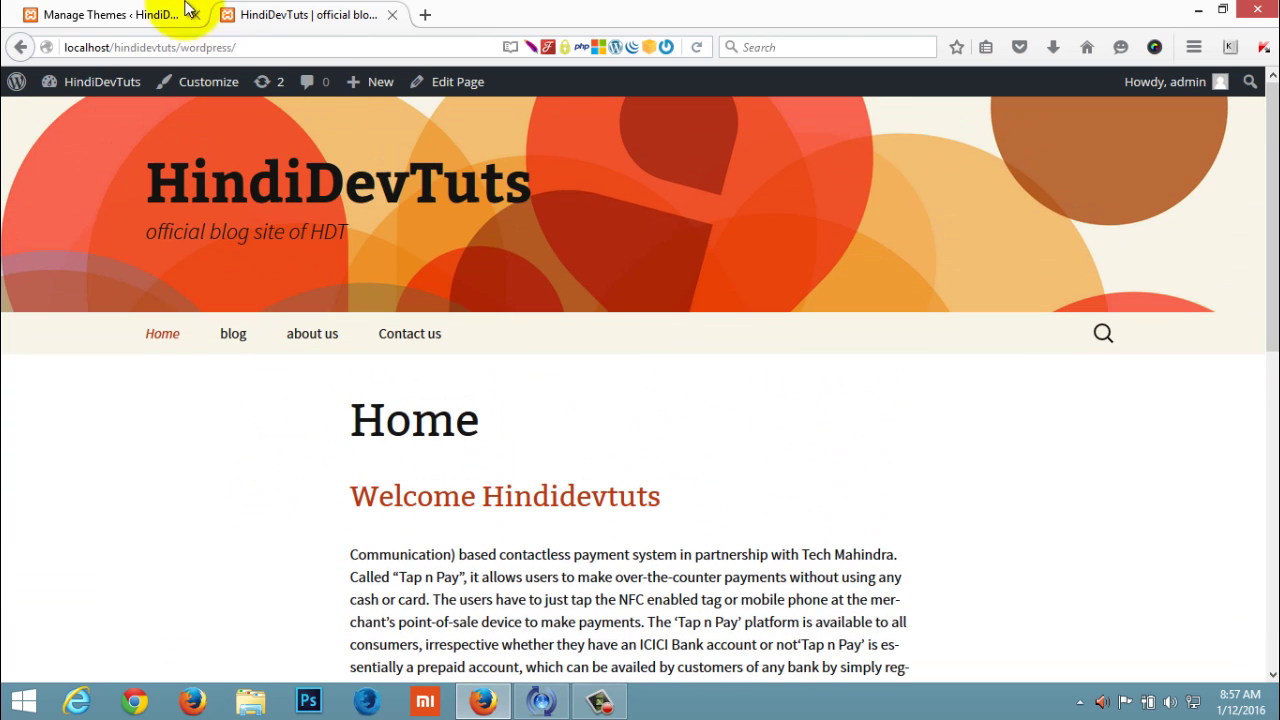
left_click(140, 8)
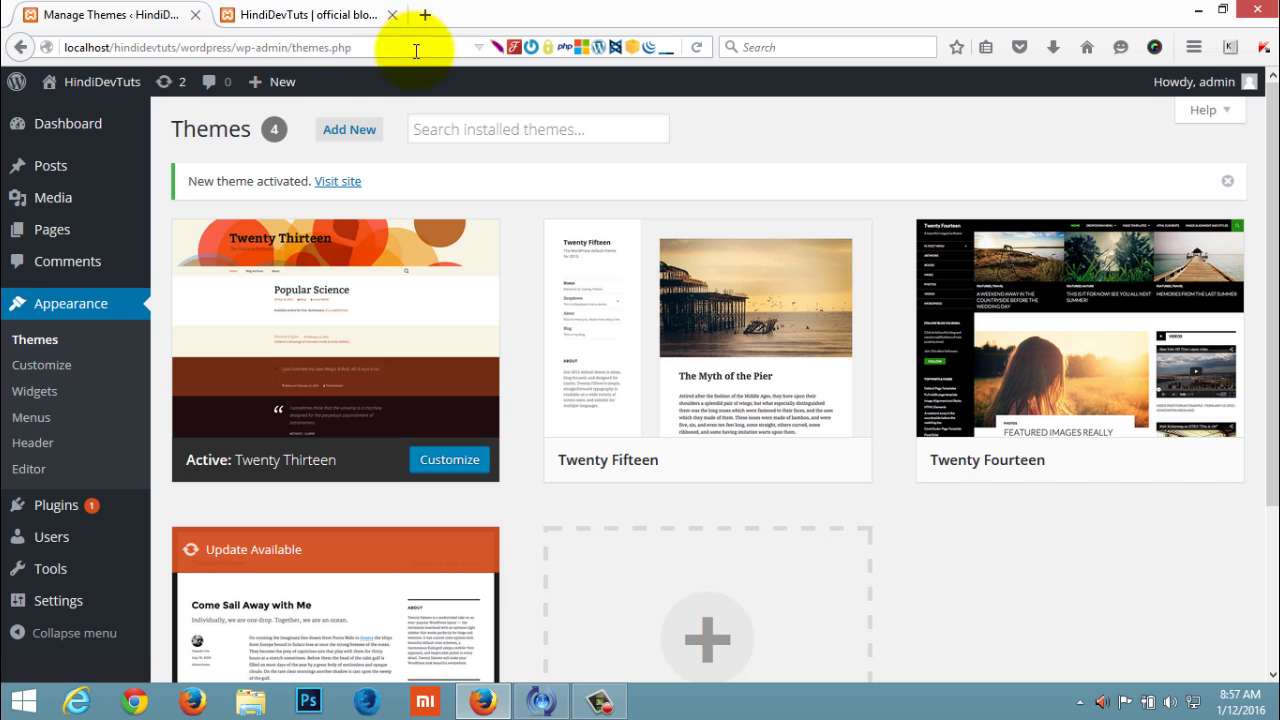
Open the customizer for the Twenty Thirteen theme, view the Header Text Color picker under Colors, and close the customizer
left_click(48, 368)
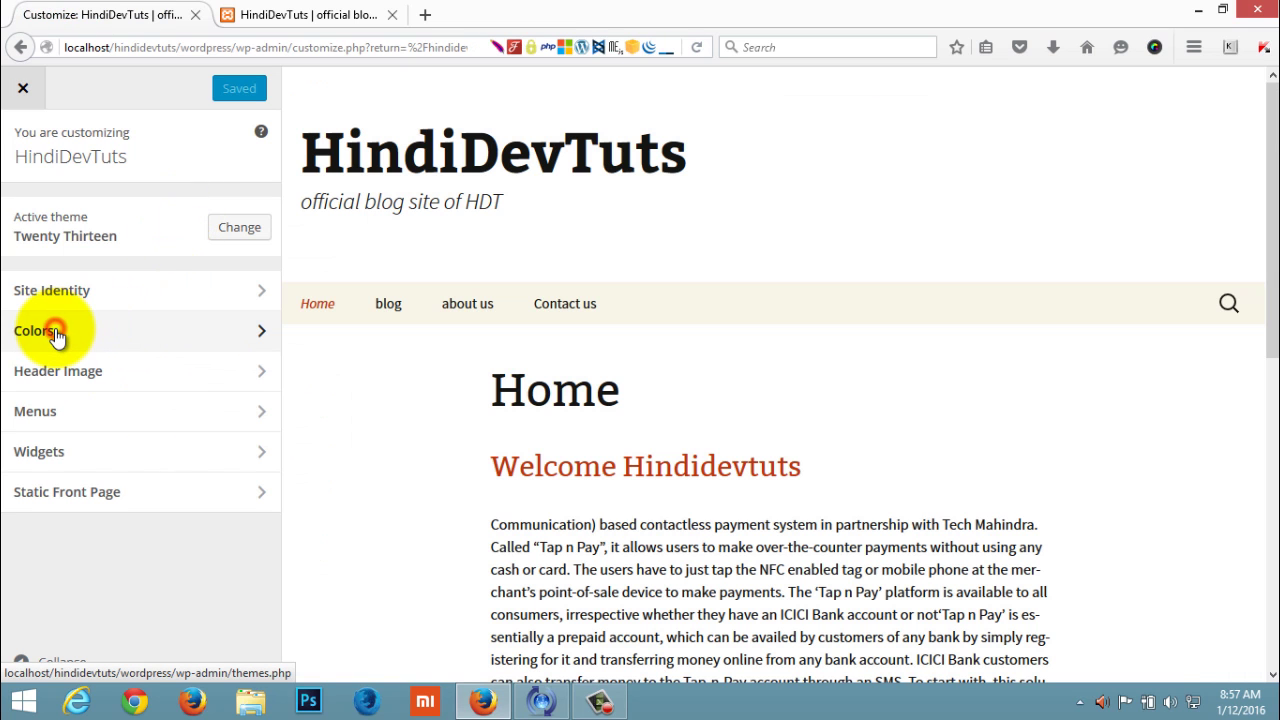
left_click(55, 331)
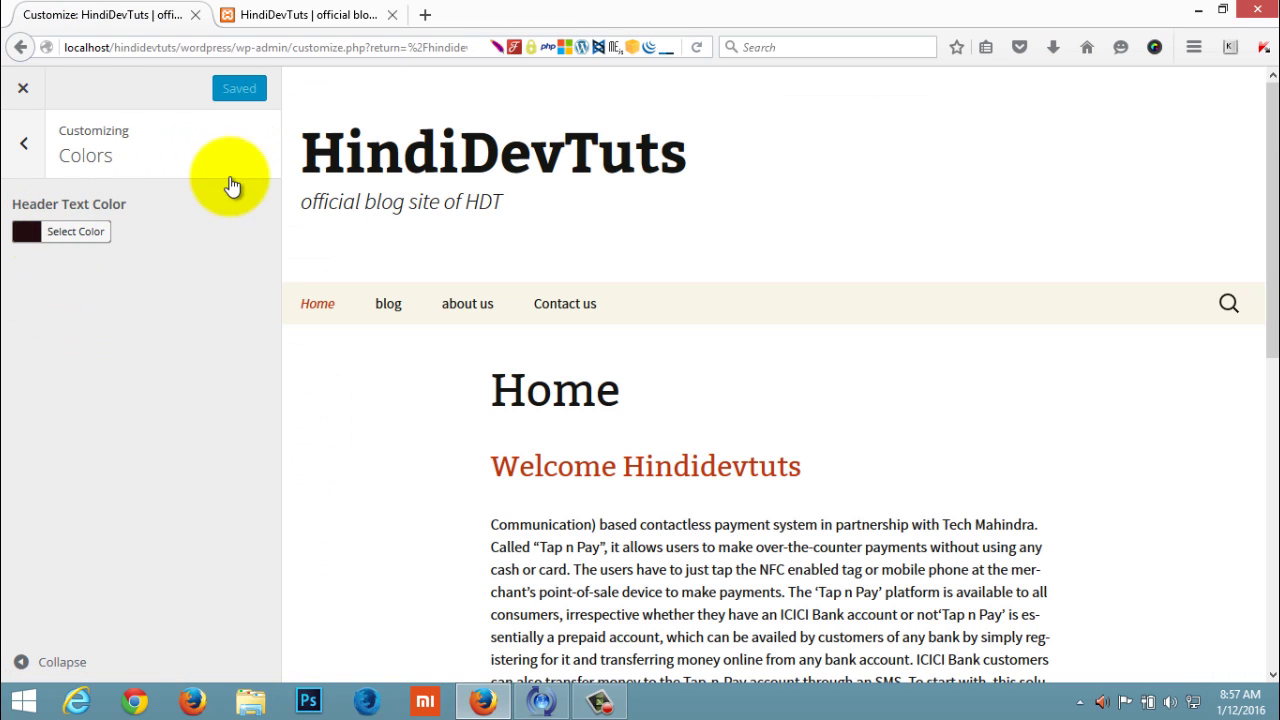
left_click(35, 236)
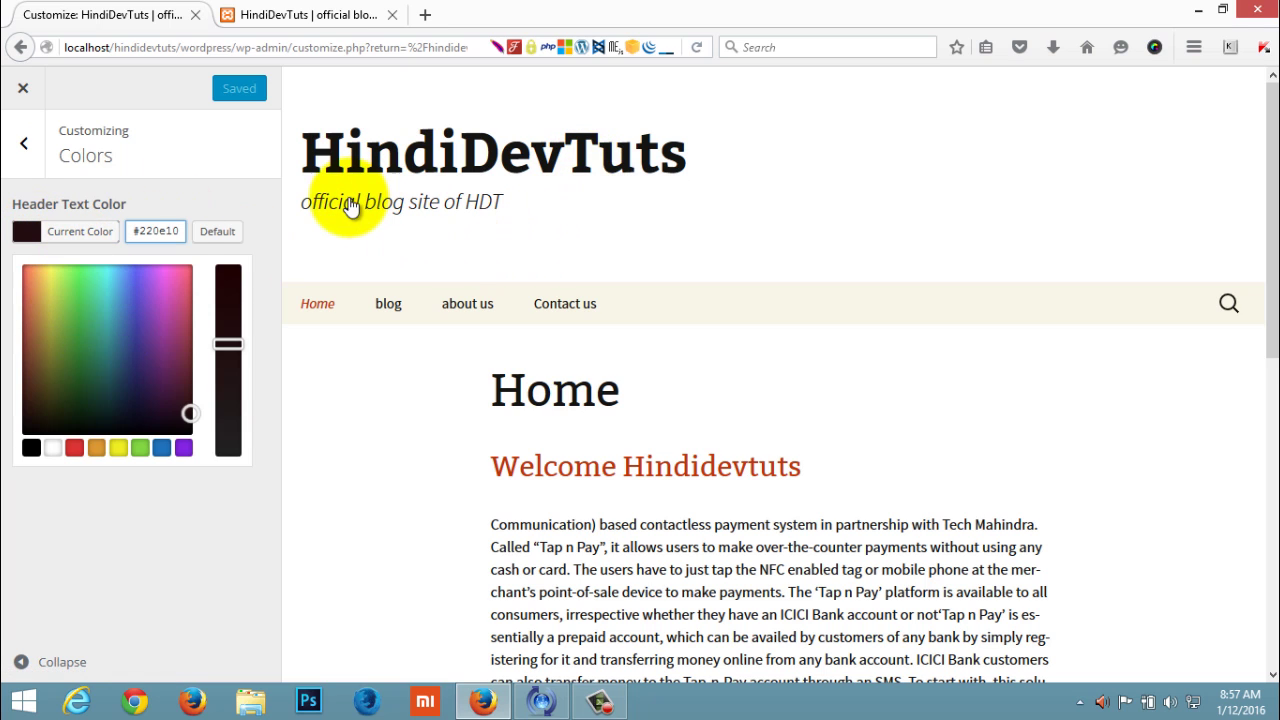
left_click(24, 89)
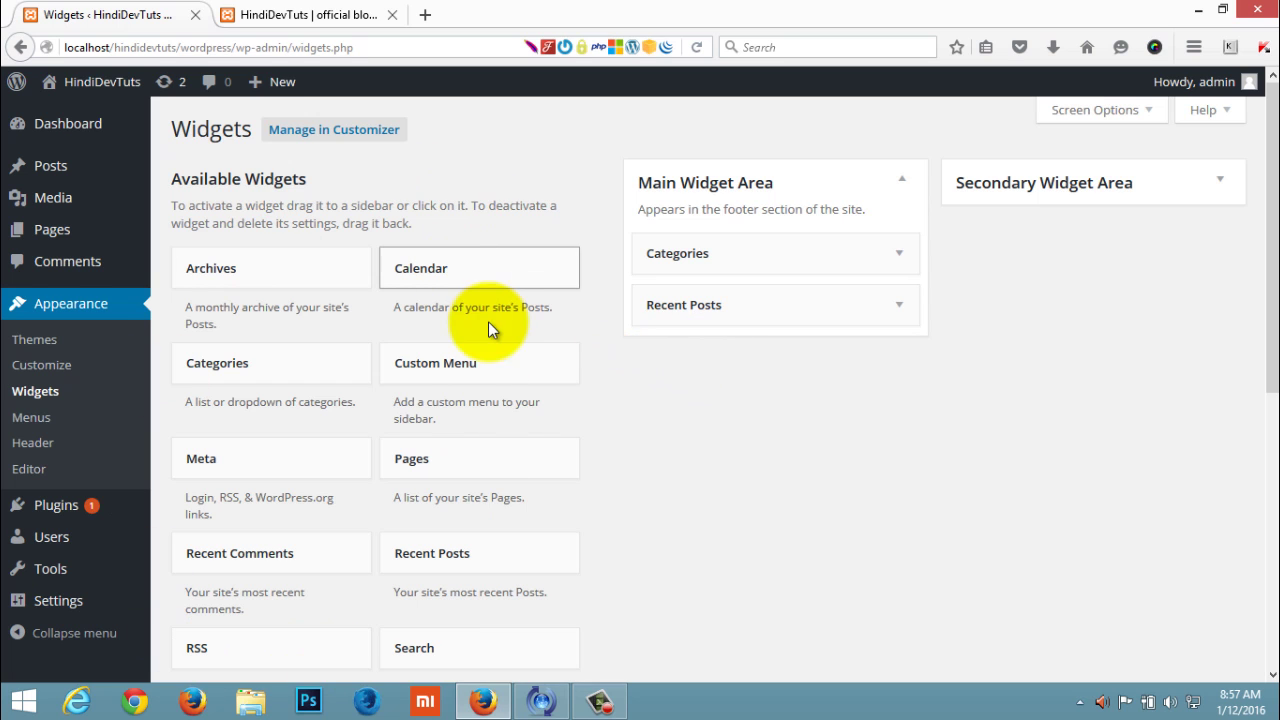
Try the Calendar widget in the Main Widget Area between Categories and Recent Posts, and delete it again
left_click_drag(460, 265, 757, 304)
left_click(720, 375)
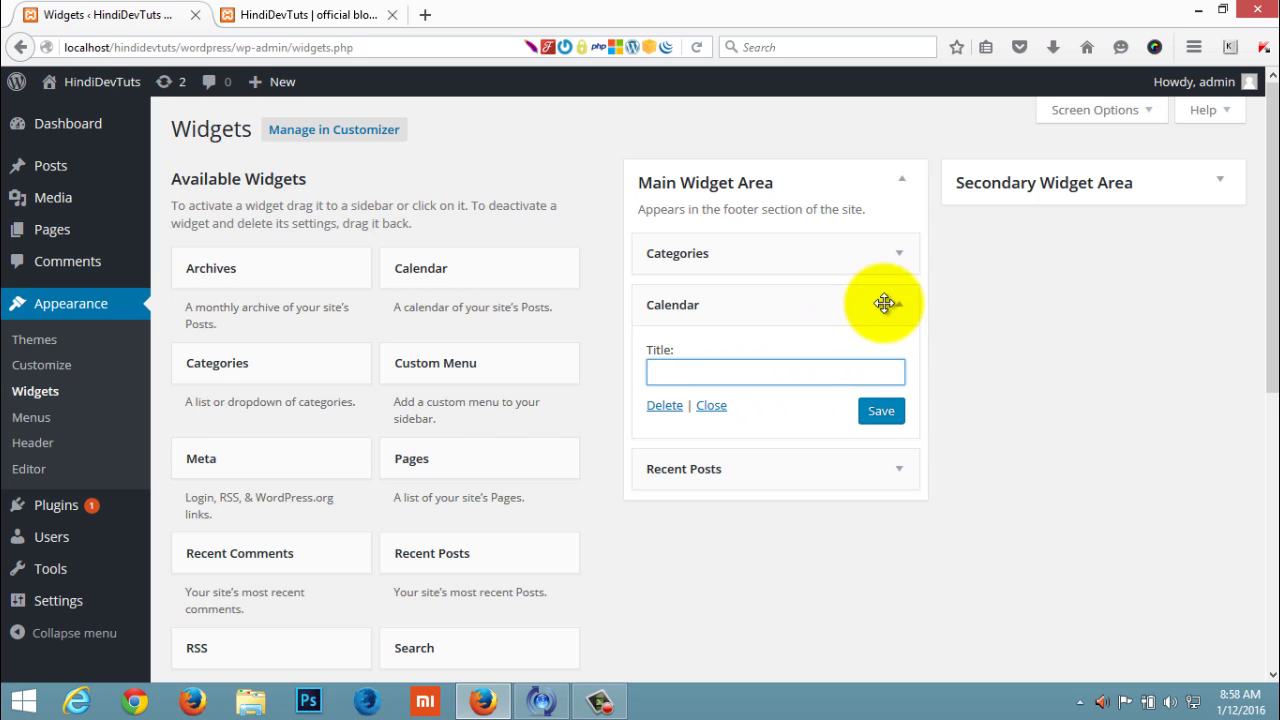
left_click(665, 406)
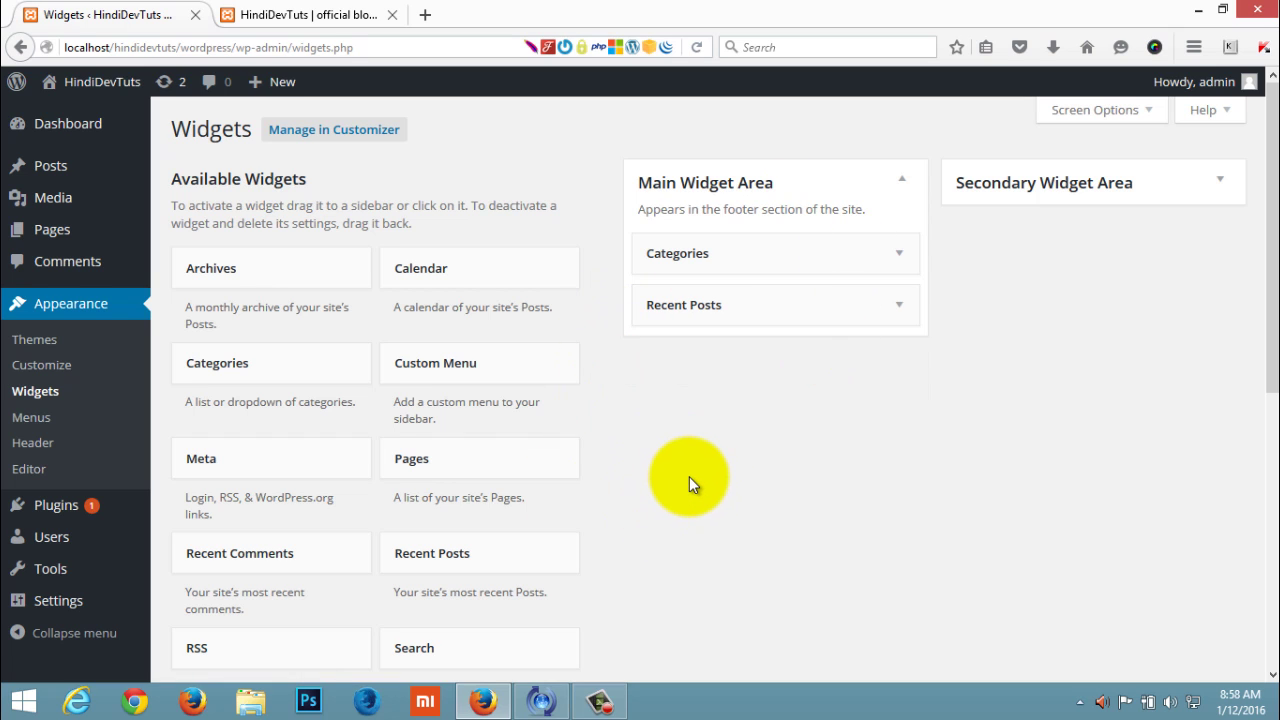
Review the Main menu's structure and settings, and go to the installed plugins list
left_click(40, 424)
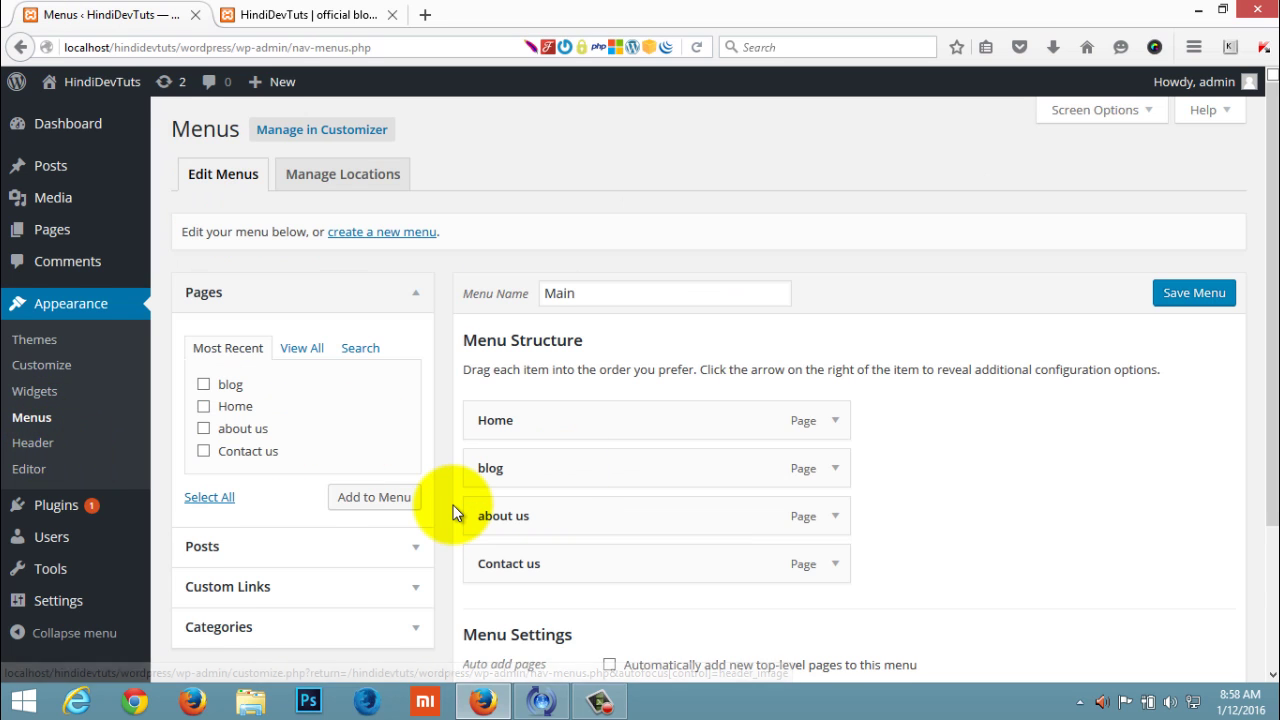
scroll(453, 505, "down", 2)
mouse_move(60, 512)
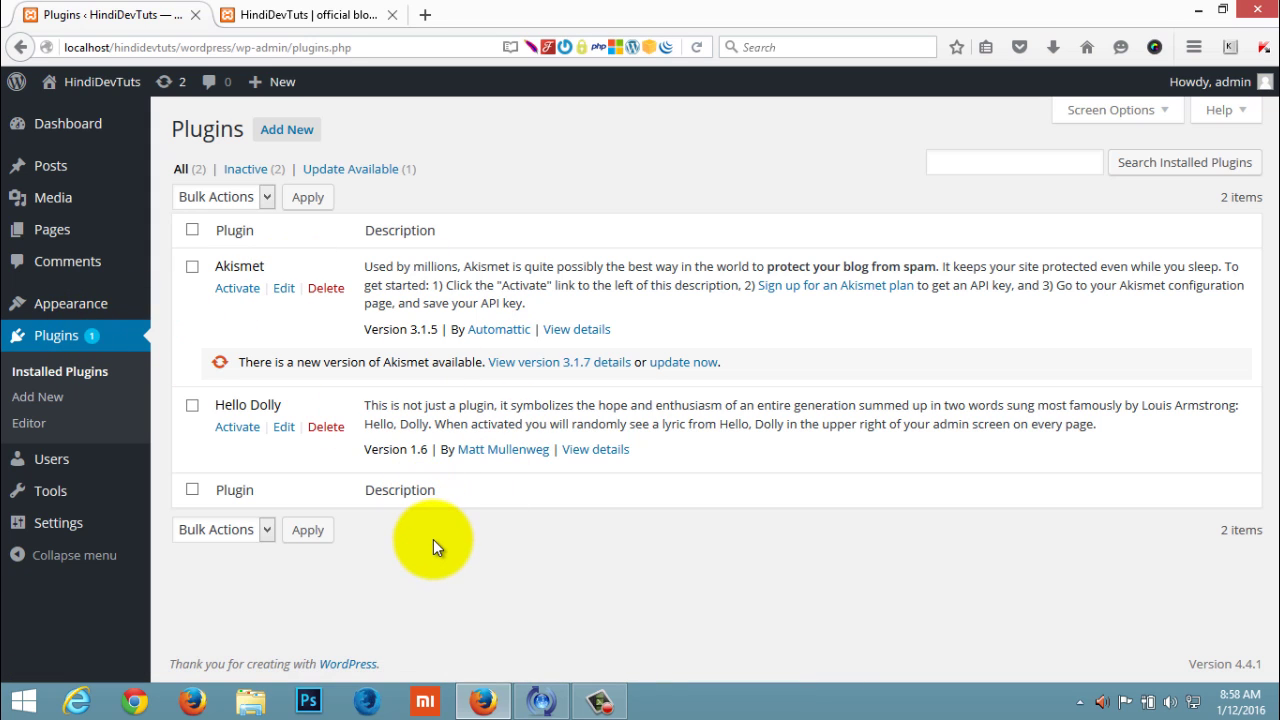
Start adding a new plugin and search the plugin directory for "contact7"
left_click(309, 140)
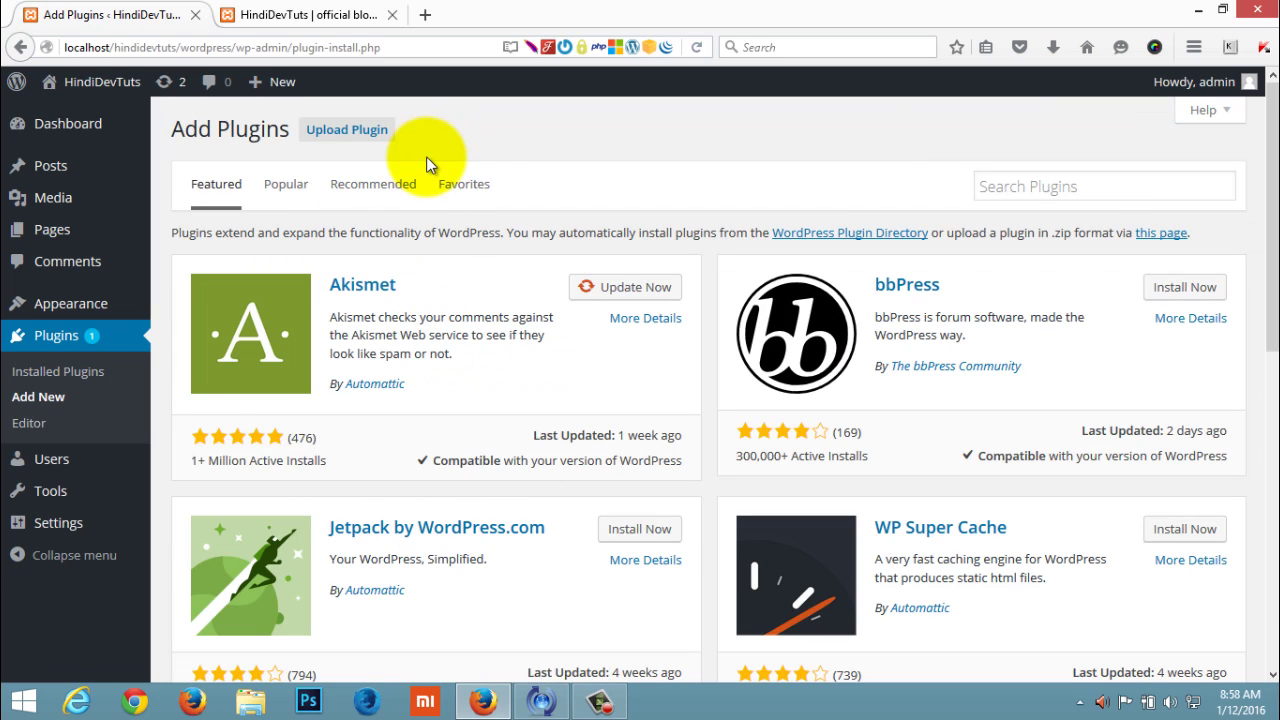
left_click(1088, 181)
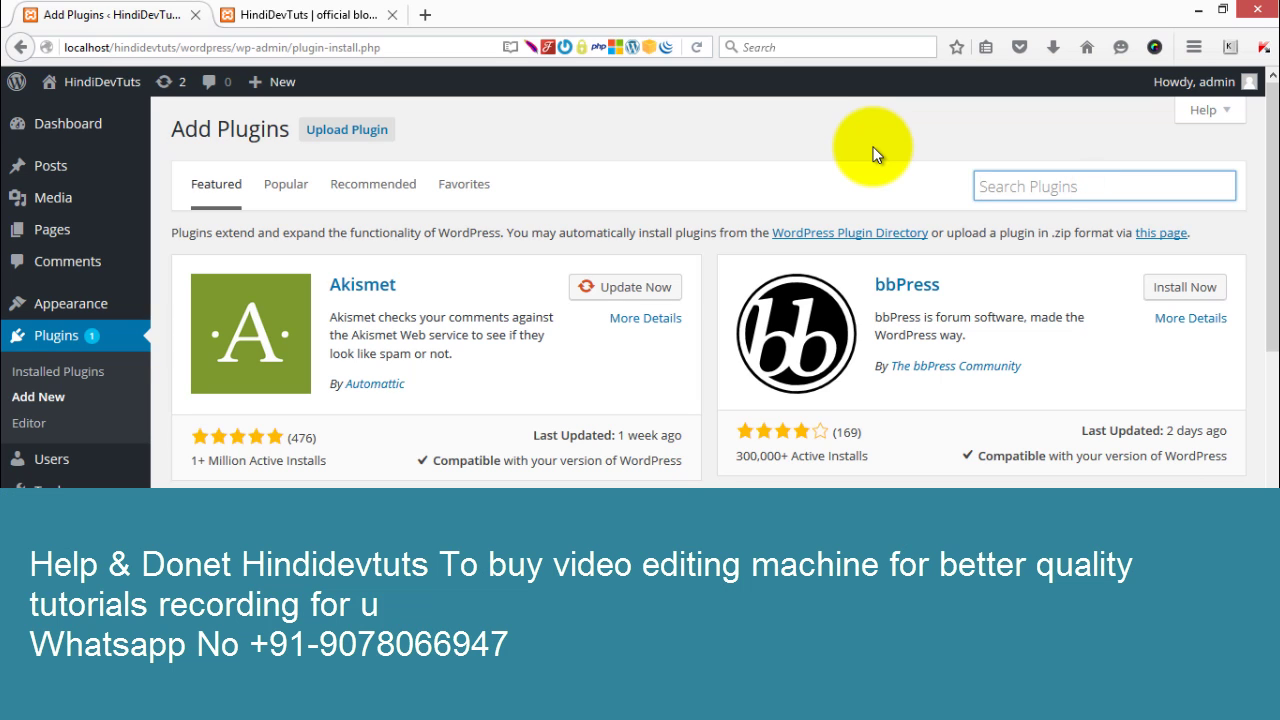
type("contact7")
key("Return")
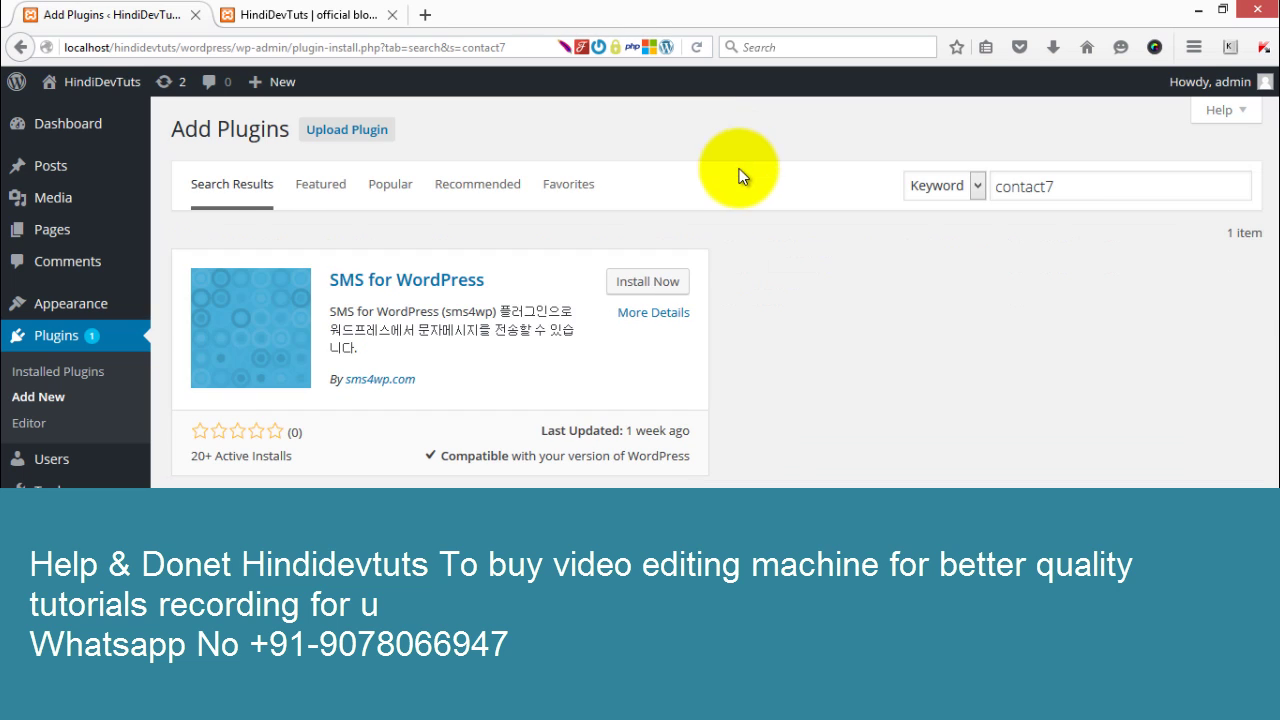
Shorten the plugin search keyword to "contact" and run the search again
left_click(1066, 188)
left_click(1070, 185)
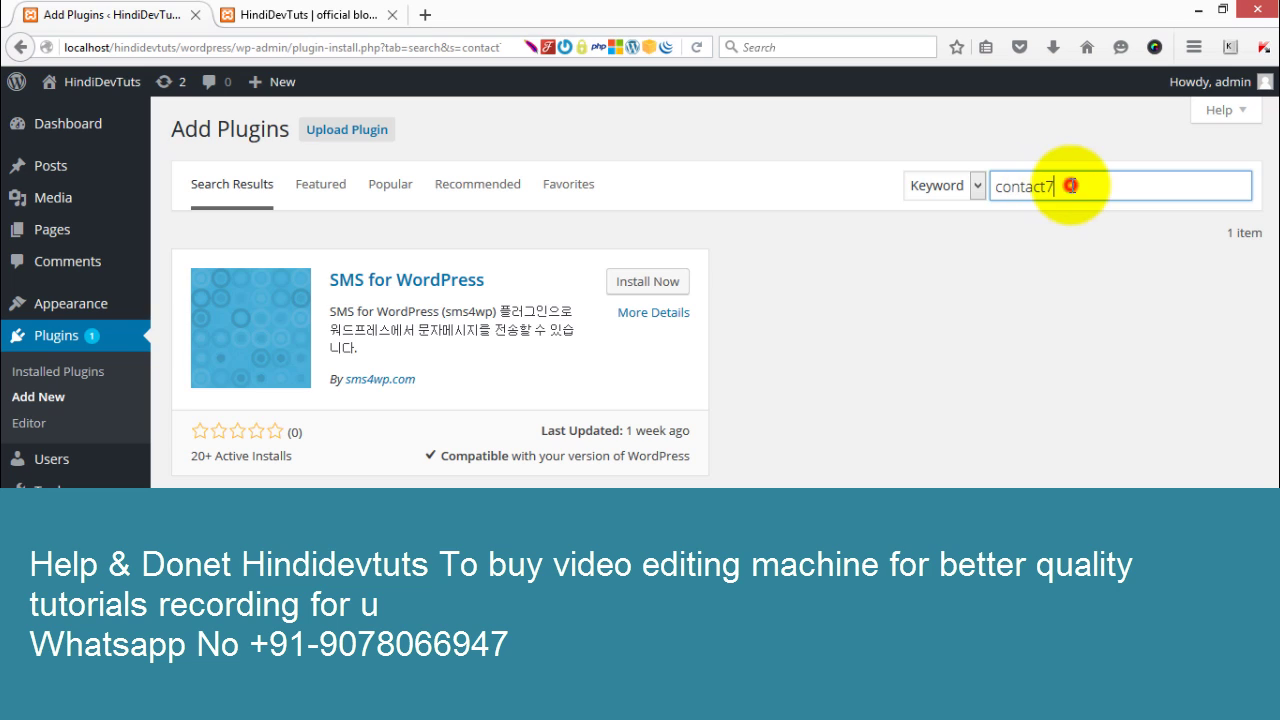
left_click_drag(1071, 185, 985, 180)
left_click(1076, 184)
key("BackSpace")
key("Return")
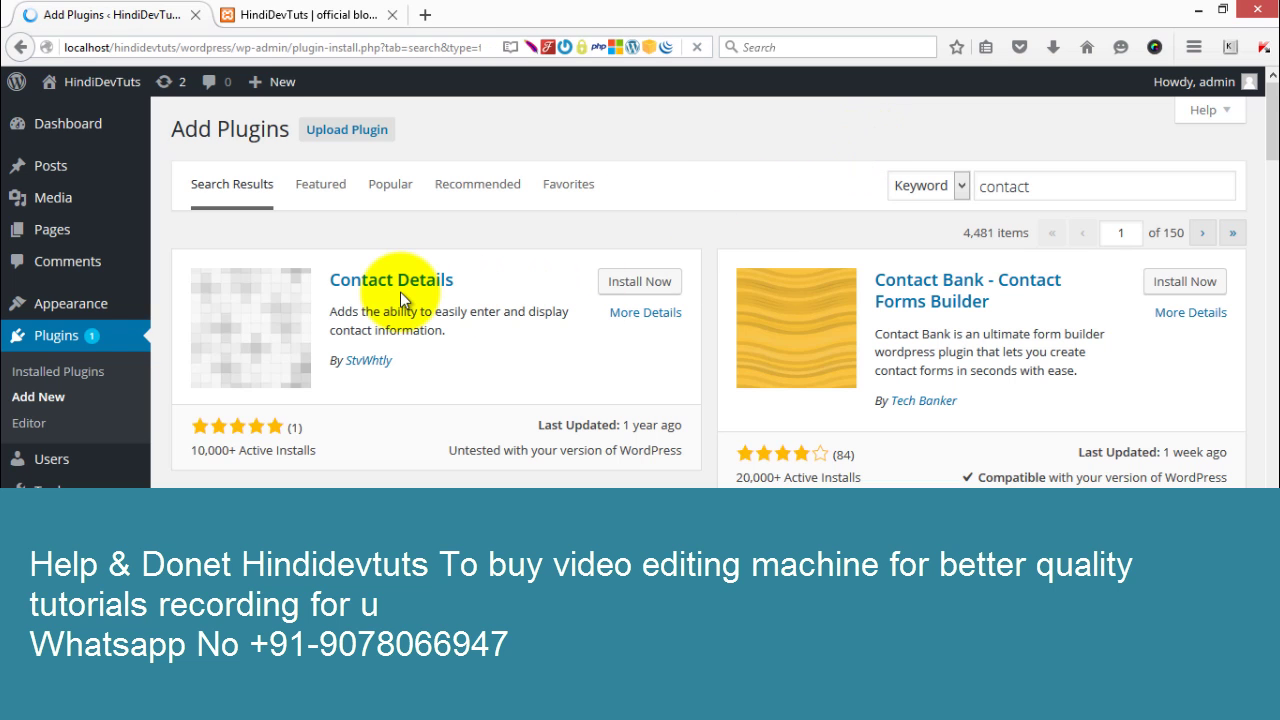
Browse the contact form plugins found for the keyword "contact", checking their descriptions, ratings and compatibility
scroll(551, 425, "down", 3)
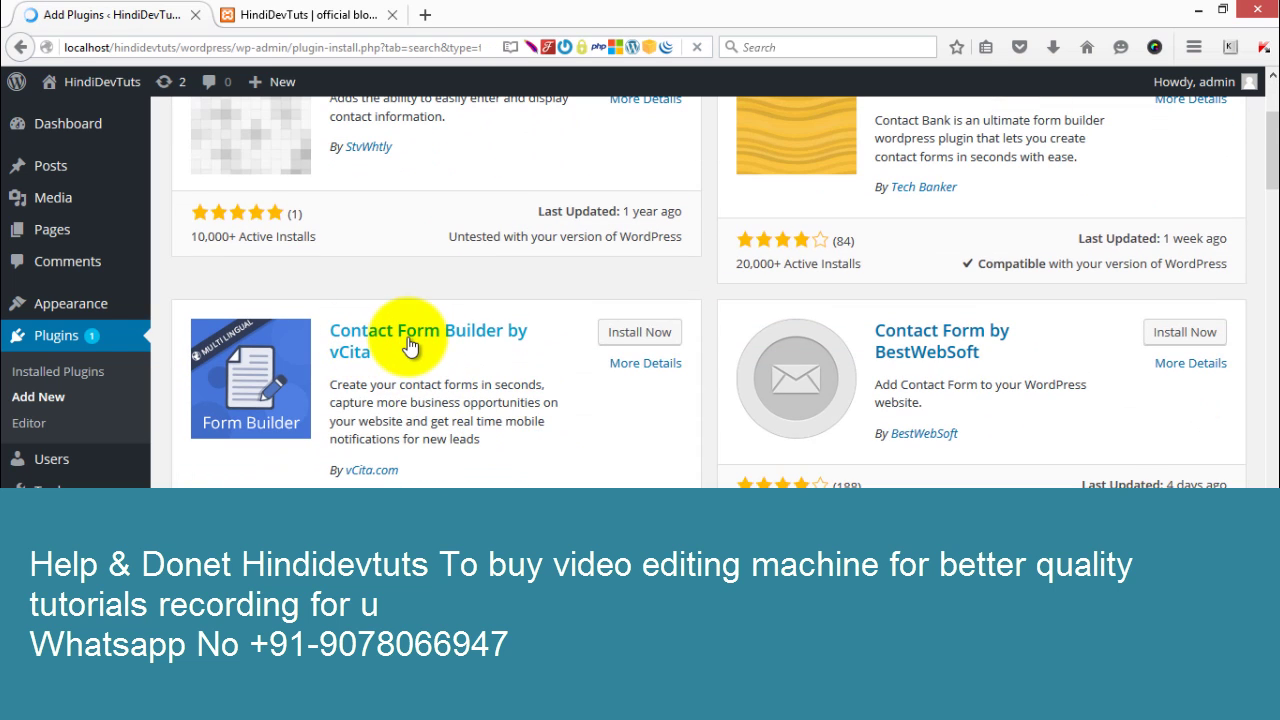
scroll(585, 434, "down", 2)
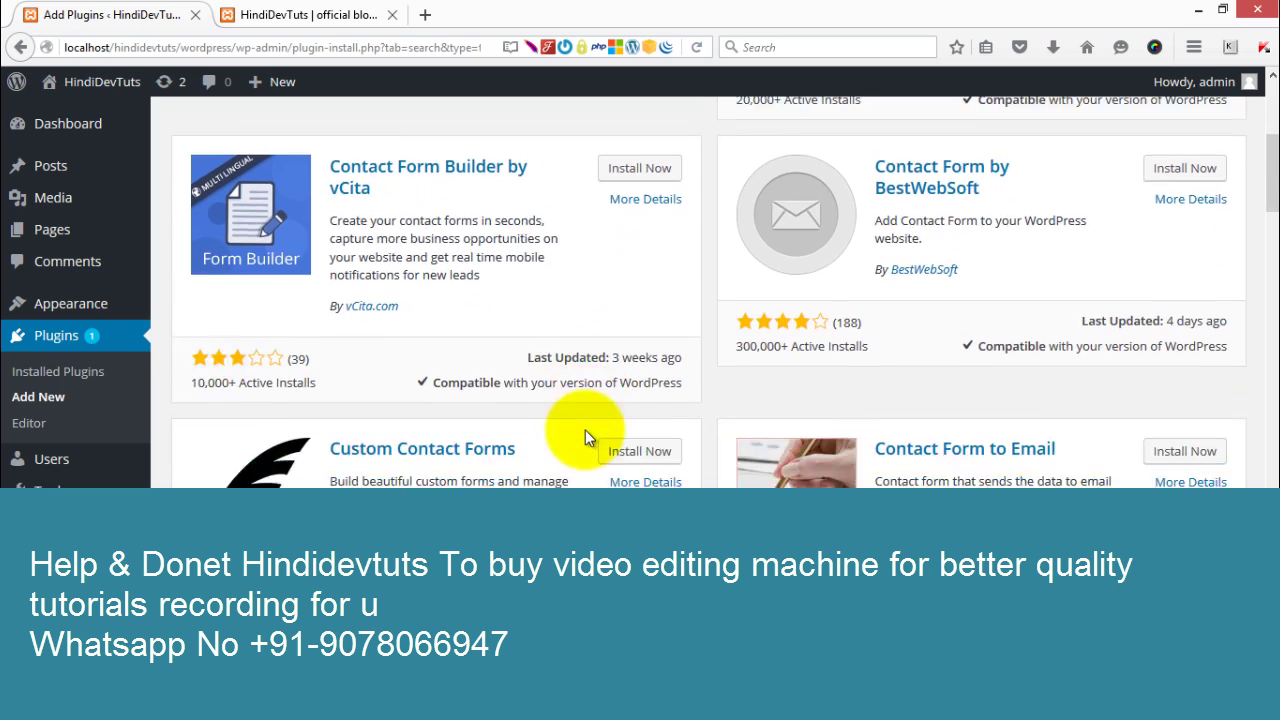
scroll(585, 432, "down", 3)
scroll(585, 432, "down", 3)
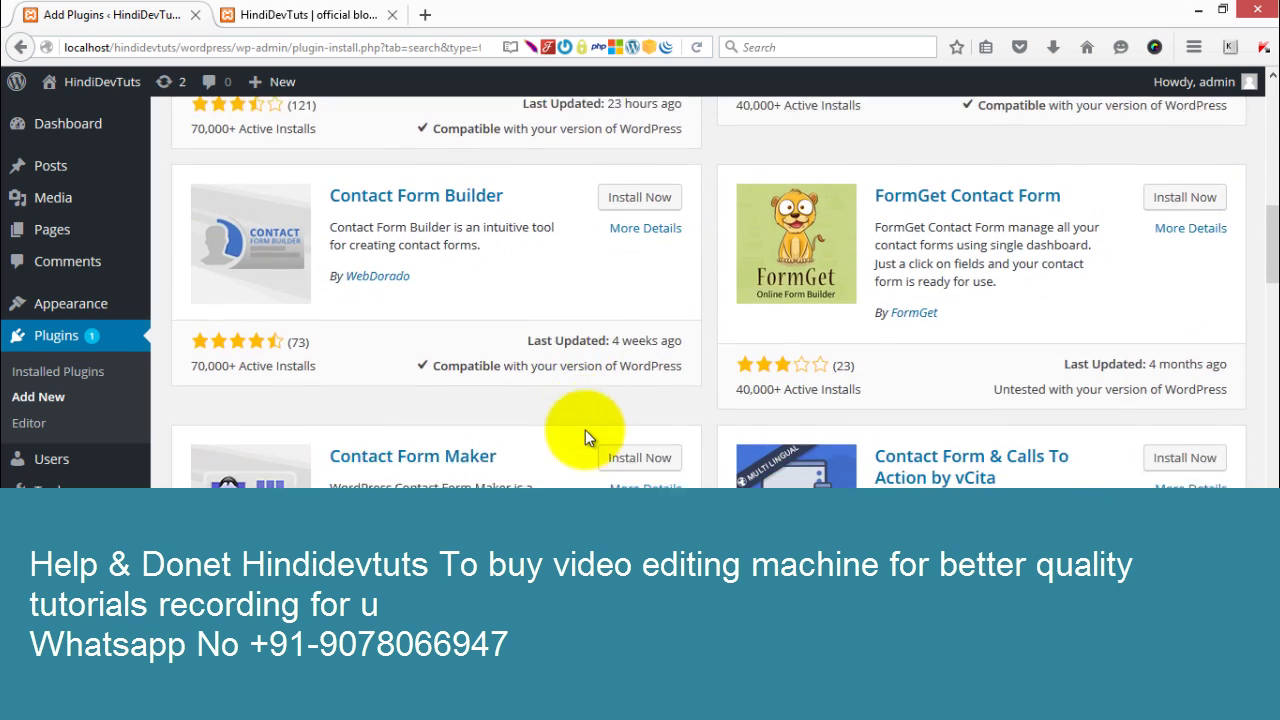
scroll(585, 435, "down", 3)
scroll(578, 530, "down", 2)
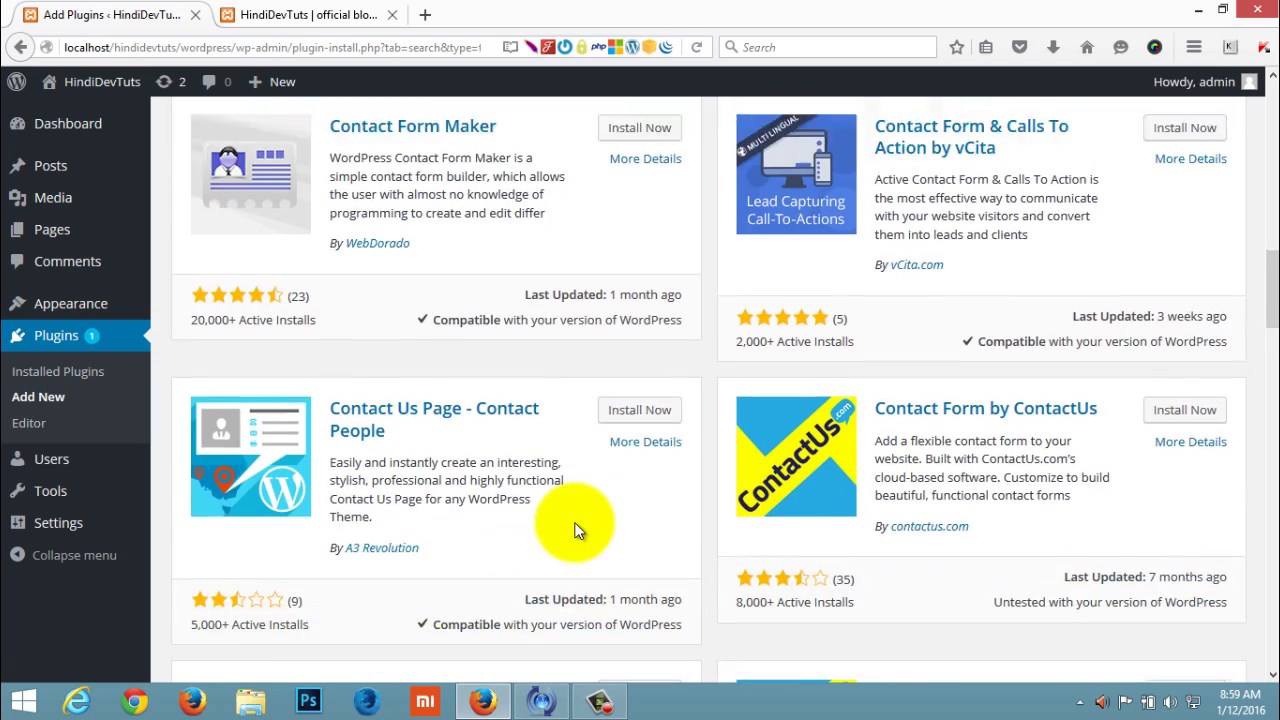
scroll(580, 529, "up", 10)
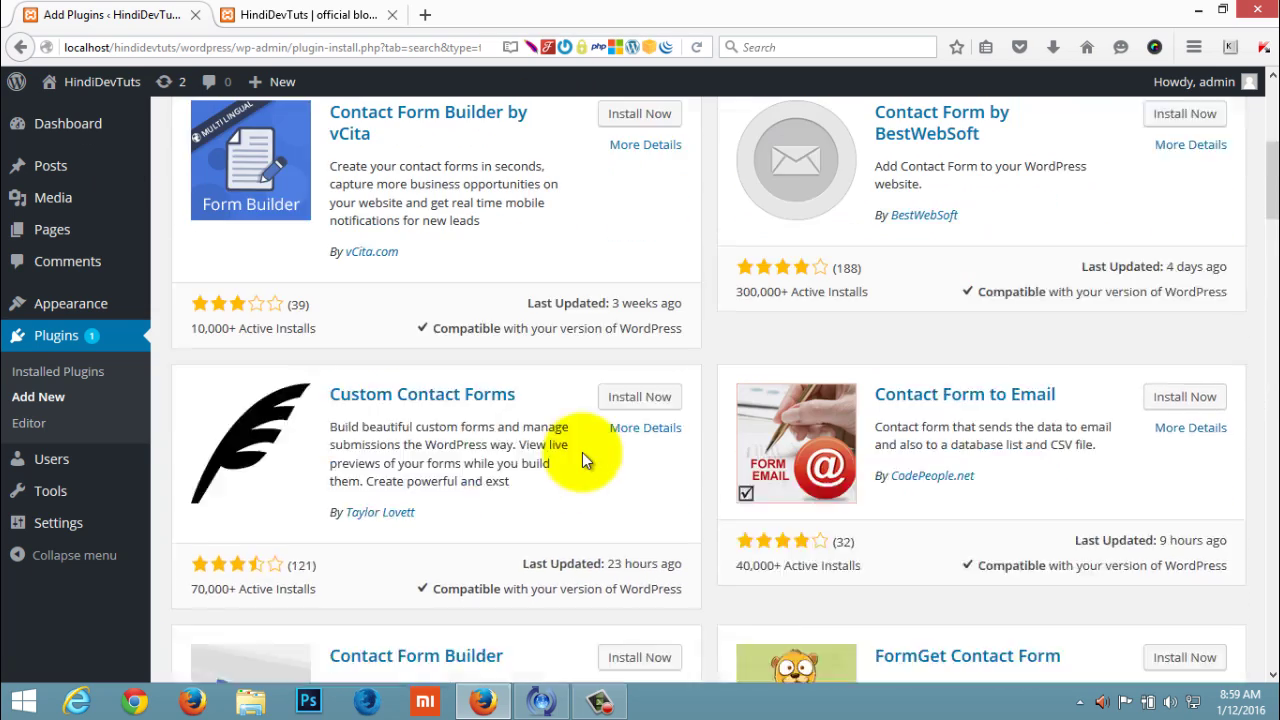
scroll(582, 452, "up", 3)
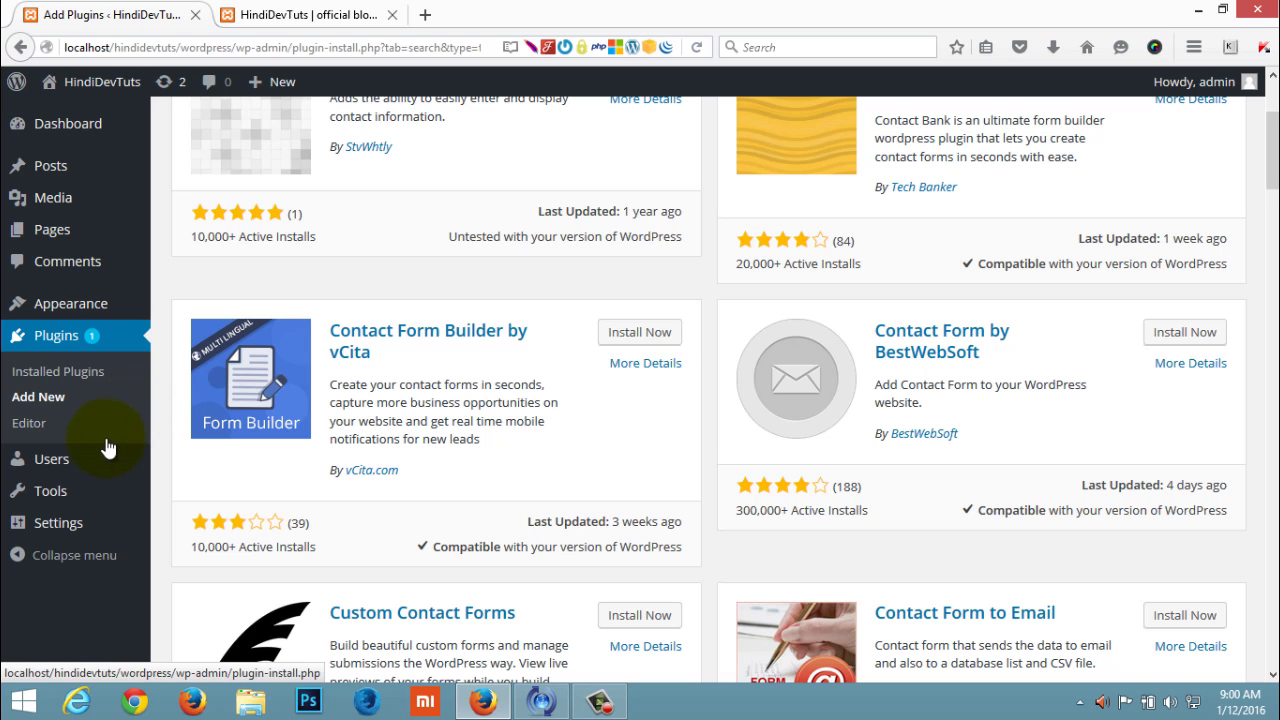
Look over the options for Users, Tools, Settings, WordPress, the site and the account, and return to the Dashboard
mouse_move(73, 463)
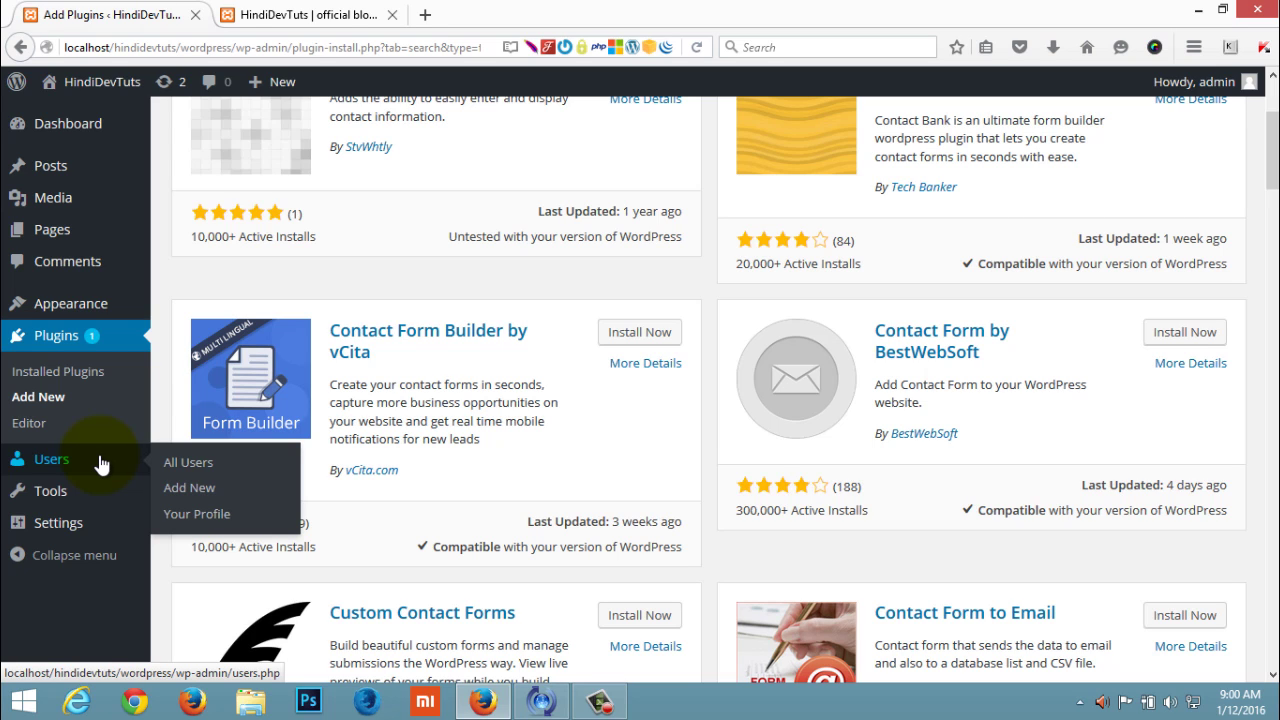
mouse_move(94, 500)
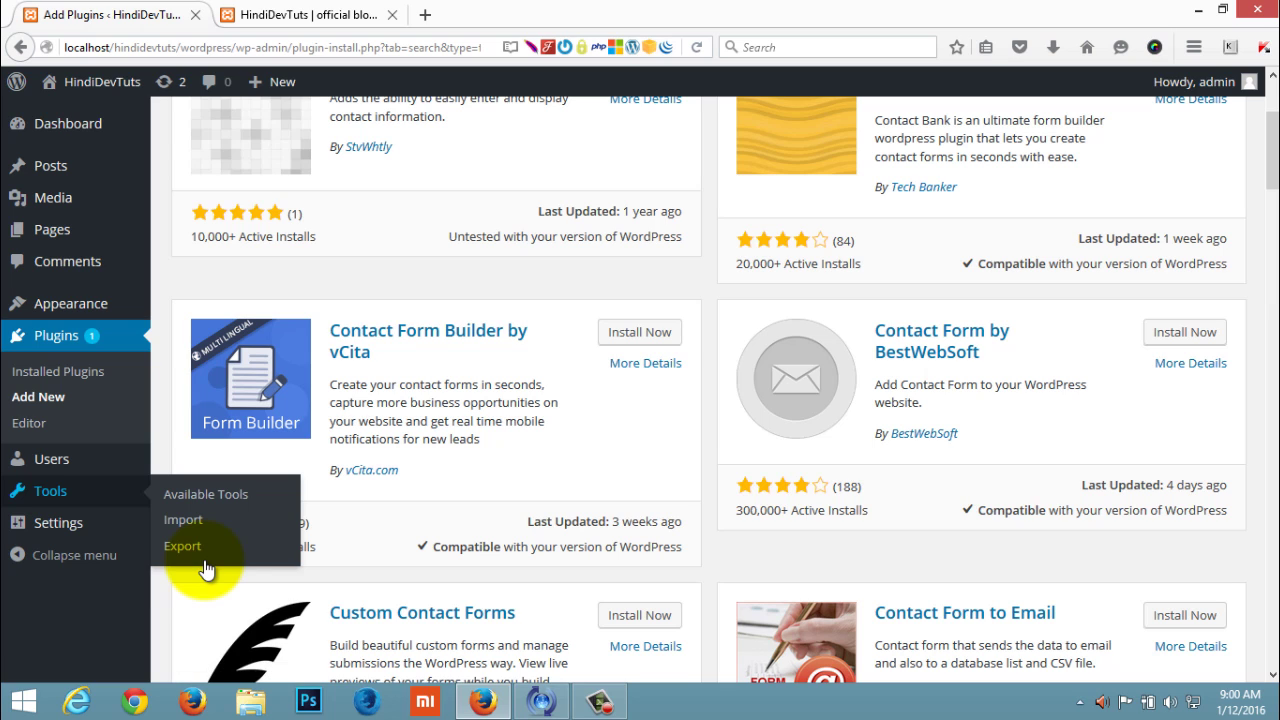
mouse_move(106, 528)
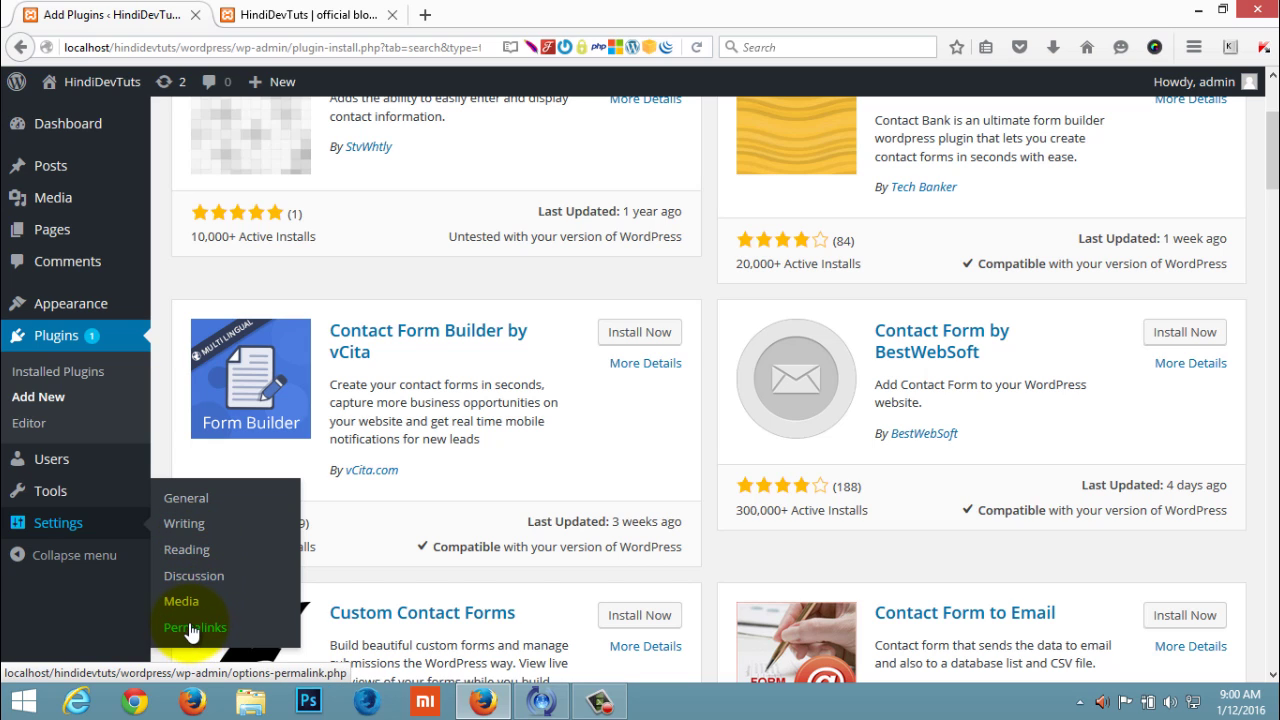
scroll(549, 428, "up", 5)
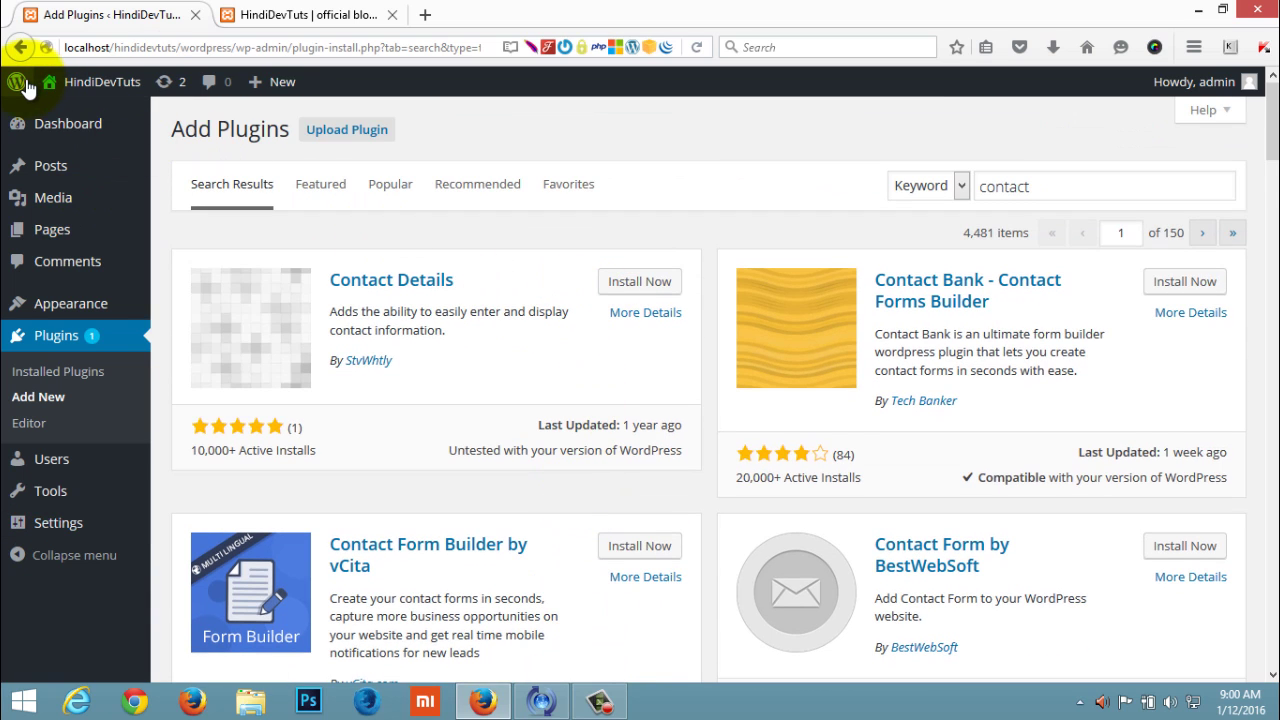
mouse_move(24, 90)
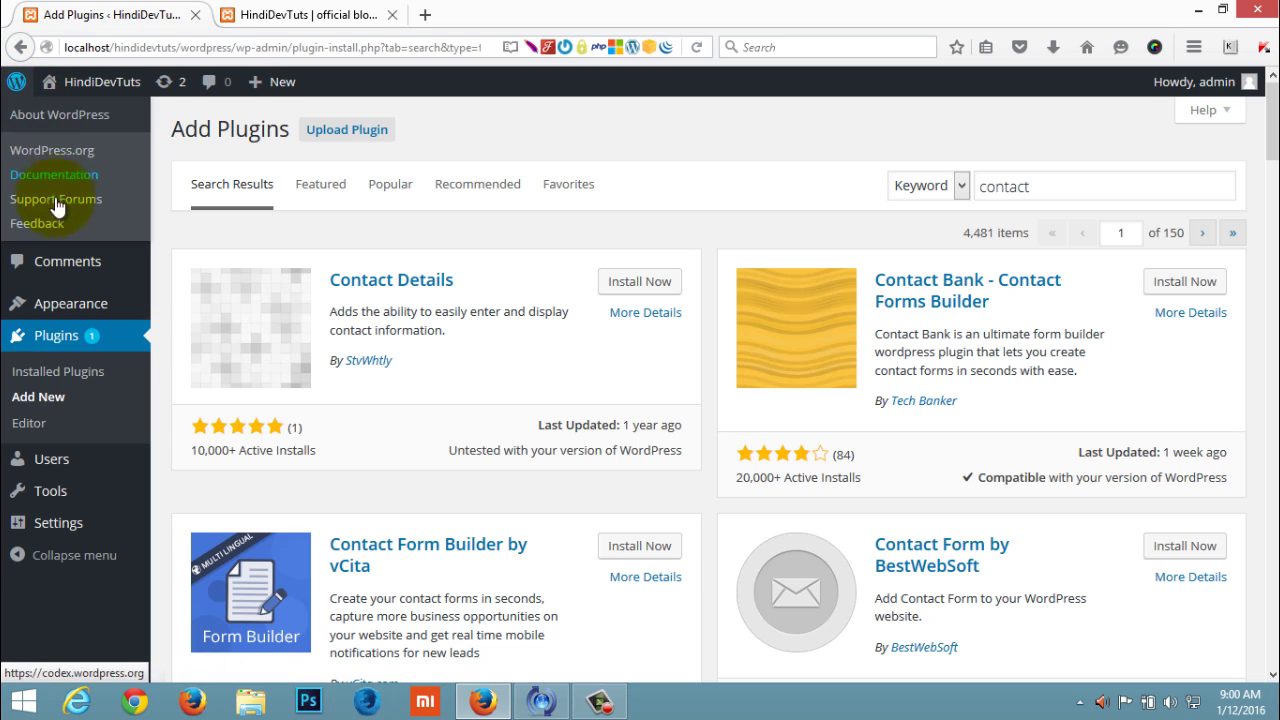
mouse_move(100, 84)
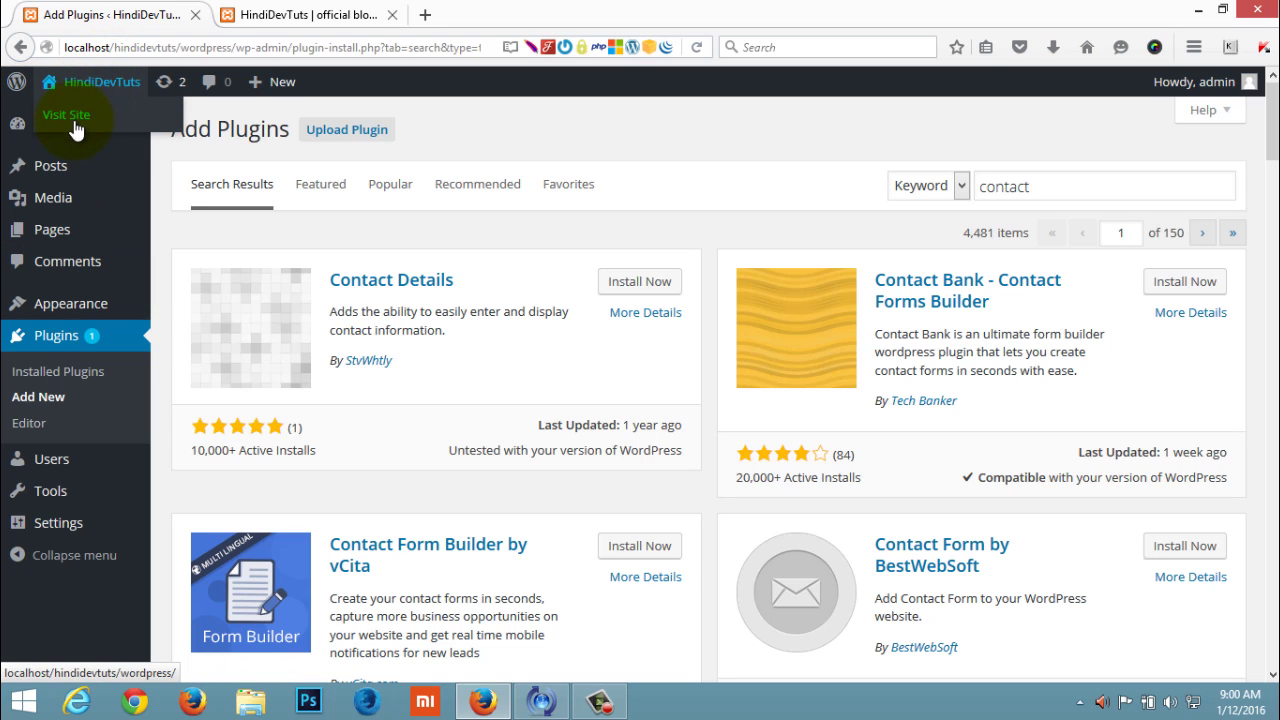
mouse_move(285, 80)
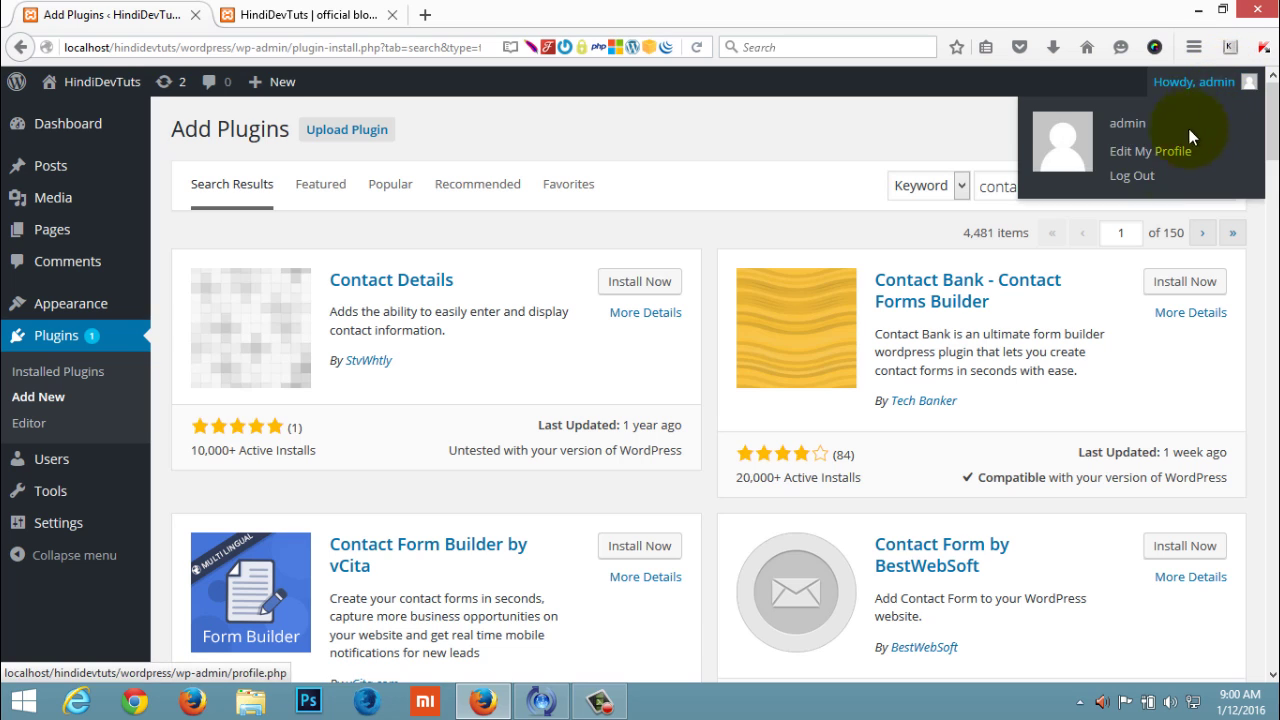
left_click(90, 125)
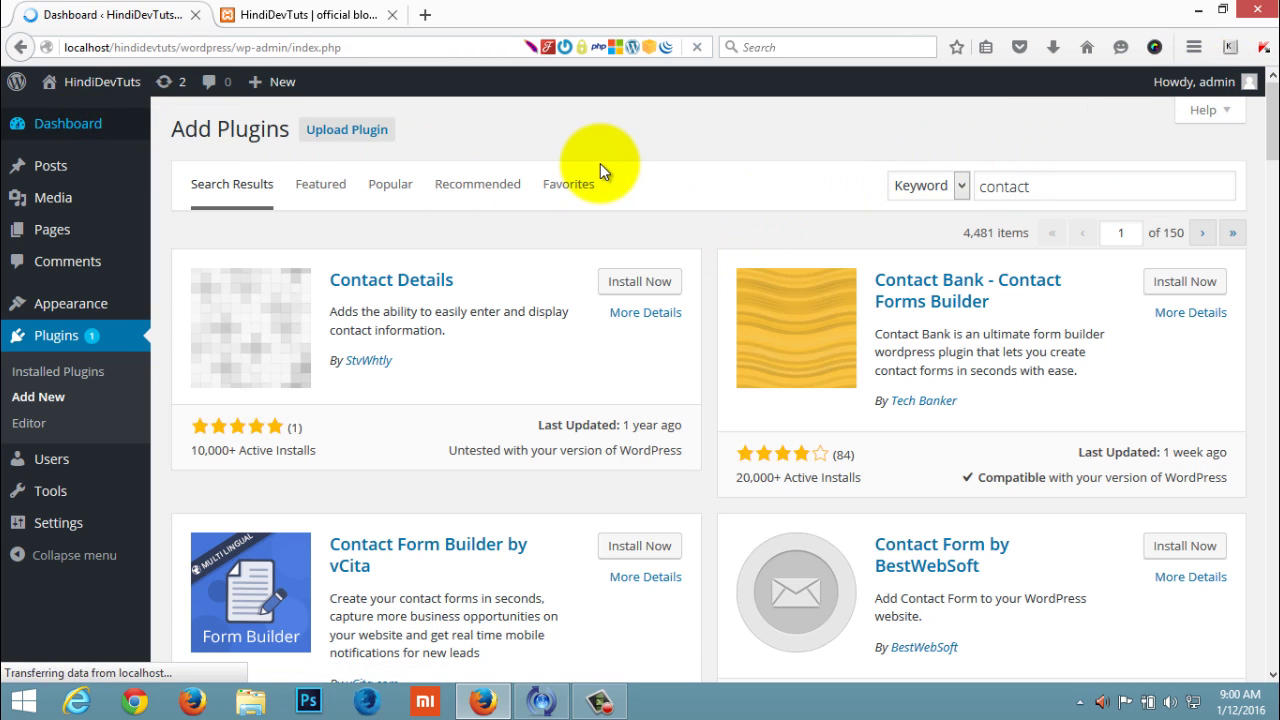